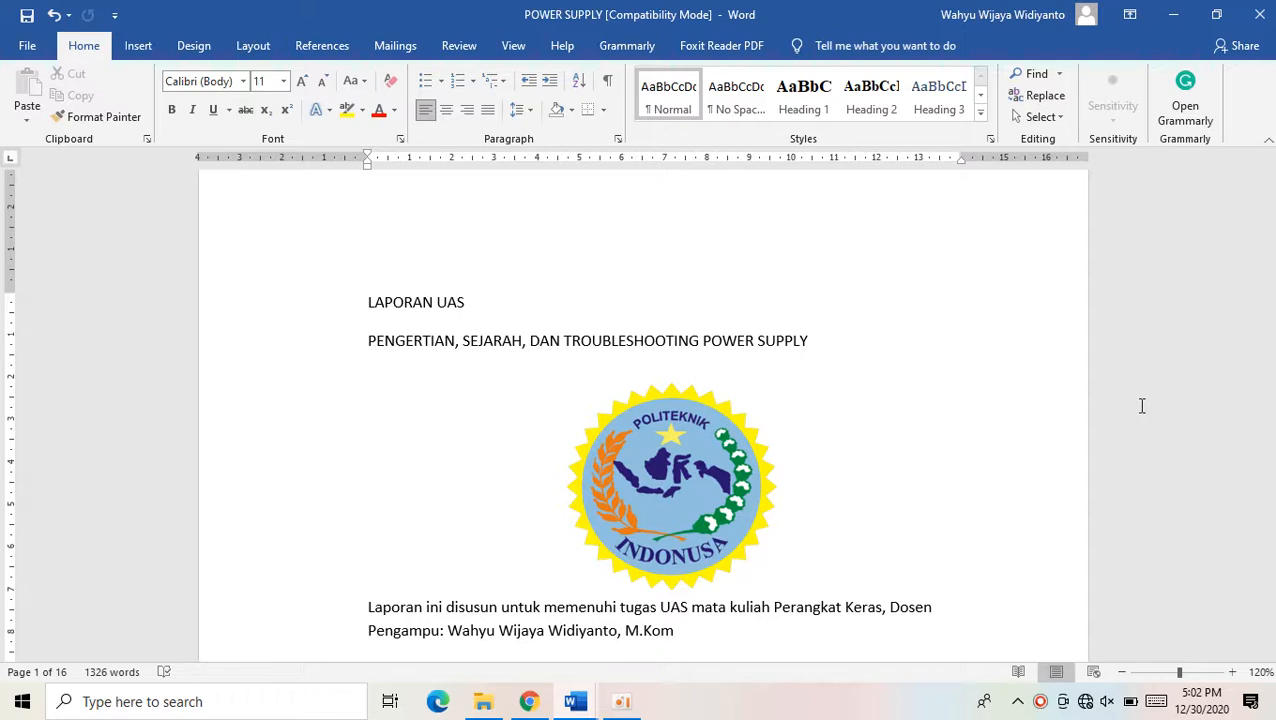
# Look through the POWER SUPPLY report's pages, from the cover through the figure list and the chapters with pictures
pyautogui.scroll(2, 1142, 405)
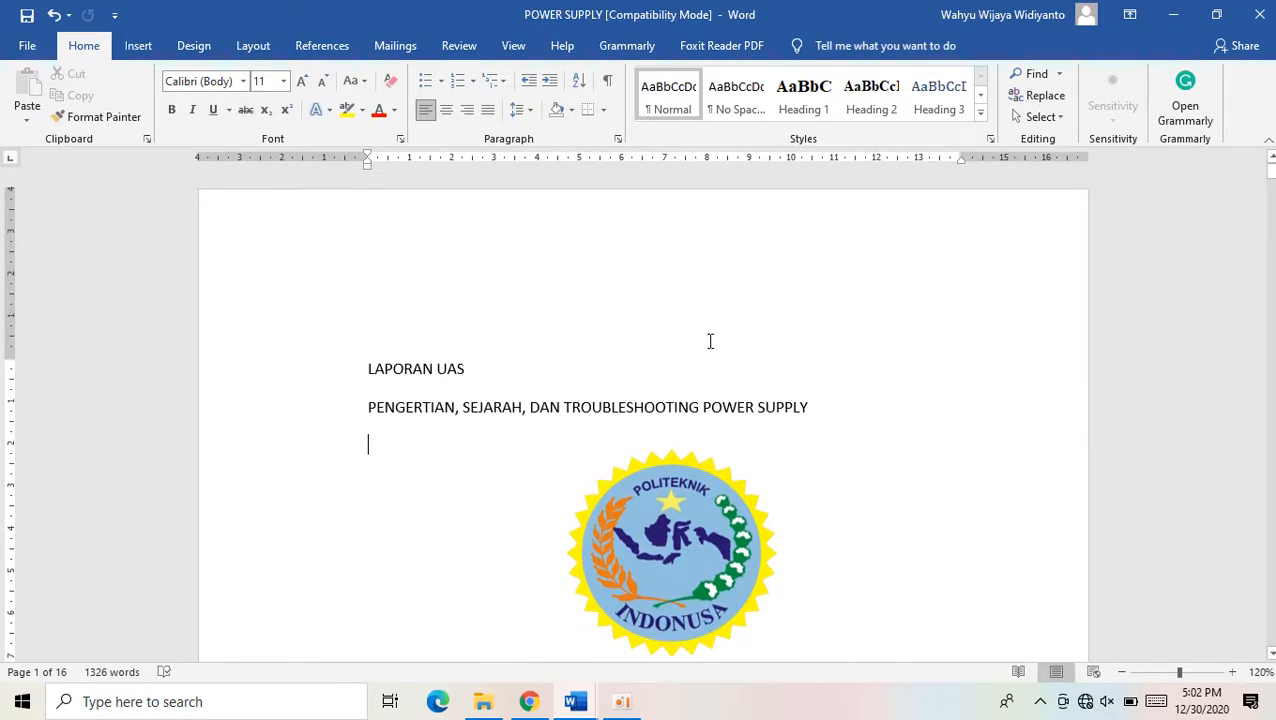
pyautogui.keyDown('ctrl'); pyautogui.scroll(-2, 710, 341); pyautogui.keyUp('ctrl')
pyautogui.scroll(-2, 709, 338)
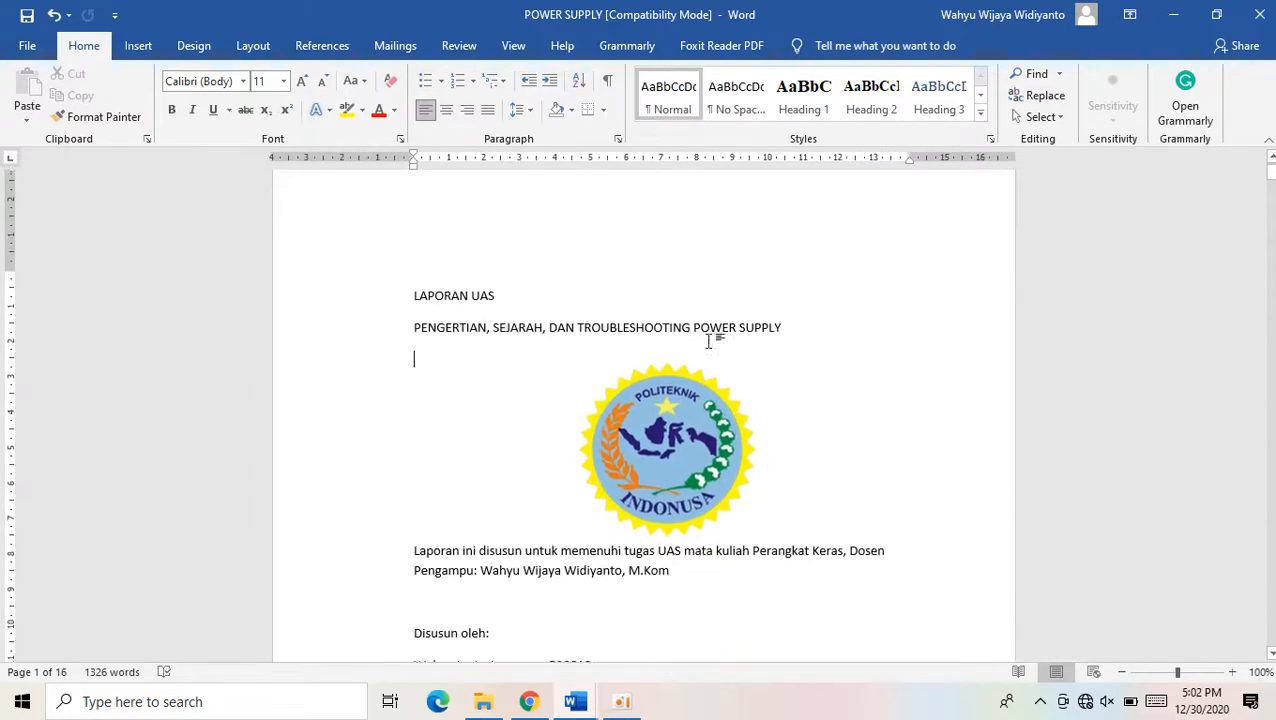
pyautogui.scroll(2, 709, 341)
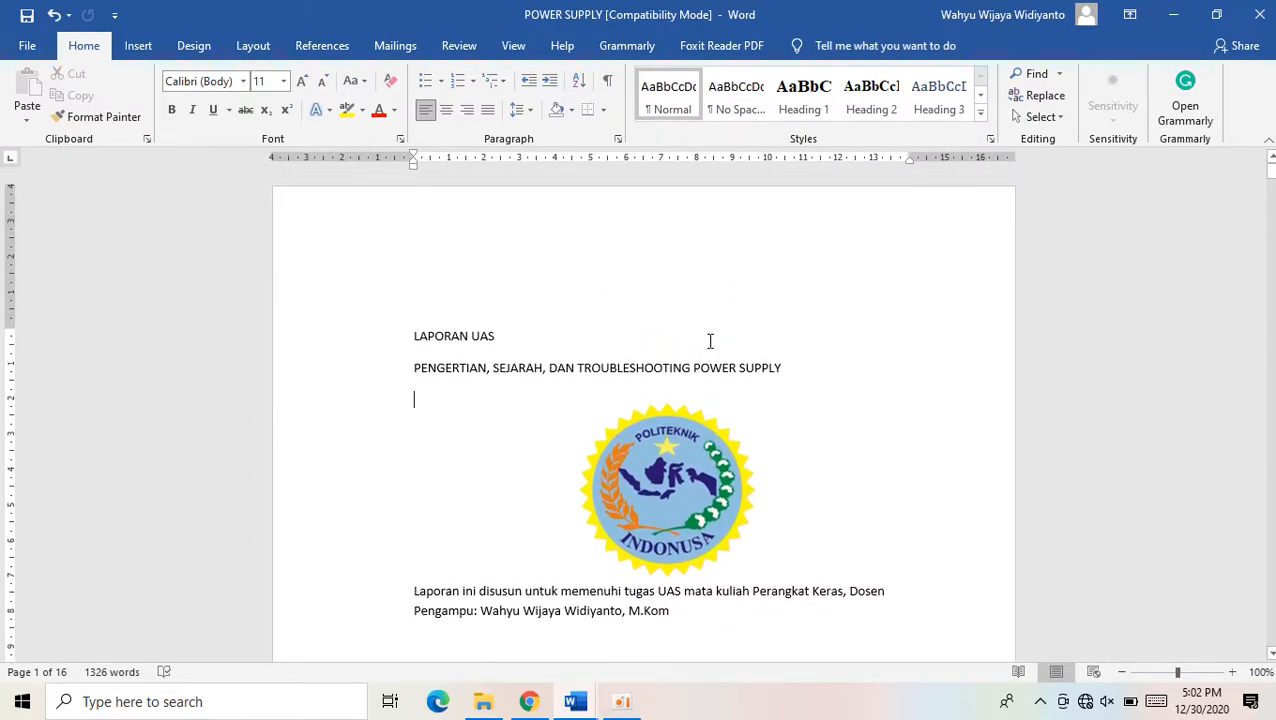
pyautogui.scroll(-2, 710, 341)
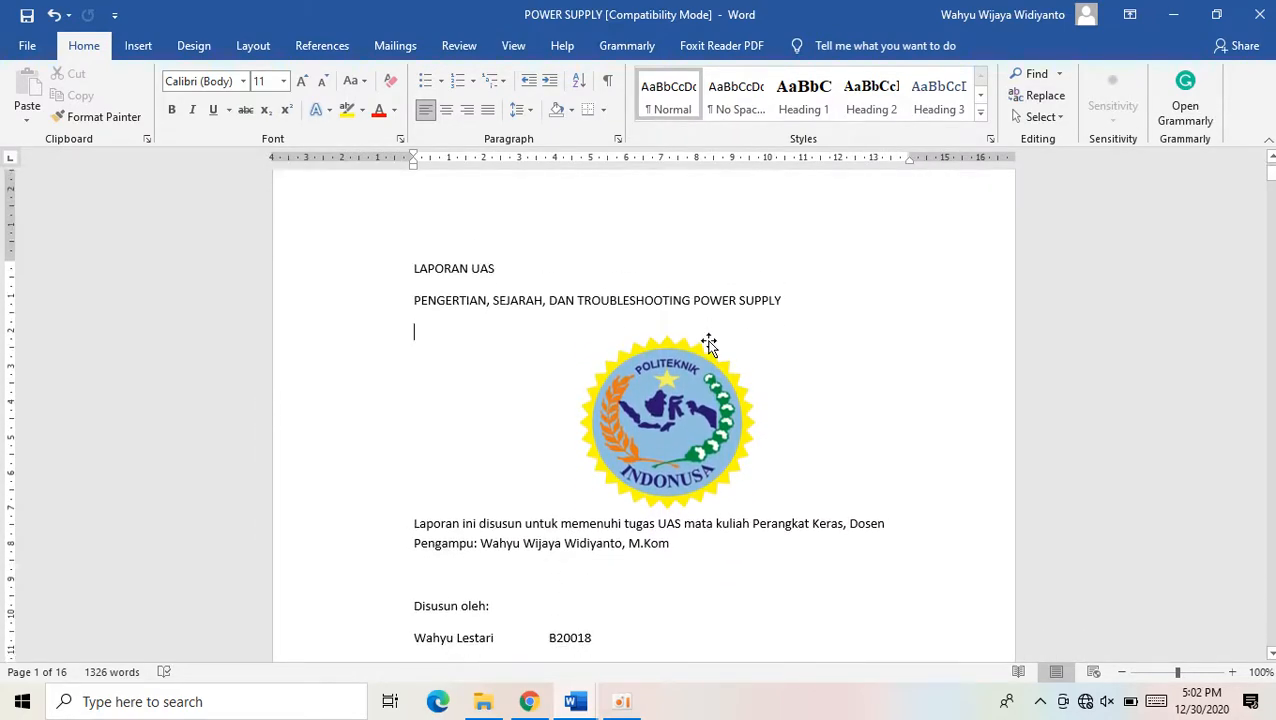
pyautogui.scroll(-3, 709, 343)
pyautogui.scroll(5, 710, 341)
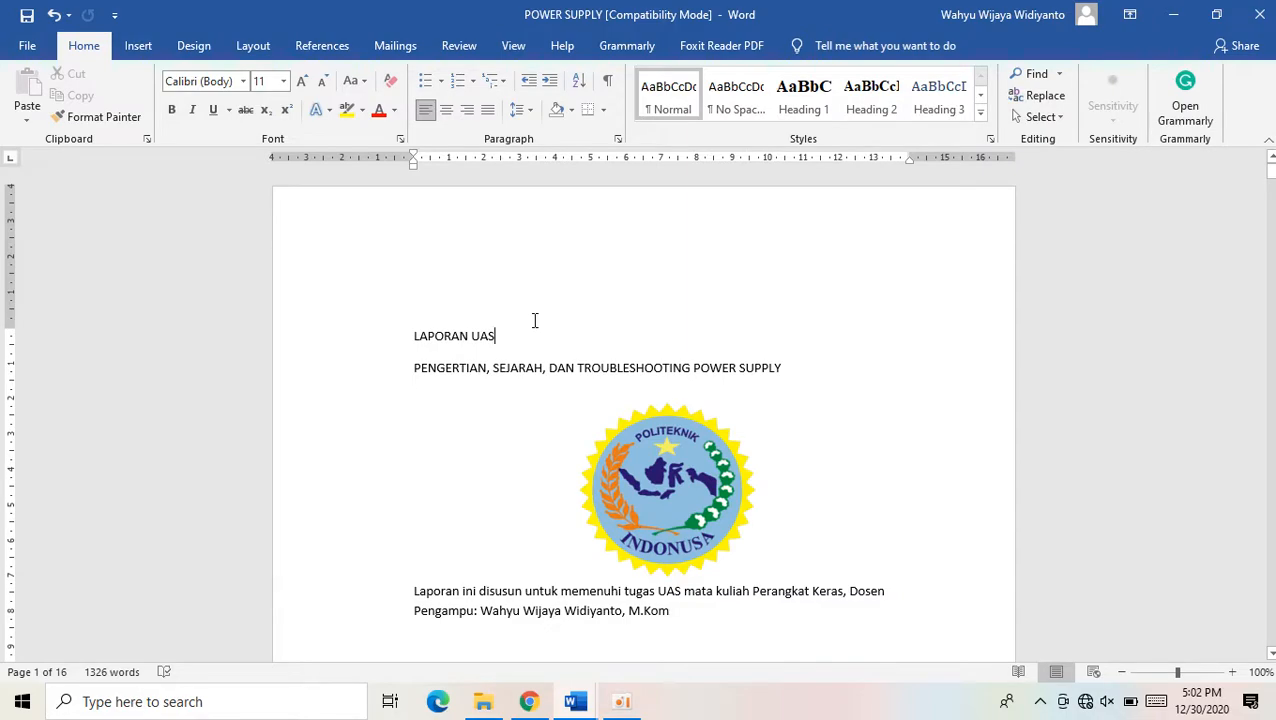
pyautogui.scroll(-20, 535, 320)
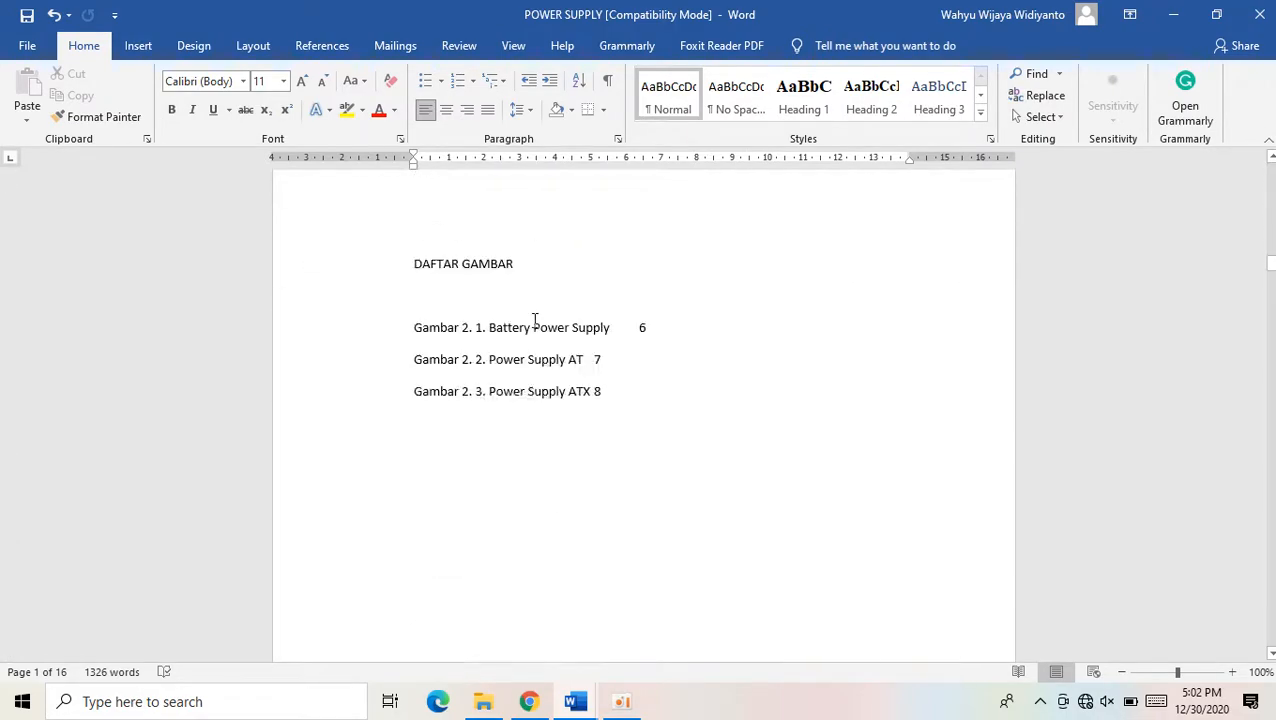
pyautogui.scroll(-20, 535, 328)
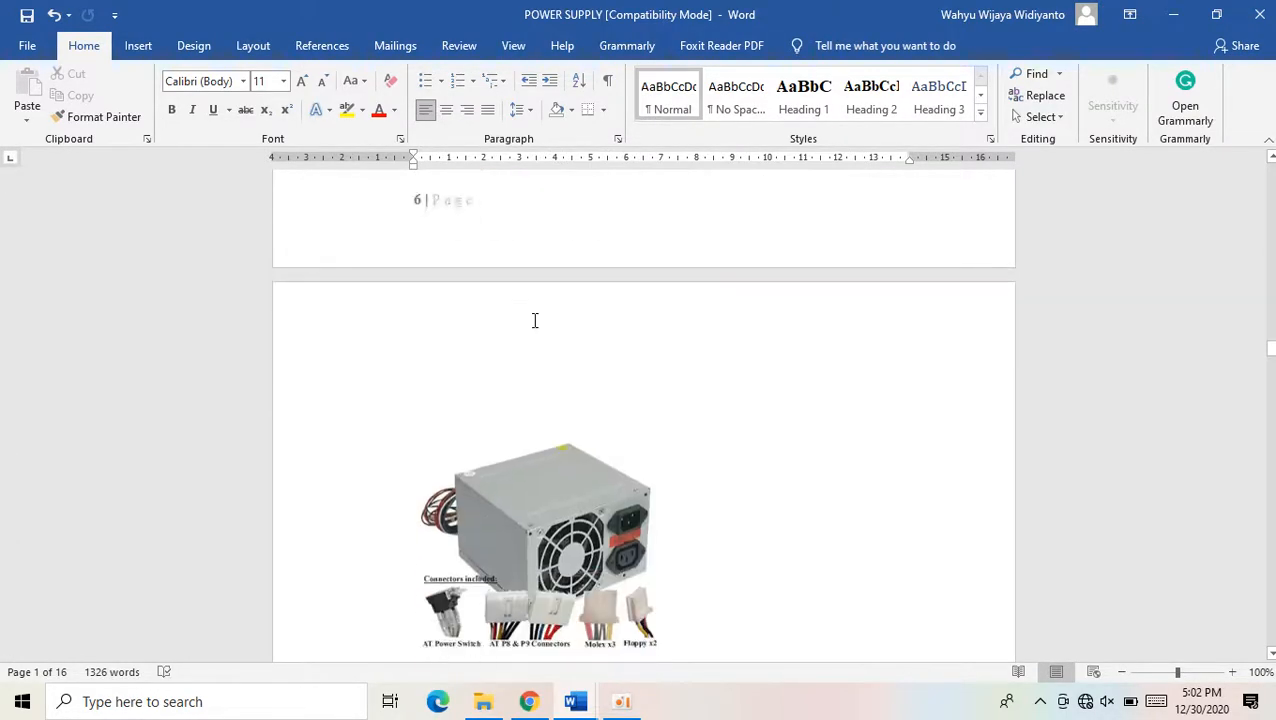
pyautogui.scroll(-20, 535, 320)
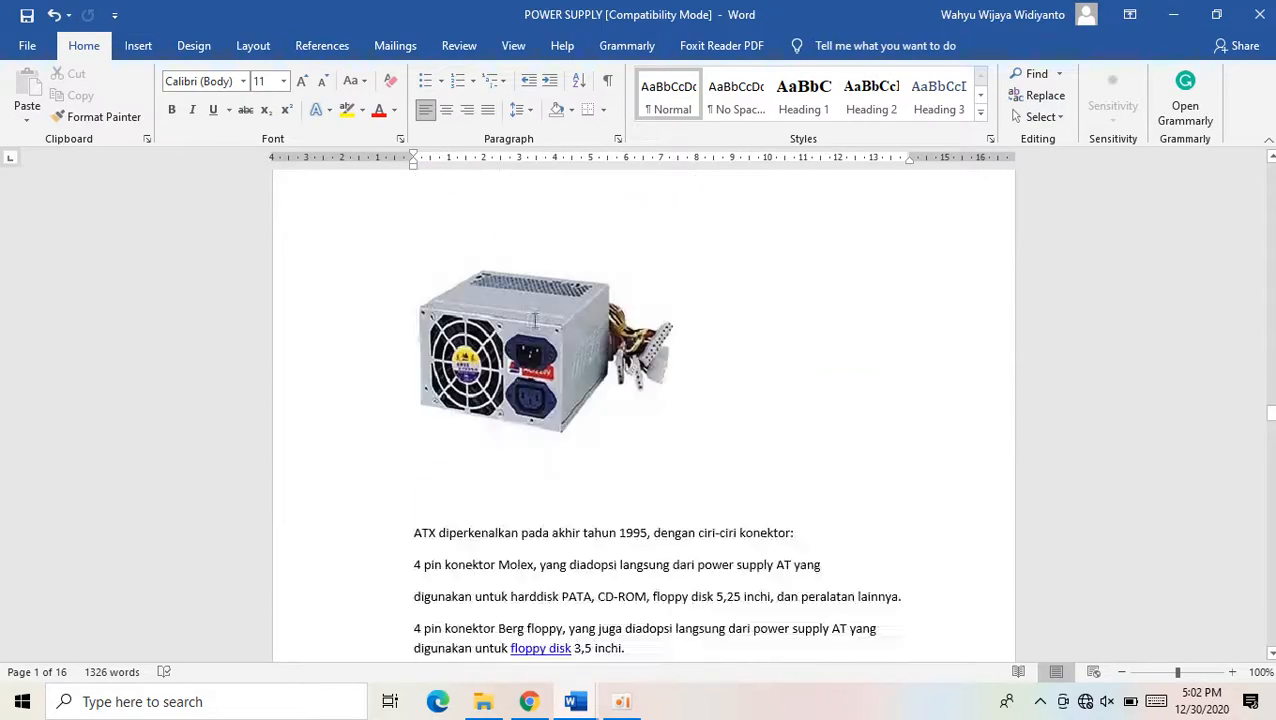
pyautogui.scroll(20, 535, 320)
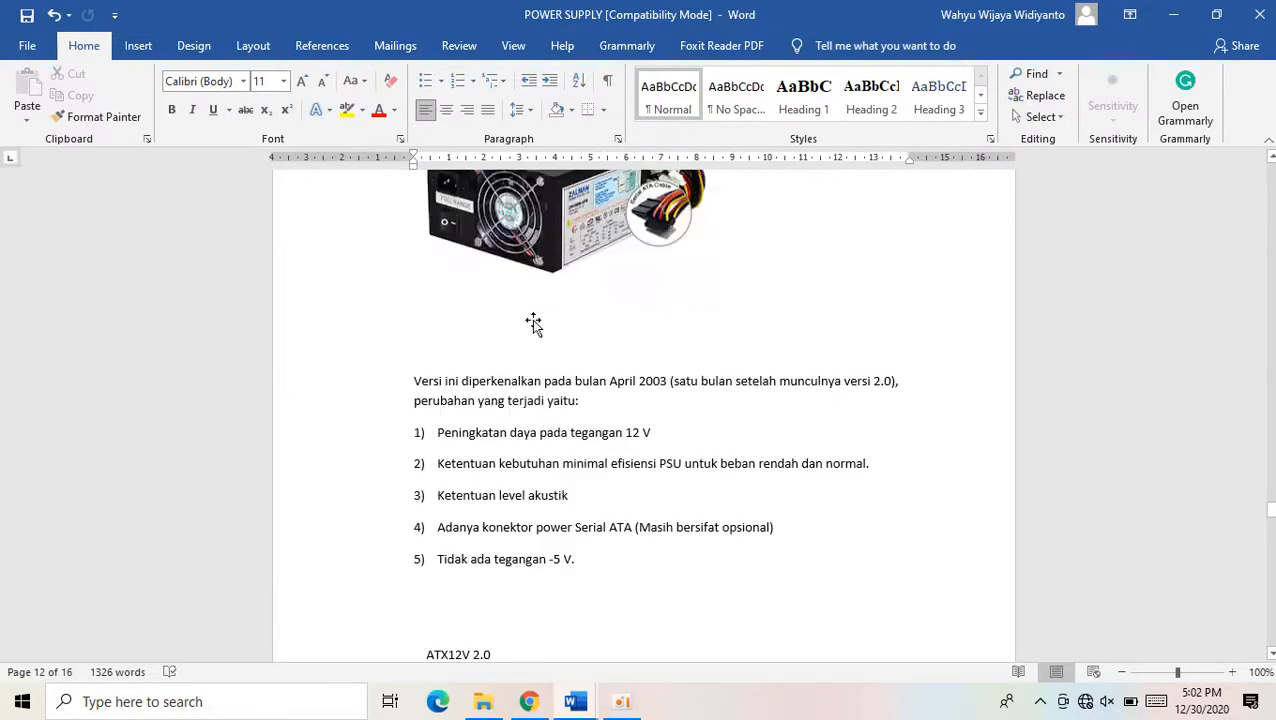
pyautogui.scroll(3, 535, 320)
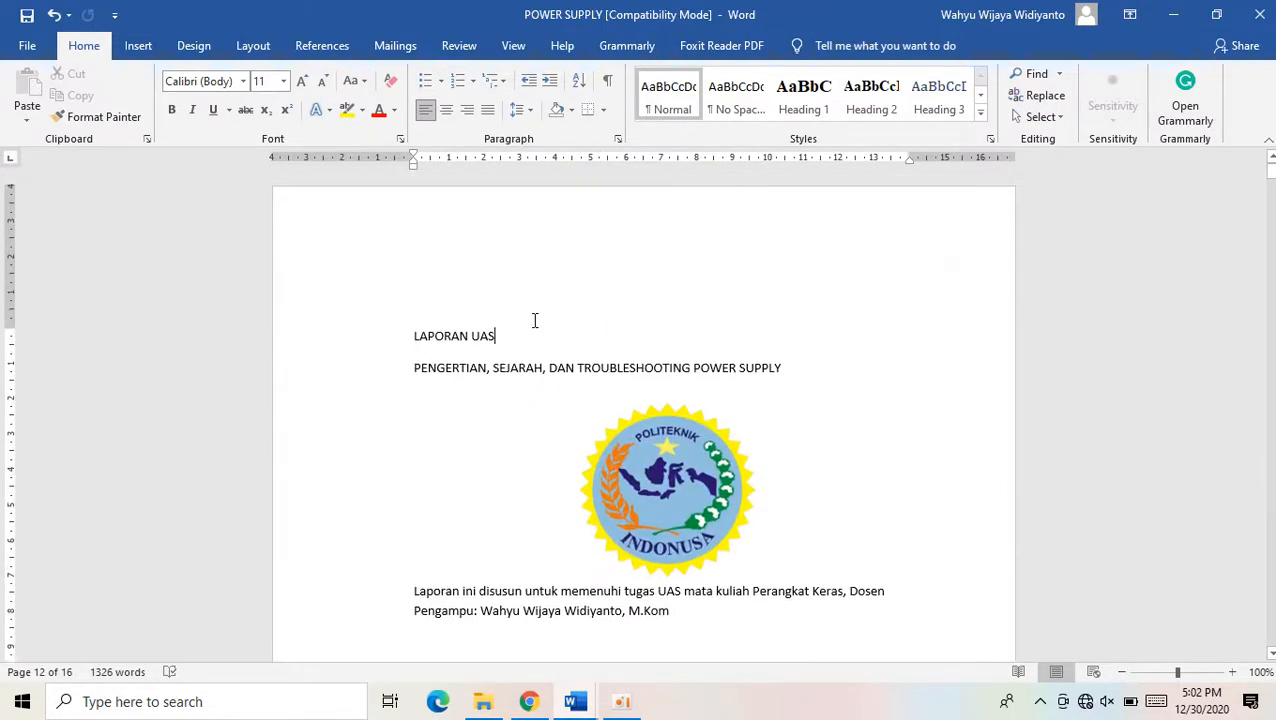
# Set the text of the entire document to Times New Roman, size 12
pyautogui.click(535, 320)
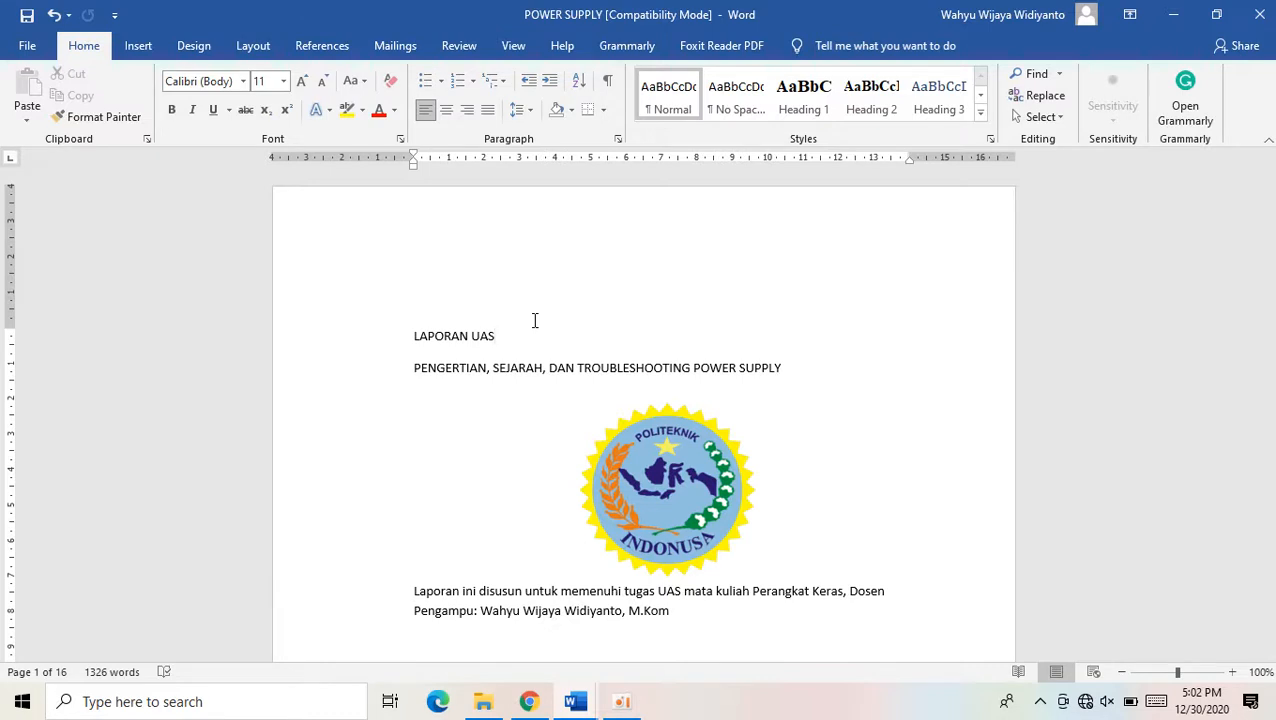
pyautogui.hotkey('ctrl', 'a')
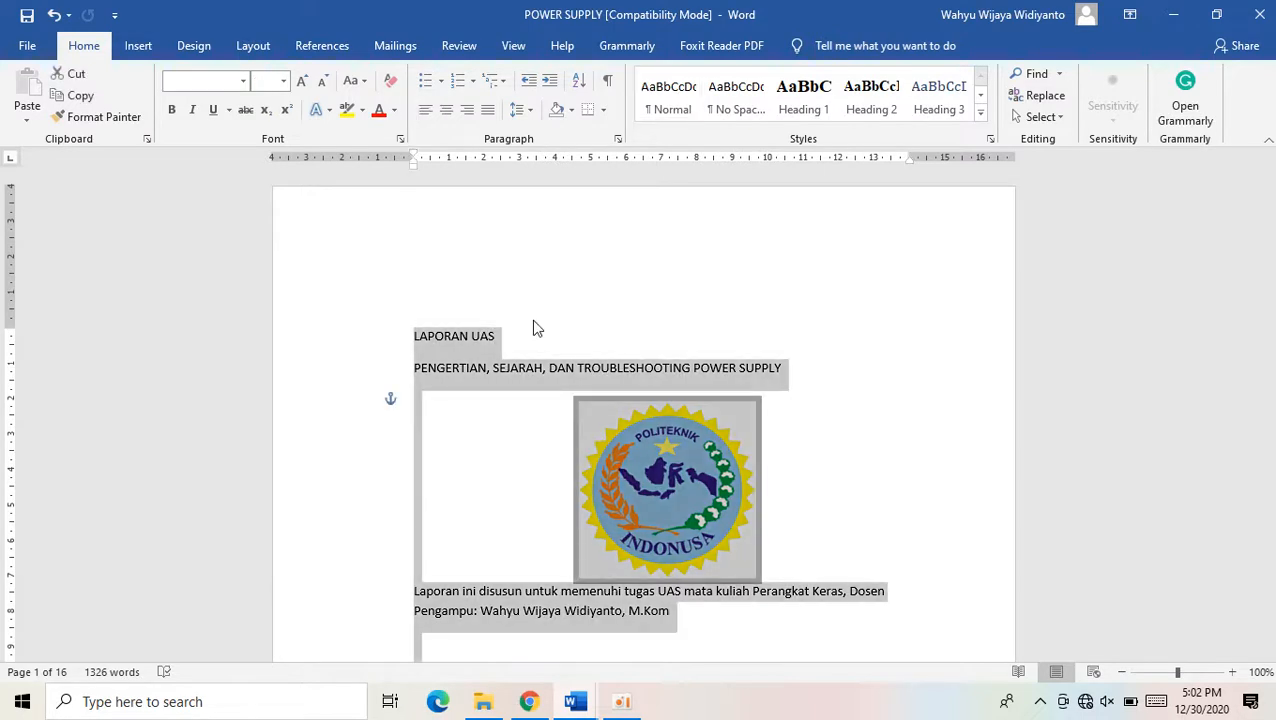
pyautogui.click(244, 81)
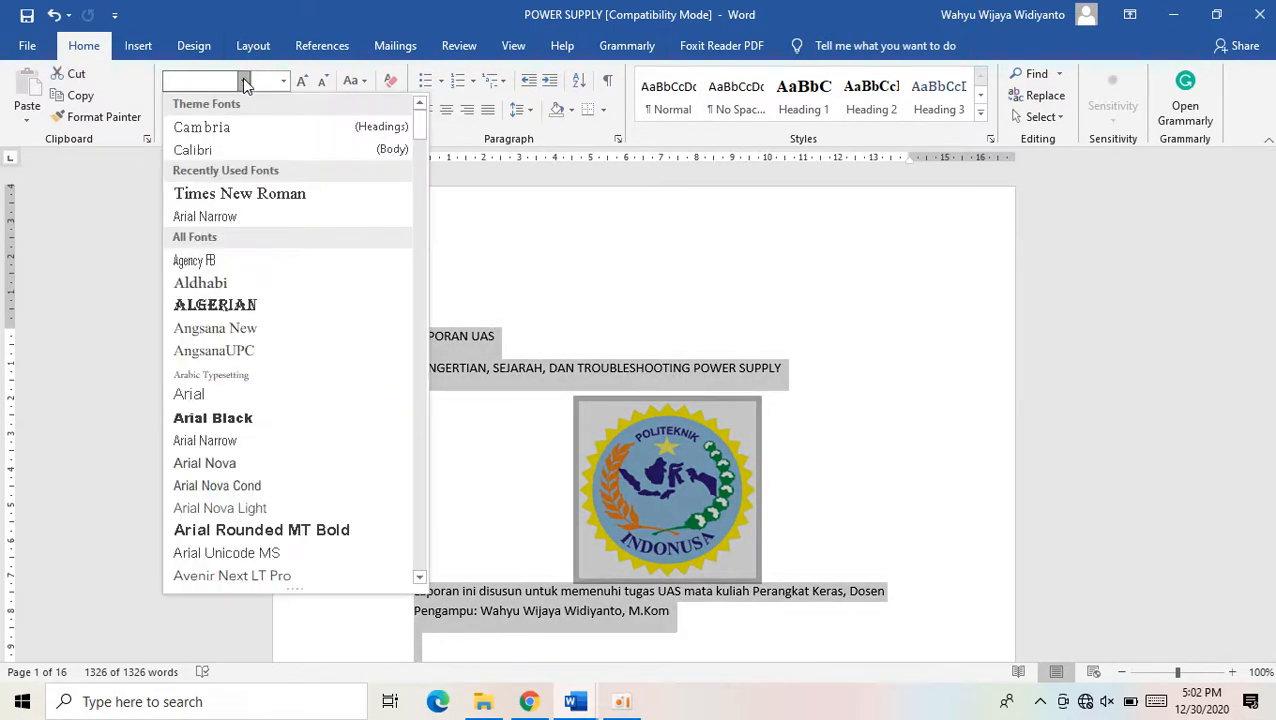
pyautogui.click(284, 194)
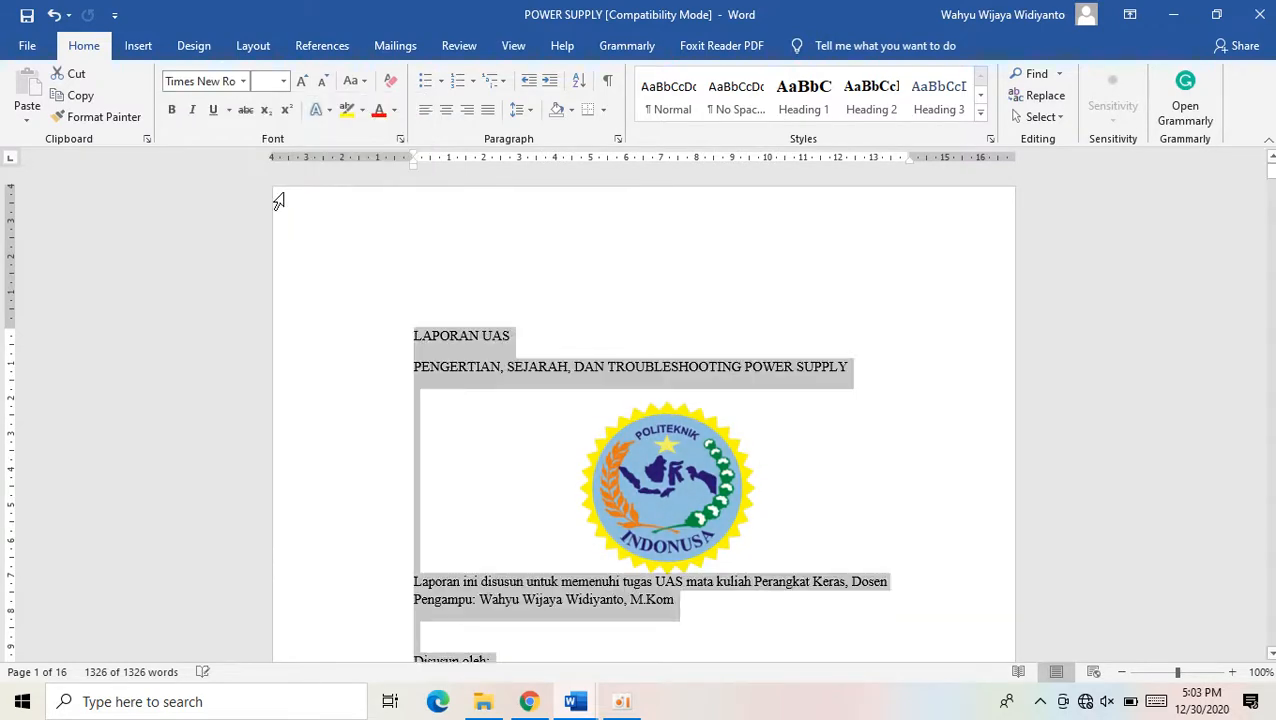
pyautogui.click(284, 82)
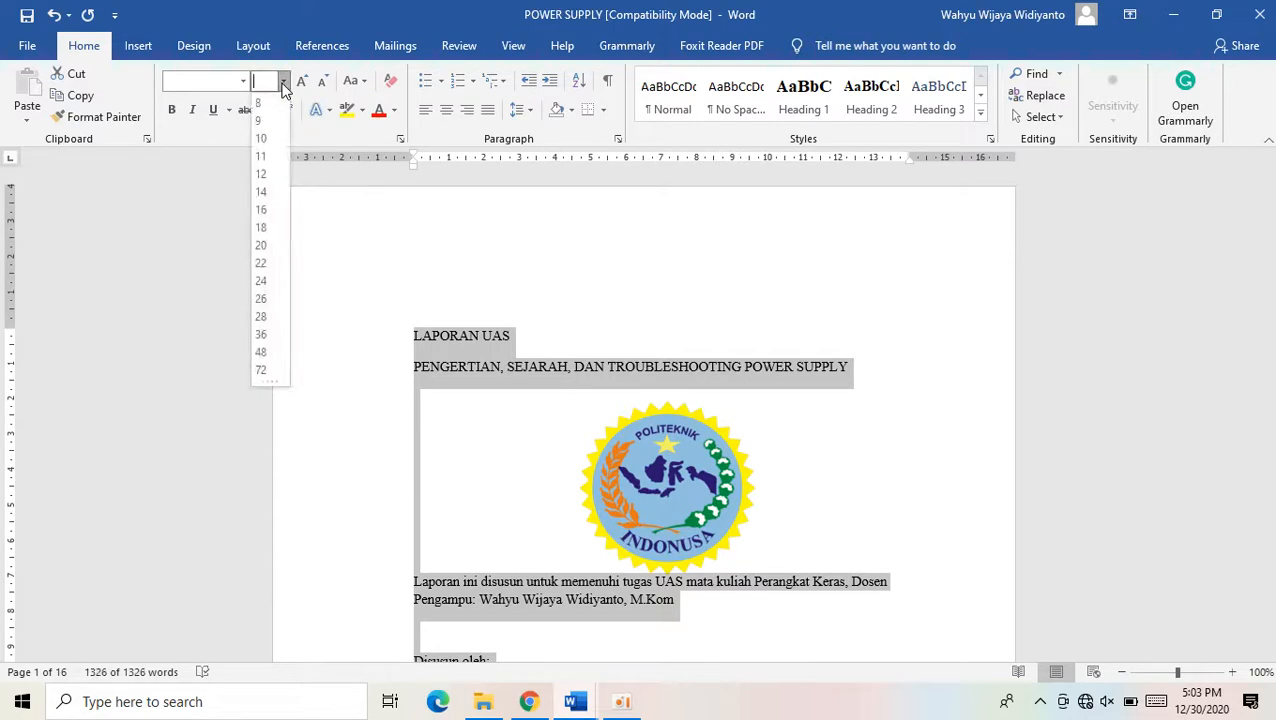
pyautogui.click(261, 175)
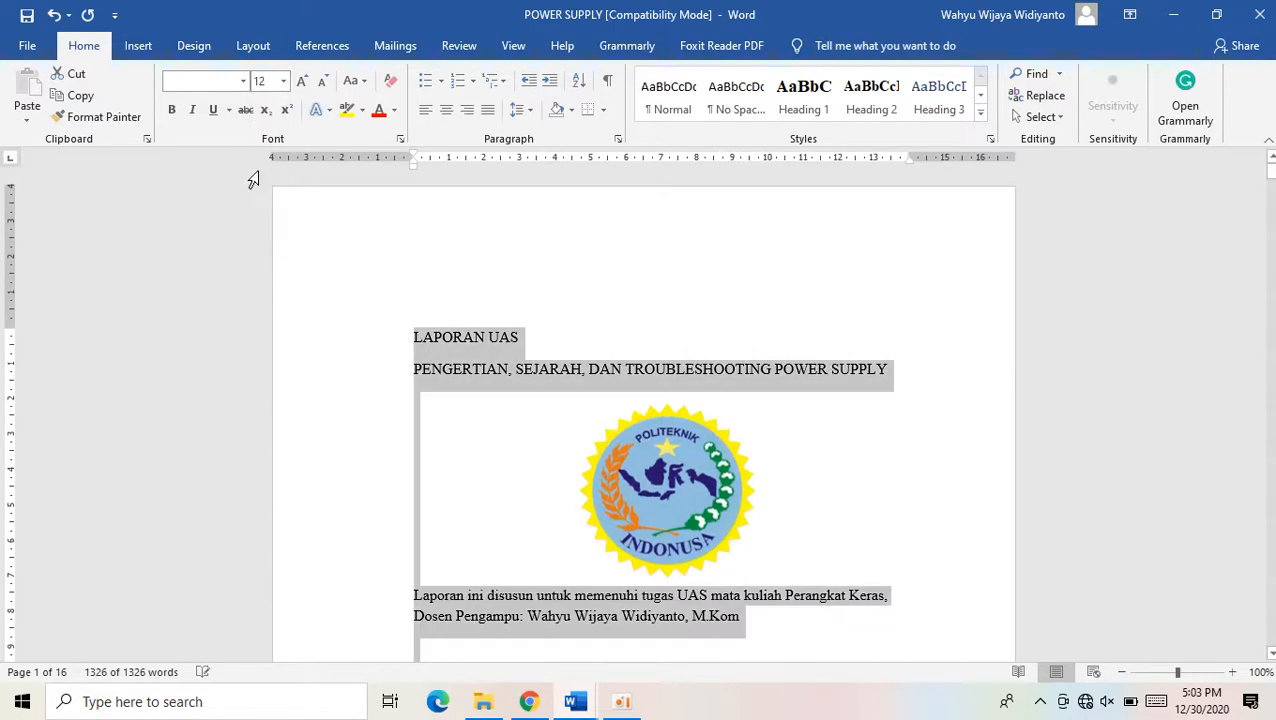
# Justify the entire document and set its paragraph spacing to 0 pt before and after with double line spacing
pyautogui.click(489, 116)
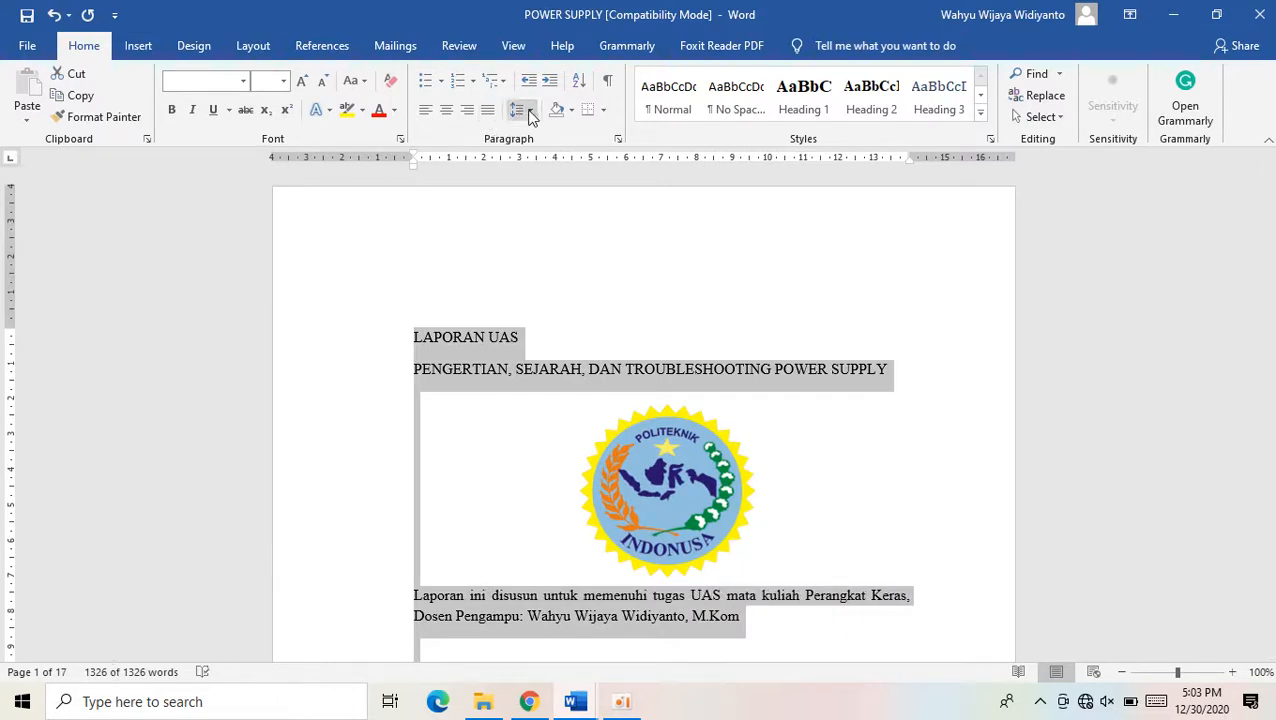
pyautogui.click(527, 112)
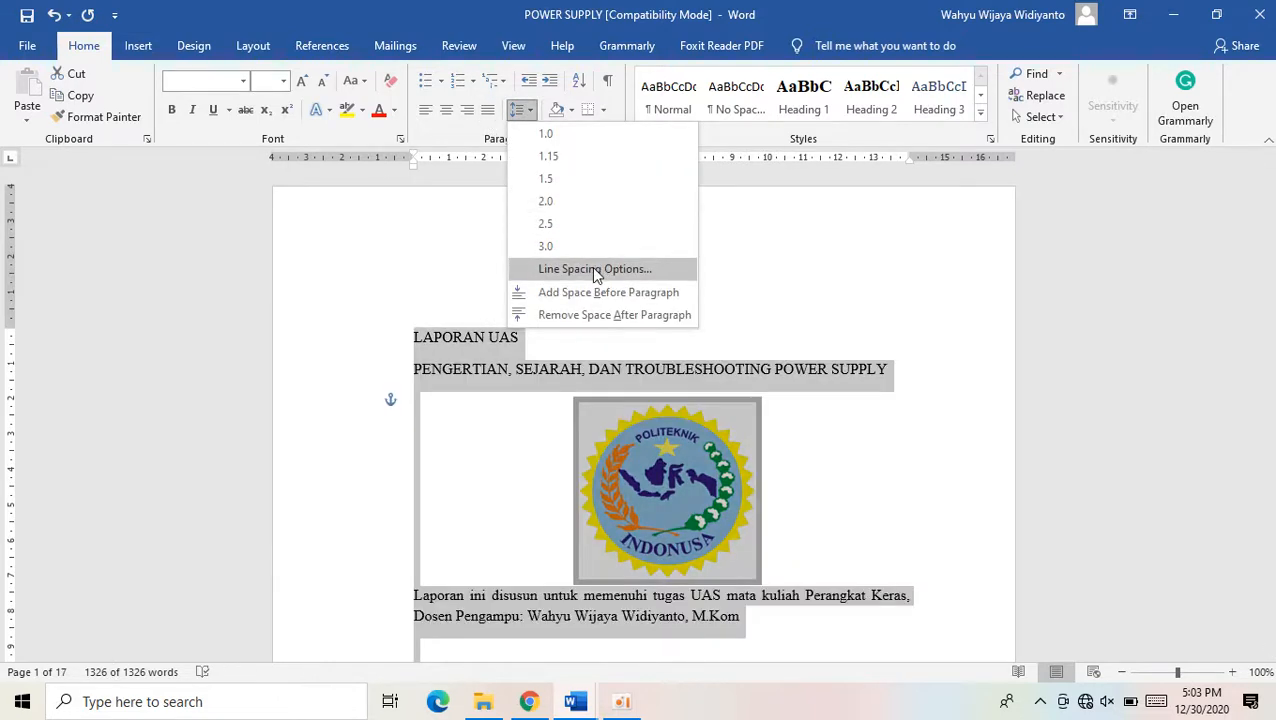
pyautogui.click(596, 268)
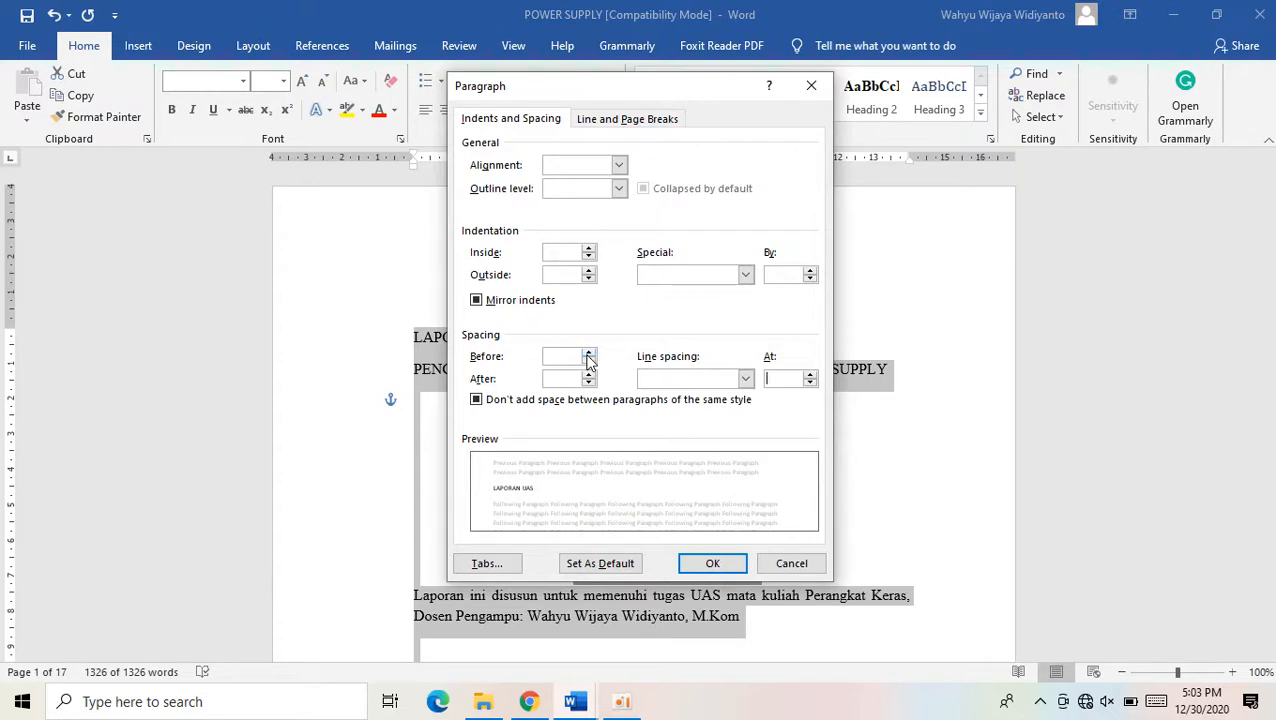
pyautogui.click(588, 358)
pyautogui.click(588, 382)
pyautogui.click(745, 378)
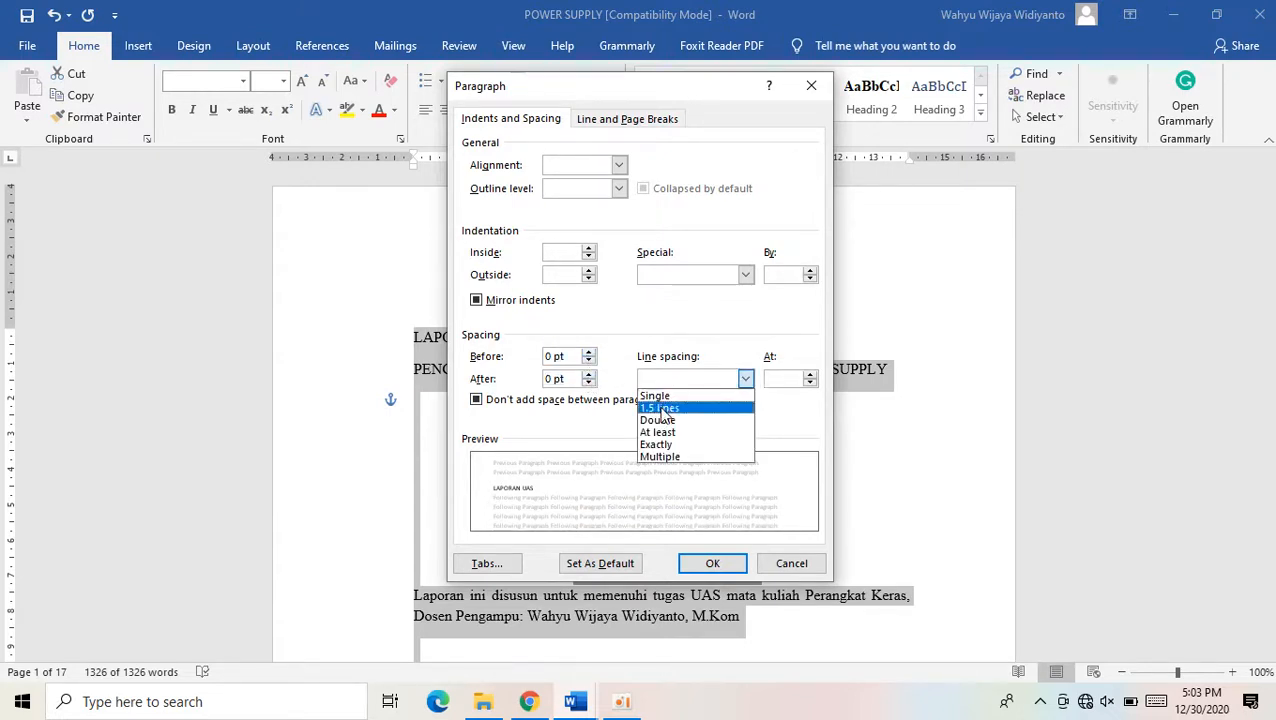
pyautogui.click(659, 421)
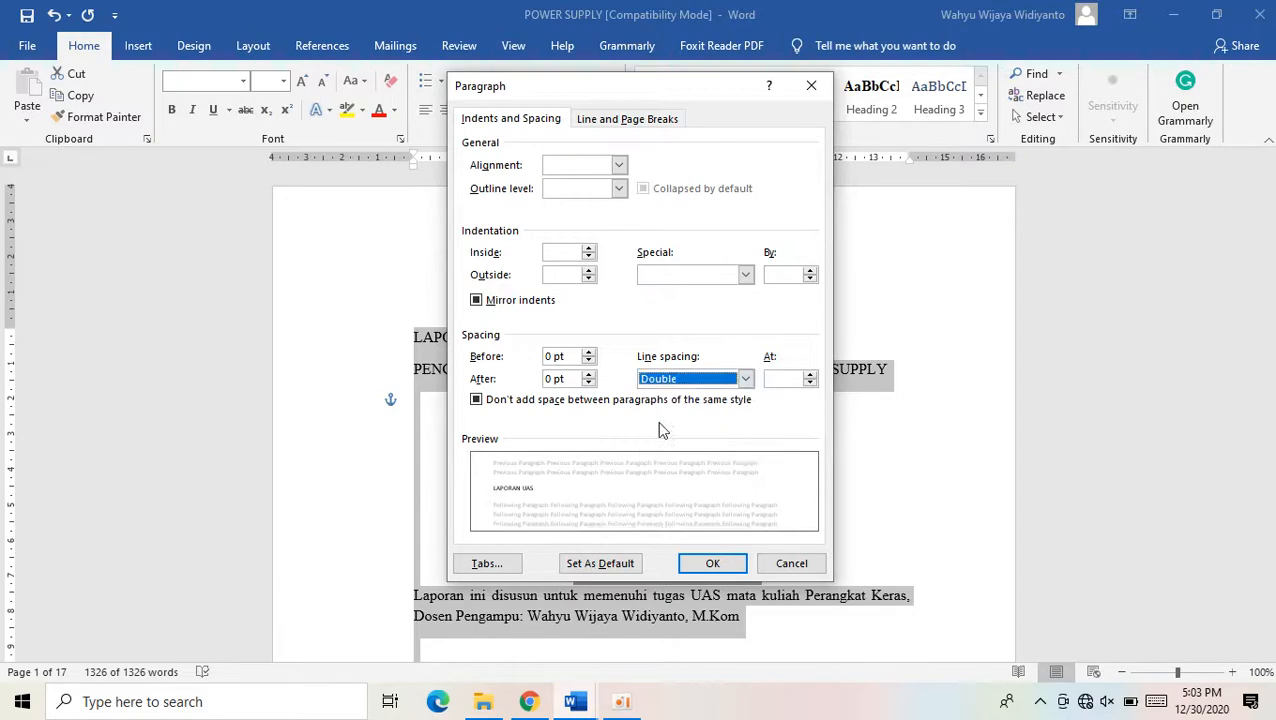
pyautogui.click(711, 563)
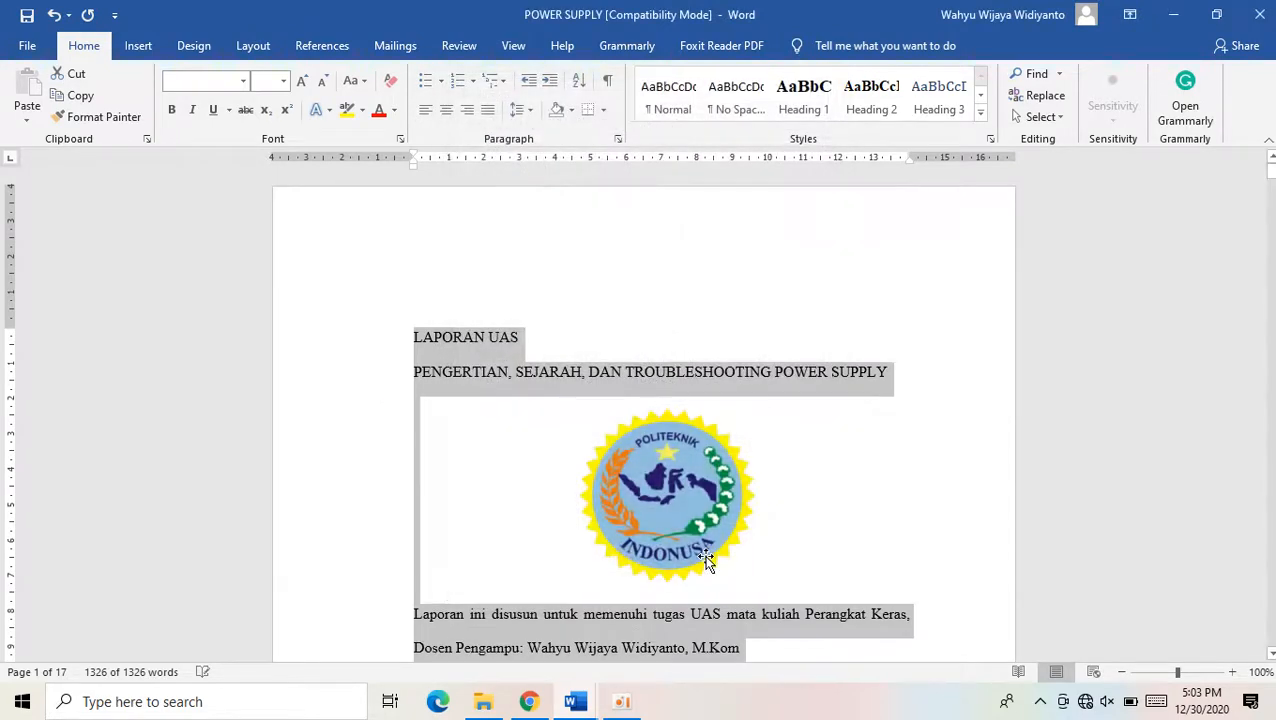
pyautogui.click(537, 370)
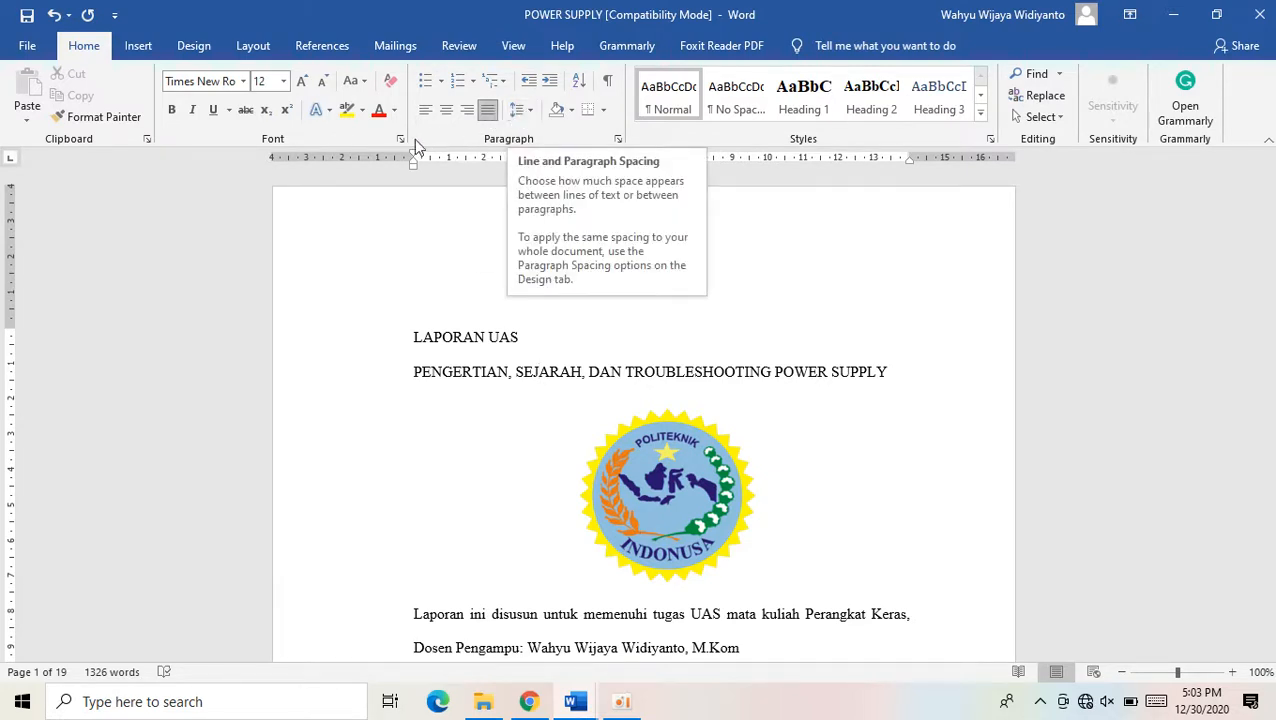
# Set the document's paper size to A4 (21 cm x 29.7 cm)
pyautogui.click(243, 50)
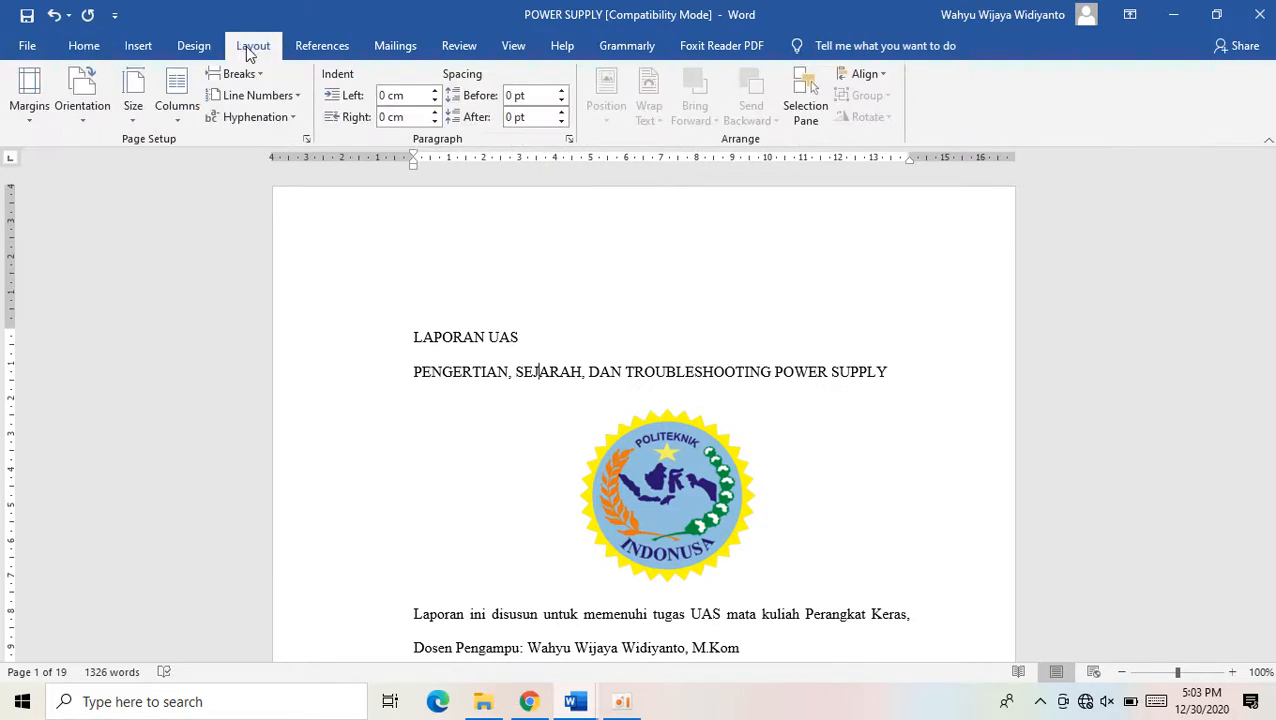
pyautogui.click(134, 106)
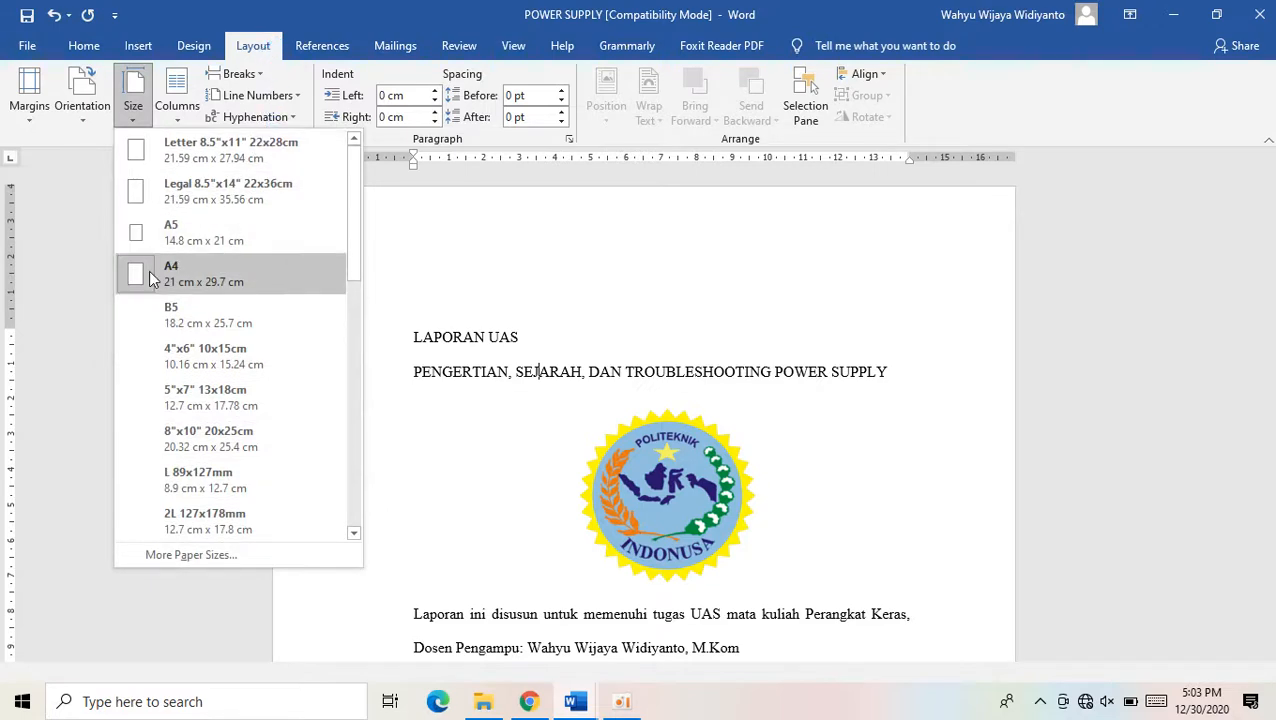
pyautogui.click(149, 270)
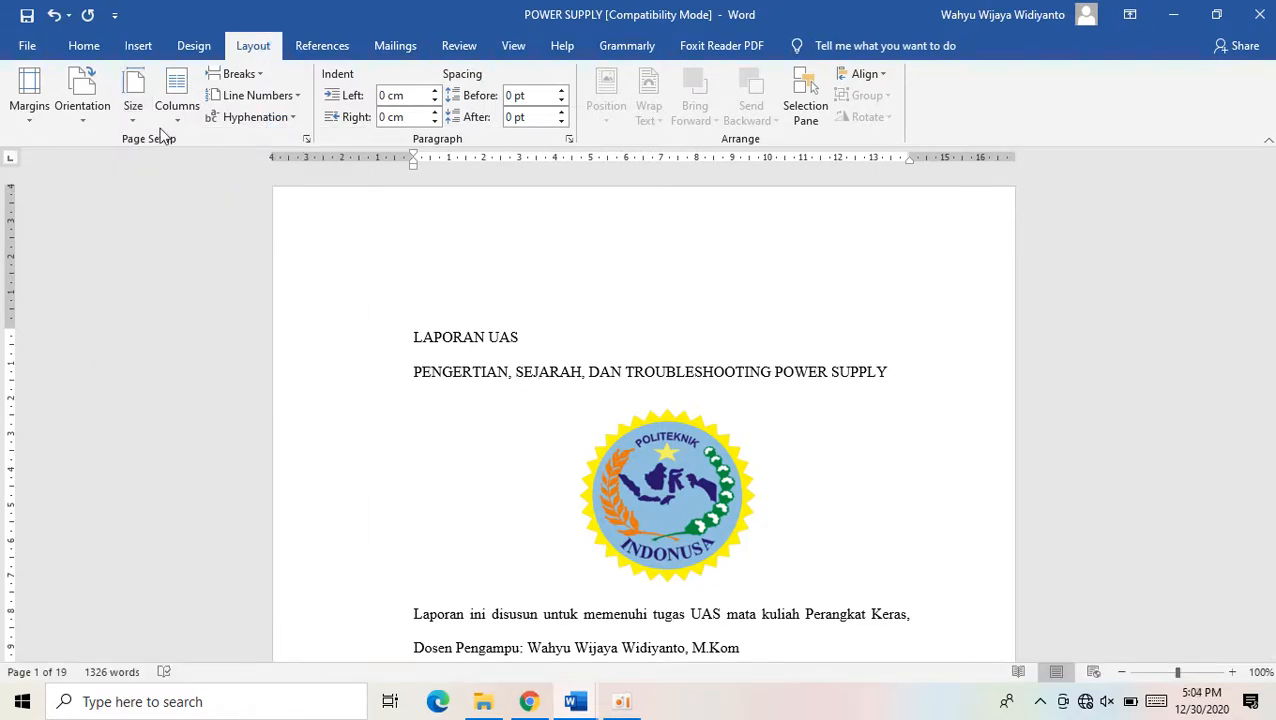
# Set the whole document's page margins to 4 cm at top and left and 3 cm at bottom and right
pyautogui.click(307, 142)
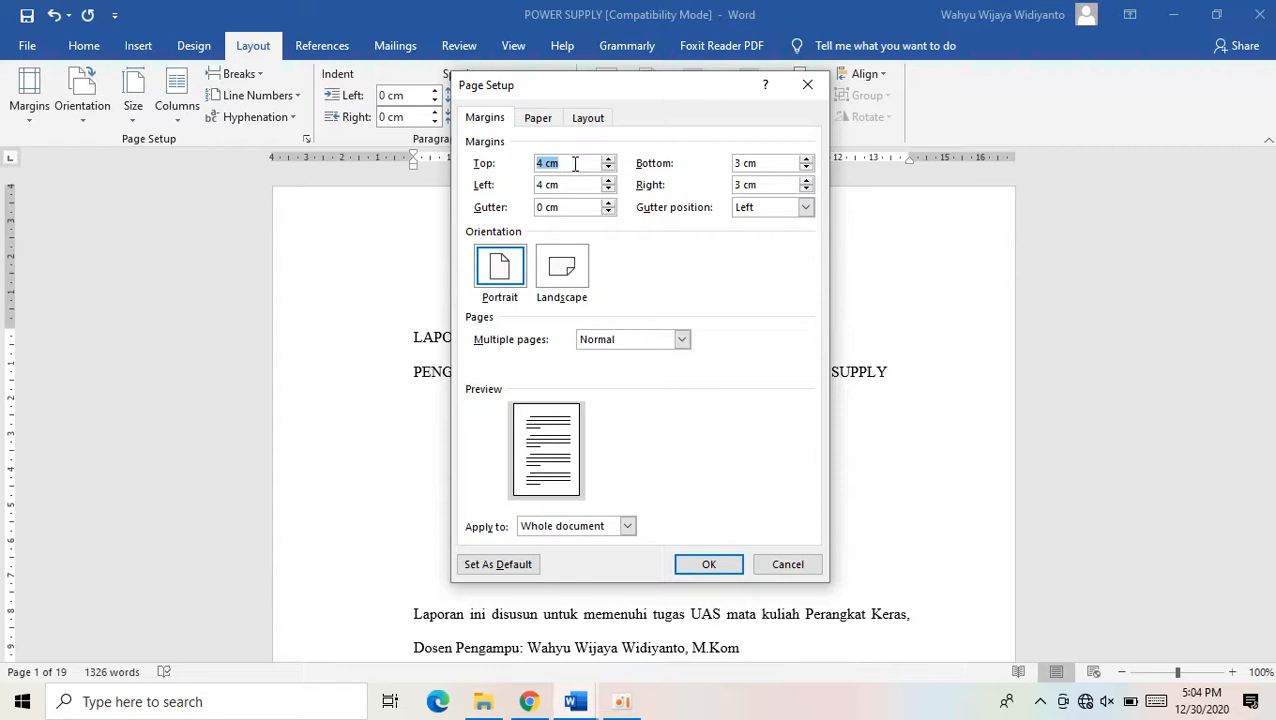
pyautogui.press('Tab')
pyautogui.write('3')
pyautogui.press('Tab')
pyautogui.write('4')
pyautogui.press('Tab')
pyautogui.write('3')
pyautogui.click(708, 564)
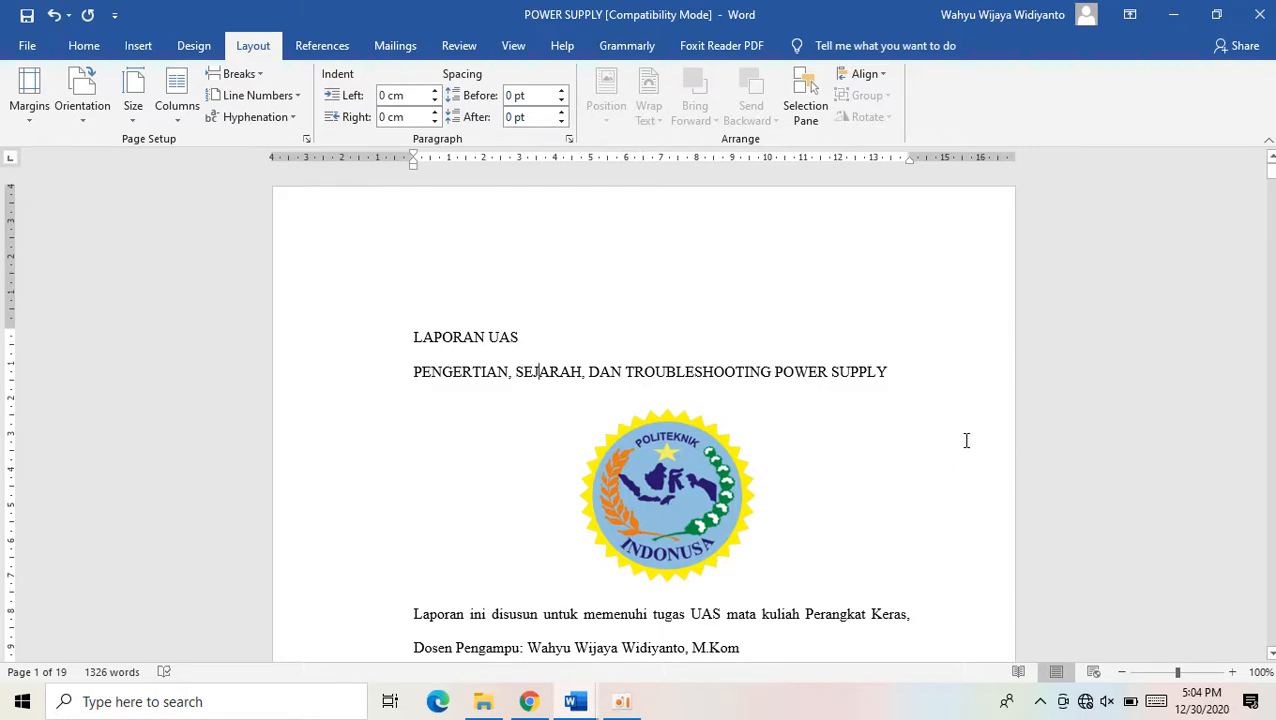
# Format the cover title "LAPORAN UAS" as size 16, bold and centered
pyautogui.scroll(-6, 914, 459)
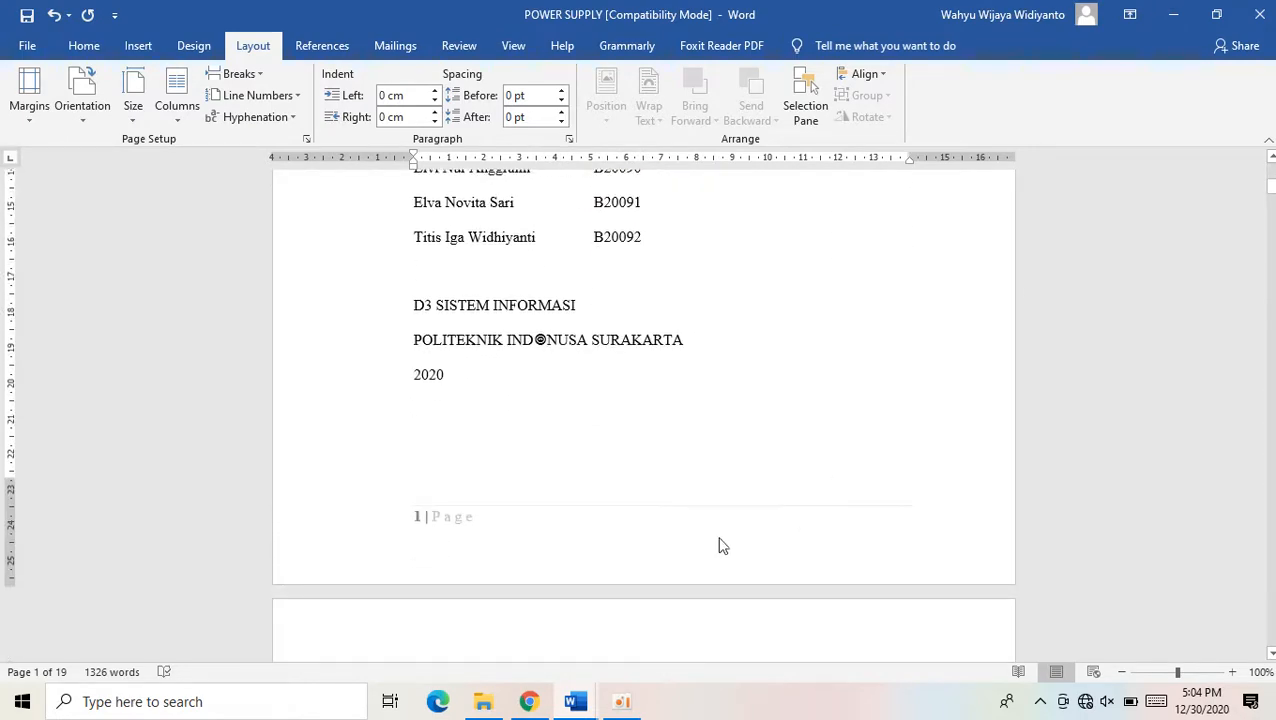
pyautogui.scroll(6, 730, 496)
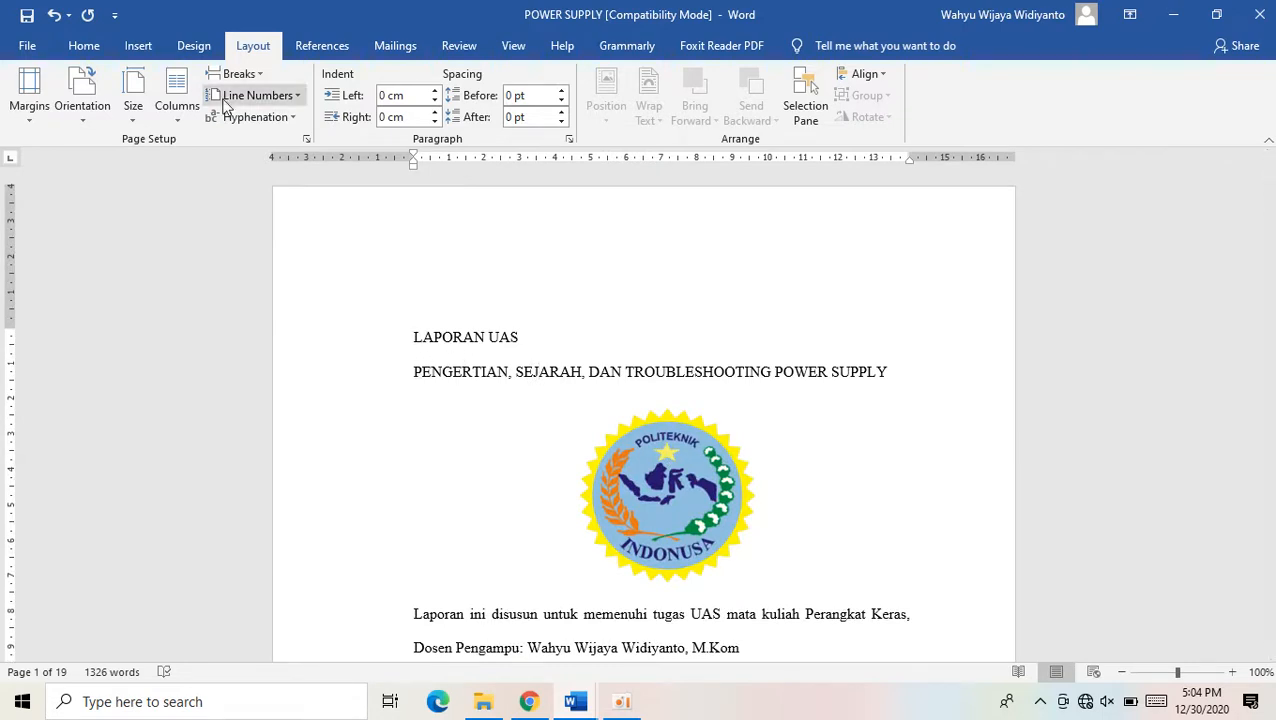
pyautogui.click(85, 46)
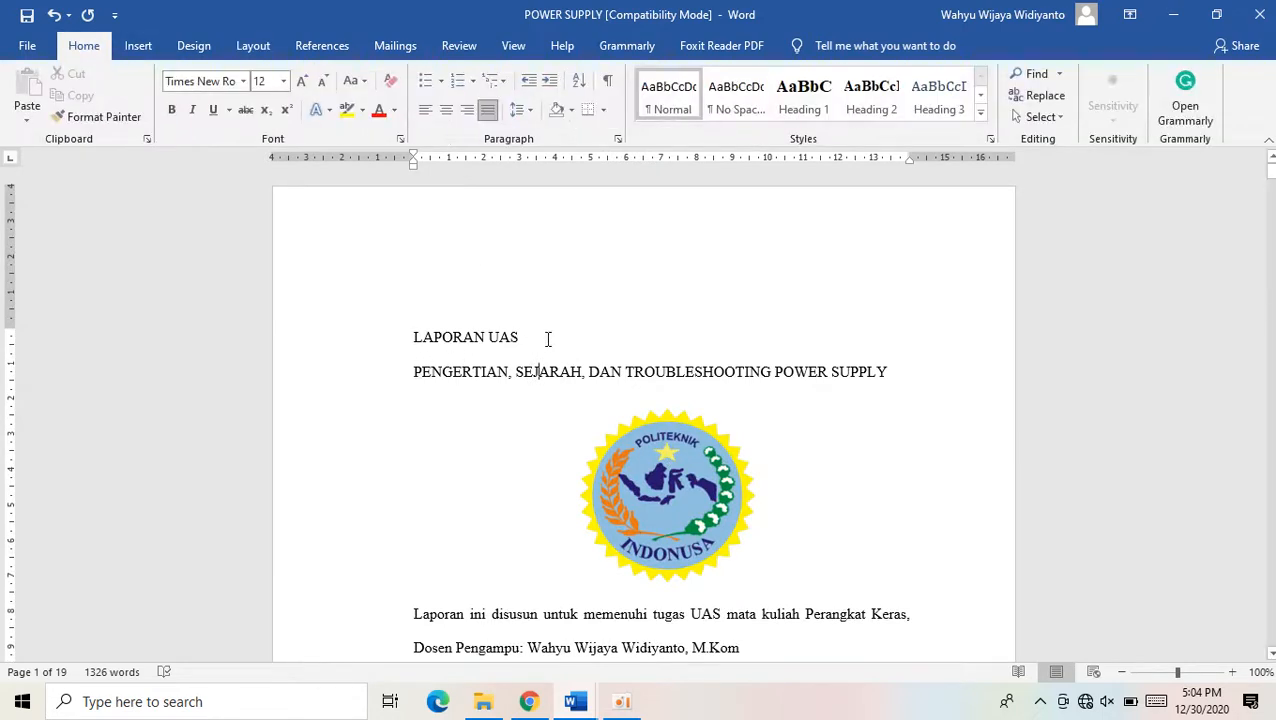
pyautogui.moveTo(545, 336); pyautogui.dragTo(435, 340)
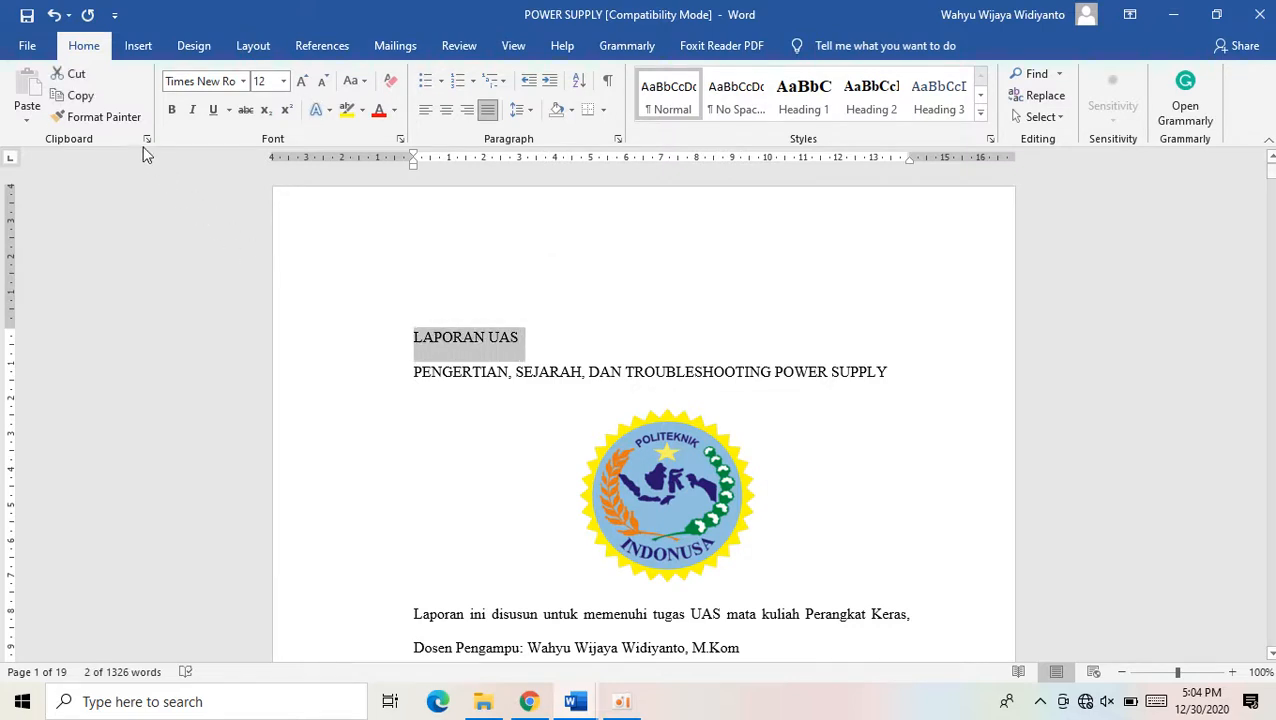
pyautogui.click(302, 81)
pyautogui.click(302, 81)
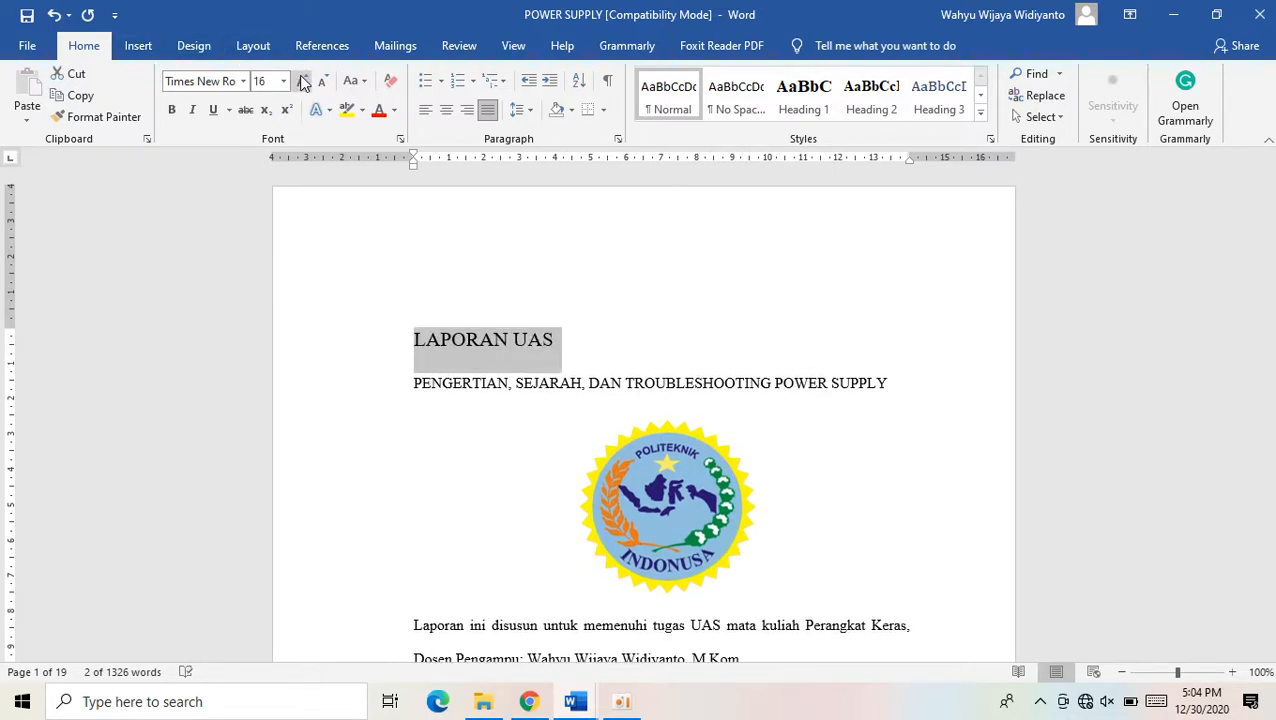
pyautogui.click(171, 109)
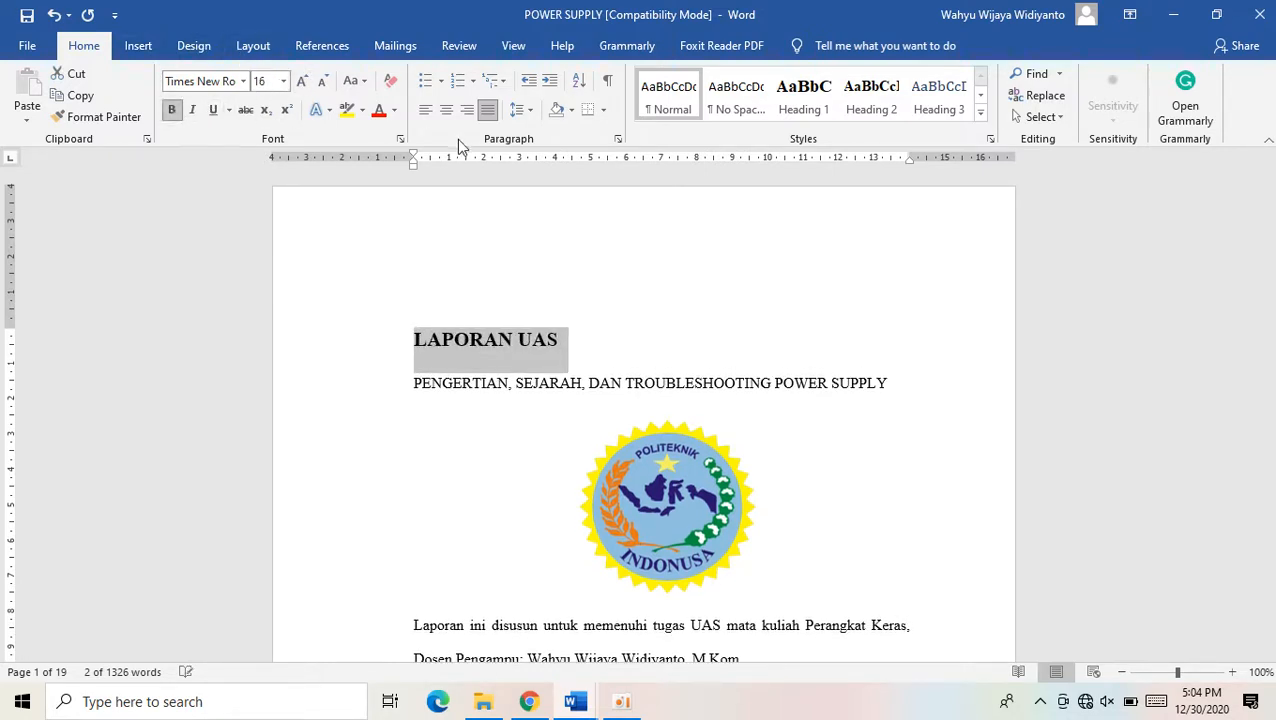
pyautogui.click(447, 111)
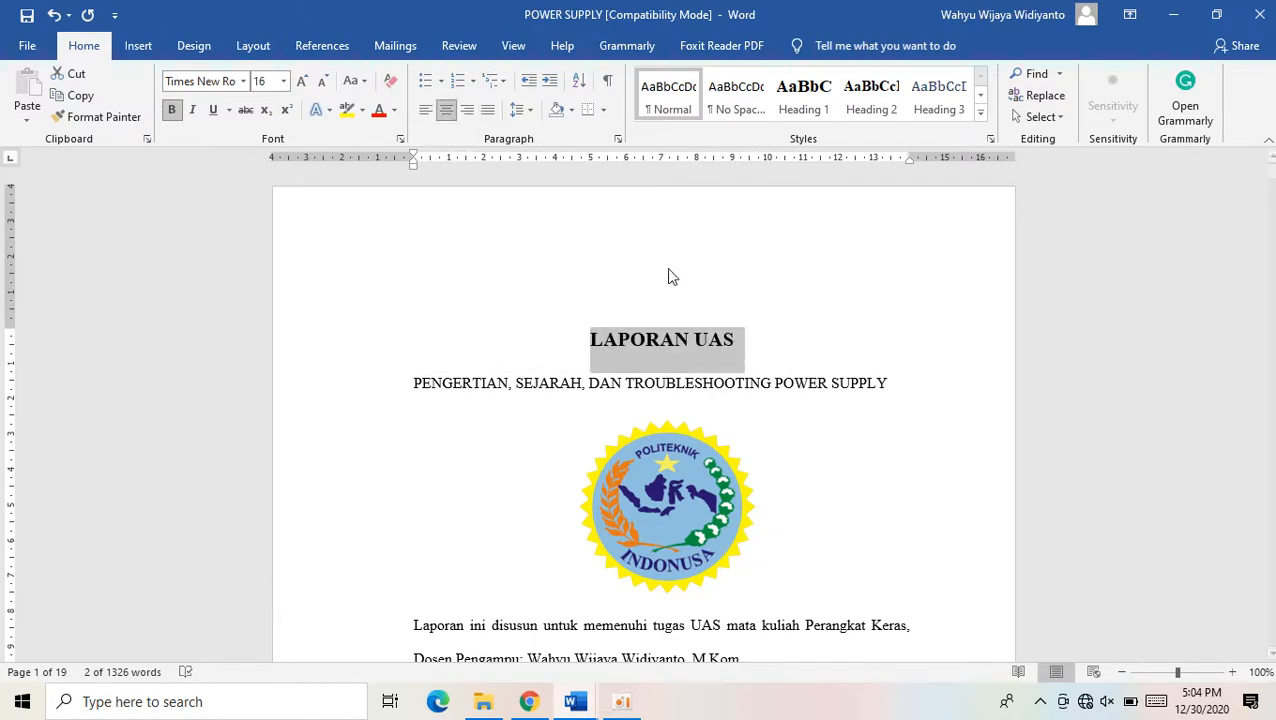
# Format the cover subtitle "PENGERTIAN, SEJARAH, DAN TROUBLESHOOTING POWER SUPPLY" as size 14, bold and centered
pyautogui.moveTo(897, 383); pyautogui.dragTo(414, 380)
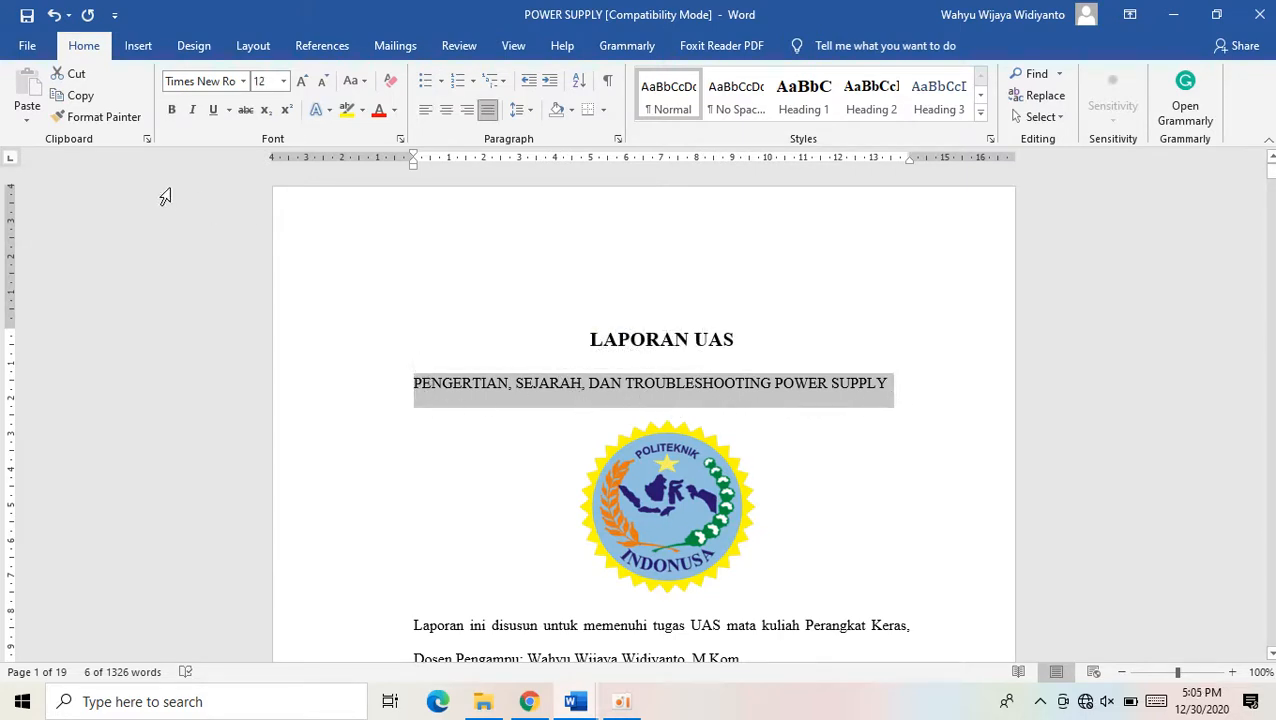
pyautogui.click(303, 84)
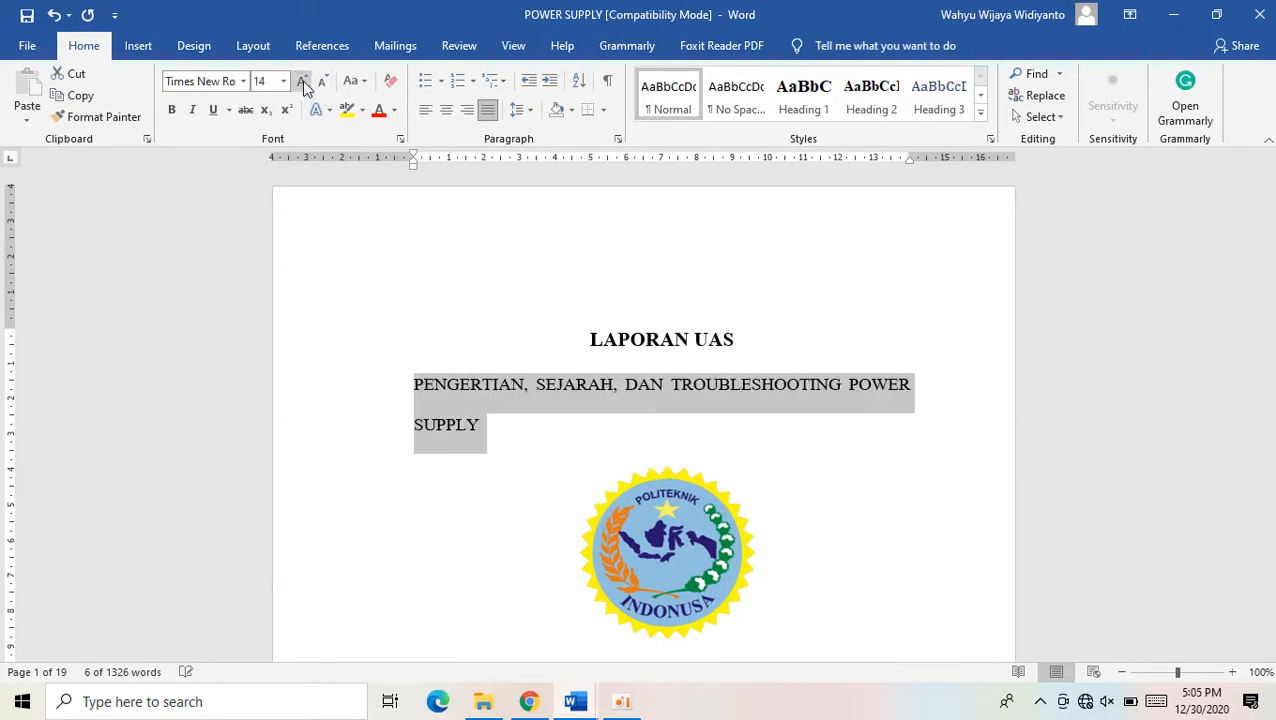
pyautogui.click(171, 110)
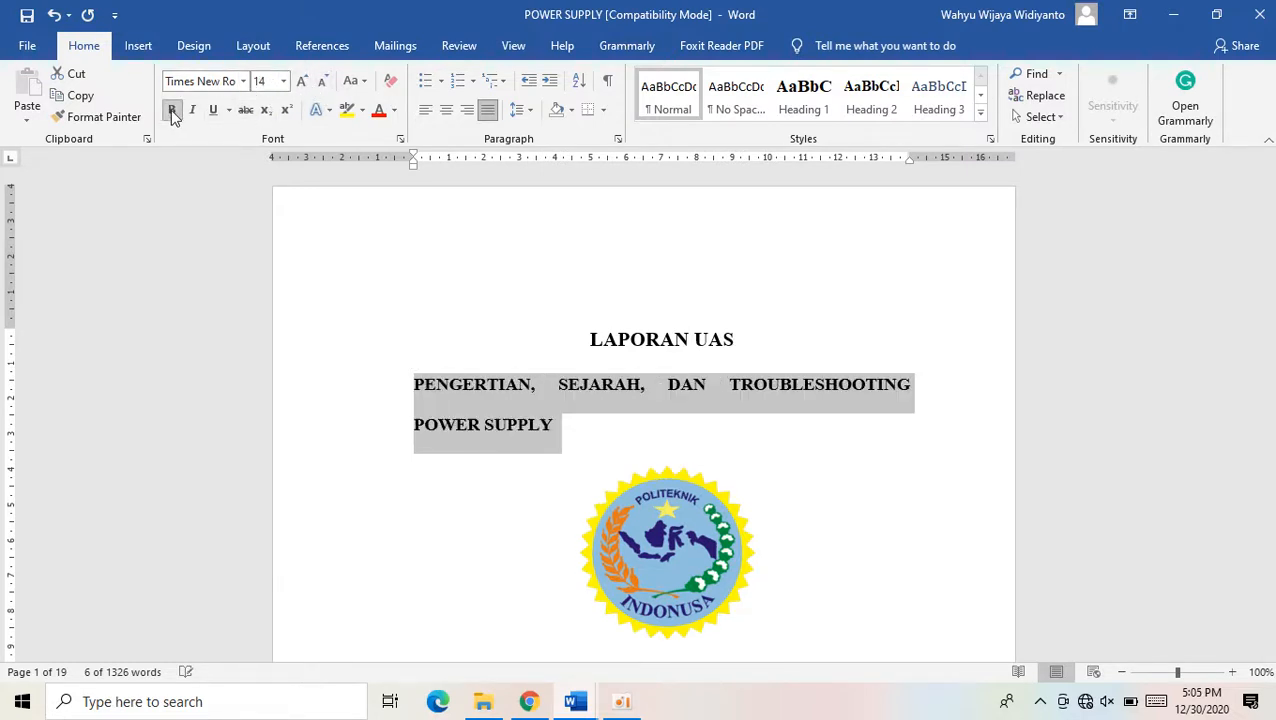
pyautogui.click(447, 112)
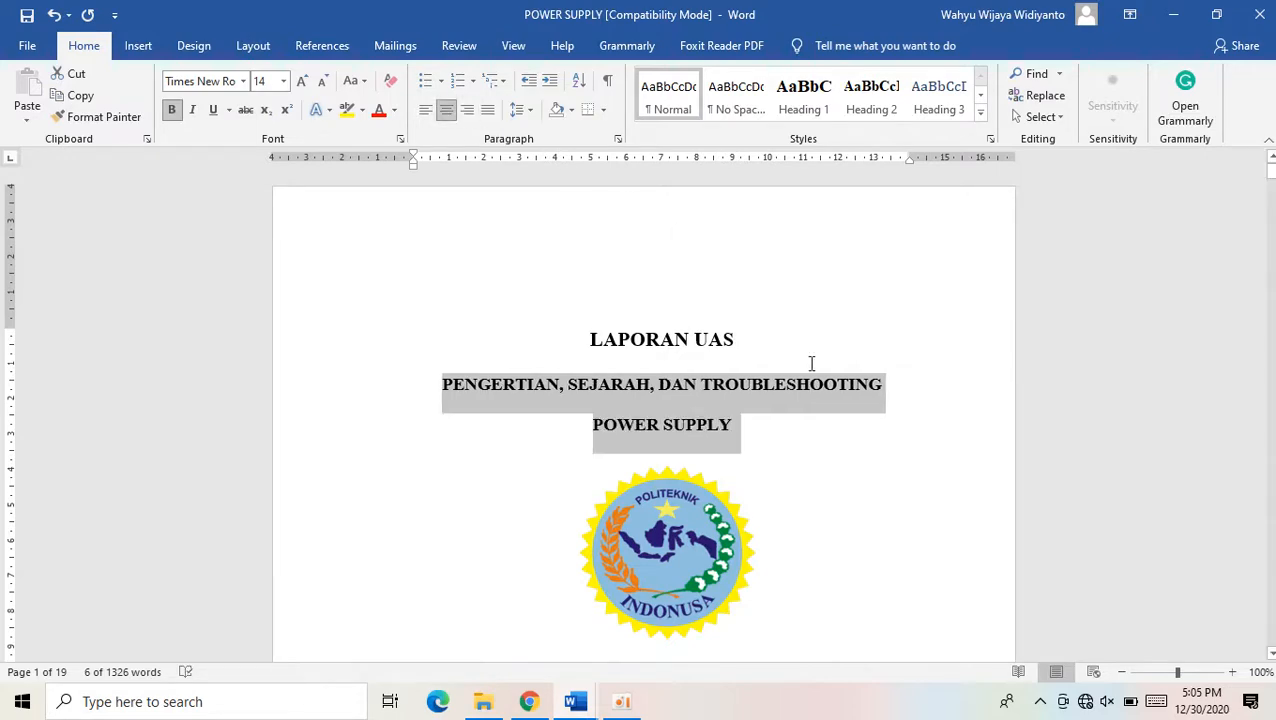
# Turn on the locked aspect ratio for the cover page's logo in its size settings
pyautogui.scroll(-5, 811, 363)
pyautogui.scroll(3, 740, 320)
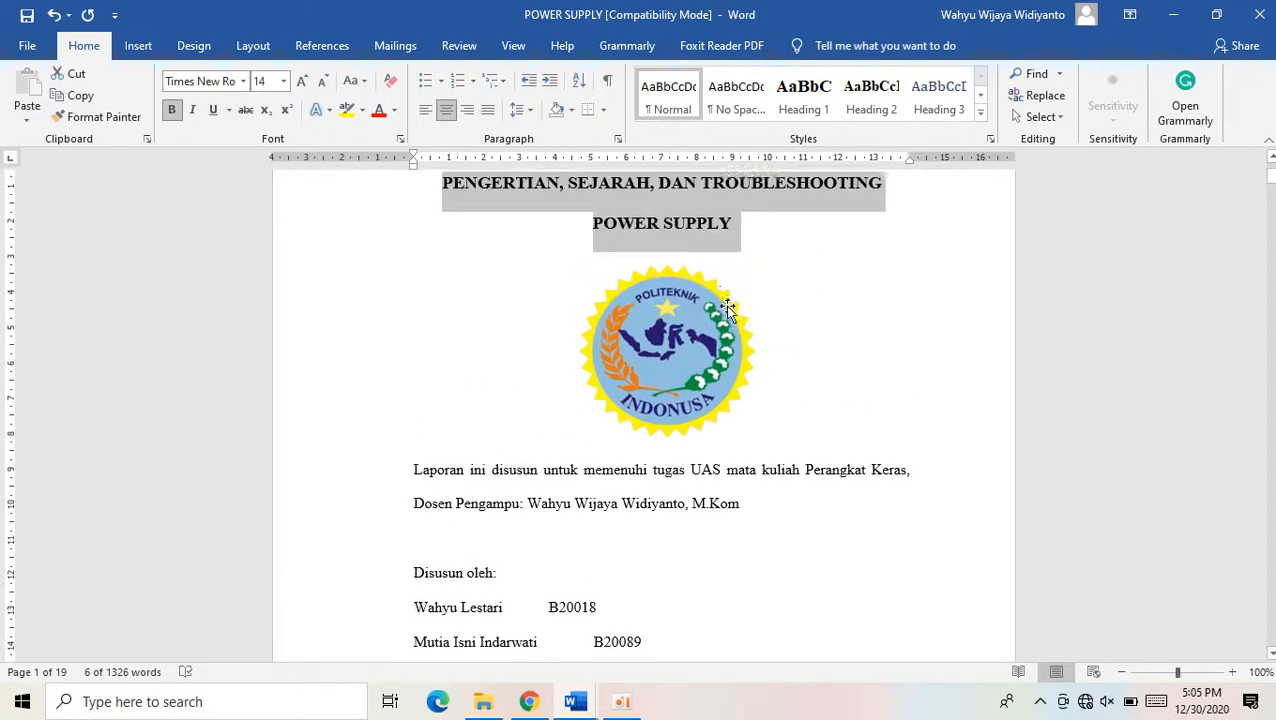
pyautogui.click(667, 360)
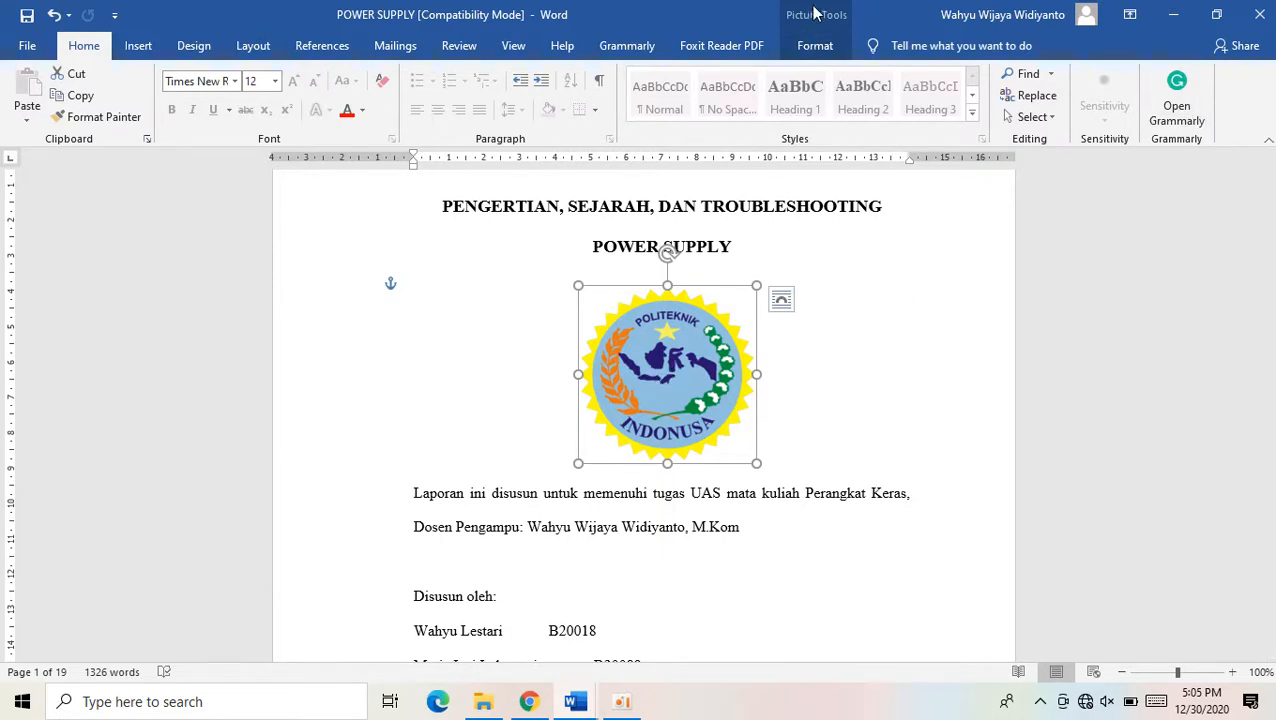
pyautogui.click(820, 50)
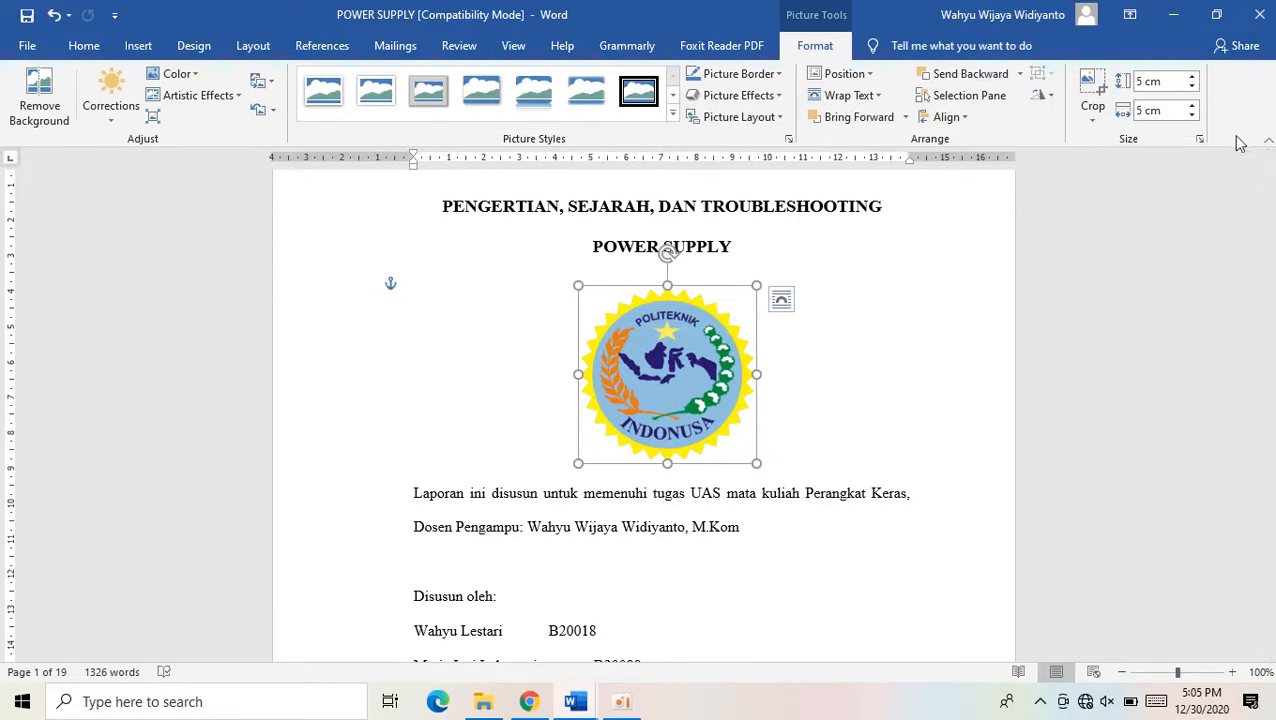
pyautogui.click(1200, 140)
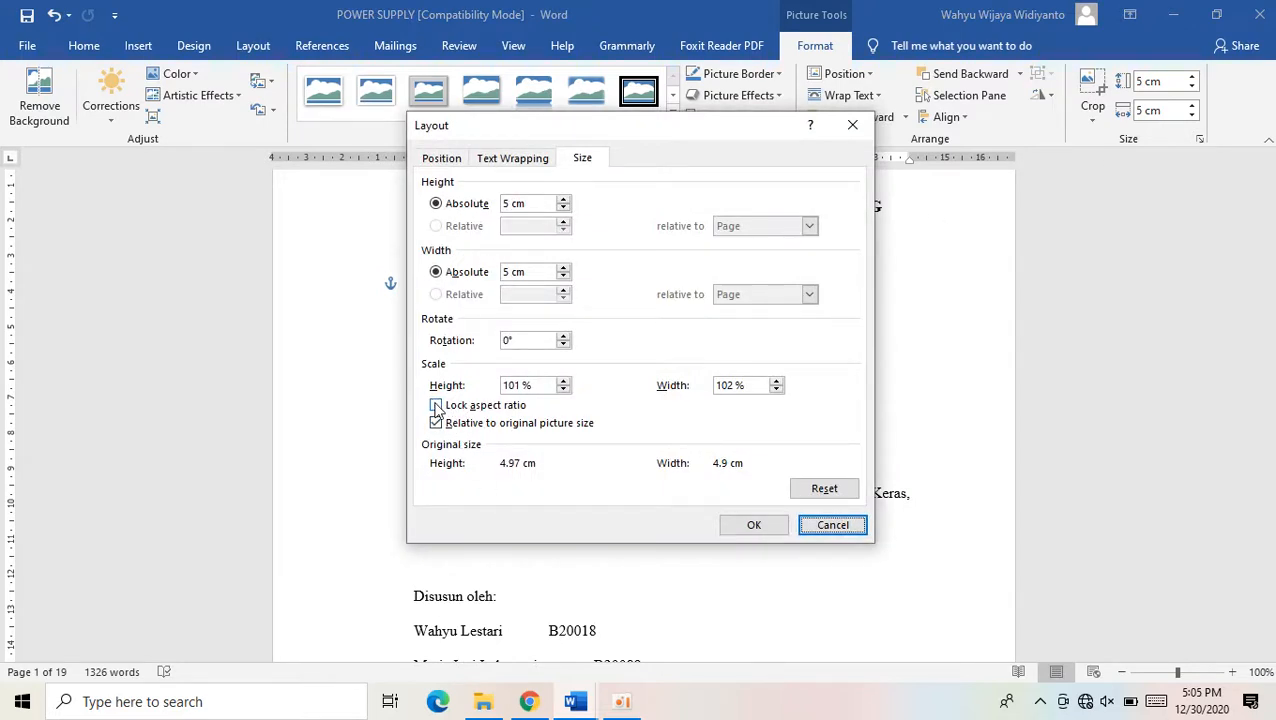
pyautogui.click(436, 406)
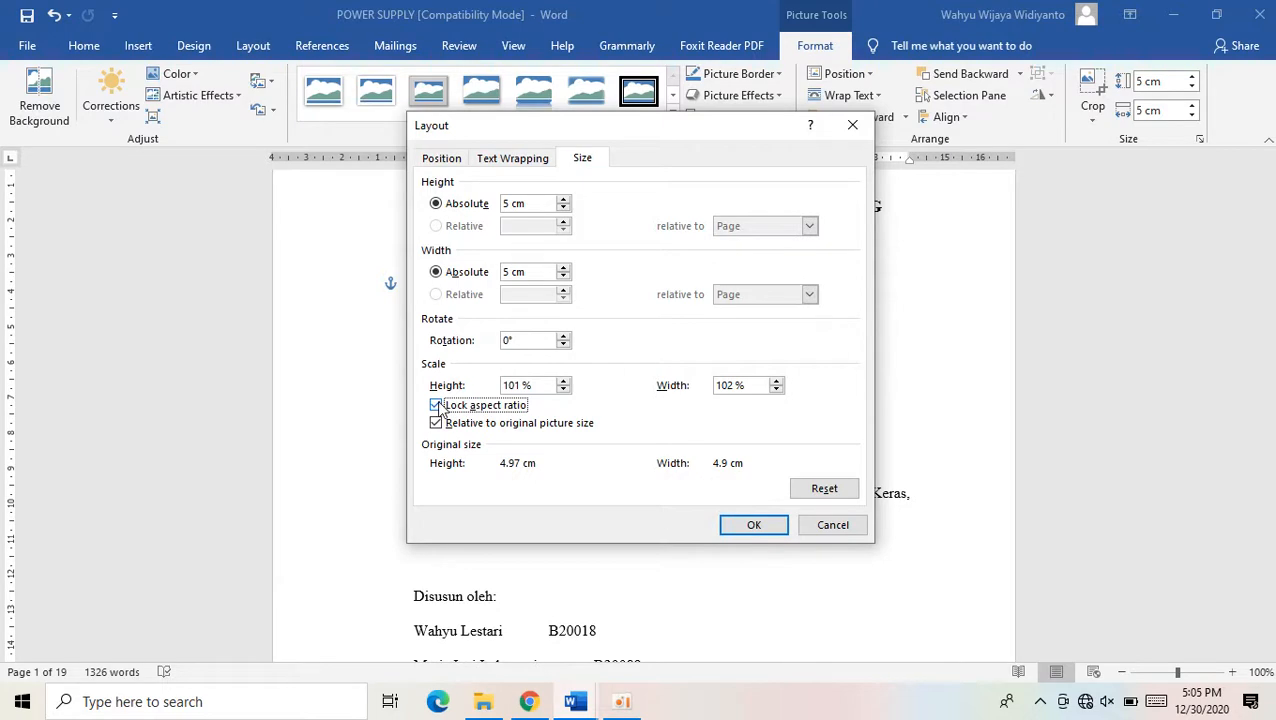
pyautogui.click(746, 526)
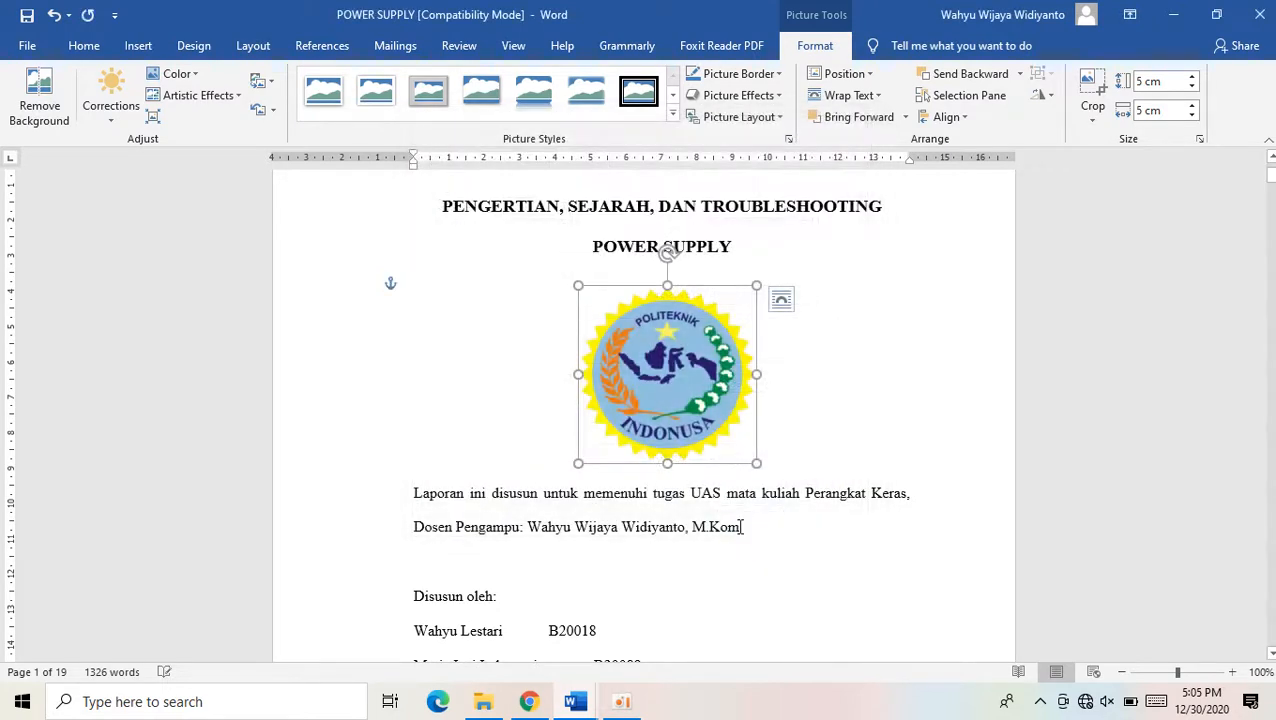
# Set the logo's height and width to 5 cm each
pyautogui.click(1147, 82)
pyautogui.write('5')
pyautogui.press('Tab')
pyautogui.write('5')
pyautogui.press('Return')
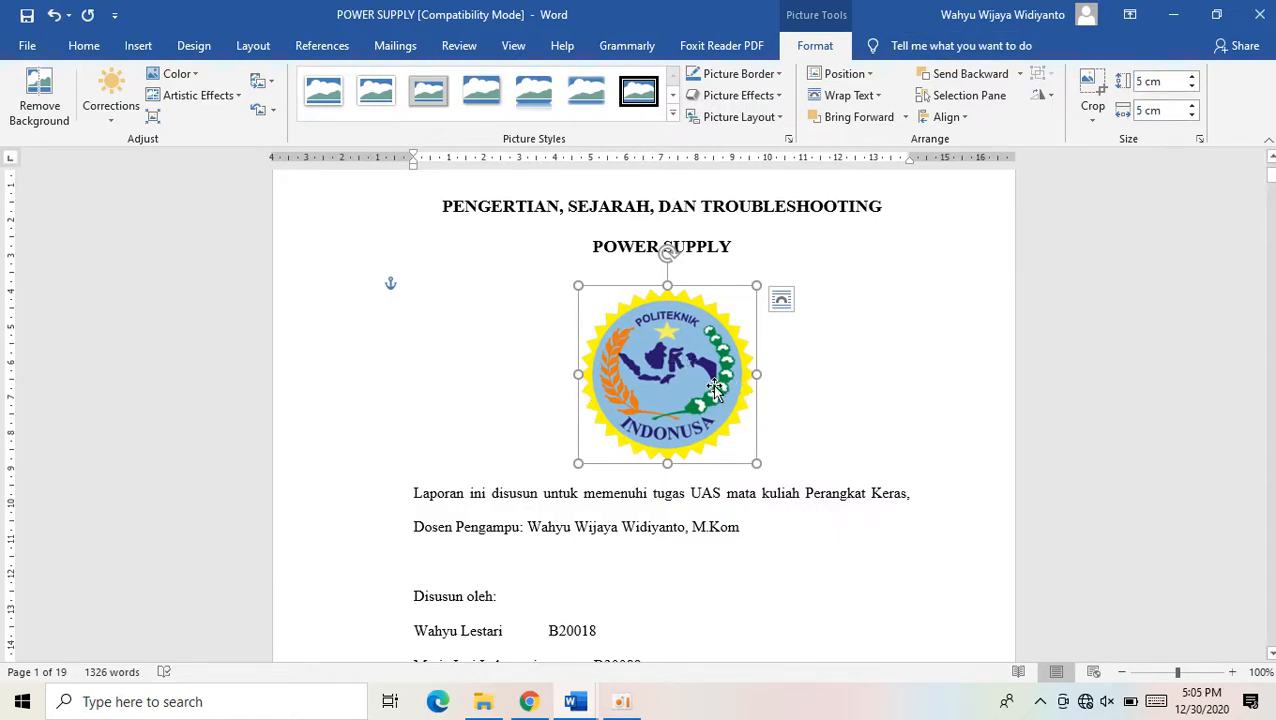
# Set the logo's text wrapping to In Front of Text and place it horizontally centered below the cover subtitle
pyautogui.moveTo(714, 388); pyautogui.dragTo(905, 408)
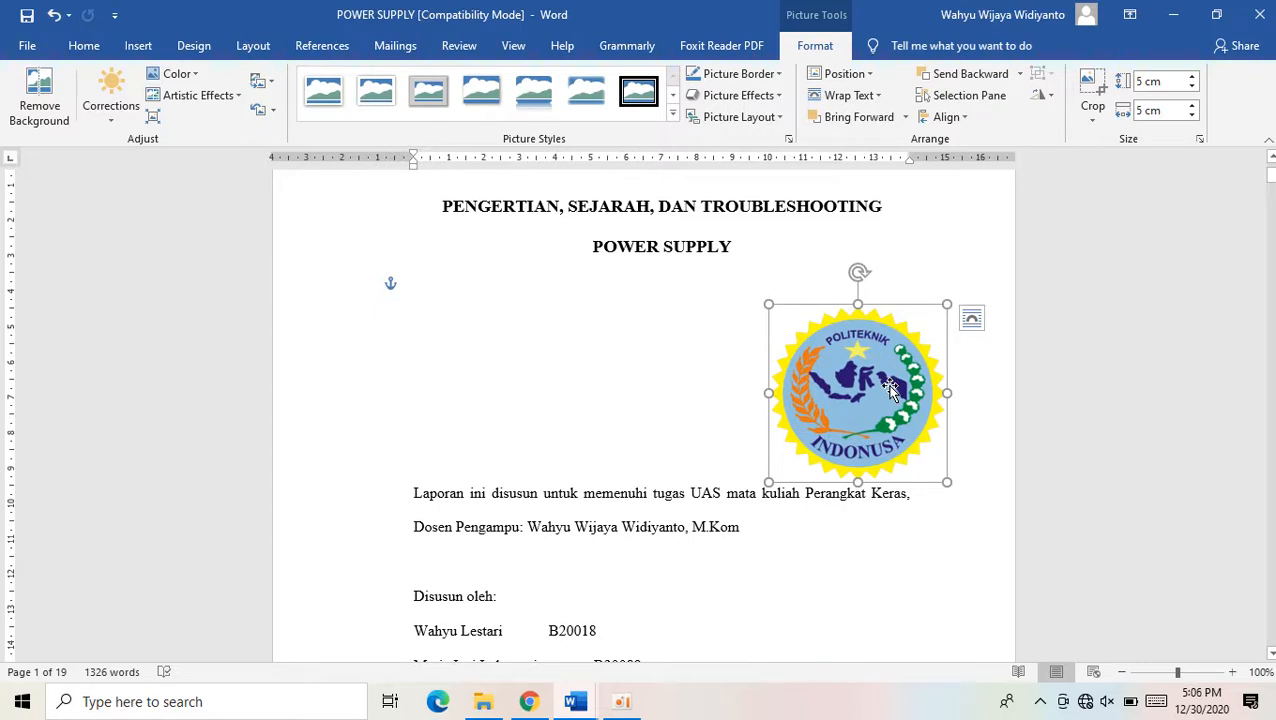
pyautogui.moveTo(890, 390); pyautogui.dragTo(538, 360)
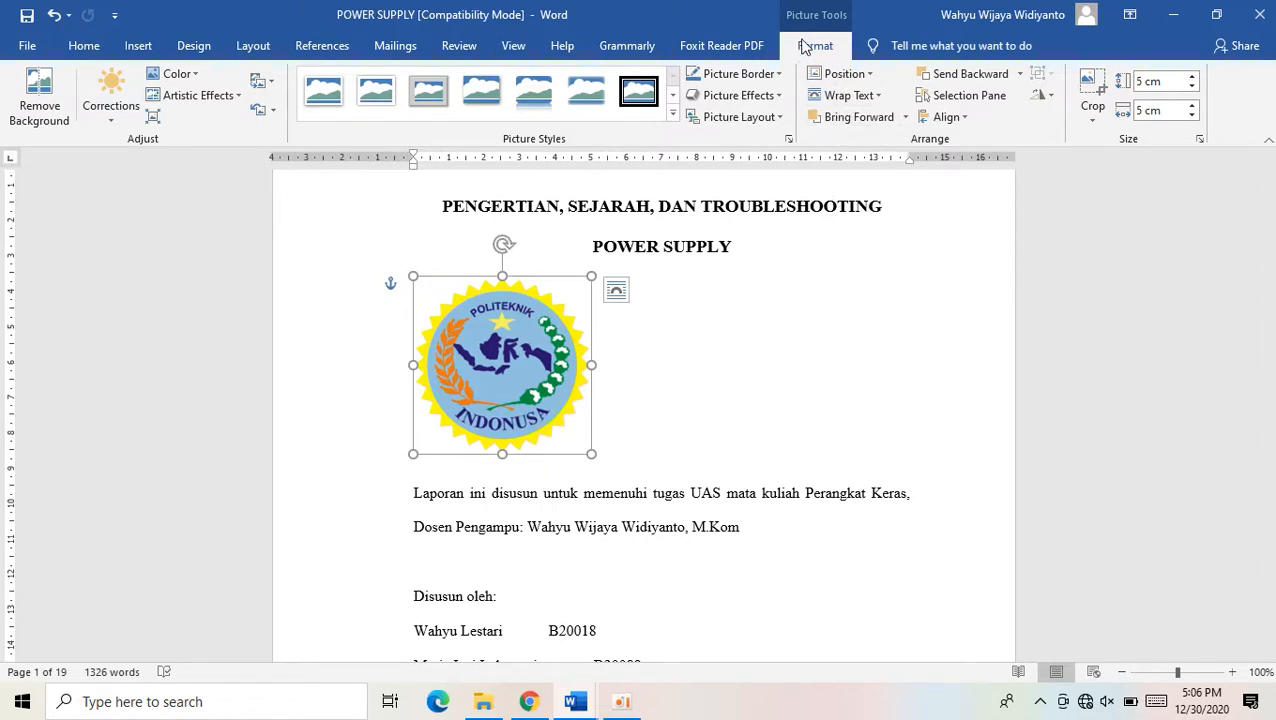
pyautogui.click(872, 98)
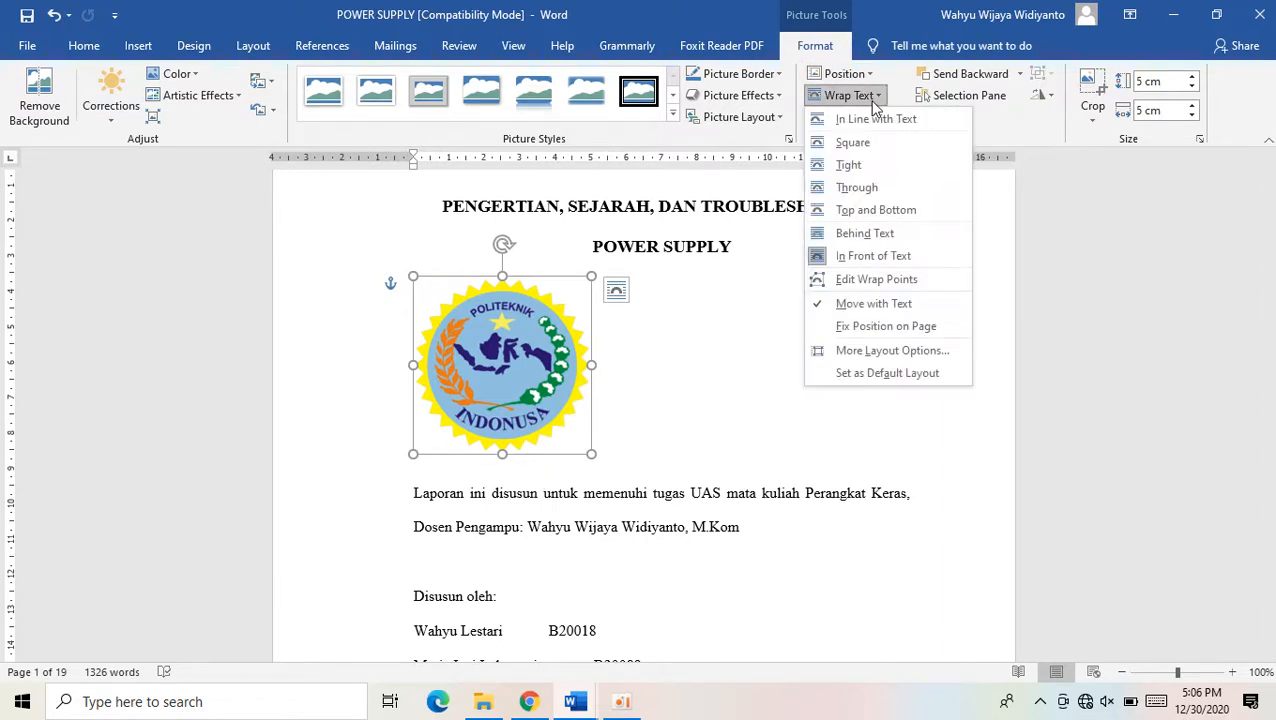
pyautogui.click(870, 256)
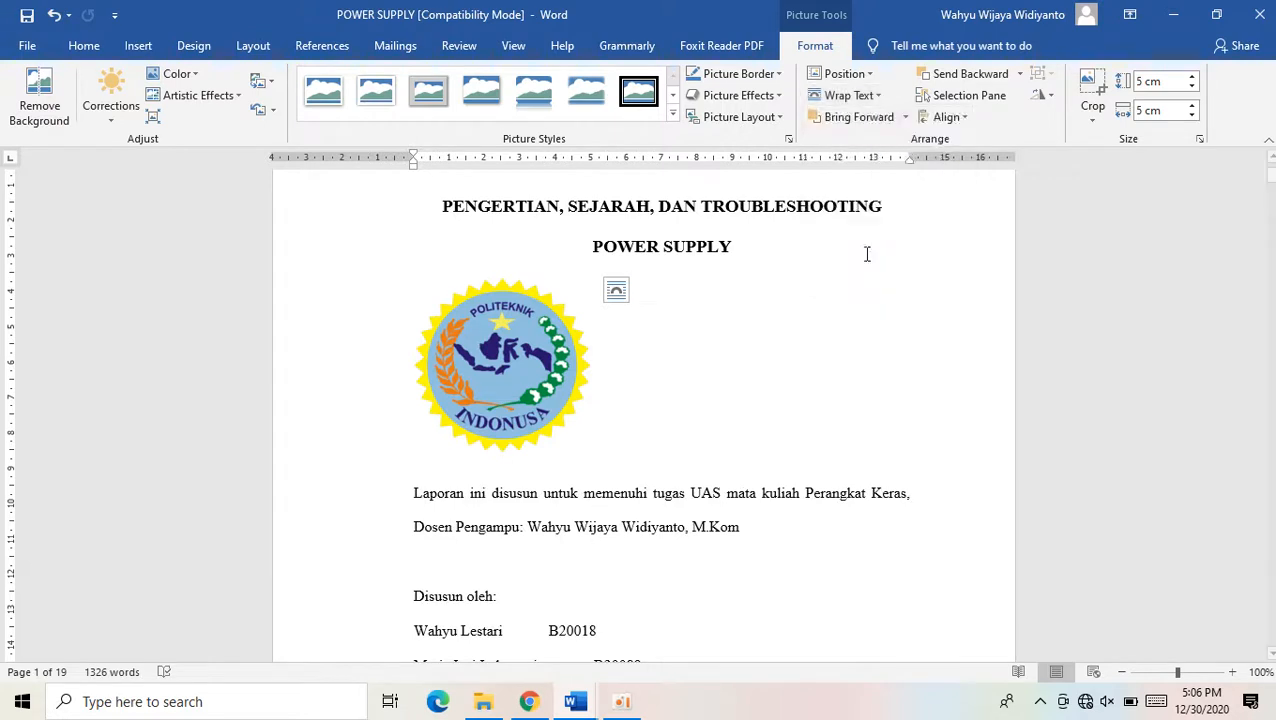
pyautogui.moveTo(539, 341); pyautogui.dragTo(671, 342)
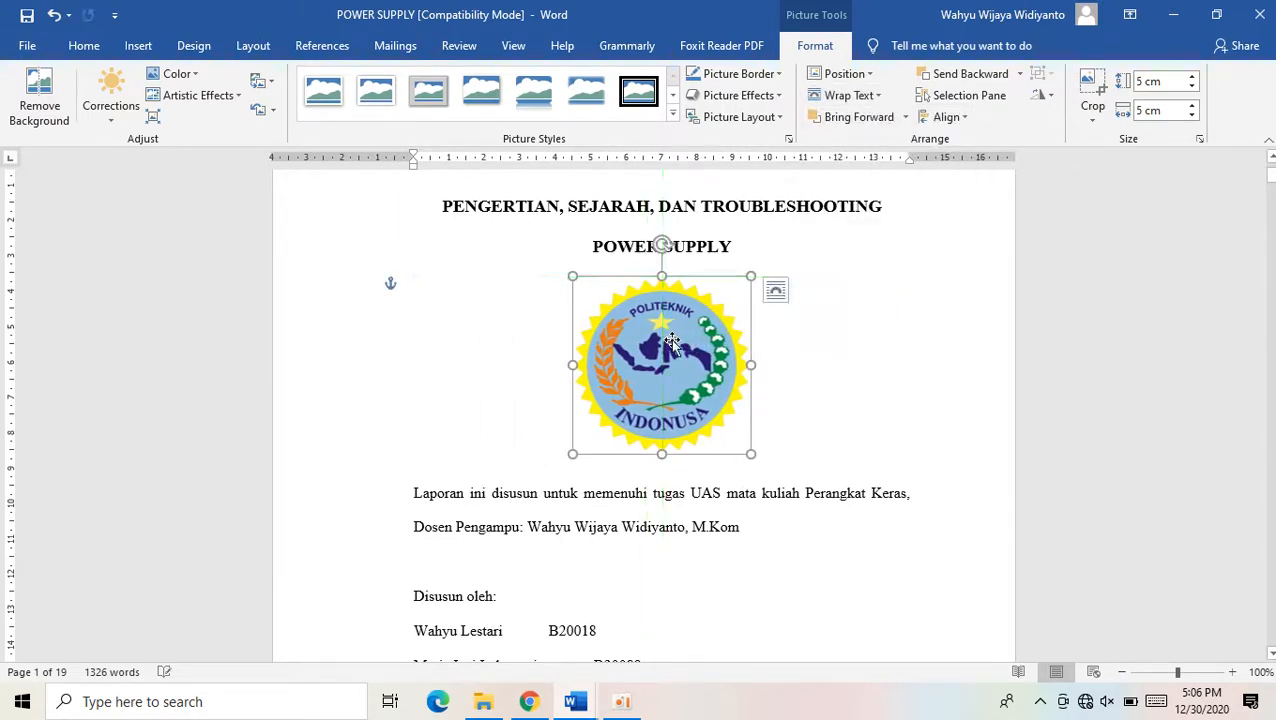
# Delete and re-insert the blank line below the logo, and move the logo down to just above the "Laporan ini disusun" paragraph
pyautogui.click(489, 463)
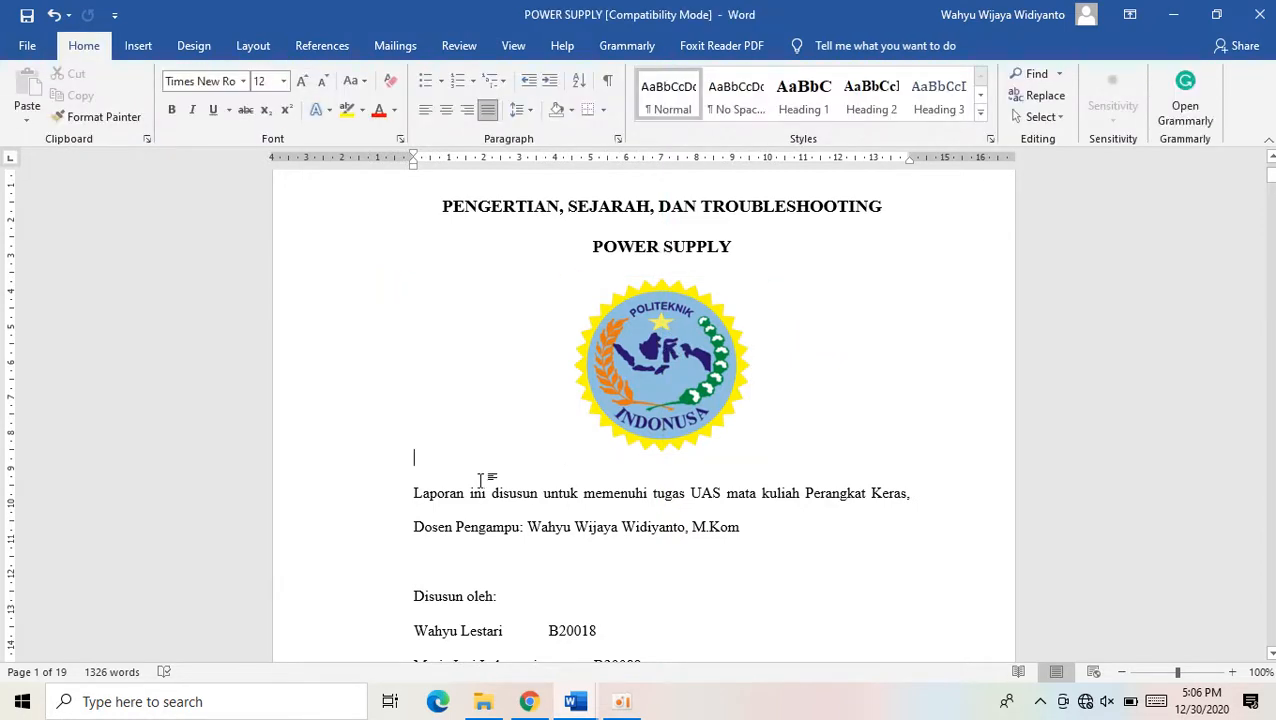
pyautogui.press('Delete')
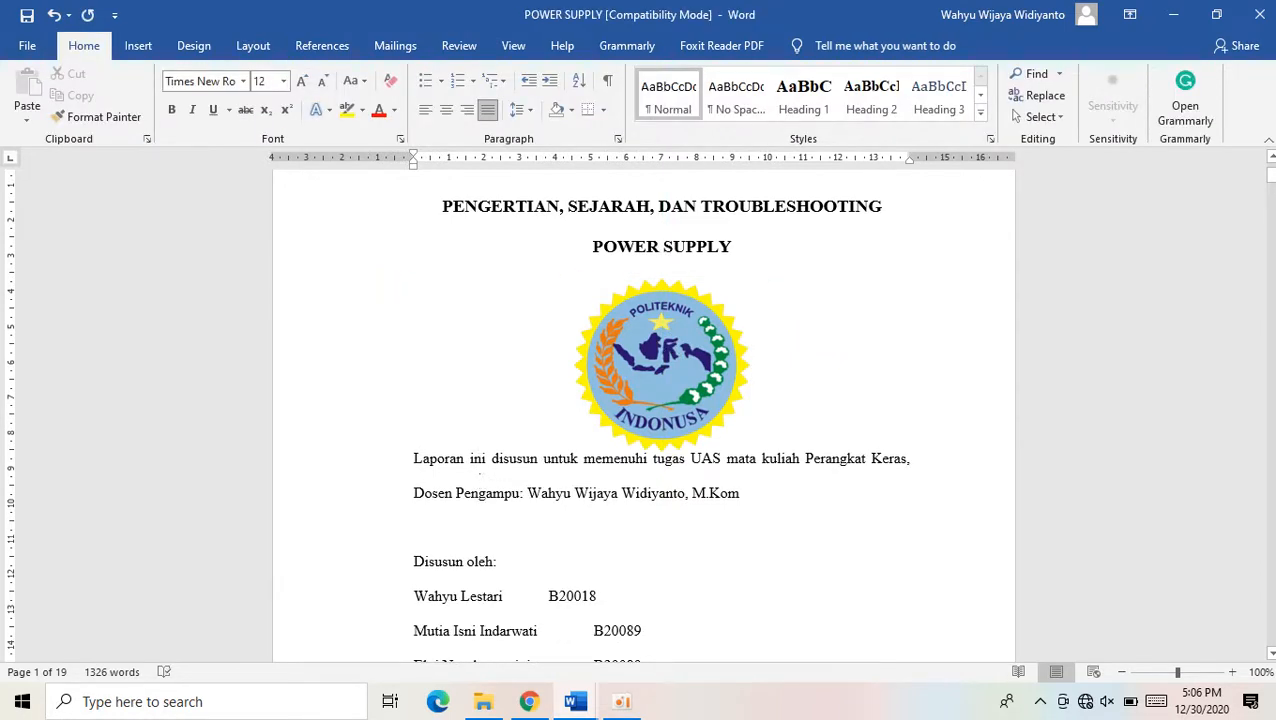
pyautogui.press('Return')
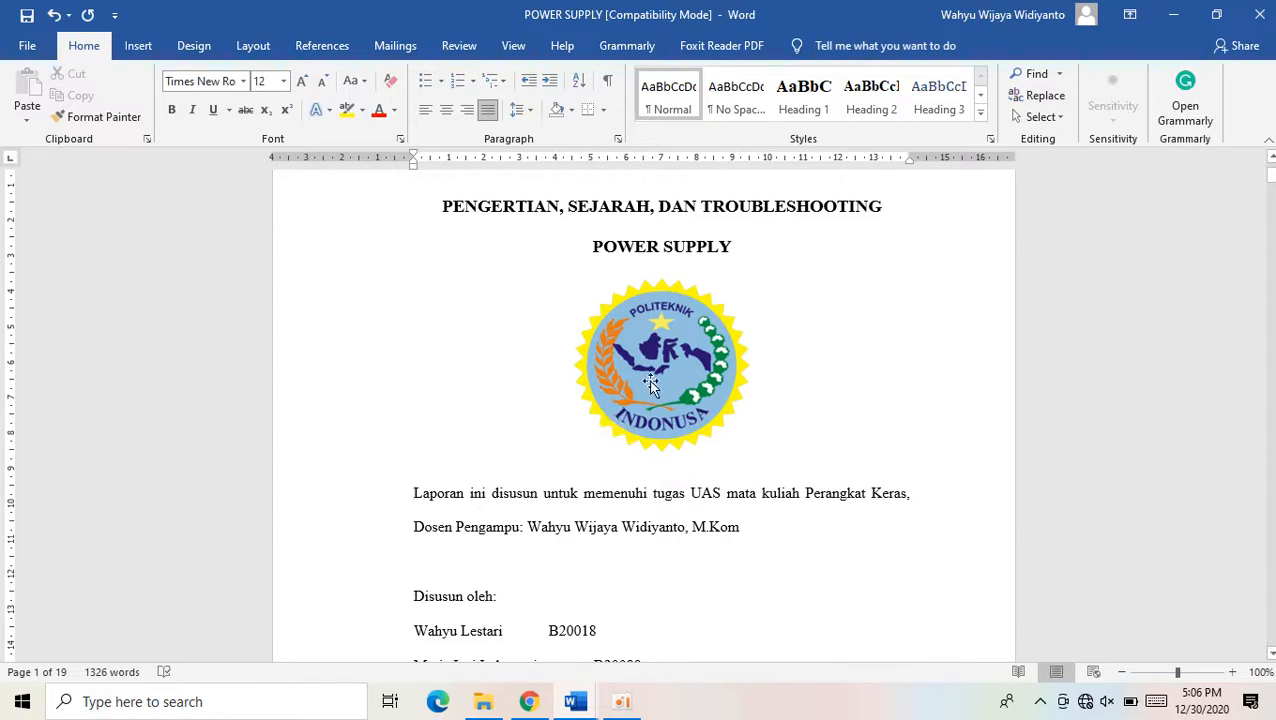
pyautogui.moveTo(650, 385)
pyautogui.mouseDown()
pyautogui.moveTo(650, 411)
pyautogui.moveTo(650, 400)
pyautogui.mouseUp()
pyautogui.click(437, 493)
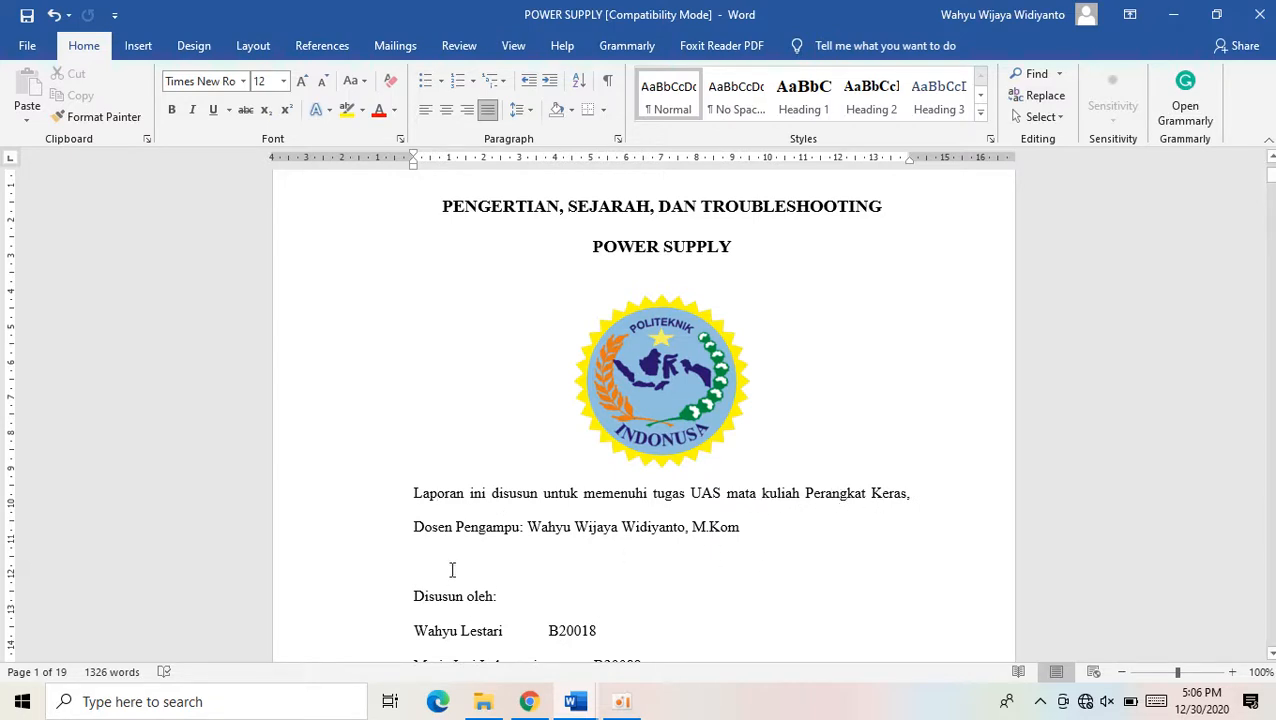
# Center the "Laporan ini disusun" paragraph and the "Disusun oleh:" line on the cover page
pyautogui.moveTo(558, 533); pyautogui.dragTo(532, 488)
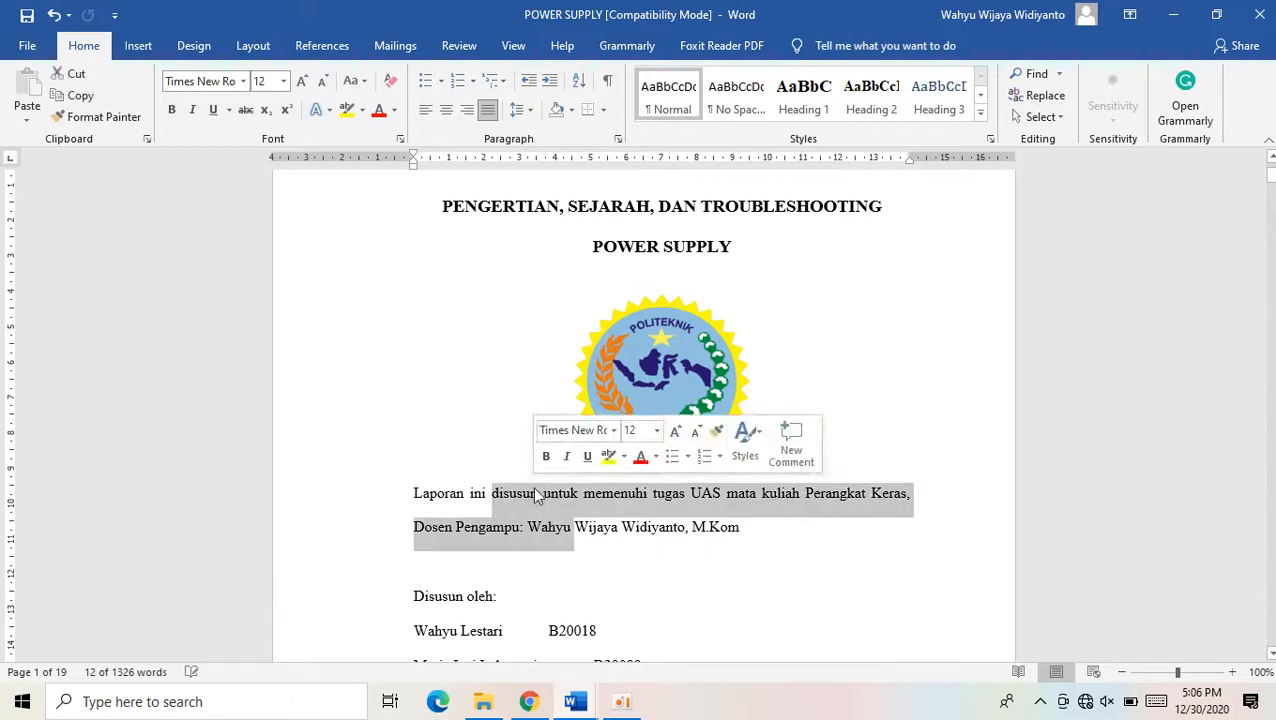
pyautogui.hotkey('ctrl', 'e')
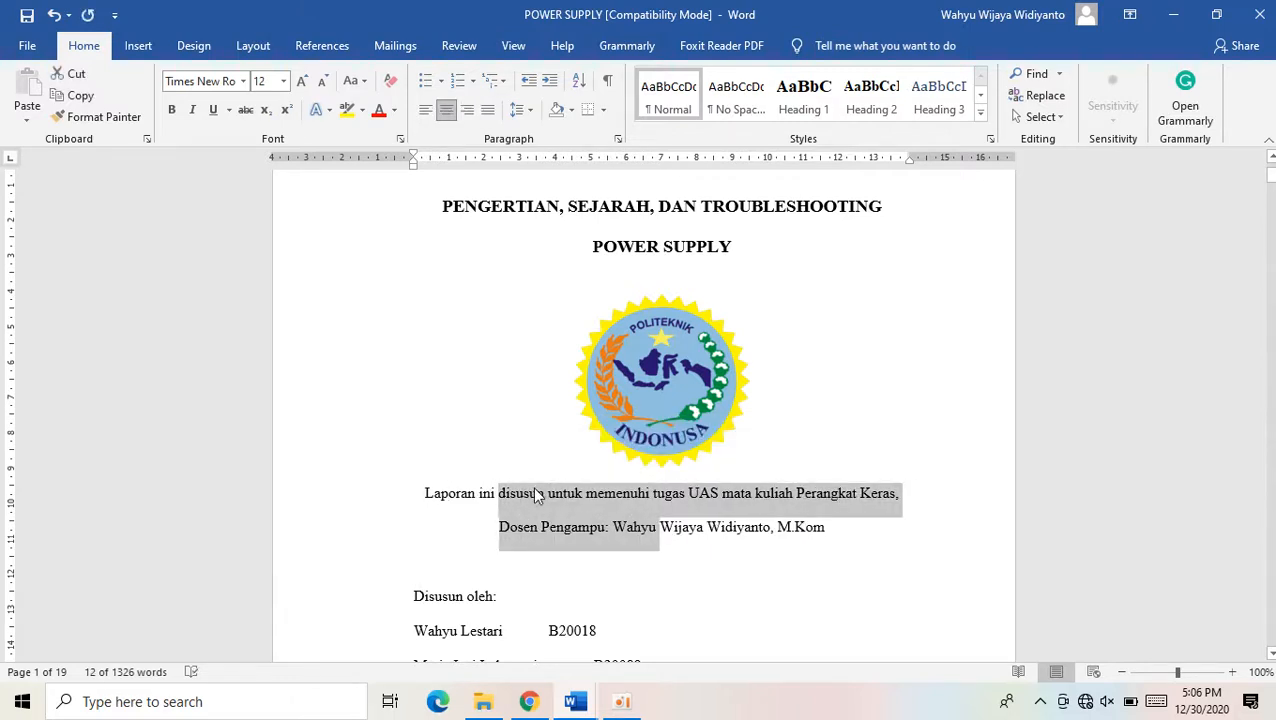
pyautogui.scroll(-2, 533, 490)
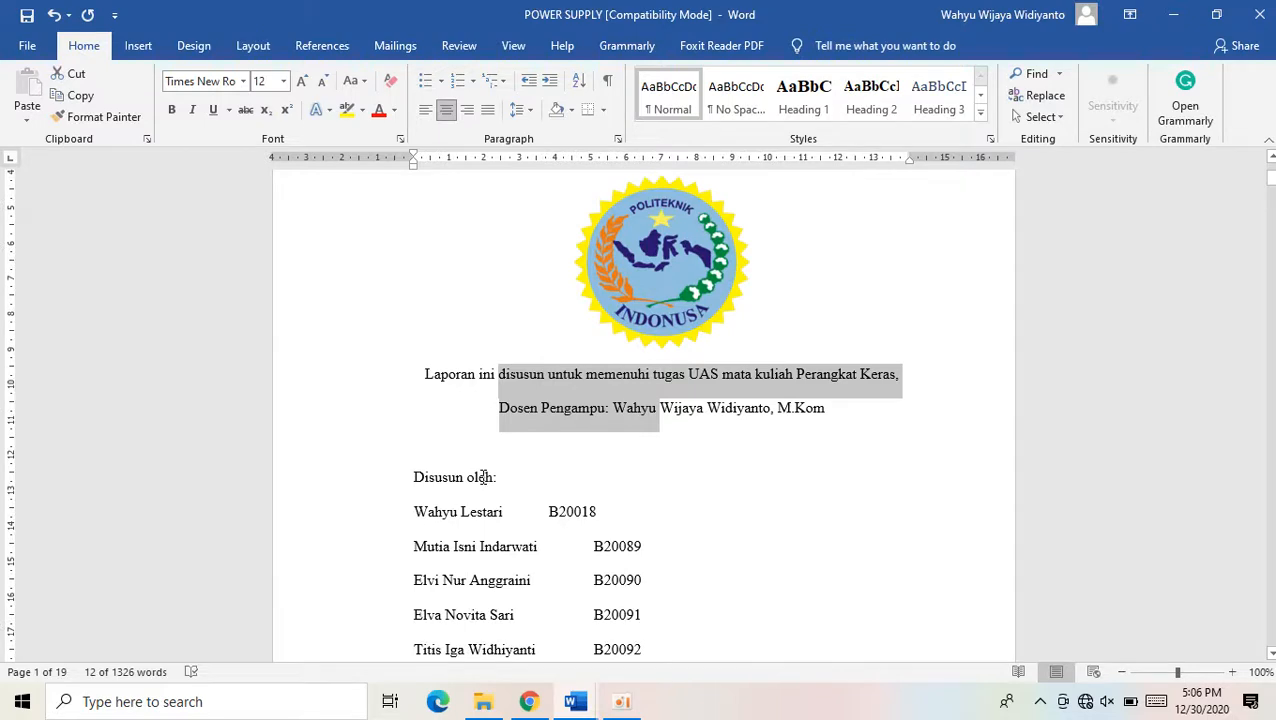
pyautogui.click(483, 477)
pyautogui.hotkey('ctrl', 'e')
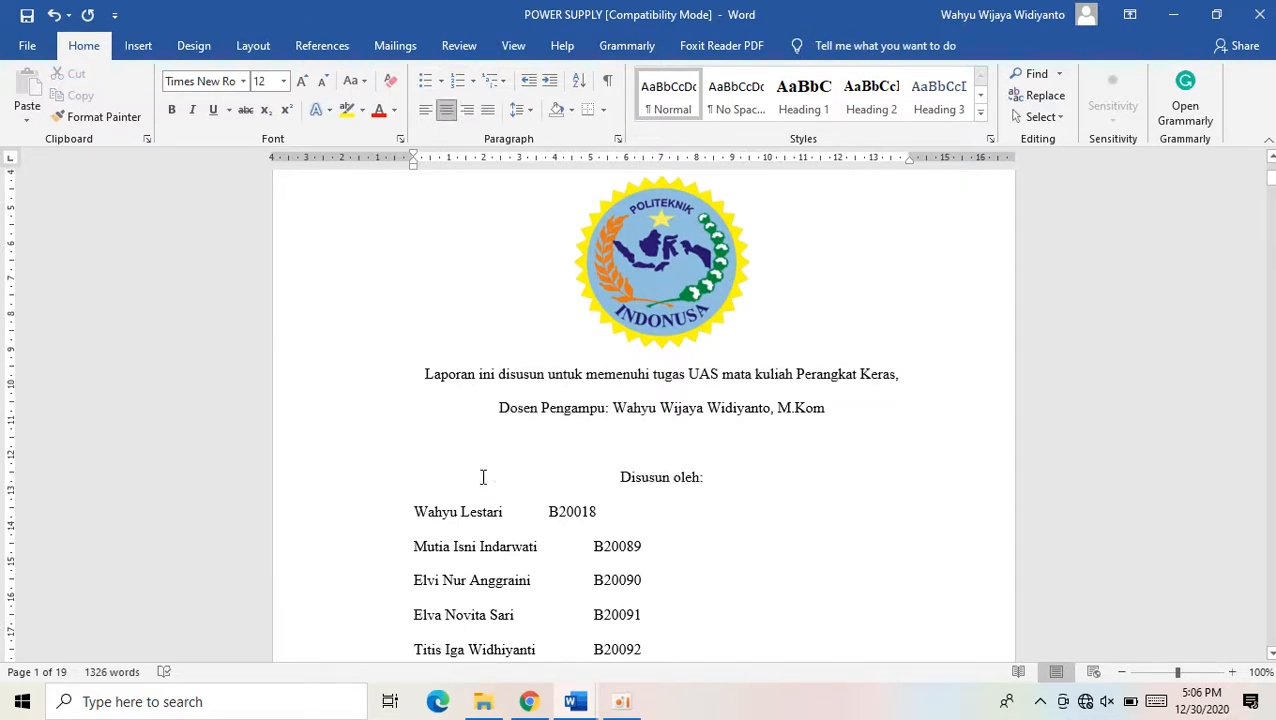
# Turn the five author lines into a 1., 2., 3. numbered list and indent its text to about 4.75 cm, below "Disusun oleh:"
pyautogui.scroll(-5, 483, 477)
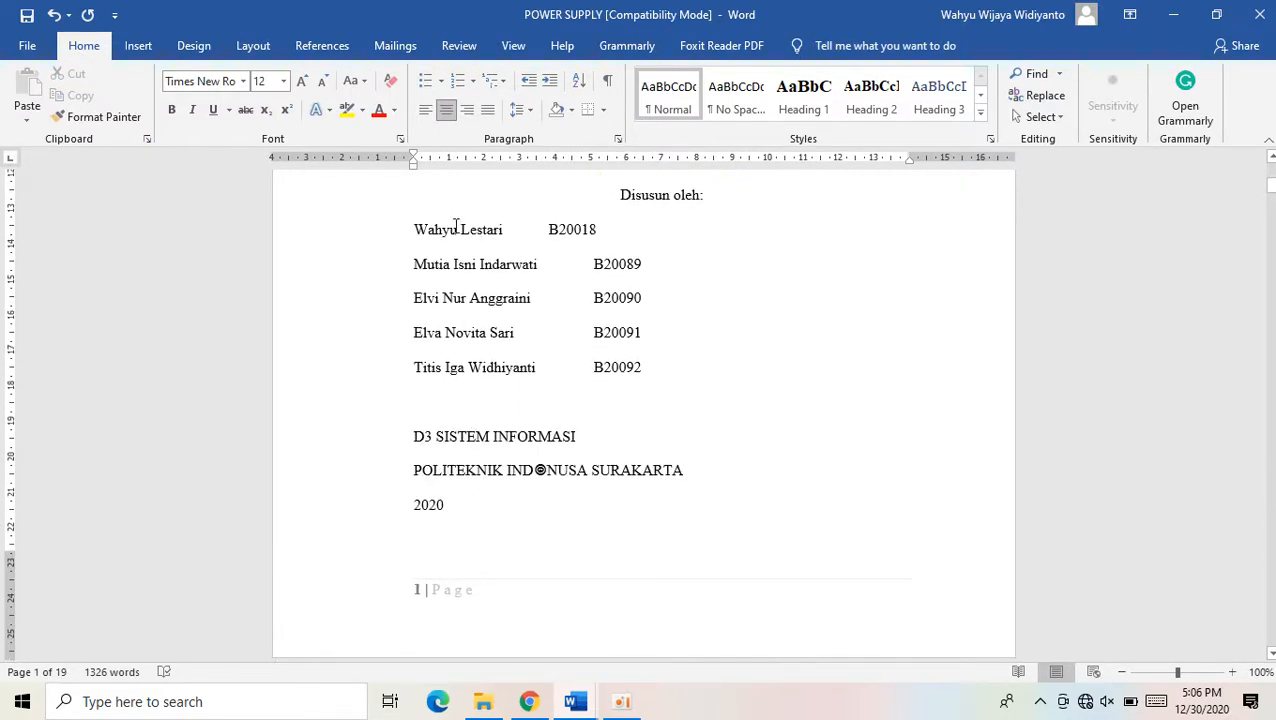
pyautogui.moveTo(438, 234); pyautogui.dragTo(498, 370)
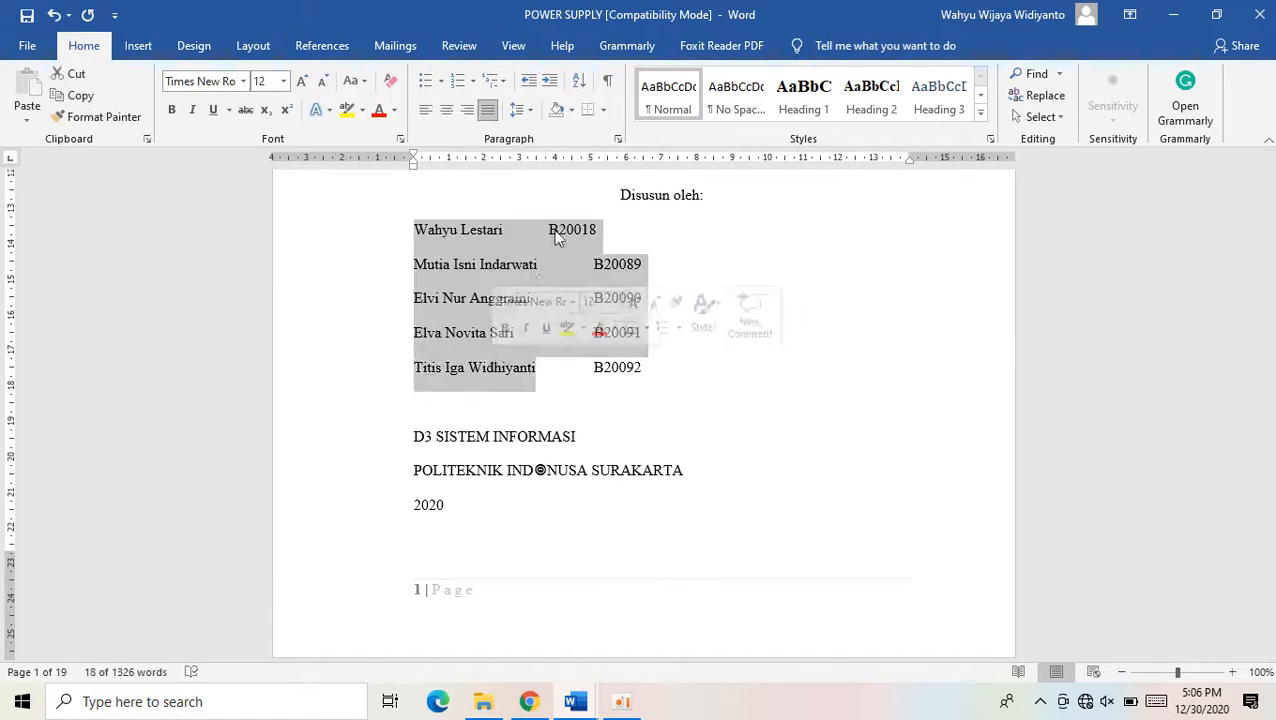
pyautogui.click(473, 82)
pyautogui.click(566, 150)
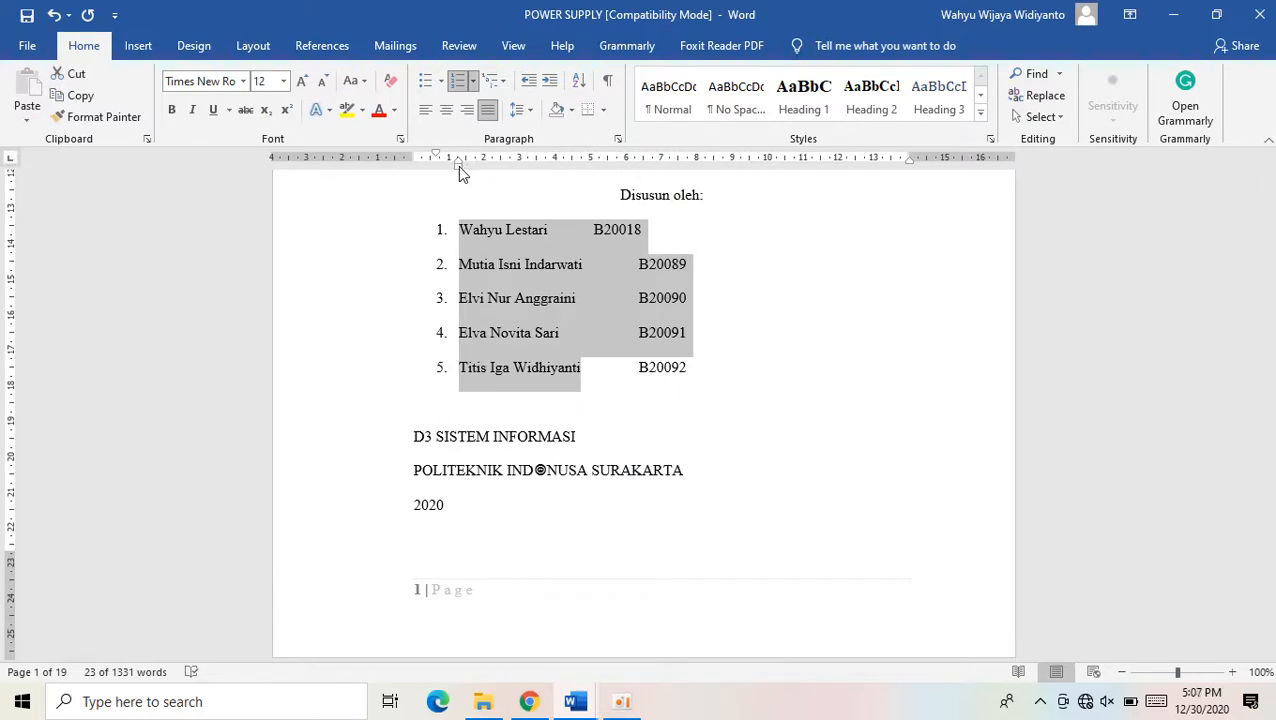
pyautogui.moveTo(458, 165); pyautogui.dragTo(582, 170)
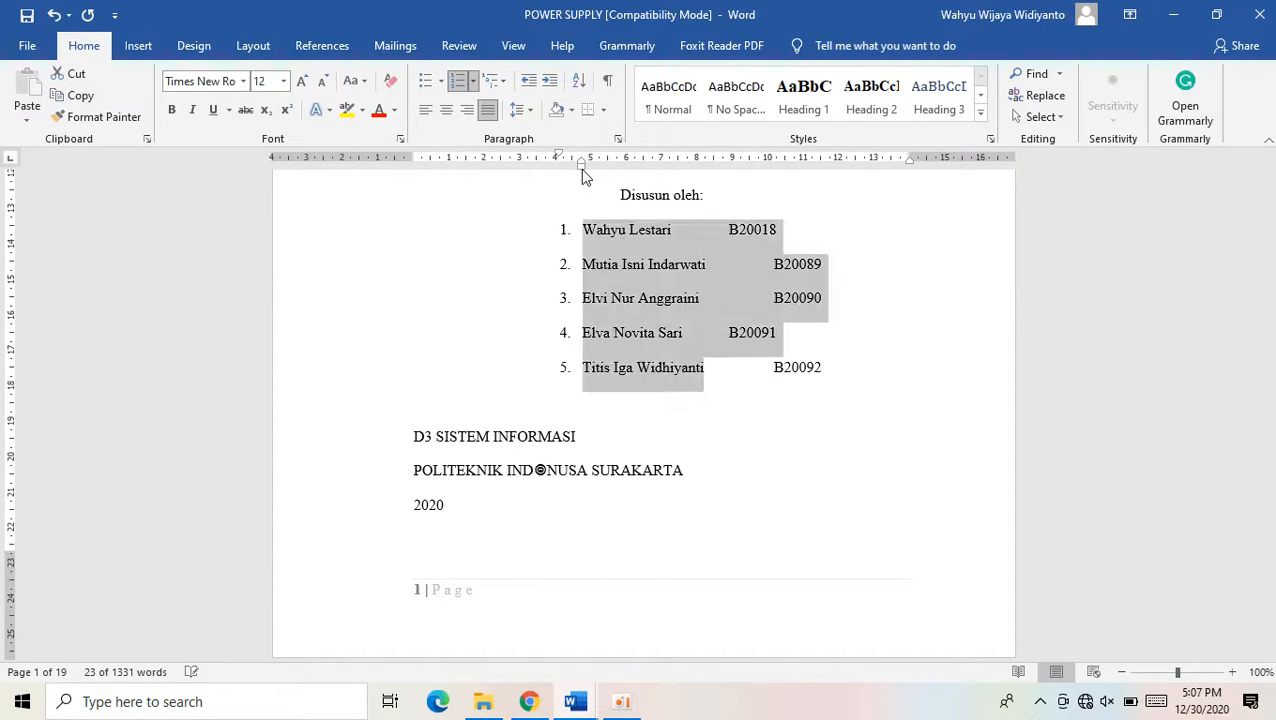
# Remove the extra tabs between the authors' names and student numbers so that all the numbers line up in one column
pyautogui.scroll(3, 692, 219)
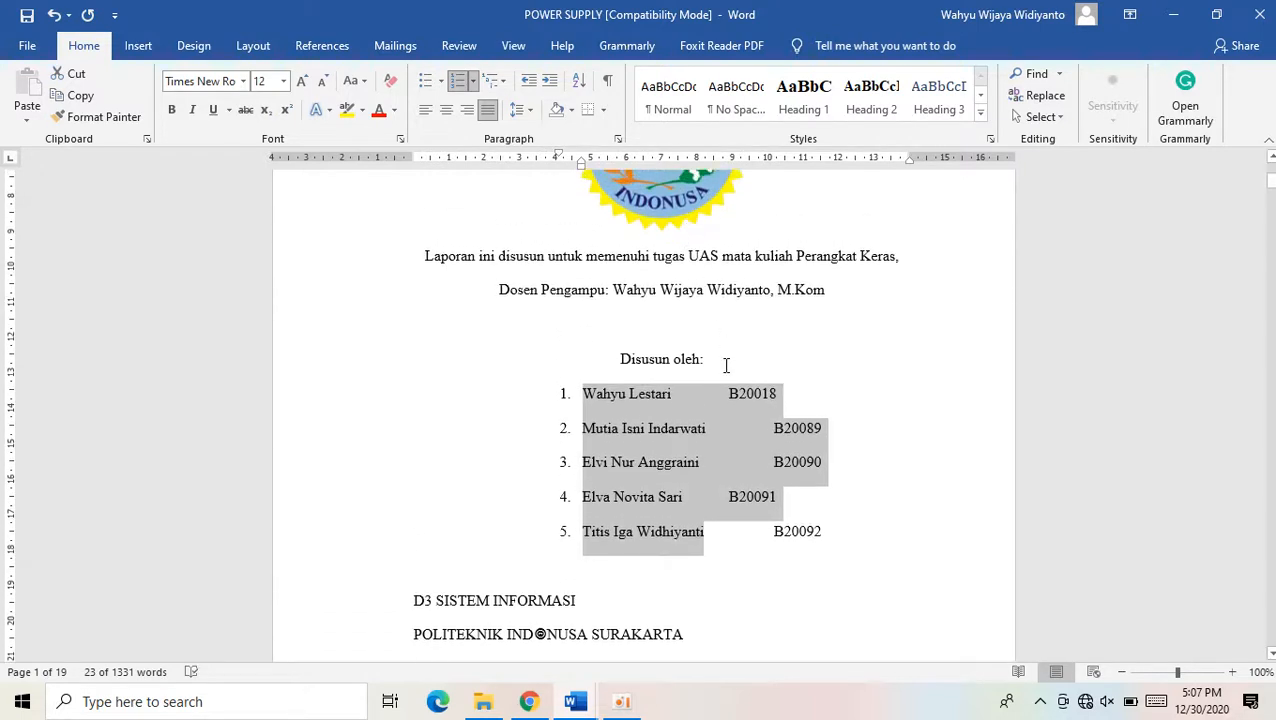
pyautogui.click(725, 427)
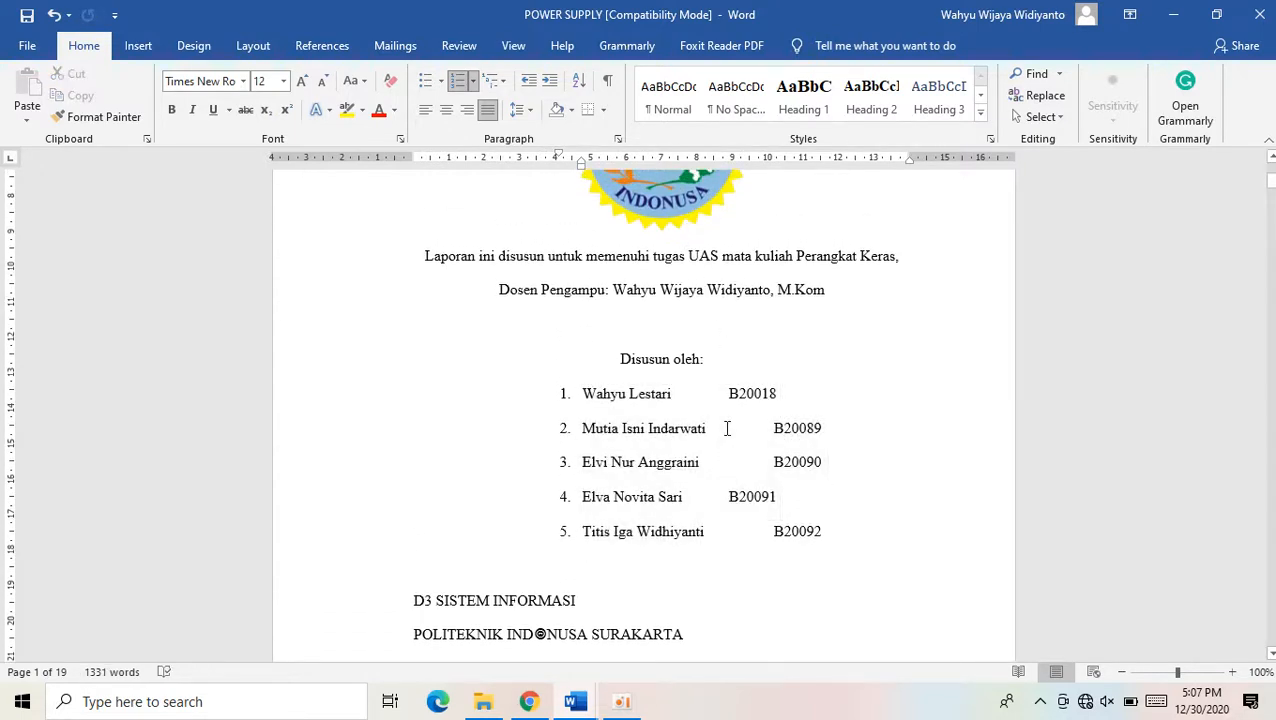
pyautogui.press('BackSpace')
pyautogui.press('Delete')
pyautogui.press('Delete')
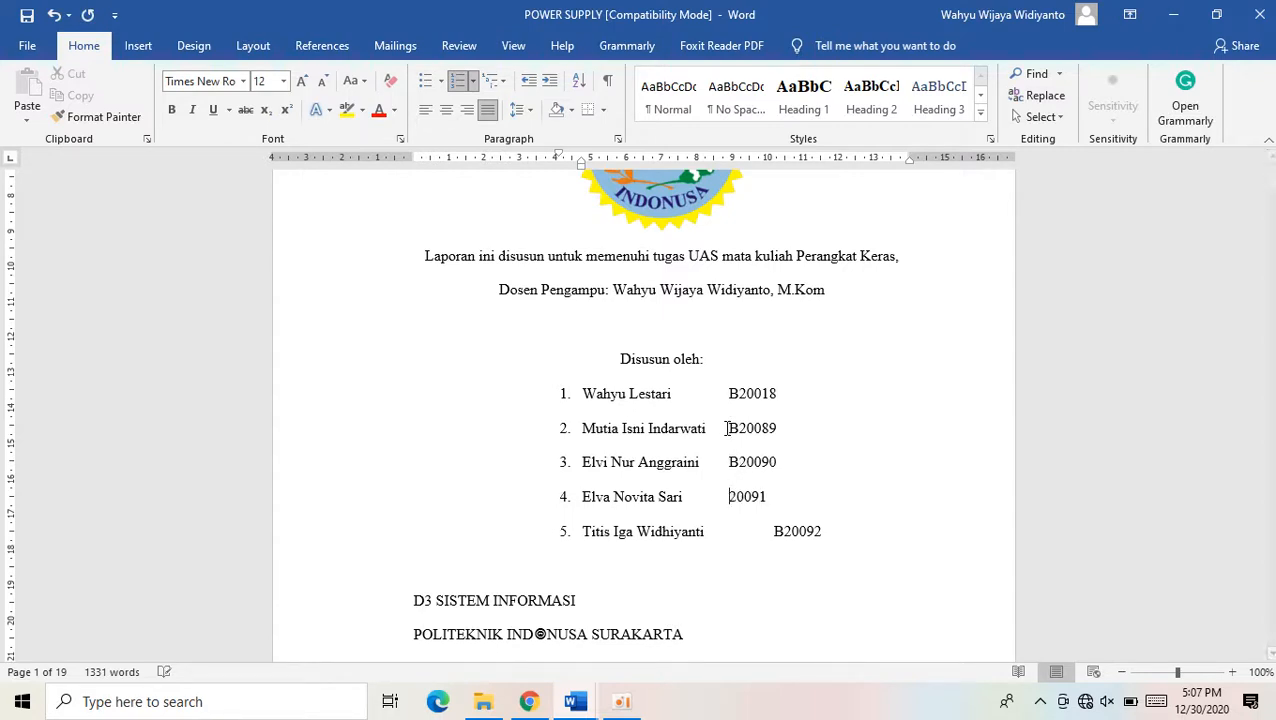
pyautogui.hotkey('ctrl', 'z')
pyautogui.press('Delete')
# Center and bold the closing cover lines from "D3 SISTEM INFORMASI" to "2020"
pyautogui.scroll(-4, 727, 428)
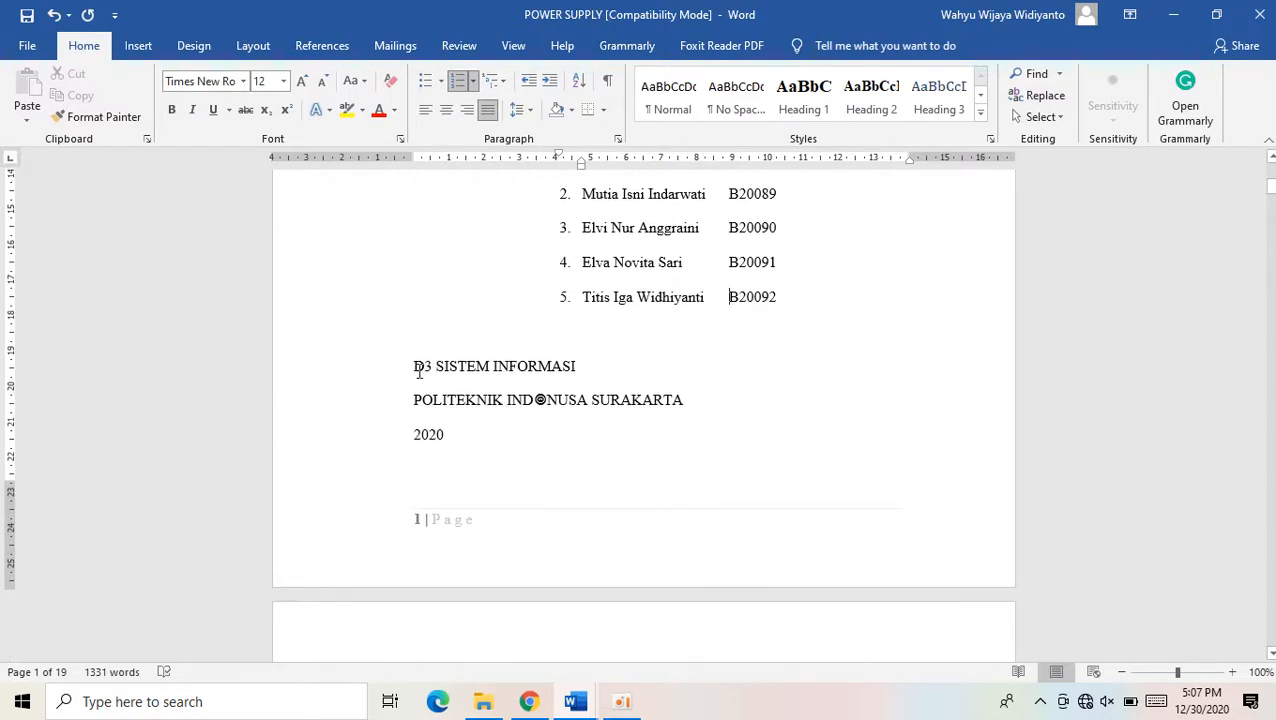
pyautogui.moveTo(417, 370); pyautogui.dragTo(452, 435)
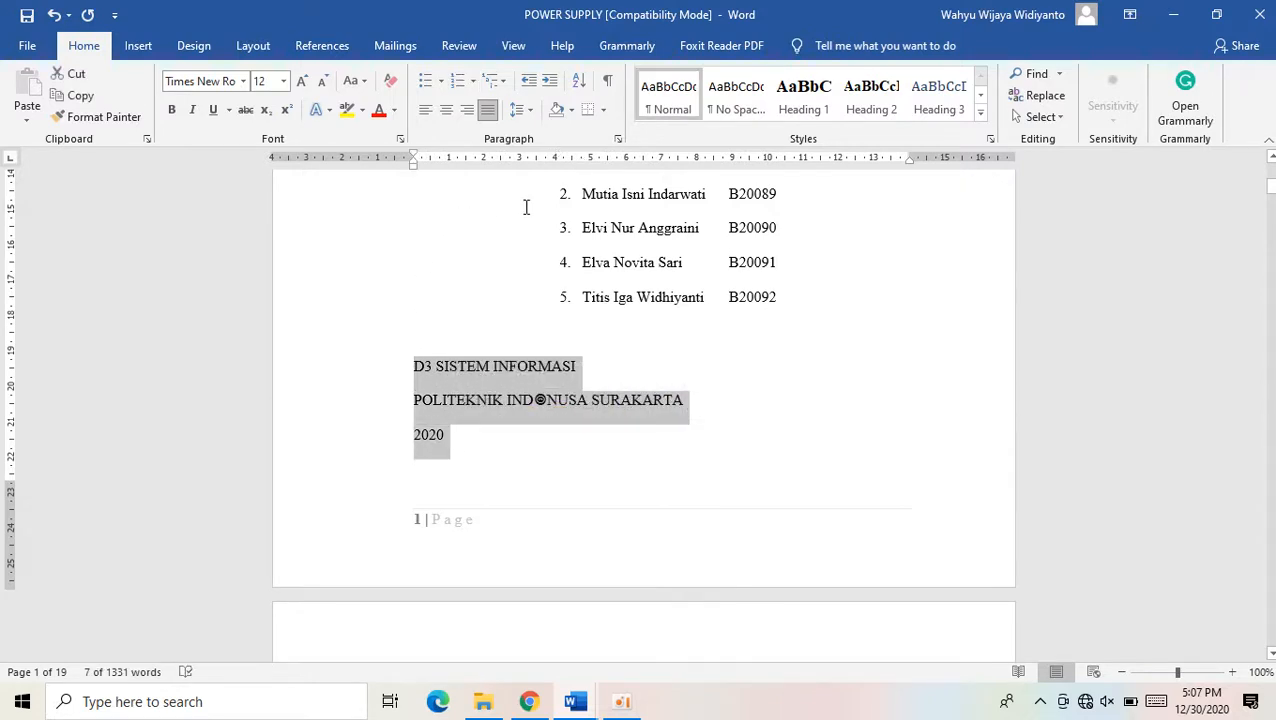
pyautogui.hotkey('ctrl', 'e')
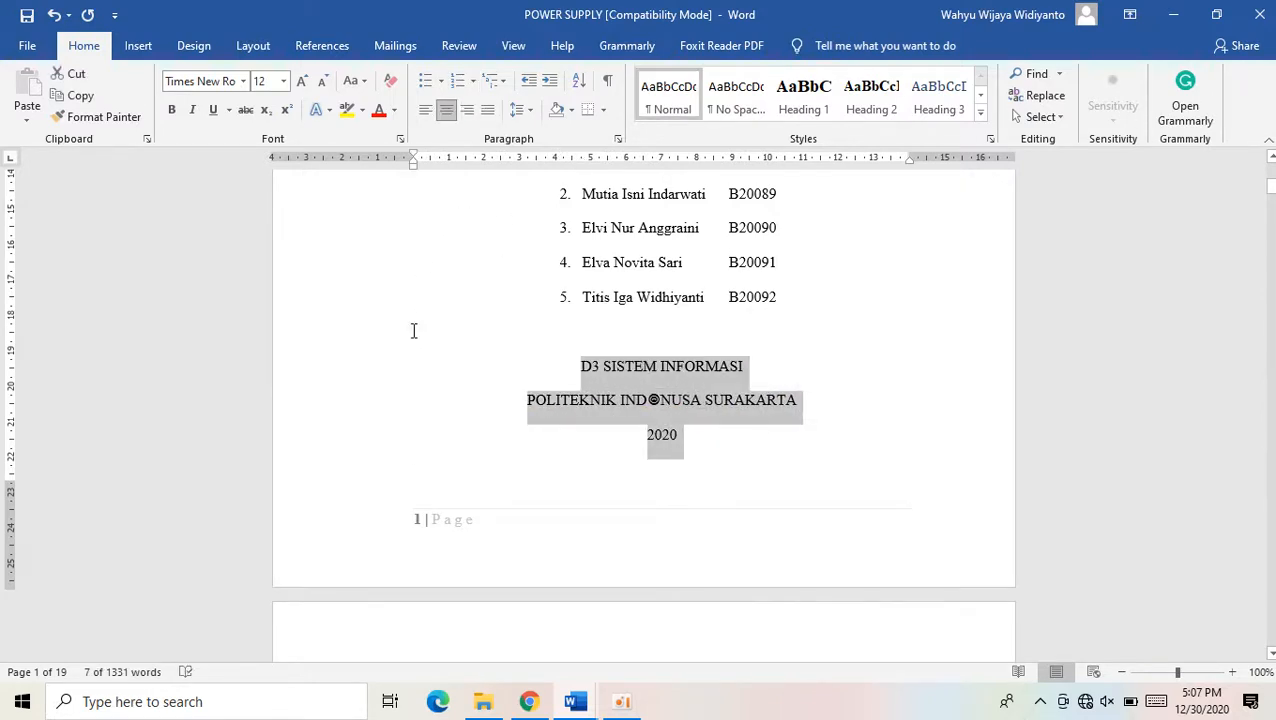
pyautogui.hotkey('ctrl', 'b')
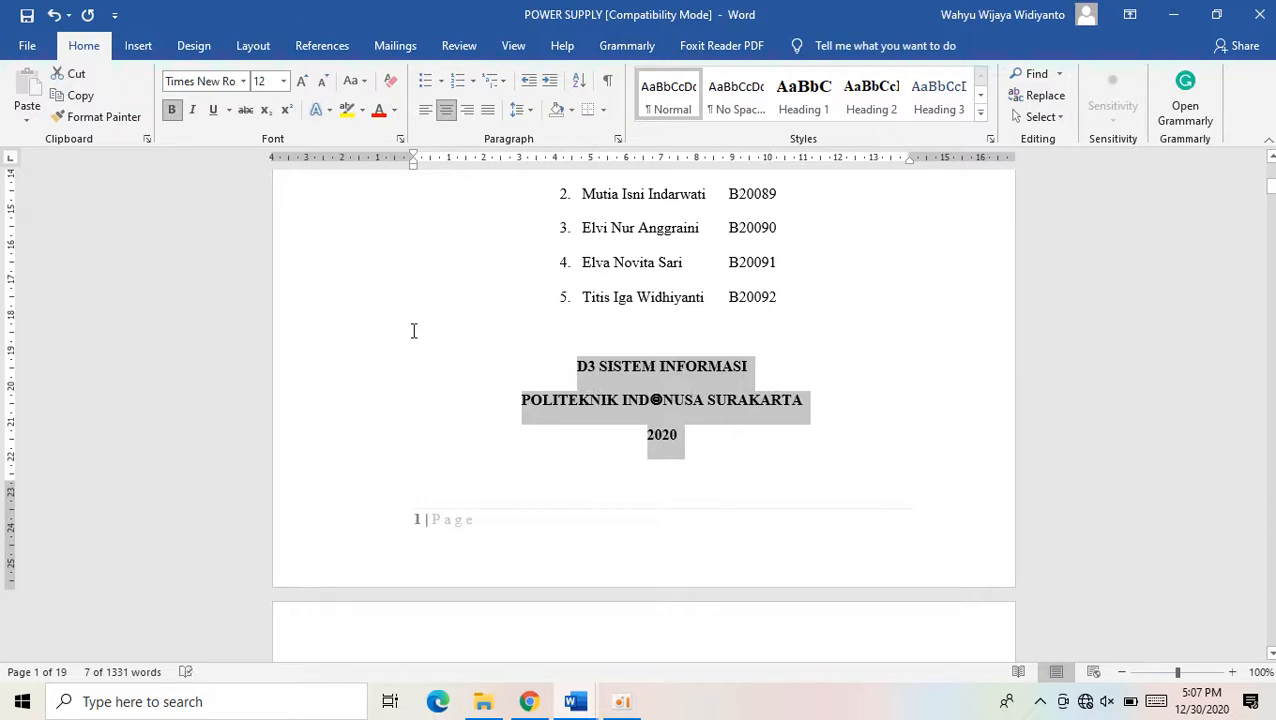
# Increase the closing cover lines from "D3 SISTEM INFORMASI" to "2020" to 14 pt
pyautogui.click(303, 82)
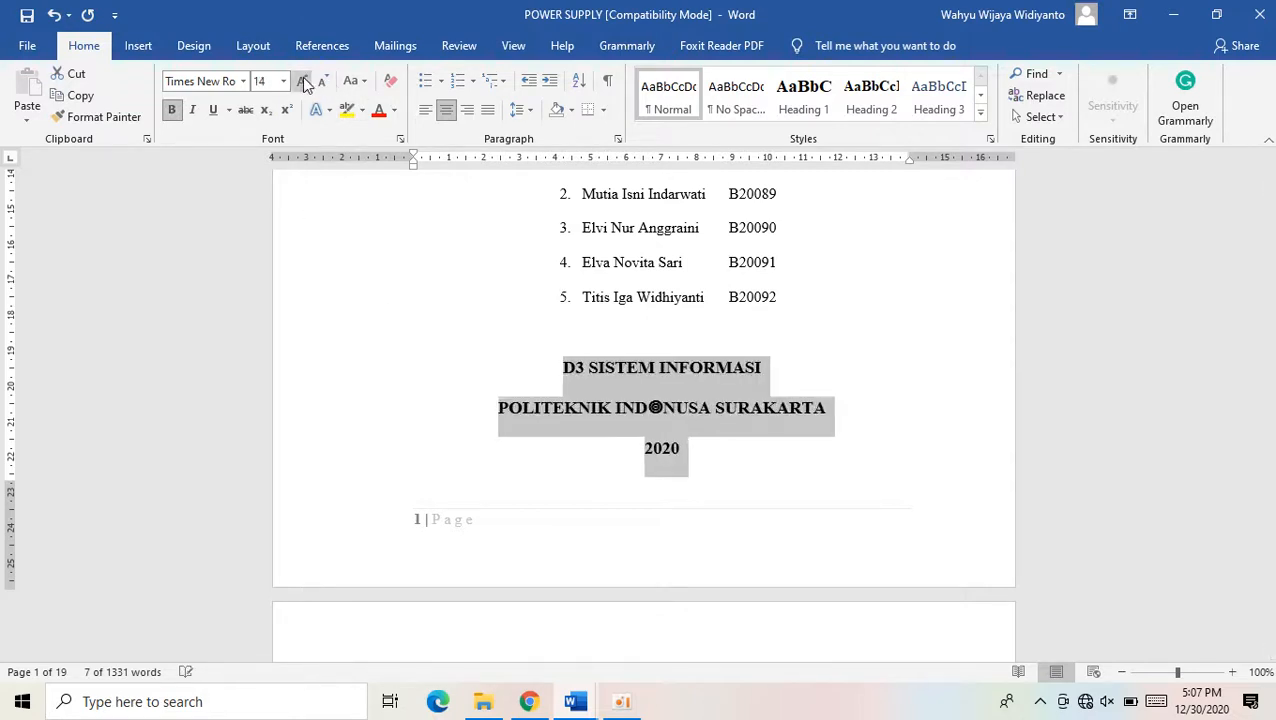
pyautogui.click(883, 380)
# Review the cover page from the "LAPORAN UAS" title to the closing lines, including the "Laporan ini disusun" paragraph
pyautogui.scroll(10, 750, 376)
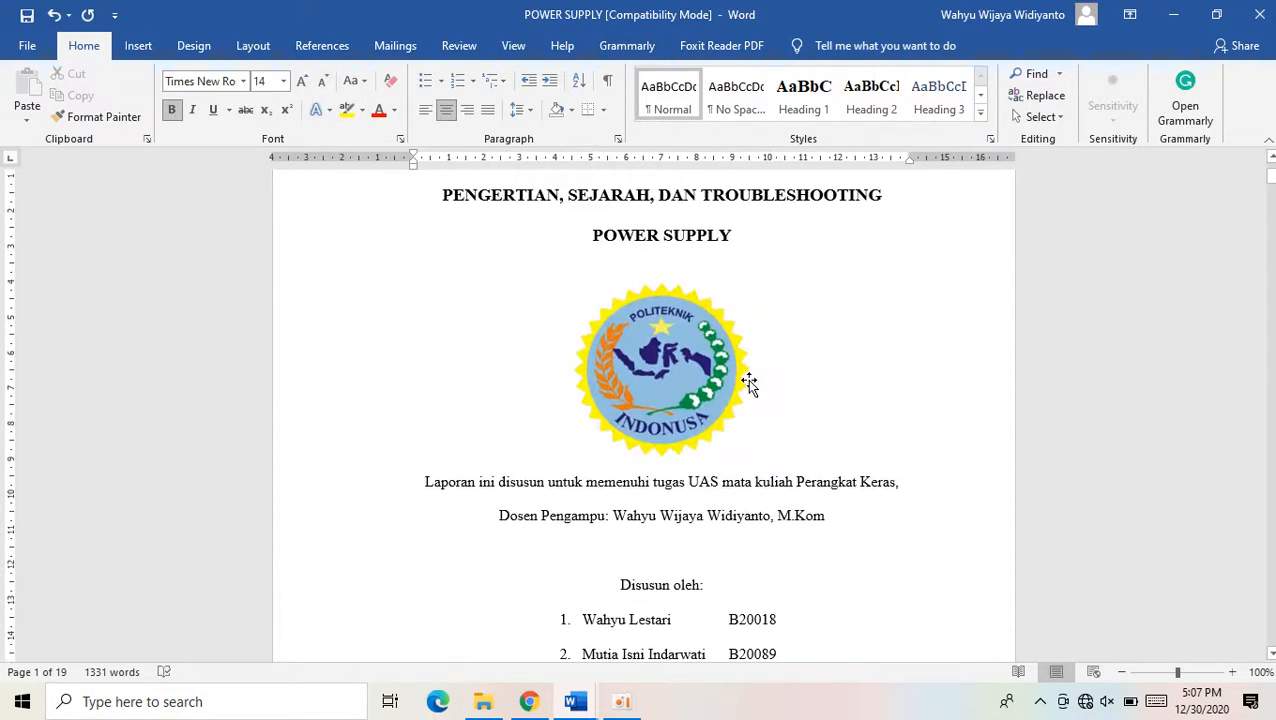
pyautogui.scroll(1, 588, 286)
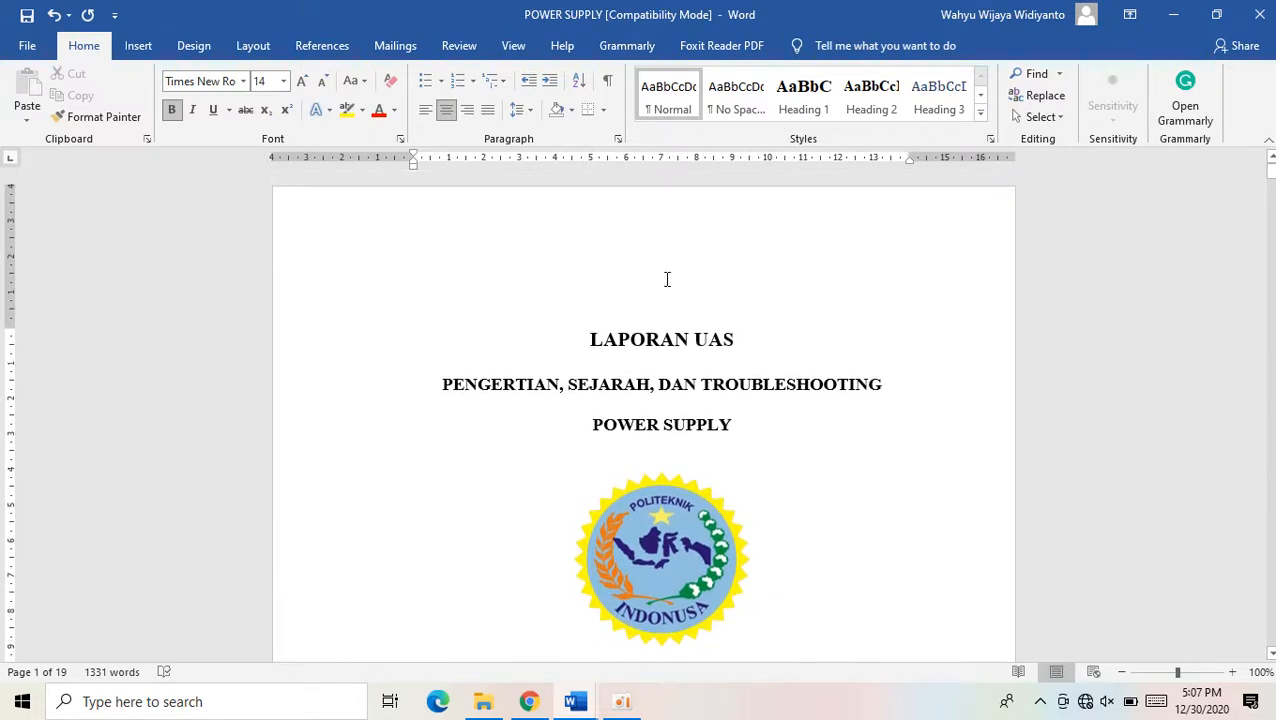
pyautogui.scroll(-2, 687, 320)
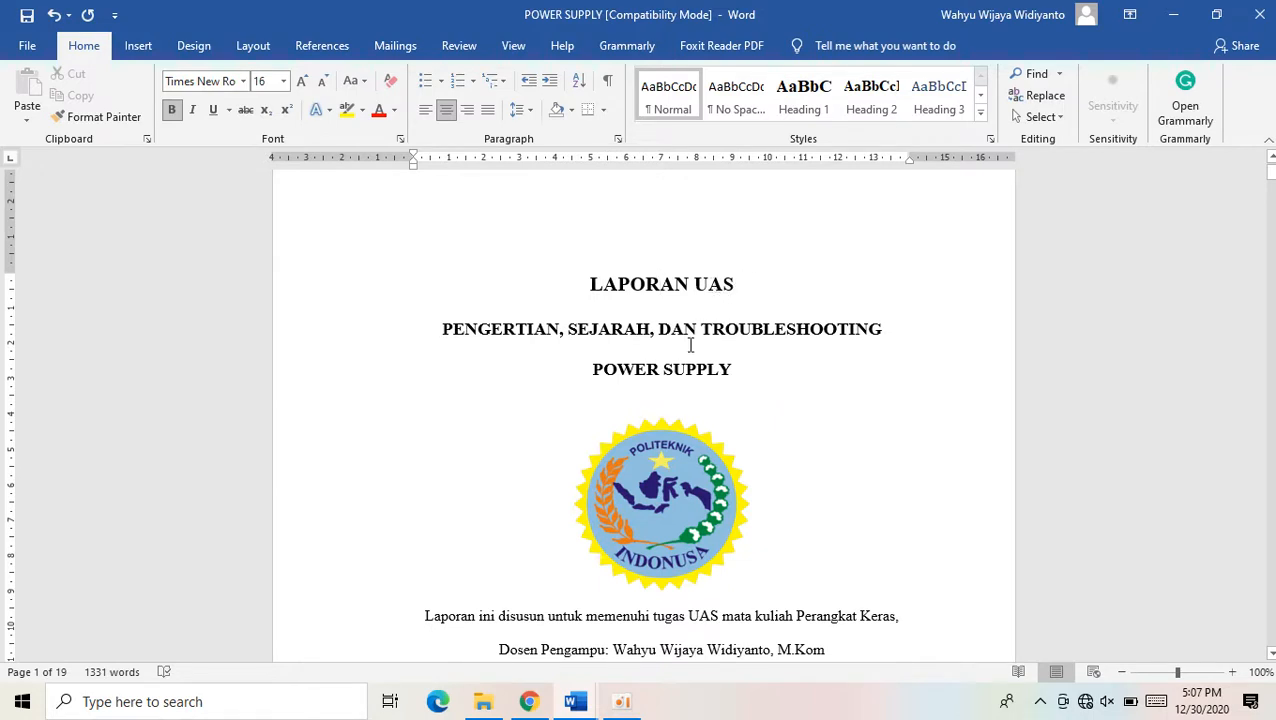
pyautogui.scroll(-1, 690, 341)
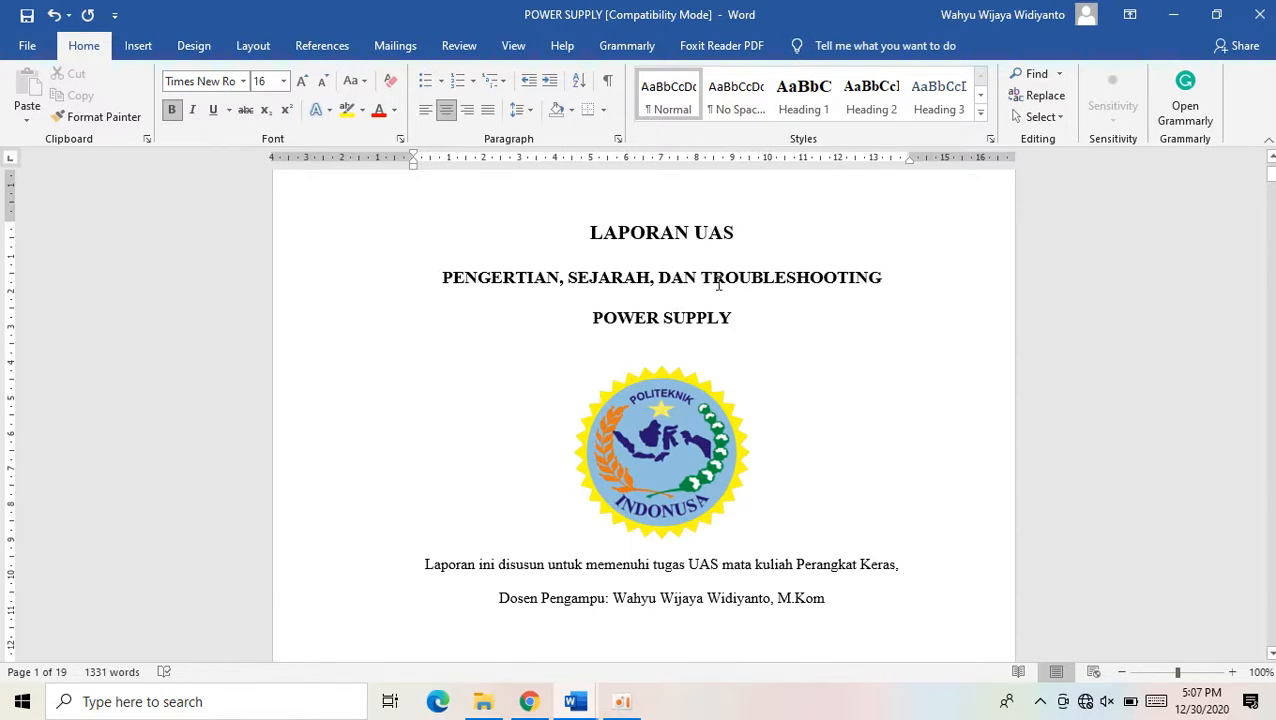
pyautogui.scroll(-1, 658, 437)
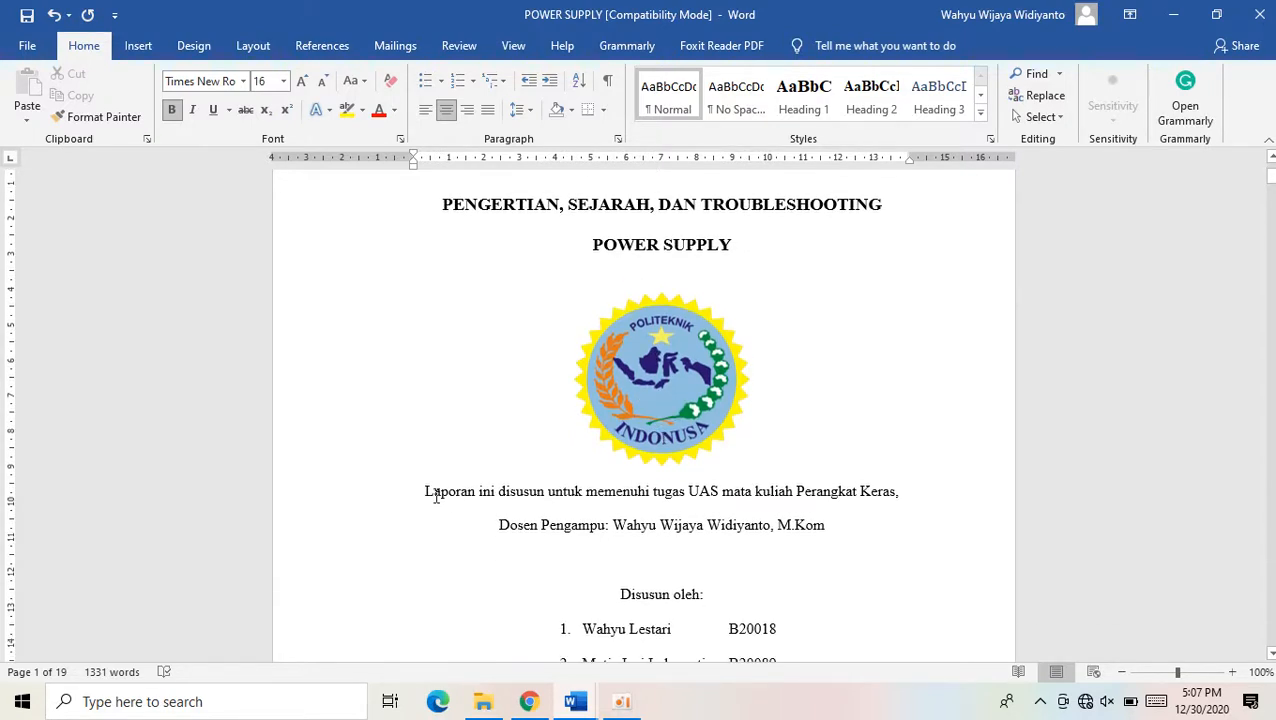
pyautogui.moveTo(428, 491); pyautogui.dragTo(766, 527)
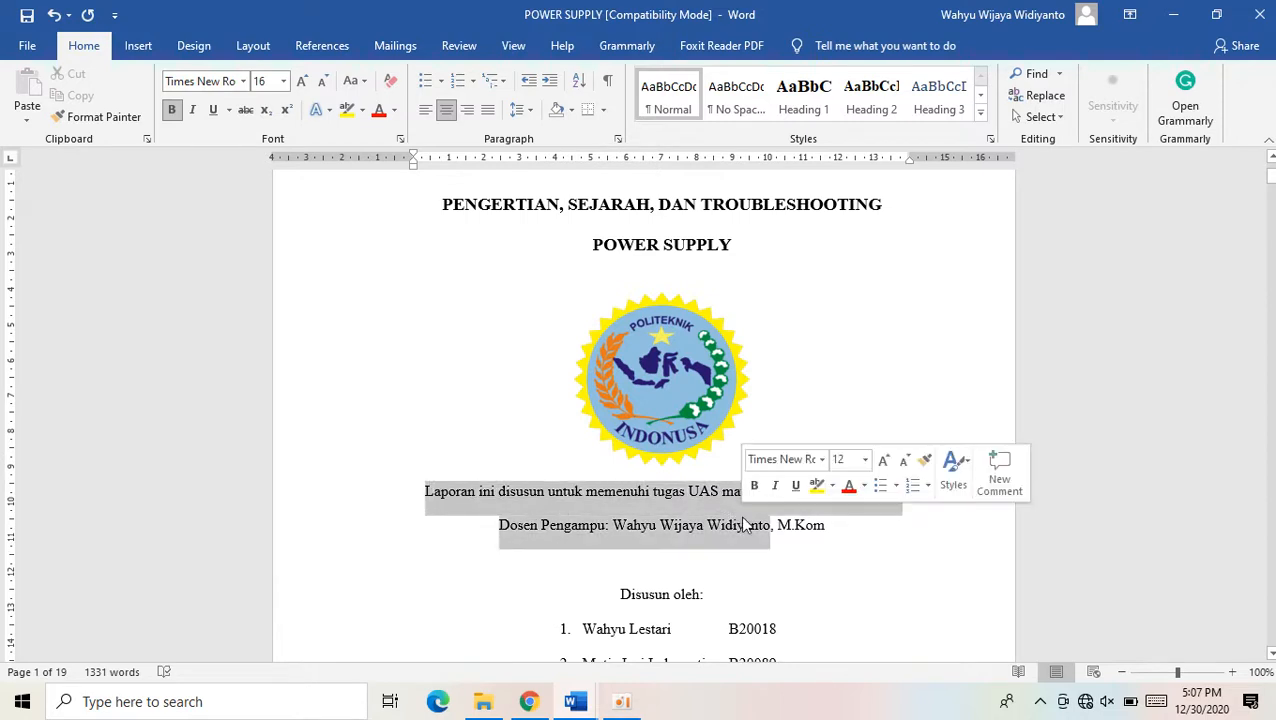
pyautogui.scroll(-2, 745, 525)
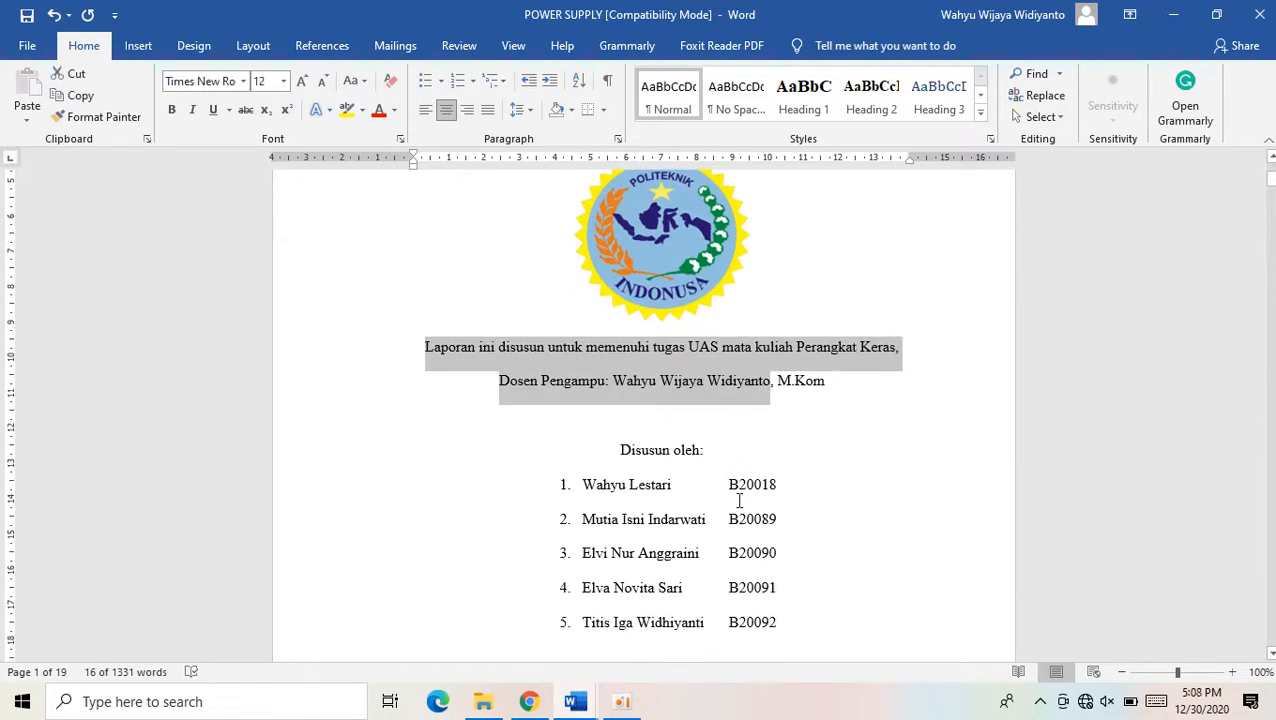
pyautogui.scroll(-1, 740, 500)
pyautogui.scroll(-1, 650, 495)
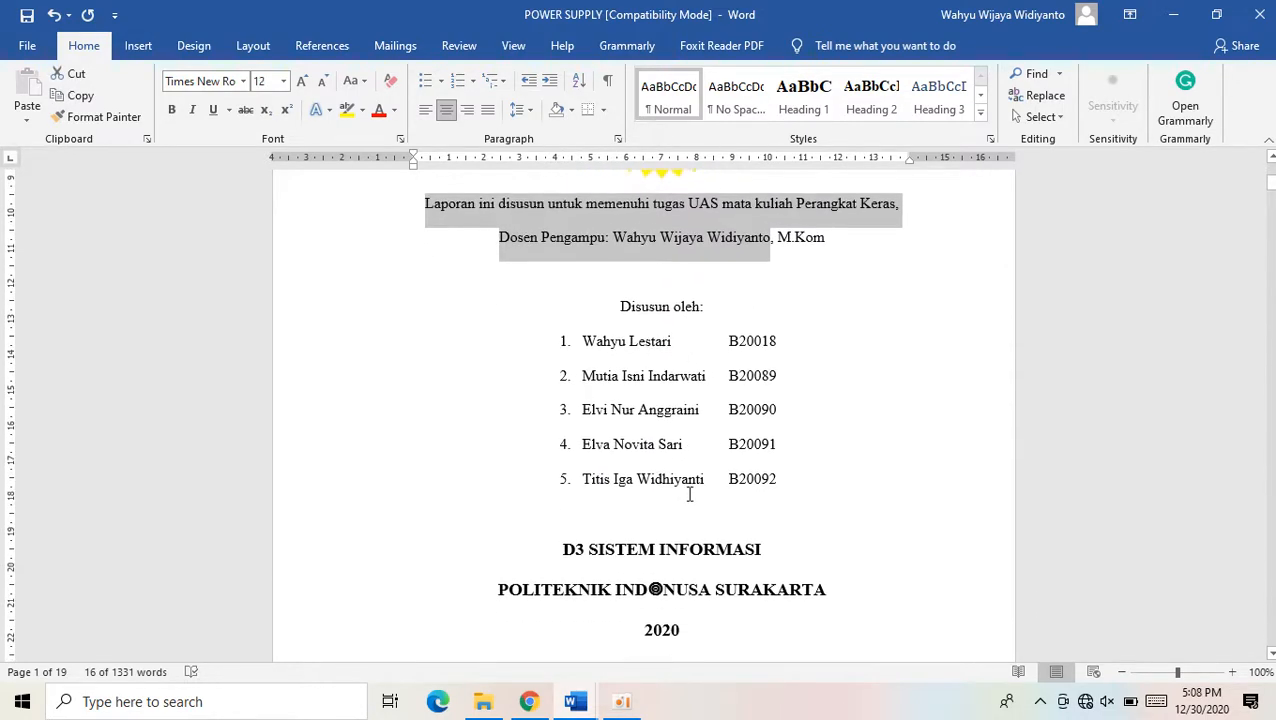
pyautogui.scroll(-2, 615, 530)
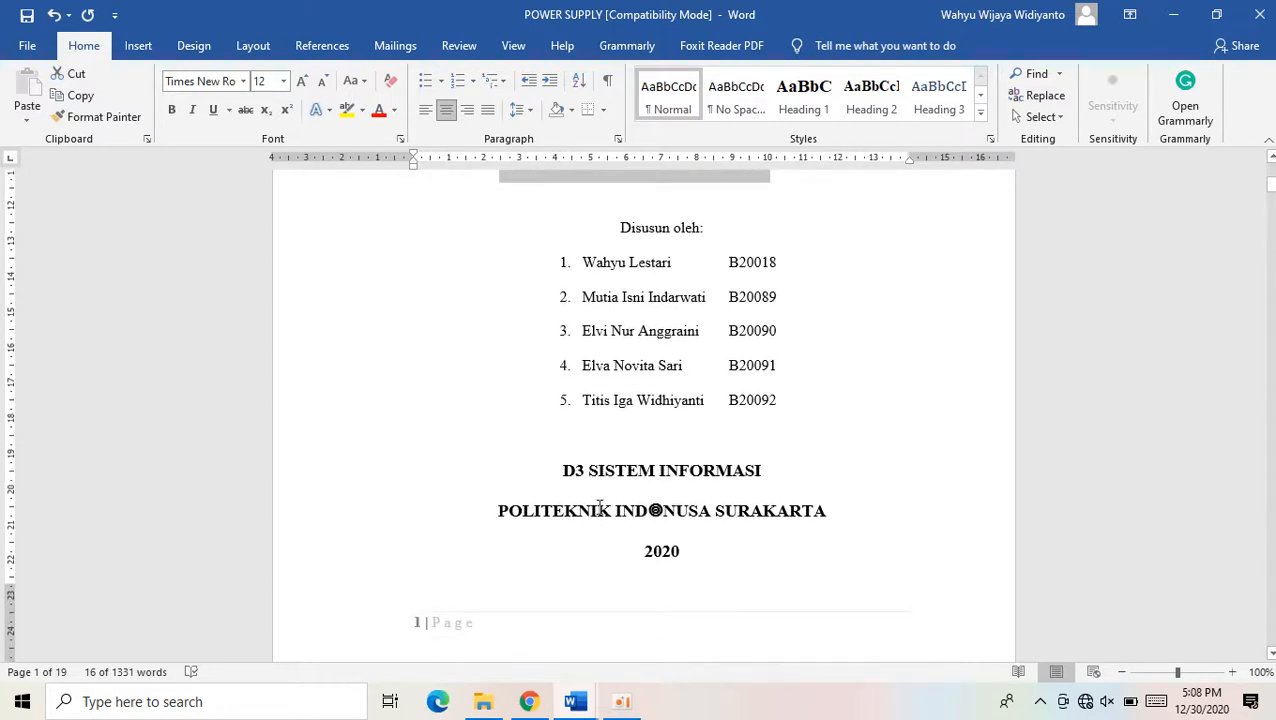
# Replace the circle symbol inside the "POLITEKNIK INDONUSA SURAKARTA" line with a capital O
pyautogui.click(662, 512)
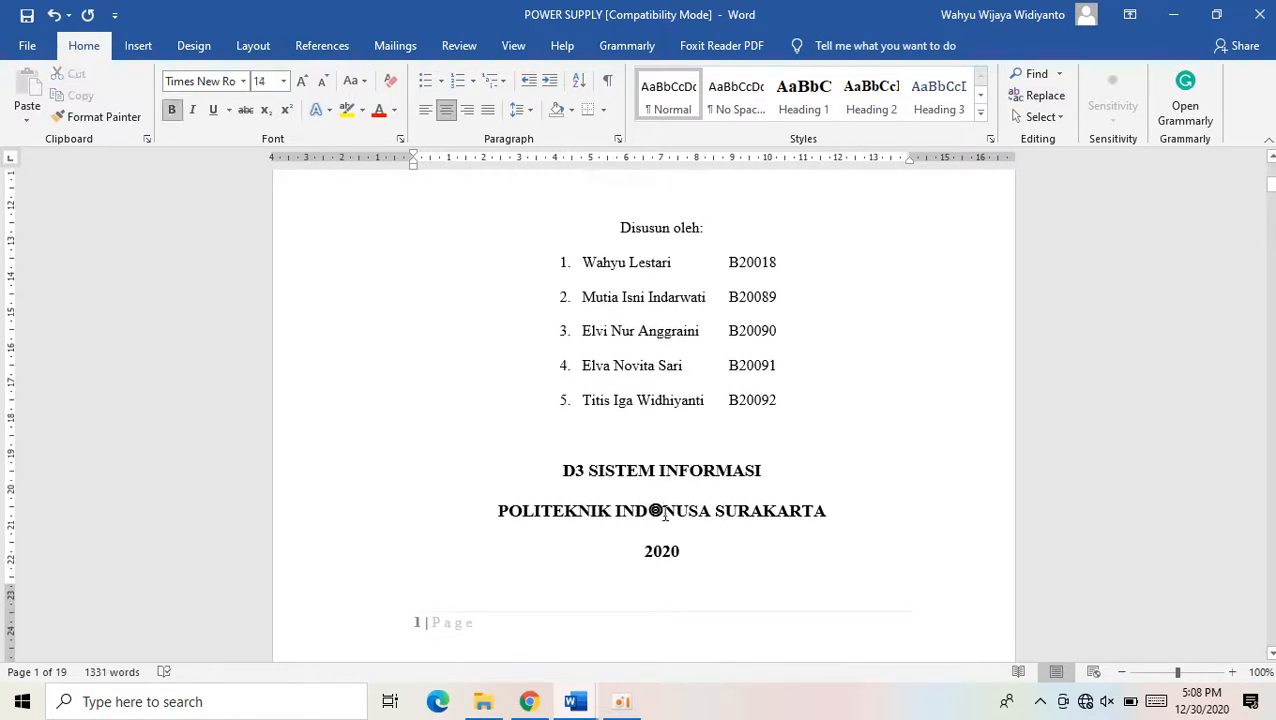
pyautogui.press('BackSpace')
pyautogui.write('o')
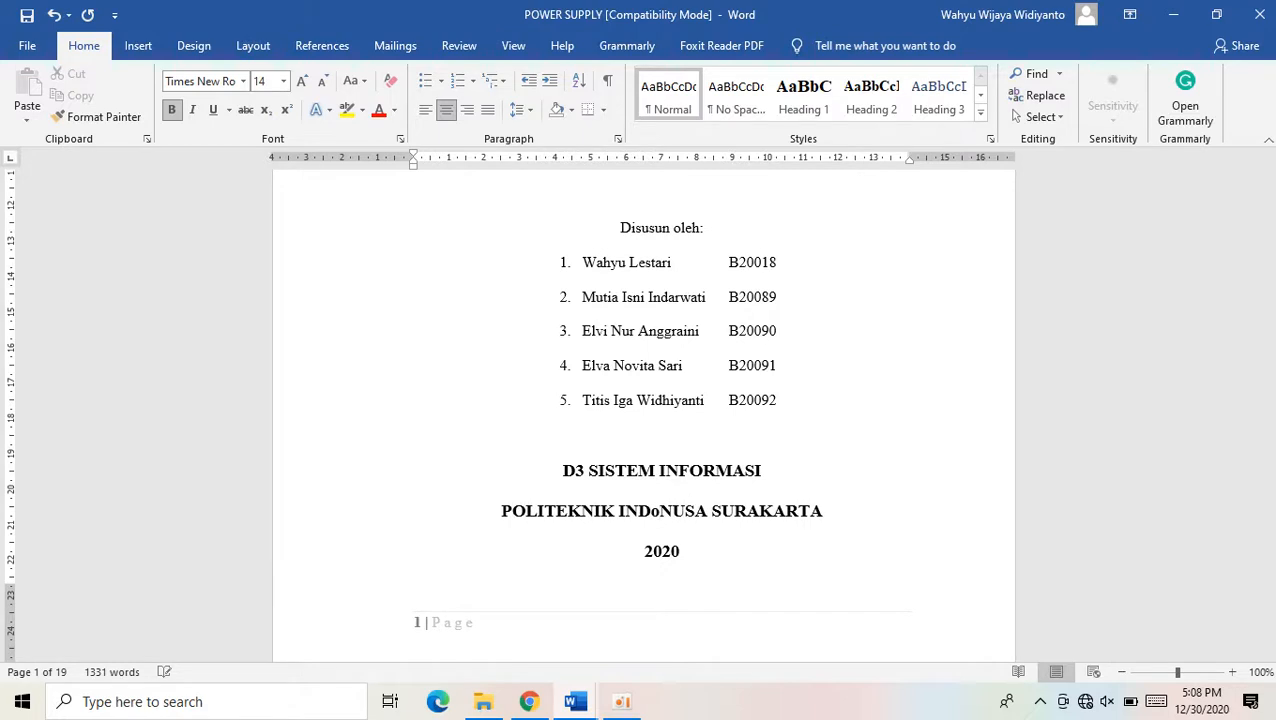
pyautogui.press('BackSpace')
pyautogui.write('O')
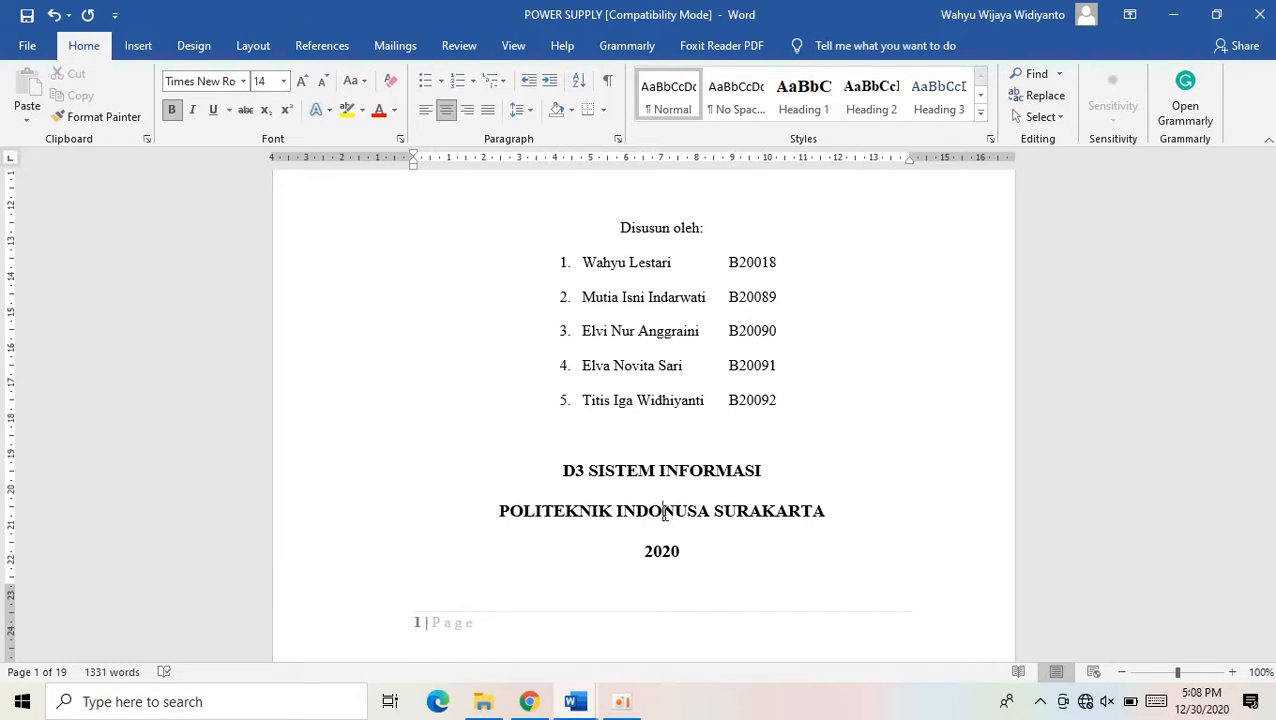
# Delete the O between "IND" and "NUSA" and bring up the Wingdings characters for inserting a symbol there
pyautogui.press('BackSpace')
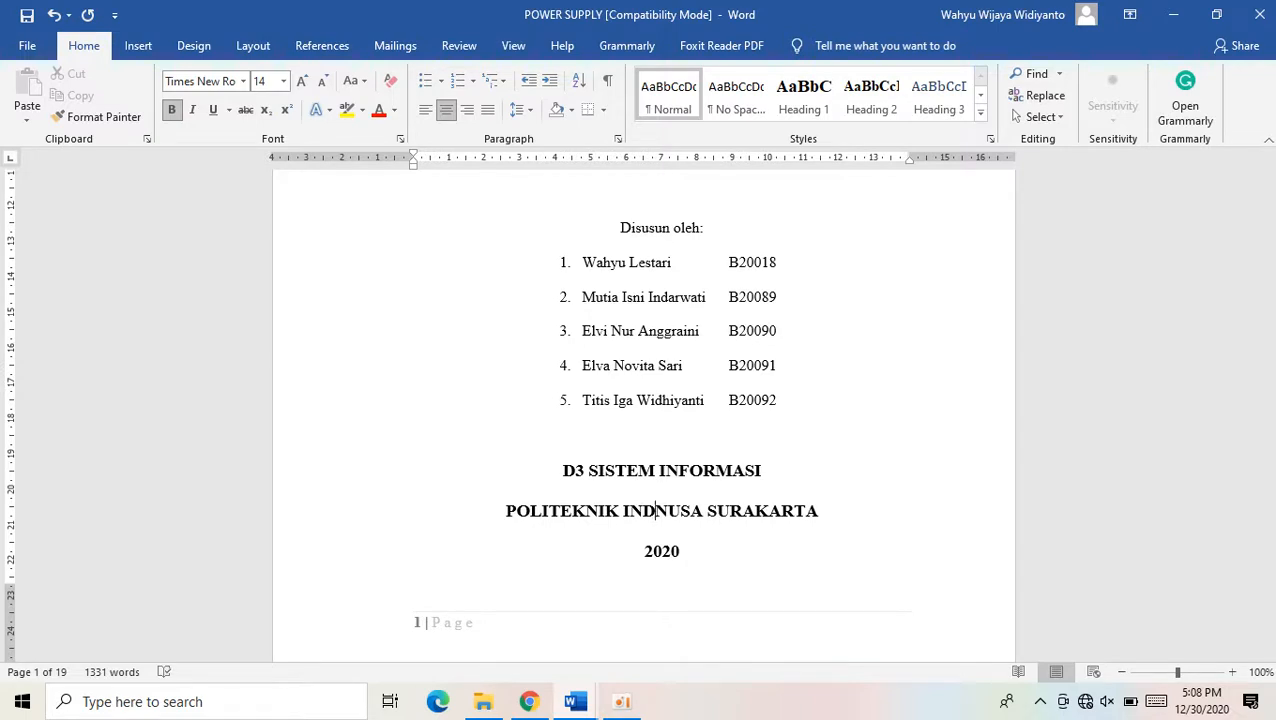
pyautogui.click(140, 47)
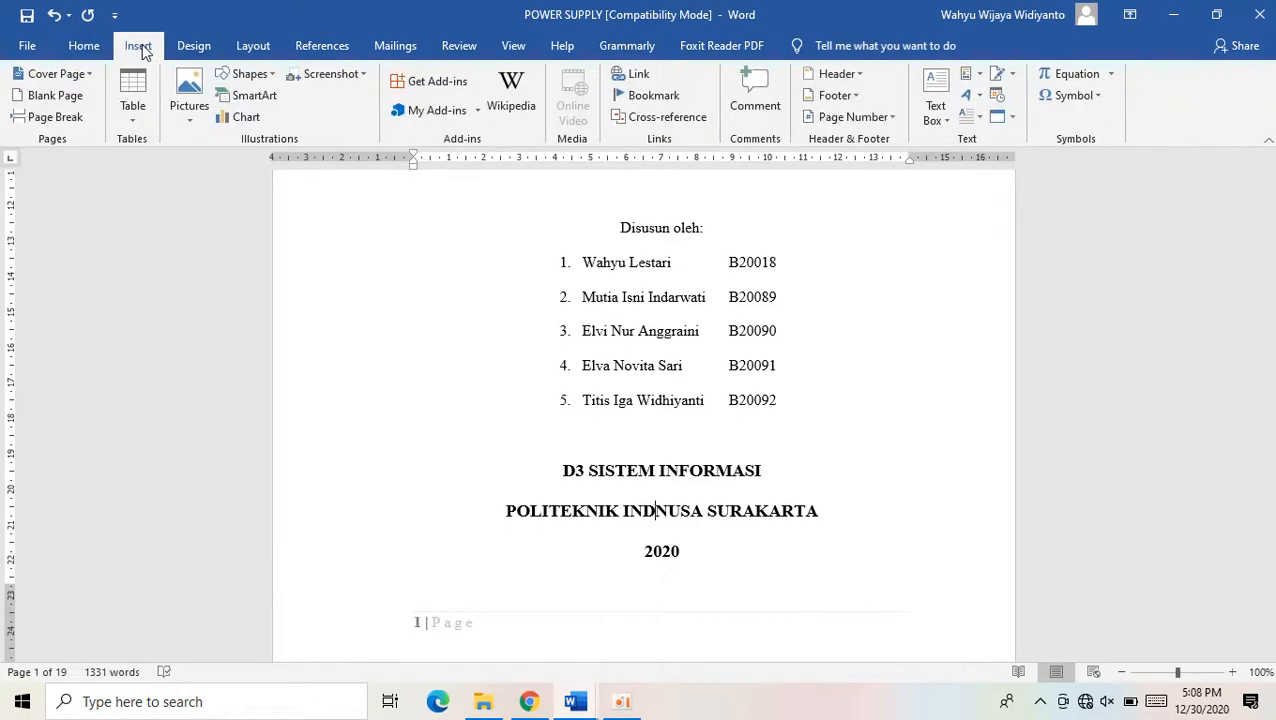
pyautogui.click(1090, 100)
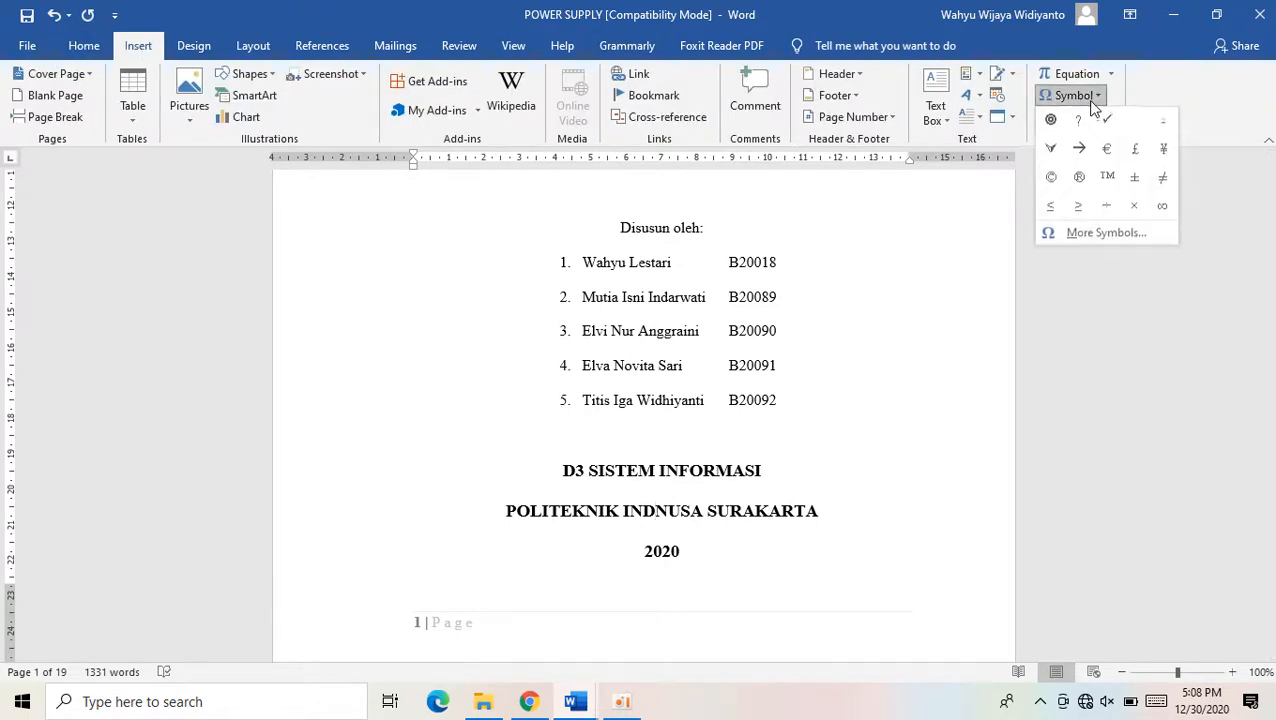
pyautogui.click(1095, 236)
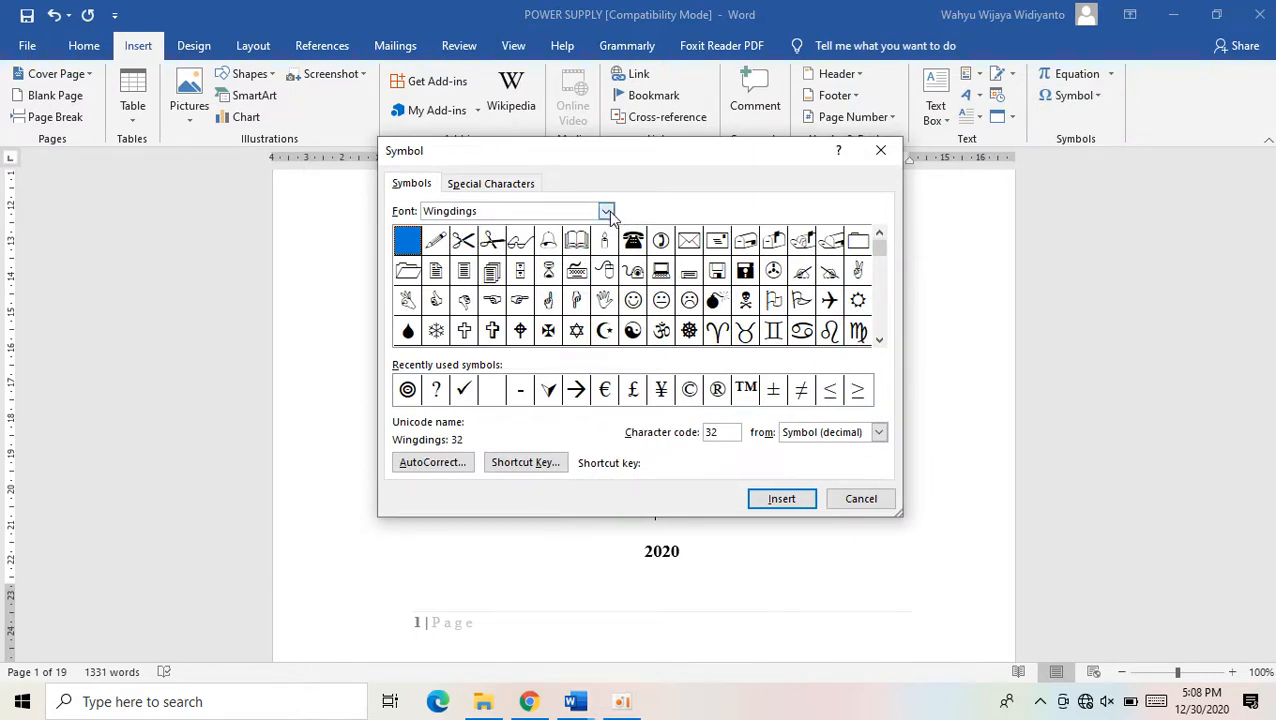
pyautogui.click(605, 211)
pyautogui.scroll(20, 563, 258)
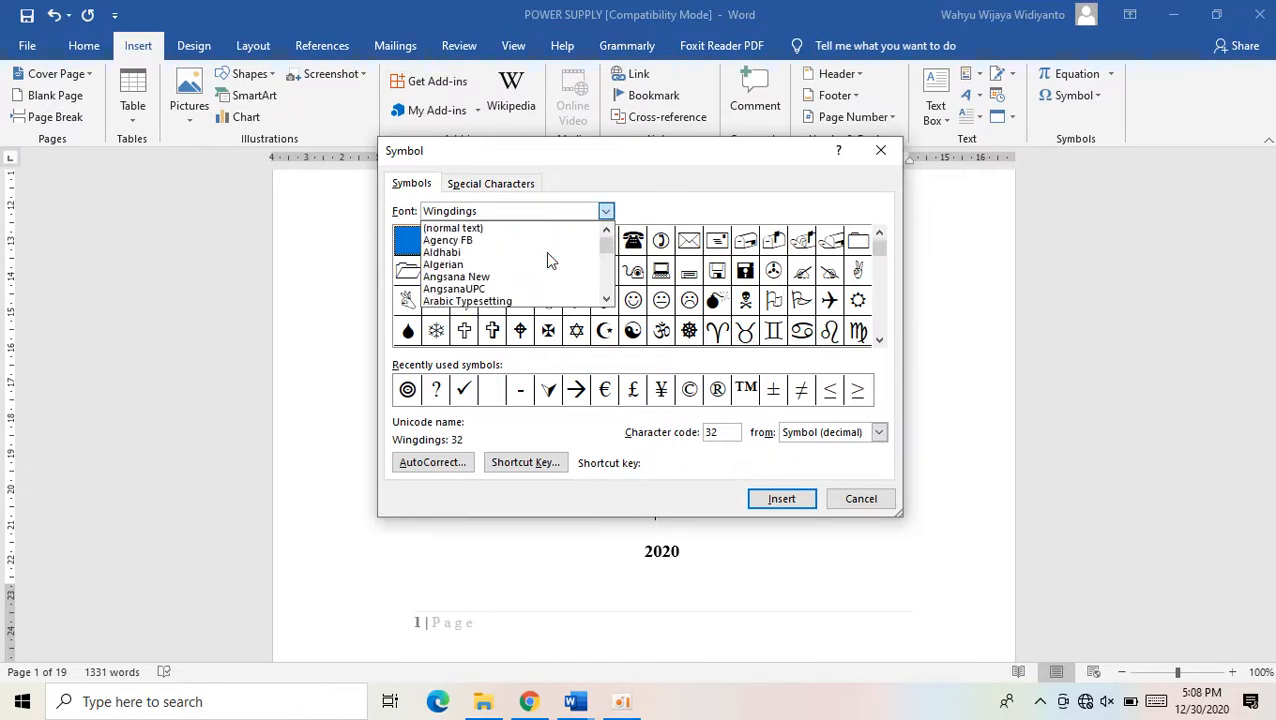
pyautogui.click(490, 229)
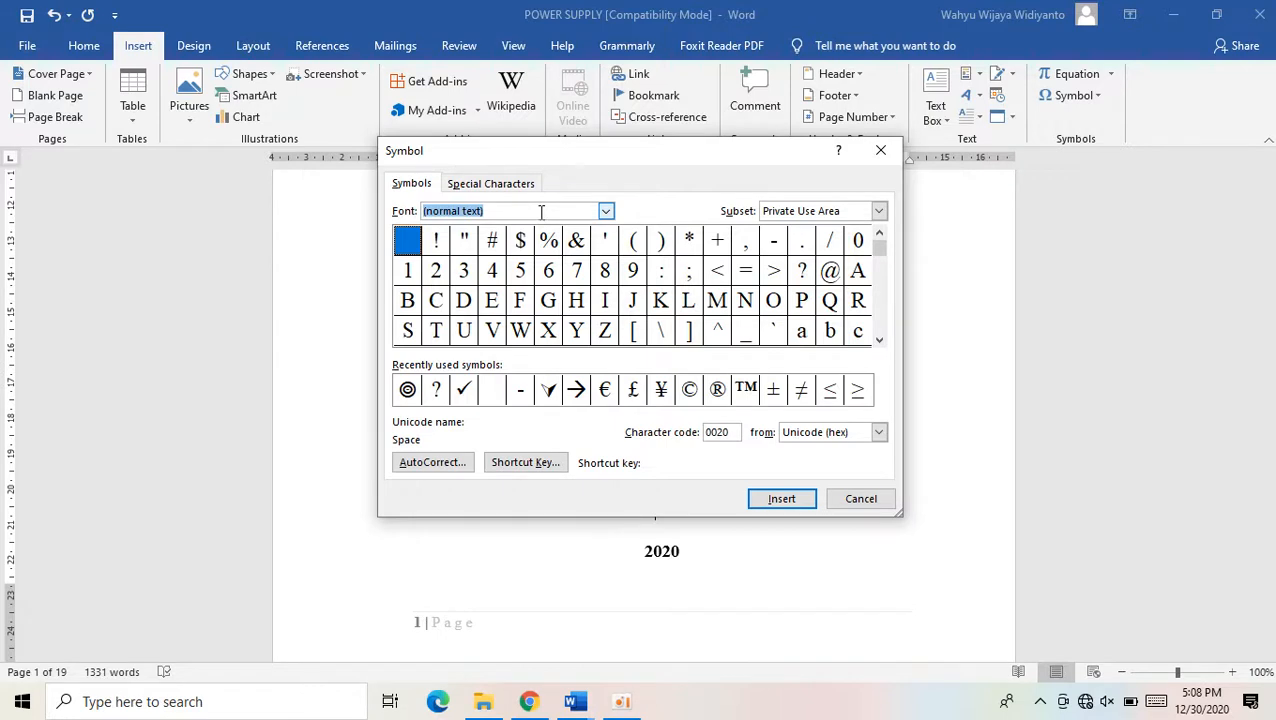
pyautogui.write('wingdings')
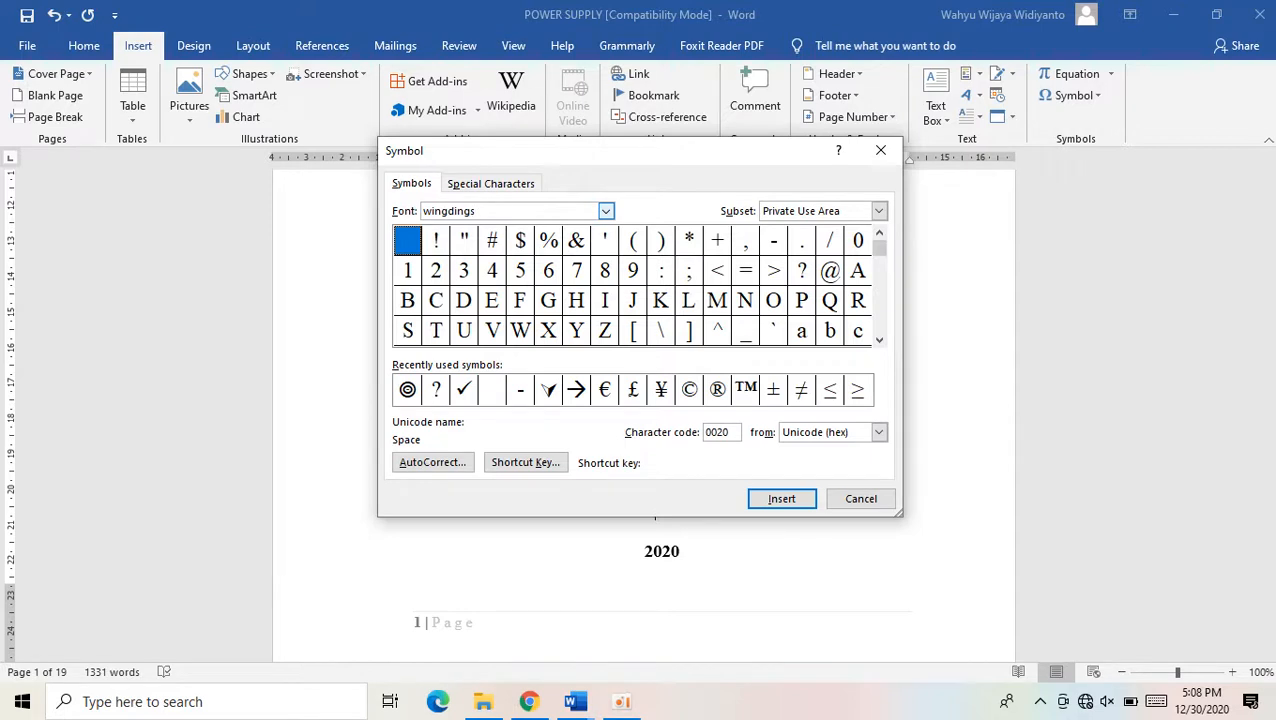
pyautogui.press('Return')
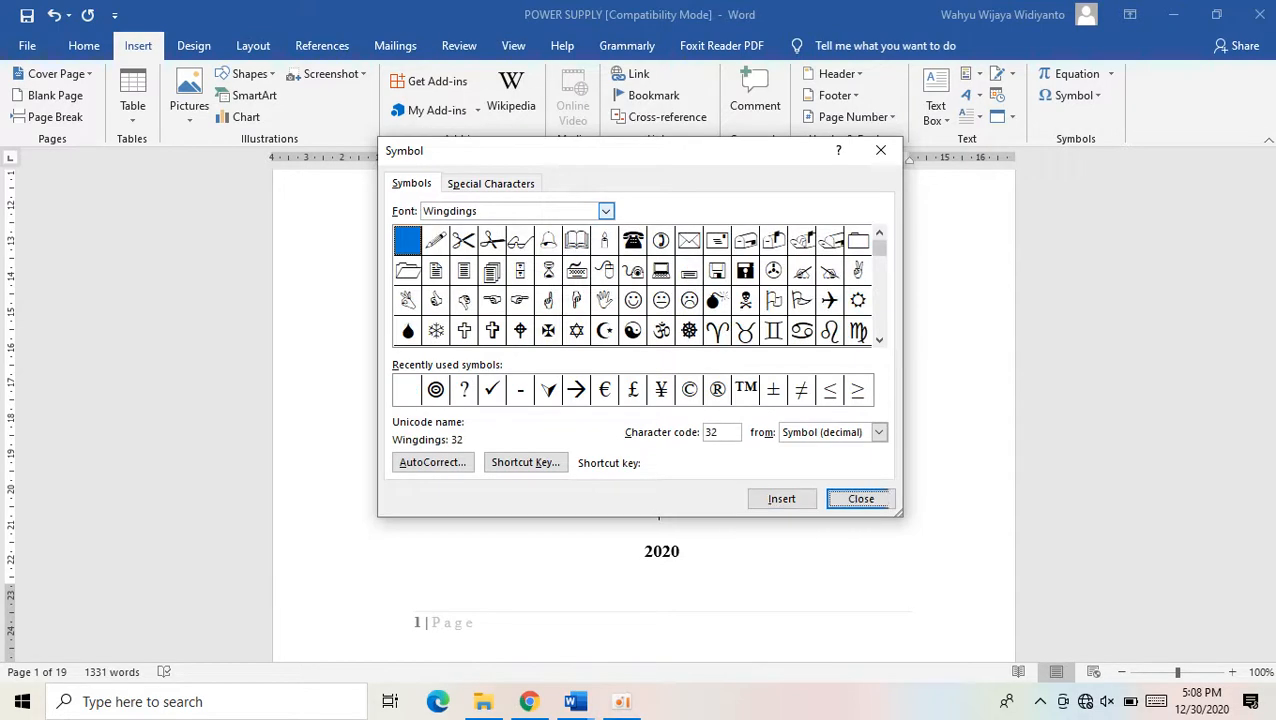
# Insert the double-circle symbol, Wingdings character 165, between "IND" and "NUSA" and remove the stray blank before it
pyautogui.click(880, 340)
pyautogui.click(880, 340)
pyautogui.click(880, 340)
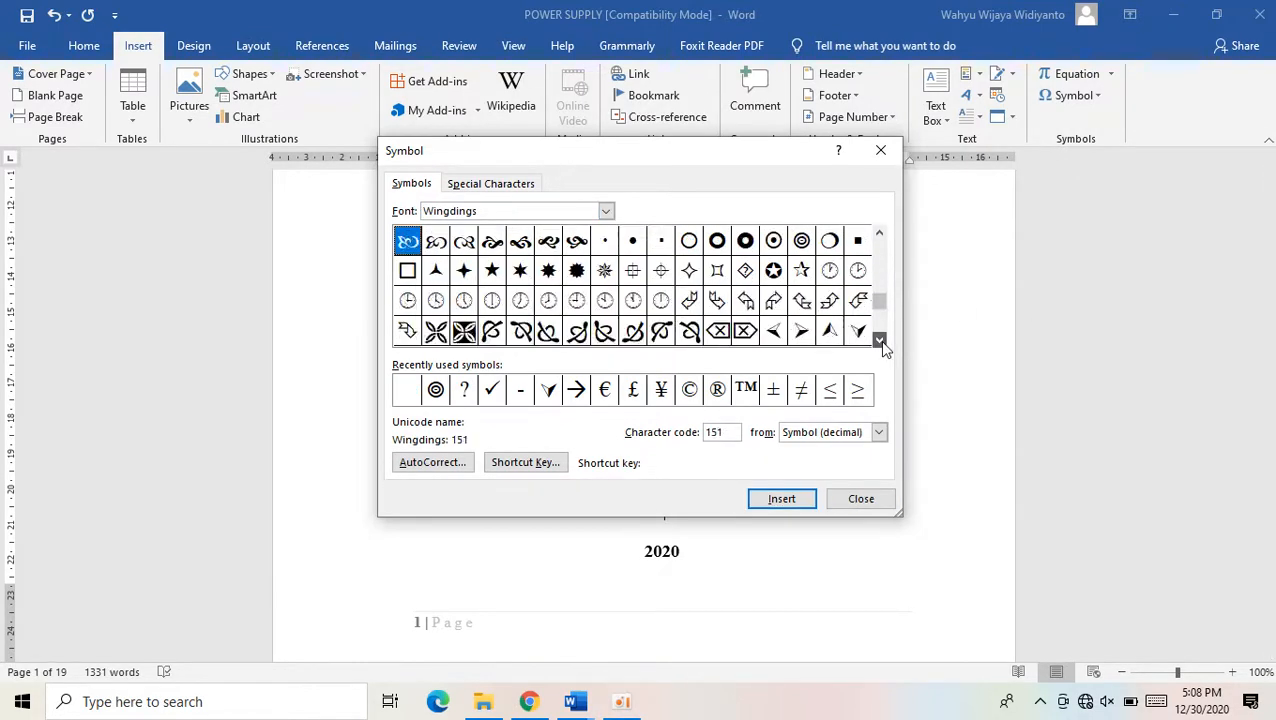
pyautogui.click(803, 243)
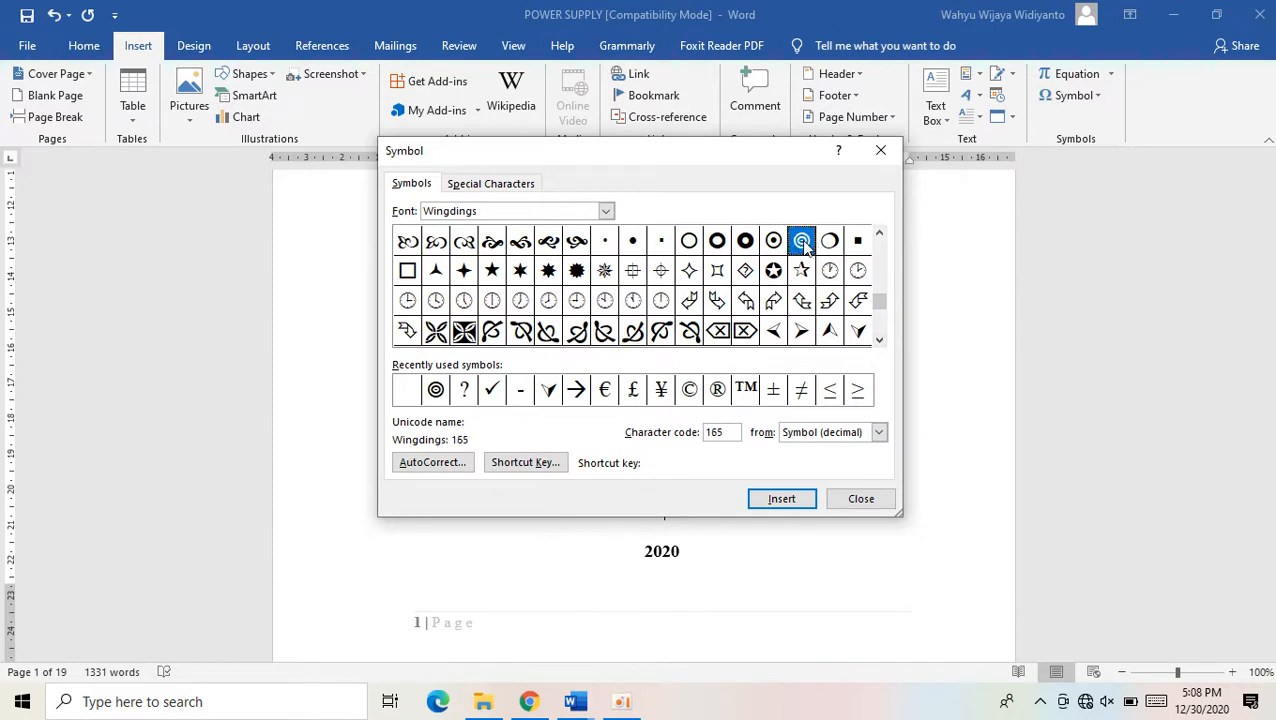
pyautogui.click(771, 500)
pyautogui.click(836, 499)
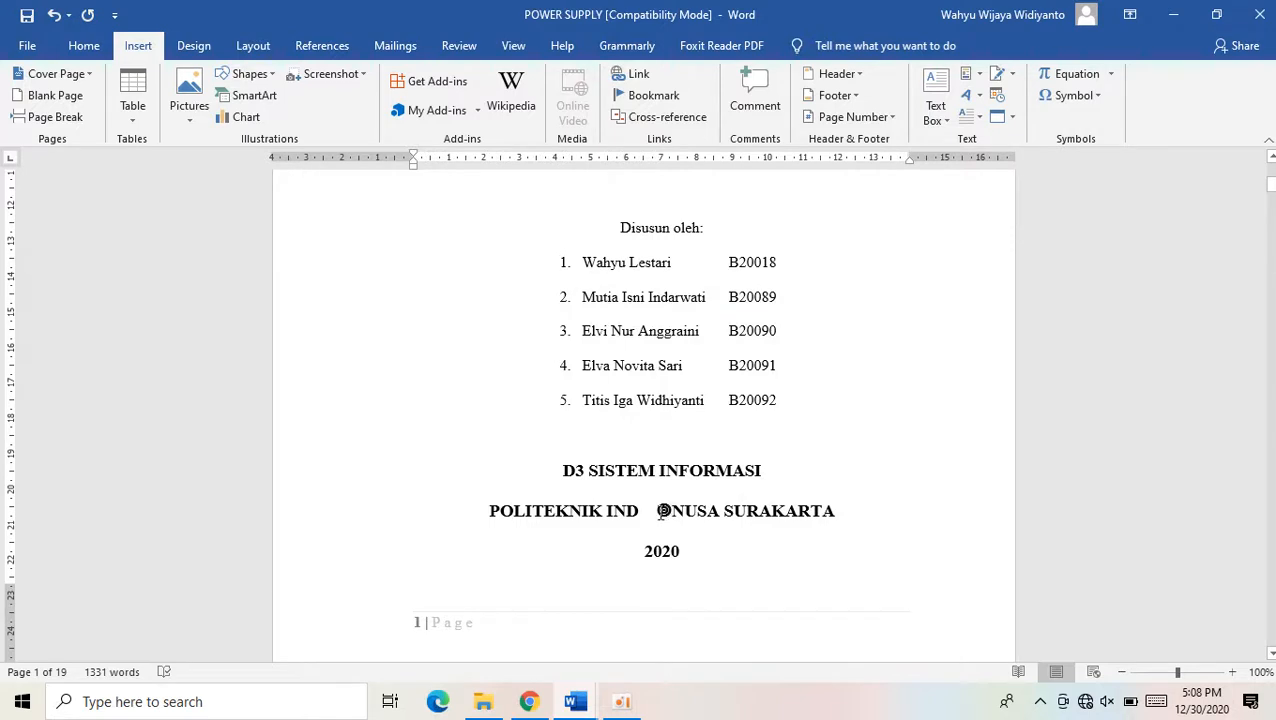
pyautogui.press('BackSpace')
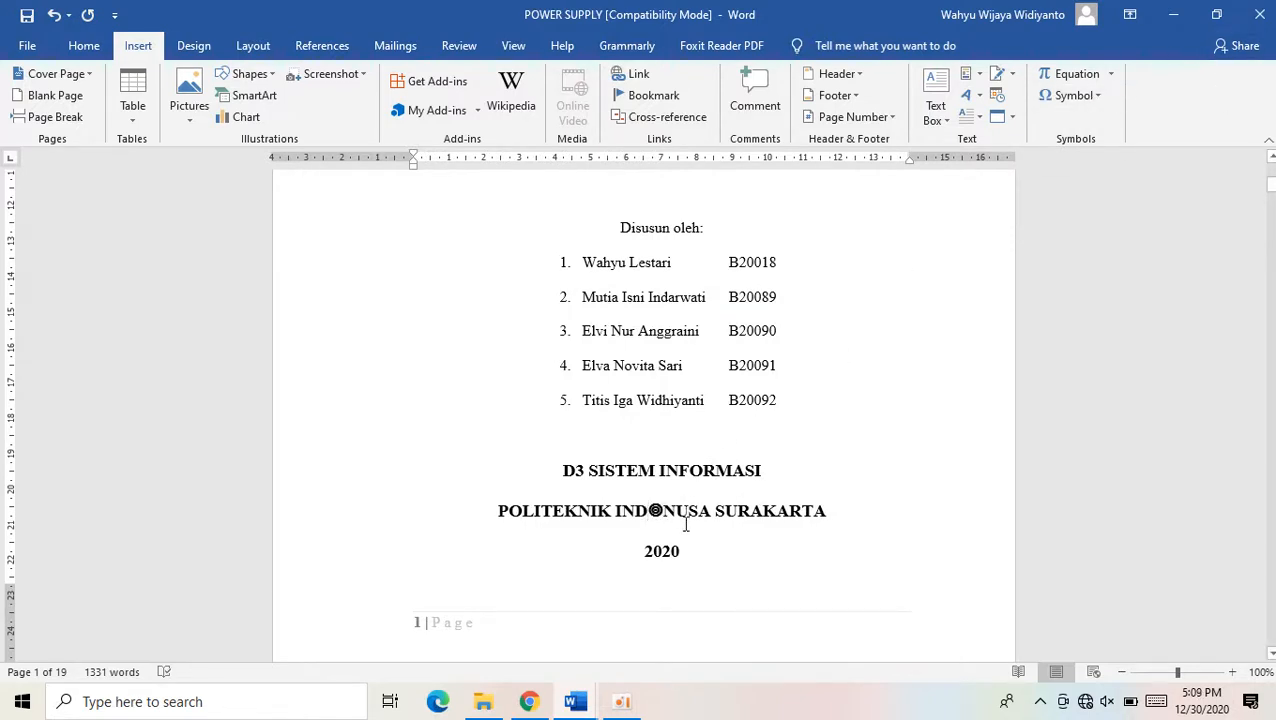
# Delete the "1 | Page" page number from the cover page footer and return to the document body
pyautogui.scroll(3, 767, 421)
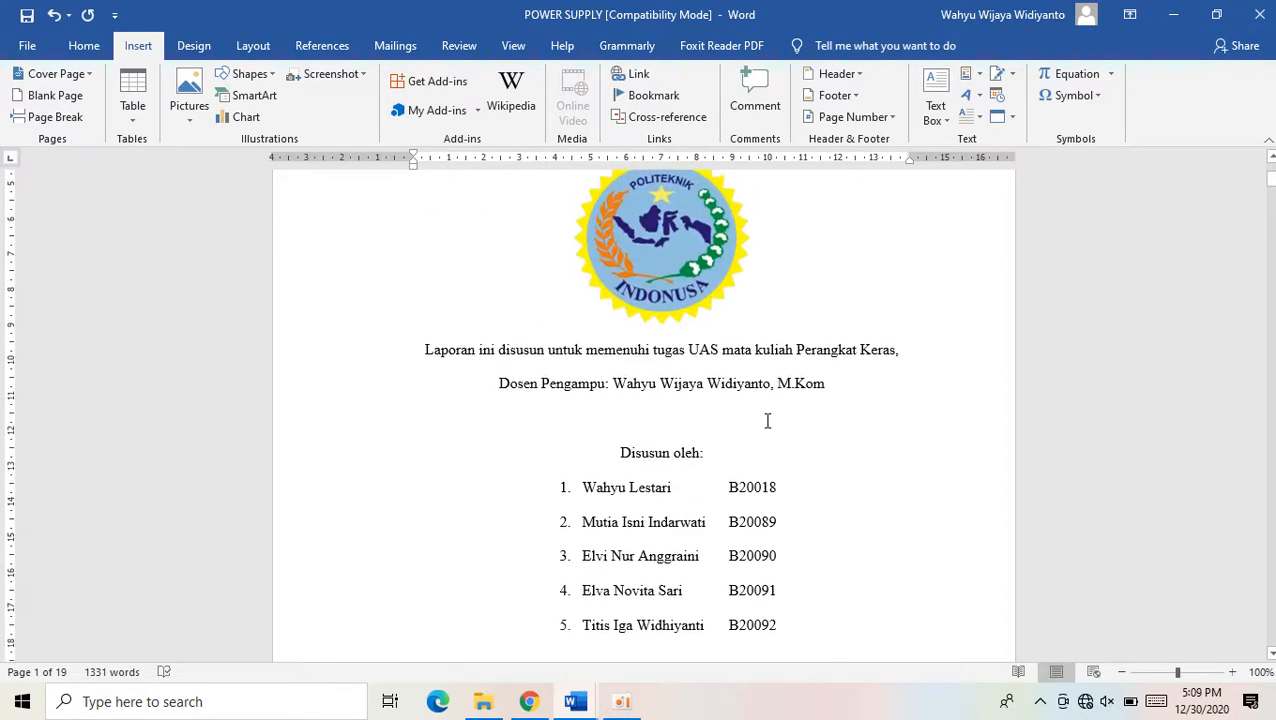
pyautogui.scroll(-4, 767, 421)
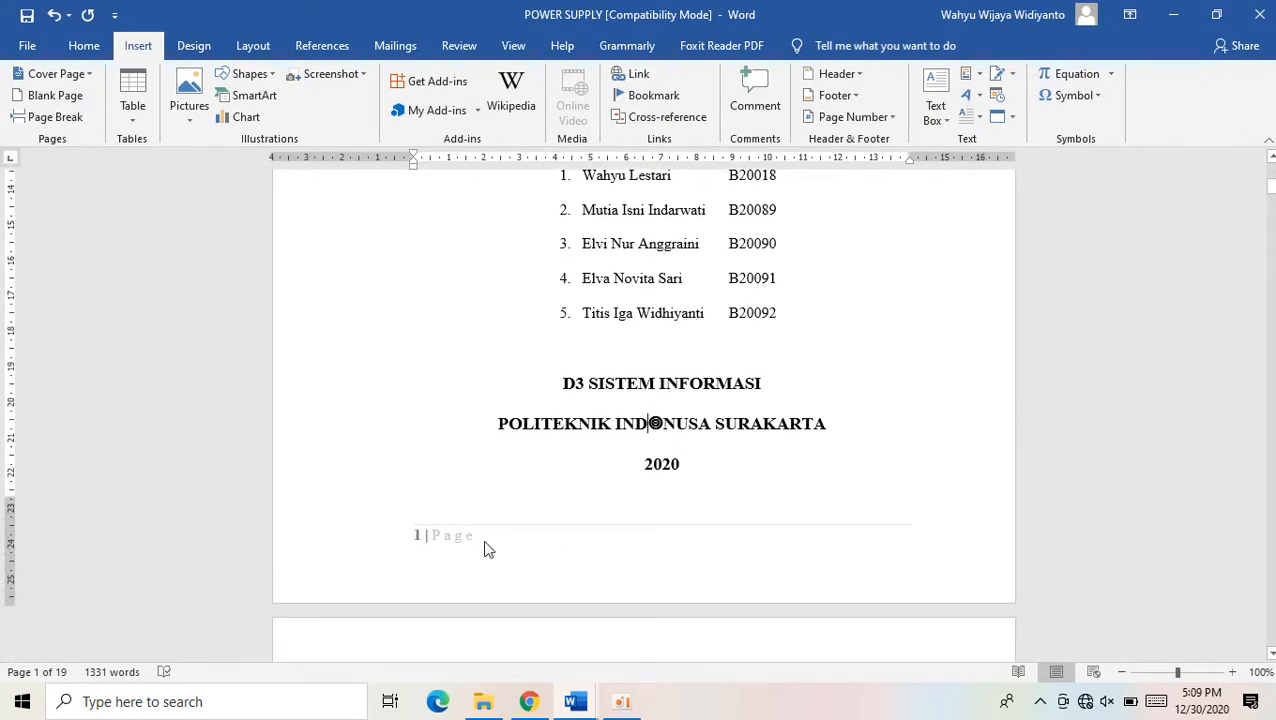
pyautogui.tripleClick(464, 538)
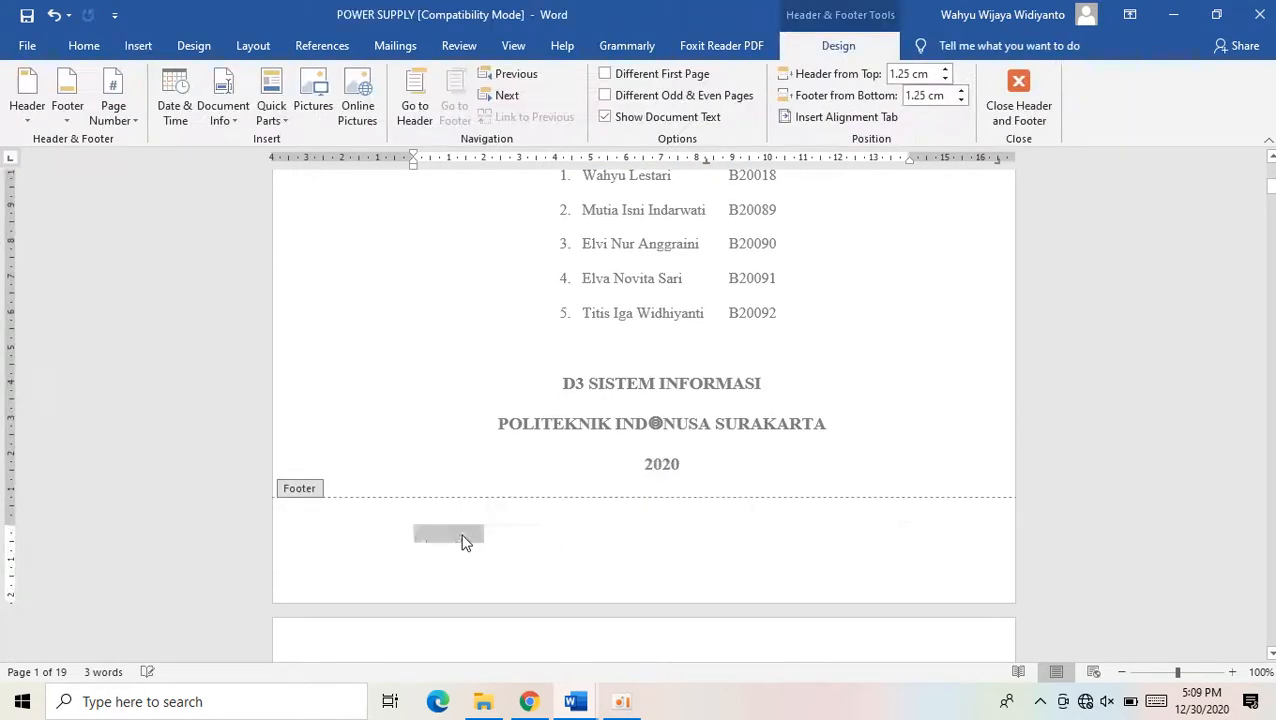
pyautogui.press('Delete')
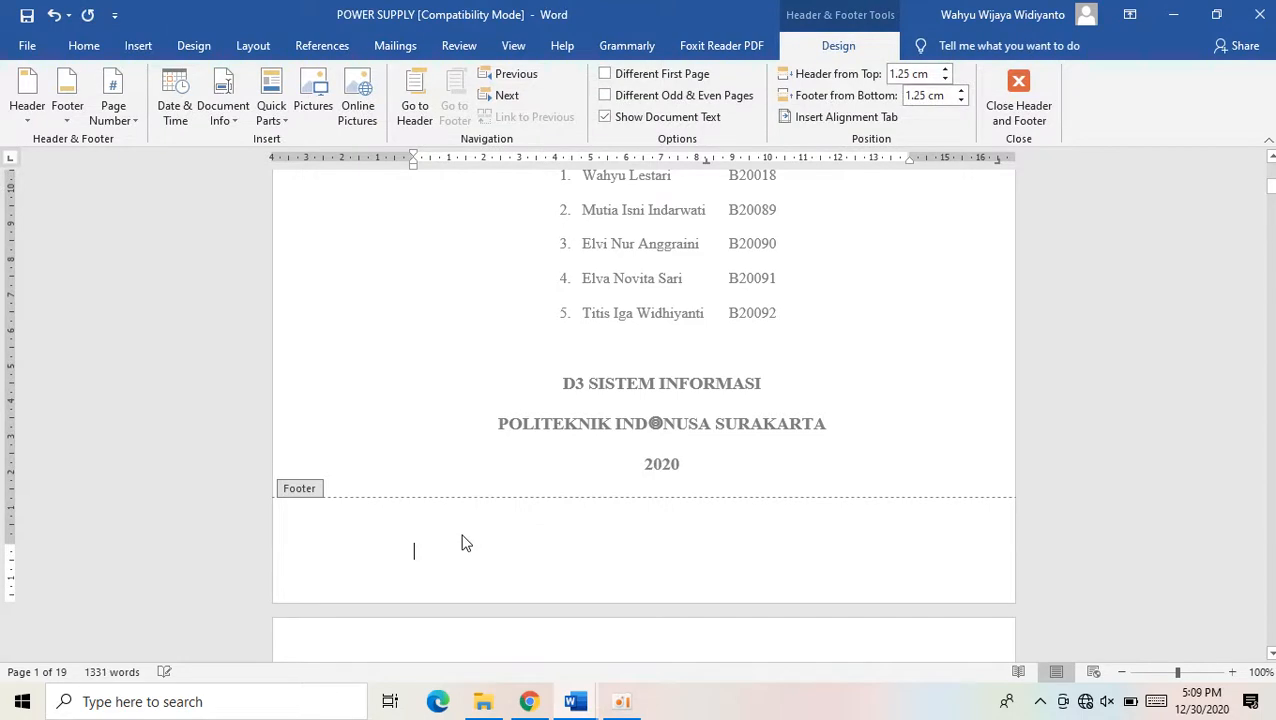
pyautogui.click(1030, 105)
# Examine the cover's footer area and the following "KATA PENGANTAR" and "DAFTAR ISI" pages
pyautogui.scroll(-5, 757, 395)
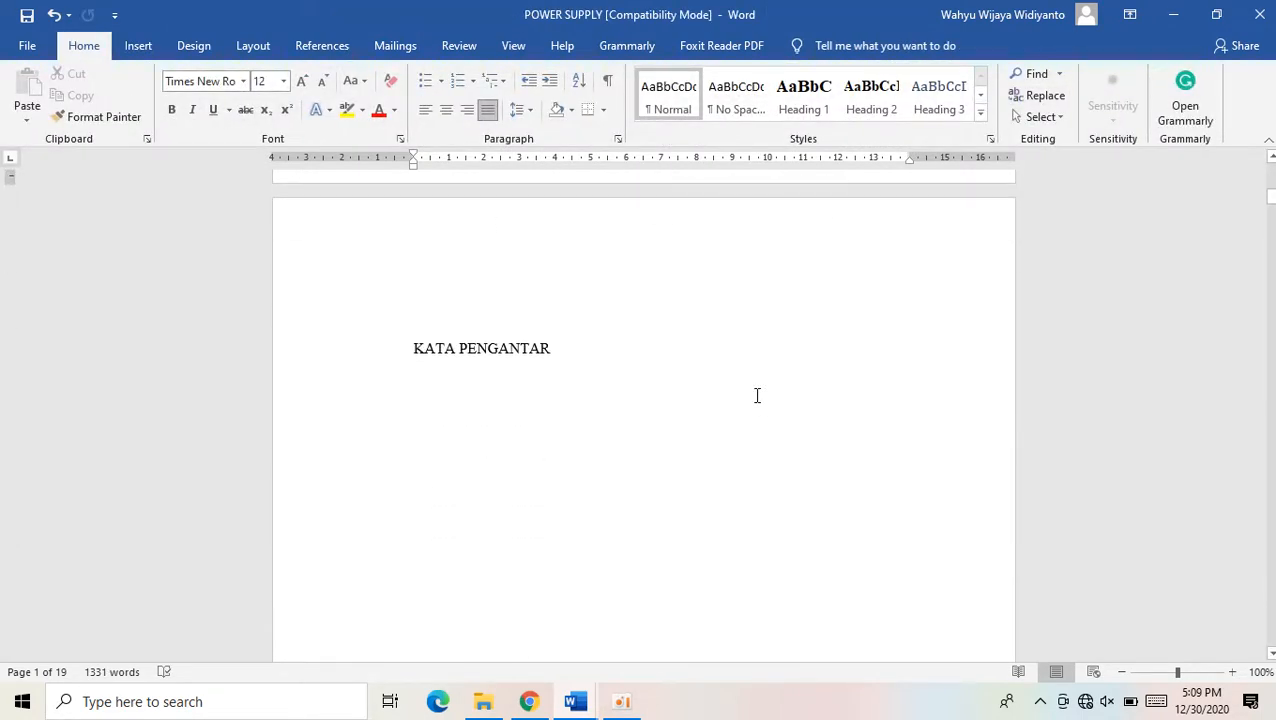
pyautogui.scroll(6, 757, 395)
pyautogui.scroll(-3, 757, 395)
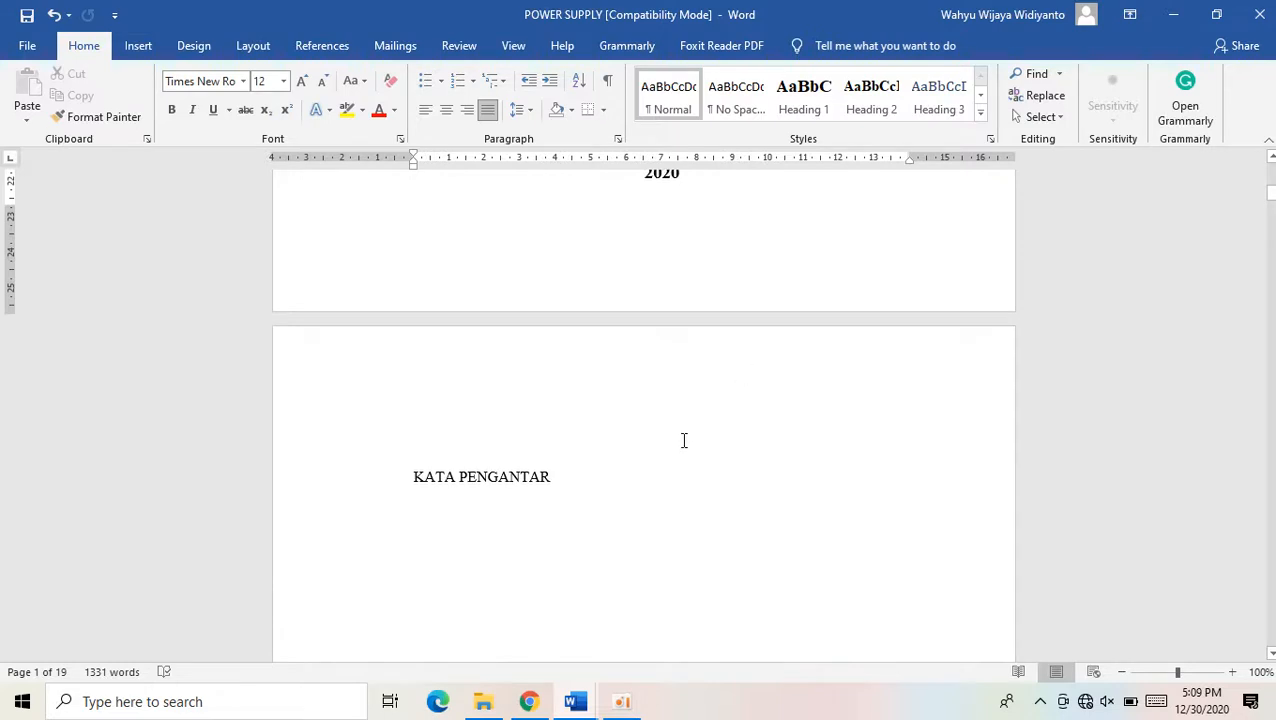
pyautogui.scroll(-1, 680, 430)
pyautogui.scroll(6, 664, 356)
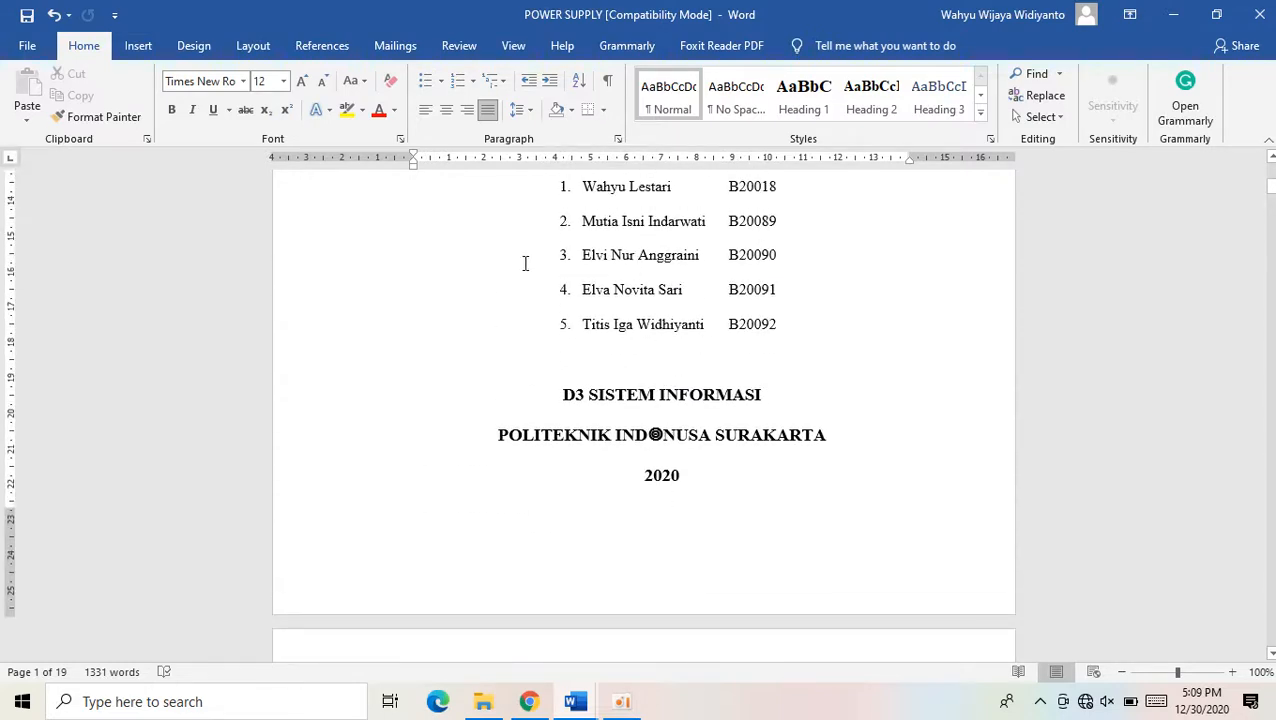
pyautogui.scroll(-6, 524, 484)
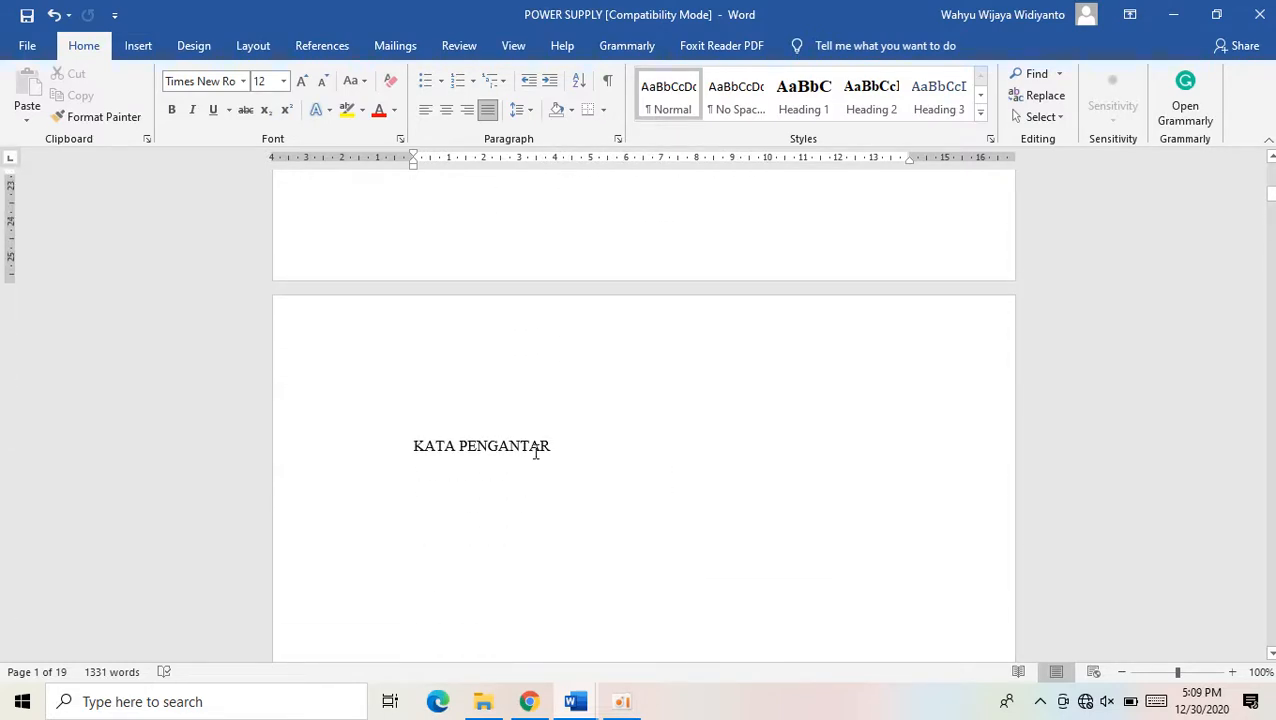
pyautogui.click(541, 446)
pyautogui.scroll(-3, 541, 446)
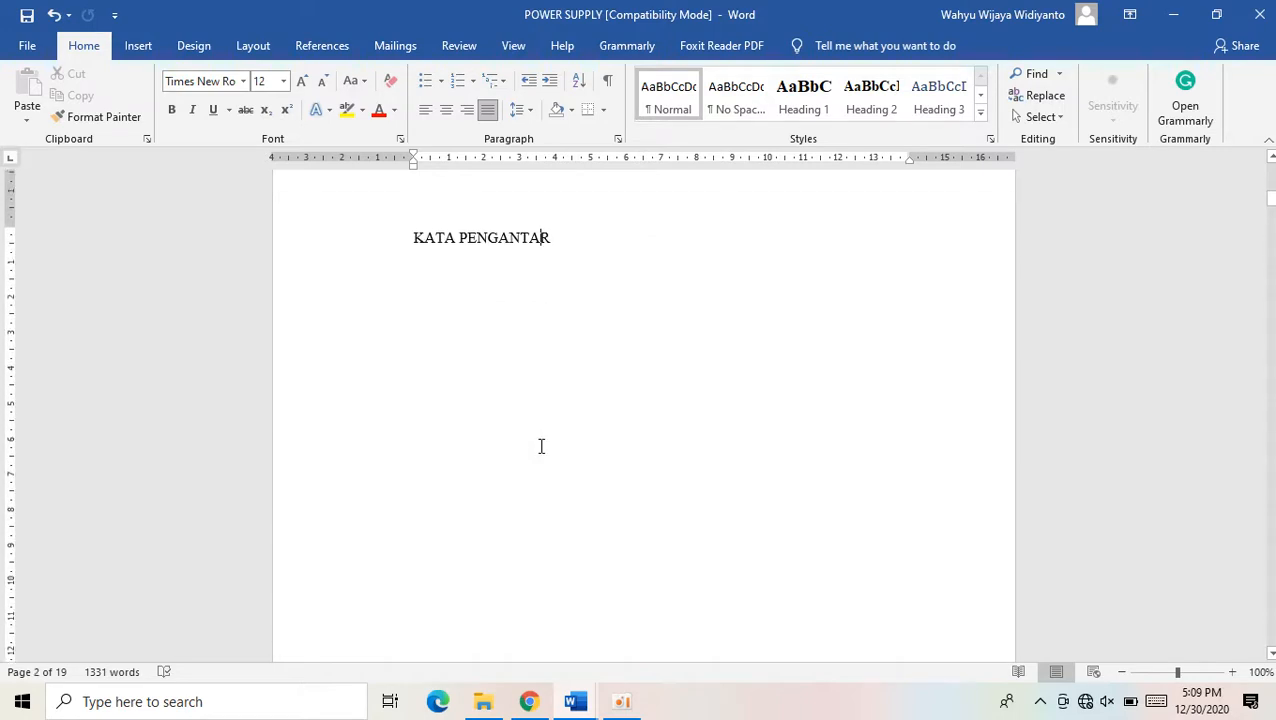
pyautogui.scroll(2, 541, 446)
pyautogui.scroll(-7, 541, 446)
pyautogui.scroll(-6, 541, 446)
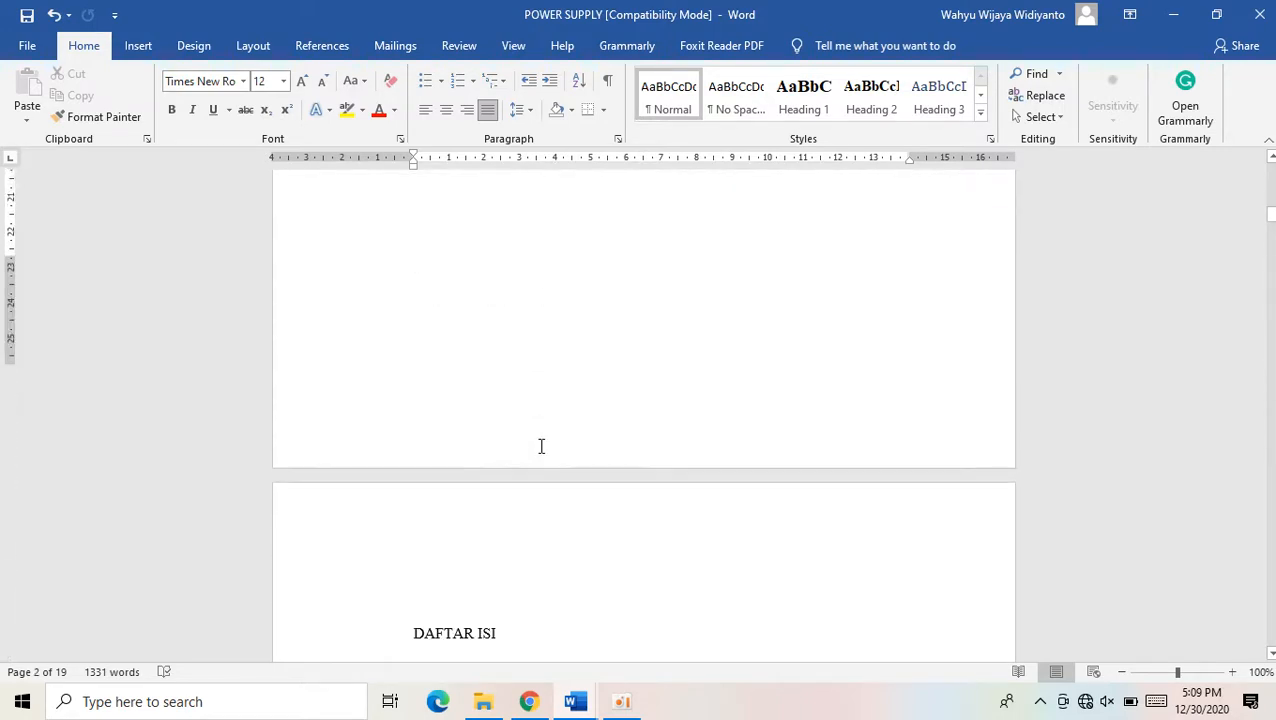
# Delete the old entries listed under the DAFTAR ISI and DAFTAR GAMBAR titles
pyautogui.click(460, 505)
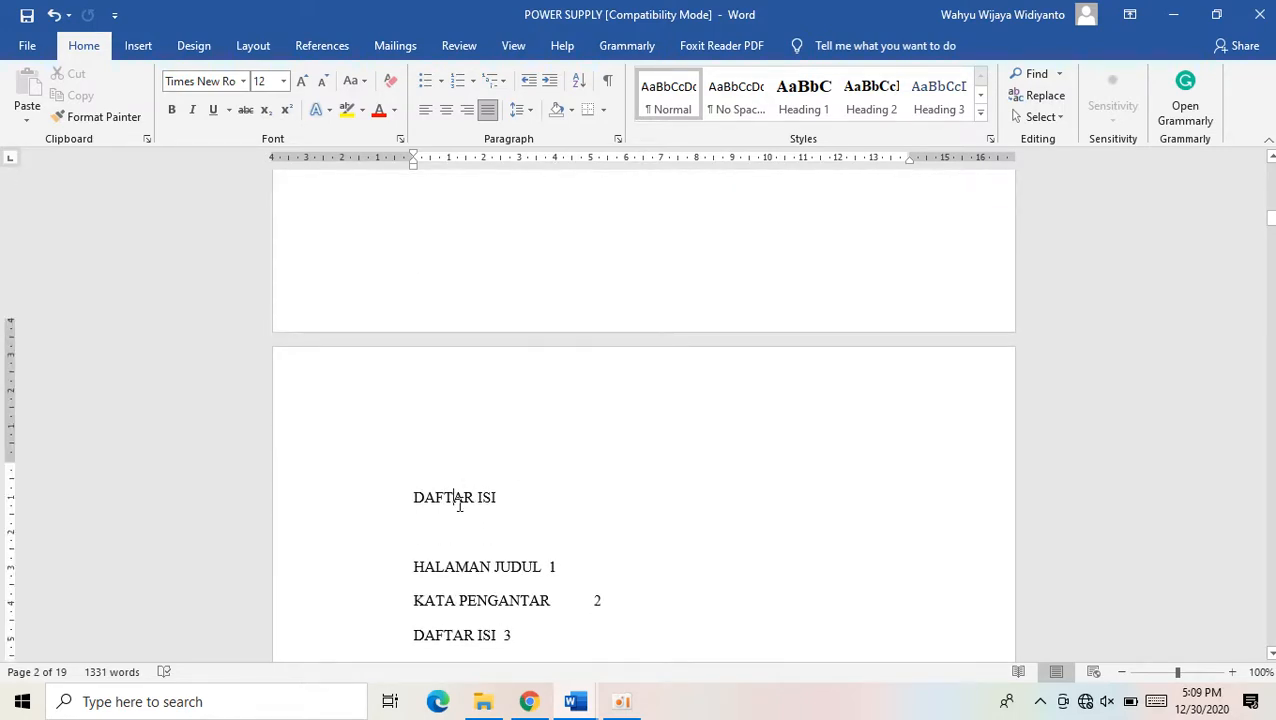
pyautogui.scroll(-2, 433, 502)
pyautogui.moveTo(410, 488); pyautogui.dragTo(622, 585)
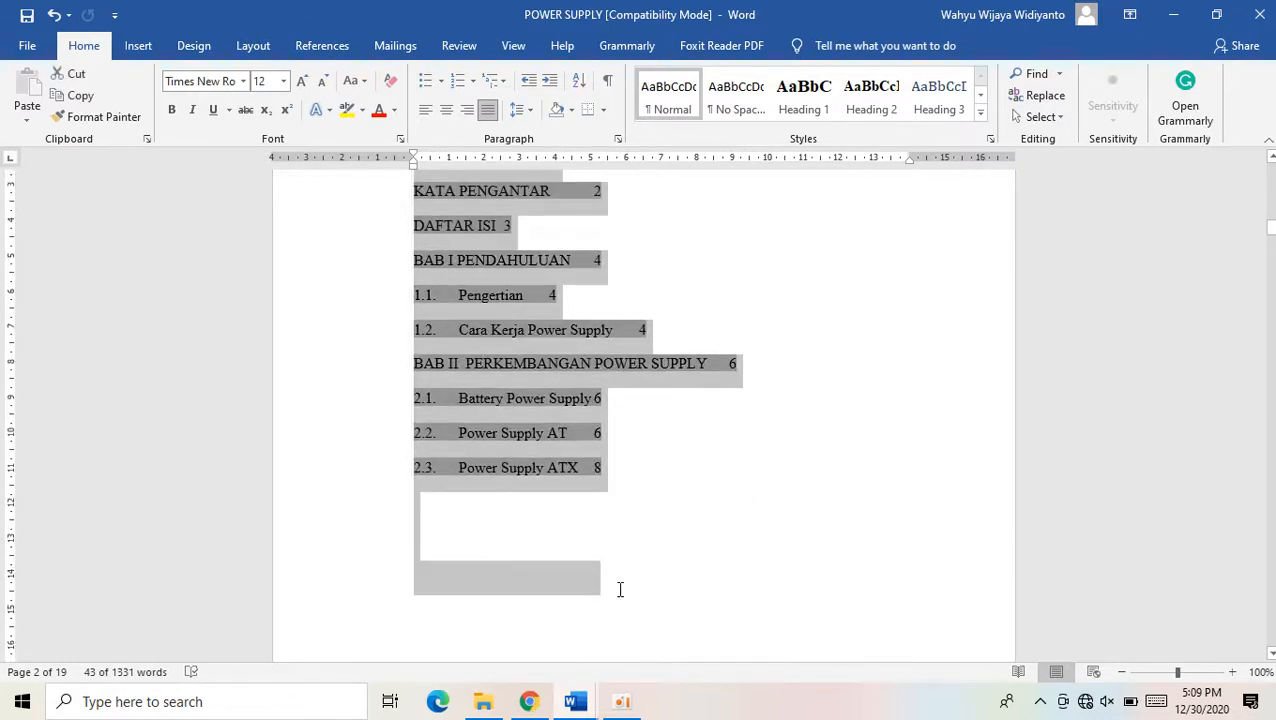
pyautogui.press('Delete')
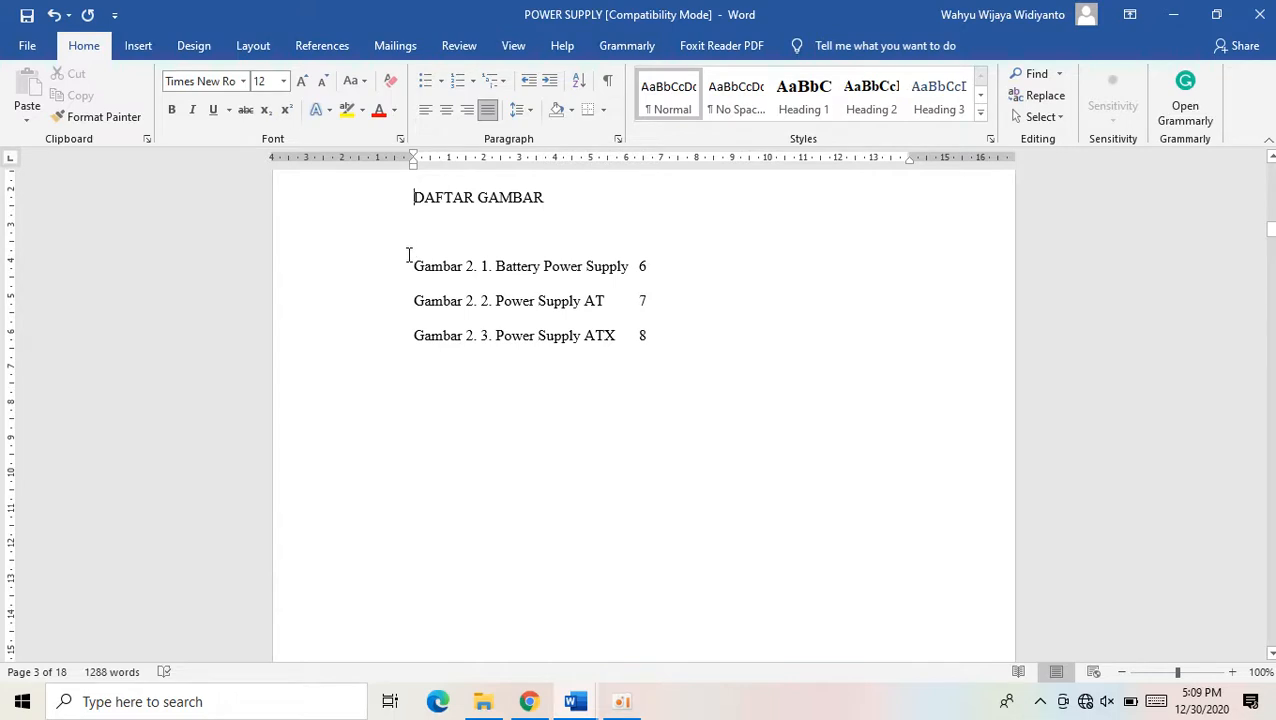
pyautogui.moveTo(407, 253); pyautogui.dragTo(619, 323)
pyautogui.press('Delete')
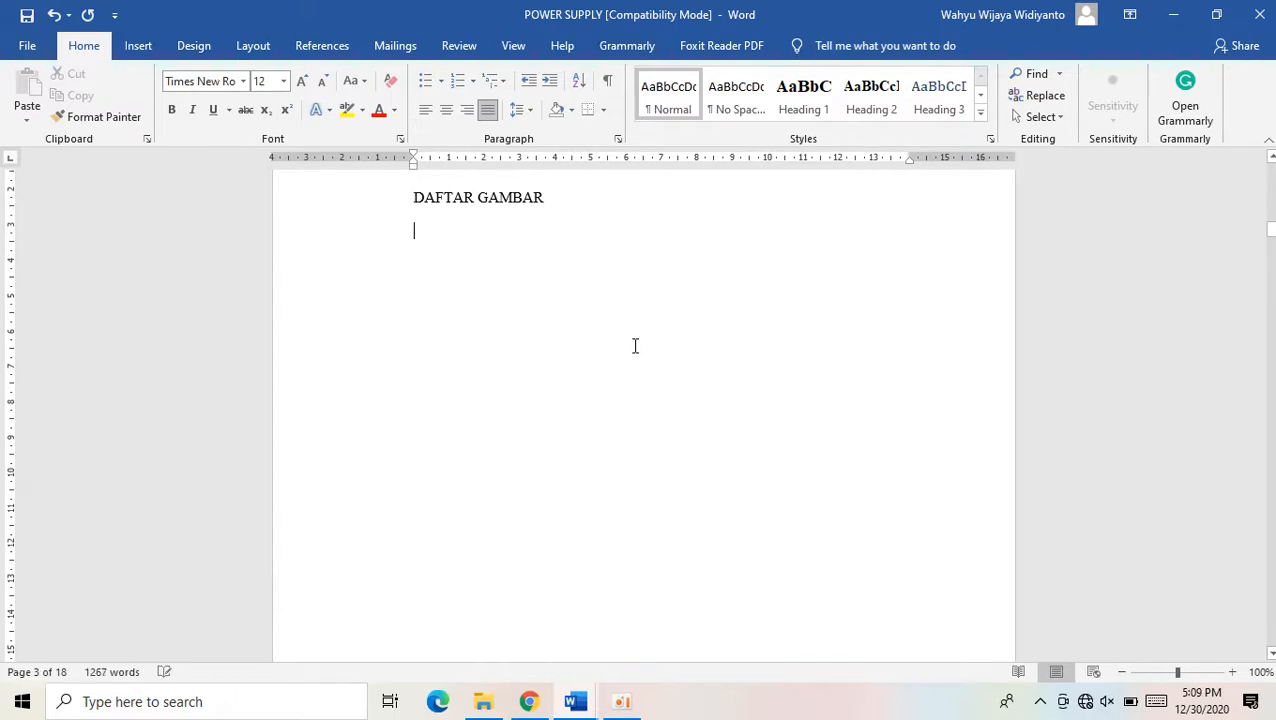
# Remove the page breaks after KATA PENGANTAR so the DAFTAR ISI and DAFTAR GAMBAR titles follow it on the same page
pyautogui.scroll(10, 635, 347)
pyautogui.scroll(15, 584, 560)
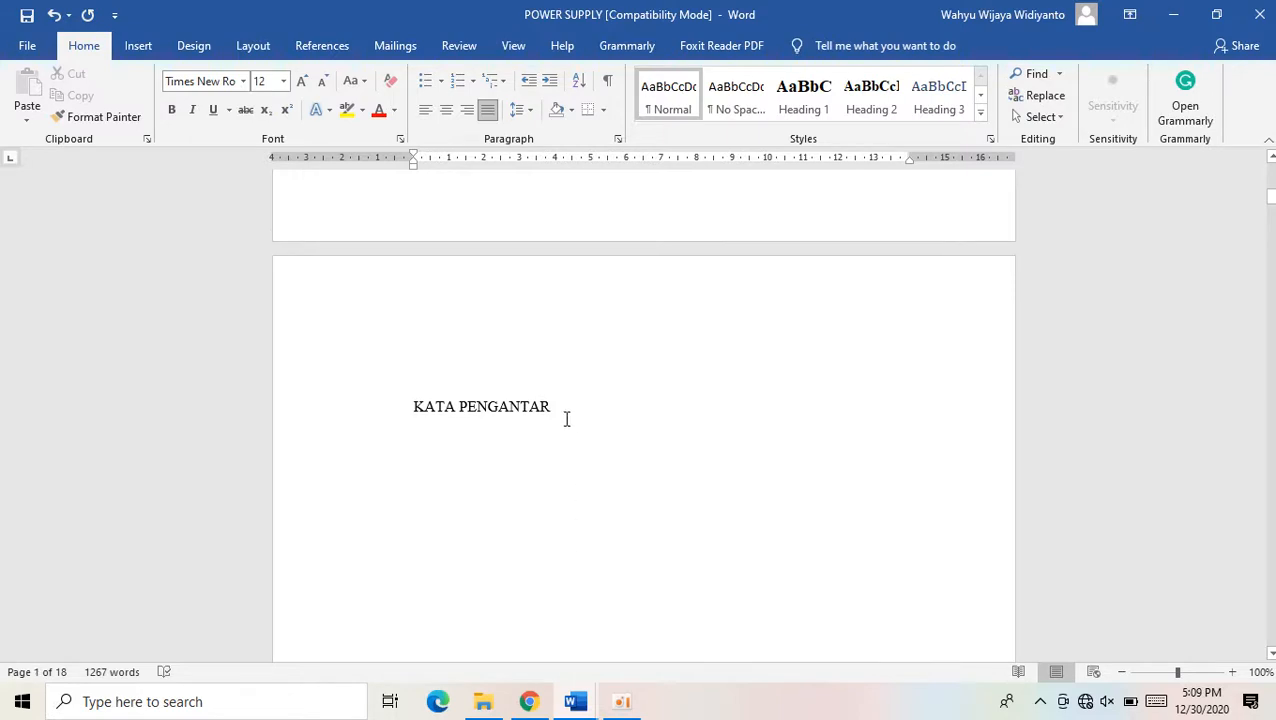
pyautogui.click(566, 419)
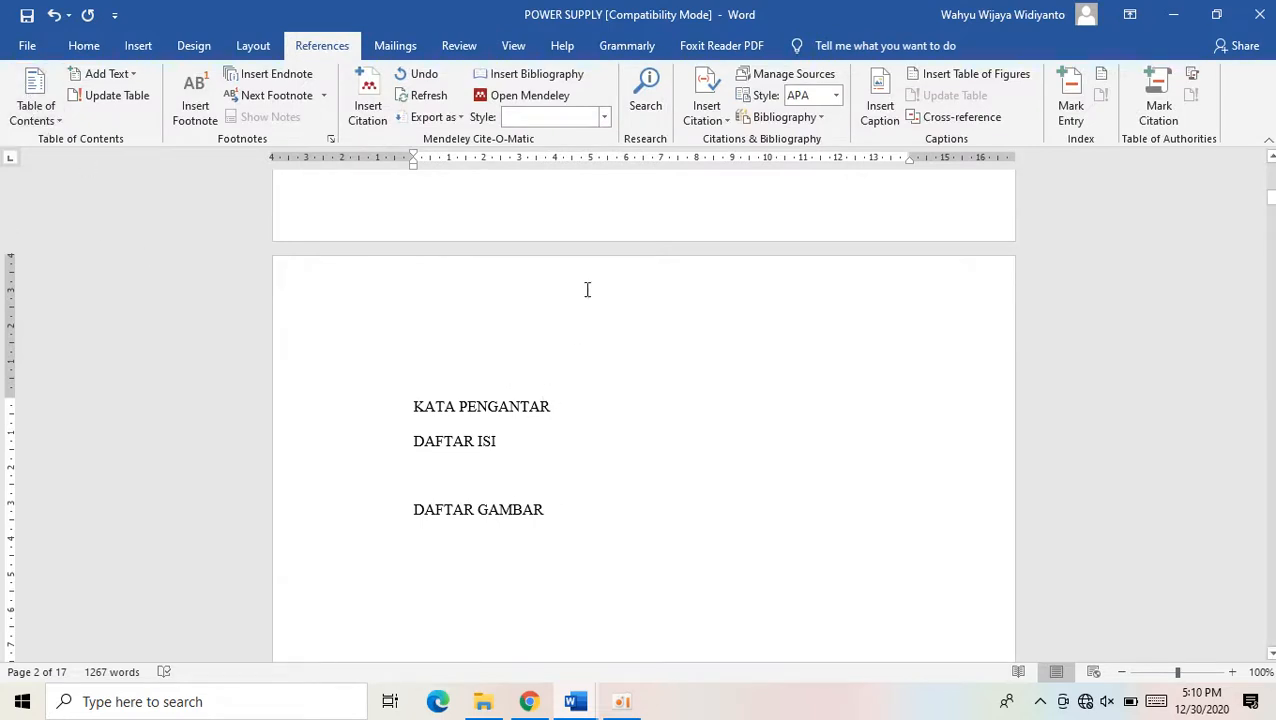
# Modify the Heading 1 style to use Times New Roman, 14 pt, bold, and check its font colour choices
pyautogui.click(85, 46)
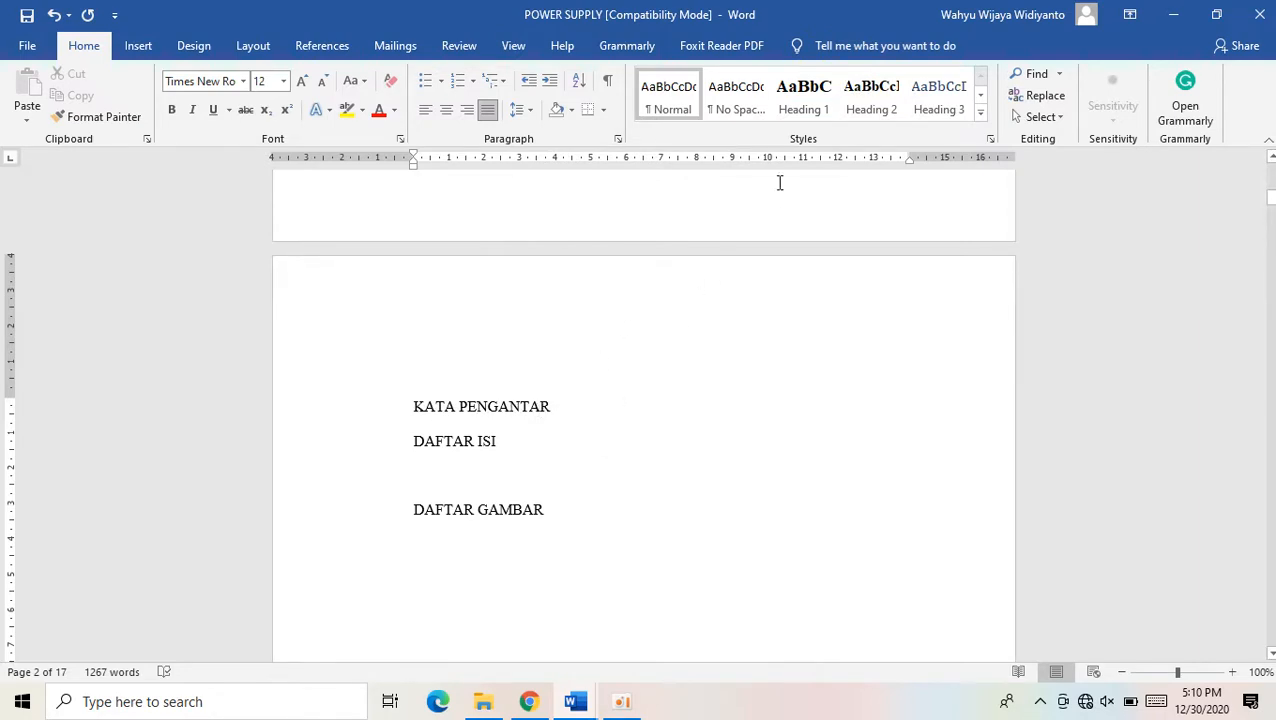
pyautogui.rightClick(792, 93)
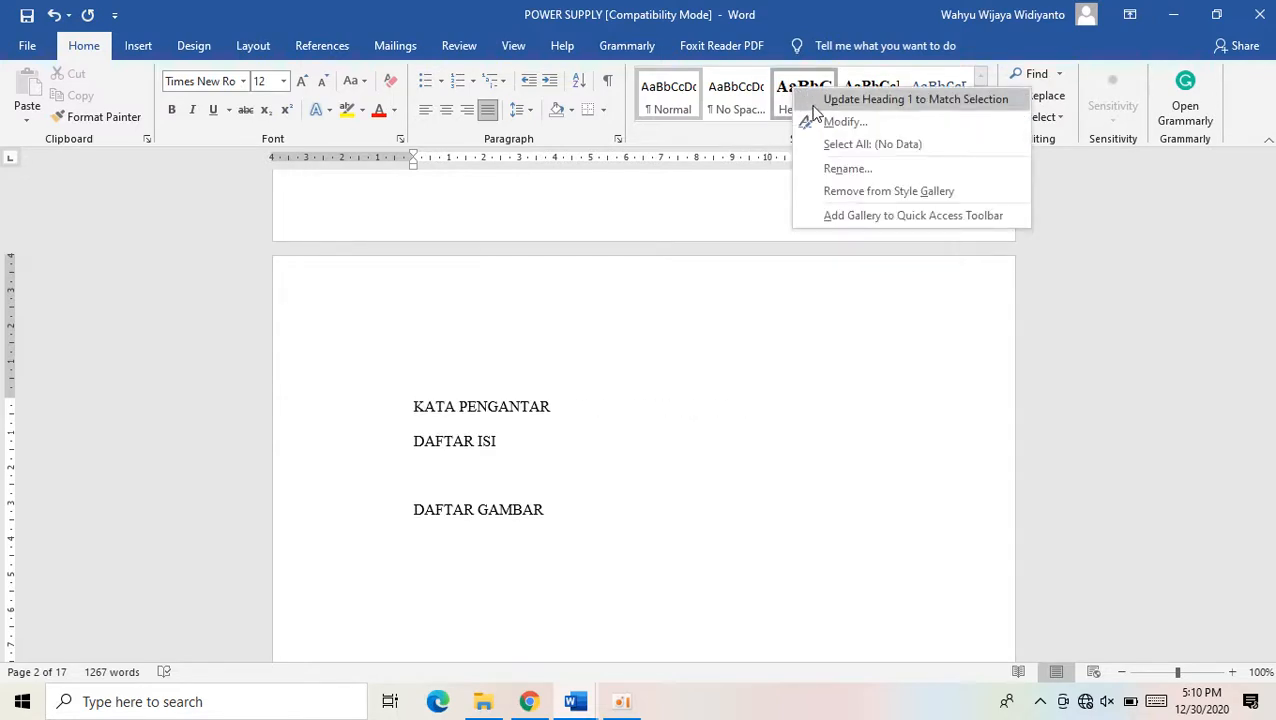
pyautogui.click(821, 124)
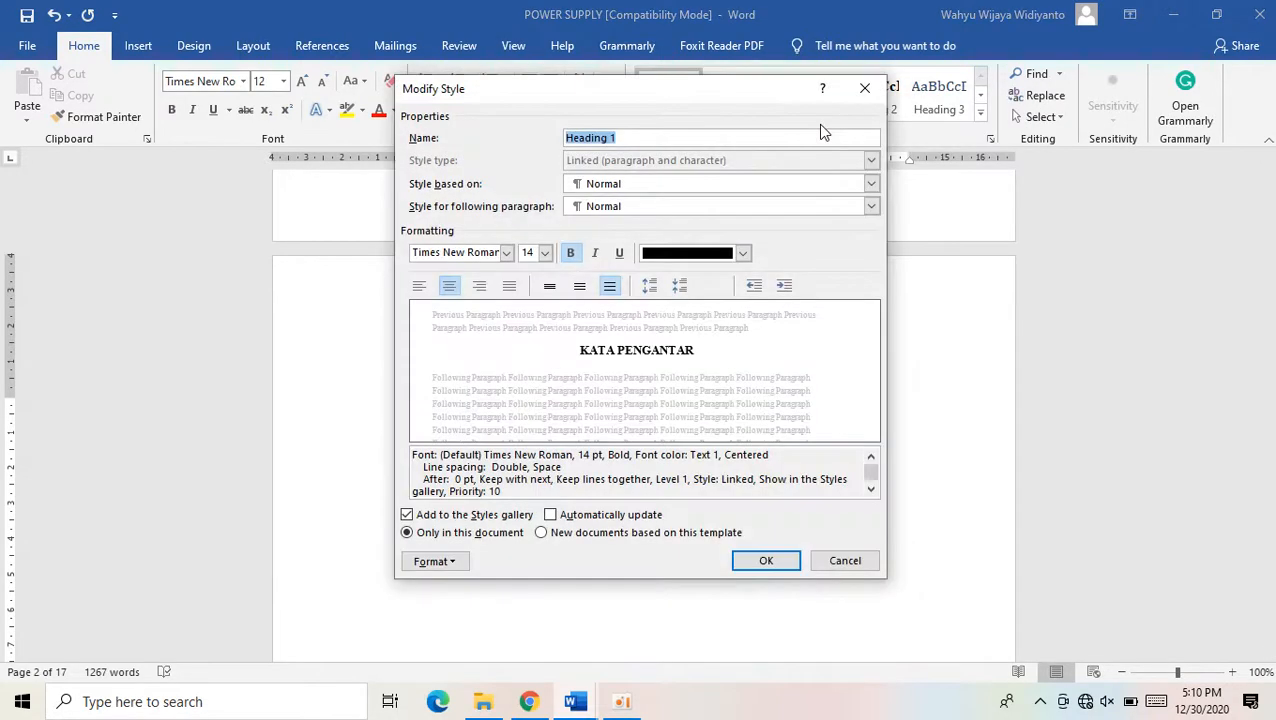
pyautogui.click(507, 253)
pyautogui.click(506, 318)
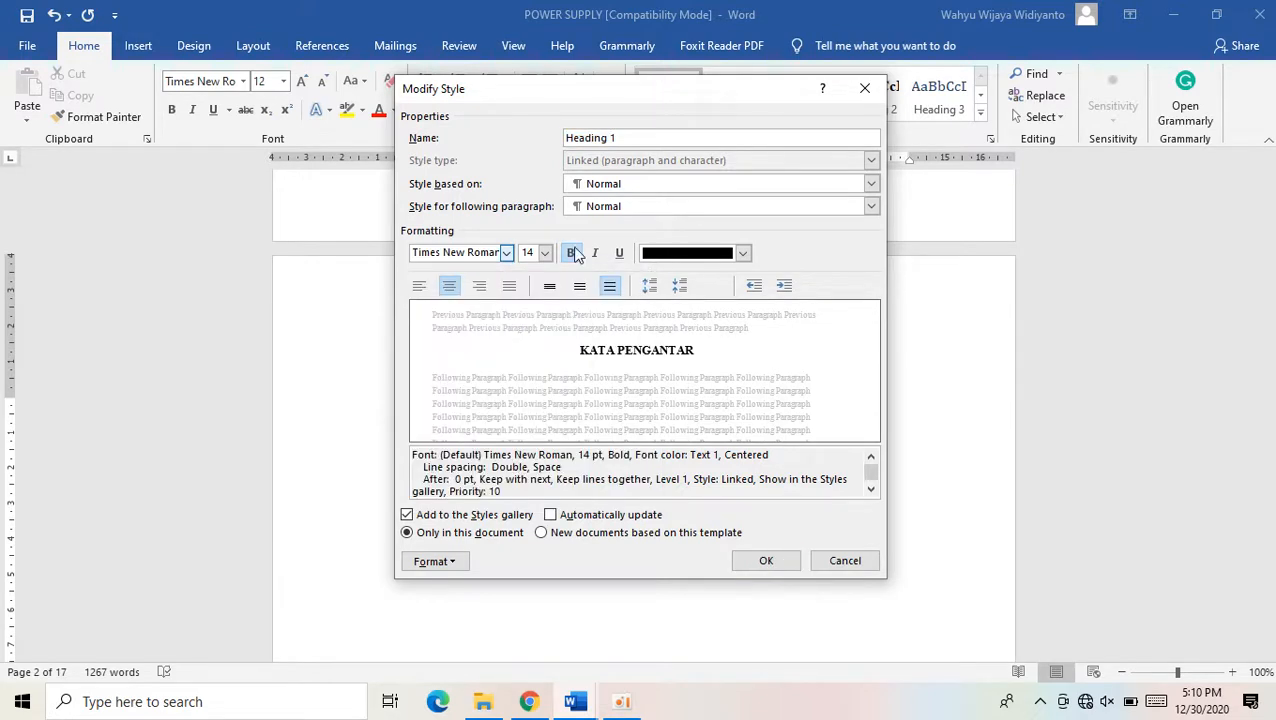
pyautogui.click(545, 253)
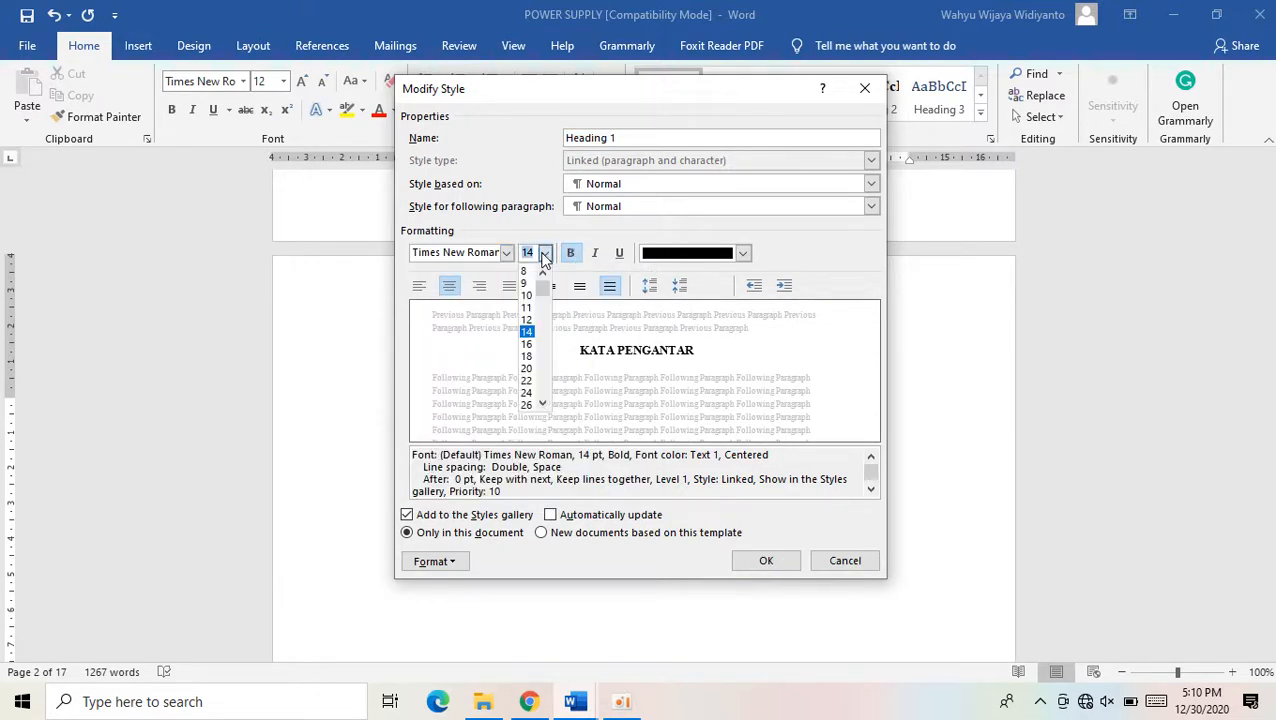
pyautogui.click(536, 331)
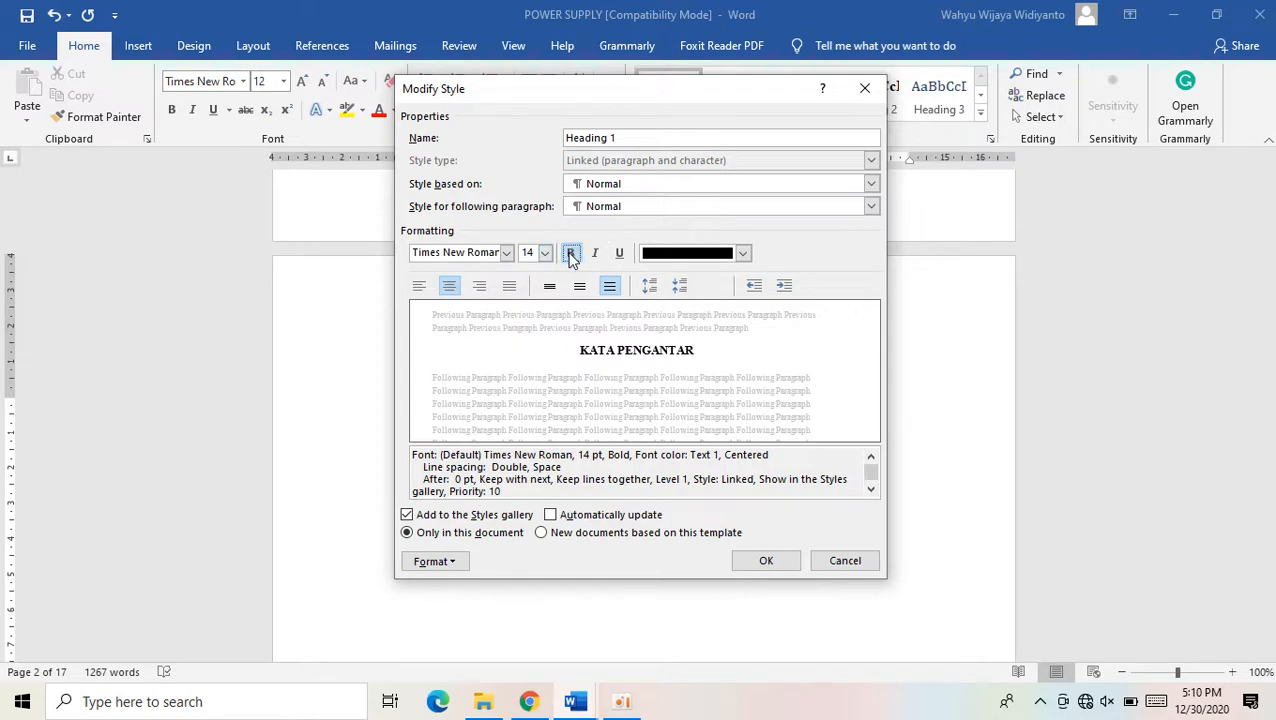
pyautogui.click(571, 253)
pyautogui.click(571, 253)
pyautogui.click(743, 253)
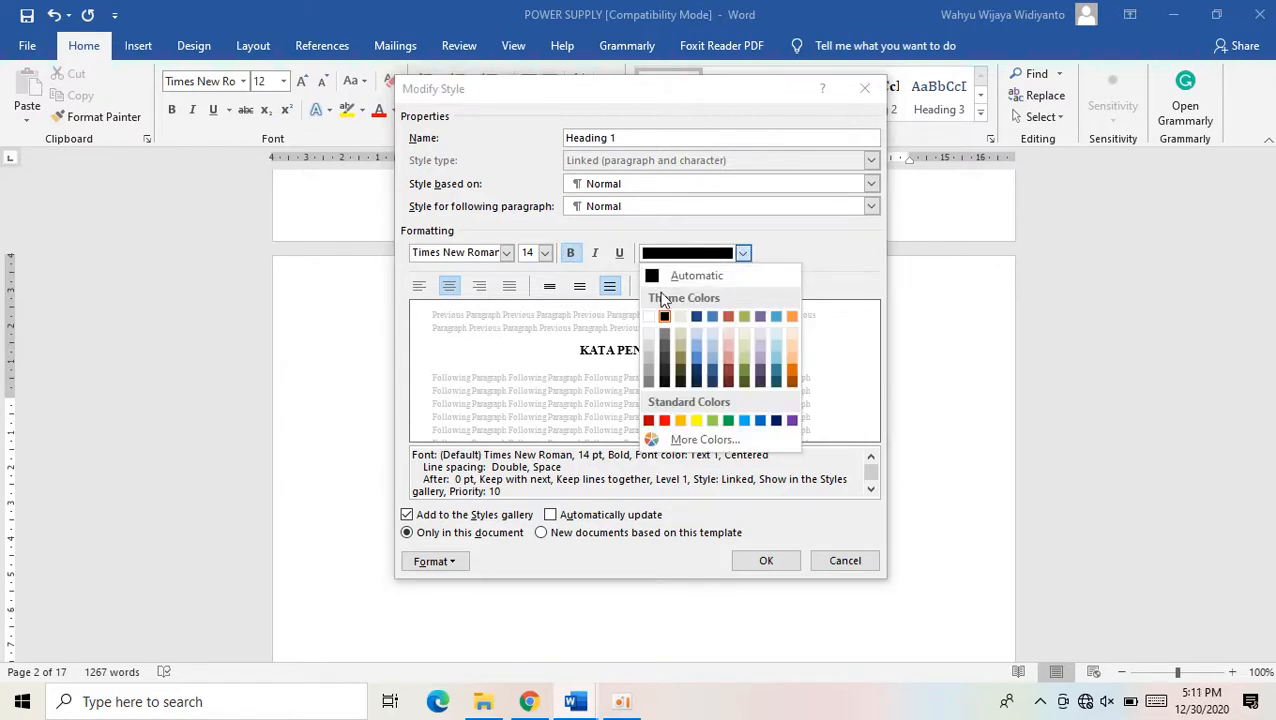
pyautogui.click(822, 231)
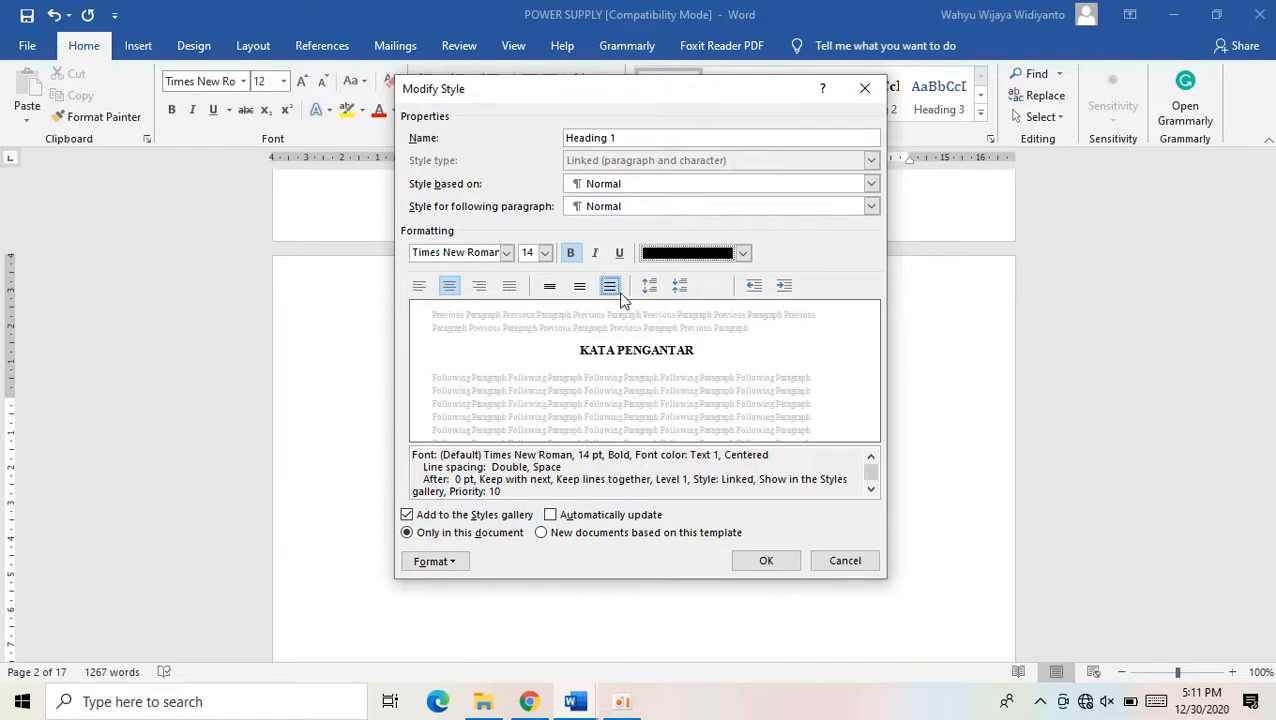
# Check the Heading 1 style's paragraph alignment and line spacing, and accept the style settings
pyautogui.click(462, 562)
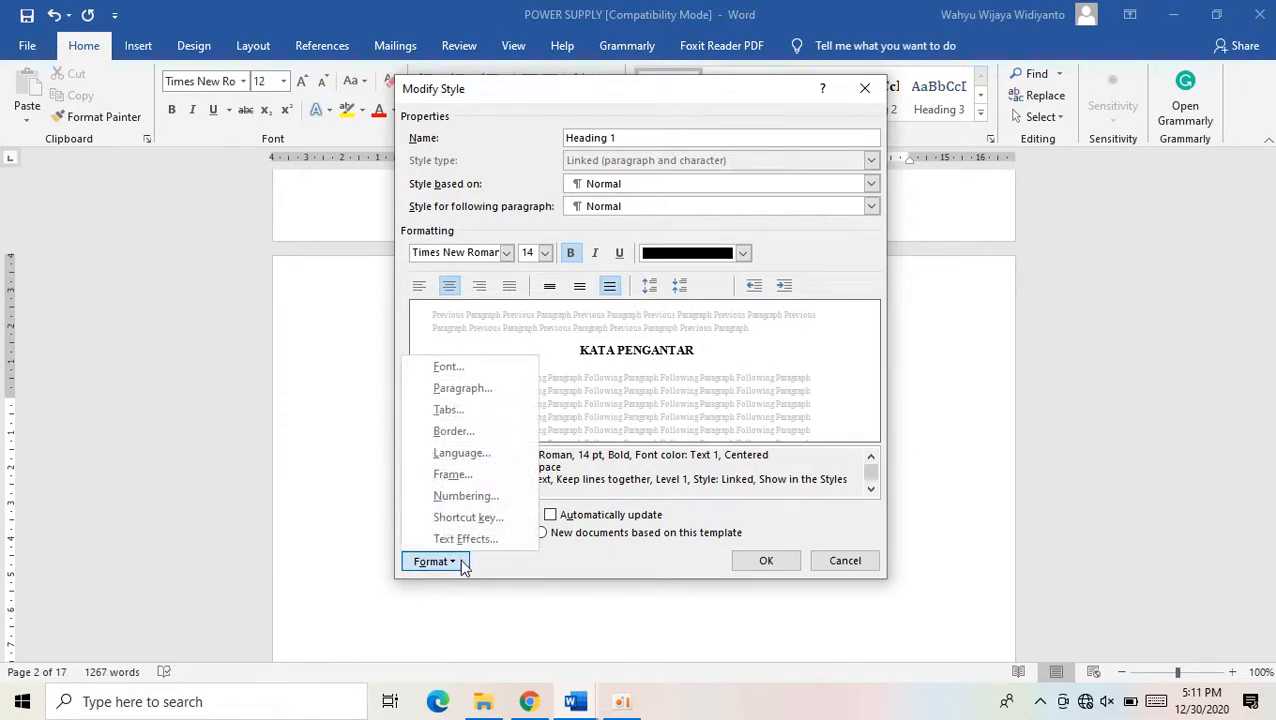
pyautogui.click(484, 396)
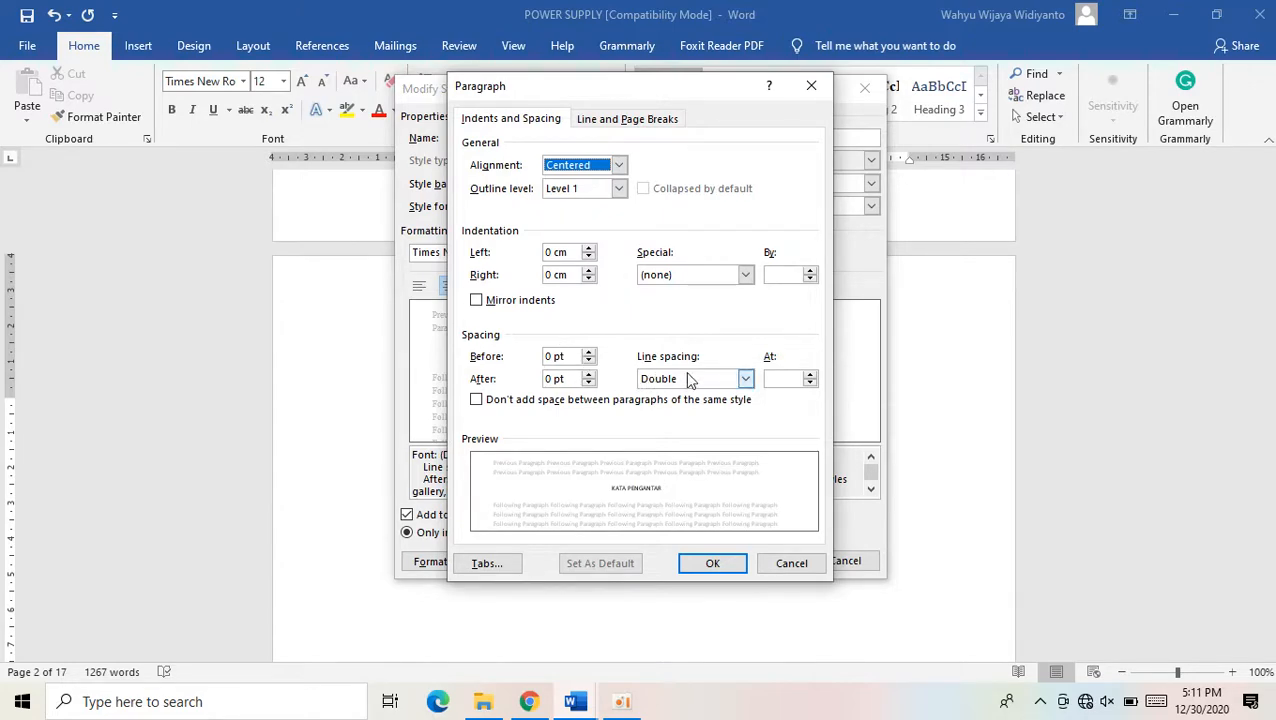
pyautogui.click(712, 566)
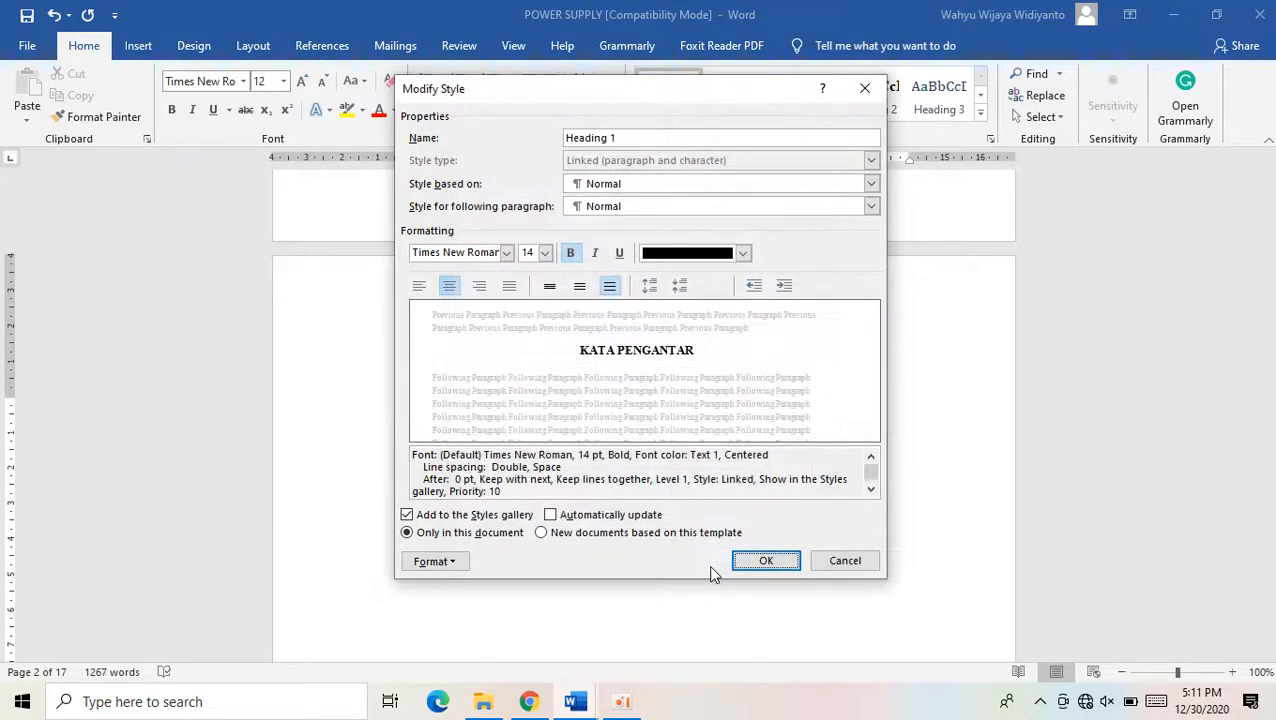
pyautogui.click(762, 563)
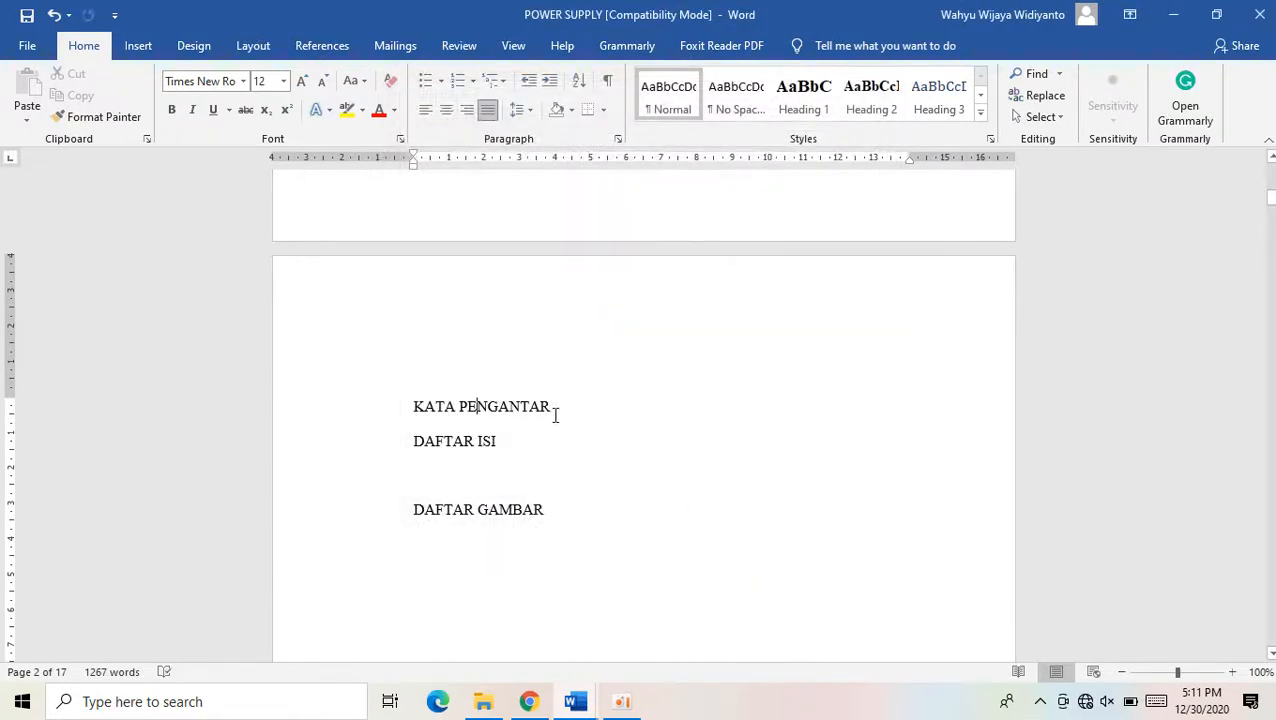
# Apply the Heading 1 style to the KATA PENGANTAR, DAFTAR ISI and DAFTAR GAMBAR titles
pyautogui.tripleClick(493, 407)
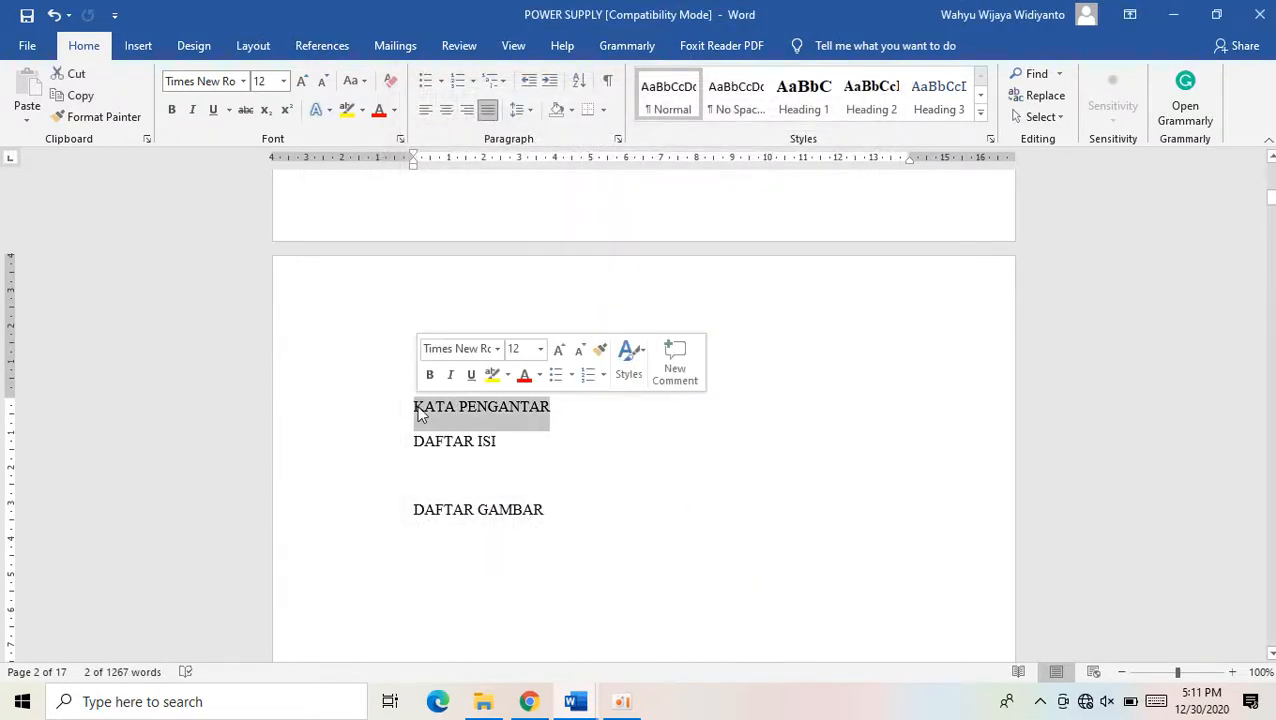
pyautogui.click(820, 112)
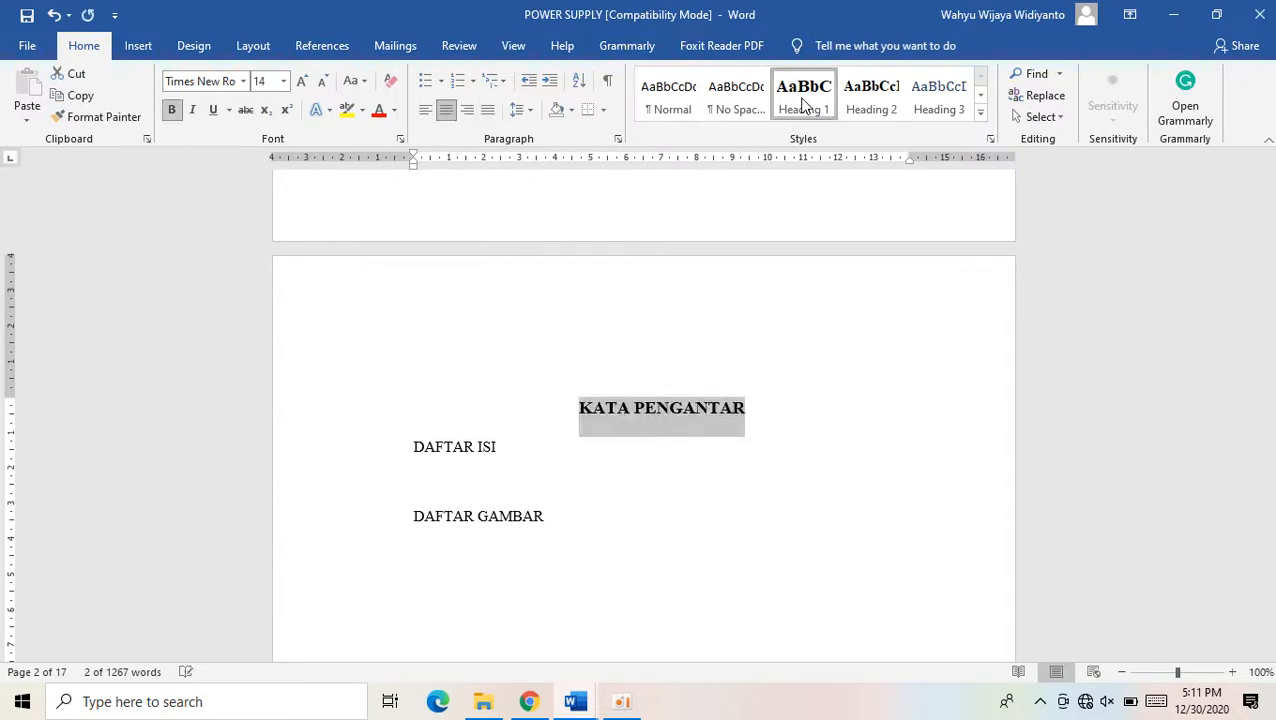
pyautogui.tripleClick(495, 447)
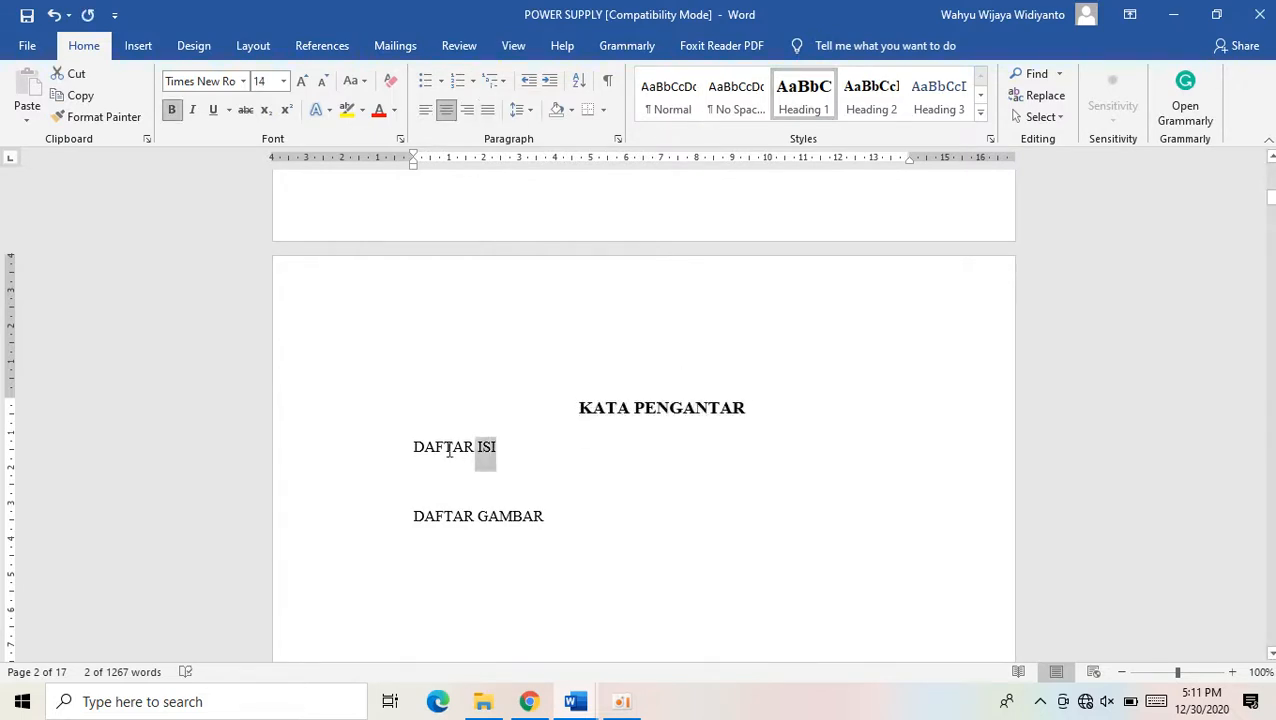
pyautogui.click(813, 103)
pyautogui.moveTo(555, 521); pyautogui.dragTo(447, 521)
pyautogui.click(800, 103)
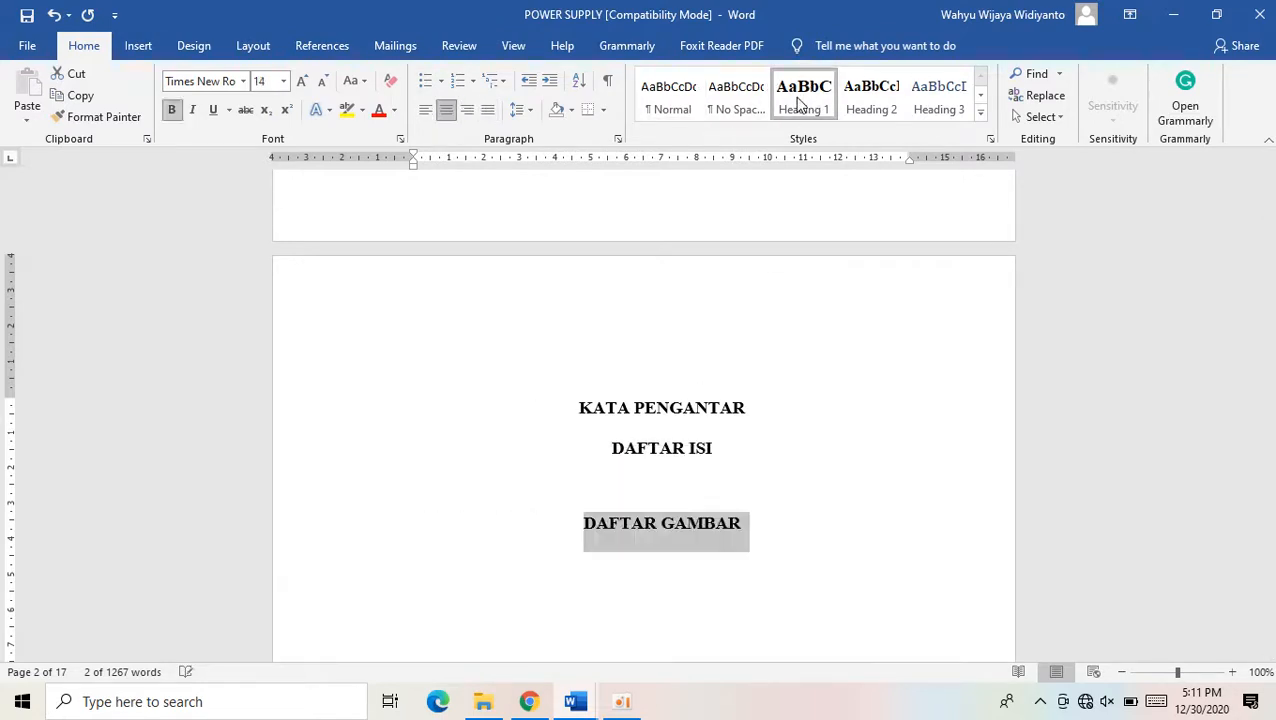
# Insert page breaks before DAFTAR ISI and DAFTAR GAMBAR so each title starts on its own page
pyautogui.click(612, 448)
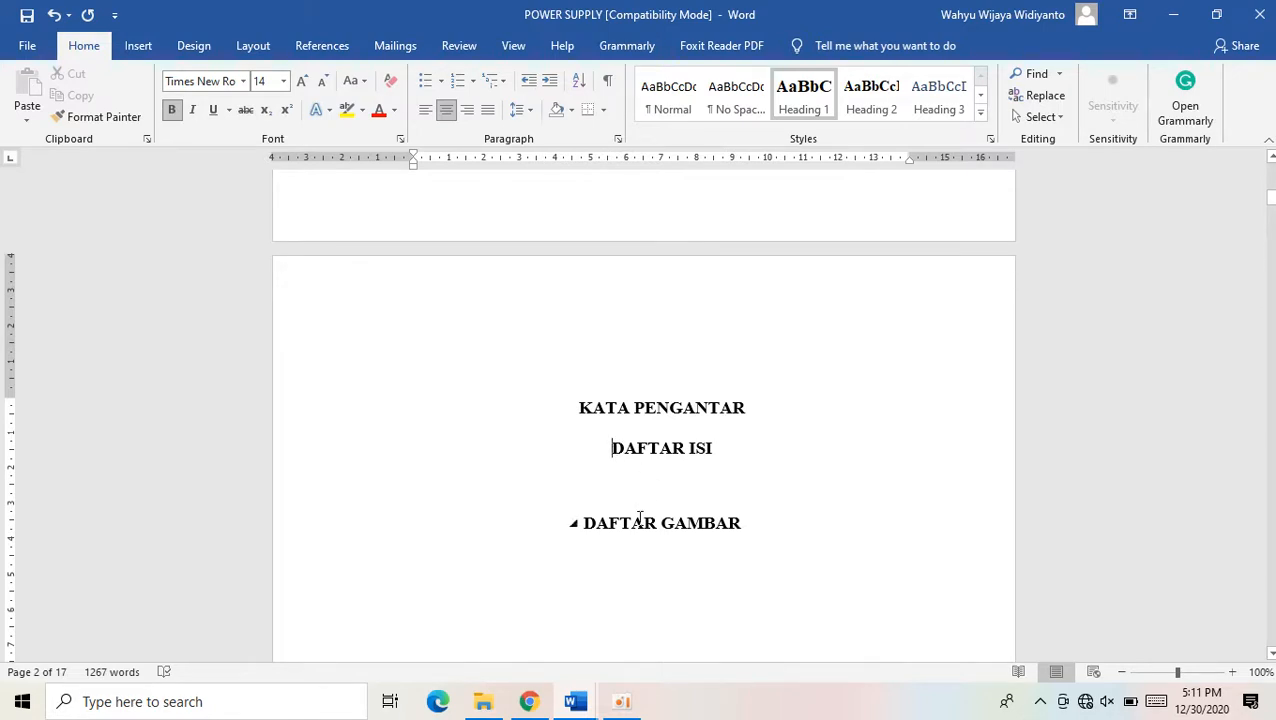
pyautogui.hotkey('ctrl', 'Return')
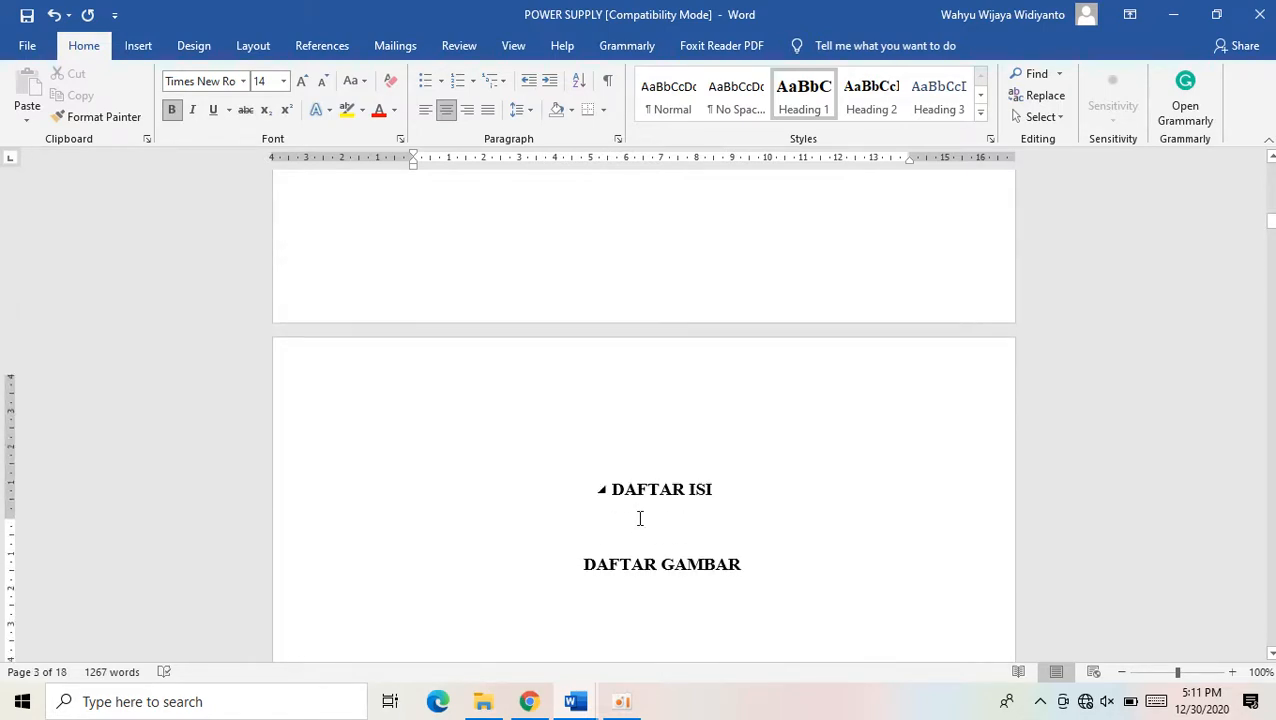
pyautogui.scroll(5, 640, 518)
pyautogui.scroll(5, 638, 521)
pyautogui.scroll(-10, 639, 519)
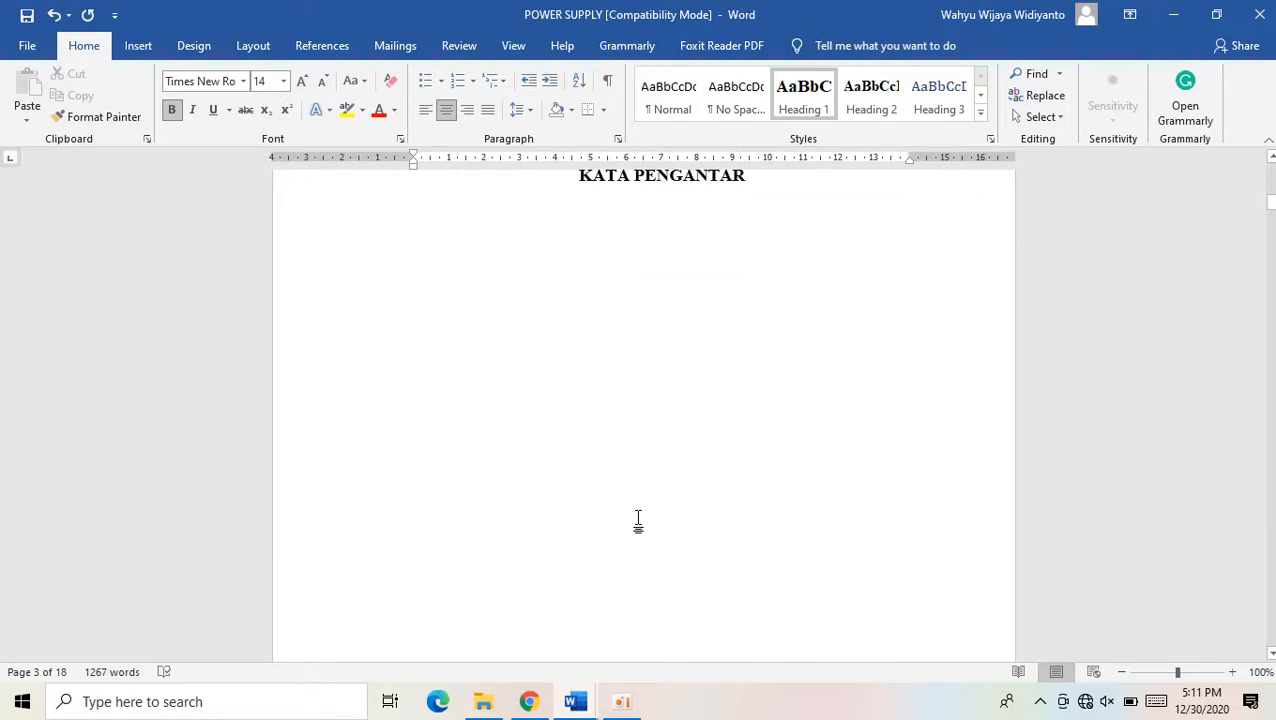
pyautogui.scroll(-4, 640, 518)
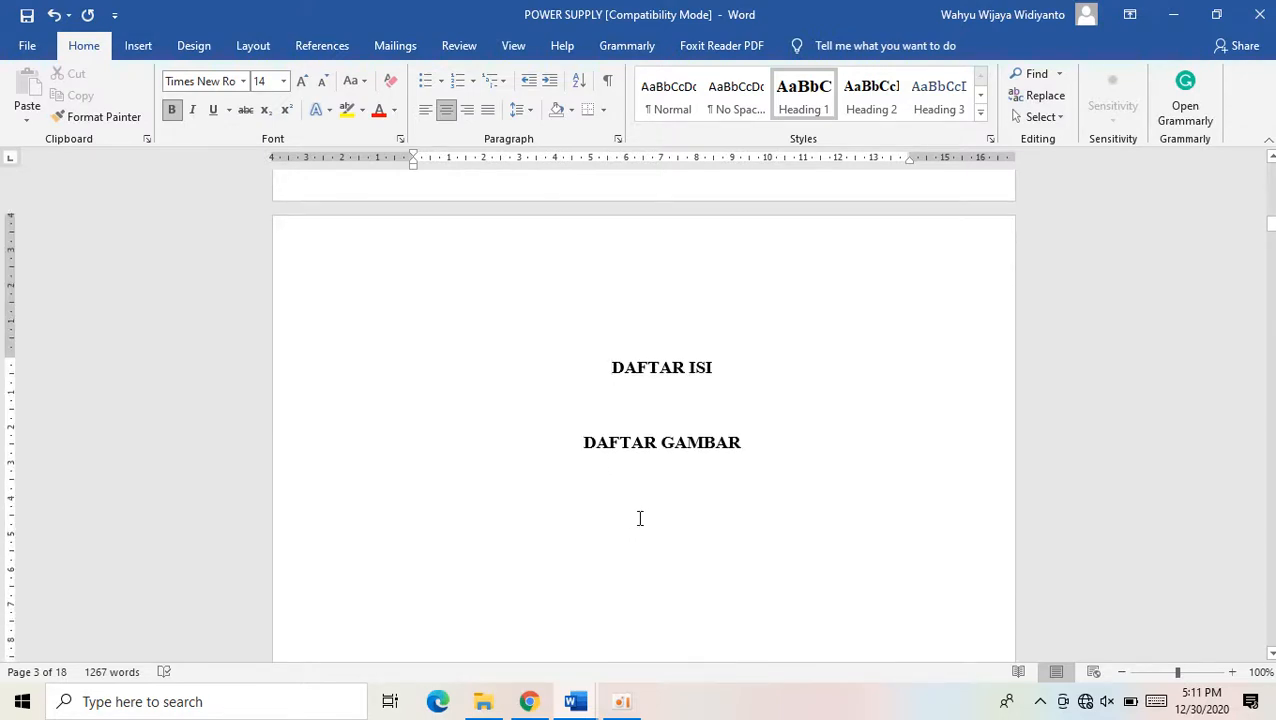
pyautogui.click(585, 444)
pyautogui.hotkey('ctrl', 'Return')
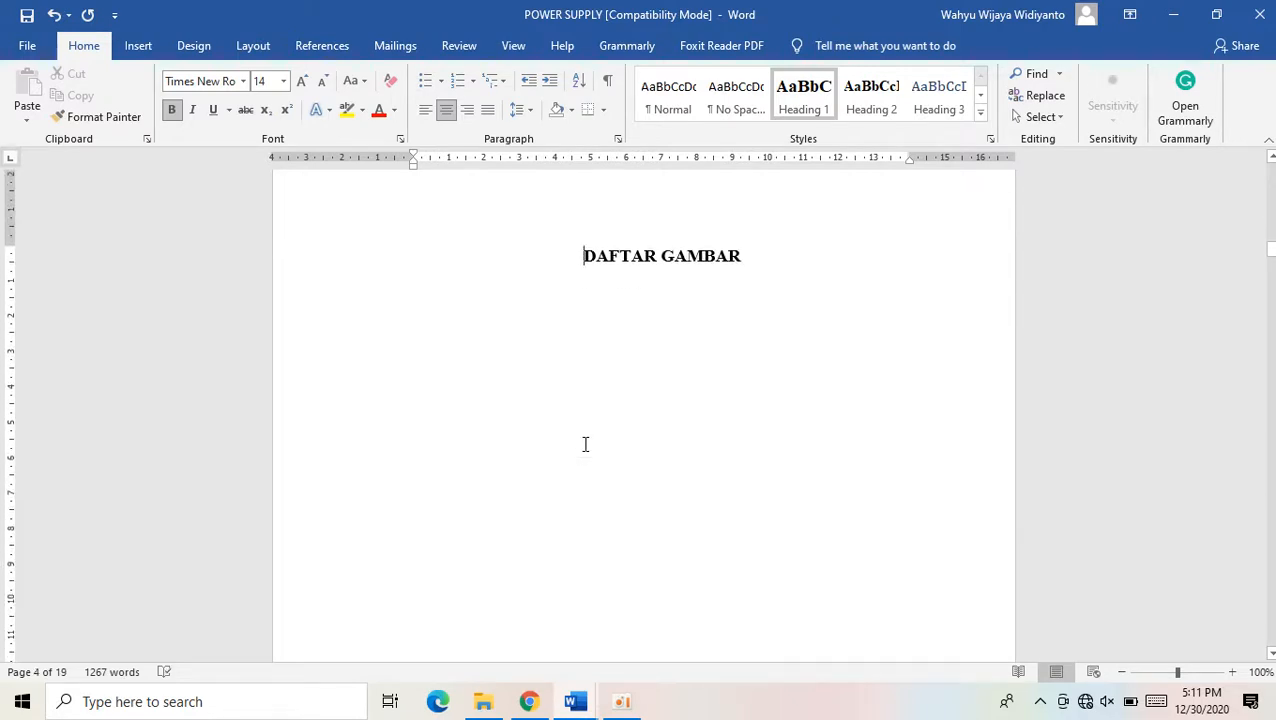
# Insert a page break before the "BAB I PENDAHULUAN" chapter title so the chapter starts on a new page
pyautogui.scroll(-9, 585, 444)
pyautogui.scroll(9, 585, 444)
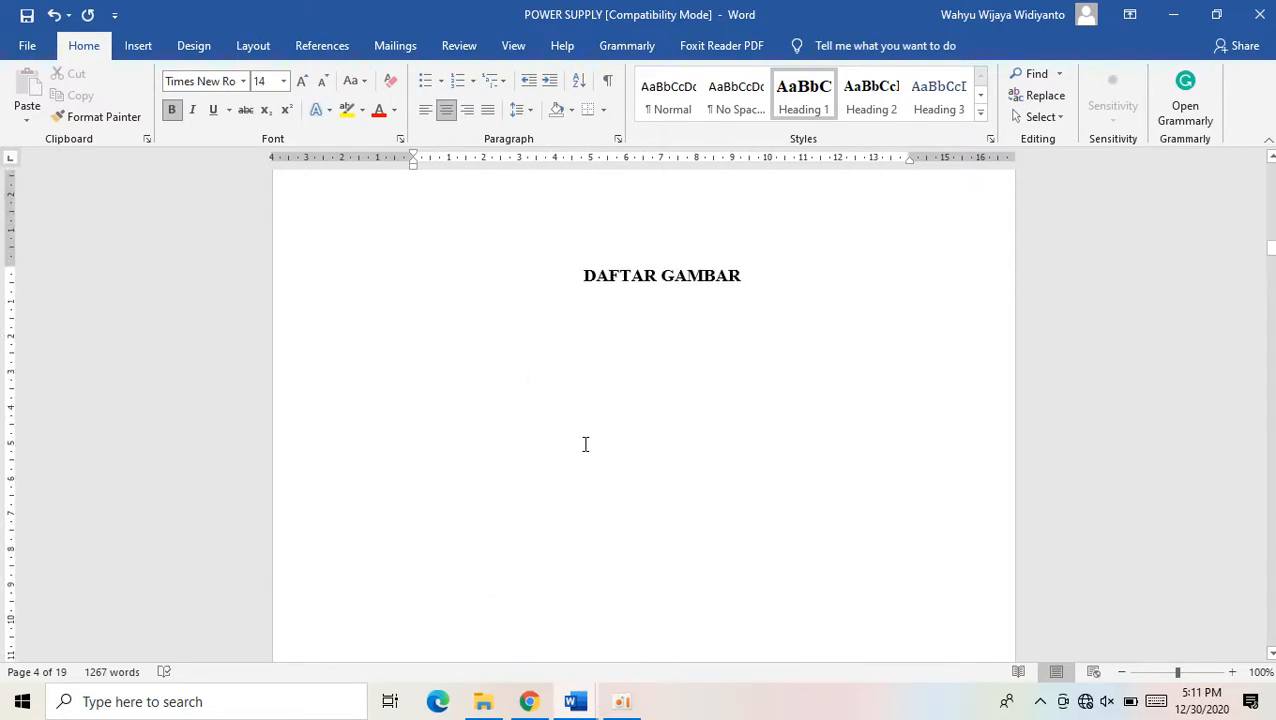
pyautogui.scroll(-9, 585, 444)
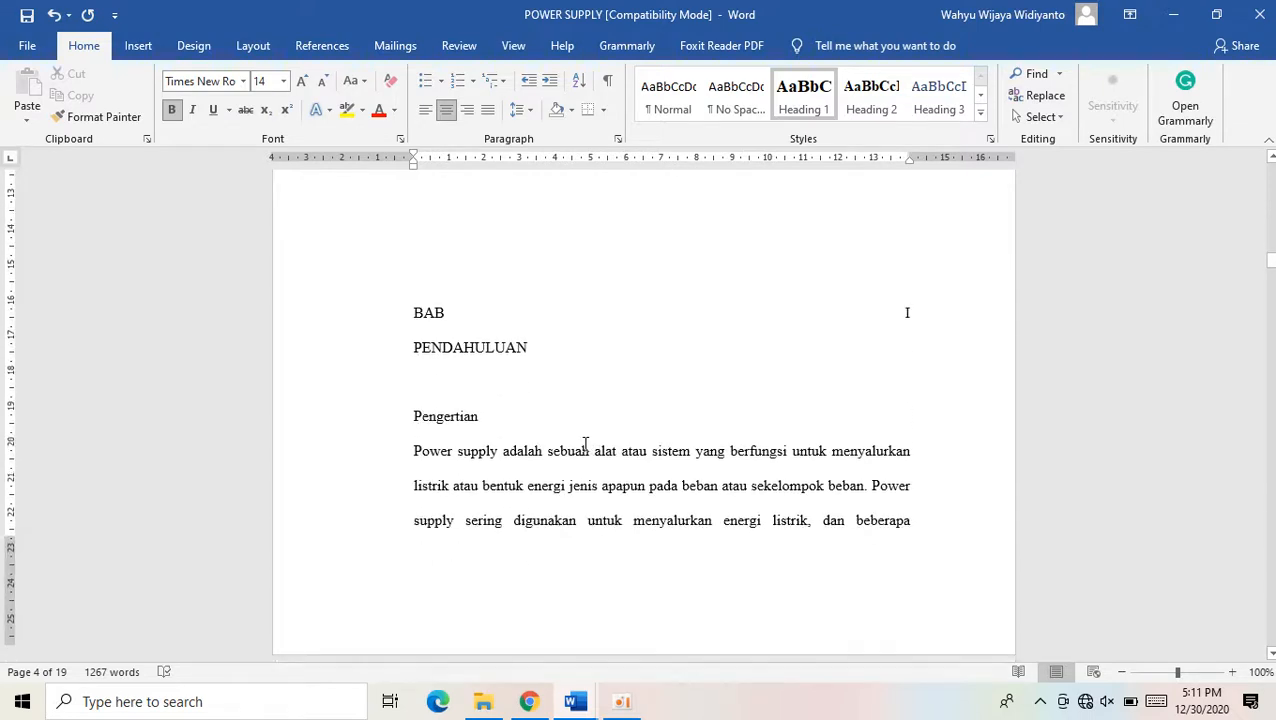
pyautogui.click(413, 300)
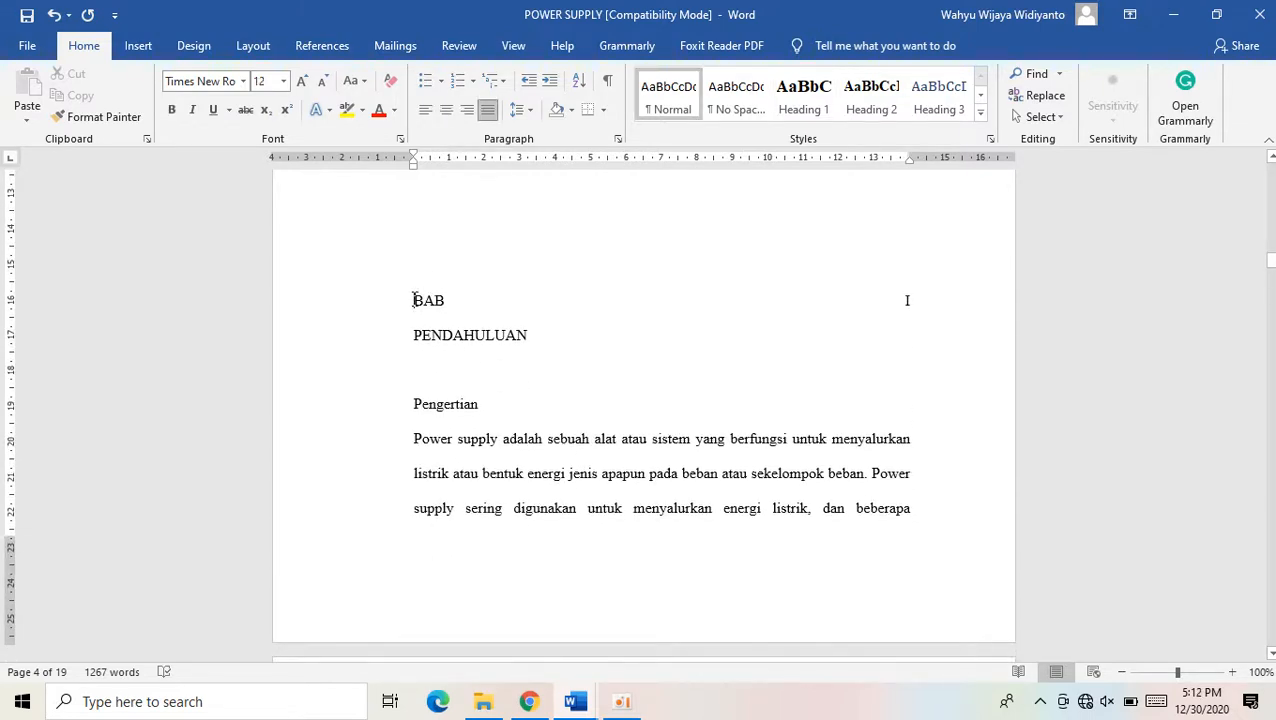
pyautogui.hotkey('ctrl', 'Return')
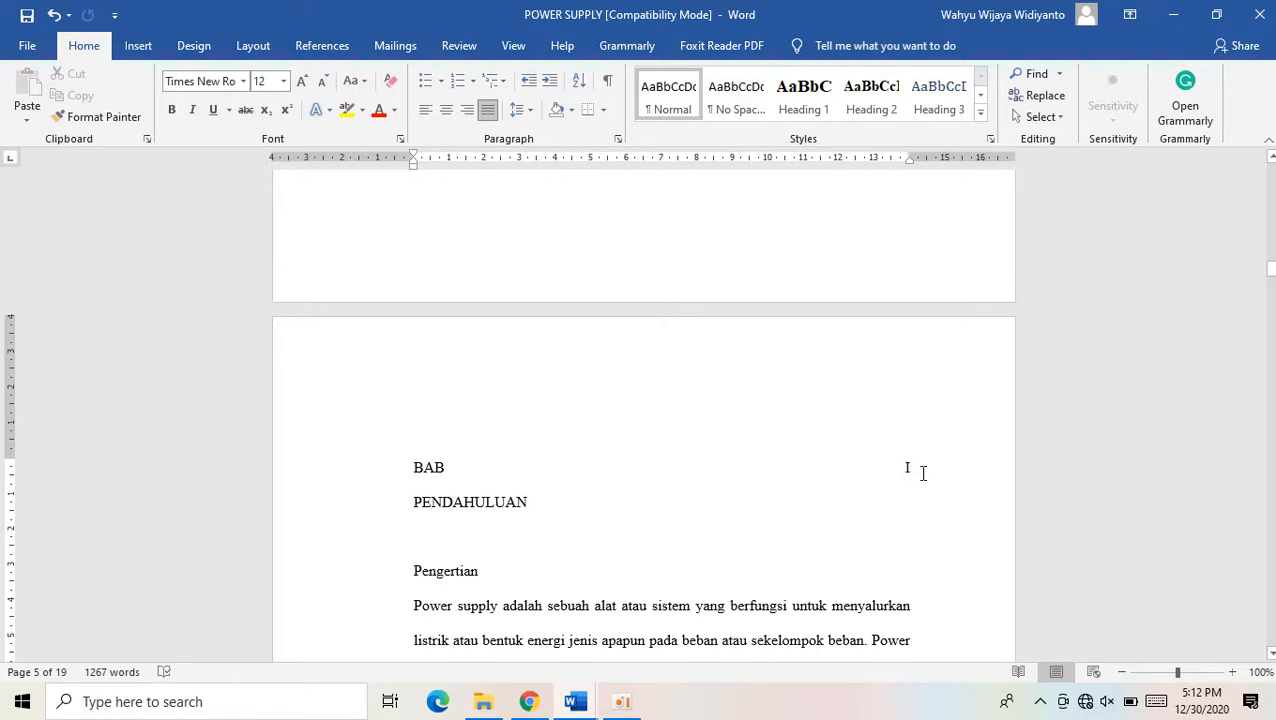
# Join "BAB I" and "PENDAHULUAN" into a single line and apply the Heading 1 style to it
pyautogui.click(923, 473)
pyautogui.press('Delete')
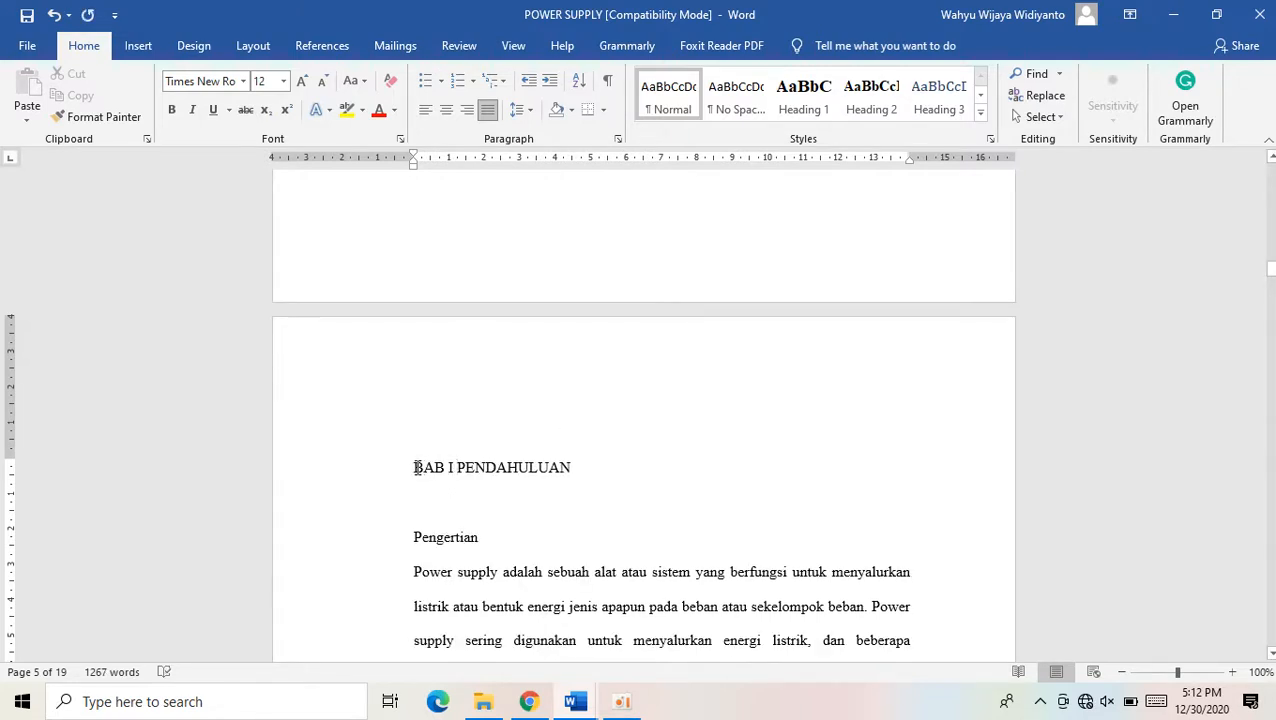
pyautogui.moveTo(416, 467); pyautogui.dragTo(521, 481)
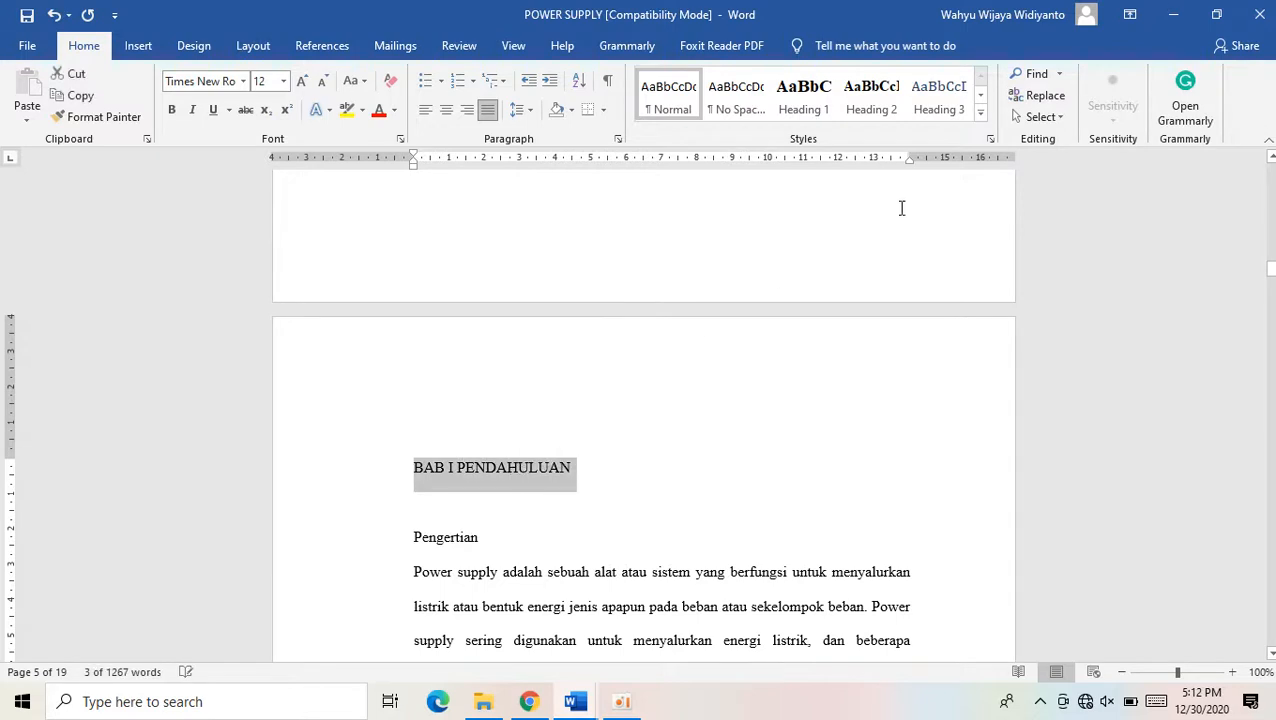
pyautogui.click(818, 112)
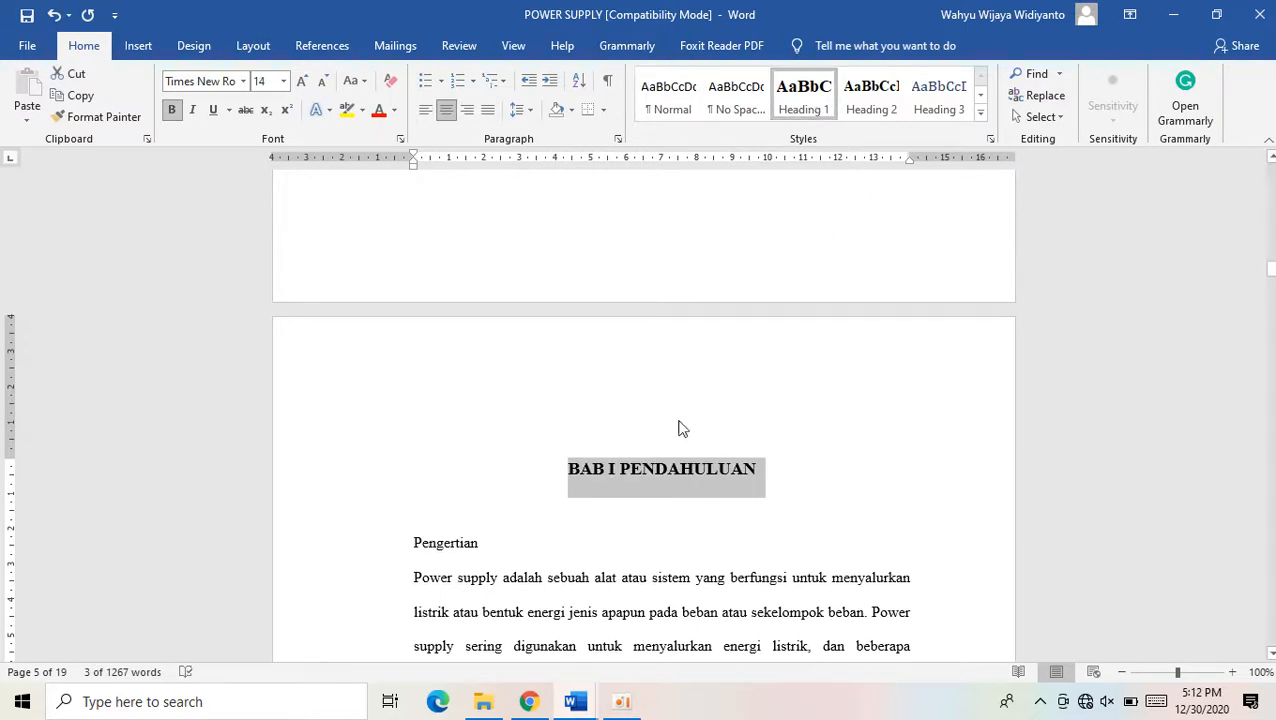
# Split the "BAB I PENDAHULUAN" chapter title into two lines, with PENDAHULUAN below BAB I
pyautogui.click(621, 468)
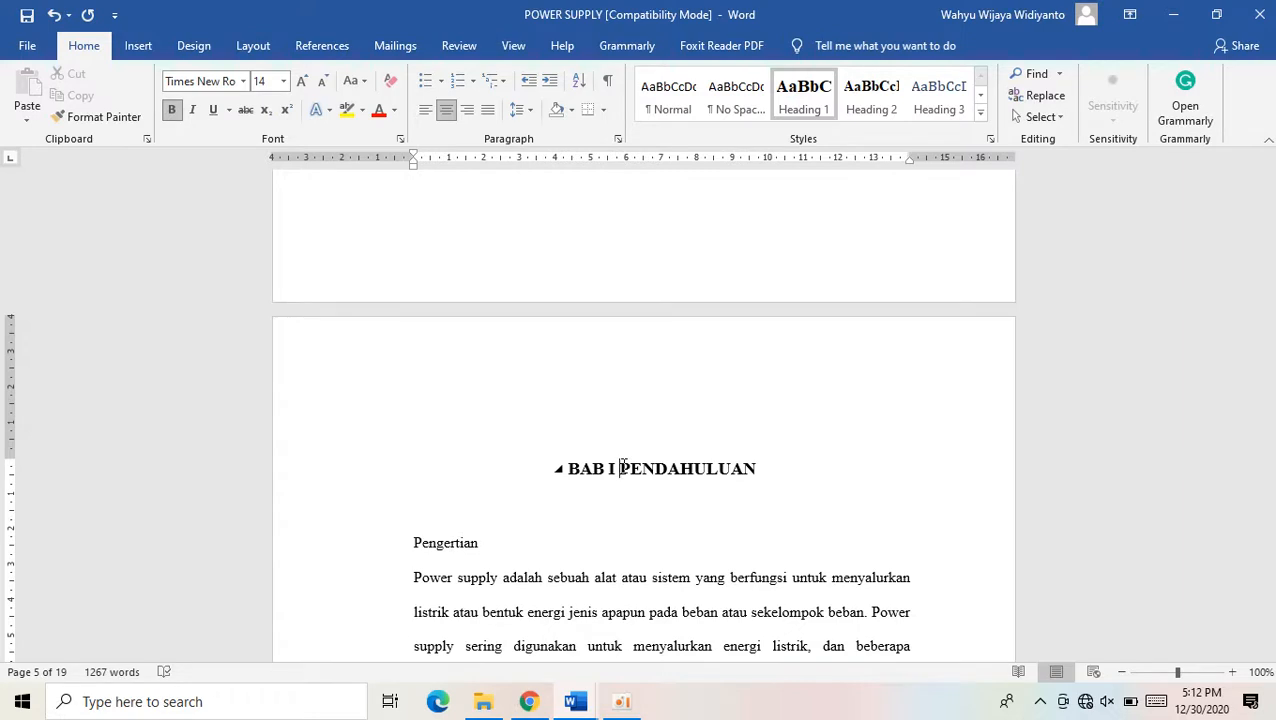
pyautogui.press('Return')
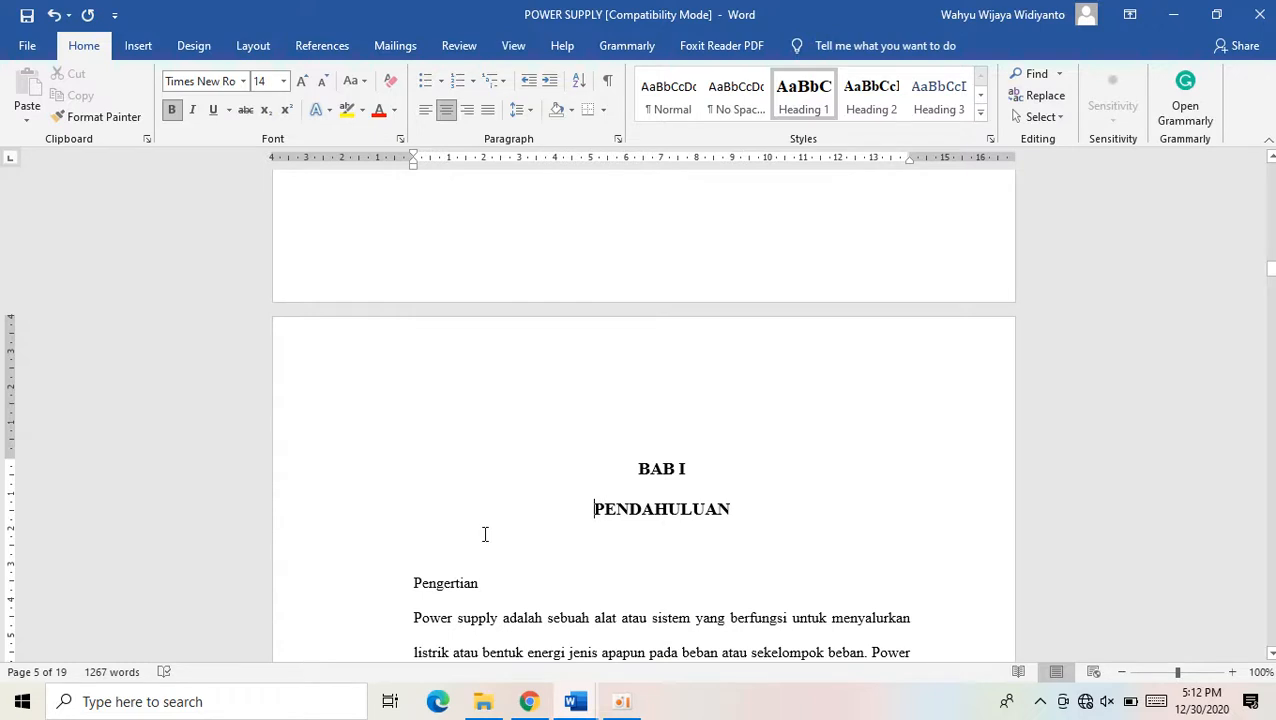
pyautogui.scroll(-2, 434, 579)
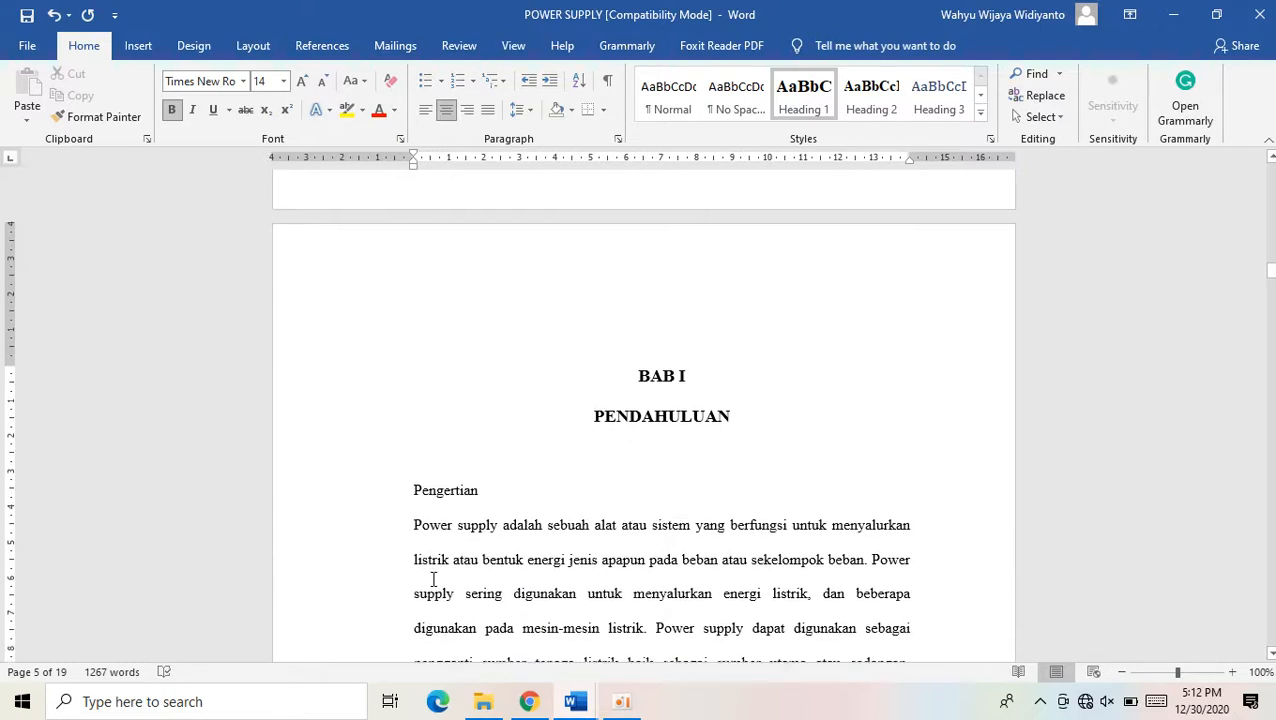
pyautogui.click(411, 488)
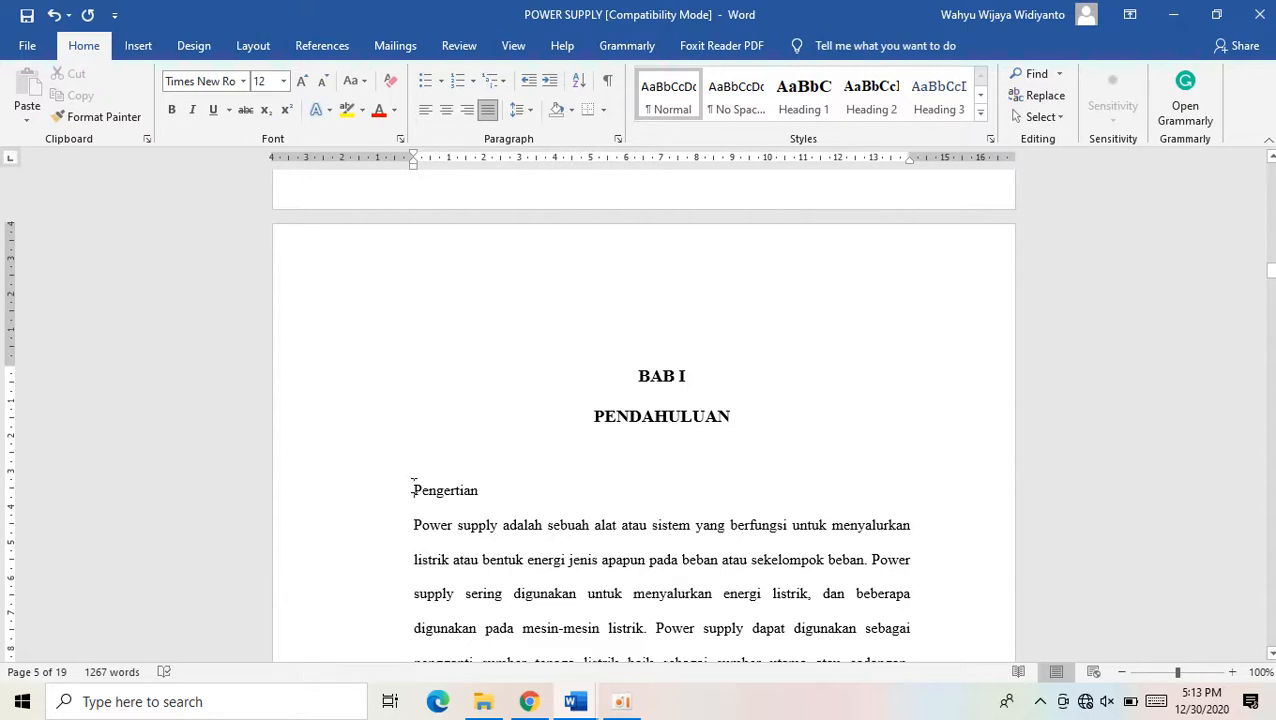
# Open Notepad over the document and list A, B and C on separate lines
pyautogui.click(319, 709)
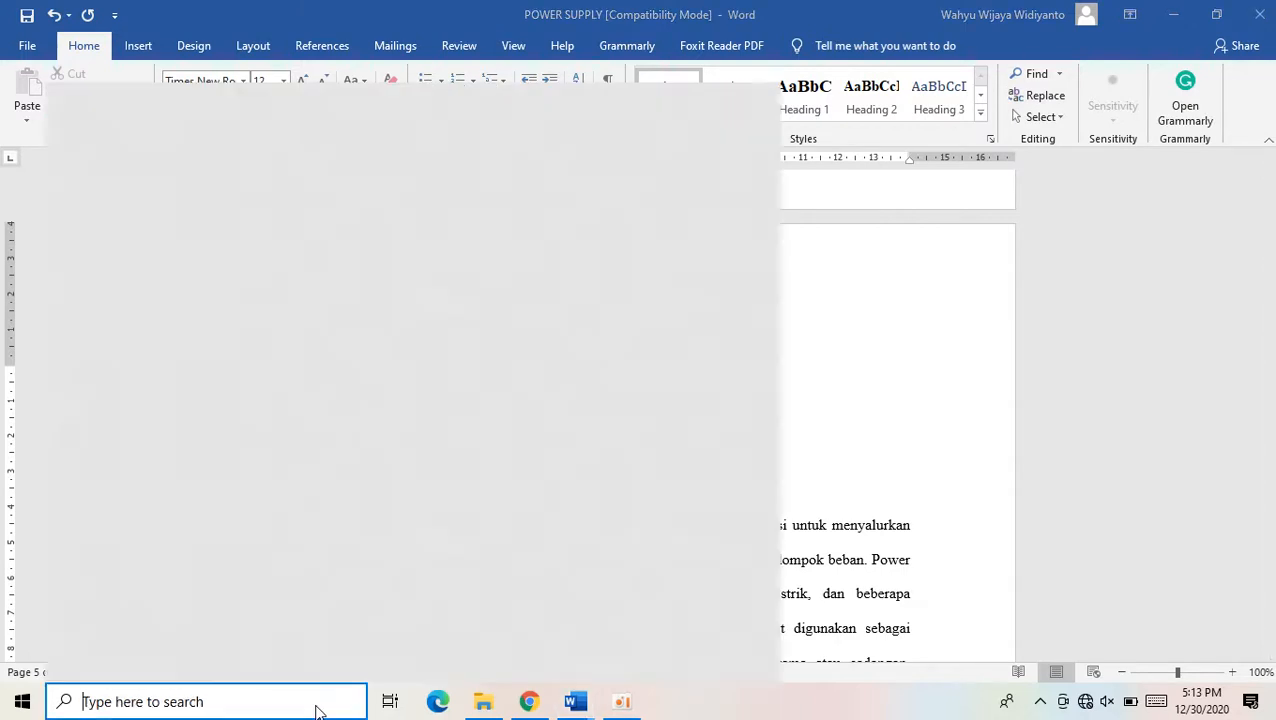
pyautogui.write('notw')
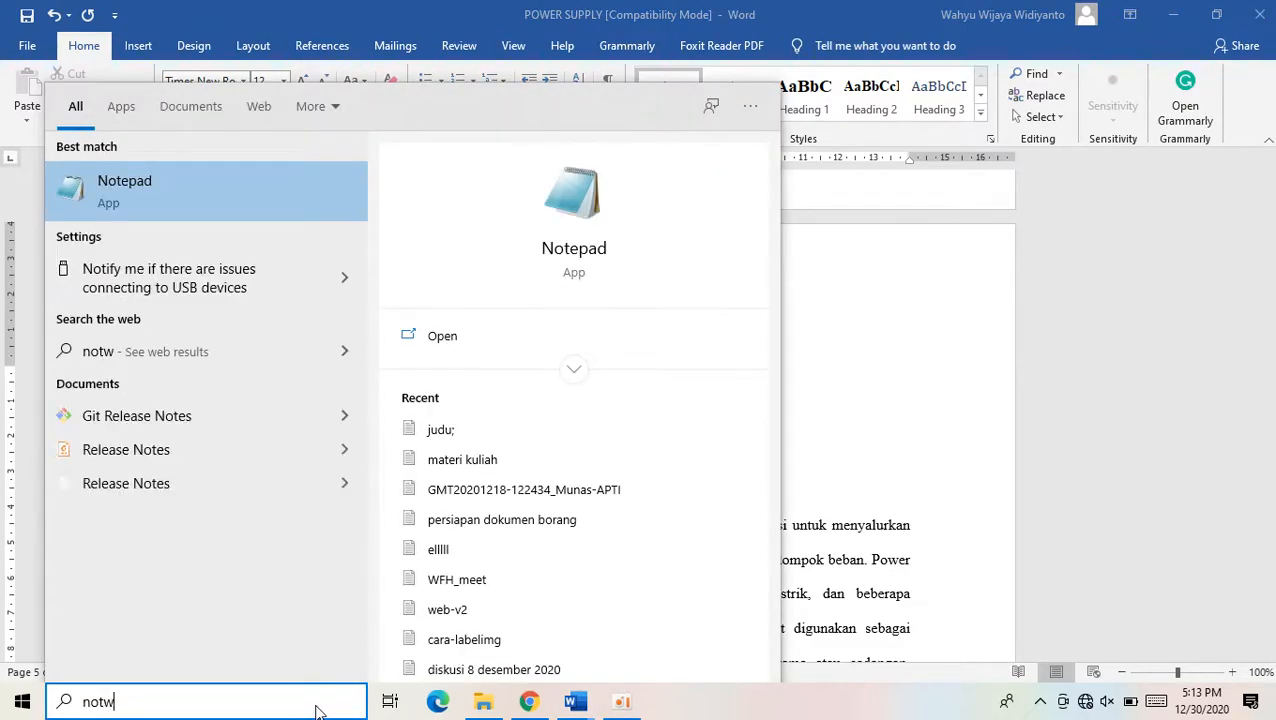
pyautogui.click(578, 250)
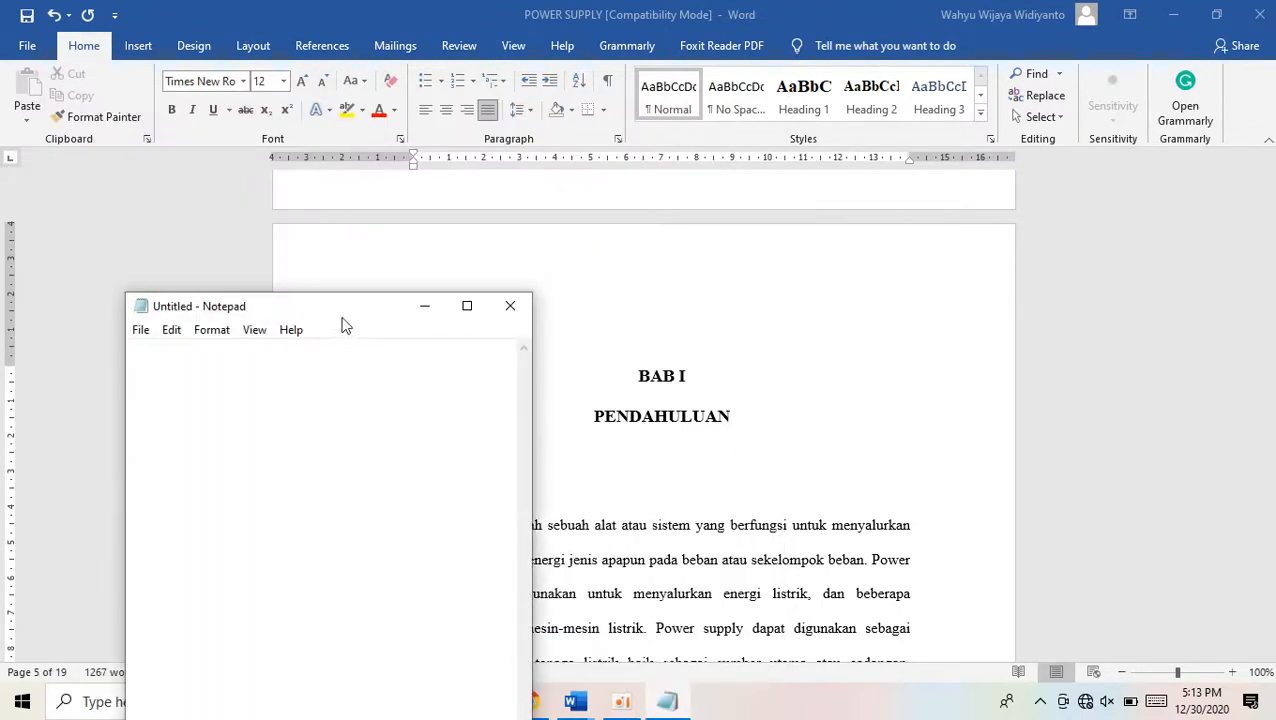
pyautogui.moveTo(341, 318); pyautogui.dragTo(514, 252)
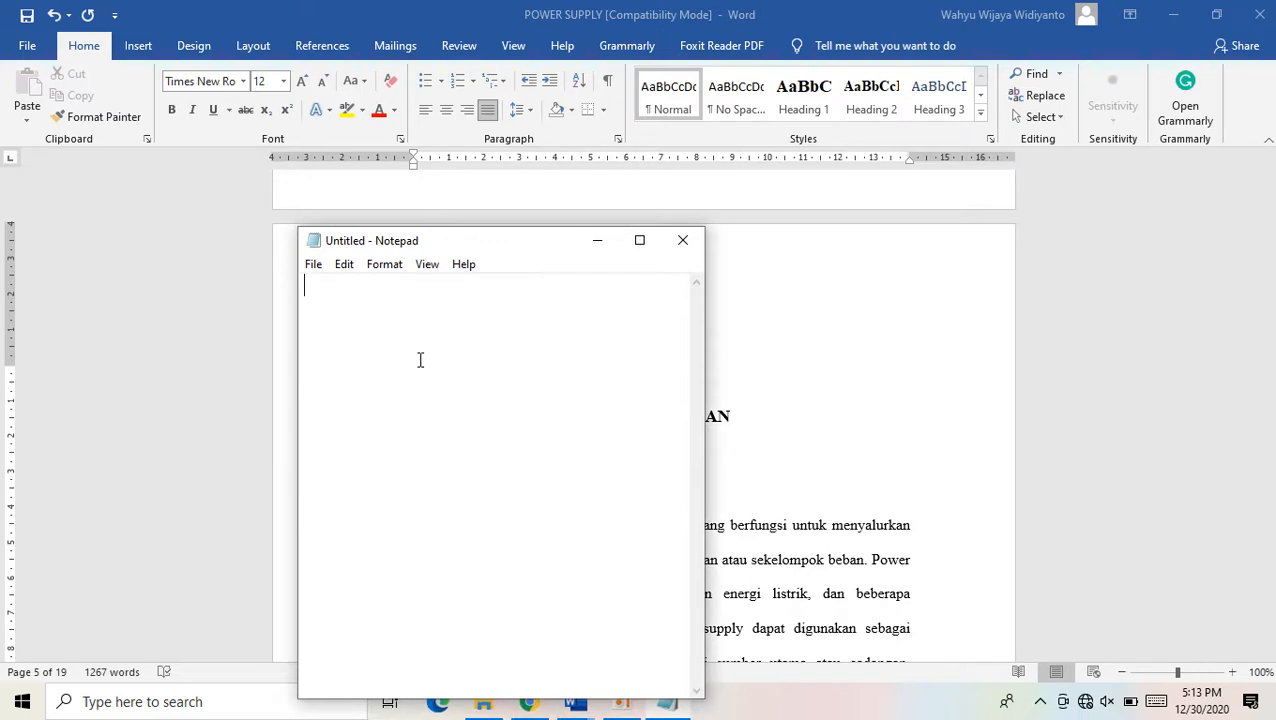
pyautogui.write('A ')
pyautogui.write('B ')
pyautogui.write('C')
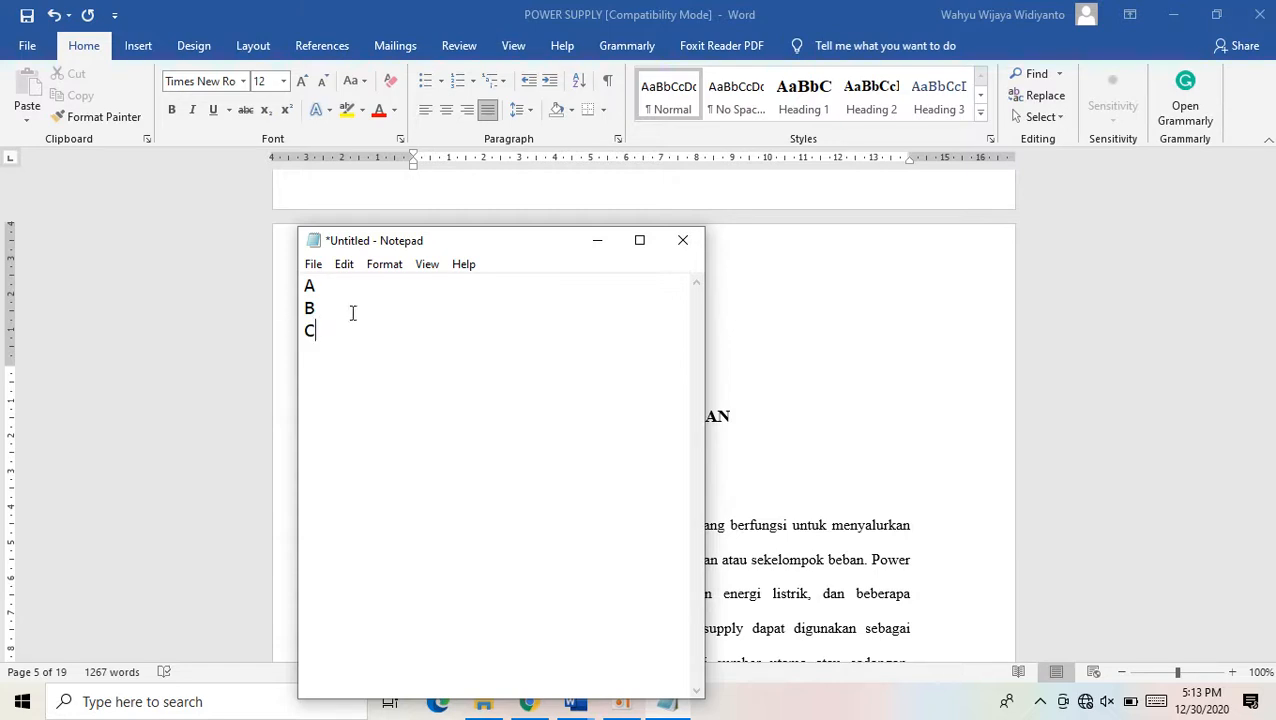
# Insert the nested numbering levels 1, a, 1), a) and - beneath A, each indented one space further than the previous one
pyautogui.click(320, 289)
pyautogui.press('Return')
pyautogui.write('1')
pyautogui.press('Return')
pyautogui.write('a')
pyautogui.press('Return')
pyautogui.write('1)')
pyautogui.press('Return')
pyautogui.write('a)')
pyautogui.press('Return')
pyautogui.write('-')
pyautogui.press('Return')
pyautogui.press('Tab')
pyautogui.press('Tab')
pyautogui.press('BackSpace')
# Look at the bullet library in the Word document, then return to the Notepad numbering sample
pyautogui.click(443, 85)
pyautogui.click(443, 85)
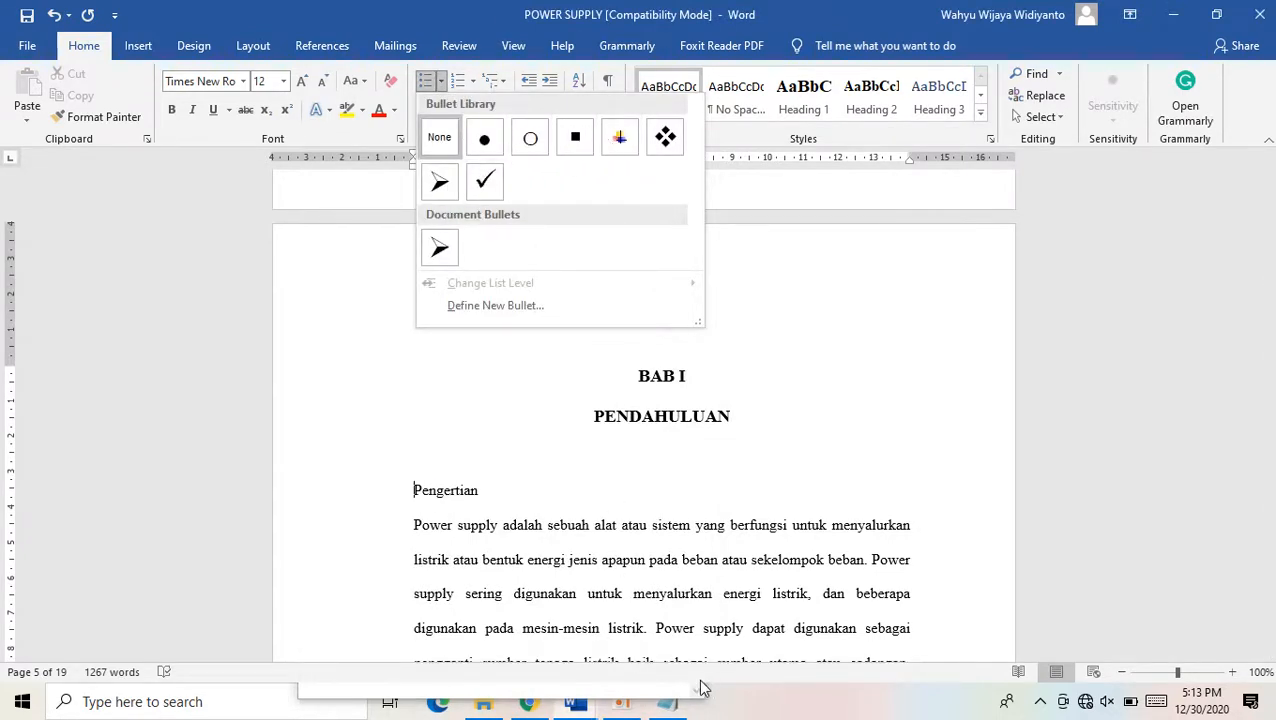
pyautogui.click(805, 408)
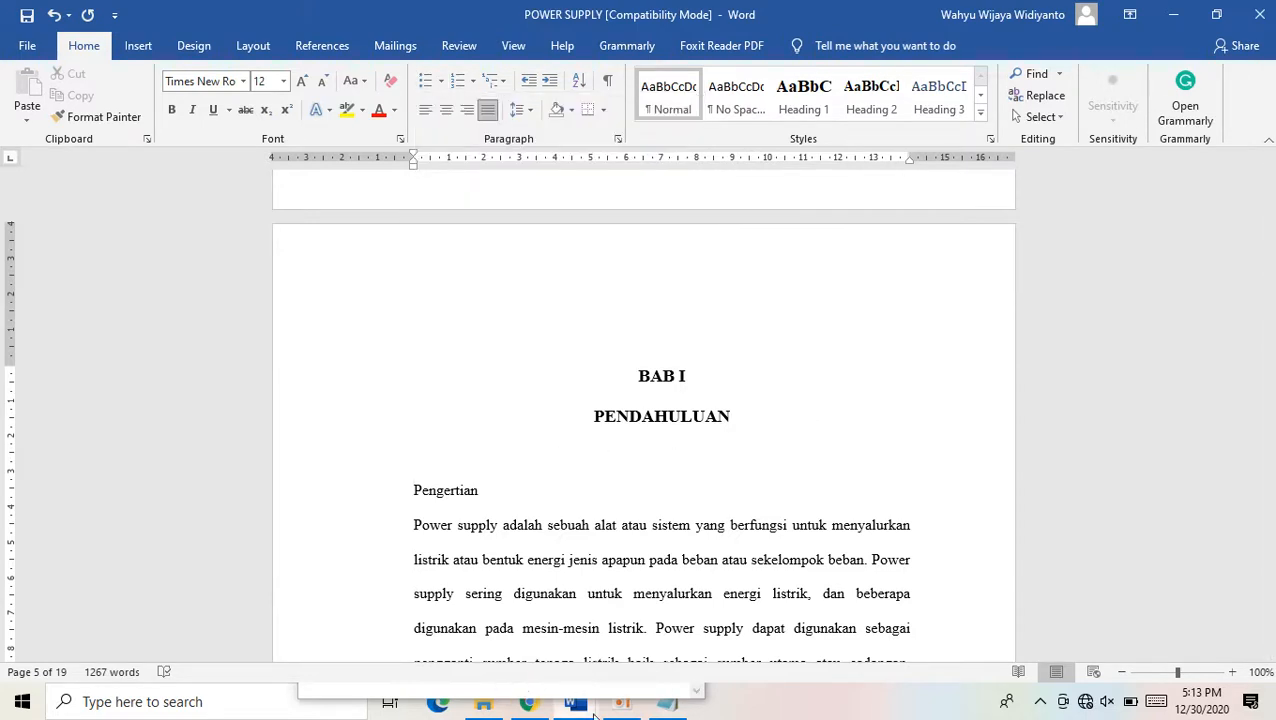
pyautogui.click(659, 710)
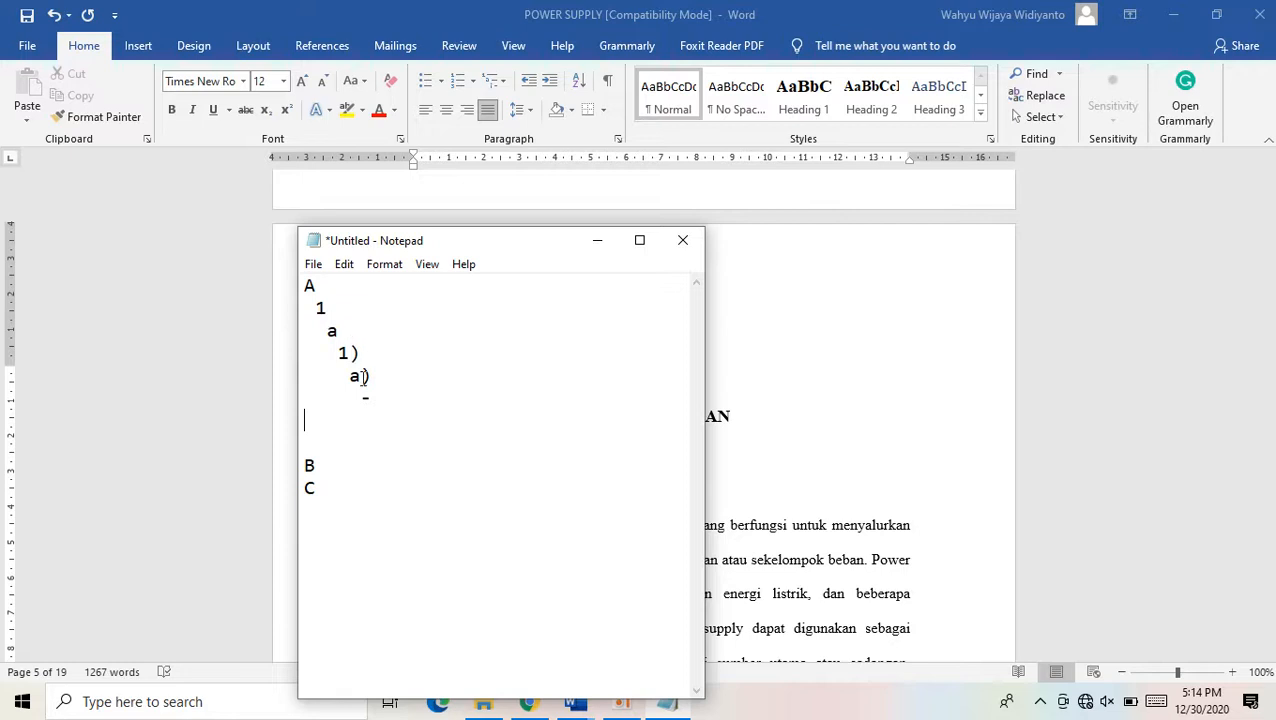
# Add a decimal numbering sample below C, separated by a blank line, with the lines "1.1. xxxx" and "1.2. xxxxxx"
pyautogui.click(321, 504)
pyautogui.press('Return')
pyautogui.press('Return')
pyautogui.write('1.1.')
pyautogui.moveTo(305, 280); pyautogui.dragTo(374, 387)
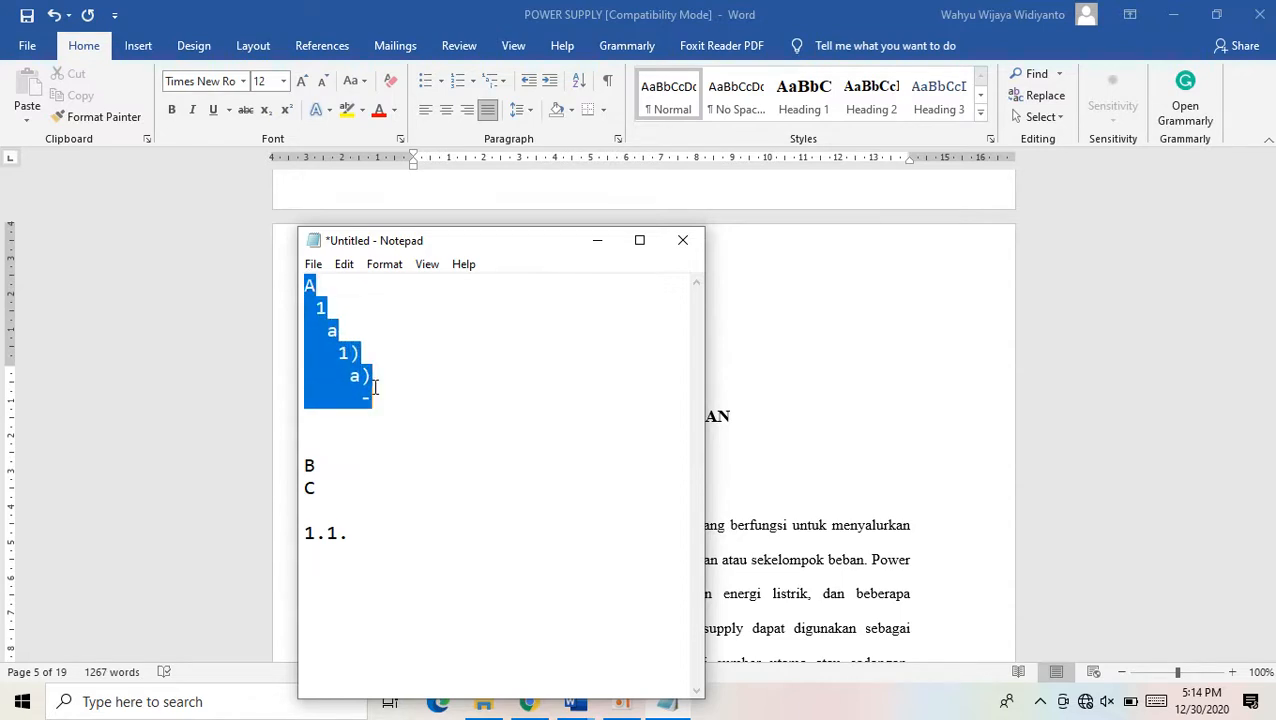
pyautogui.moveTo(304, 533); pyautogui.dragTo(351, 535)
pyautogui.click(370, 532)
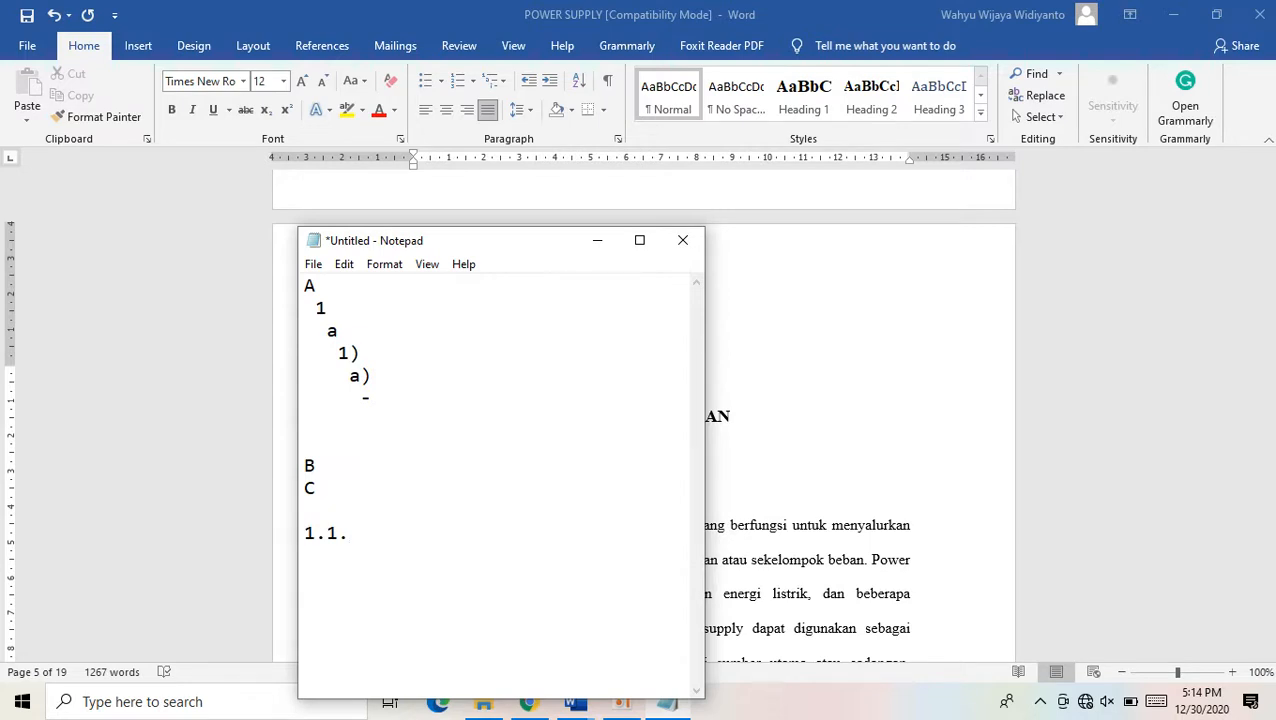
pyautogui.write('xxxx')
pyautogui.press('Return')
pyautogui.write('1.2. xxxxxx')
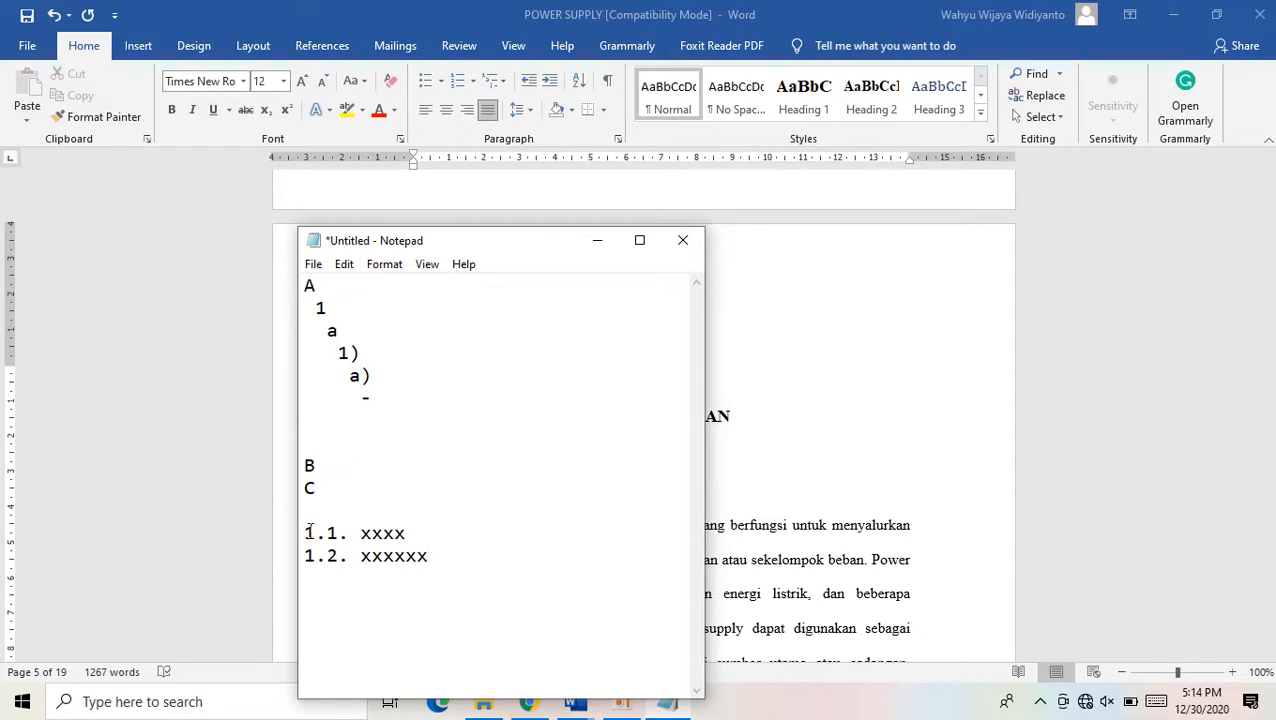
# Add a second chapter sample below with the lines "2.1. xxx" and "2.2. xxx"
pyautogui.moveTo(306, 532); pyautogui.dragTo(341, 535)
pyautogui.click(458, 561)
pyautogui.press('Return')
pyautogui.write('2.1. xxx')
pyautogui.press('Return')
pyautogui.write('2.2.  xxx')
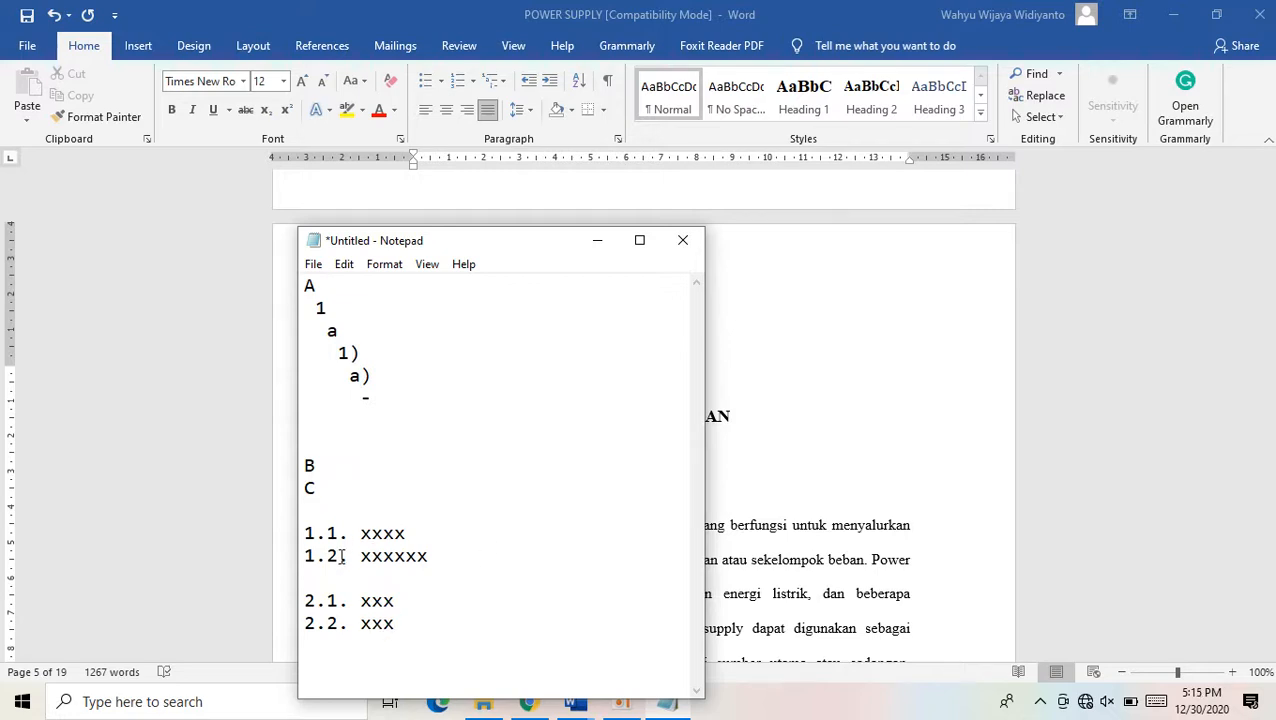
# Insert the deeper levels "1.2.1. xxx" and "1.2.1.1. xxxx" under the 1.2. line
pyautogui.click(441, 557)
pyautogui.press('Return')
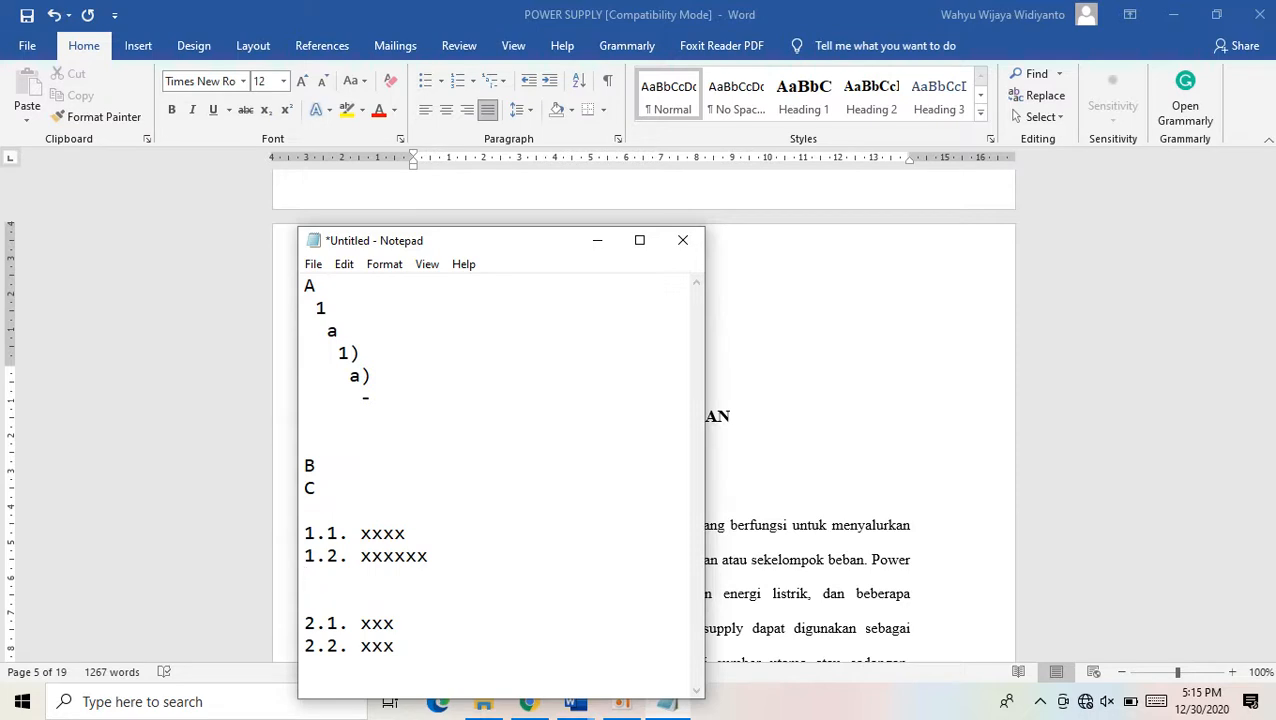
pyautogui.write('1.2.1. xxx')
pyautogui.press('Return')
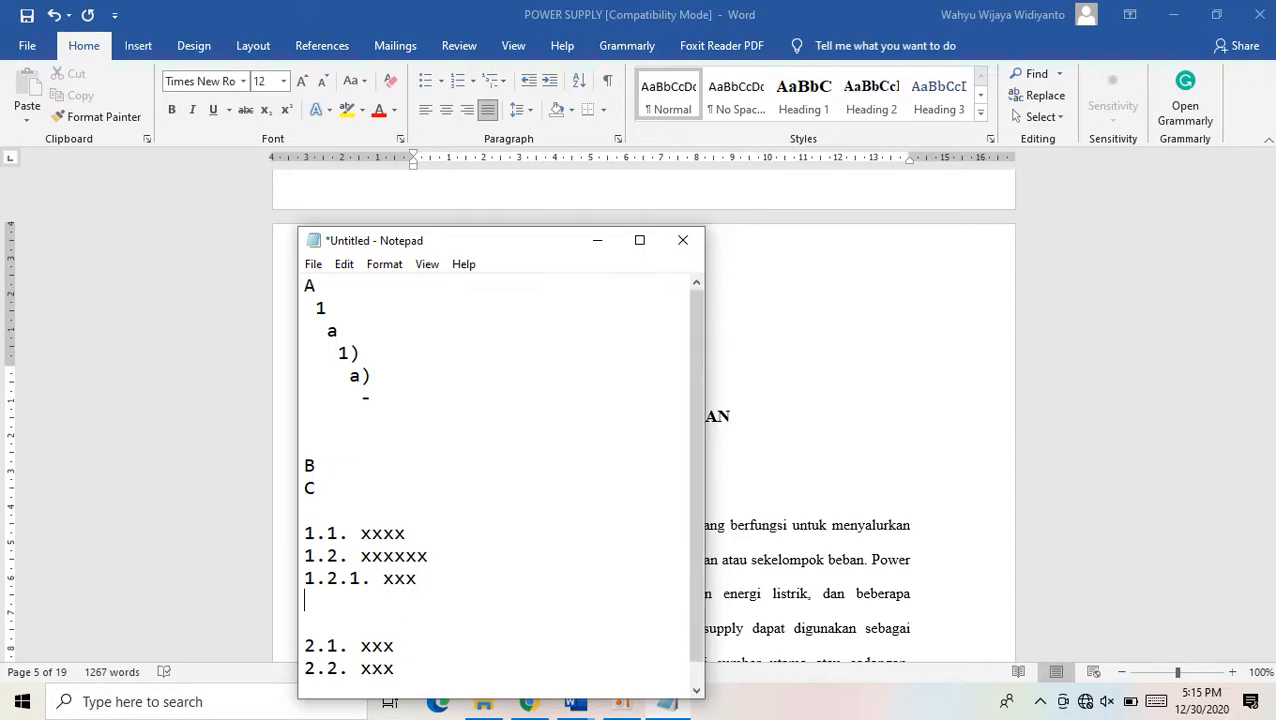
pyautogui.write('1.2.1.1. xxxx')
pyautogui.press('Return')
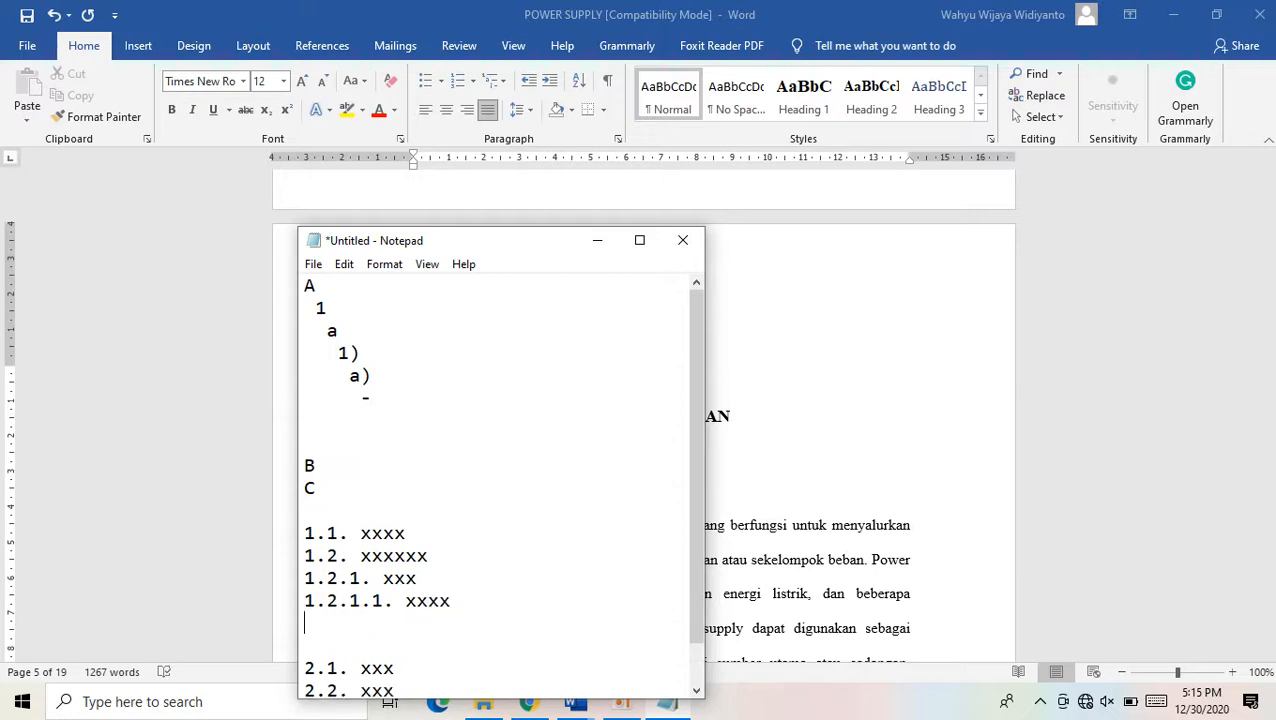
# Add the levels "1." and "a." below the 1.2.1.1. line and minimize Notepad to return to Word
pyautogui.write('1.')
pyautogui.press('Return')
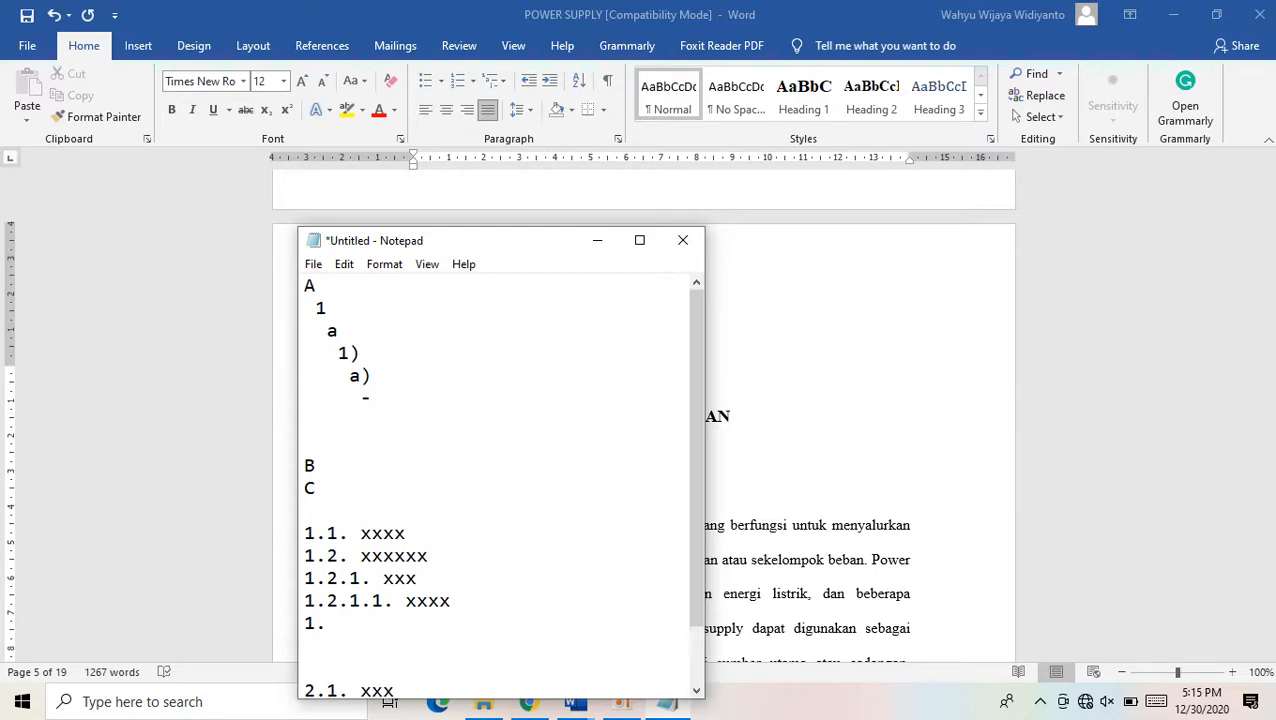
pyautogui.write('a.')
pyautogui.press('Return')
pyautogui.moveTo(311, 307); pyautogui.dragTo(368, 393)
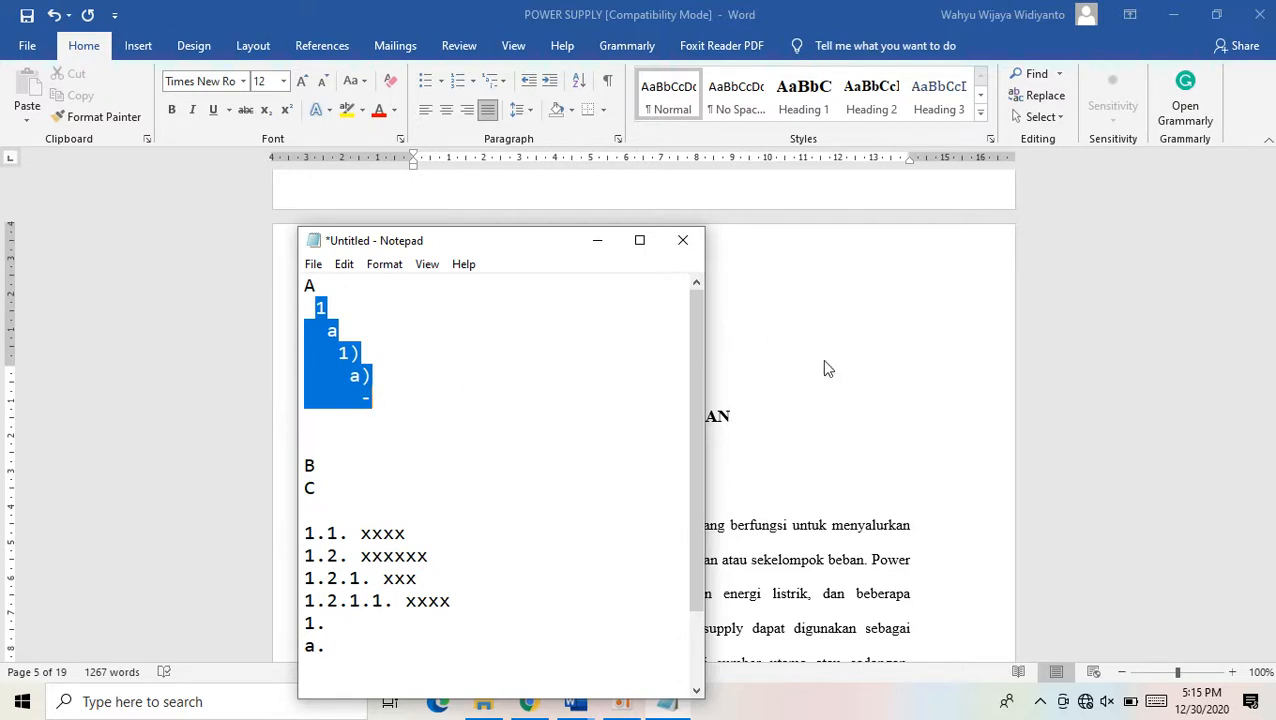
pyautogui.click(599, 243)
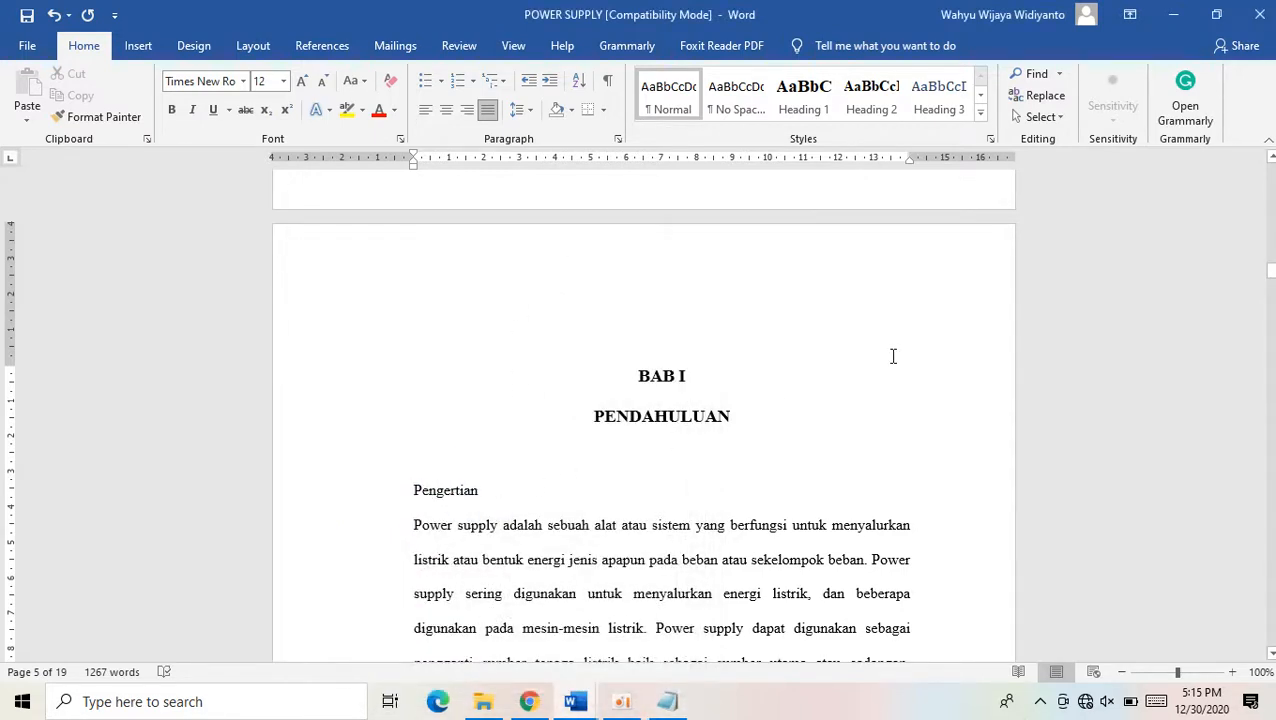
# Review the Heading 2 style's font and paragraph settings and accept them as they are
pyautogui.rightClick(870, 104)
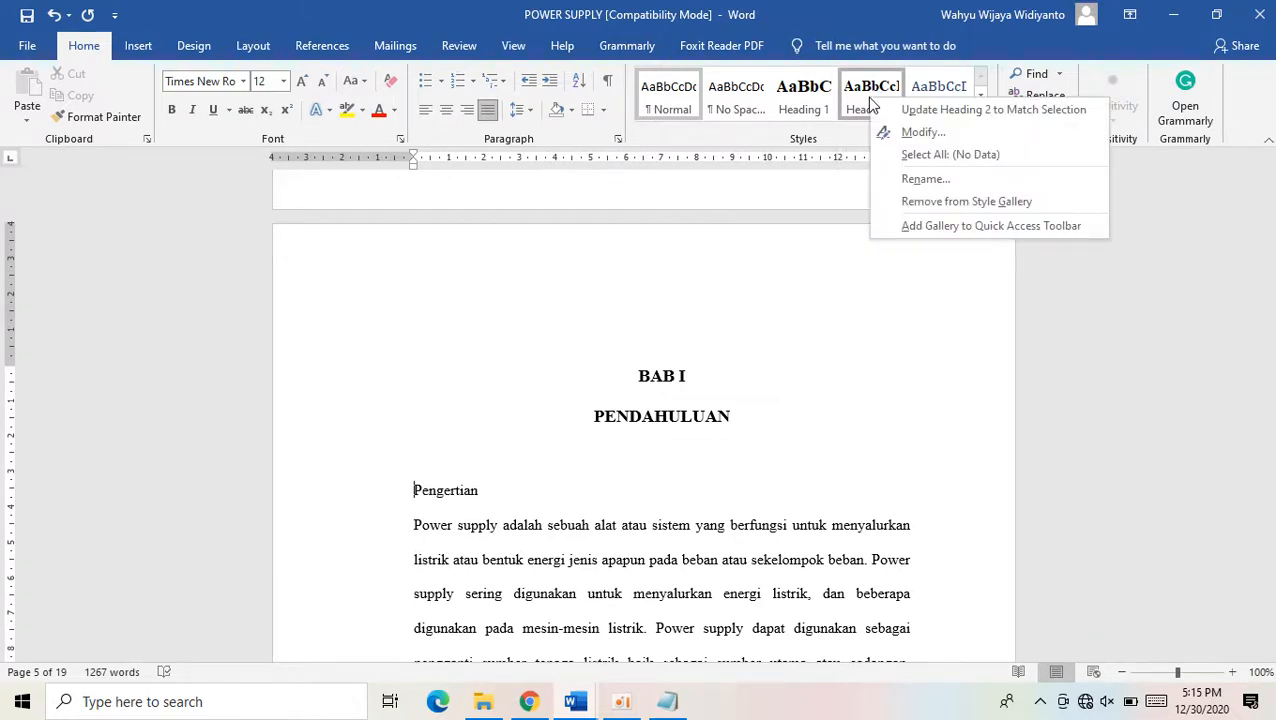
pyautogui.click(920, 132)
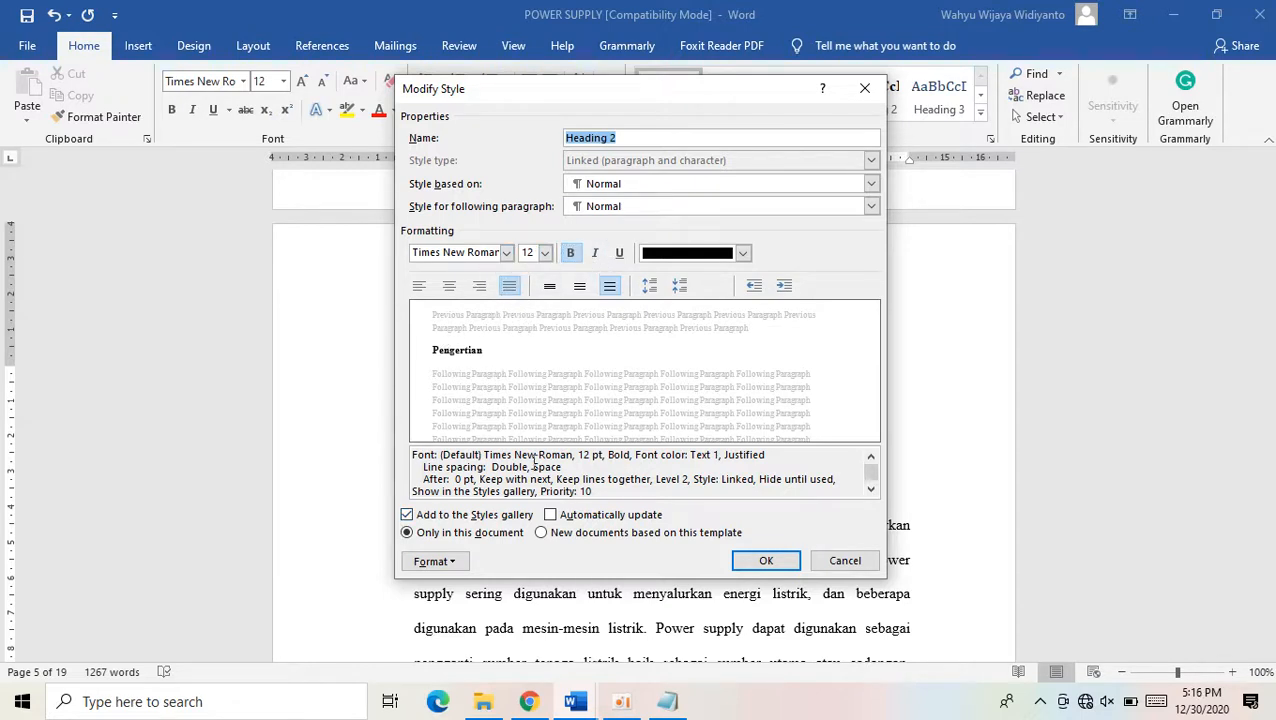
pyautogui.click(451, 563)
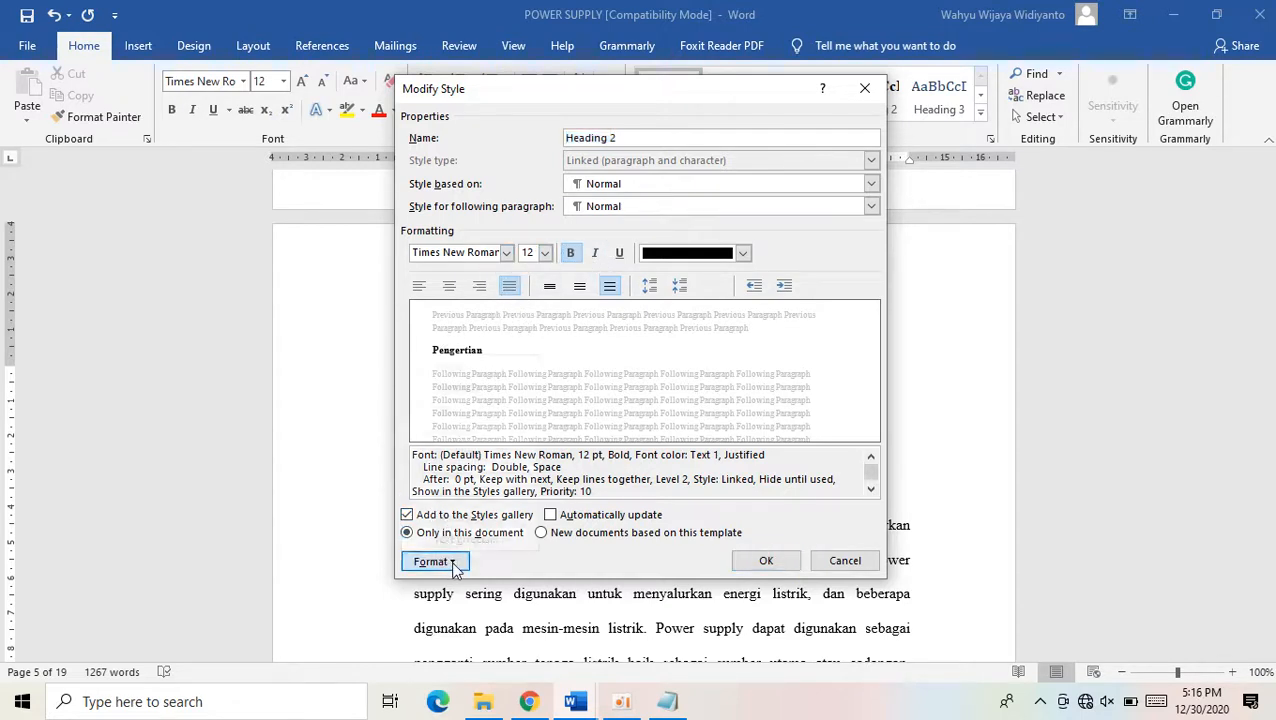
pyautogui.click(470, 389)
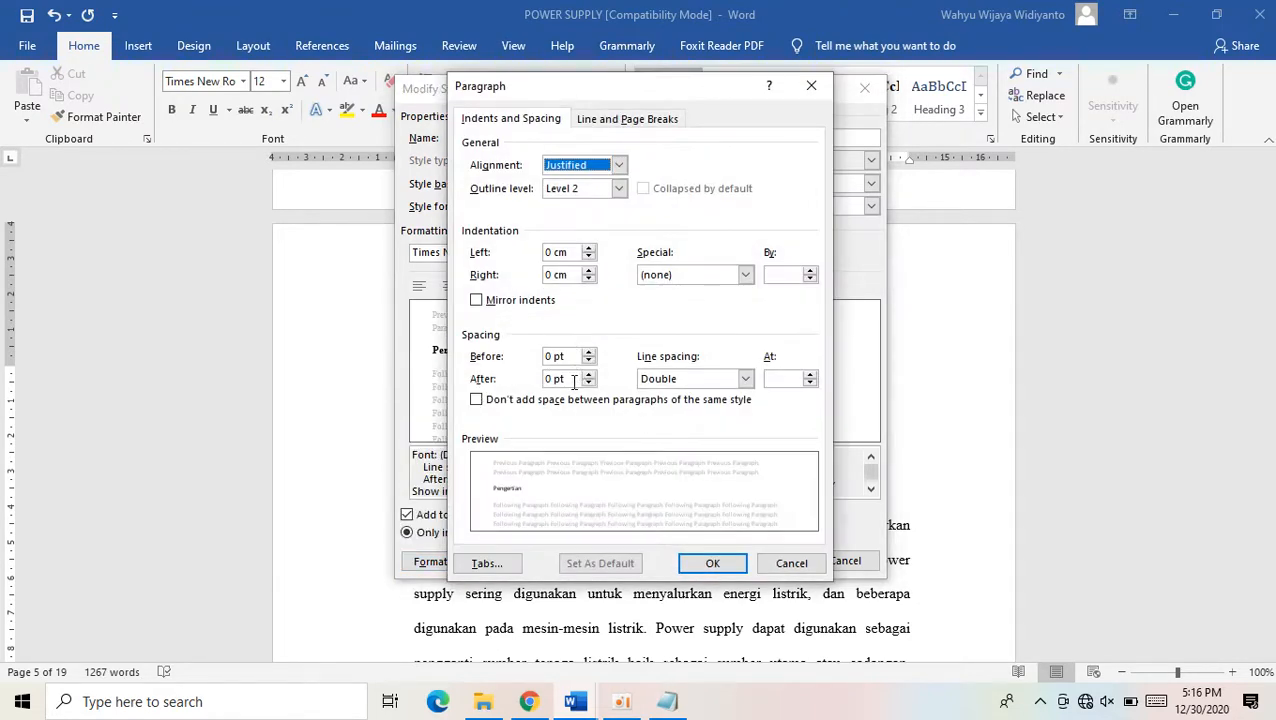
pyautogui.click(697, 566)
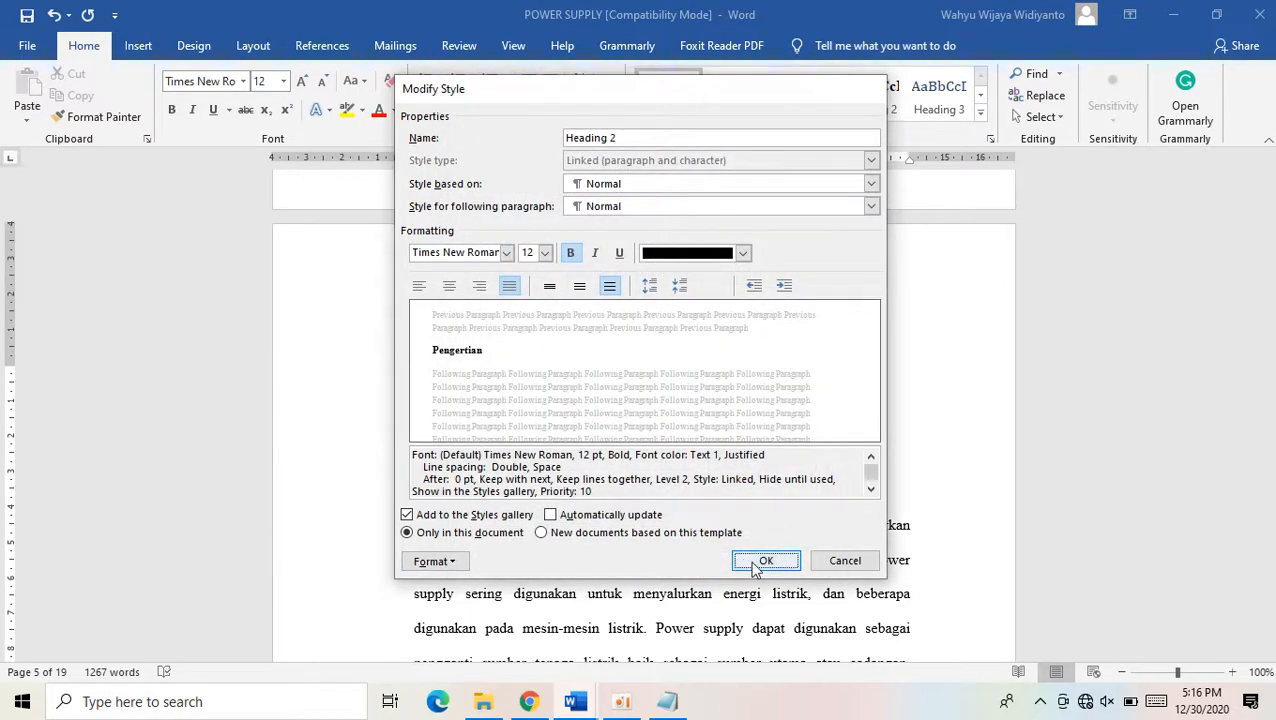
pyautogui.click(760, 562)
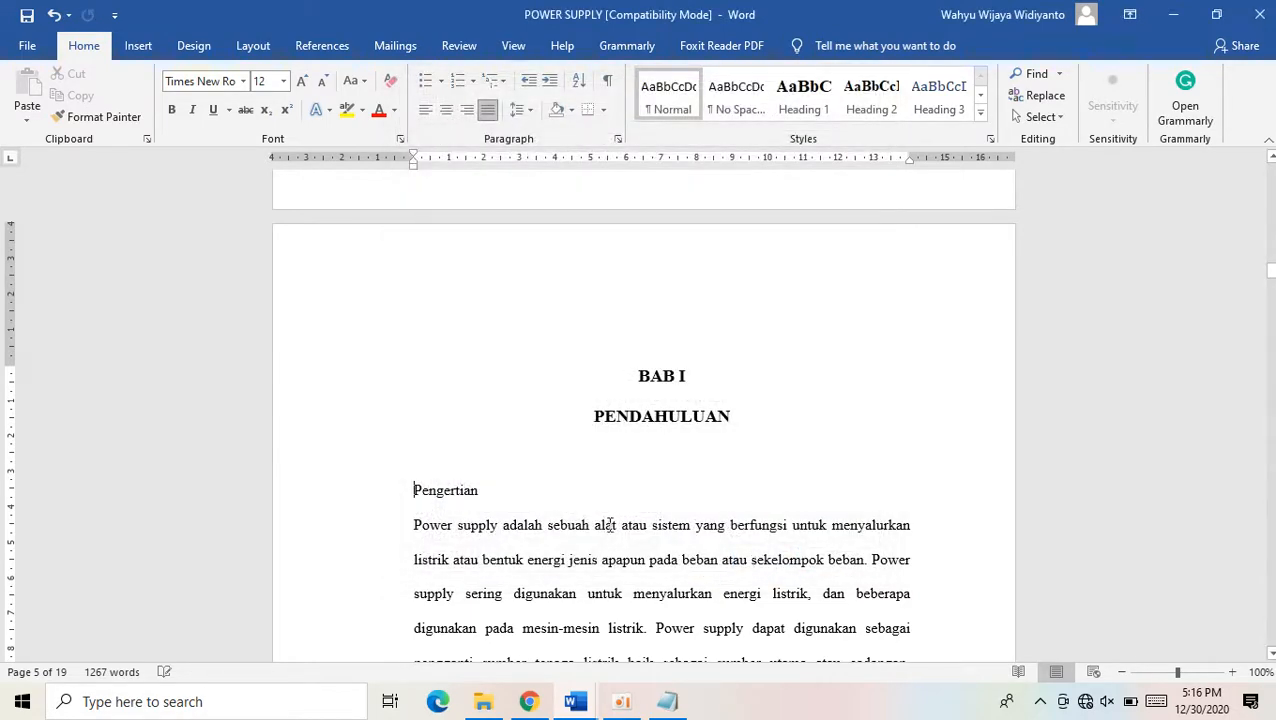
# Number the Pengertian subheading as 1.1. and widen its hanging indent to about 1 cm
pyautogui.click(413, 490)
pyautogui.write('1.1.')
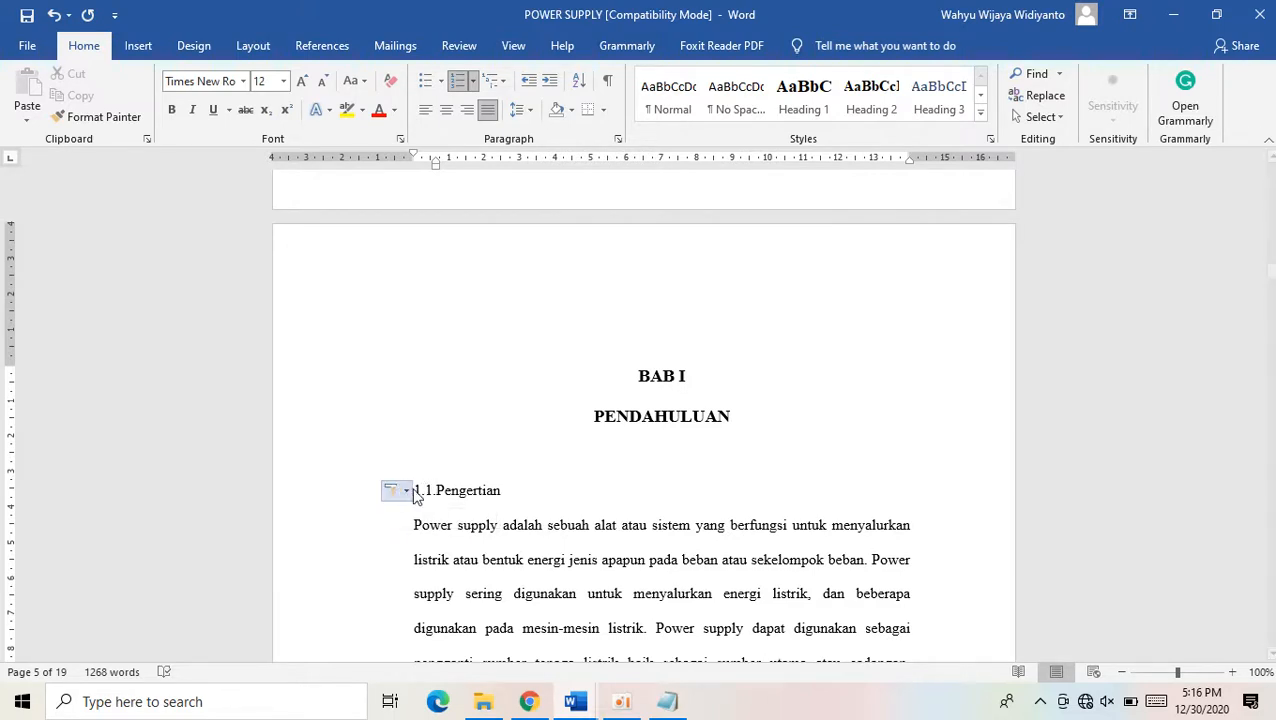
pyautogui.click(422, 494)
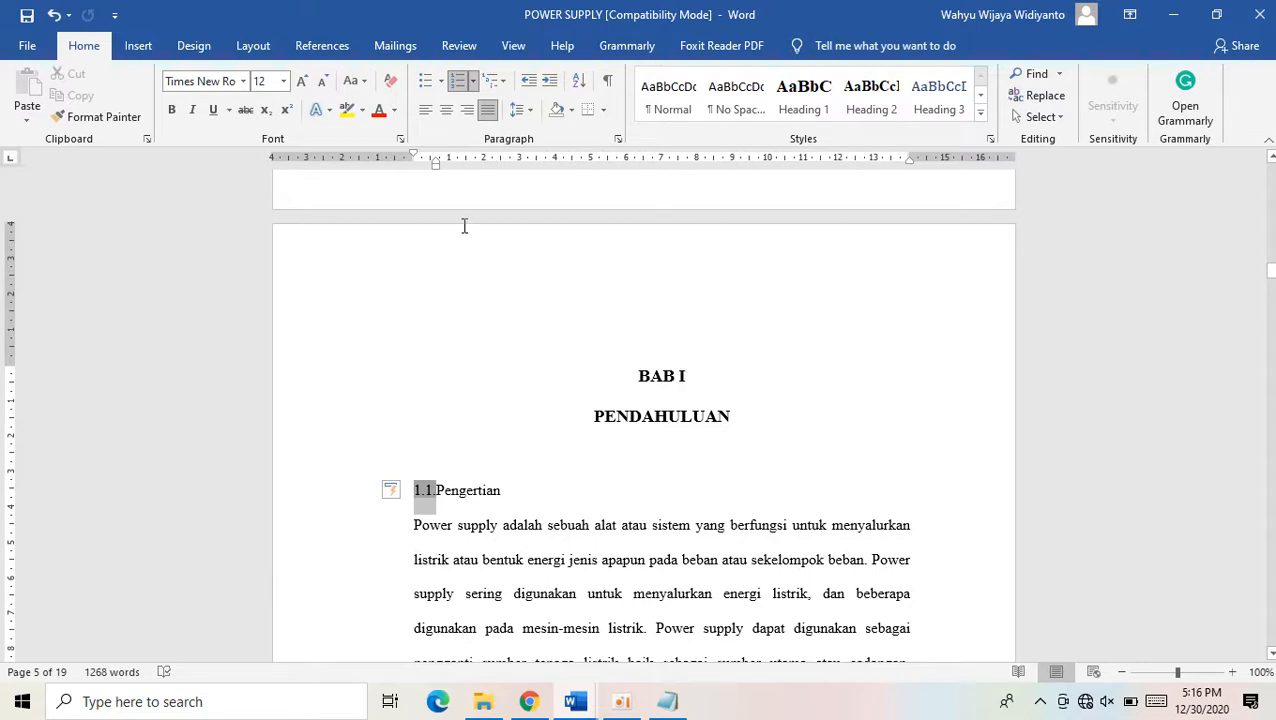
pyautogui.moveTo(436, 166)
pyautogui.mouseDown()
pyautogui.moveTo(460, 164)
pyautogui.moveTo(448, 165)
pyautogui.mouseUp()
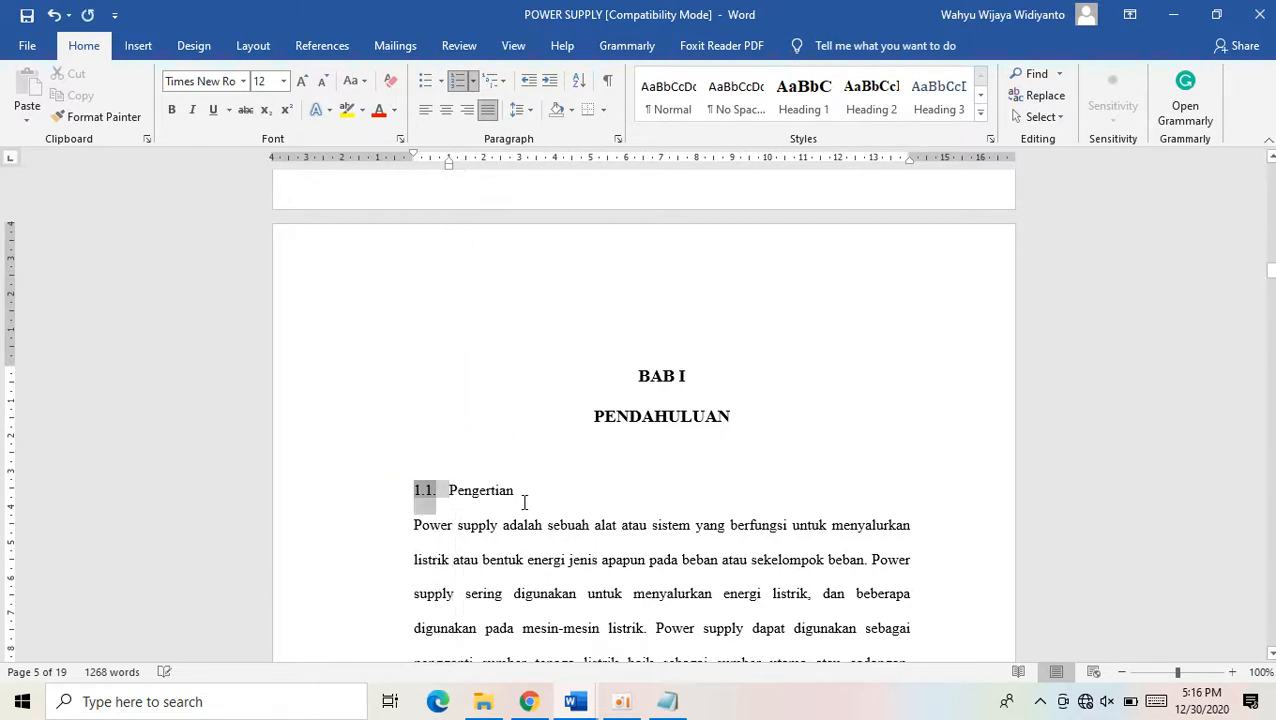
# Make the Pengertian subheading bold and italicize "Power supply" at the start of the paragraph below it
pyautogui.moveTo(524, 492); pyautogui.dragTo(388, 500)
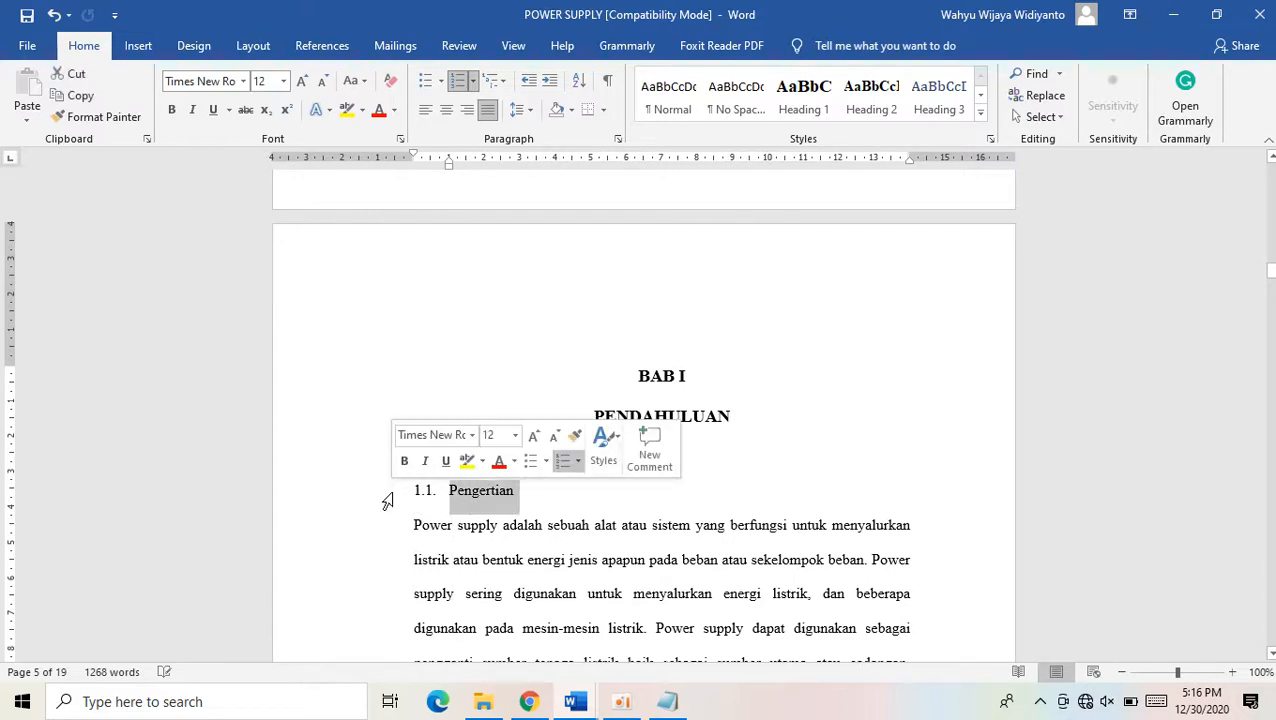
pyautogui.hotkey('ctrl', 'b')
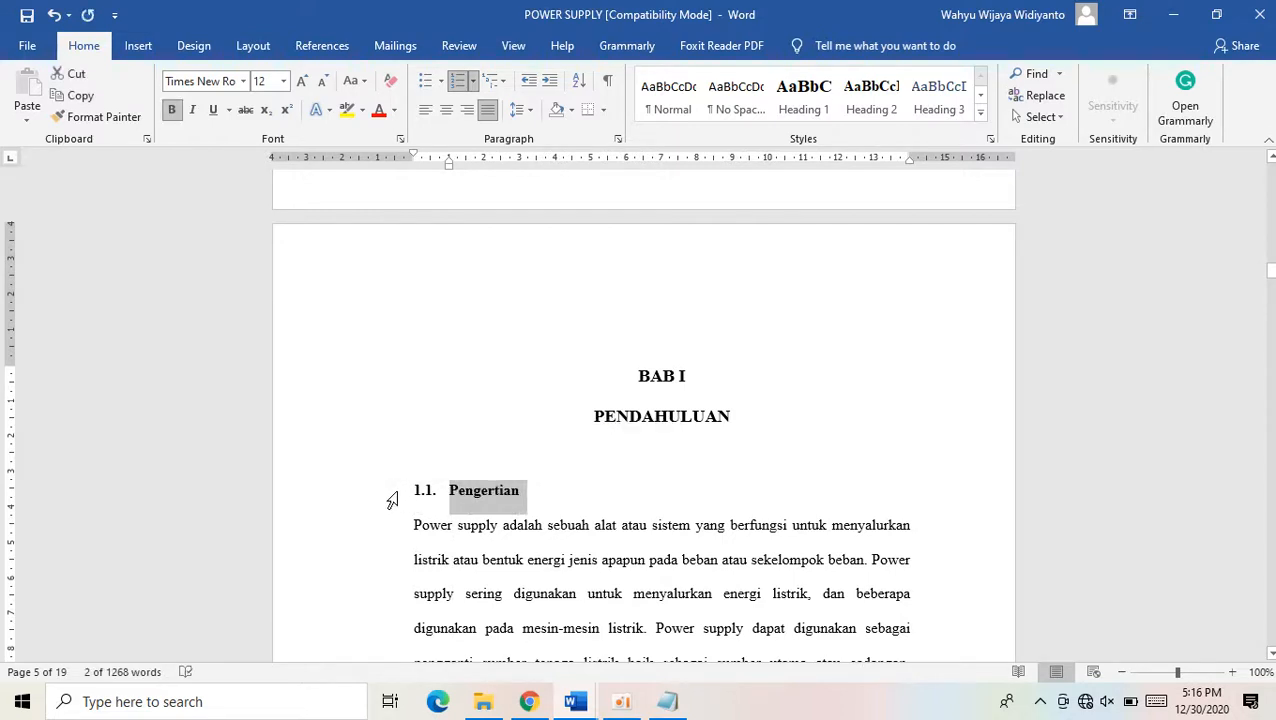
pyautogui.click(435, 530)
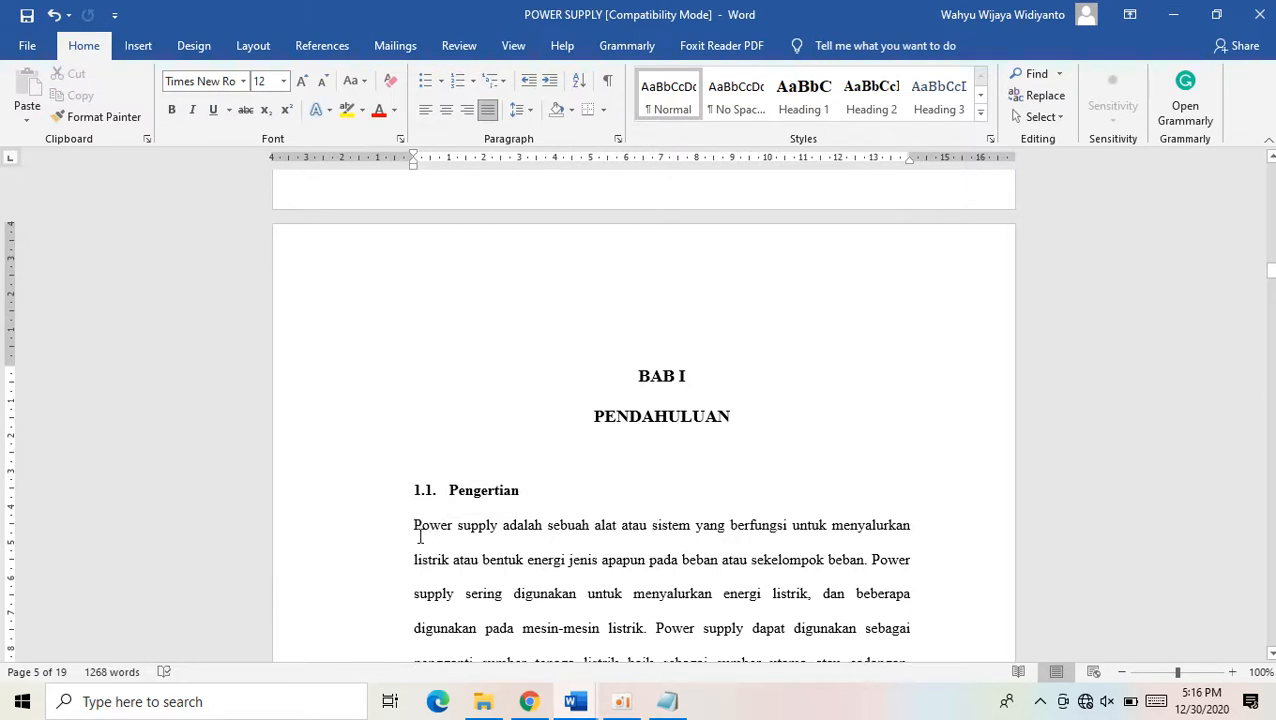
pyautogui.moveTo(418, 528); pyautogui.dragTo(501, 533)
pyautogui.hotkey('ctrl', 'i')
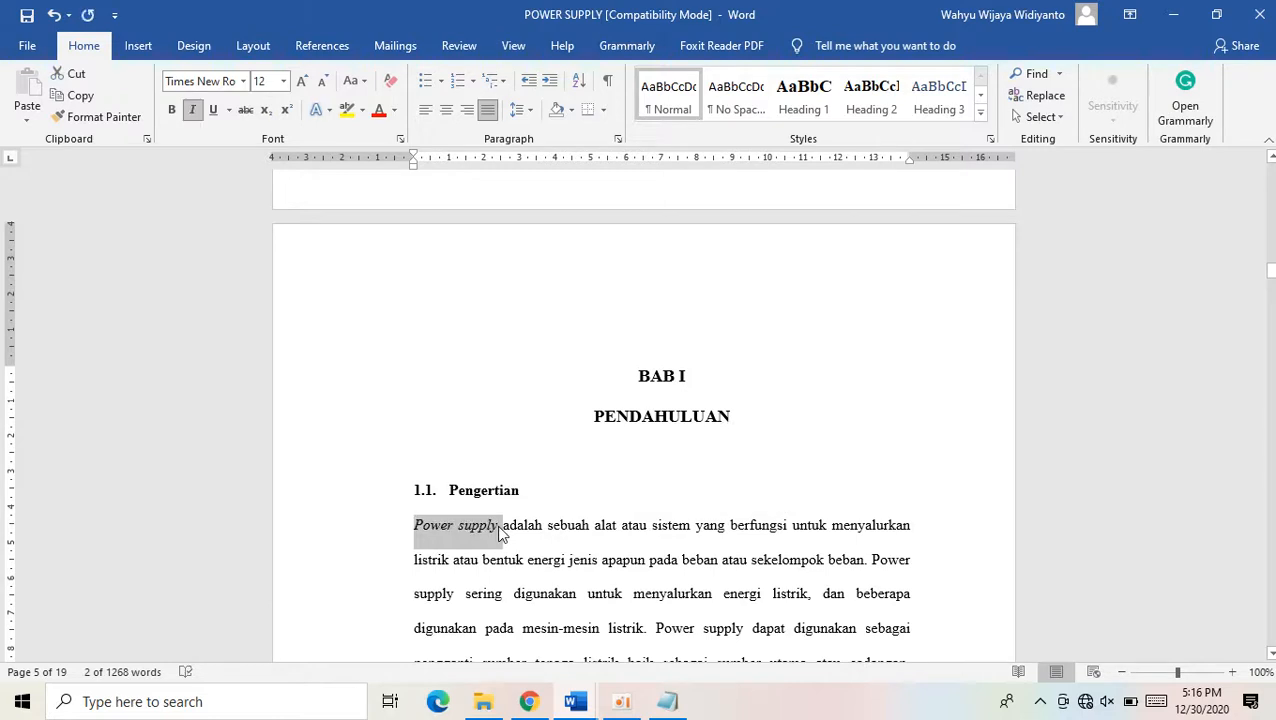
# Italicize the second and third occurrences of "Power supply" in the first paragraph under Pengertian
pyautogui.scroll(-2, 499, 527)
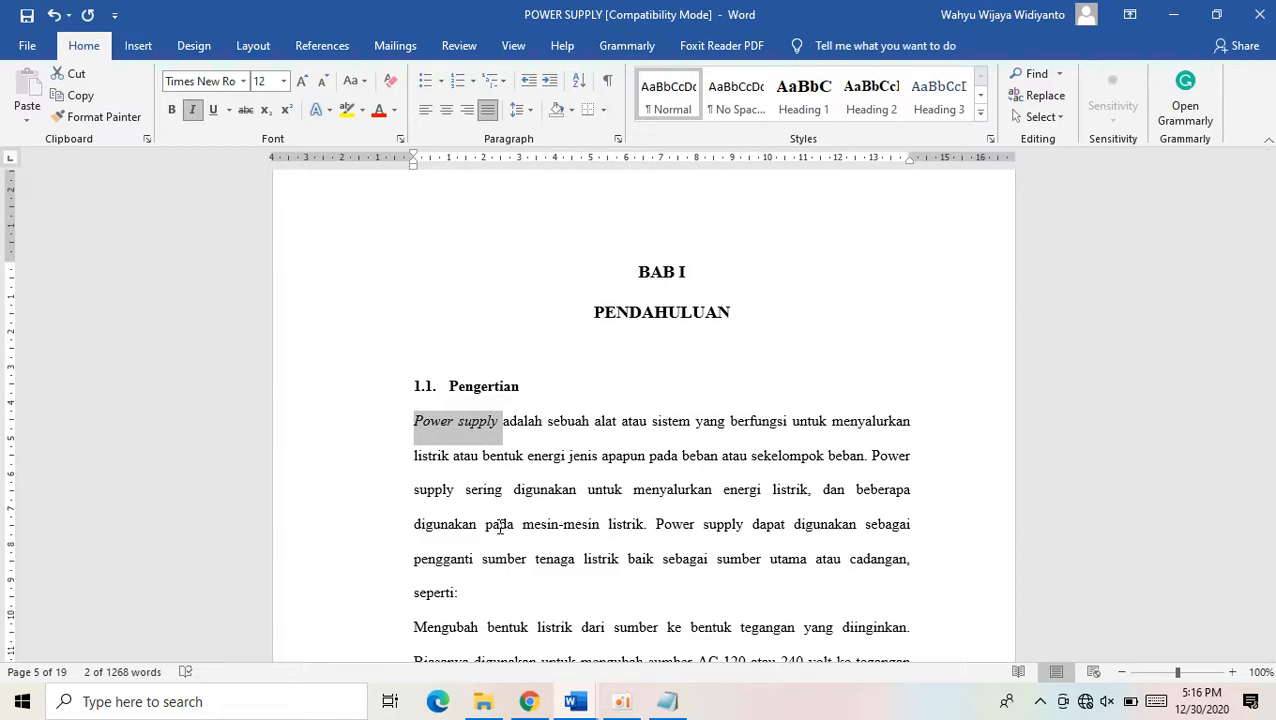
pyautogui.scroll(-2, 499, 527)
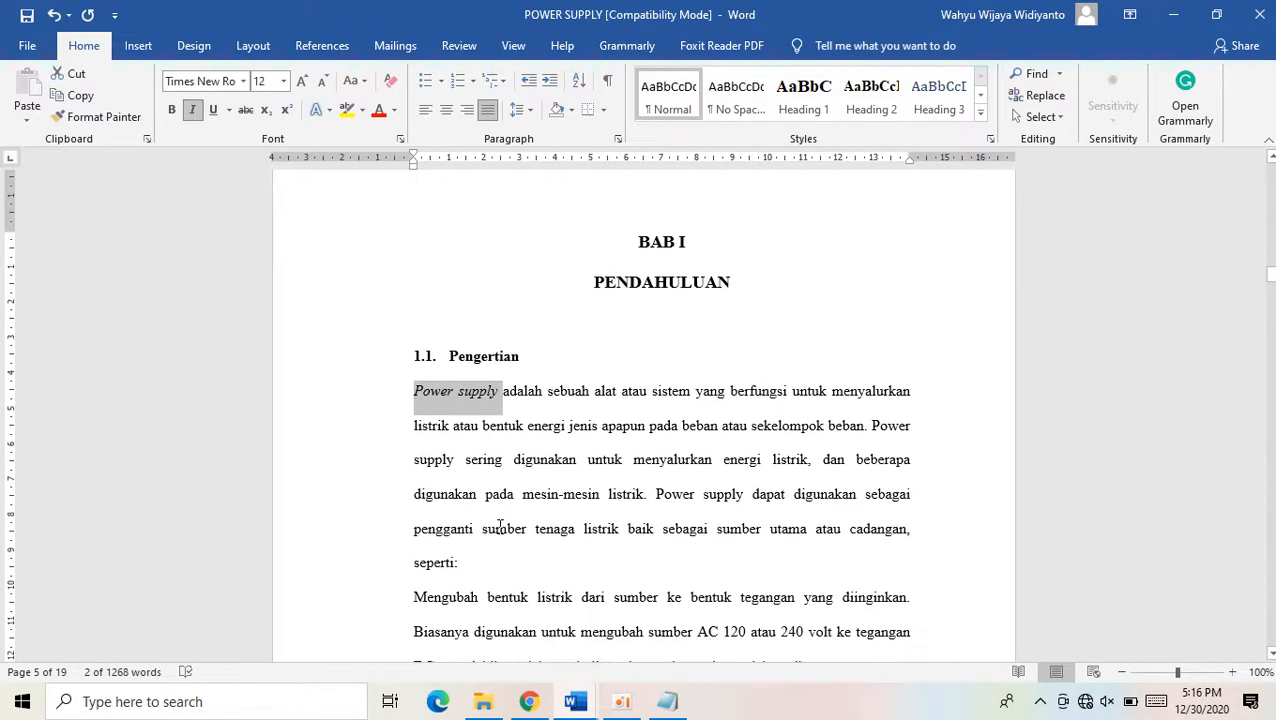
pyautogui.moveTo(874, 346); pyautogui.dragTo(445, 390)
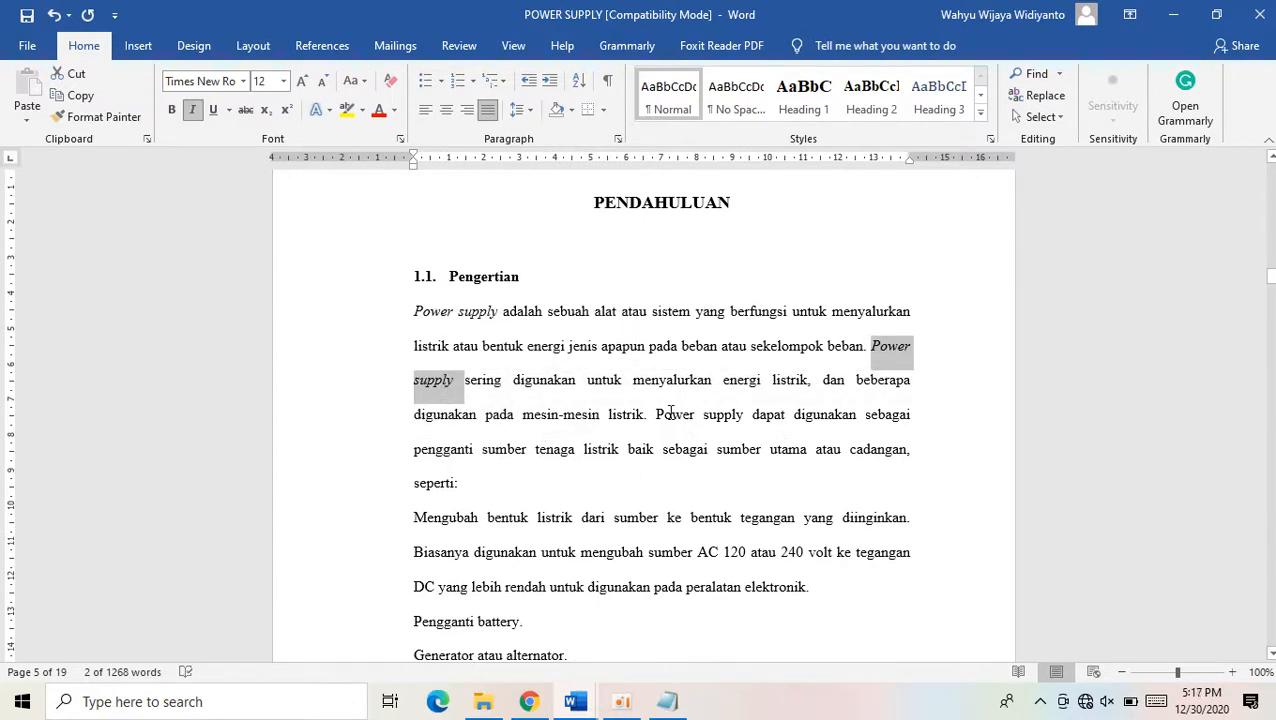
pyautogui.moveTo(671, 414); pyautogui.dragTo(722, 415)
pyautogui.hotkey('ctrl', 'i')
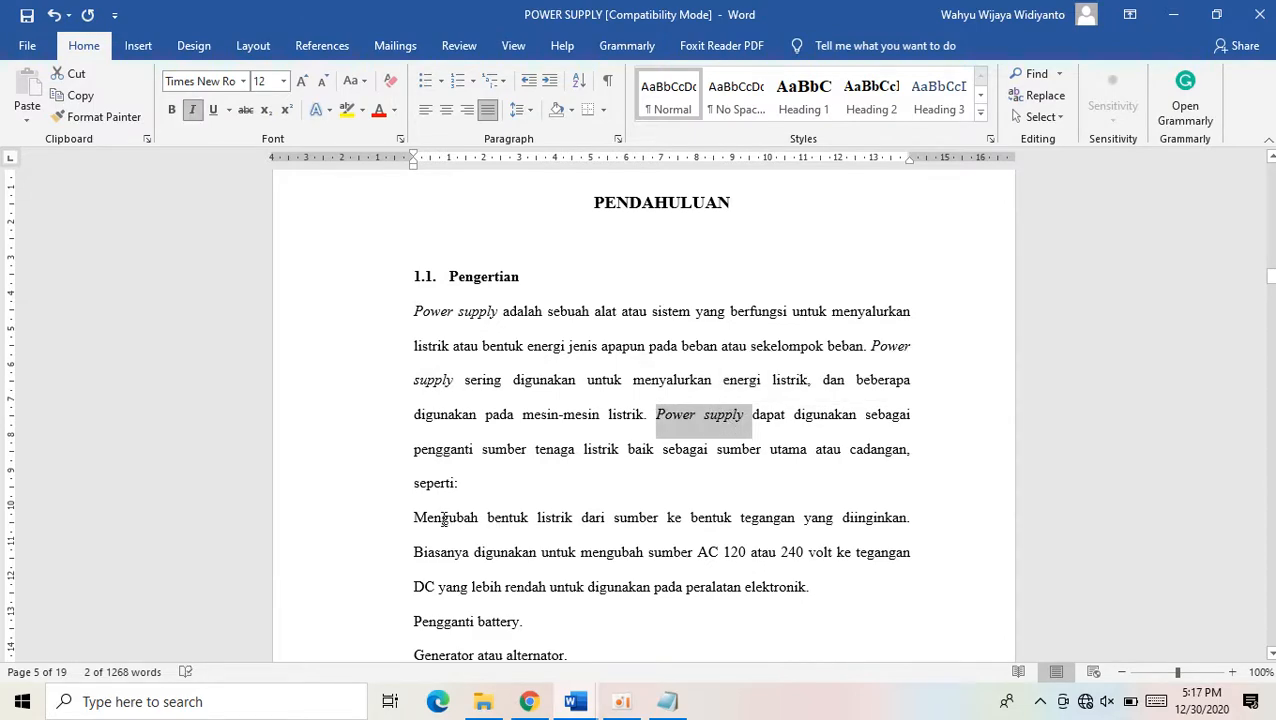
pyautogui.scroll(-3, 443, 519)
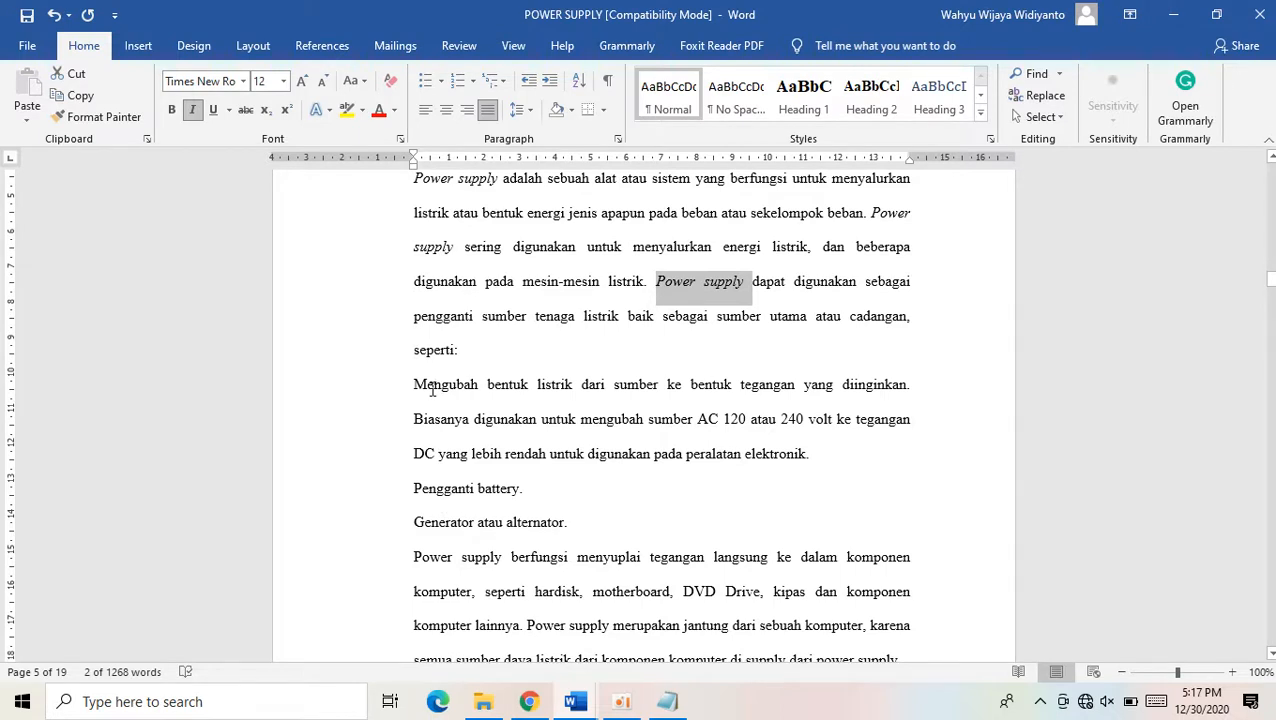
pyautogui.click(432, 390)
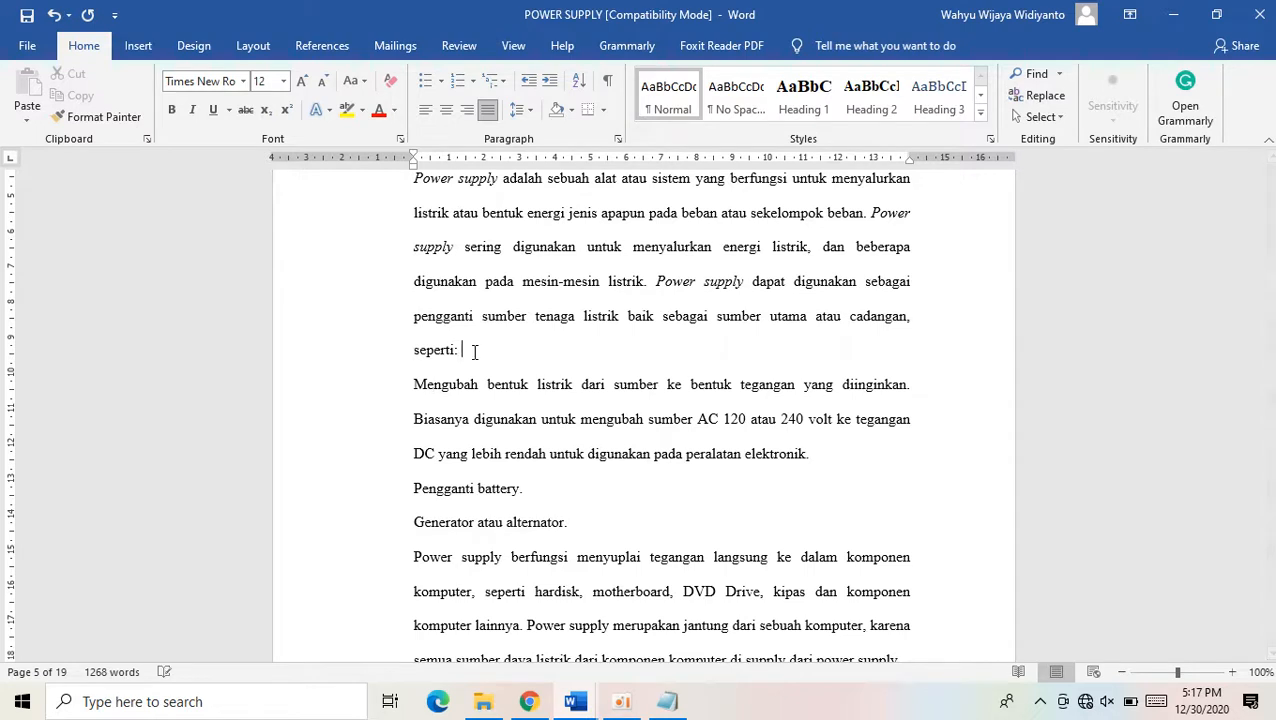
pyautogui.press('Delete')
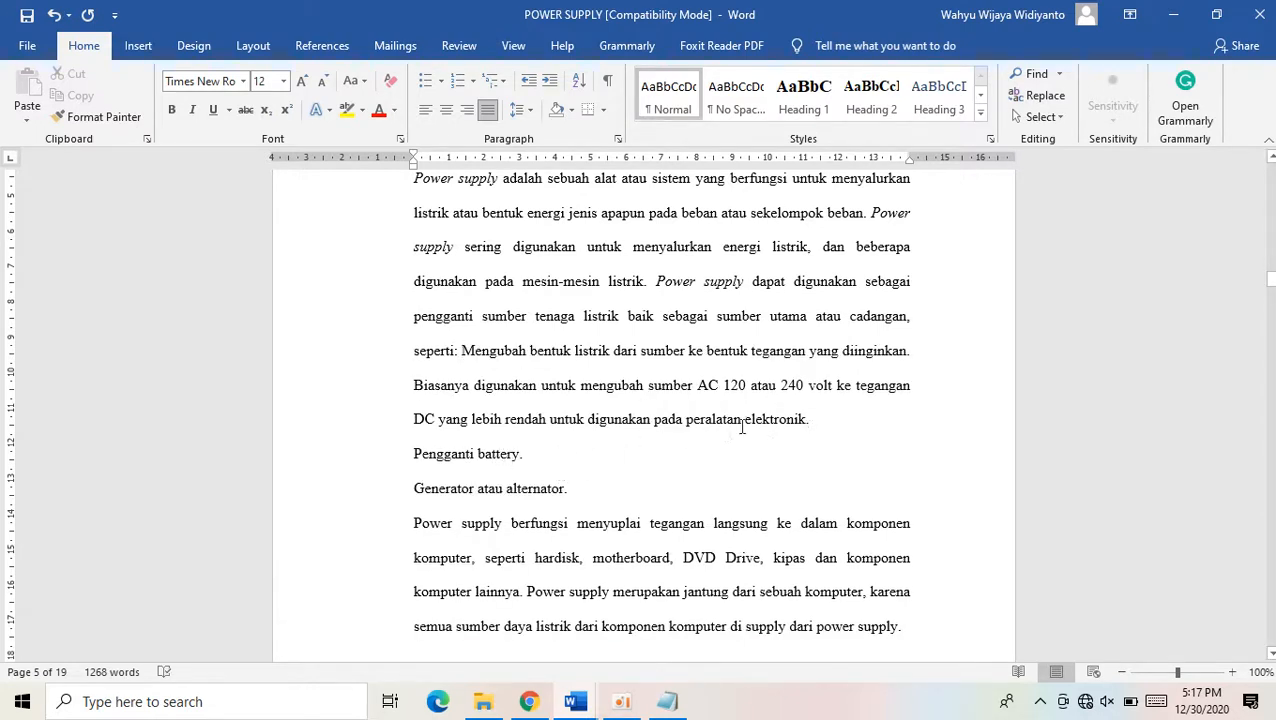
pyautogui.press('Return')
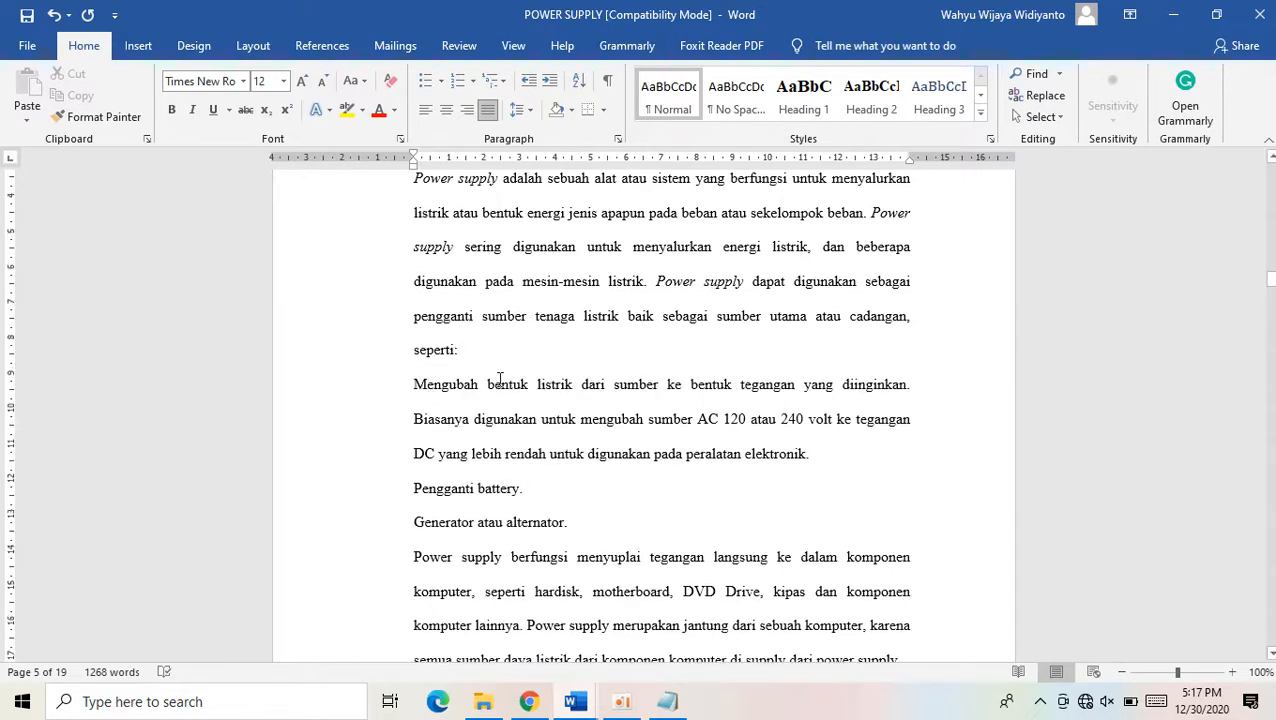
pyautogui.scroll(2, 478, 340)
pyautogui.scroll(-2, 488, 505)
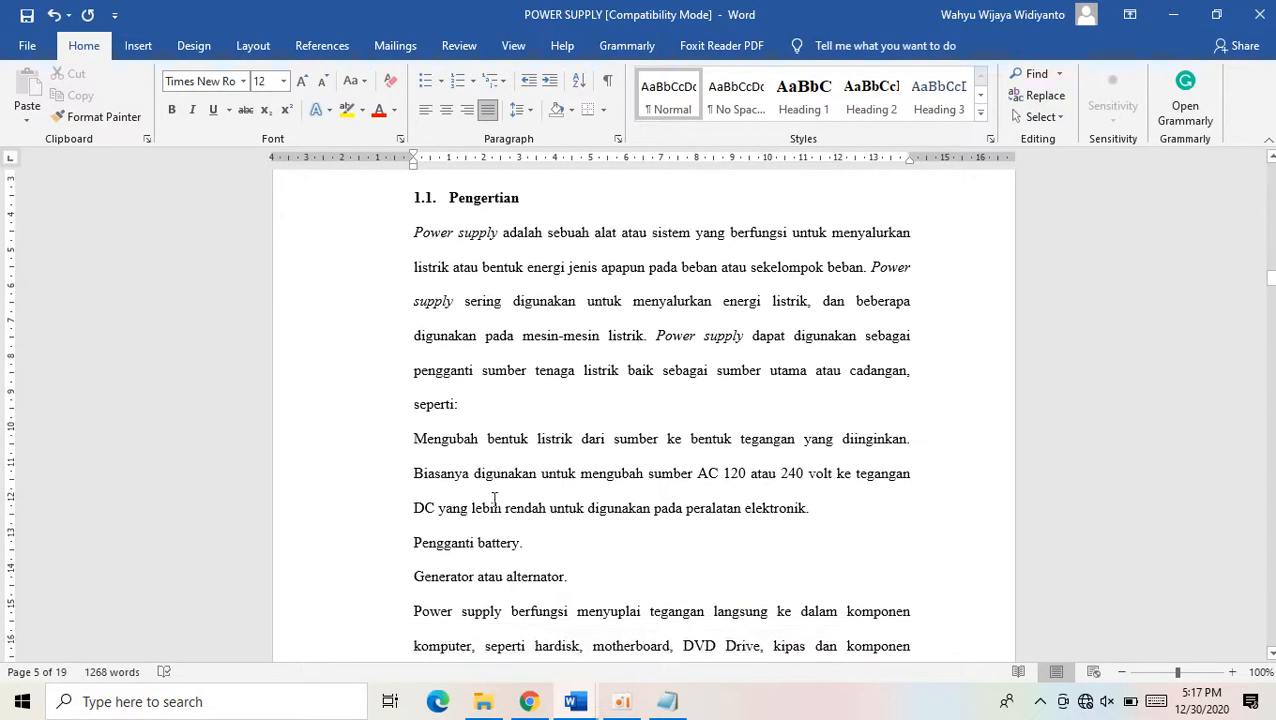
pyautogui.write('1.1.1')
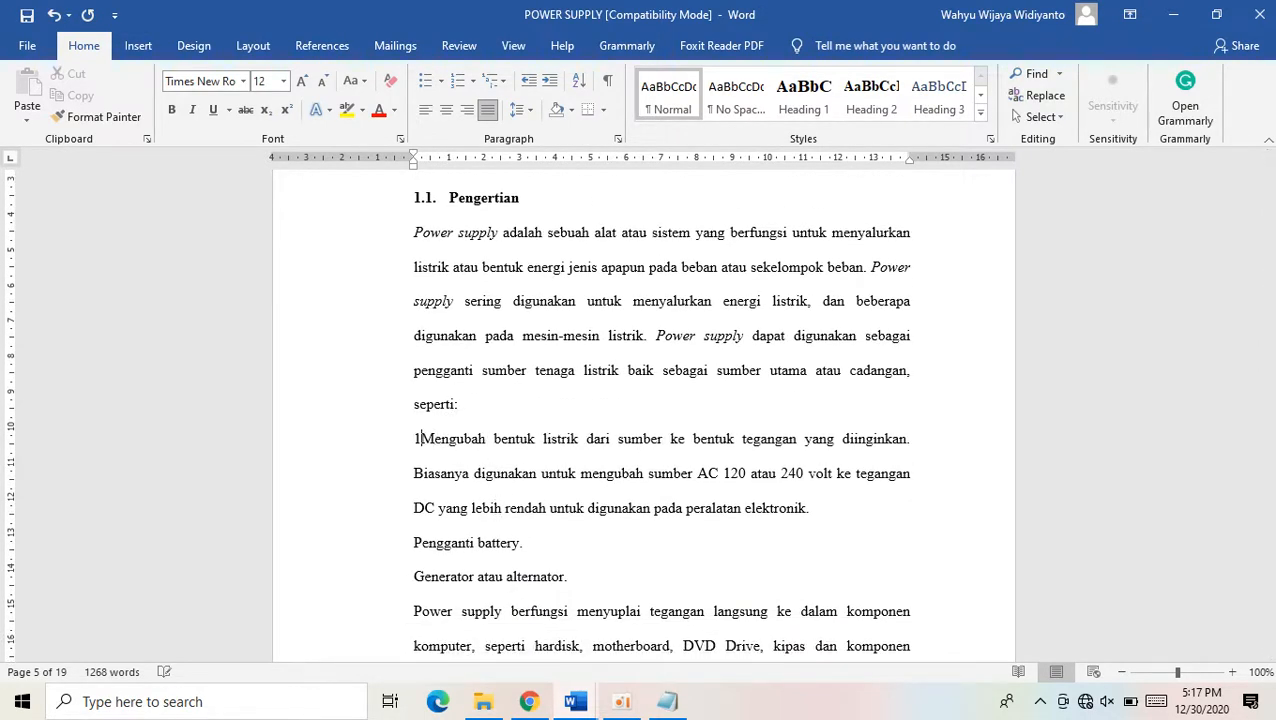
pyautogui.write('.')
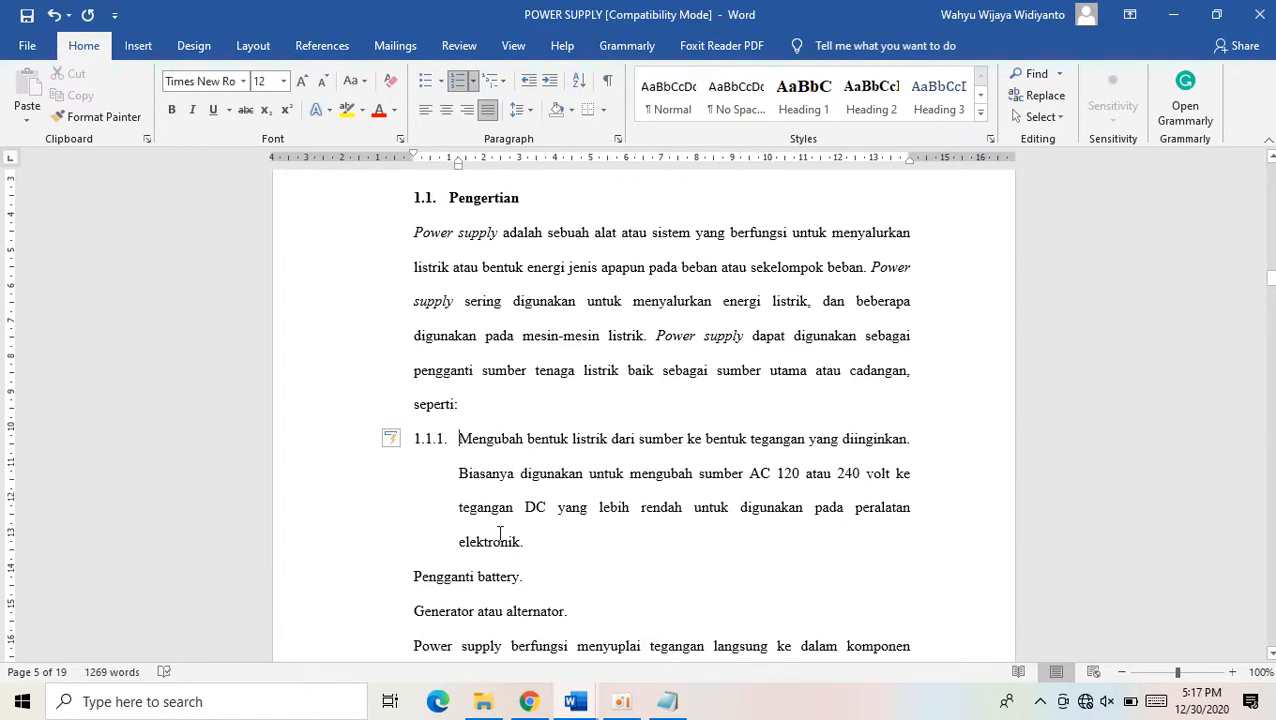
pyautogui.hotkey('ctrl', 'z')
pyautogui.hotkey('ctrl', 'z')
pyautogui.hotkey('ctrl', 'z')
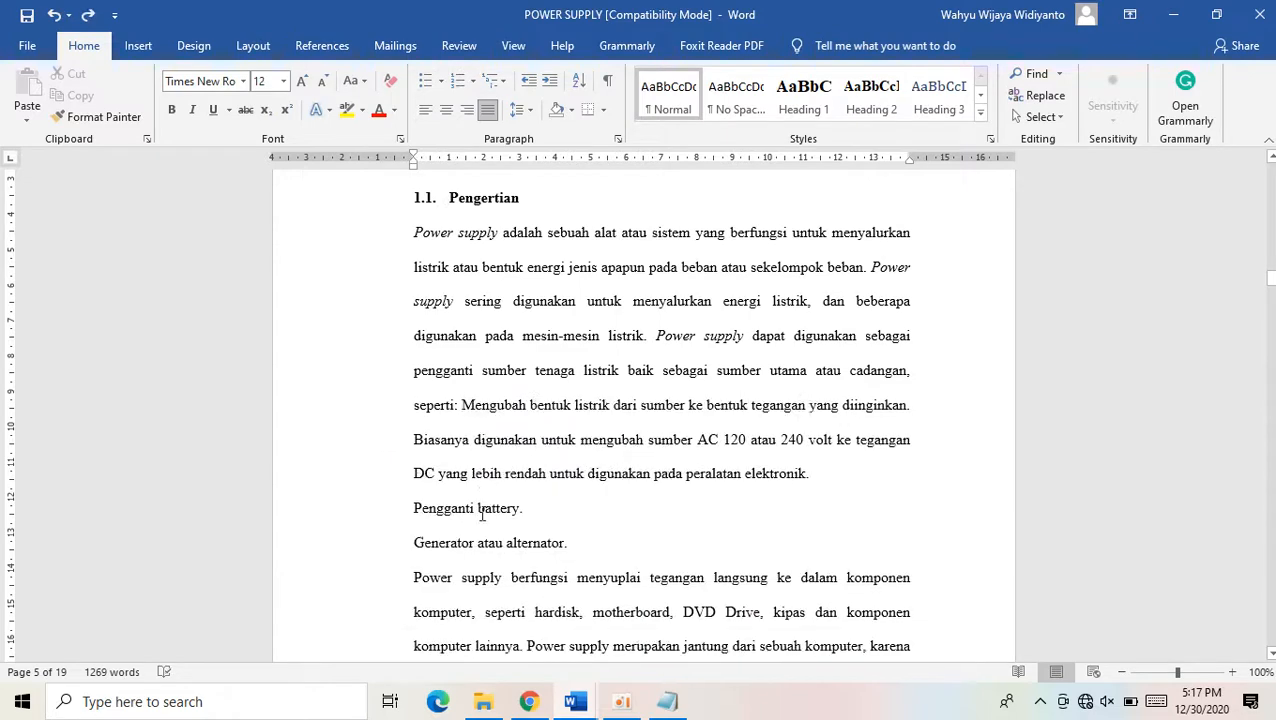
pyautogui.press('Return')
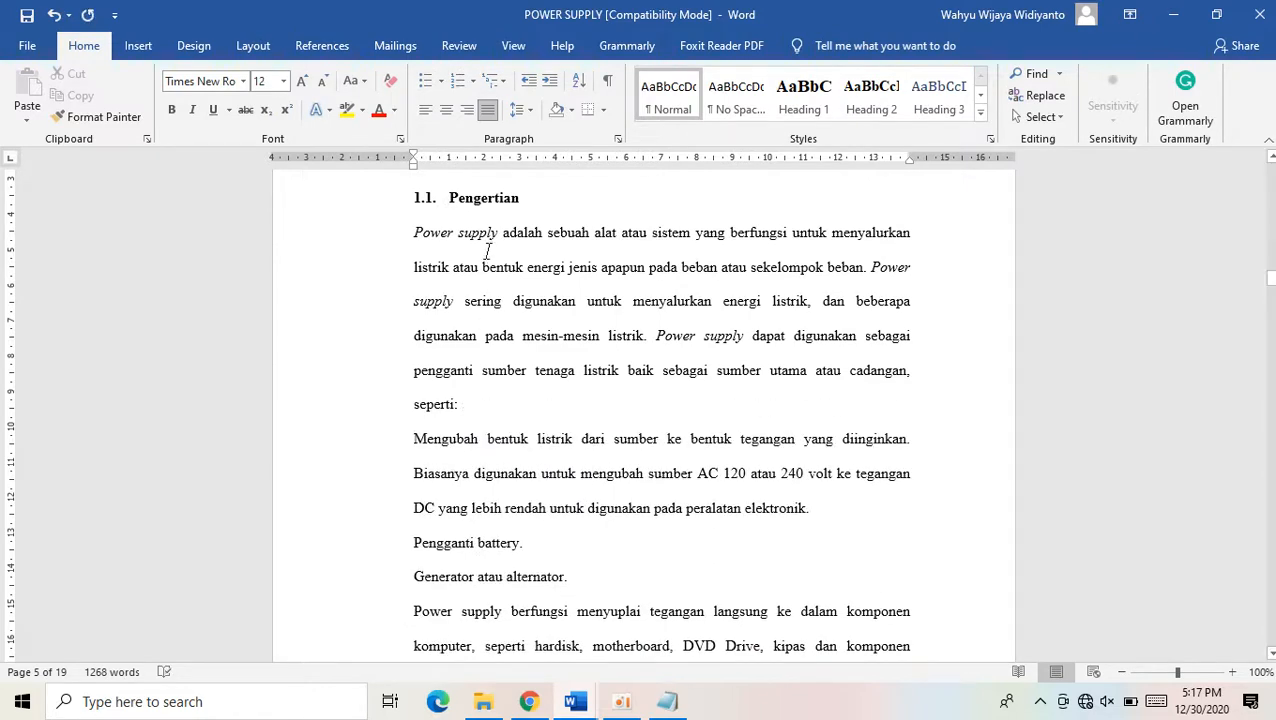
# Number the "Mengubah bentuk listrik" paragraph in the 1., 2., 3. format, with the number at the left margin and a hanging indent of about 0.75 cm
pyautogui.click(475, 84)
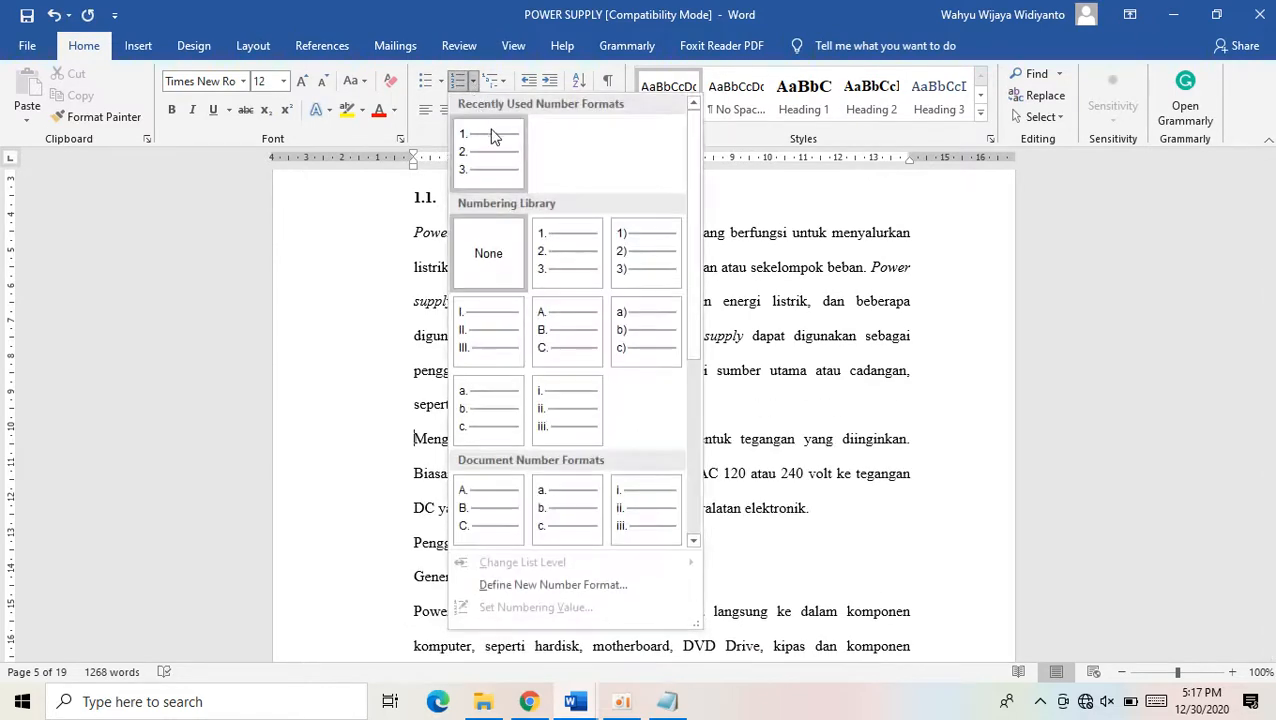
pyautogui.click(490, 134)
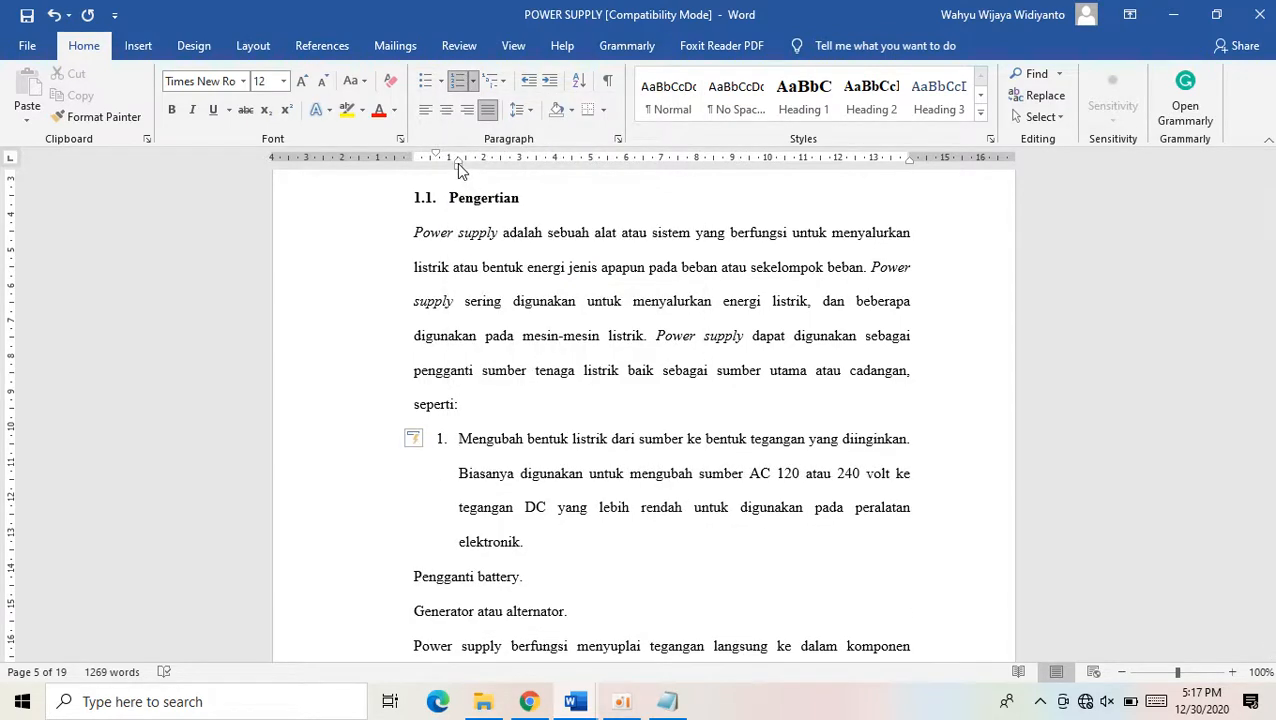
pyautogui.moveTo(457, 162); pyautogui.dragTo(413, 158)
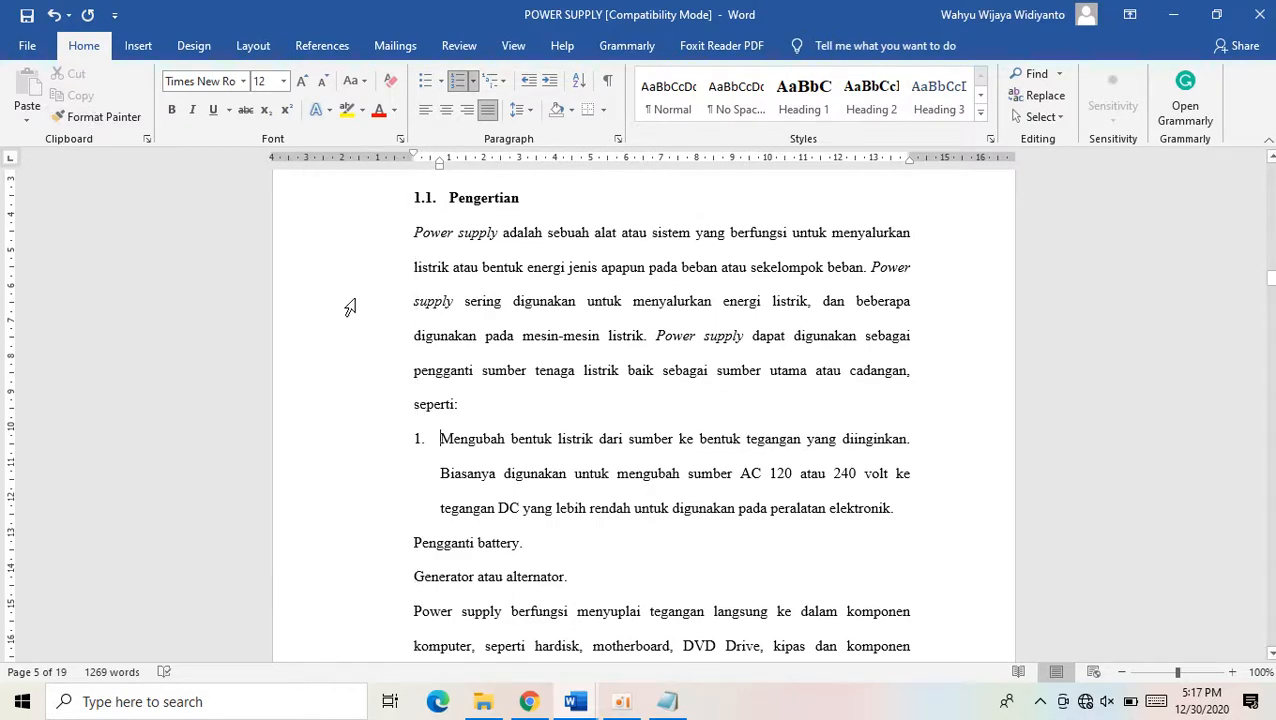
# Copy the numbered-list formatting of item 1 to the "Pengganti battery." and "Generator atau alternator." lines with Format Painter
pyautogui.scroll(-1, 371, 325)
pyautogui.scroll(-1, 371, 325)
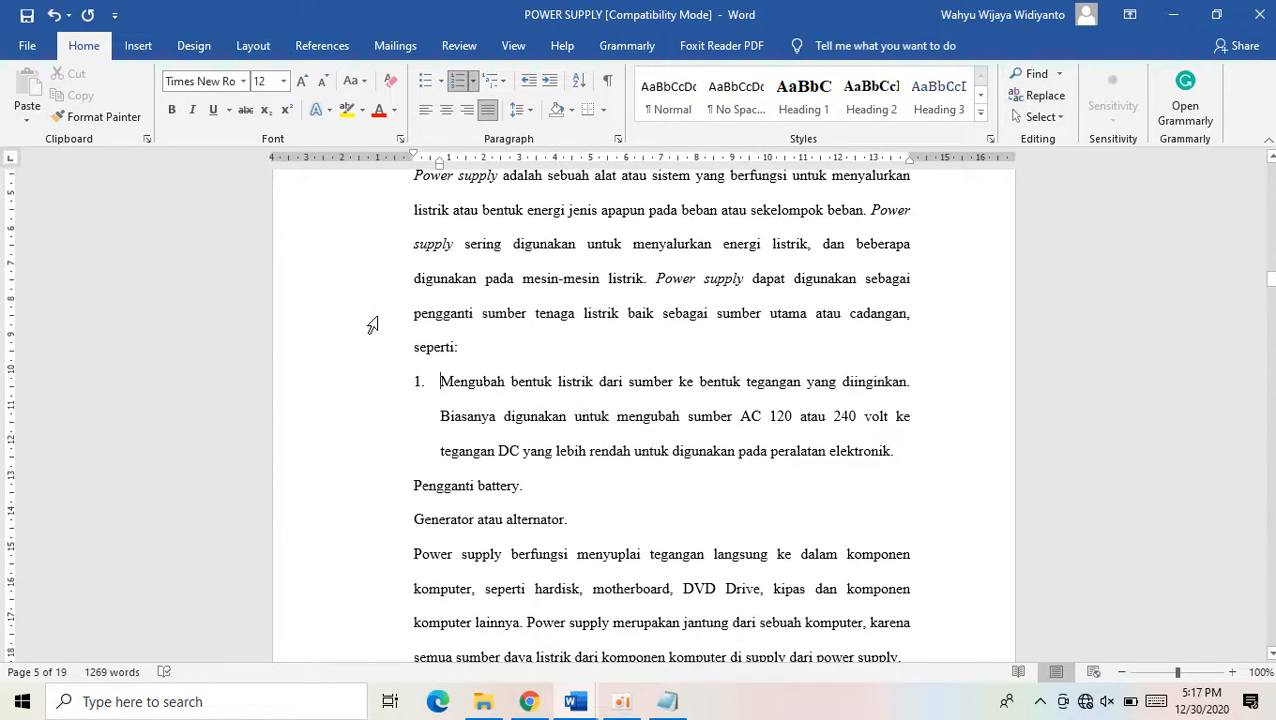
pyautogui.scroll(-2, 371, 325)
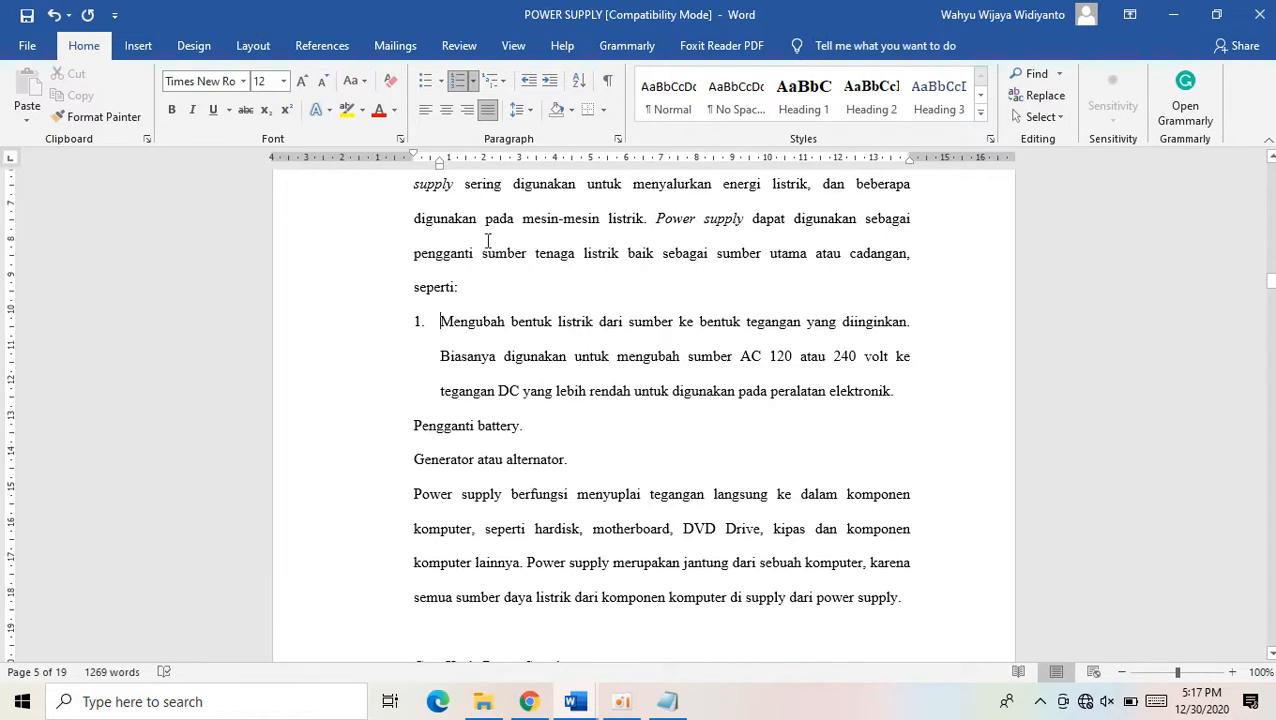
pyautogui.click(419, 322)
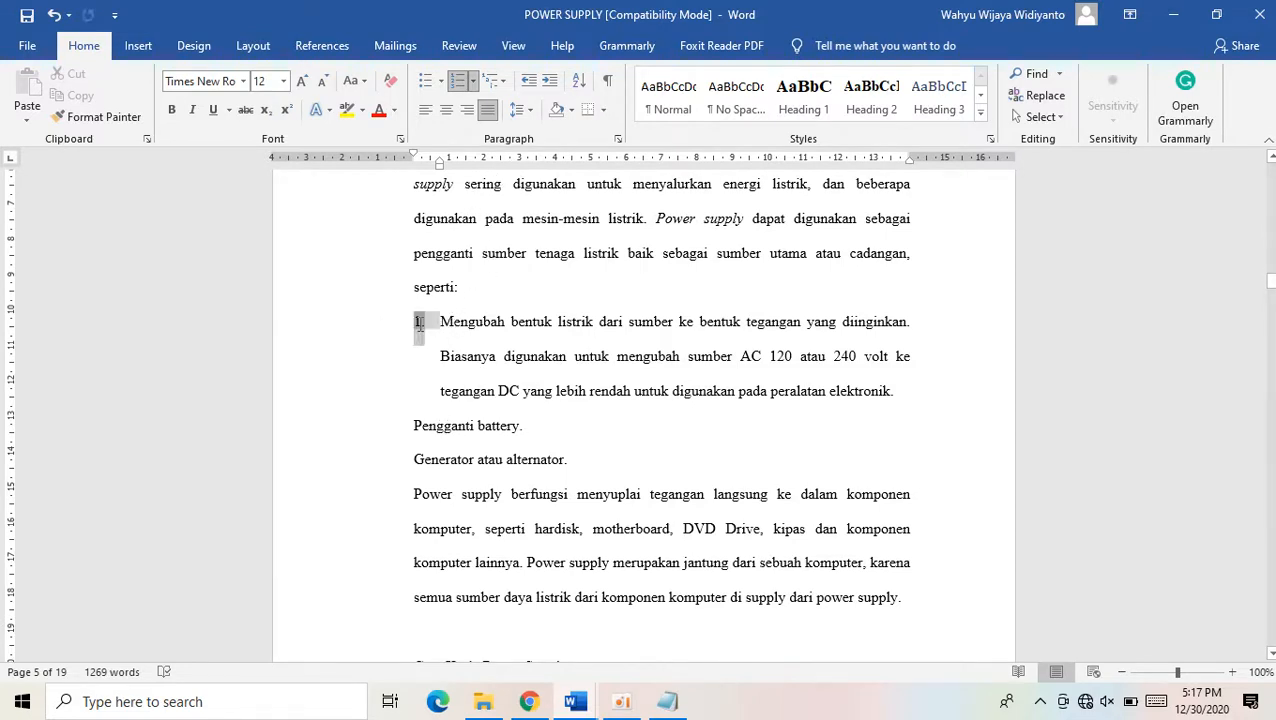
pyautogui.click(113, 120)
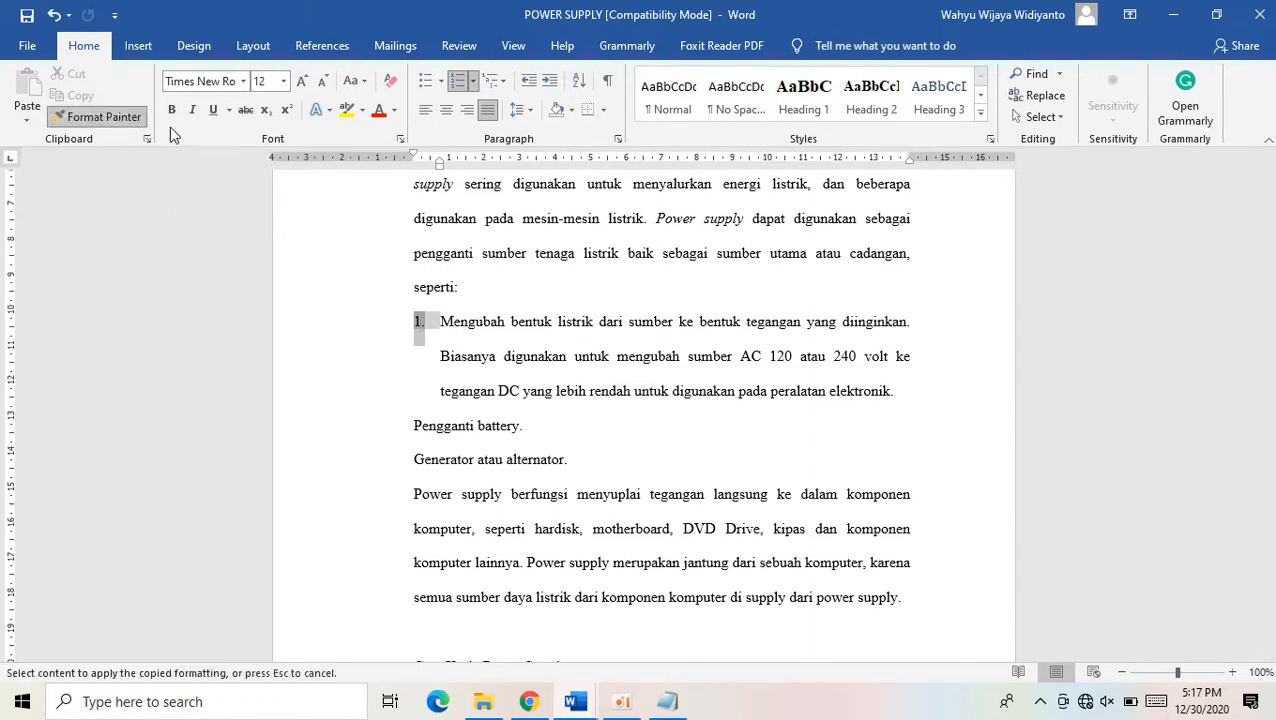
pyautogui.click(407, 432)
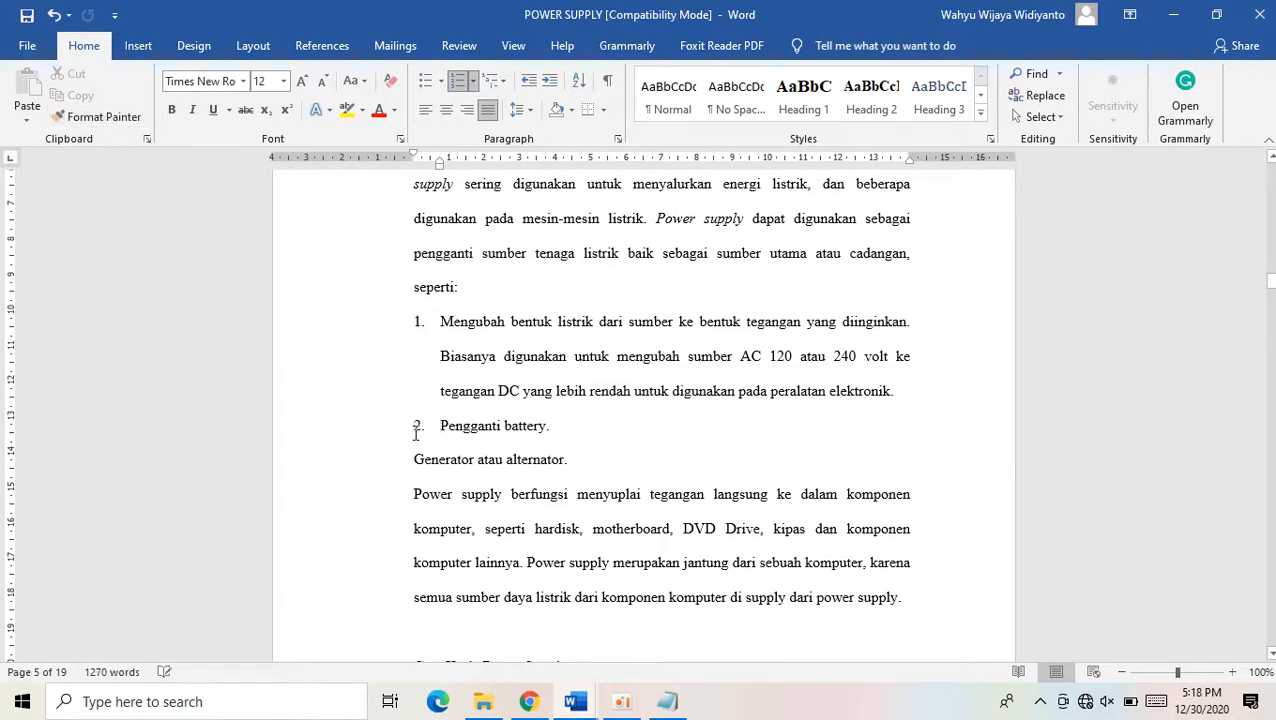
pyautogui.click(122, 124)
pyautogui.click(413, 457)
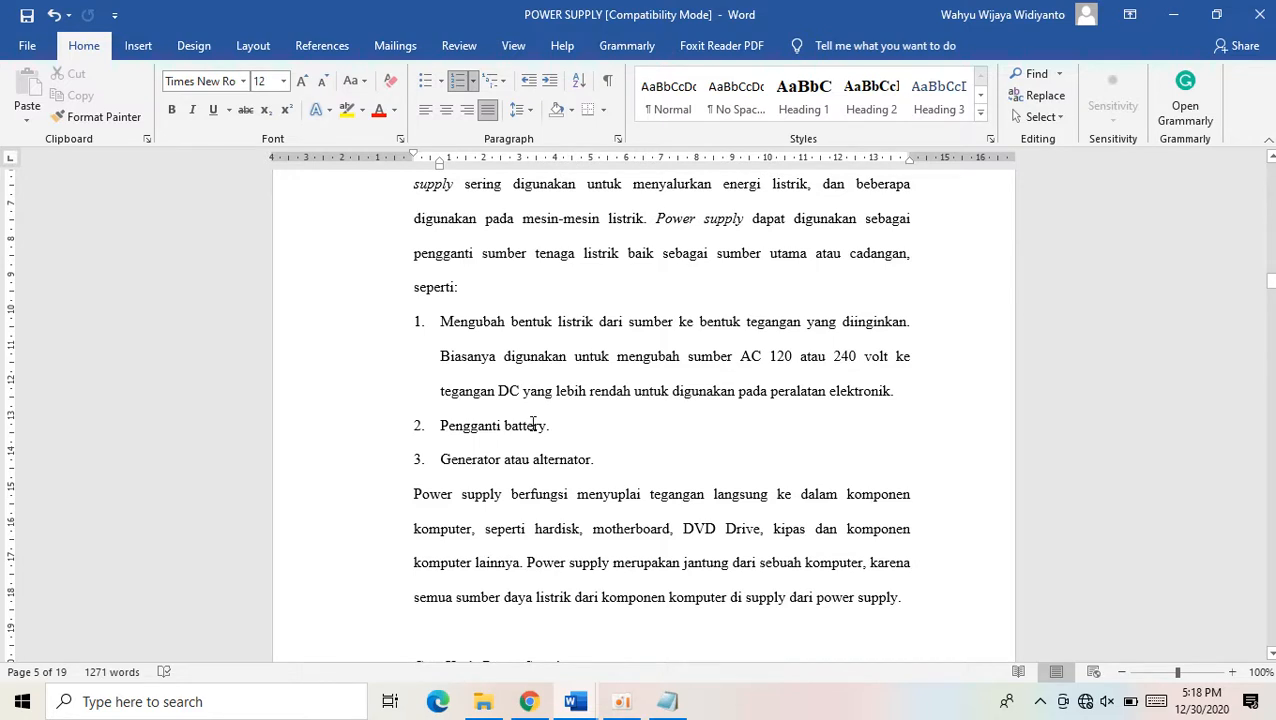
# Italicize "battery" and "volt" in the numbered list and "Power supply" at the start of the paragraph below it
pyautogui.click(533, 424)
pyautogui.hotkey('ctrl', 'i')
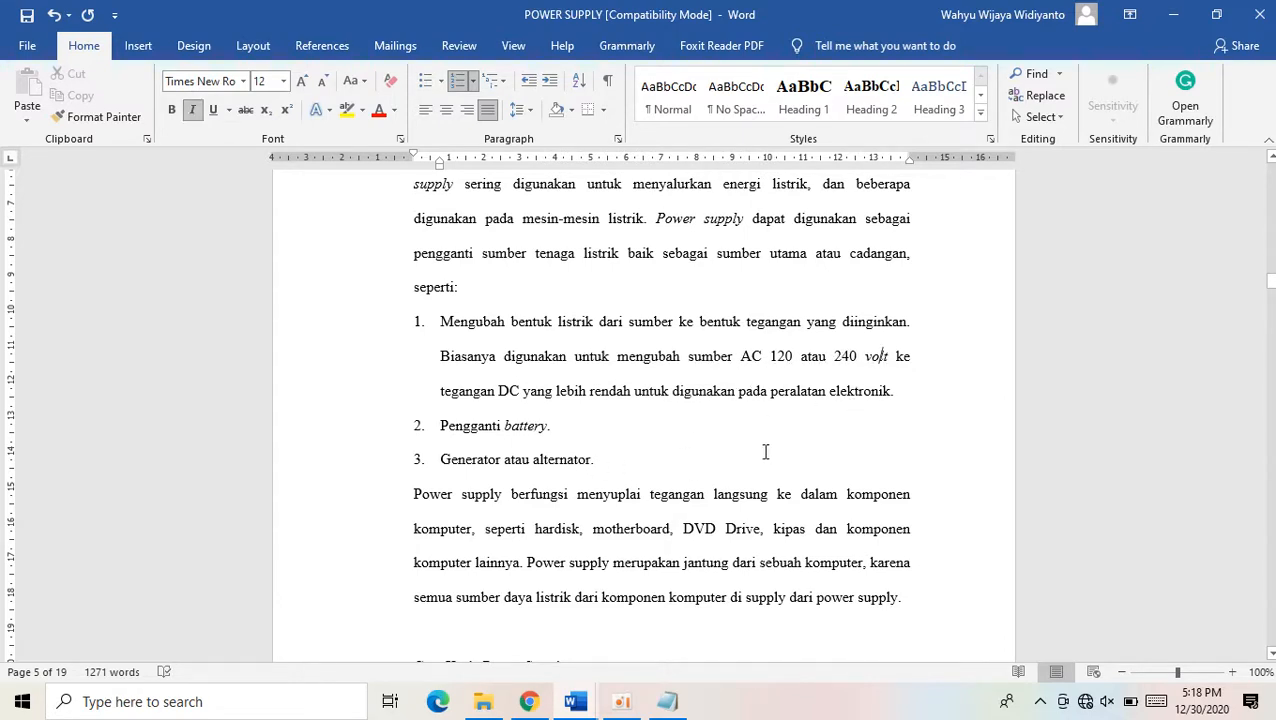
pyautogui.scroll(-1, 764, 440)
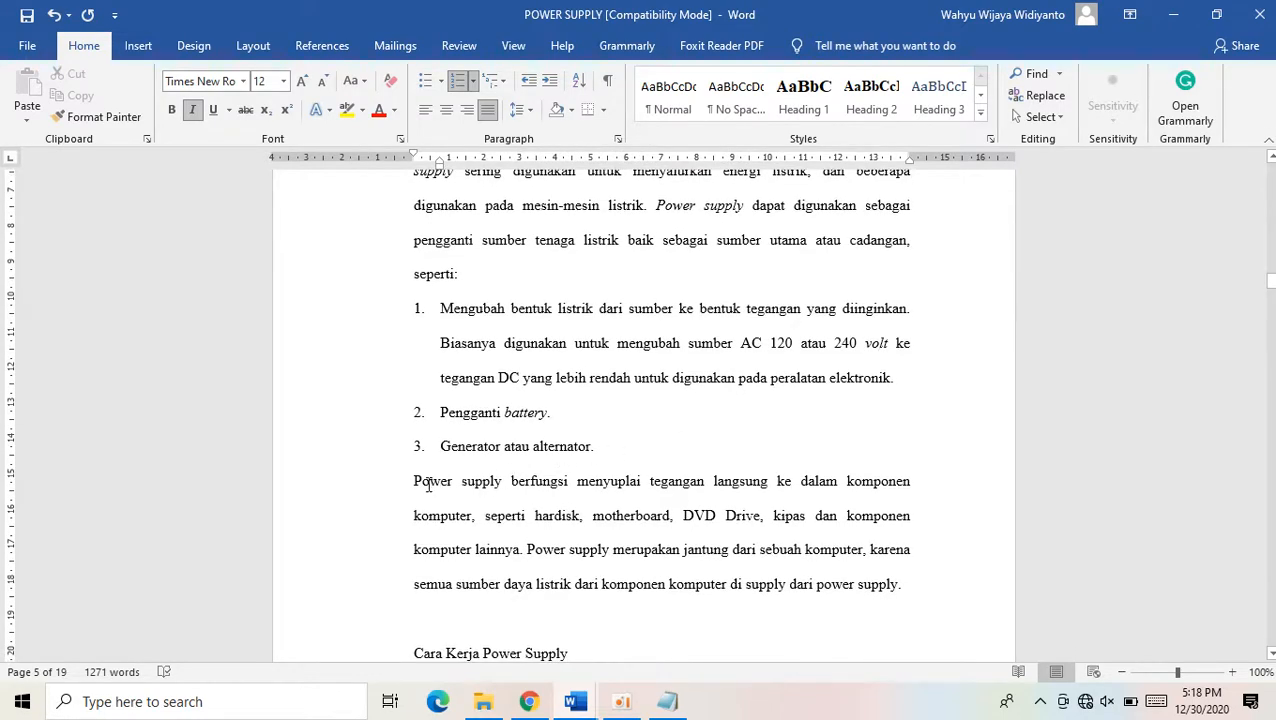
pyautogui.moveTo(428, 484); pyautogui.dragTo(506, 483)
pyautogui.hotkey('ctrl', 'i')
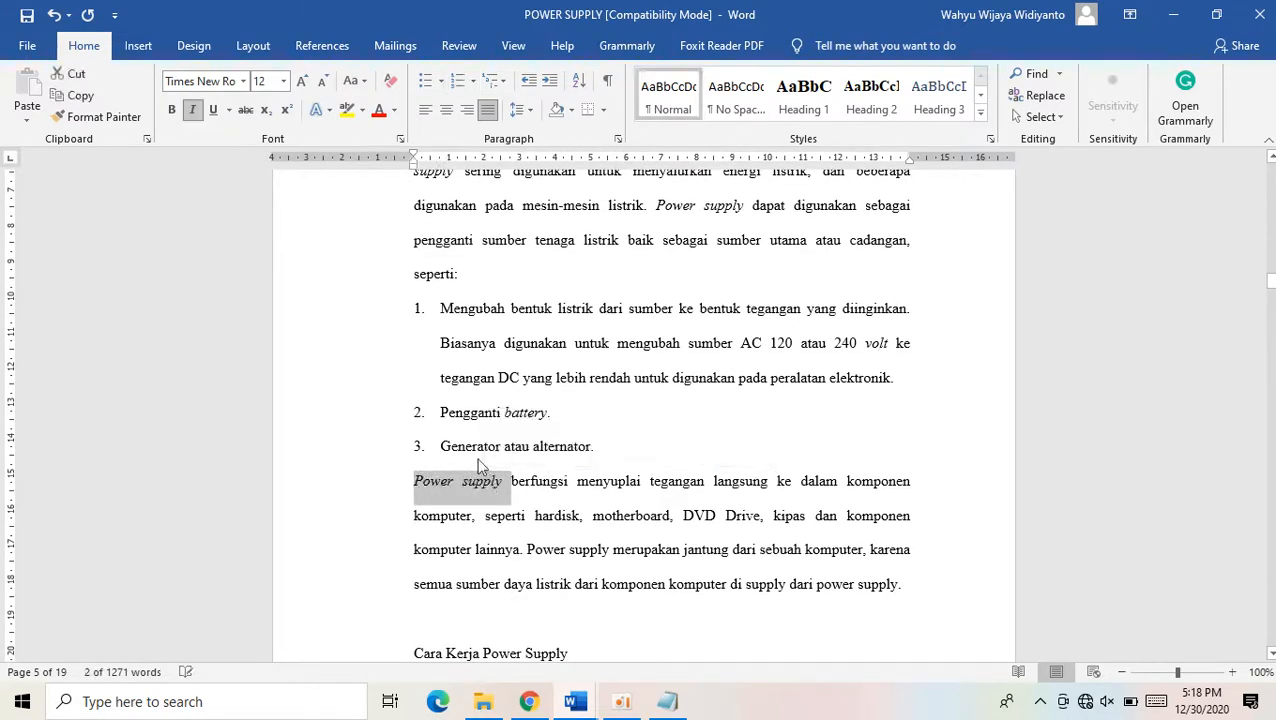
# Indent the first line of the paragraph below the numbered list by 1 cm
pyautogui.moveTo(414, 157); pyautogui.dragTo(449, 157)
pyautogui.scroll(1, 590, 441)
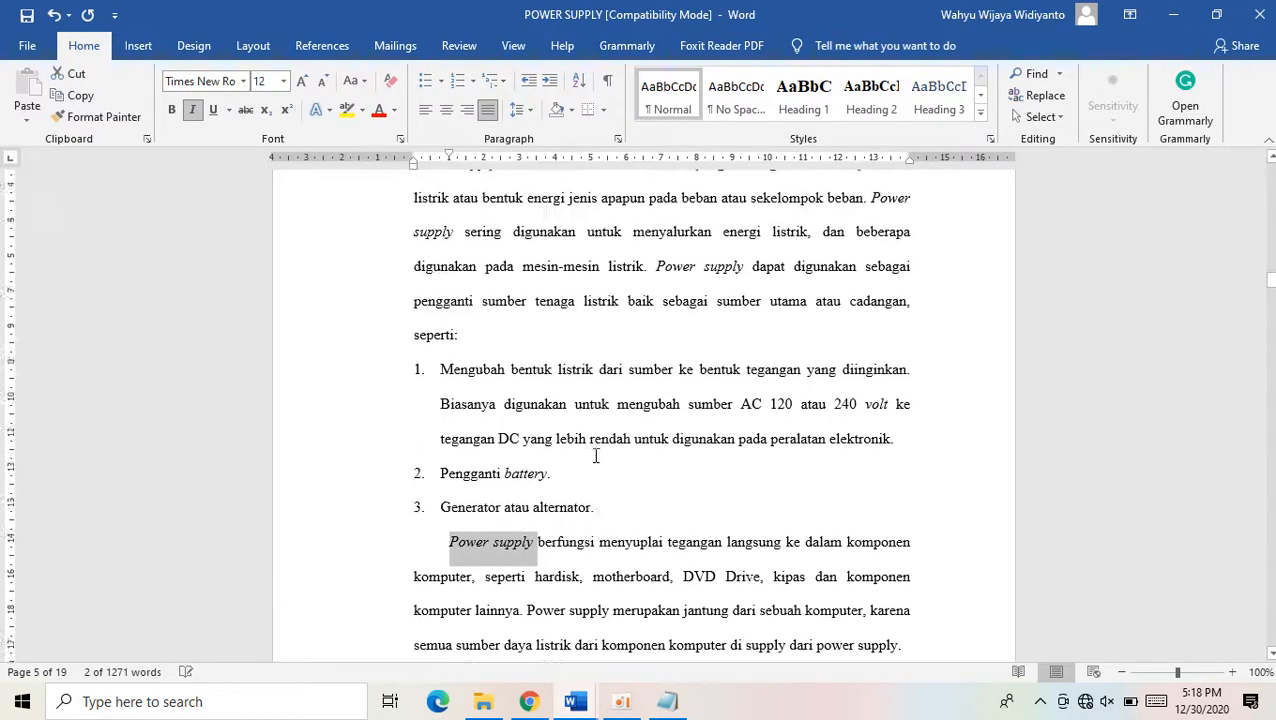
pyautogui.scroll(1, 596, 456)
pyautogui.scroll(-3, 478, 472)
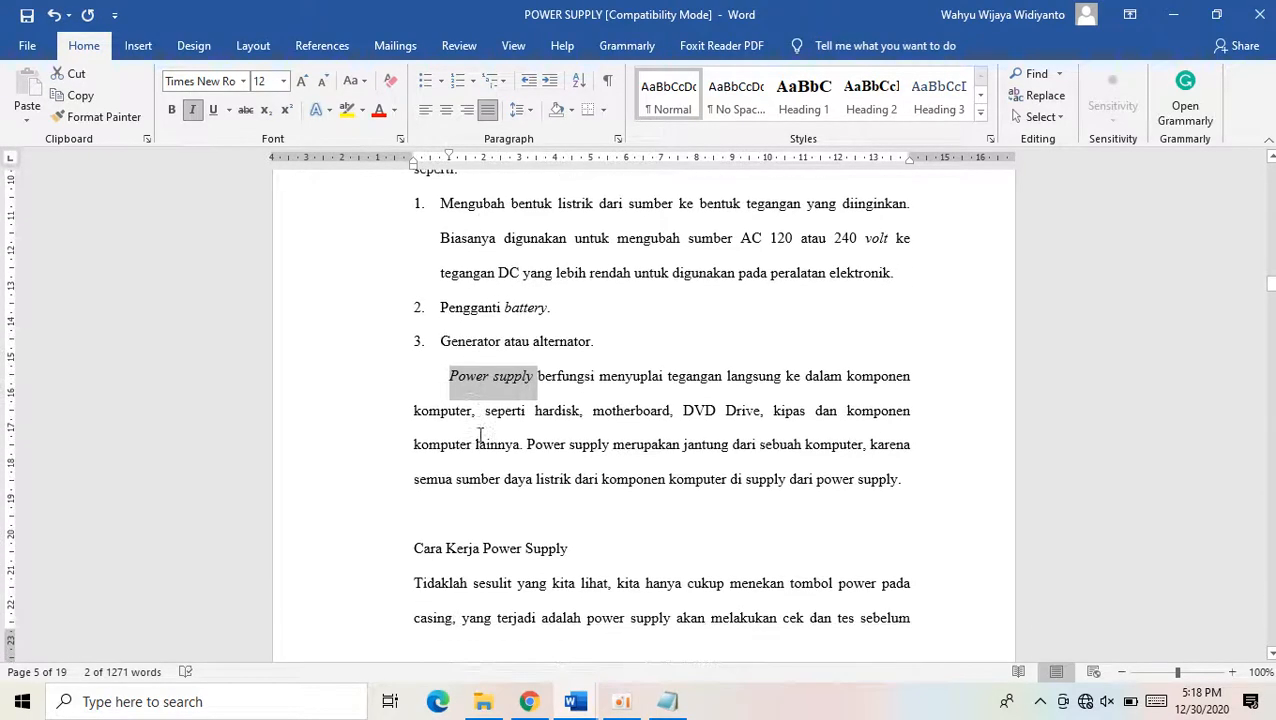
# Italicize "hardisk", "motherboard", "Drive", the second "Power supply" and "supply" after "di" in the paragraph below the numbered list
pyautogui.scroll(-1, 480, 434)
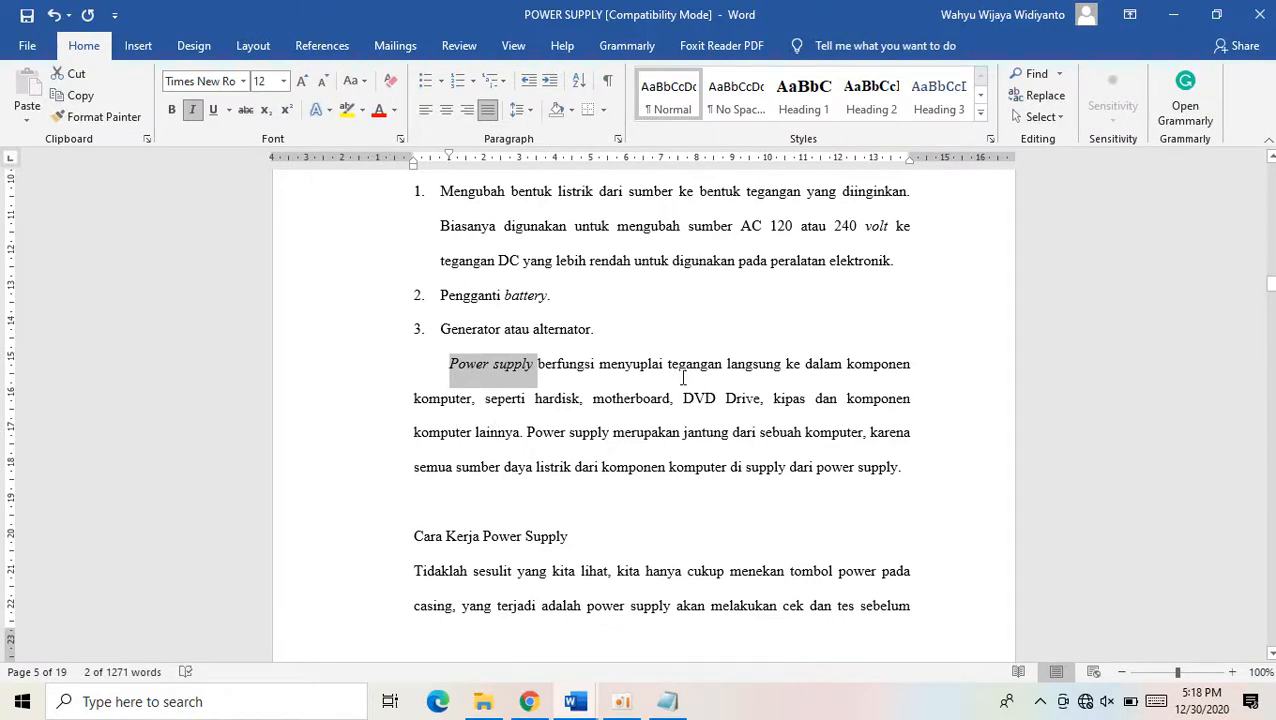
pyautogui.click(542, 402)
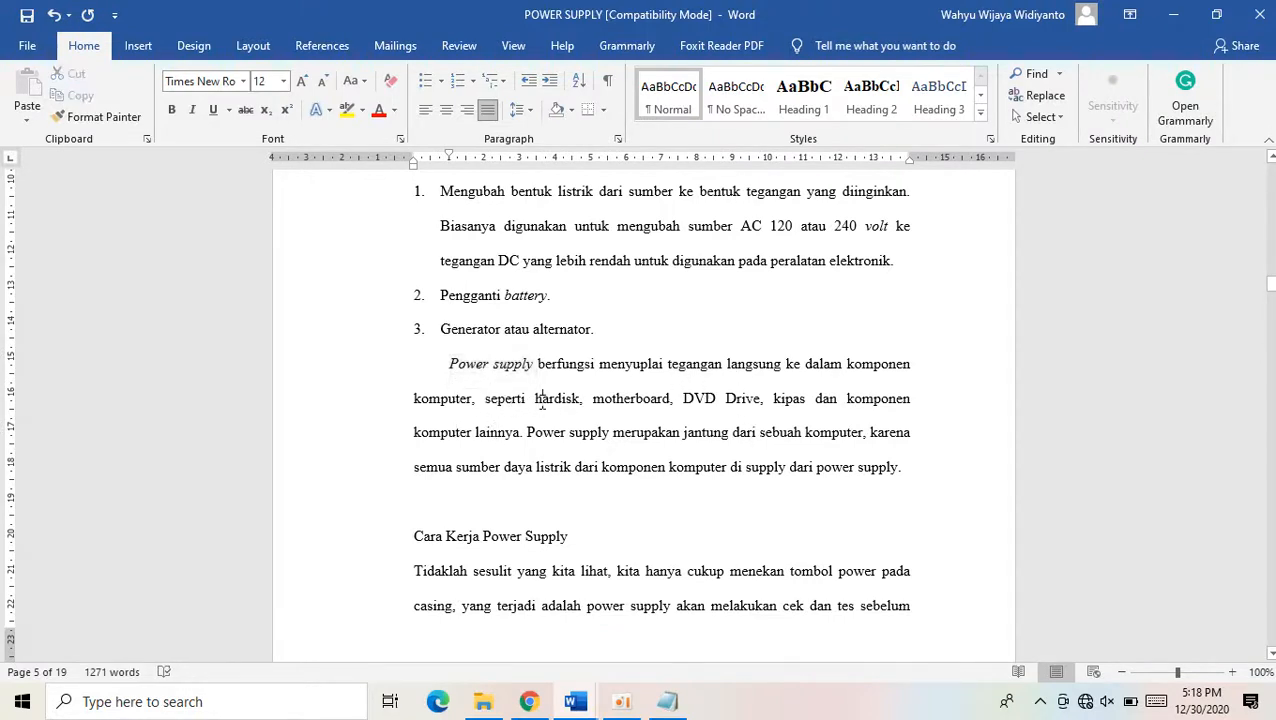
pyautogui.hotkey('ctrl', 'i')
pyautogui.click(606, 396)
pyautogui.hotkey('ctrl', 'i')
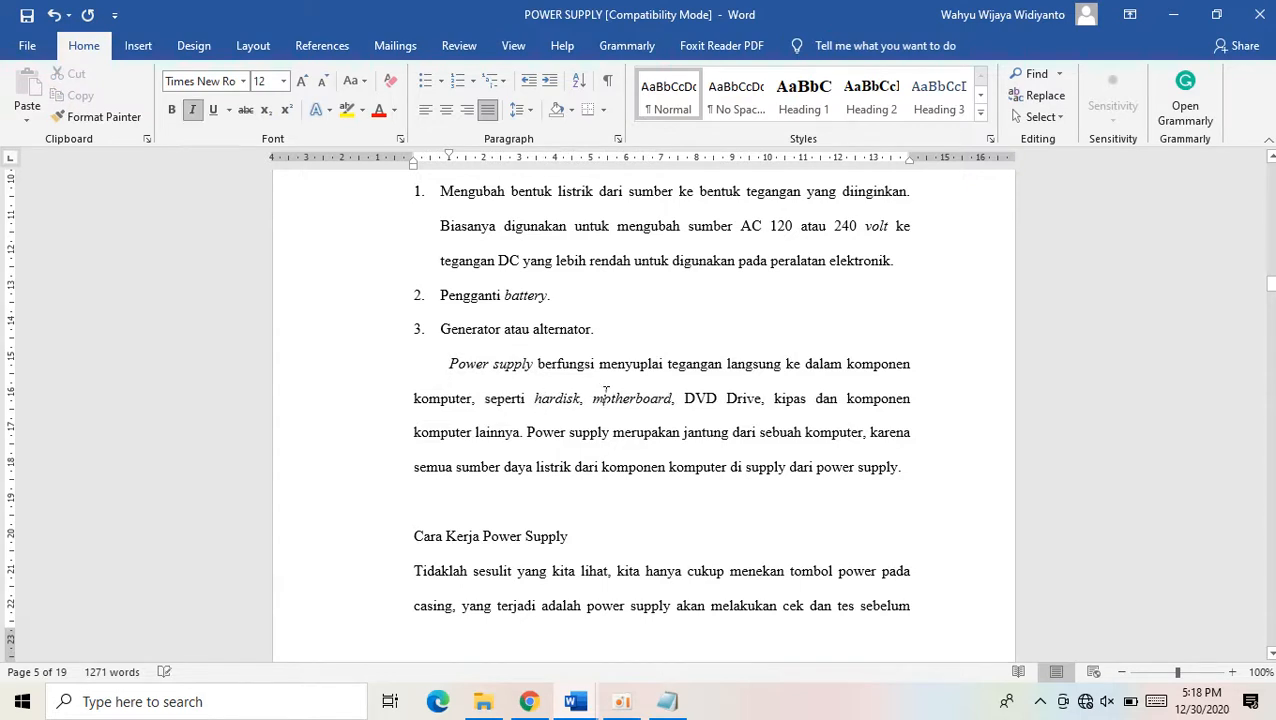
pyautogui.click(742, 402)
pyautogui.hotkey('ctrl', 'i')
pyautogui.moveTo(548, 434); pyautogui.dragTo(590, 444)
pyautogui.hotkey('ctrl', 'i')
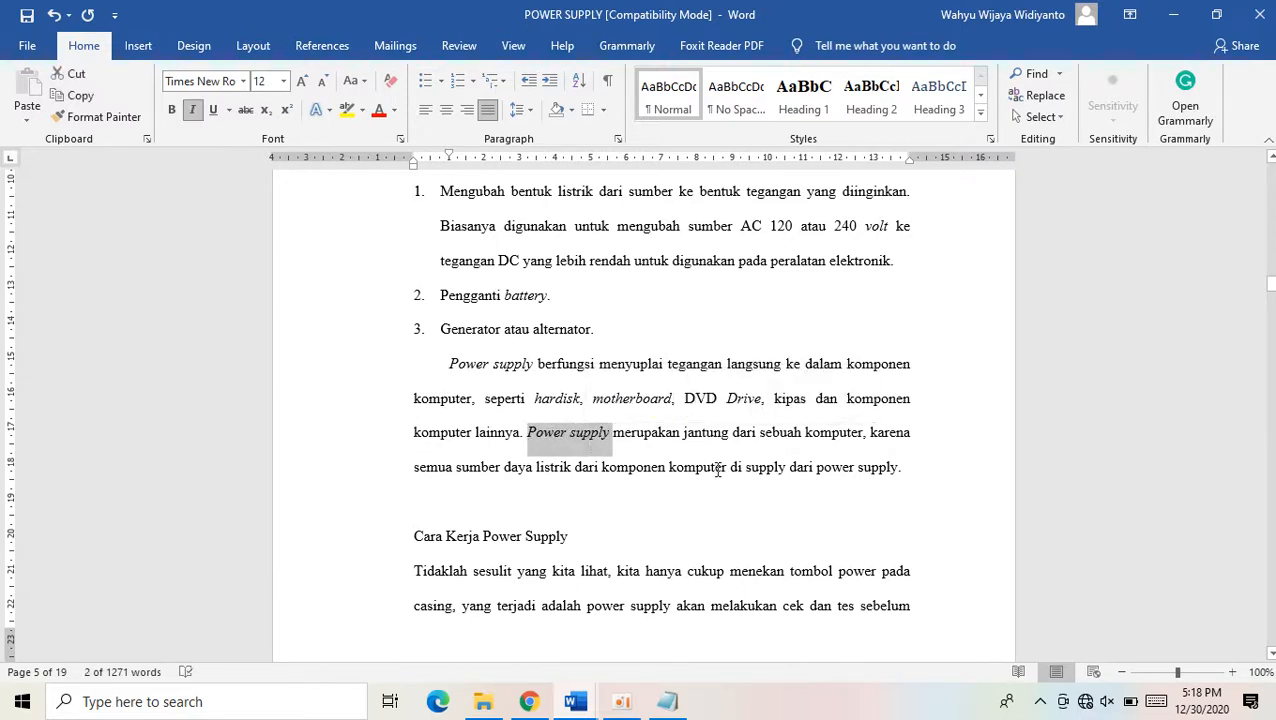
pyautogui.click(749, 466)
pyautogui.hotkey('ctrl', 'i')
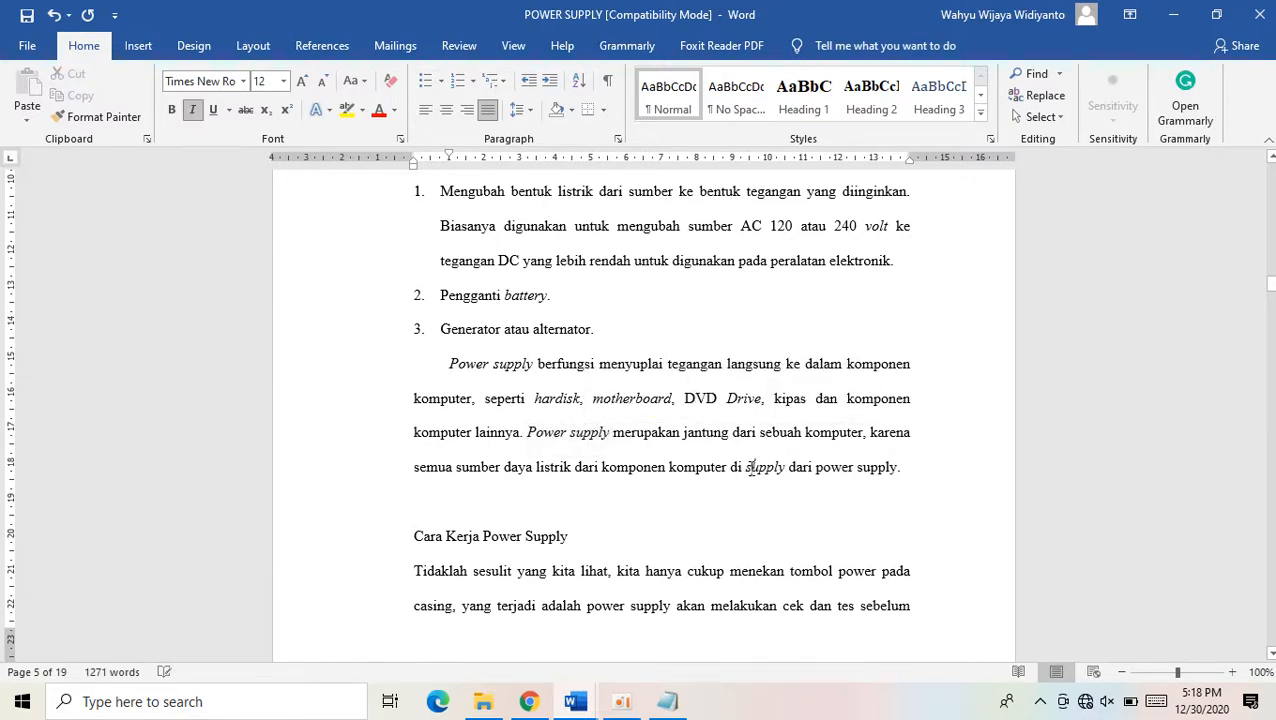
# Italicize "power supply" at the end of the last paragraph in section 1.1
pyautogui.moveTo(855, 469); pyautogui.dragTo(893, 470)
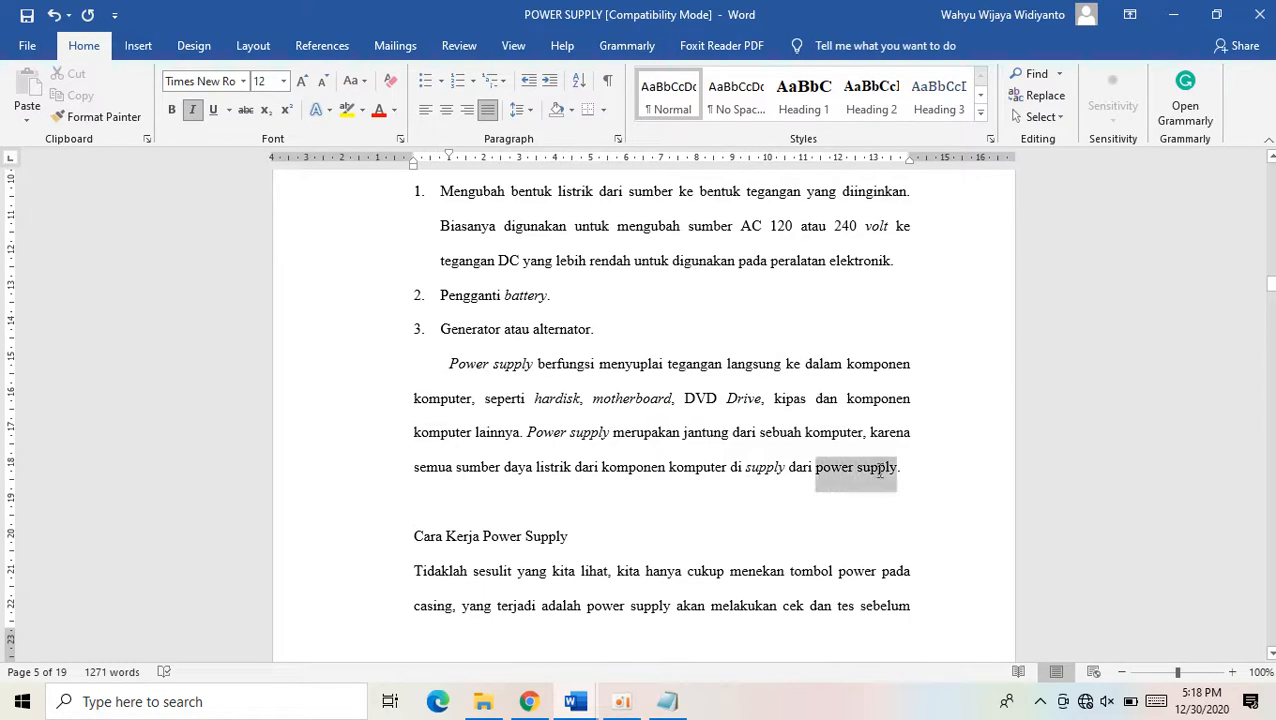
pyautogui.hotkey('ctrl', 'i')
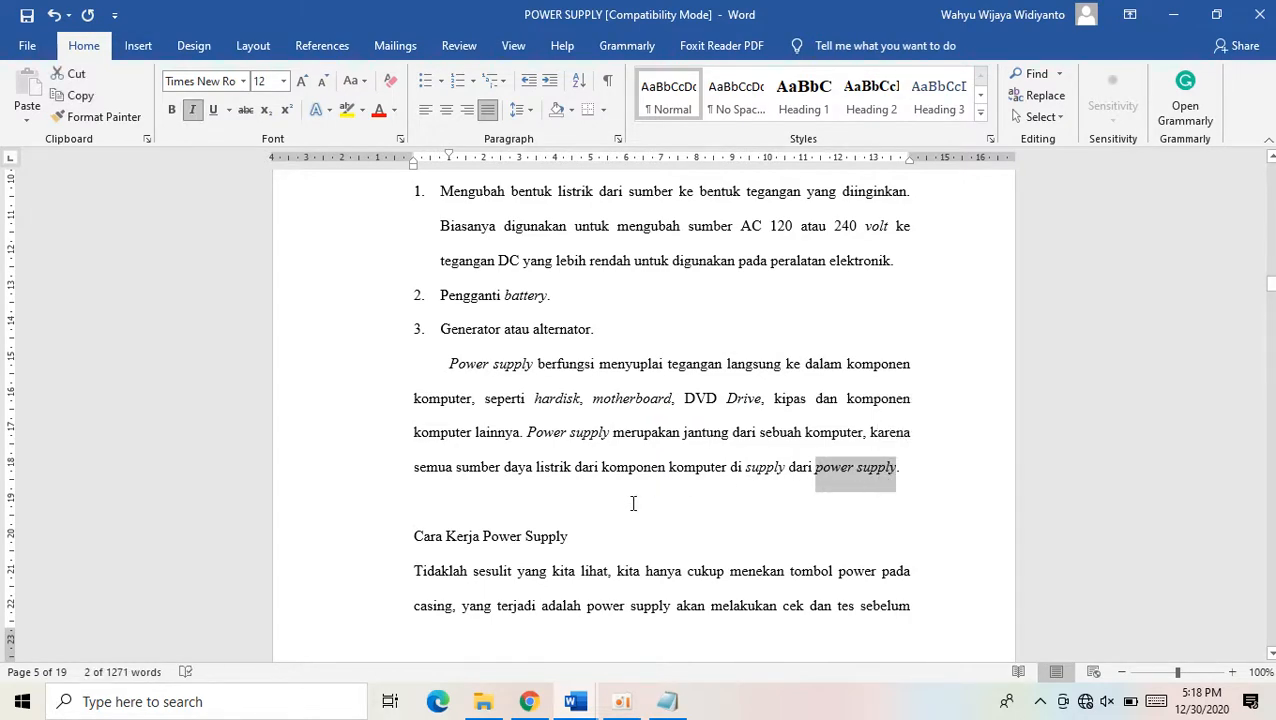
# Copy the numbering format of the "1.1. Pengertian" heading onto the "Cara Kerja Power Supply" line with Format Painter
pyautogui.scroll(2, 633, 503)
pyautogui.scroll(4, 499, 444)
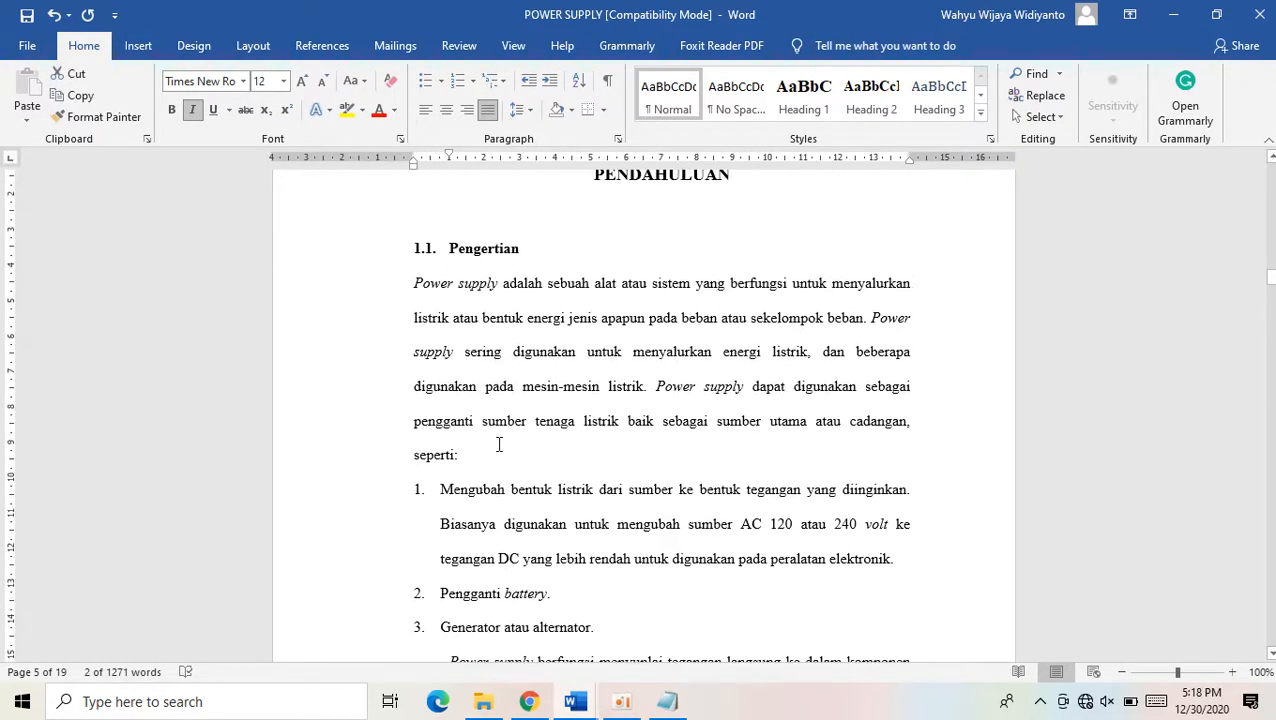
pyautogui.scroll(-6, 440, 380)
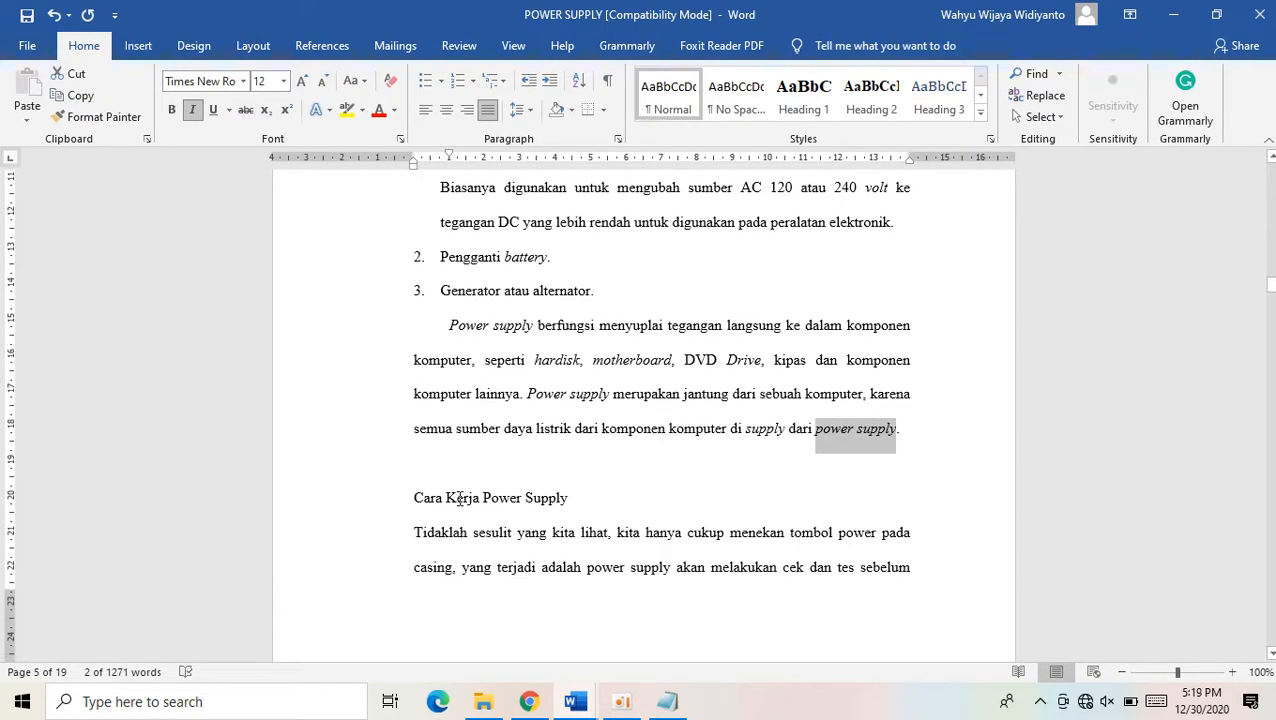
pyautogui.scroll(6, 476, 488)
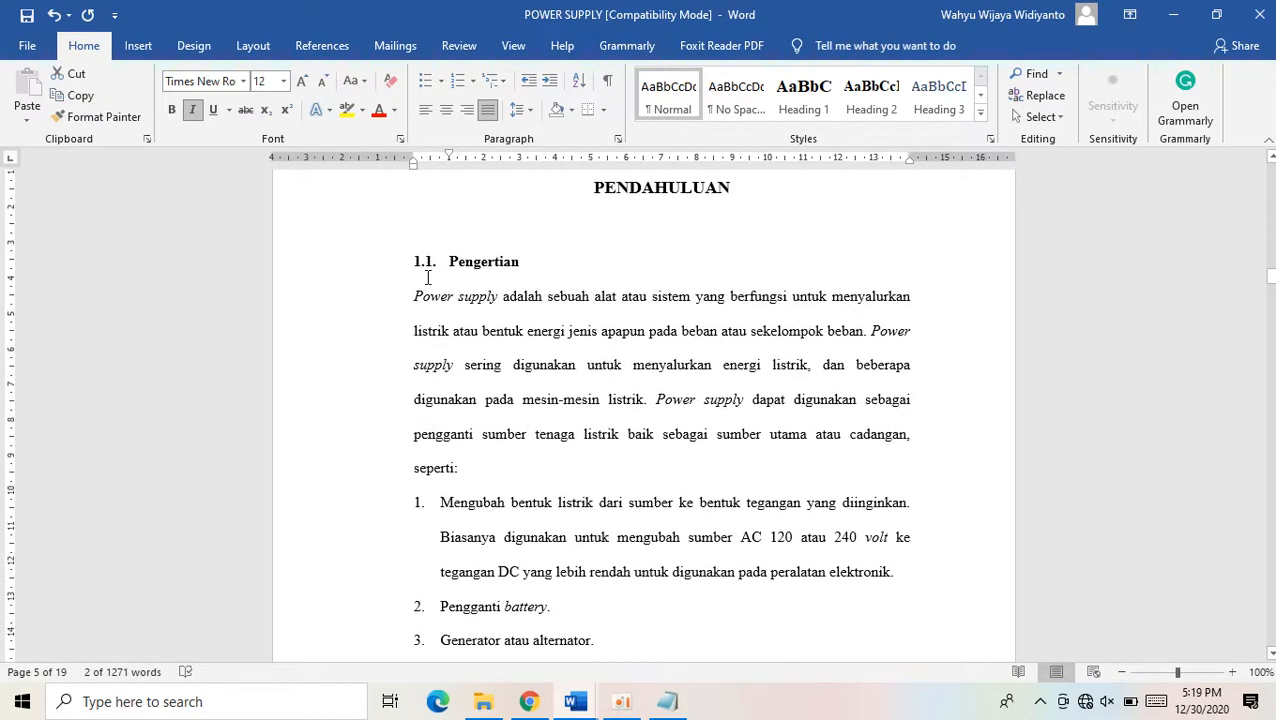
pyautogui.click(424, 264)
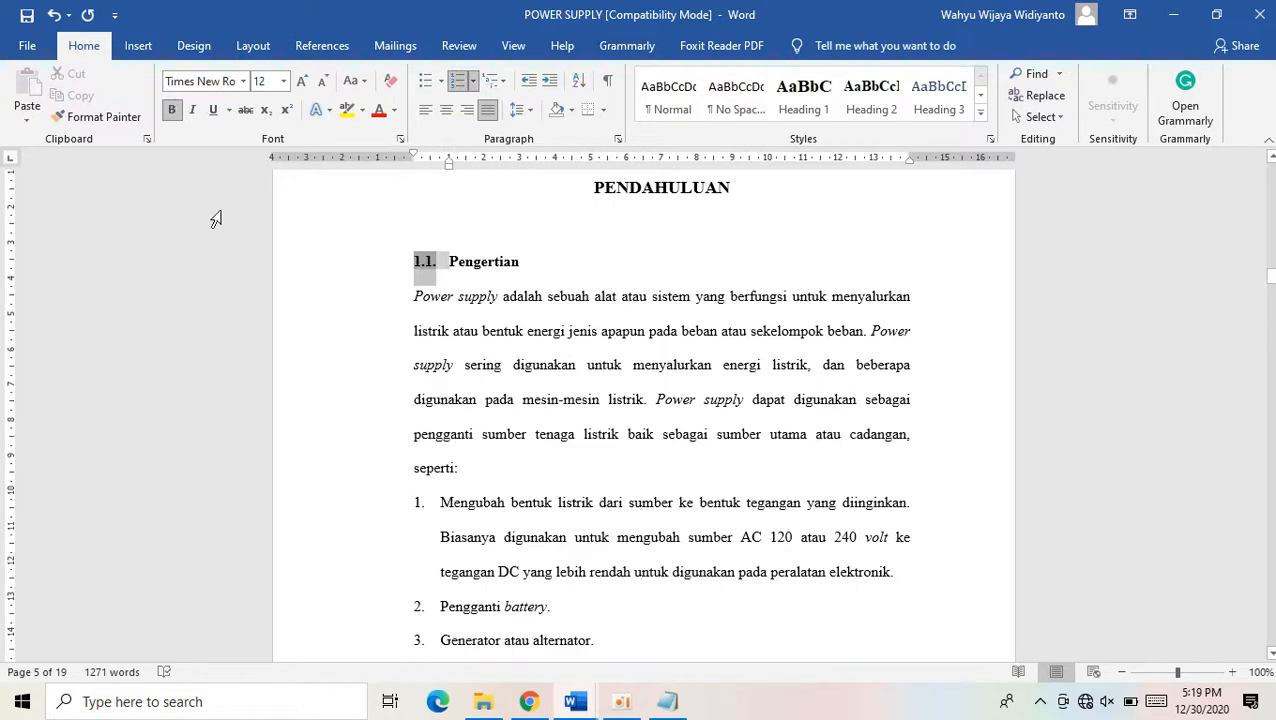
pyautogui.scroll(-6, 424, 276)
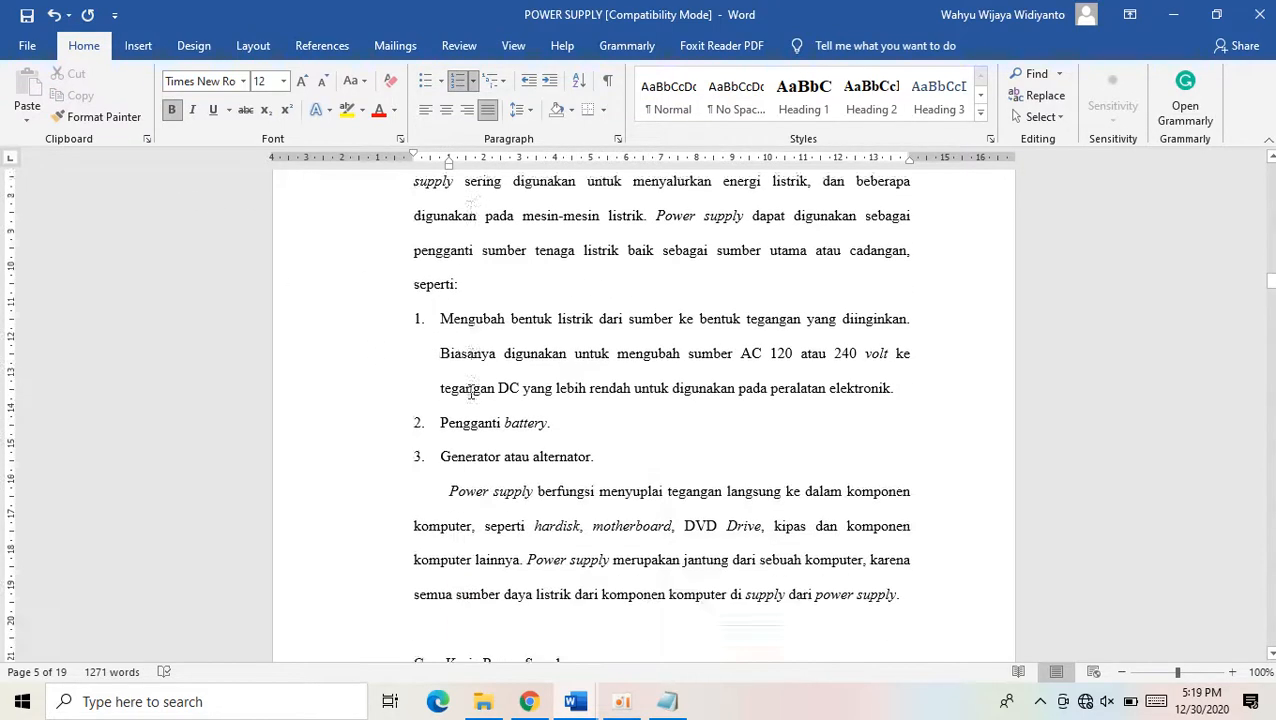
pyautogui.click(104, 117)
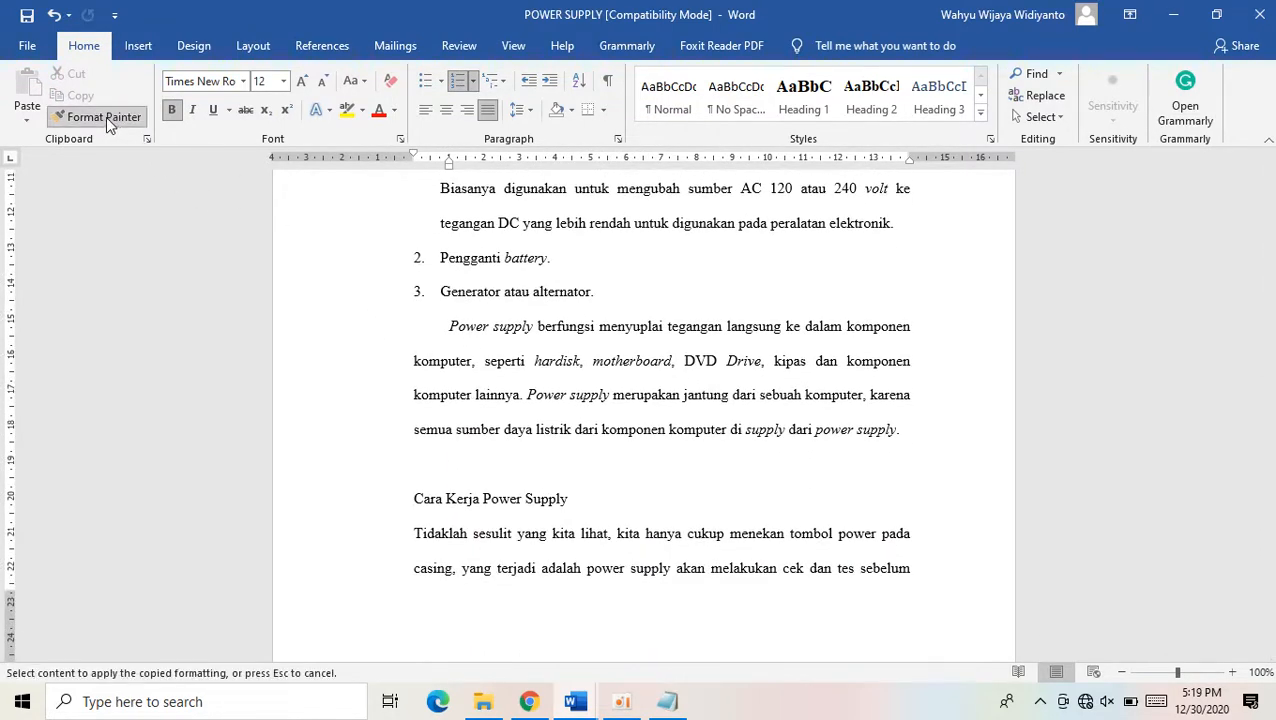
pyautogui.click(418, 500)
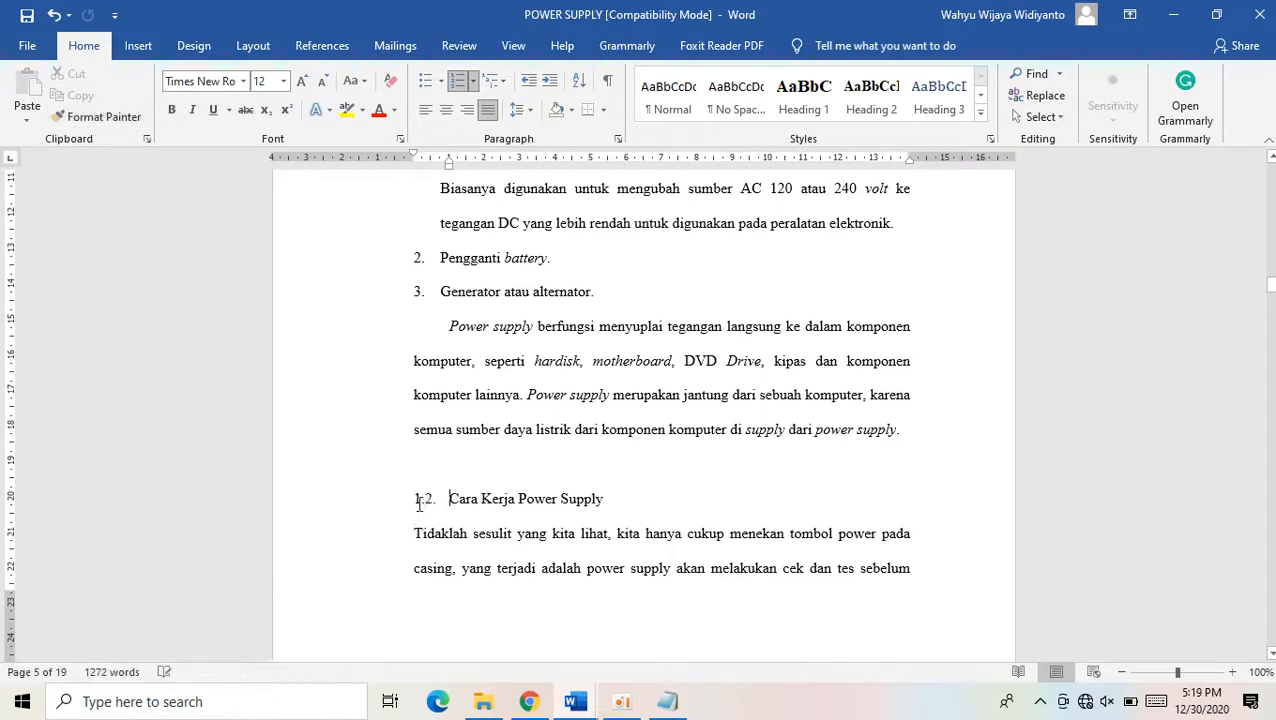
# Make the "Cara Kerja Power Supply" heading bold and italicize the words "Power Supply" in it
pyautogui.moveTo(606, 498); pyautogui.dragTo(443, 505)
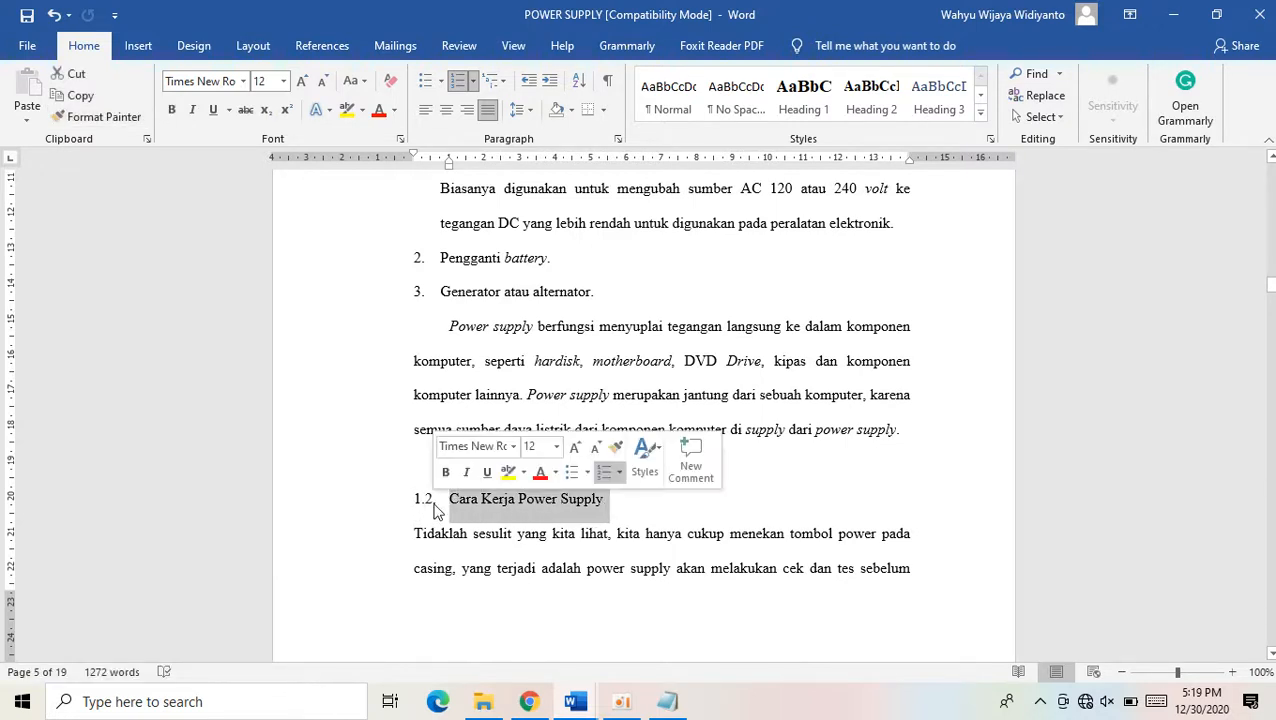
pyautogui.hotkey('ctrl', 'b')
pyautogui.moveTo(556, 498); pyautogui.dragTo(602, 508)
pyautogui.hotkey('ctrl', 'i')
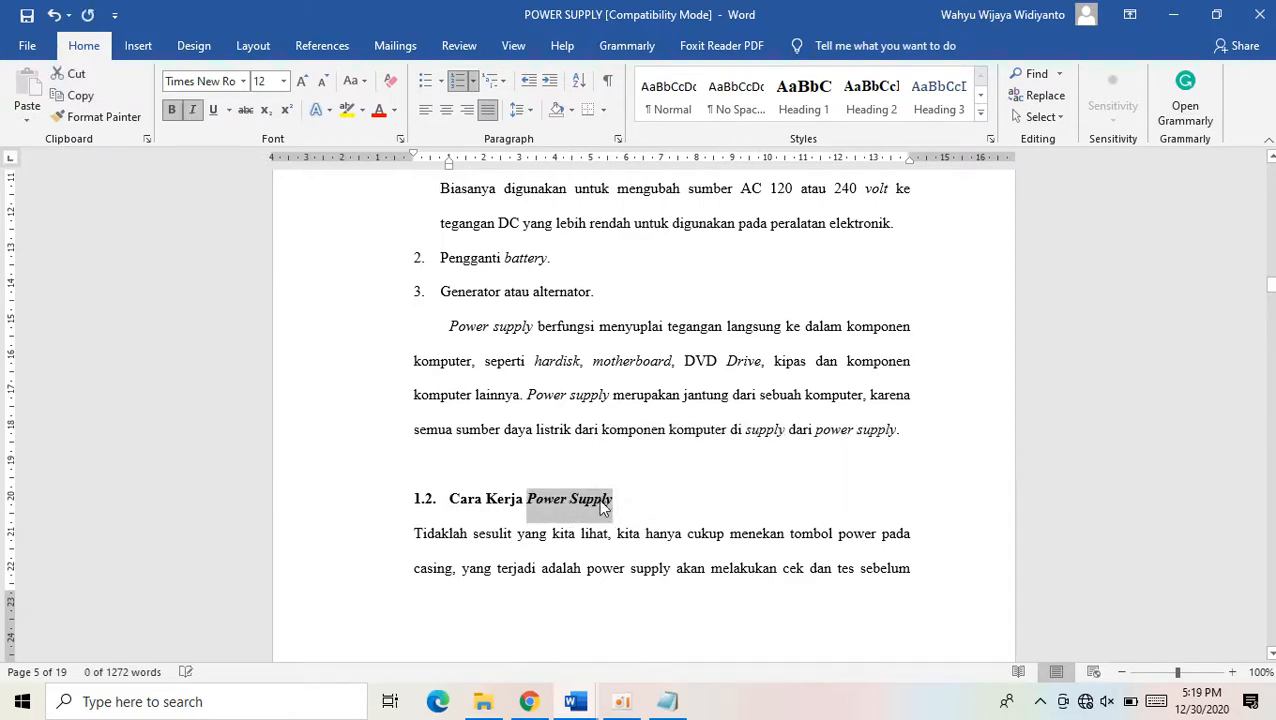
# Replace the blank line above heading 1.2 with a new empty line added after the preceding paragraph
pyautogui.scroll(5, 495, 450)
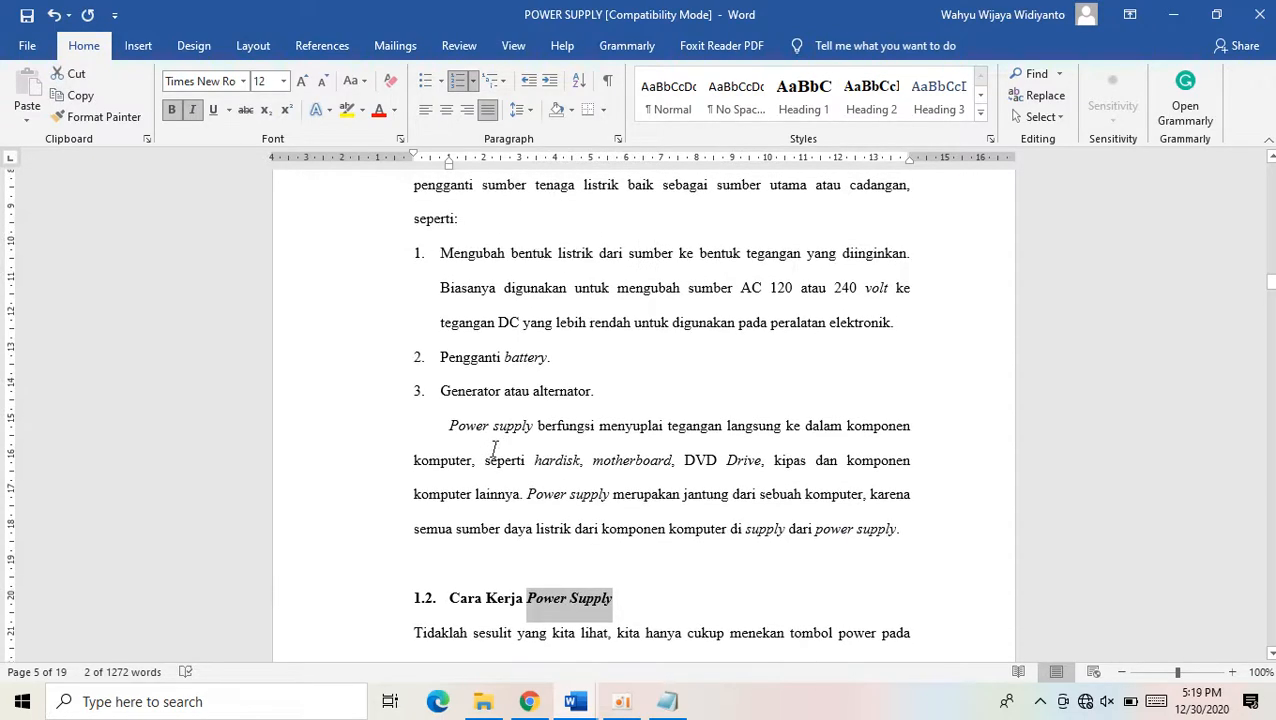
pyautogui.scroll(3, 495, 450)
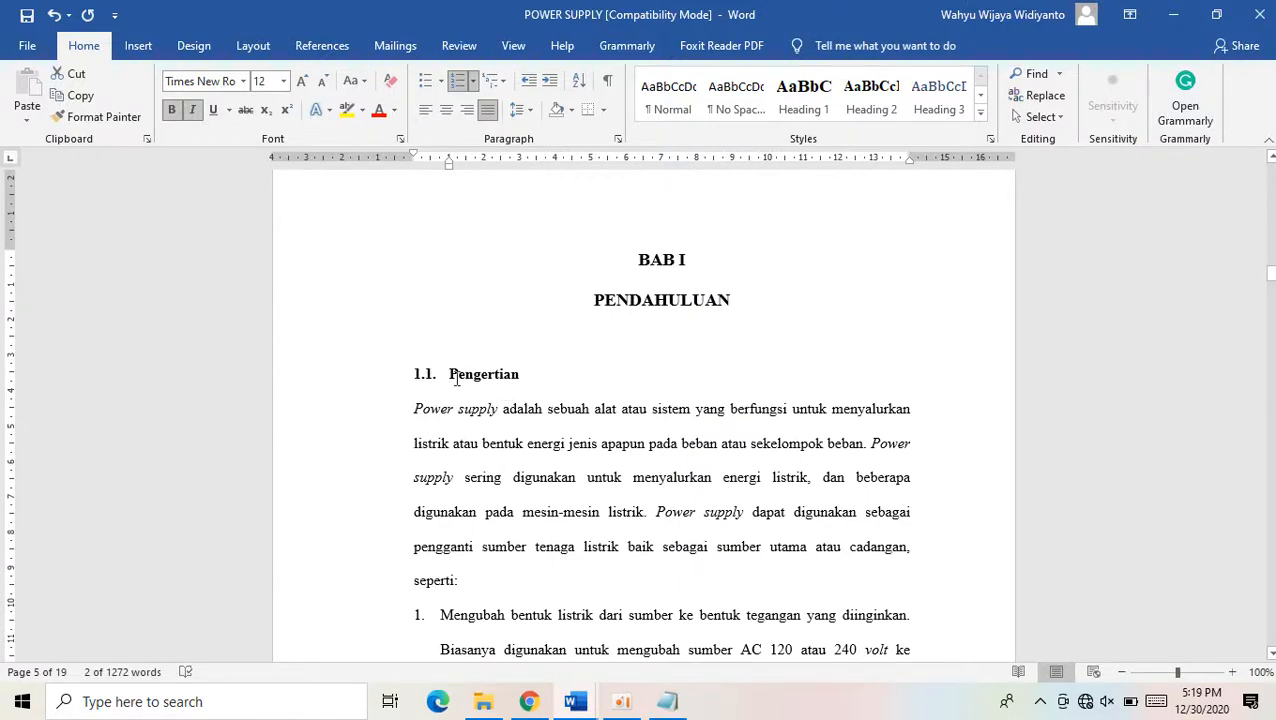
pyautogui.scroll(-8, 456, 378)
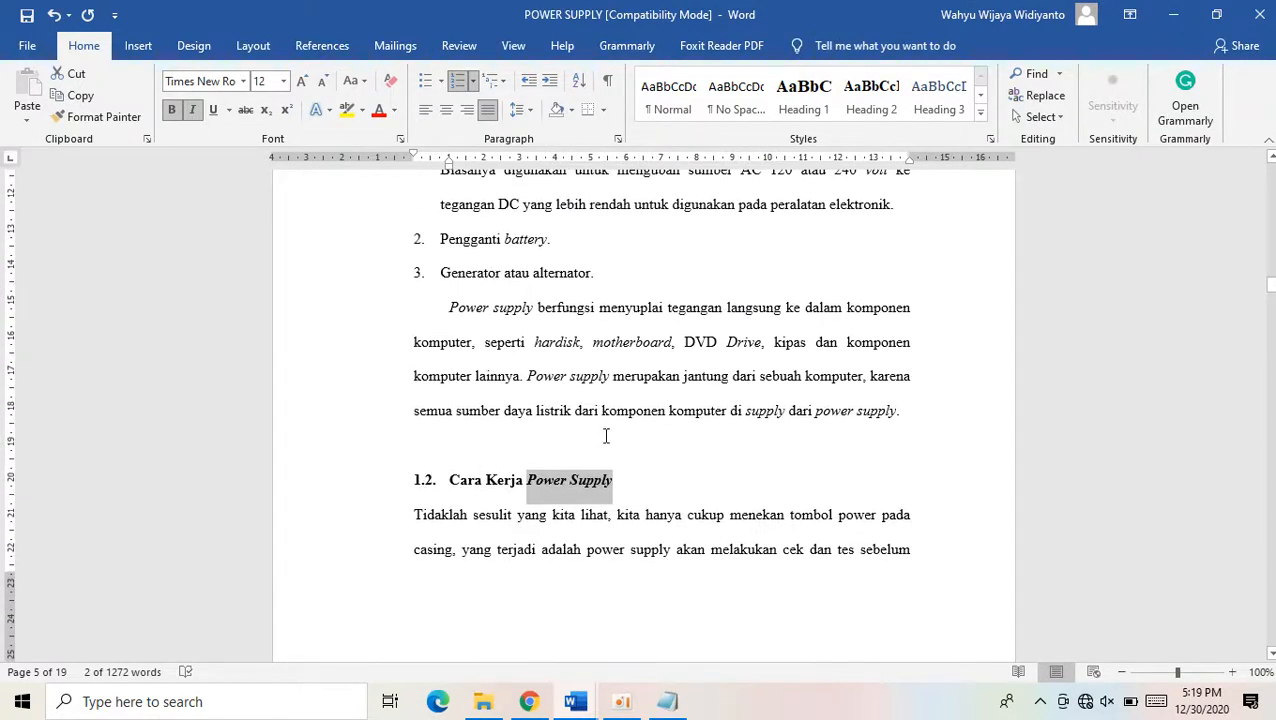
pyautogui.click(578, 442)
pyautogui.press('Delete')
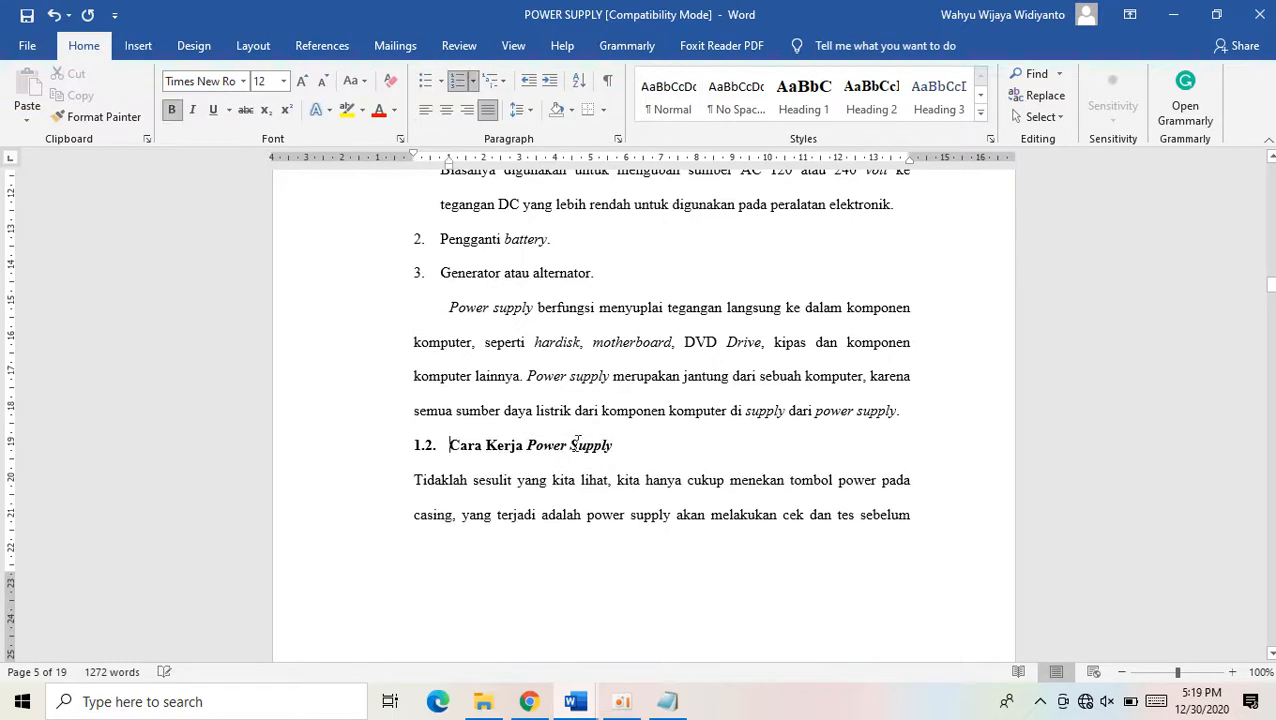
pyautogui.click(931, 409)
pyautogui.press('Return')
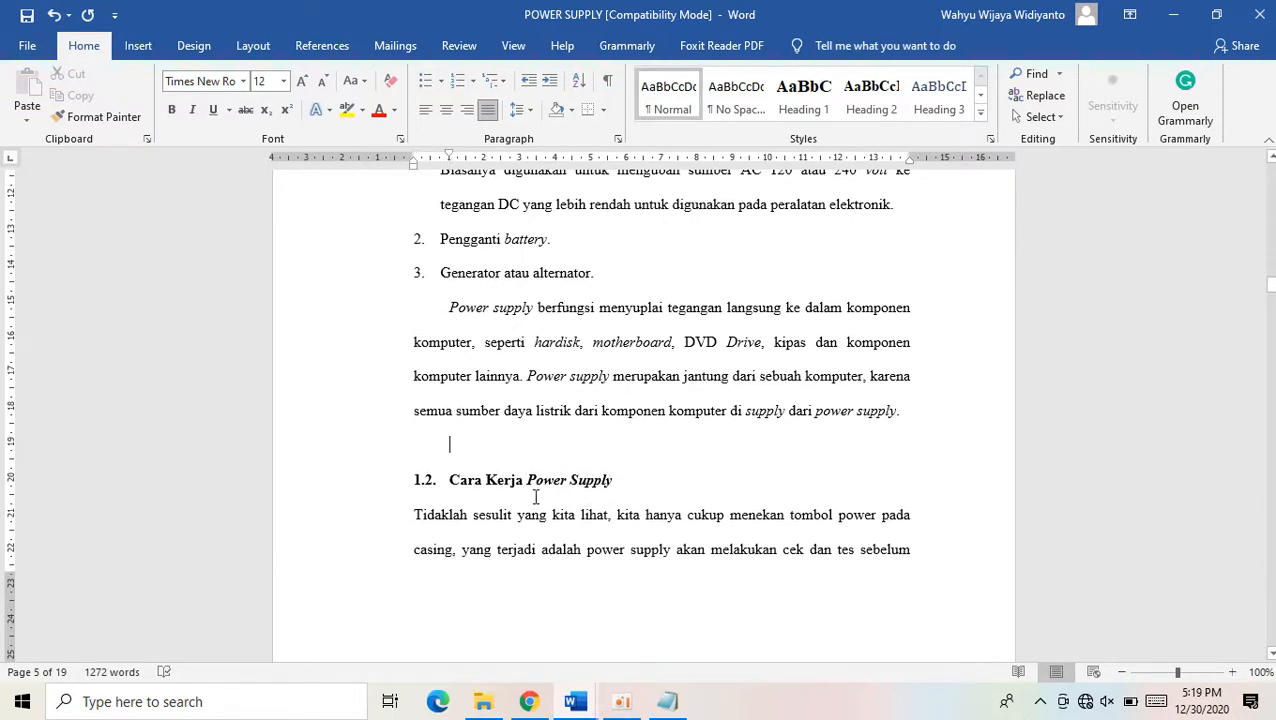
# Italicize "power", "casing" and "power supply" in the first two lines of section 1.2
pyautogui.scroll(-2, 548, 530)
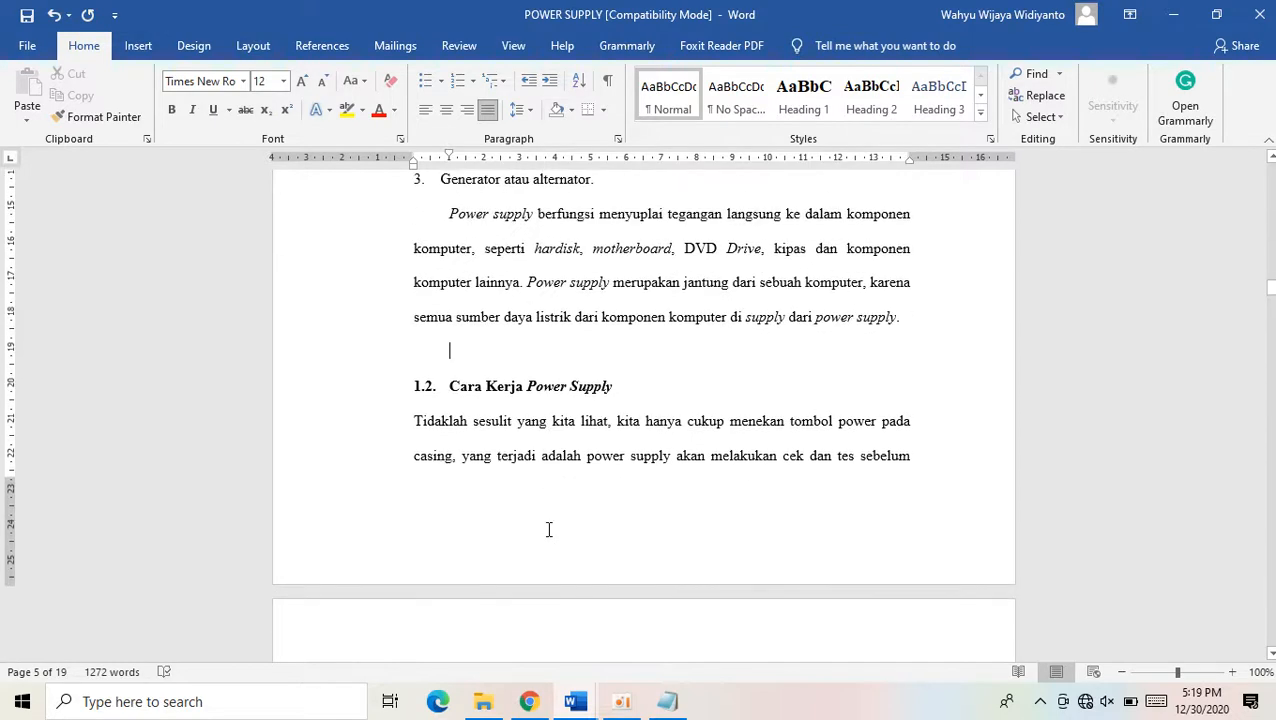
pyautogui.click(845, 419)
pyautogui.hotkey('ctrl', 'i')
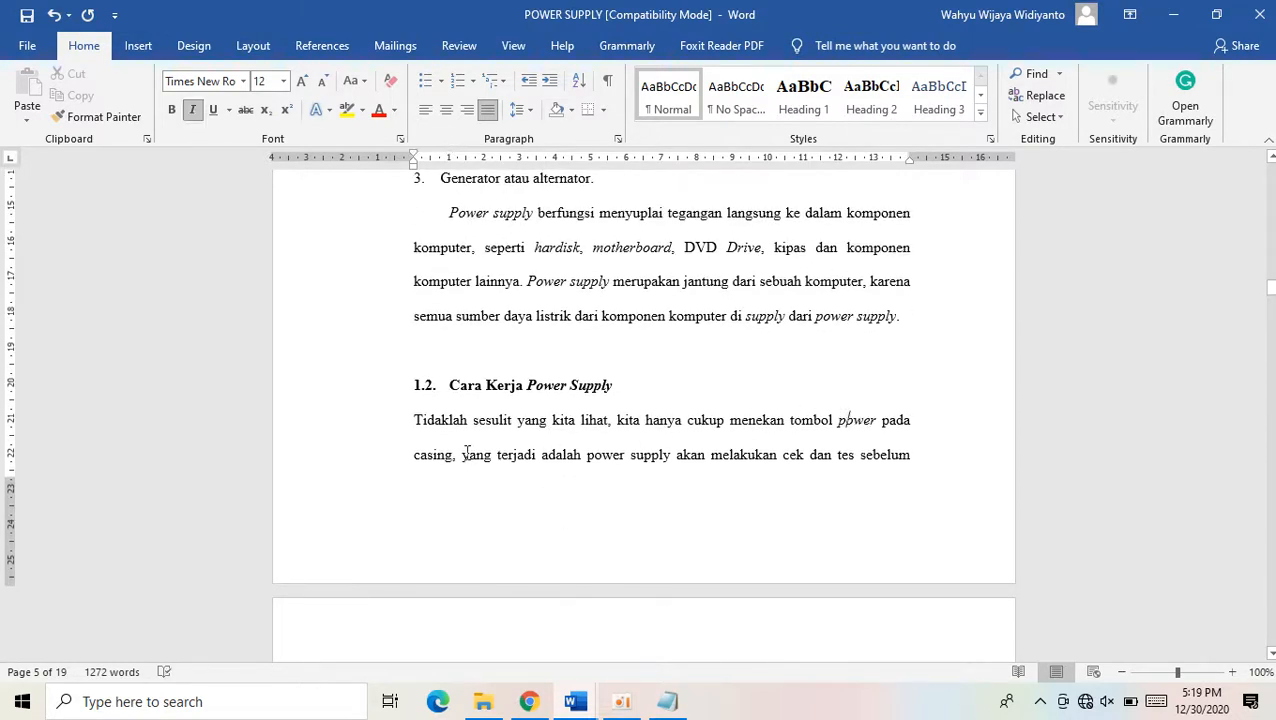
pyautogui.click(432, 455)
pyautogui.hotkey('ctrl', 'i')
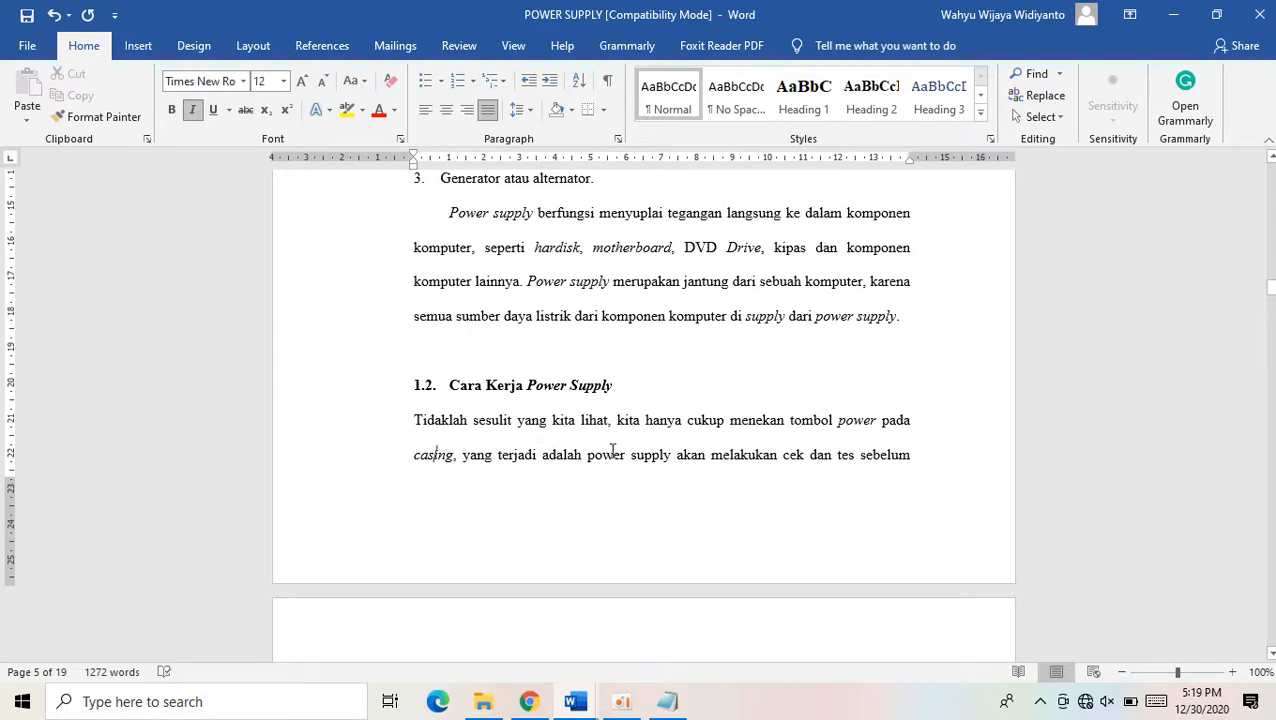
pyautogui.moveTo(608, 455); pyautogui.dragTo(659, 462)
pyautogui.hotkey('ctrl', 'i')
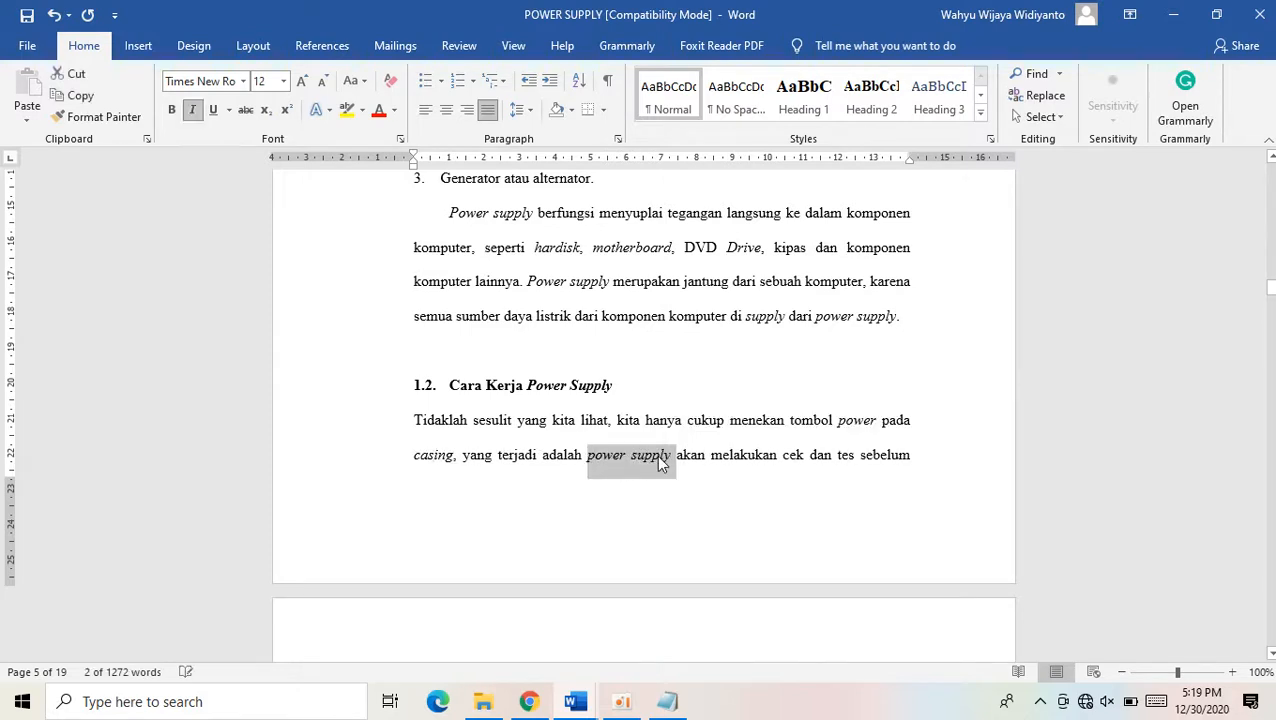
# Italicize "start", "power supply", "motherboard" and "power good" in the continuation of the section 1.2 paragraph on page 6
pyautogui.scroll(-8, 656, 455)
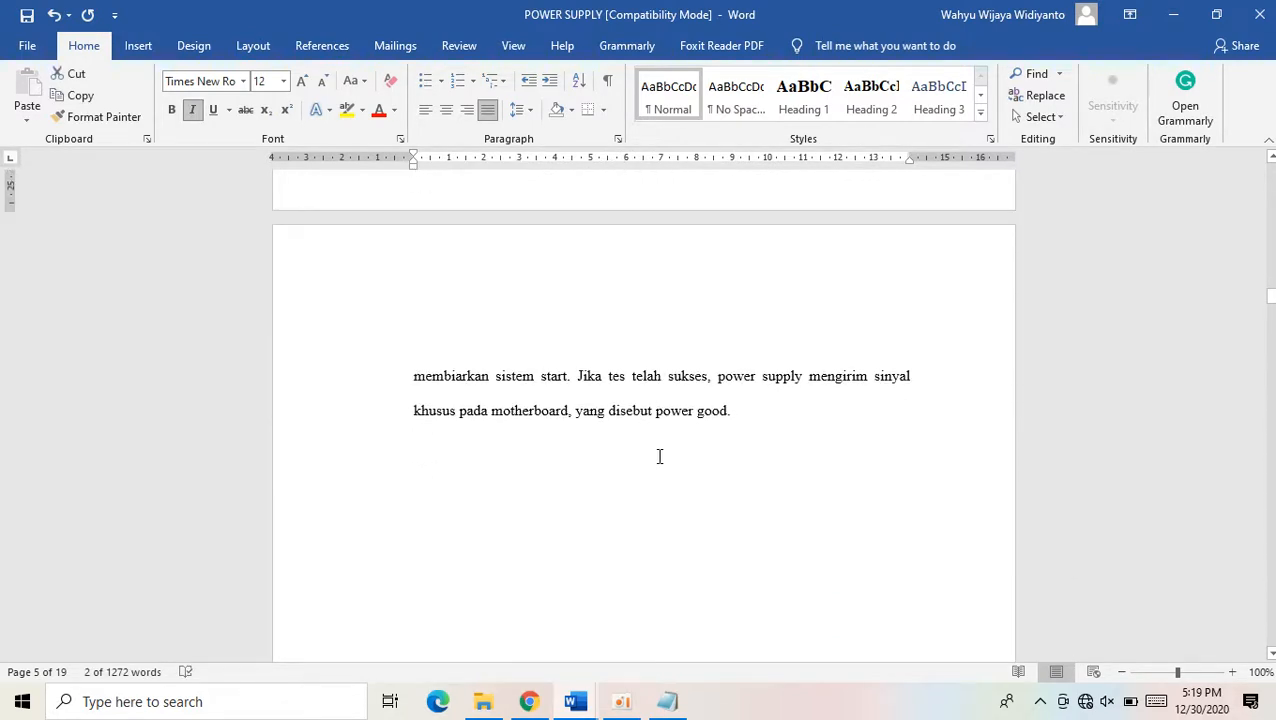
pyautogui.click(557, 375)
pyautogui.hotkey('ctrl', 'i')
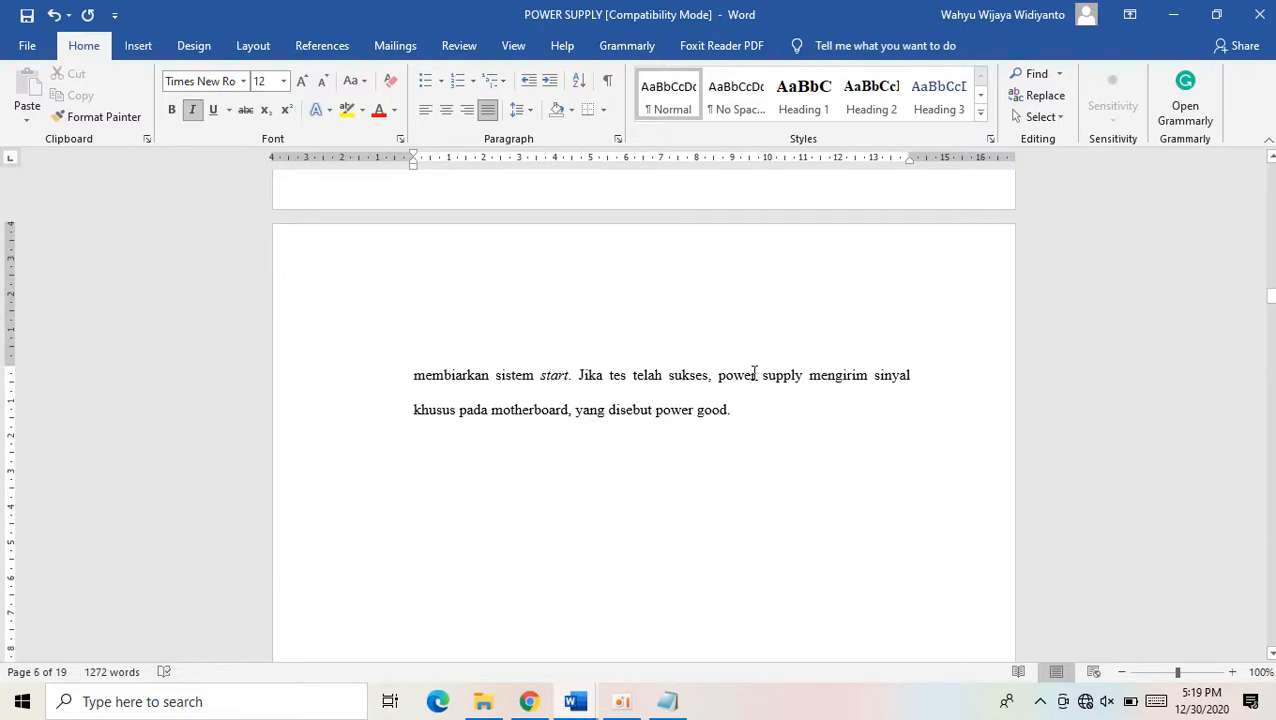
pyautogui.moveTo(744, 375); pyautogui.dragTo(789, 385)
pyautogui.hotkey('ctrl', 'i')
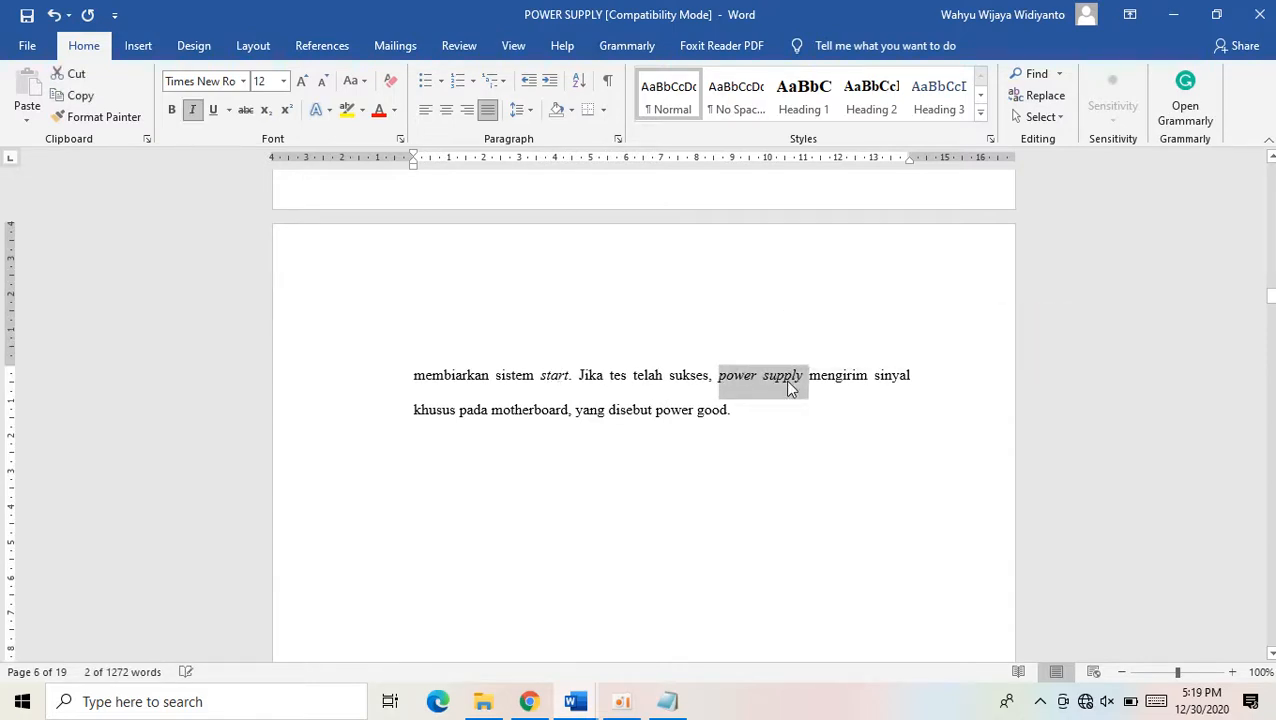
pyautogui.click(524, 418)
pyautogui.hotkey('ctrl', 'i')
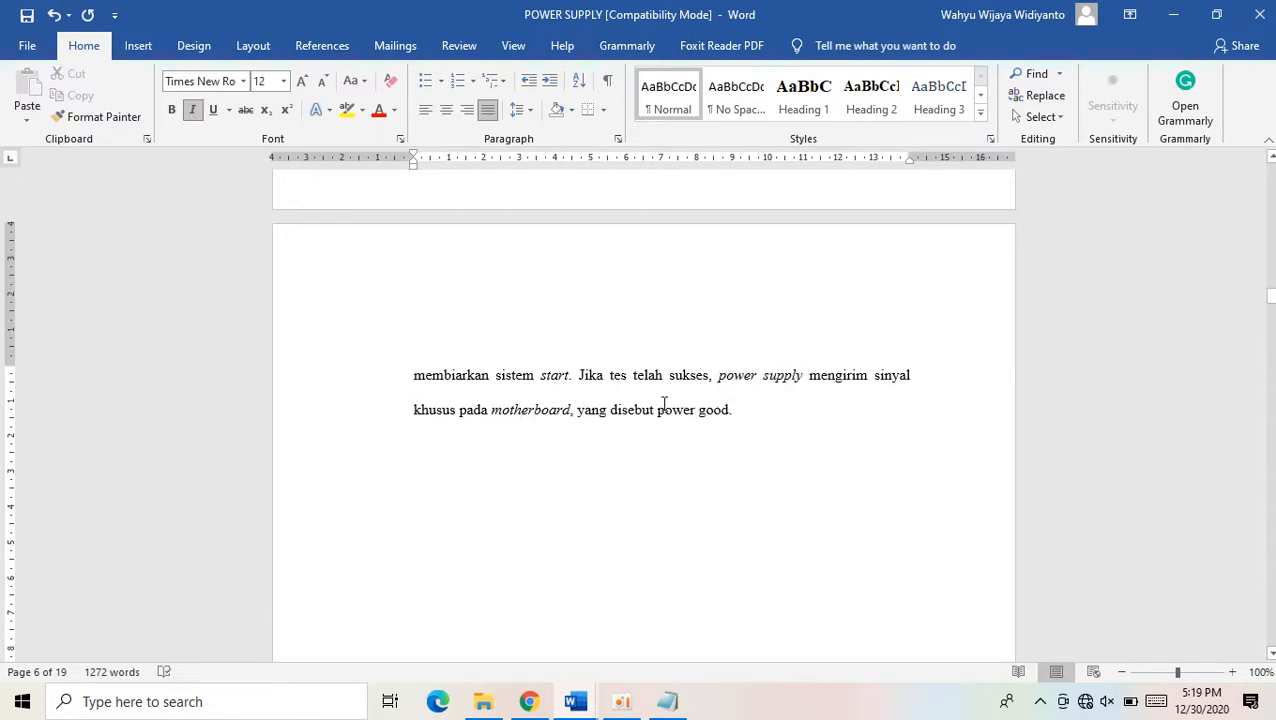
pyautogui.moveTo(658, 410); pyautogui.dragTo(727, 416)
pyautogui.hotkey('ctrl', 'i')
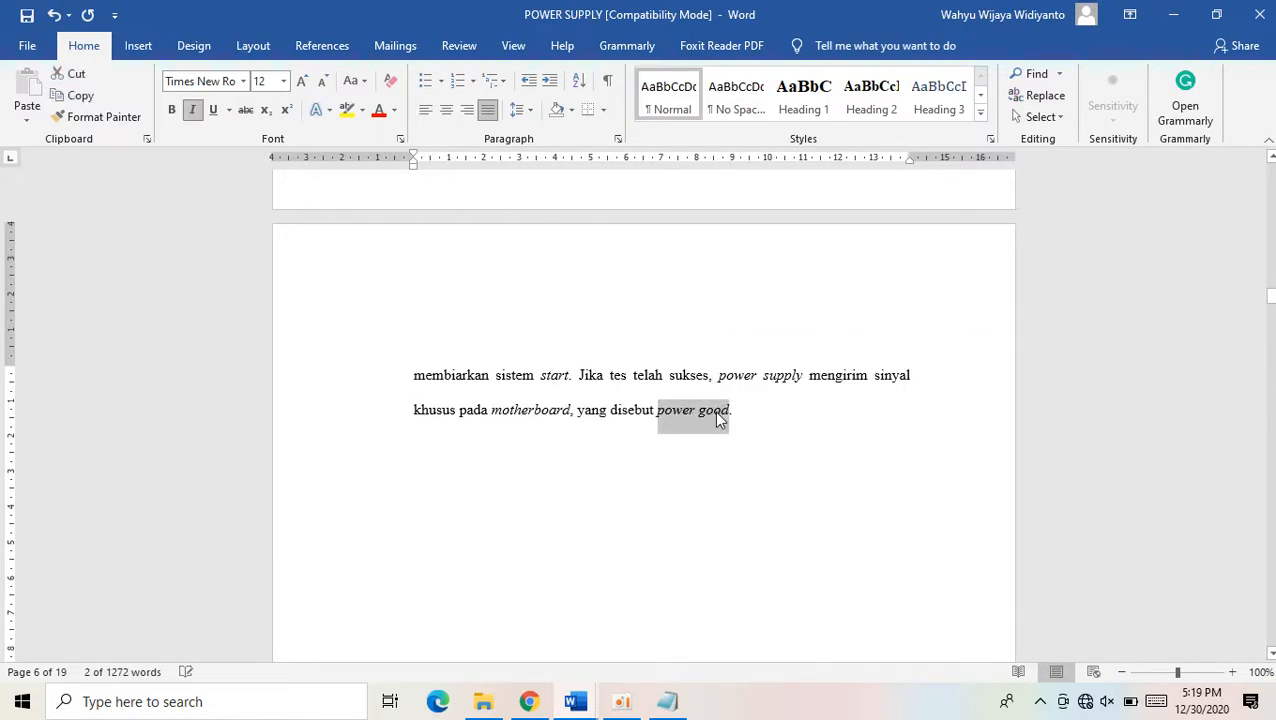
# Join the "BAB II" line with "PERKEMBANGAN POWER SUPPLY" into one line on page 7
pyautogui.scroll(-10, 717, 415)
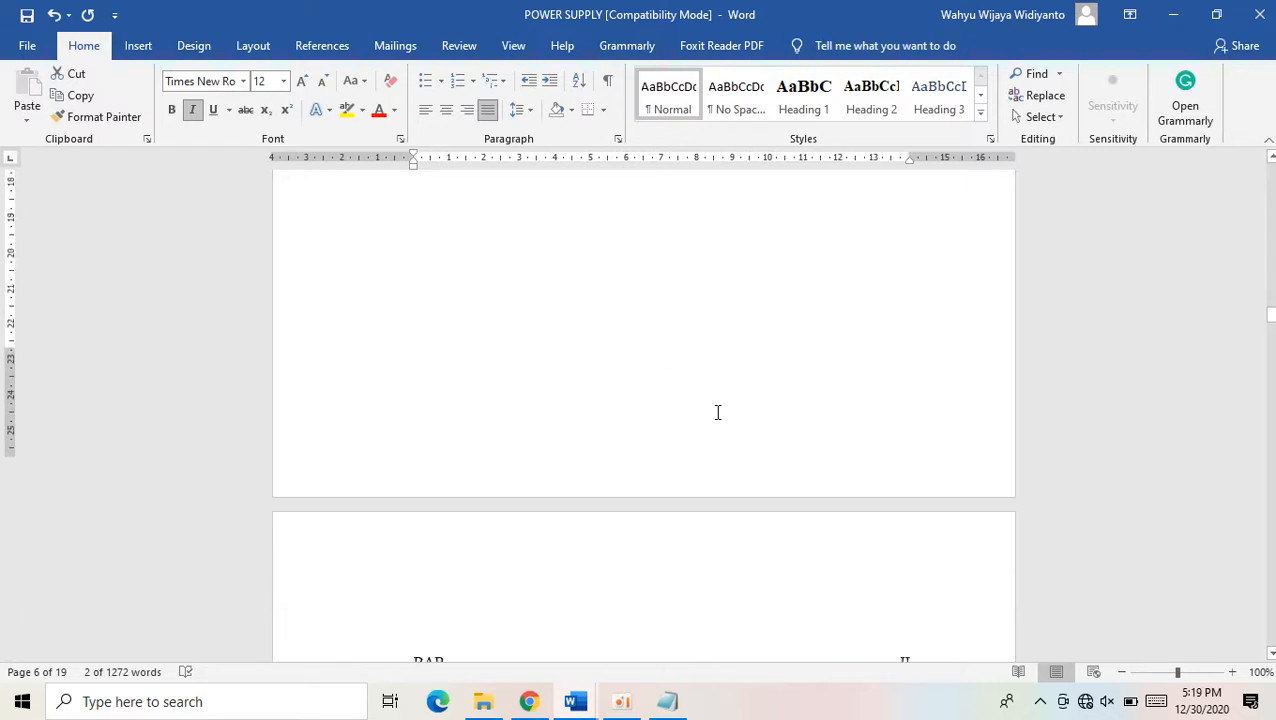
pyautogui.scroll(-3, 717, 412)
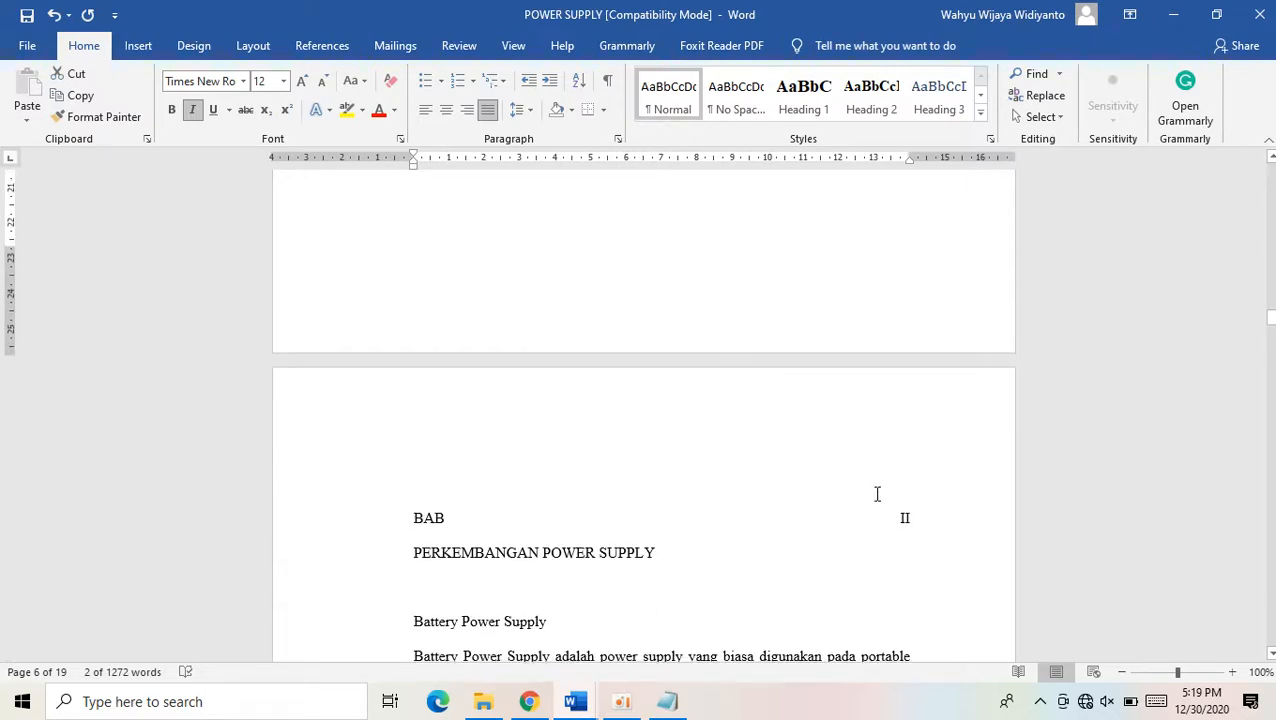
pyautogui.click(915, 518)
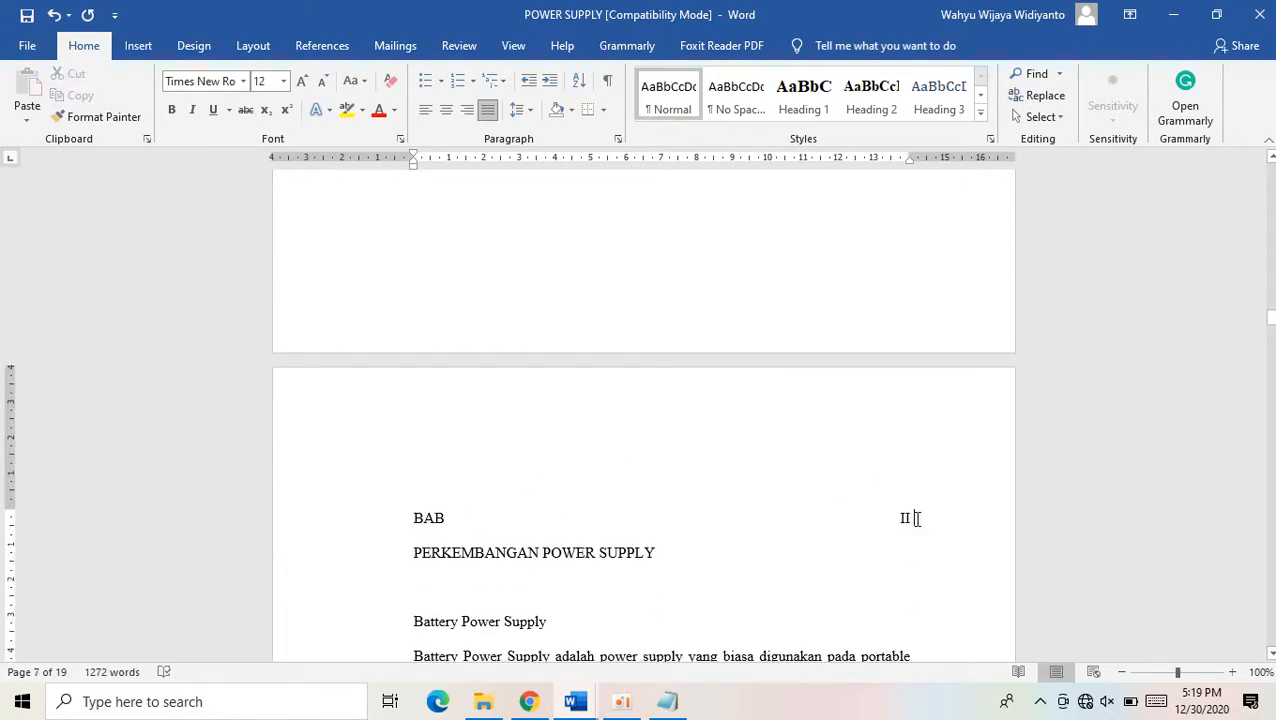
pyautogui.press('Delete')
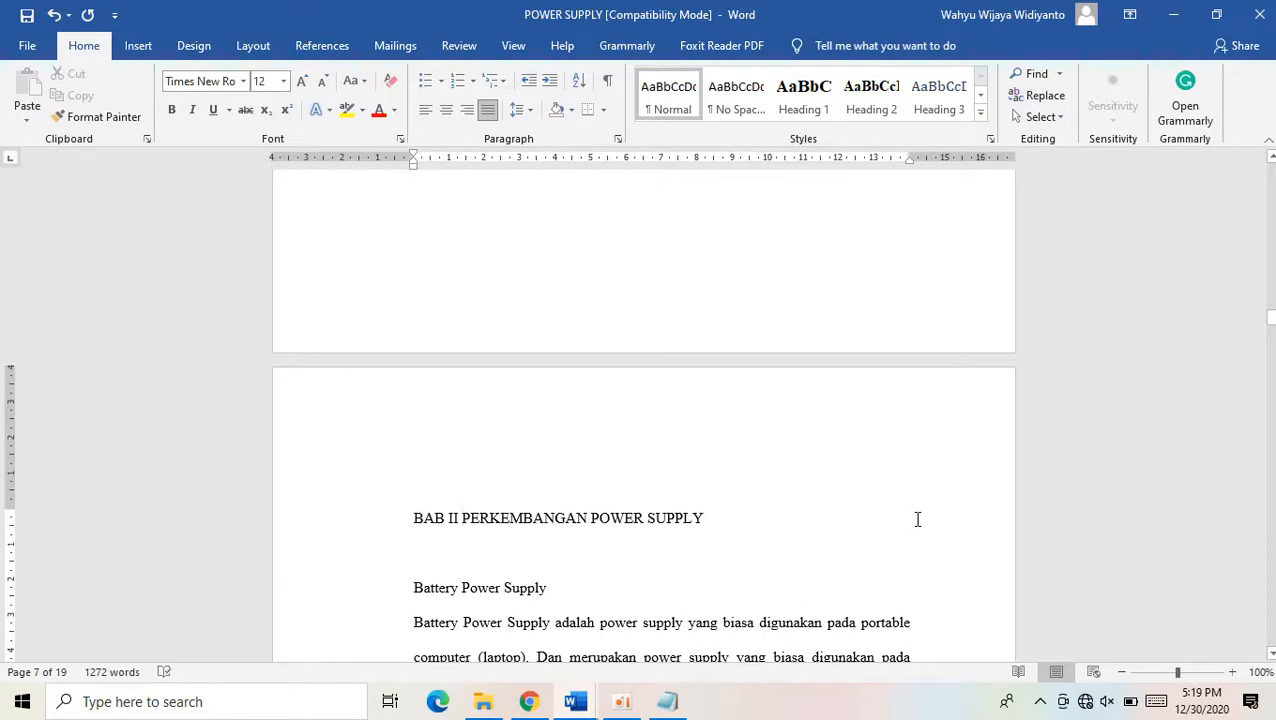
# Apply the Heading 1 style to the BAB II title and move "PERKEMBANGAN POWER SUPPLY" onto its own line
pyautogui.moveTo(413, 518); pyautogui.dragTo(707, 455)
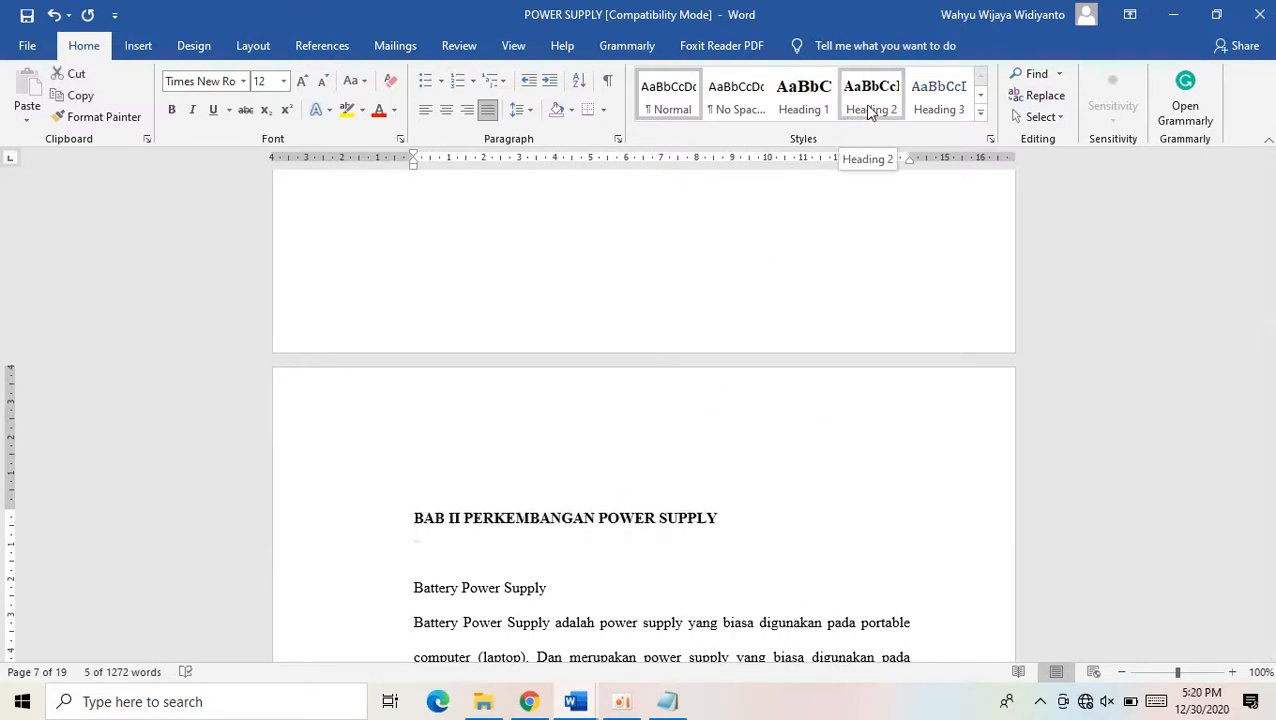
pyautogui.click(806, 97)
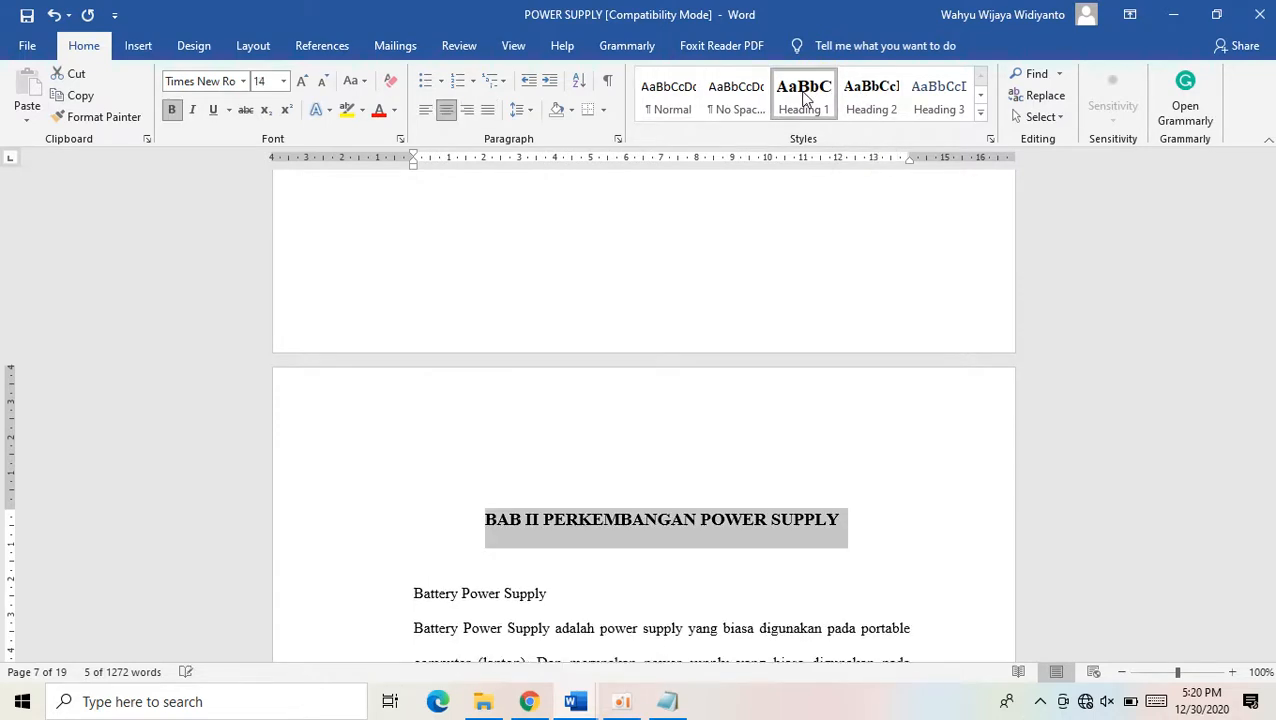
pyautogui.click(545, 520)
pyautogui.press('Return')
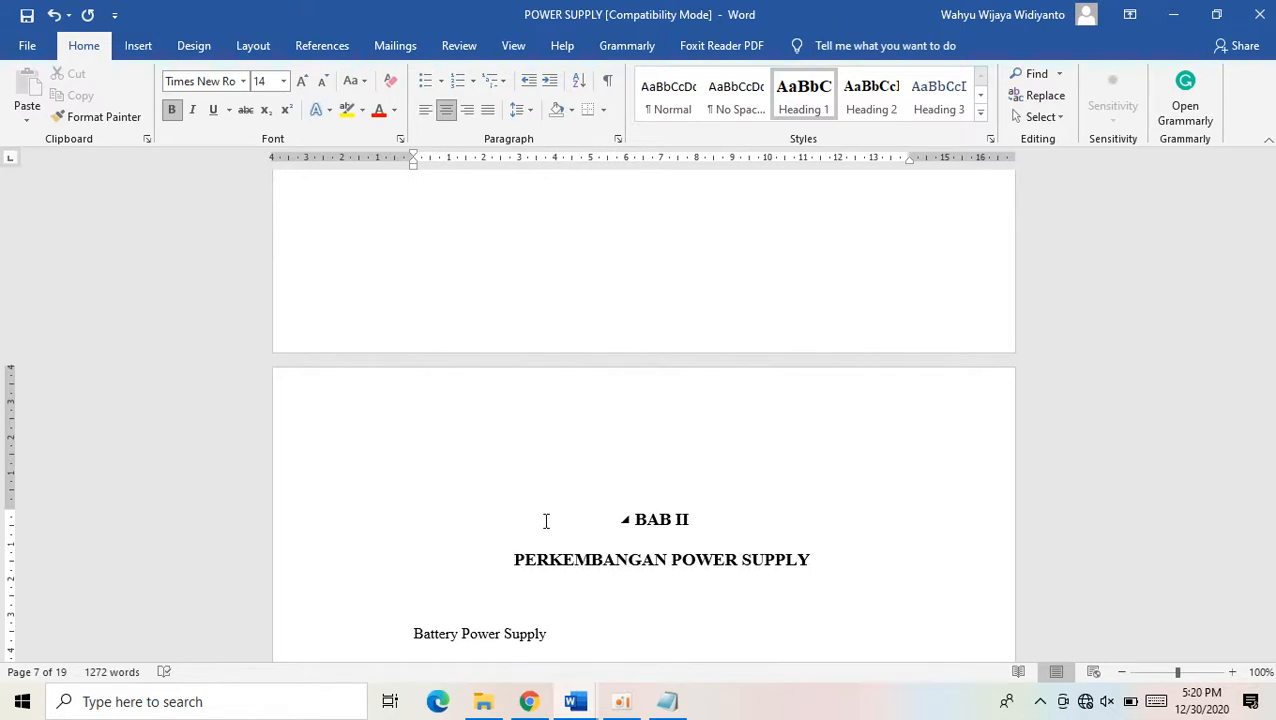
# Apply the Heading 2 style to the "Battery Power Supply" subheading below the BAB II title
pyautogui.scroll(-3, 575, 609)
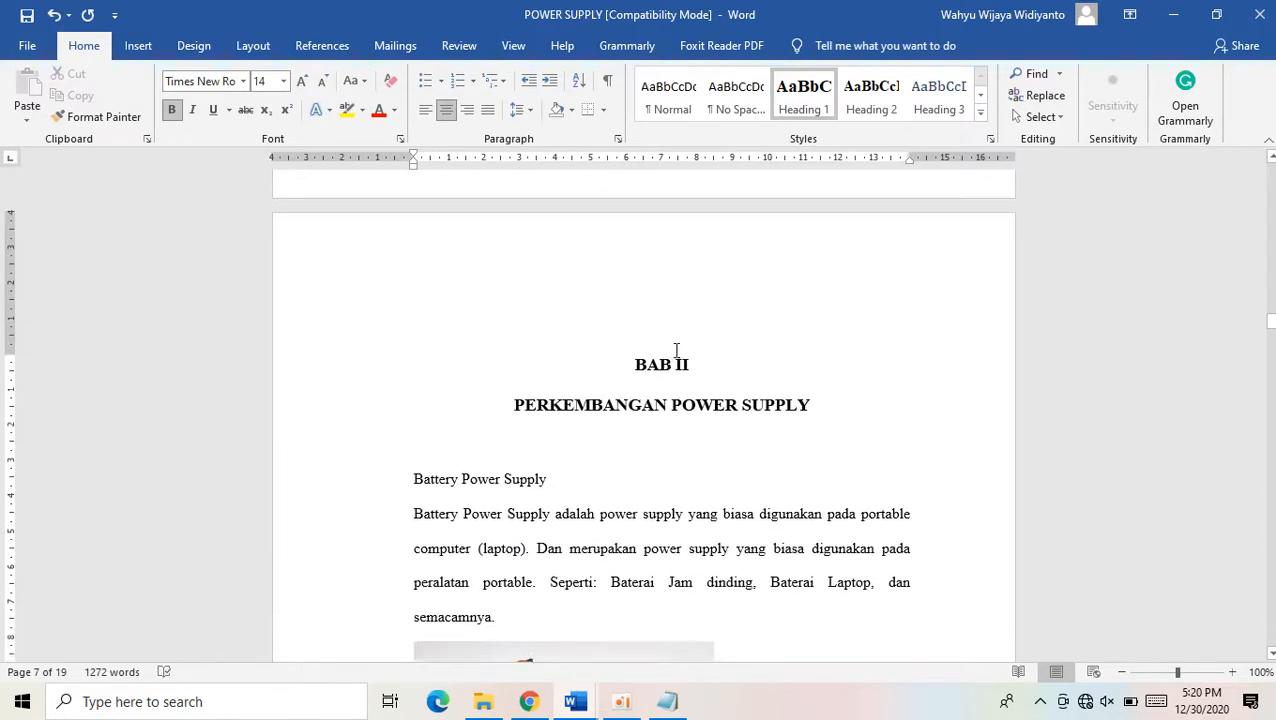
pyautogui.click(413, 479)
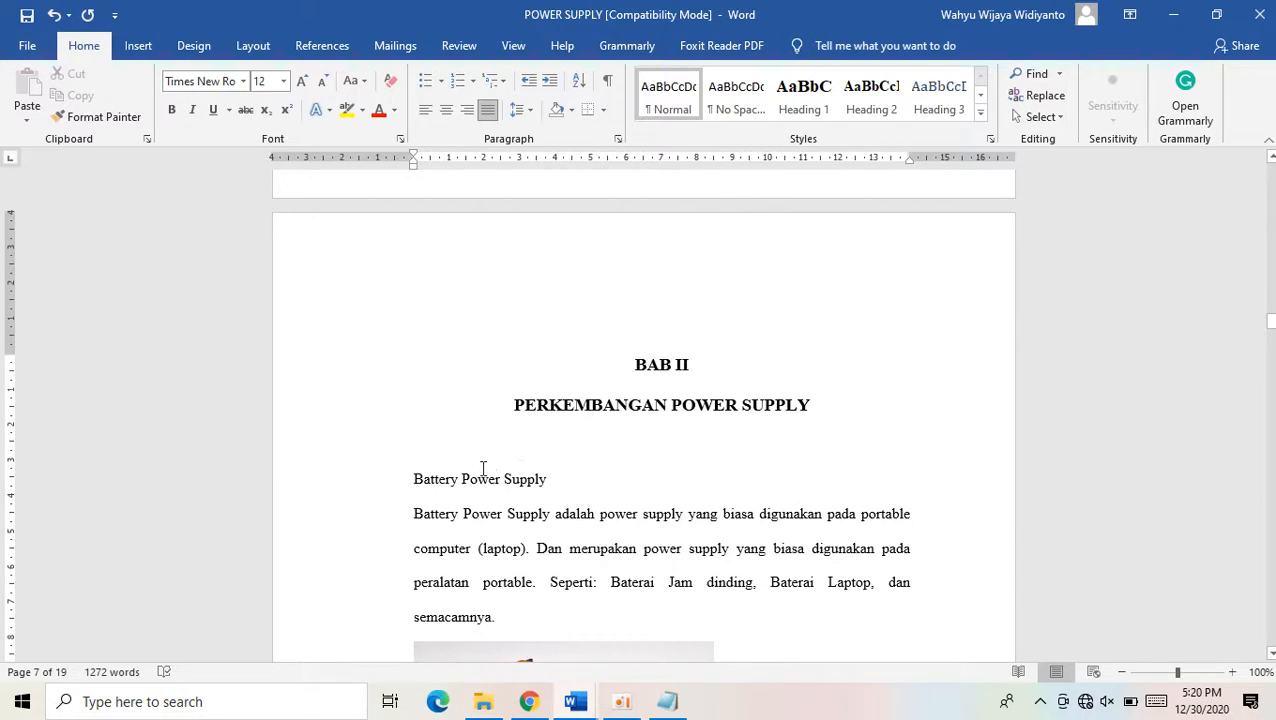
pyautogui.moveTo(436, 481); pyautogui.dragTo(516, 476)
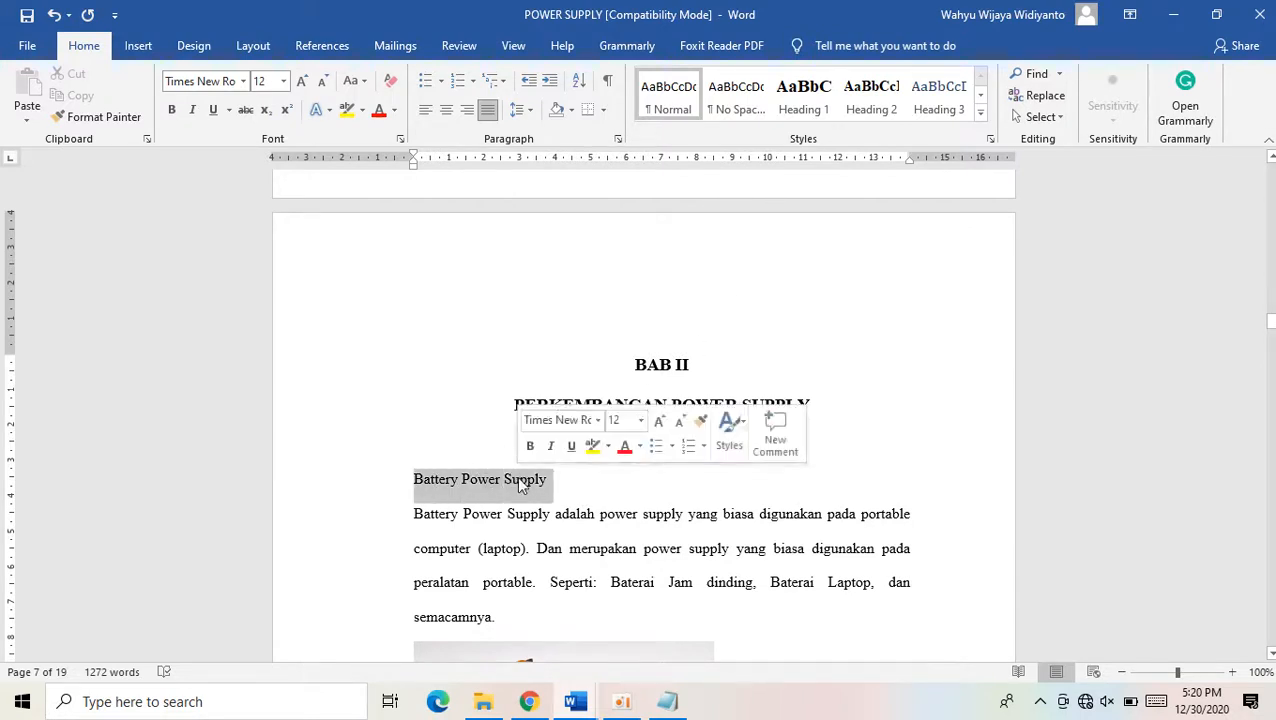
pyautogui.click(868, 110)
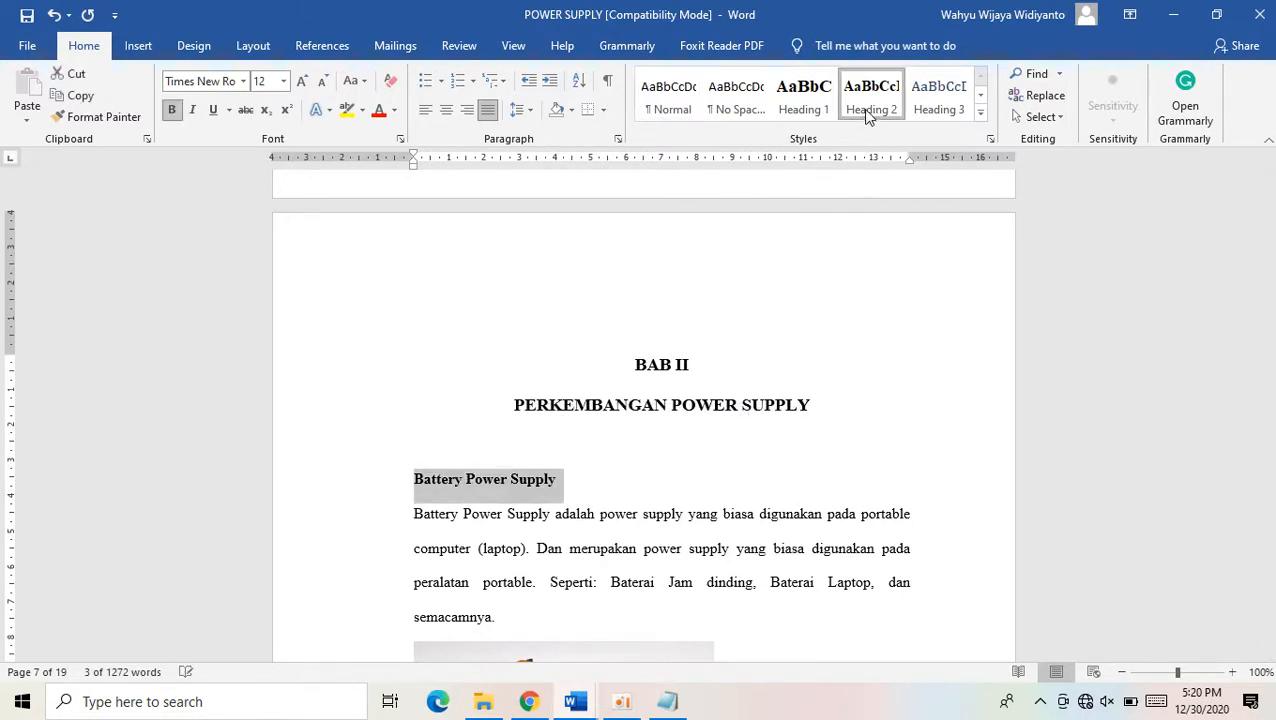
# Turn the "Battery Power Supply" subheading into an automatically numbered heading with the number format "2.1.", without a manually entered number
pyautogui.click(416, 481)
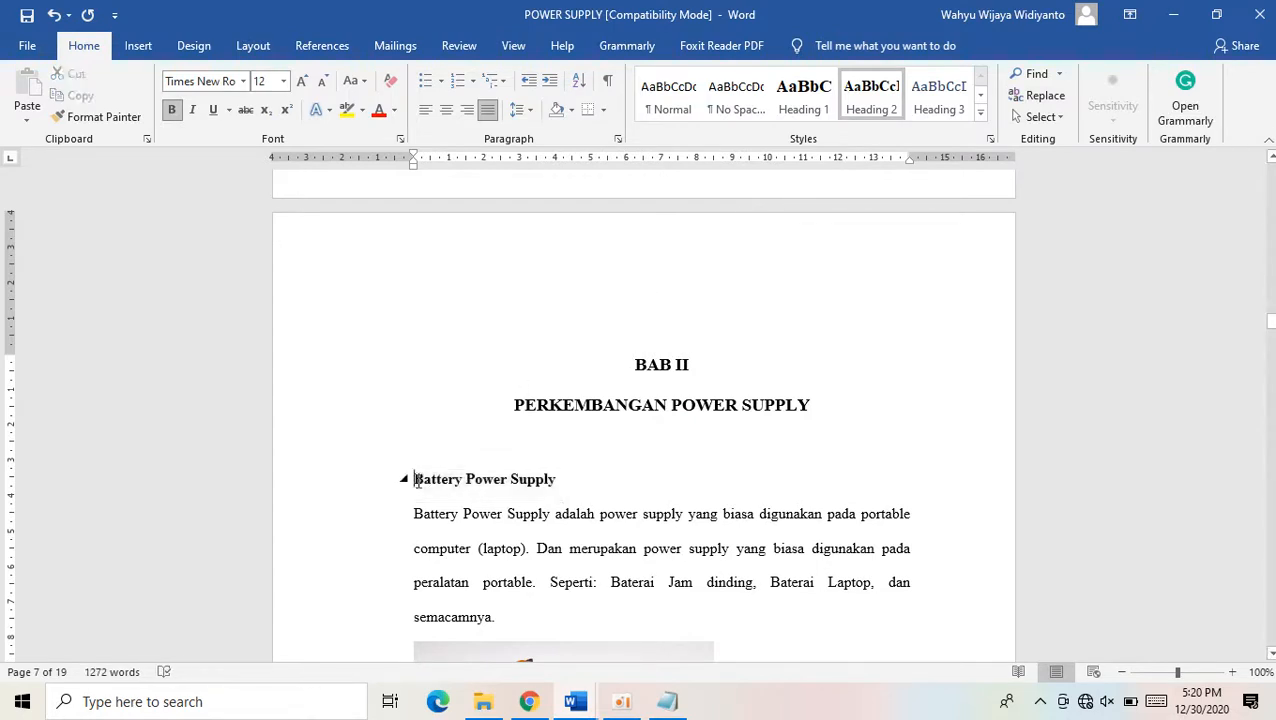
pyautogui.write('2.1.')
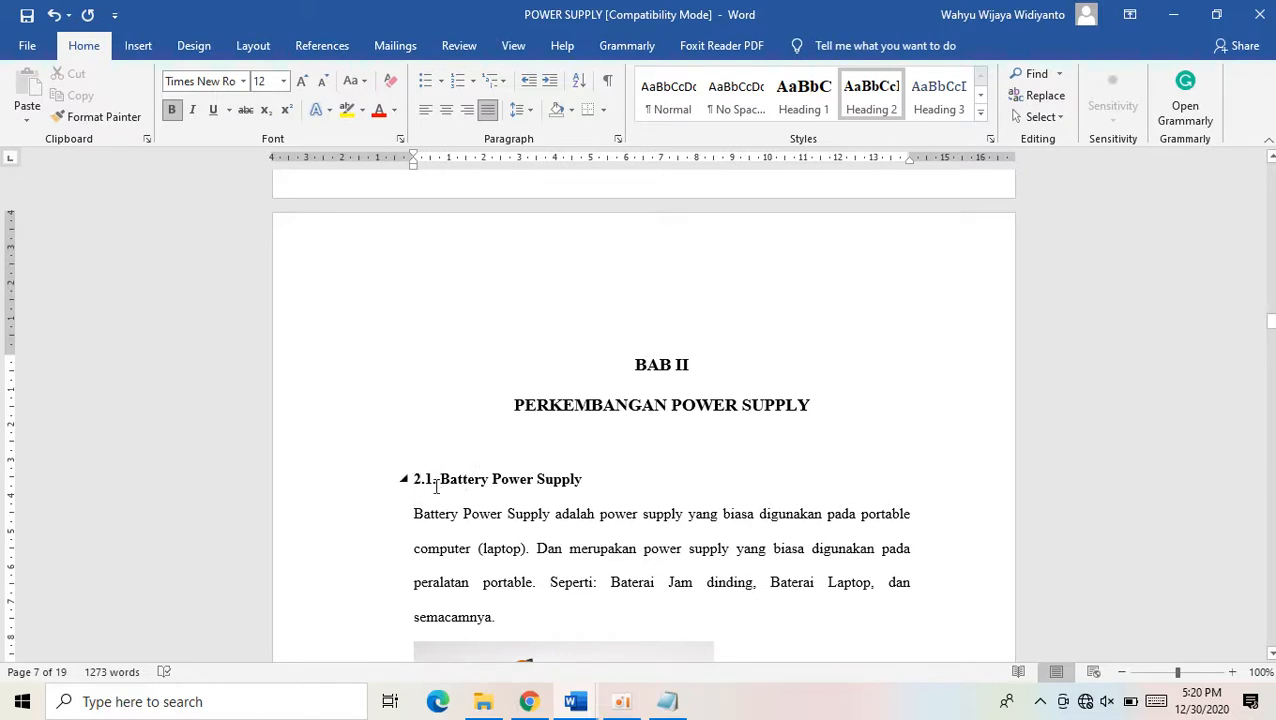
pyautogui.click(459, 80)
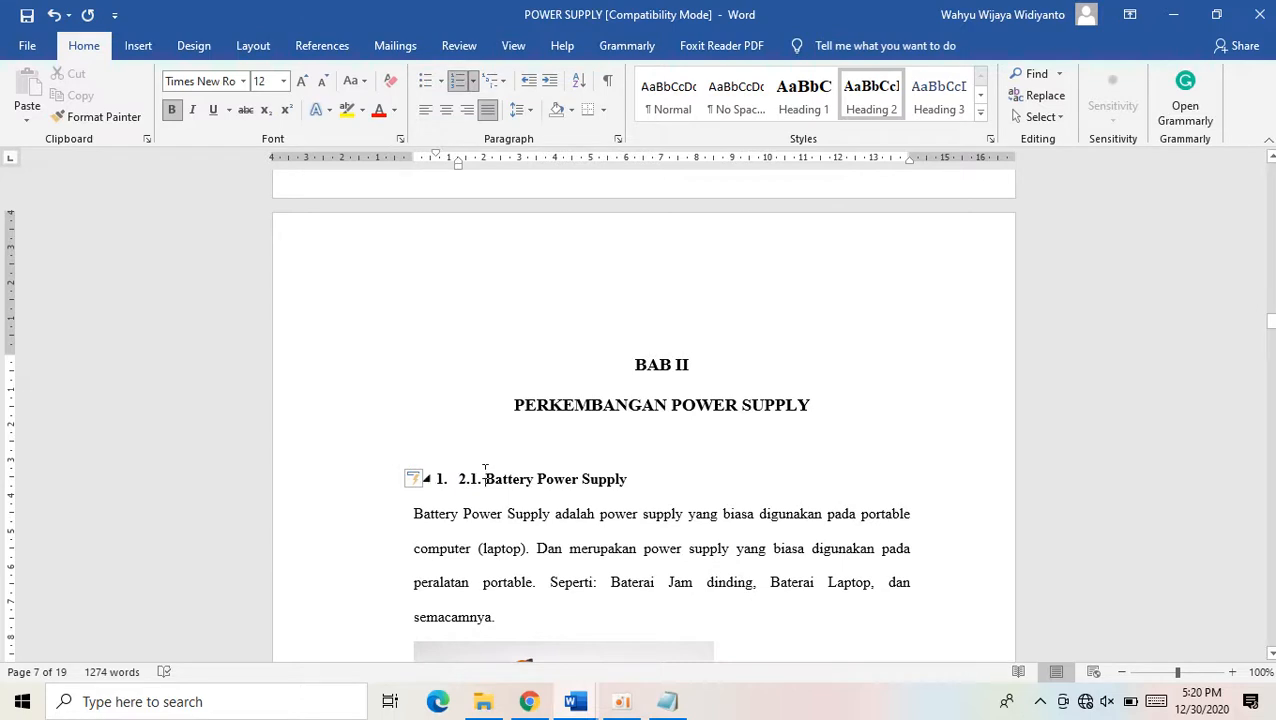
pyautogui.press('BackSpace')
pyautogui.press('BackSpace')
pyautogui.press('BackSpace')
pyautogui.press('BackSpace')
pyautogui.press('BackSpace')
pyautogui.press('BackSpace')
pyautogui.press('BackSpace')
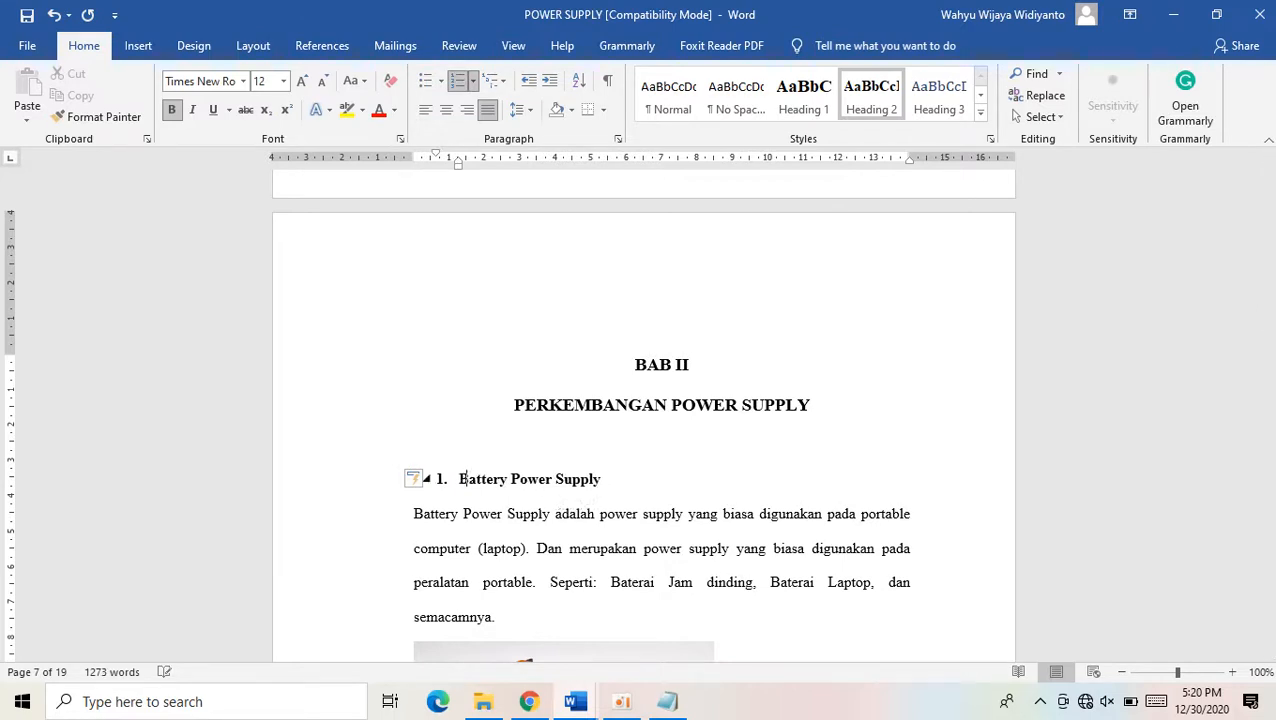
pyautogui.write('2.1.')
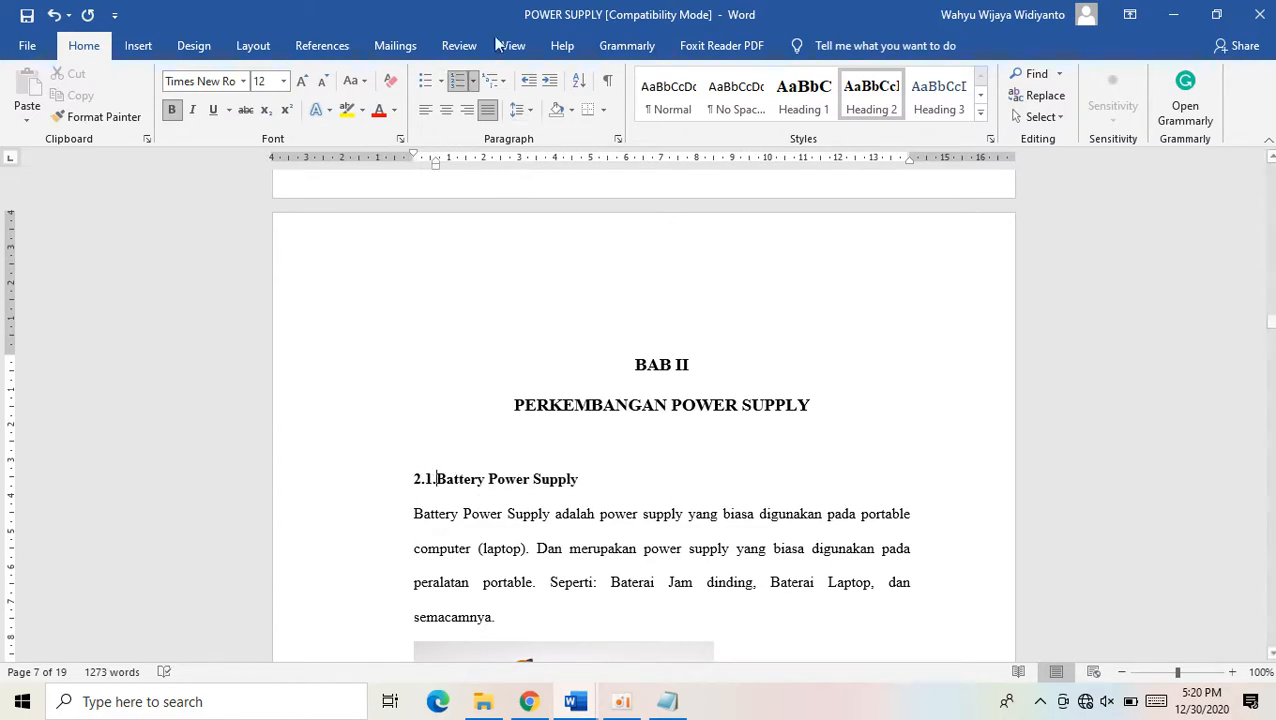
# Set the 2.1. subheading's hanging indent to about 1 cm and italicize "Battery Power Supply", keeping its number upright
pyautogui.click(422, 480)
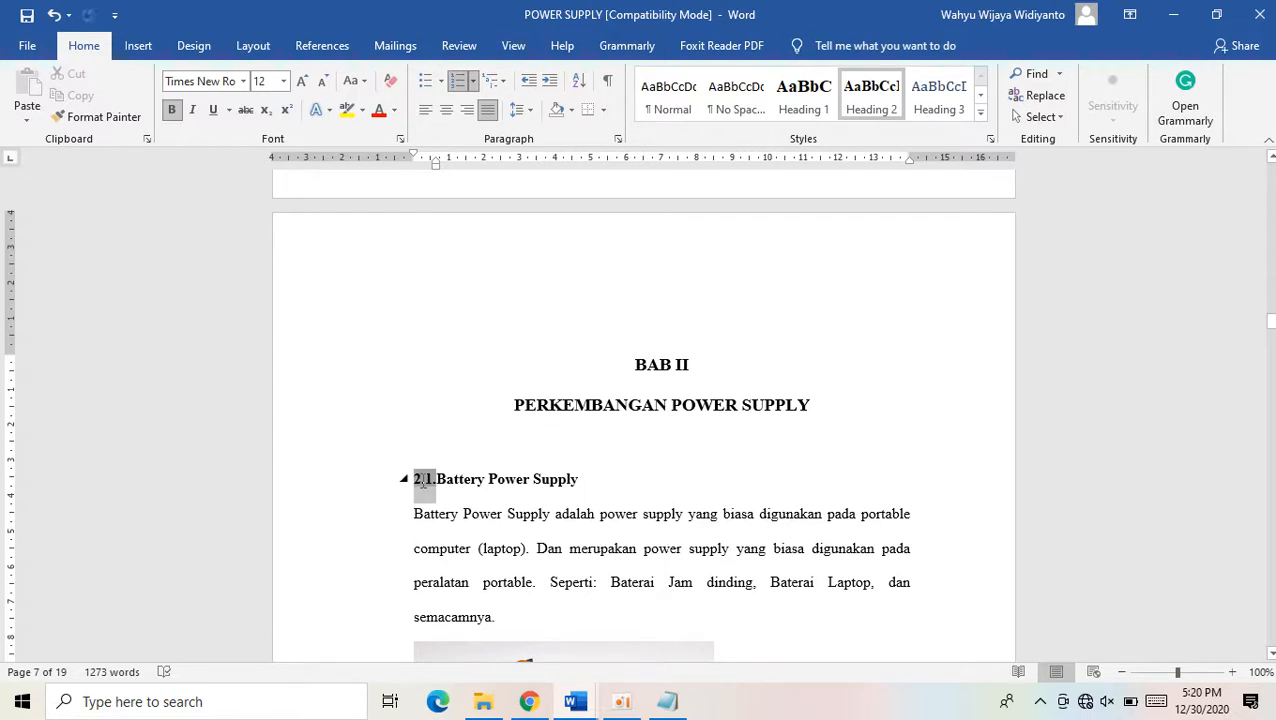
pyautogui.moveTo(436, 163); pyautogui.dragTo(450, 172)
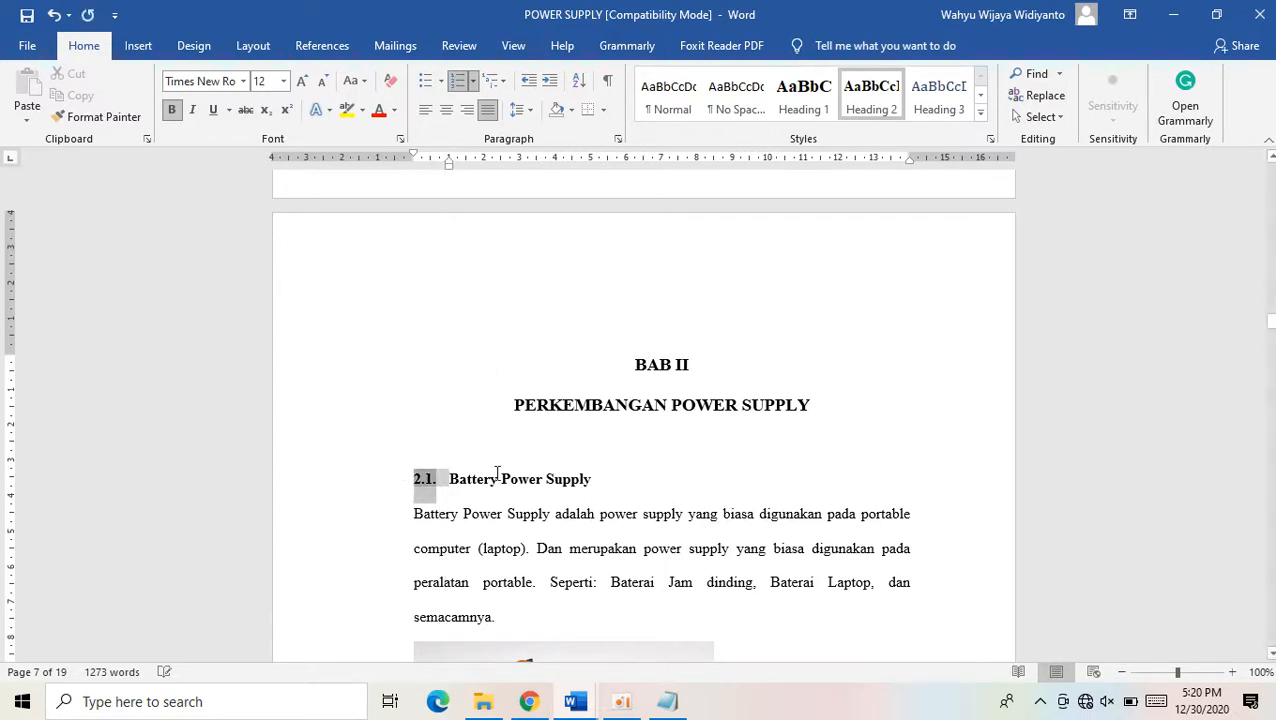
pyautogui.moveTo(480, 485); pyautogui.dragTo(582, 470)
pyautogui.moveTo(449, 488); pyautogui.dragTo(562, 487)
pyautogui.hotkey('ctrl', 'i')
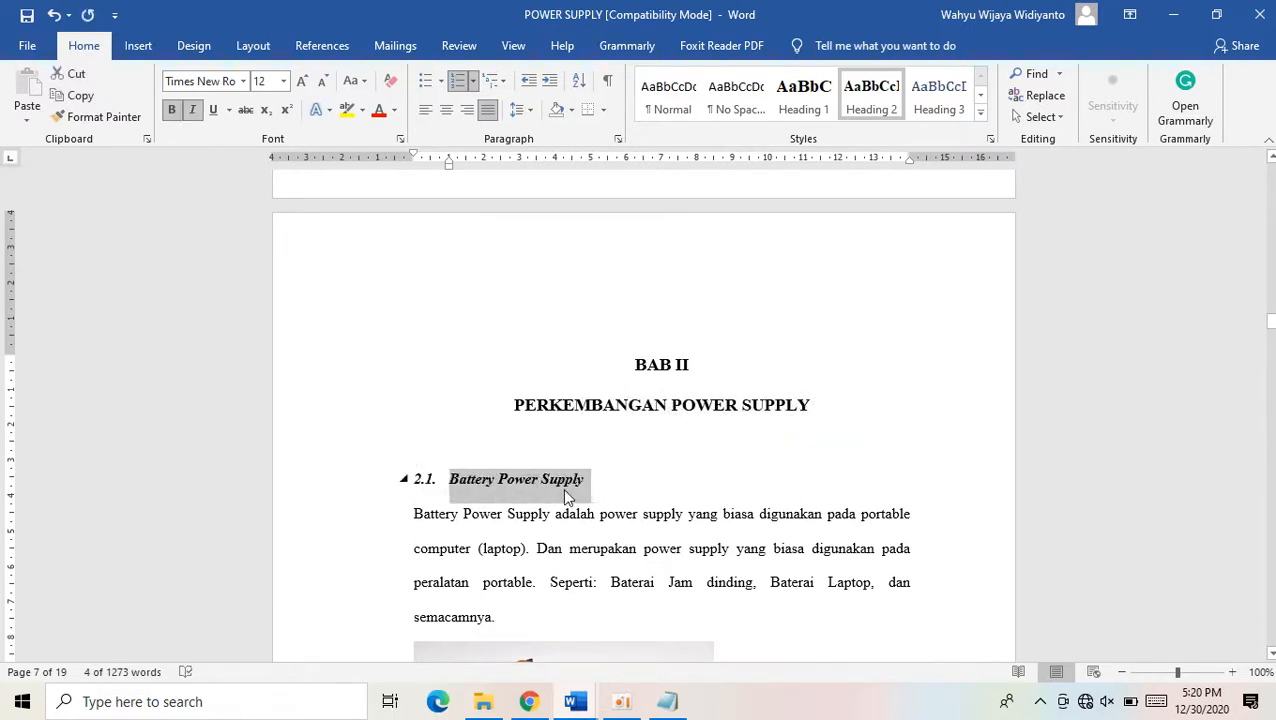
pyautogui.click(424, 478)
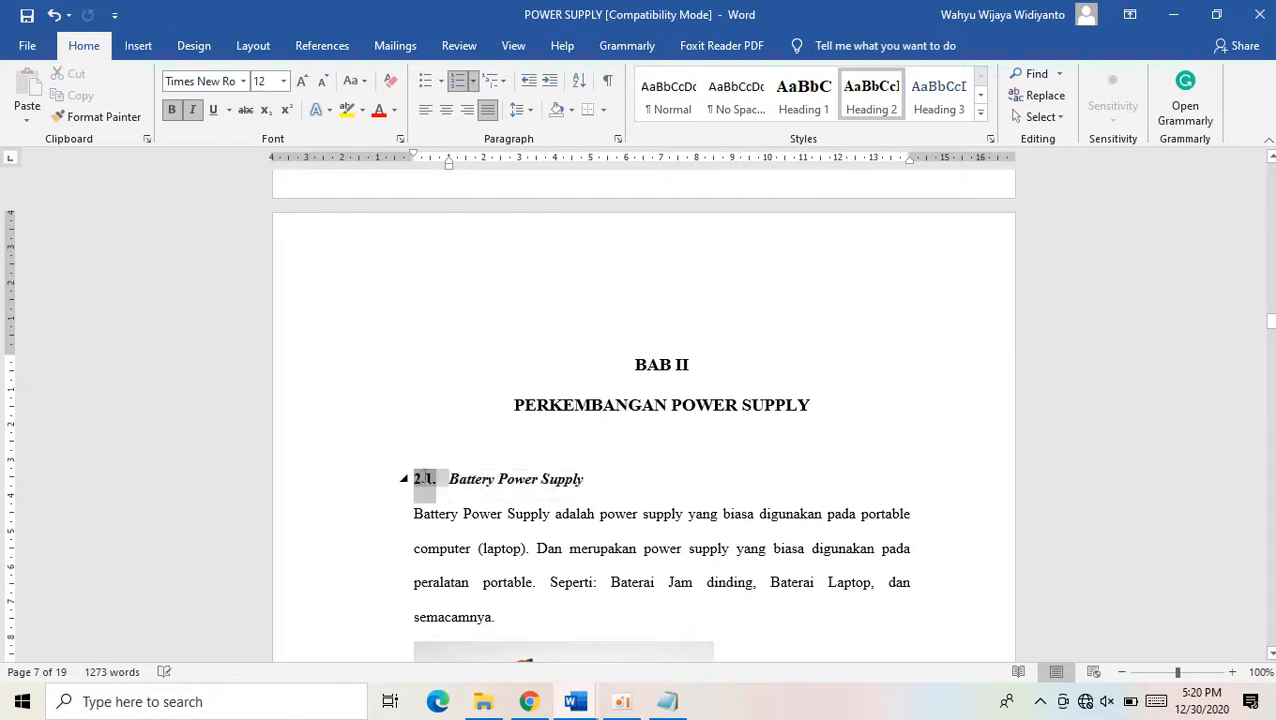
# Italicize "Battery Power Supply", "power supply" and "portable" in the first line of the section 2.1 paragraph
pyautogui.scroll(-3, 463, 514)
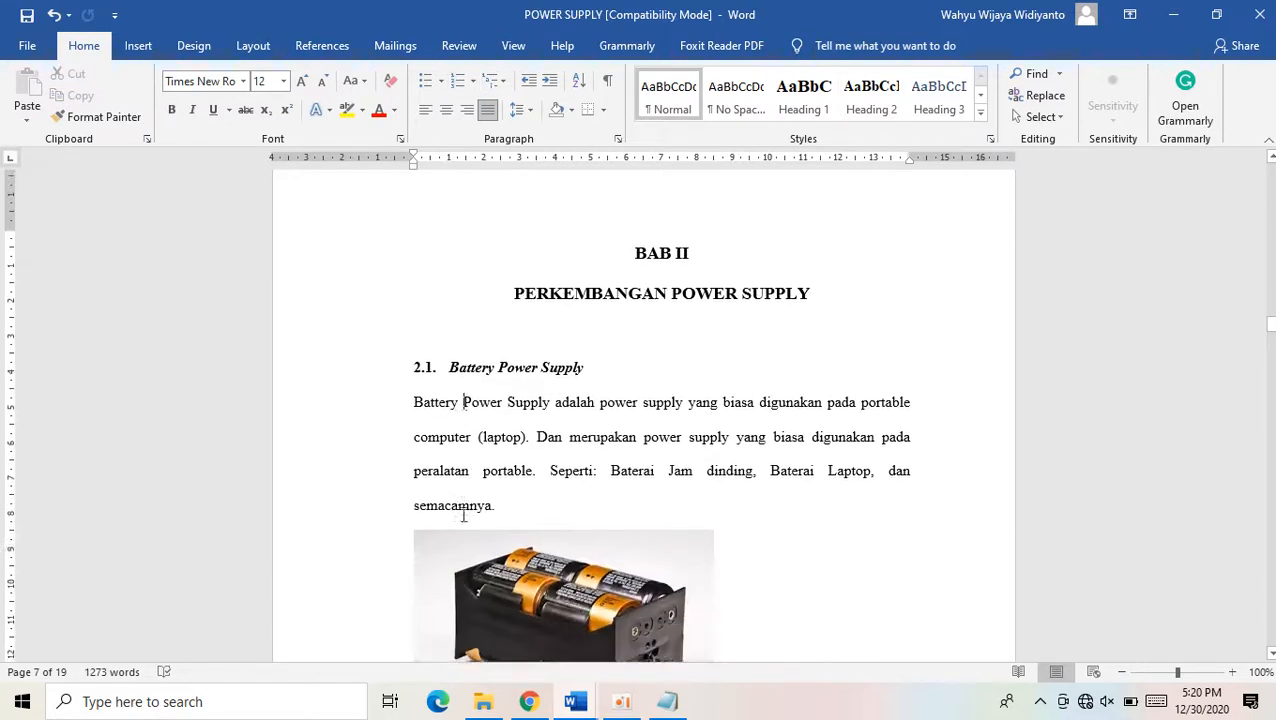
pyautogui.moveTo(415, 383); pyautogui.dragTo(522, 392)
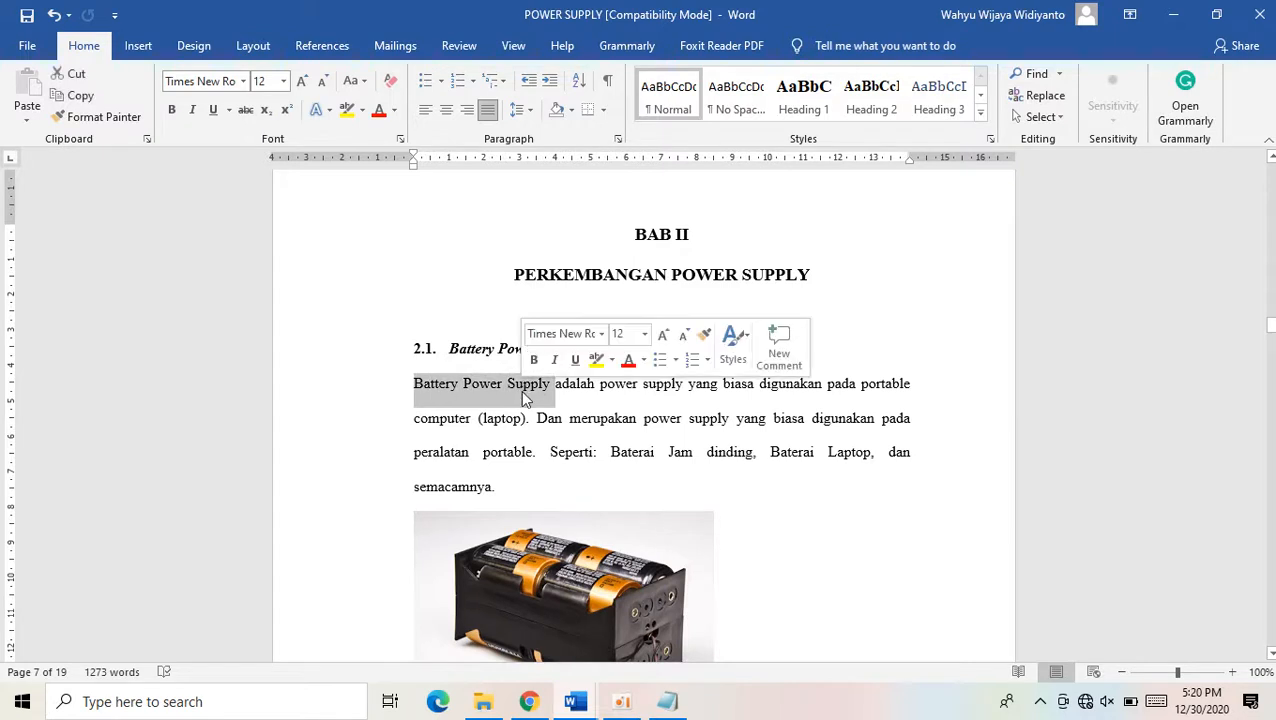
pyautogui.hotkey('ctrl', 'i')
pyautogui.moveTo(600, 386); pyautogui.dragTo(686, 390)
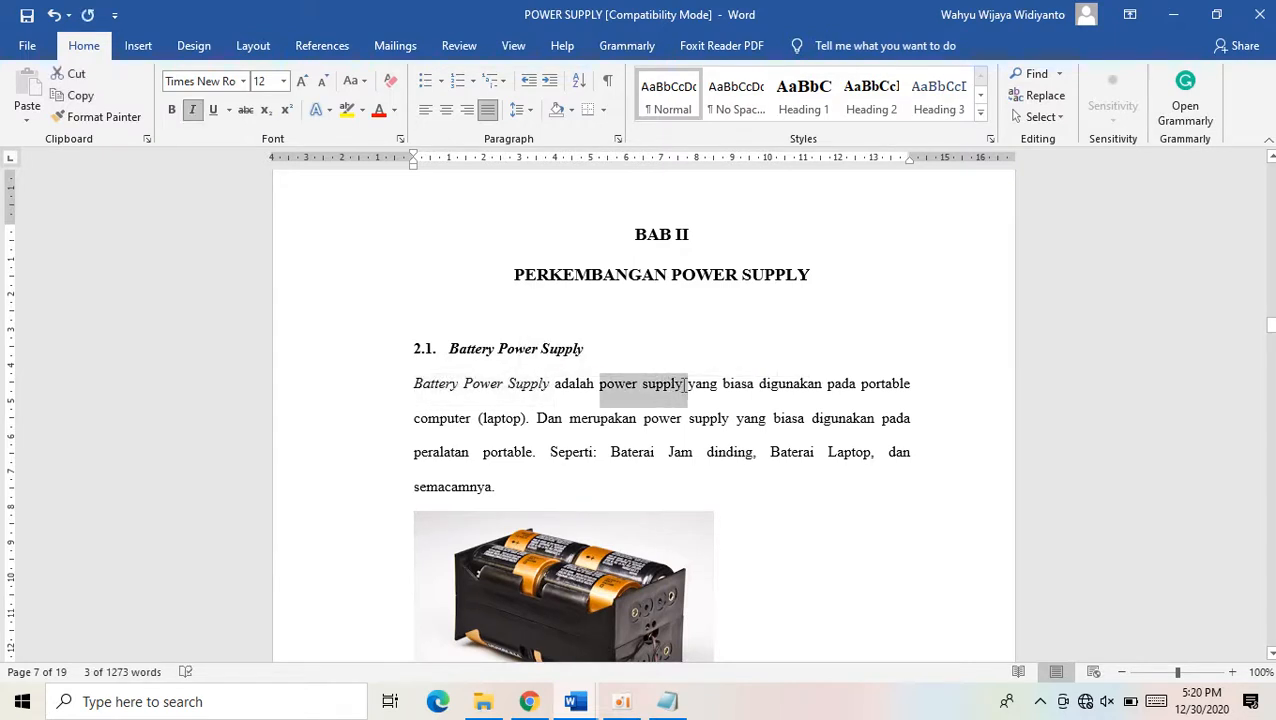
pyautogui.hotkey('ctrl', 'i')
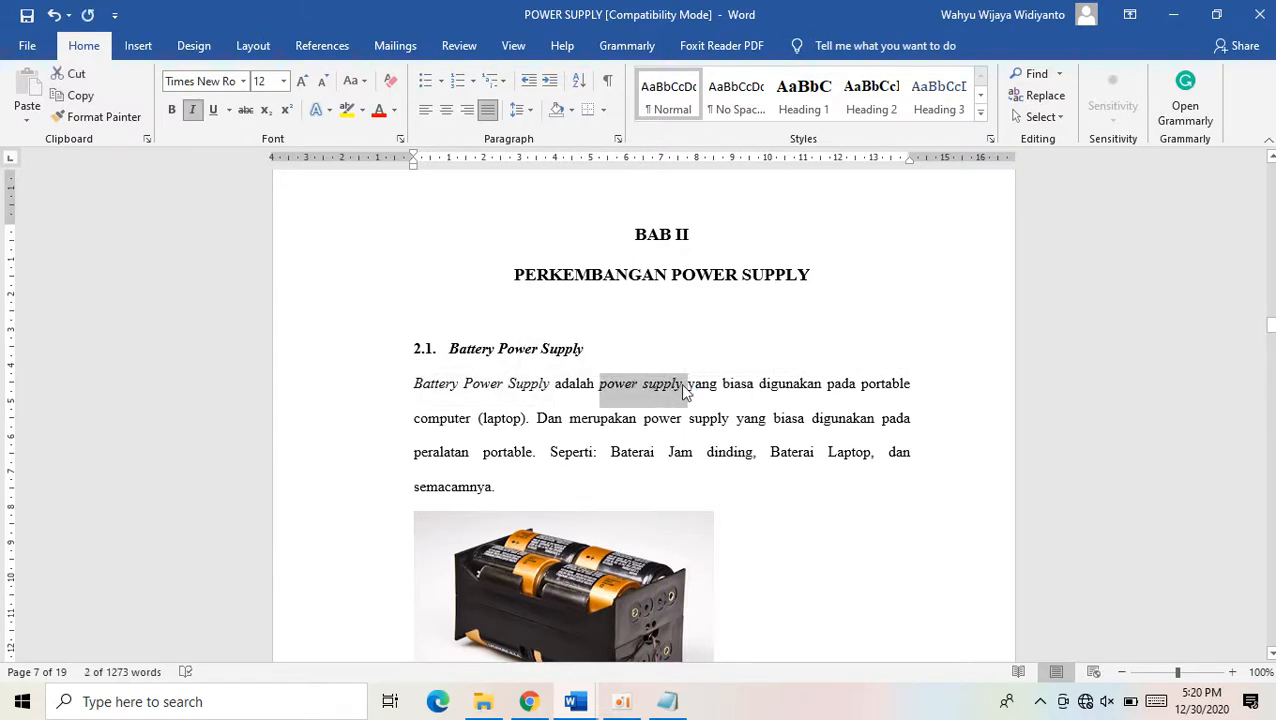
pyautogui.click(869, 388)
pyautogui.hotkey('ctrl', 'i')
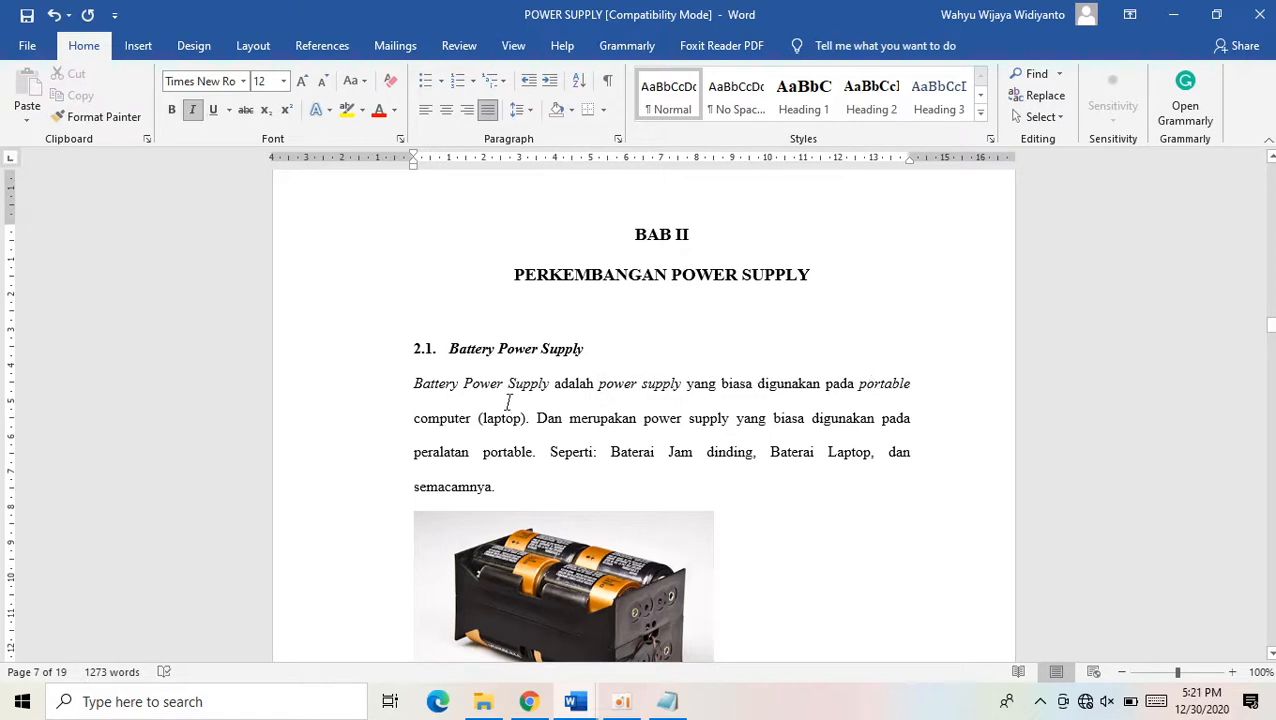
# Italicize "computer", "power supply" and "portable" in the second and third lines of the section 2.1 paragraph
pyautogui.click(421, 418)
pyautogui.hotkey('ctrl', 'i')
pyautogui.moveTo(644, 418); pyautogui.dragTo(730, 430)
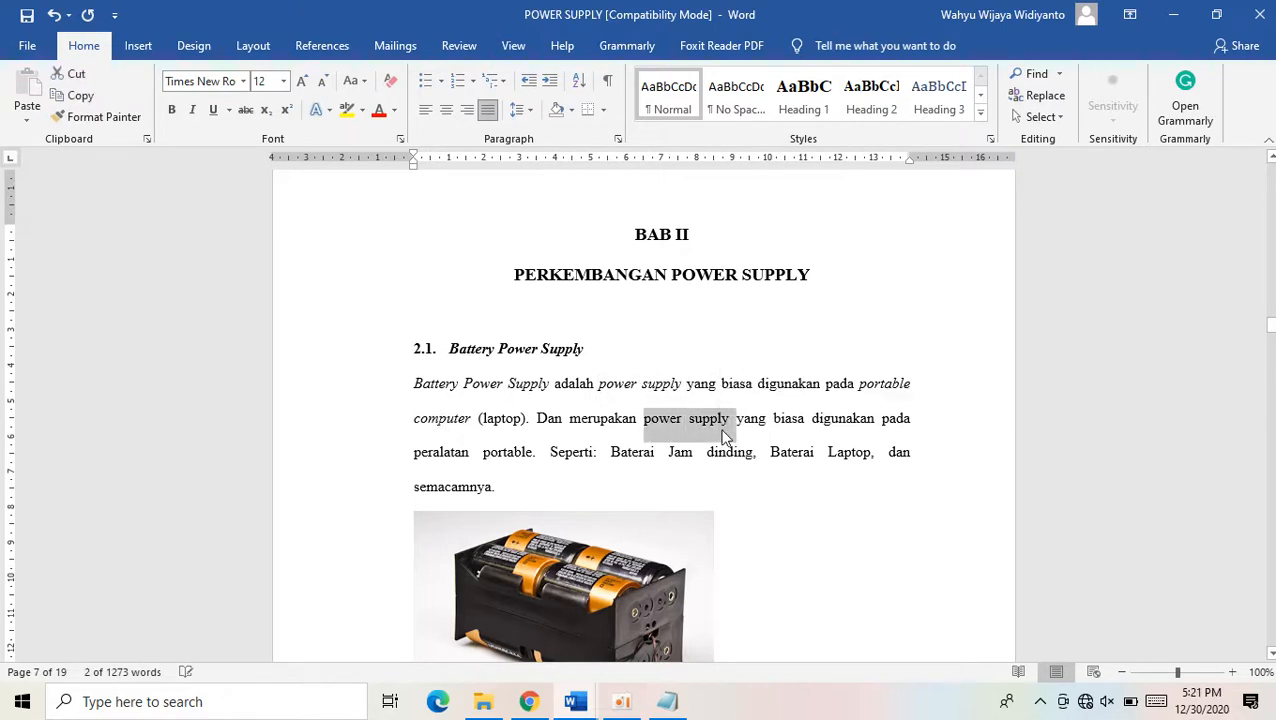
pyautogui.hotkey('ctrl', 'i')
pyautogui.click(512, 459)
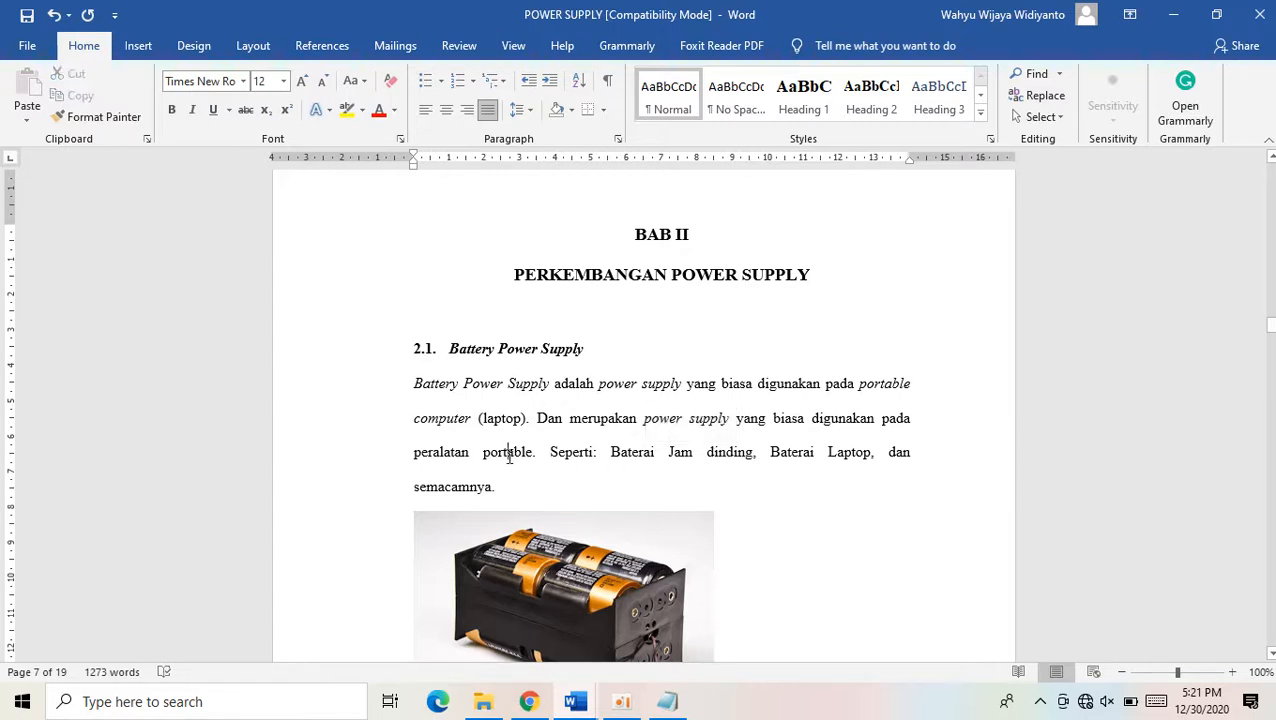
pyautogui.hotkey('ctrl', 'i')
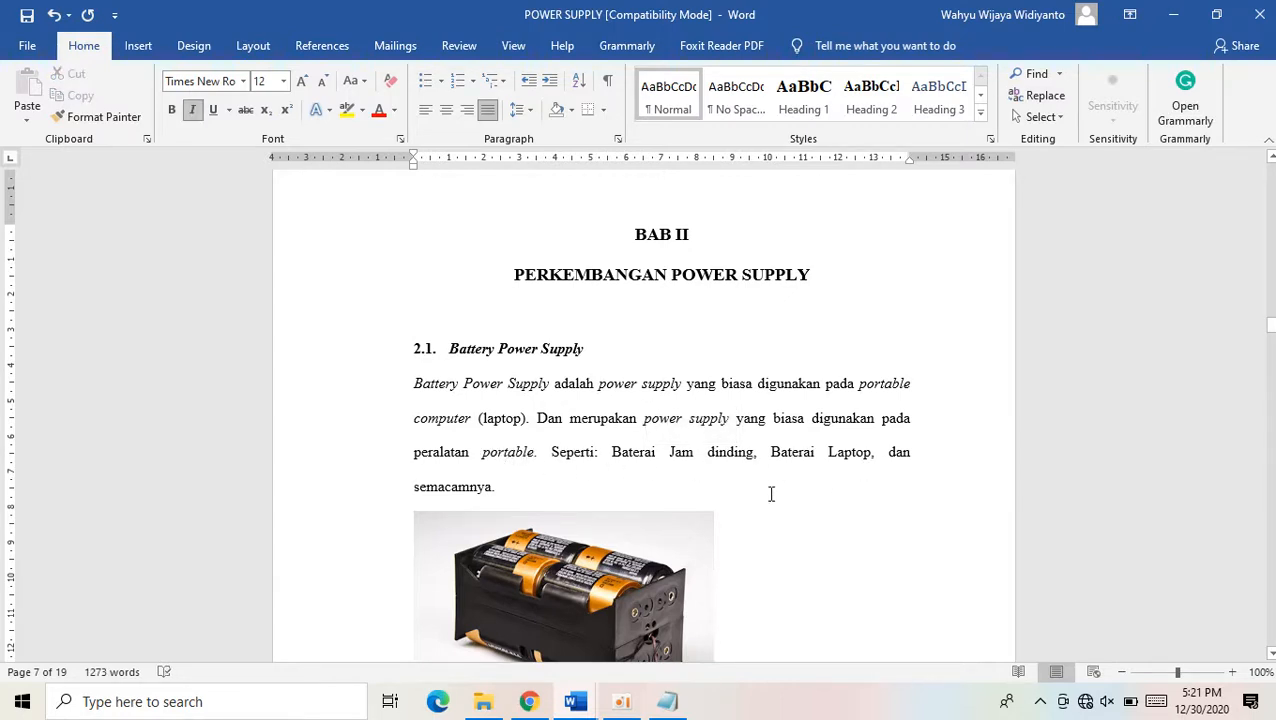
# Center the battery picture below the section 2.1 paragraph
pyautogui.scroll(-4, 515, 505)
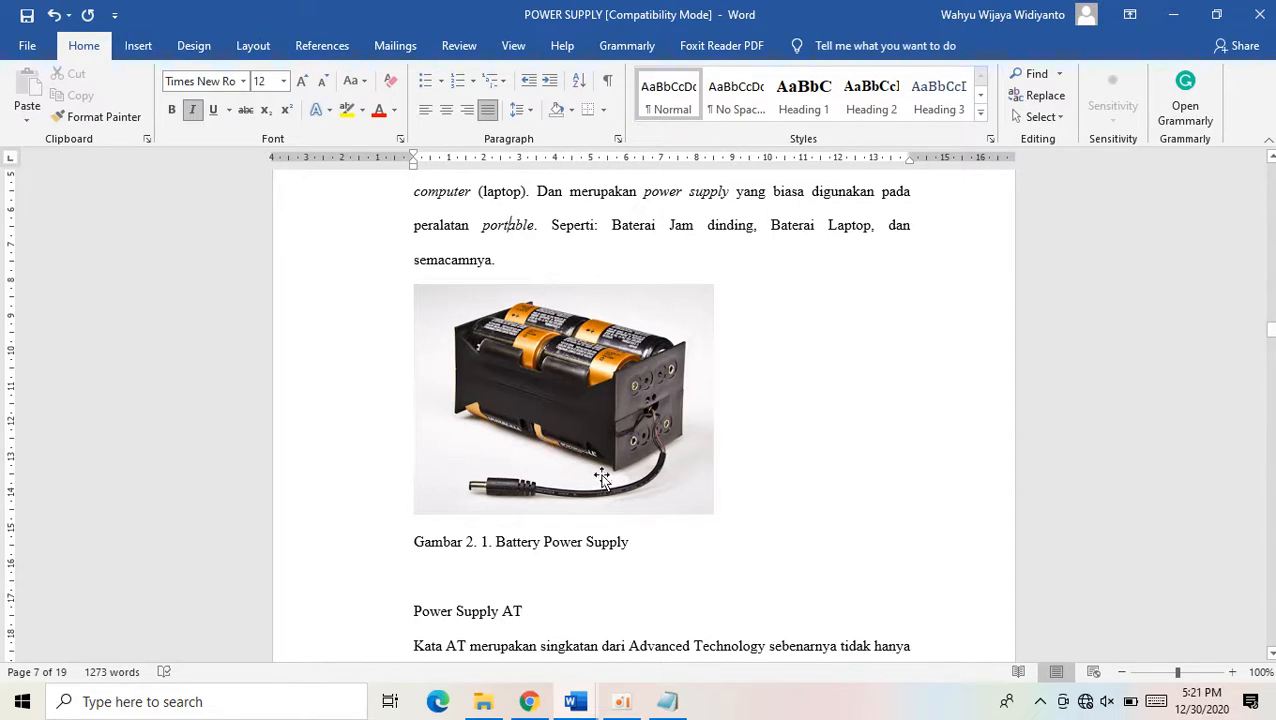
pyautogui.click(558, 377)
pyautogui.hotkey('ctrl', 'e')
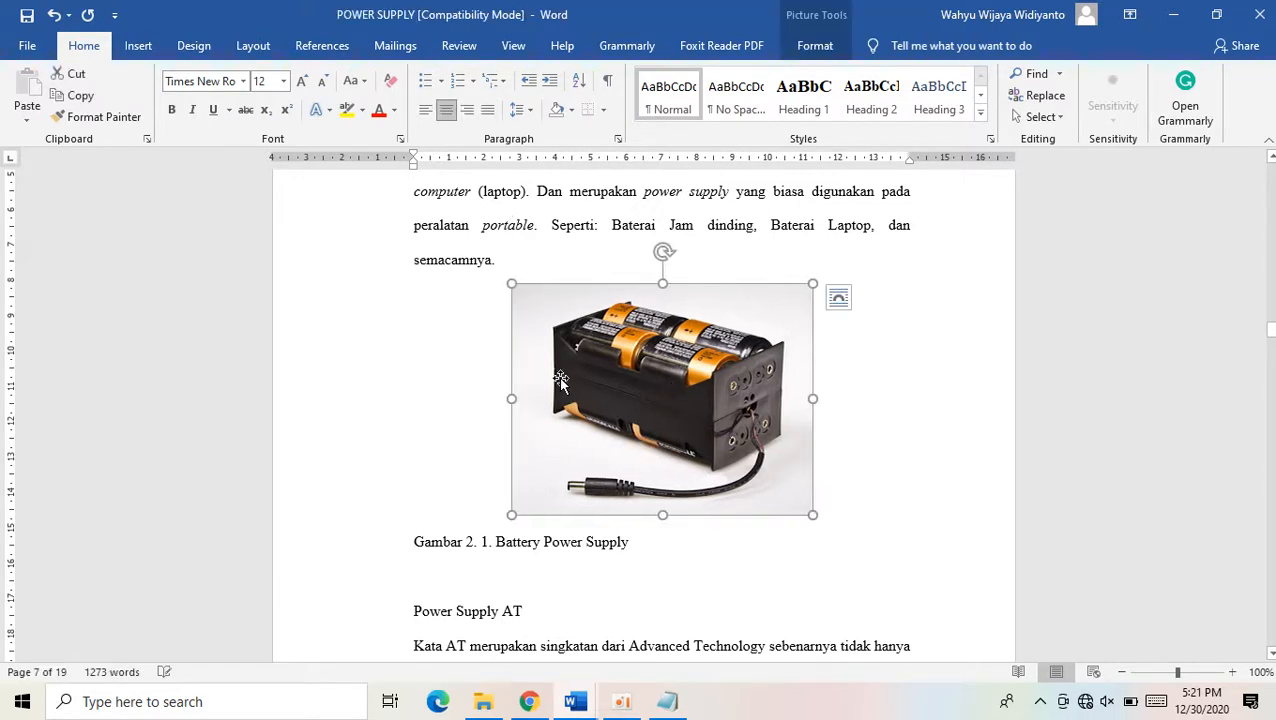
# Delete the "Gambar 2. 1." prefix from the caption line below the battery picture, leaving only "Battery Power Supply"
pyautogui.click(638, 541)
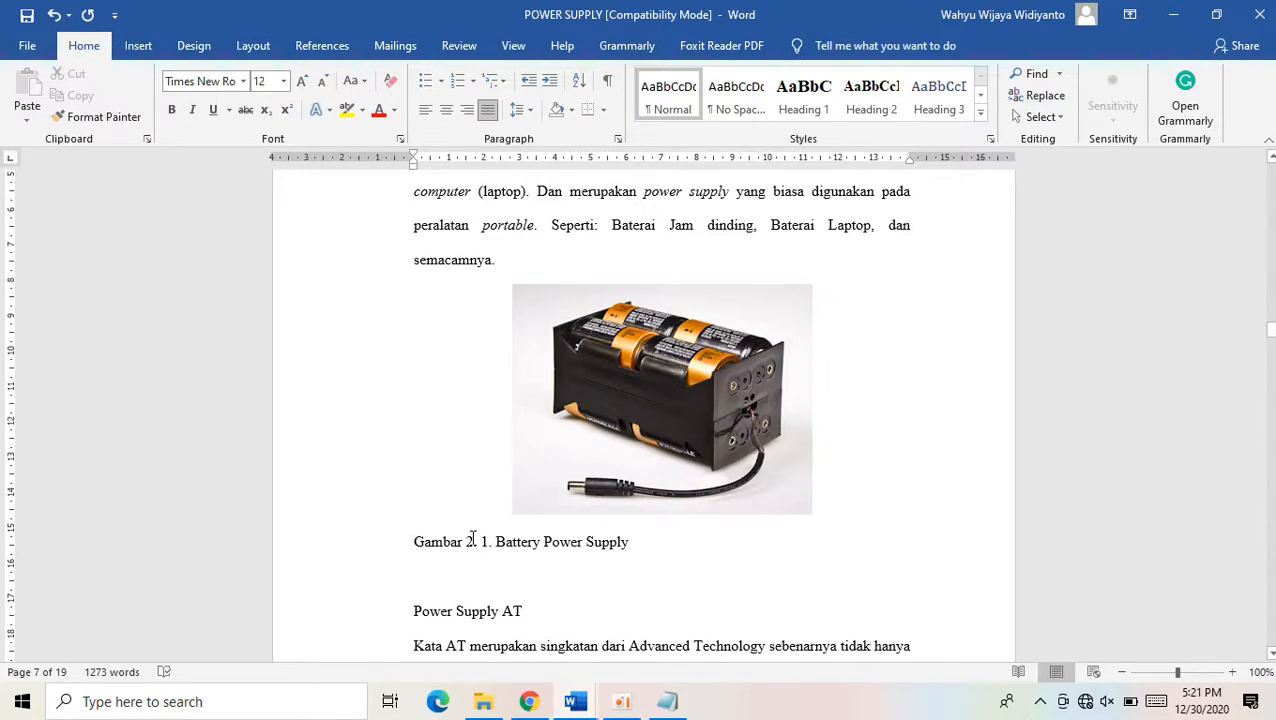
pyautogui.moveTo(475, 543); pyautogui.dragTo(481, 544)
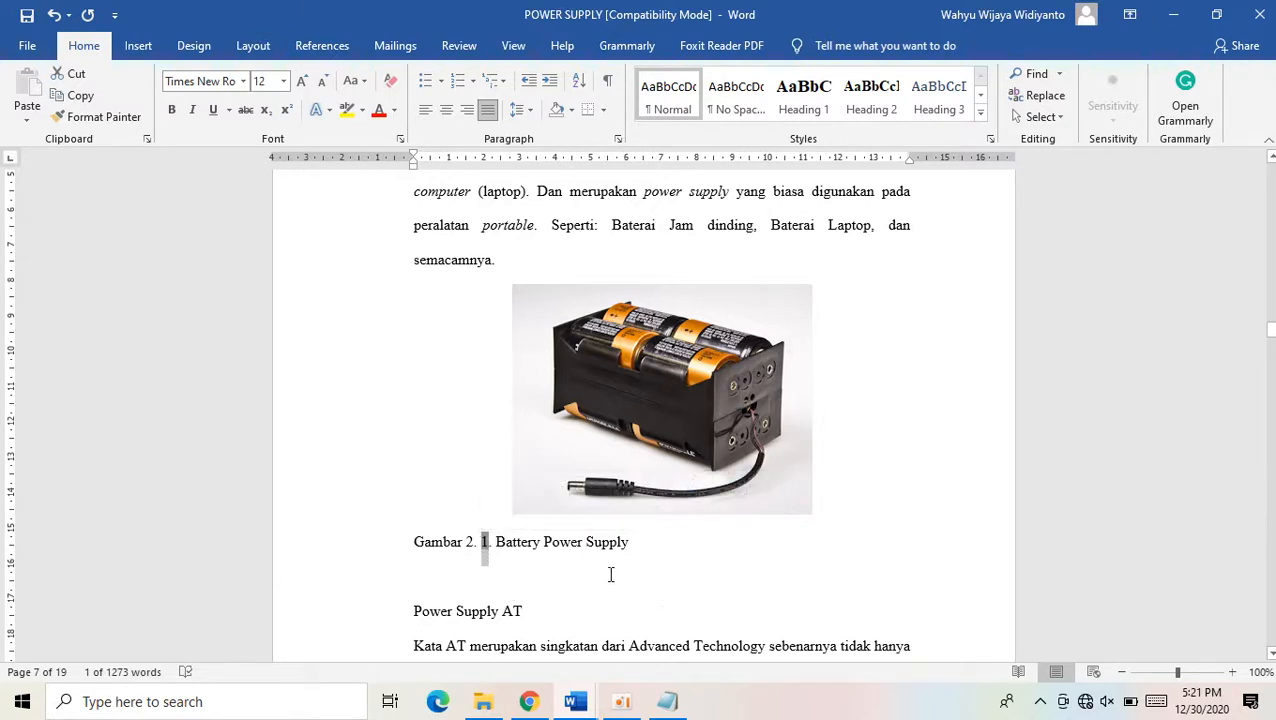
pyautogui.scroll(-3, 606, 570)
pyautogui.scroll(2, 607, 569)
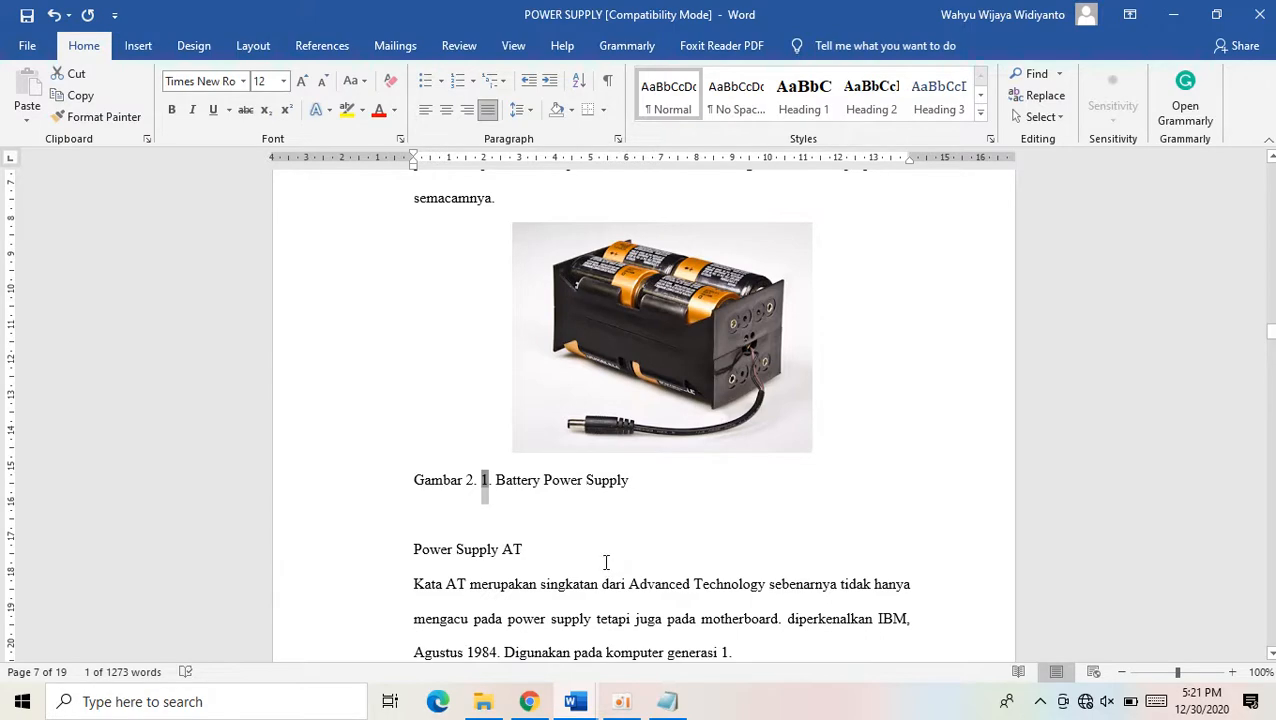
pyautogui.scroll(-3, 606, 562)
pyautogui.scroll(2, 605, 561)
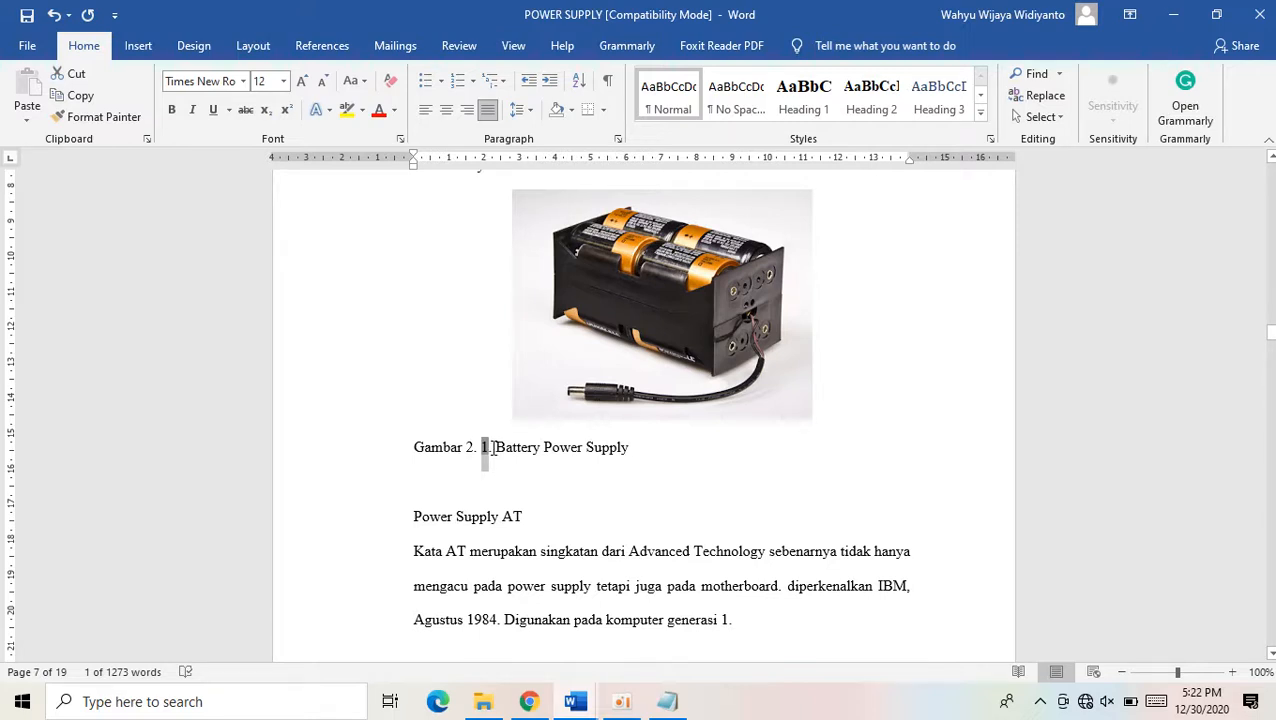
pyautogui.click(498, 447)
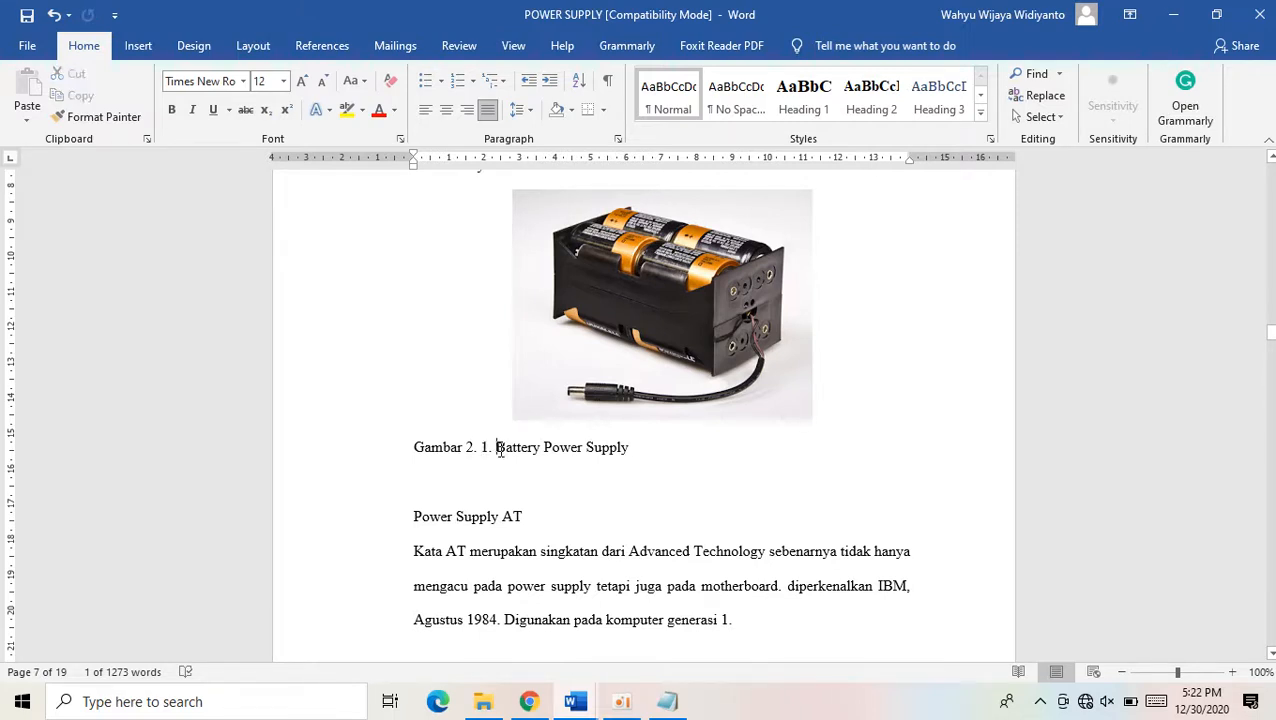
pyautogui.moveTo(498, 447); pyautogui.dragTo(415, 447)
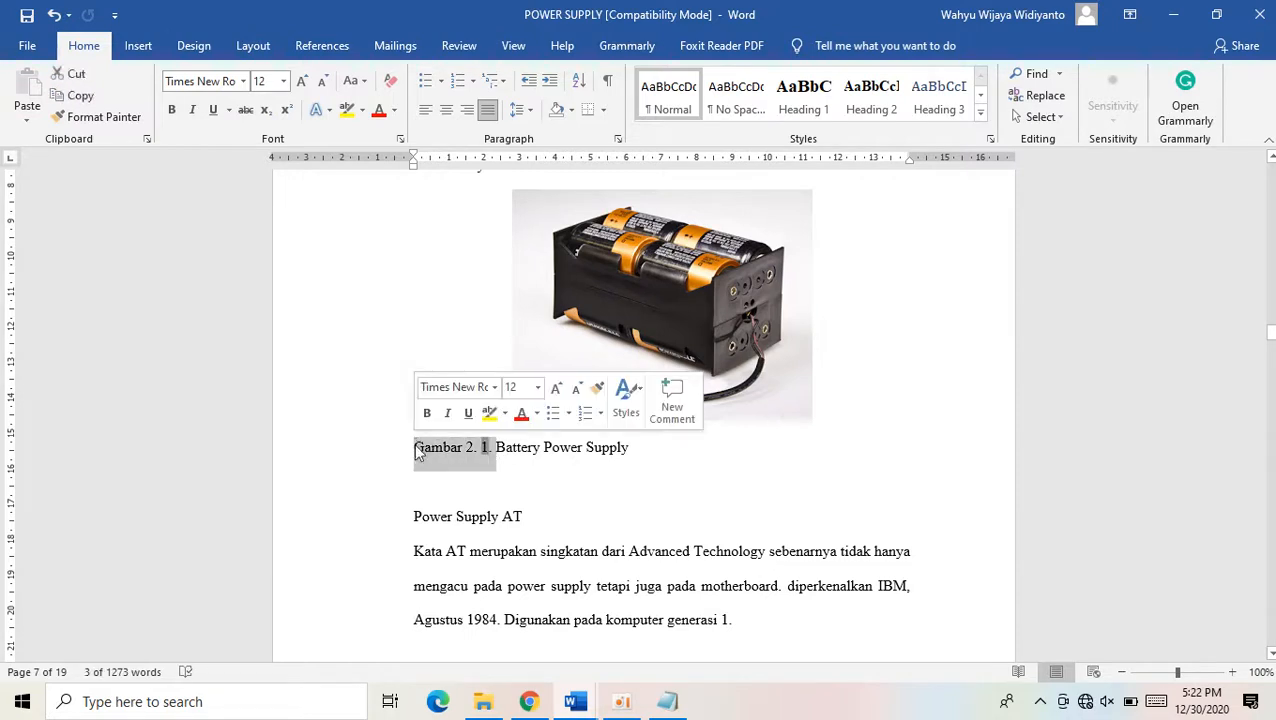
pyautogui.press('Delete')
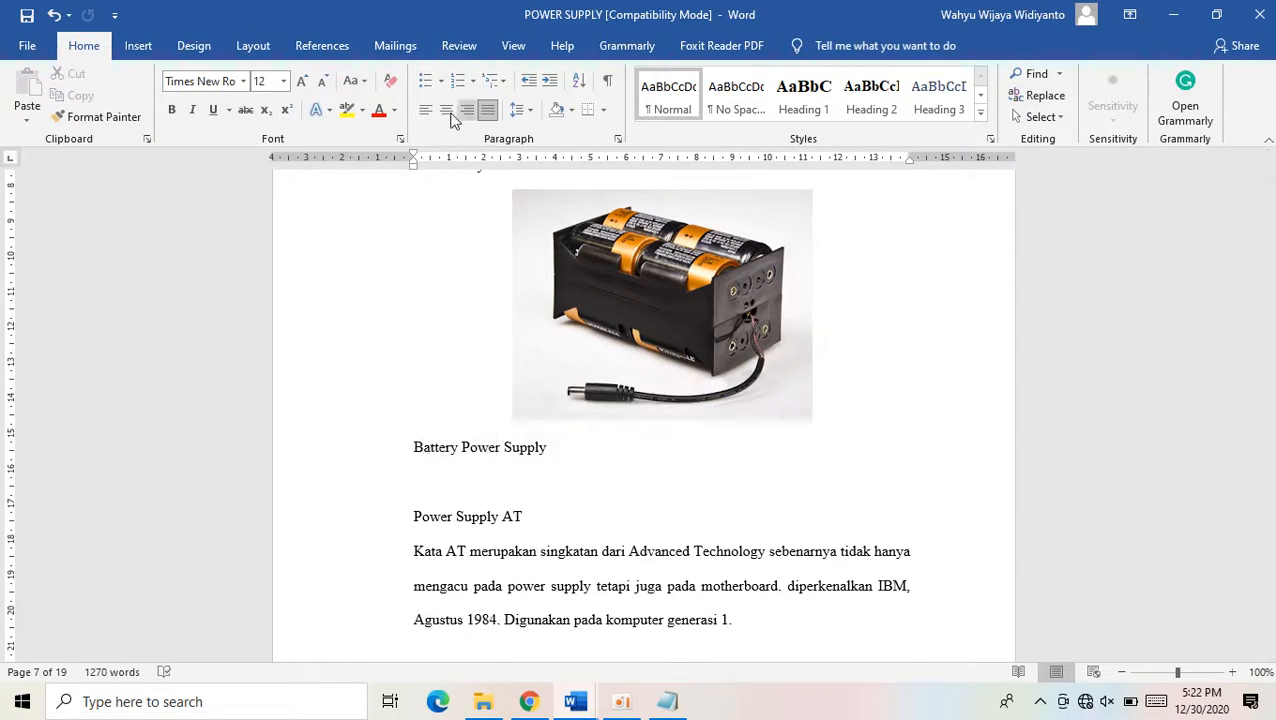
# Insert a numbered caption with the label "Gambar 2." before "Battery Power Supply" below the battery picture, adding a period after its number
pyautogui.click(303, 50)
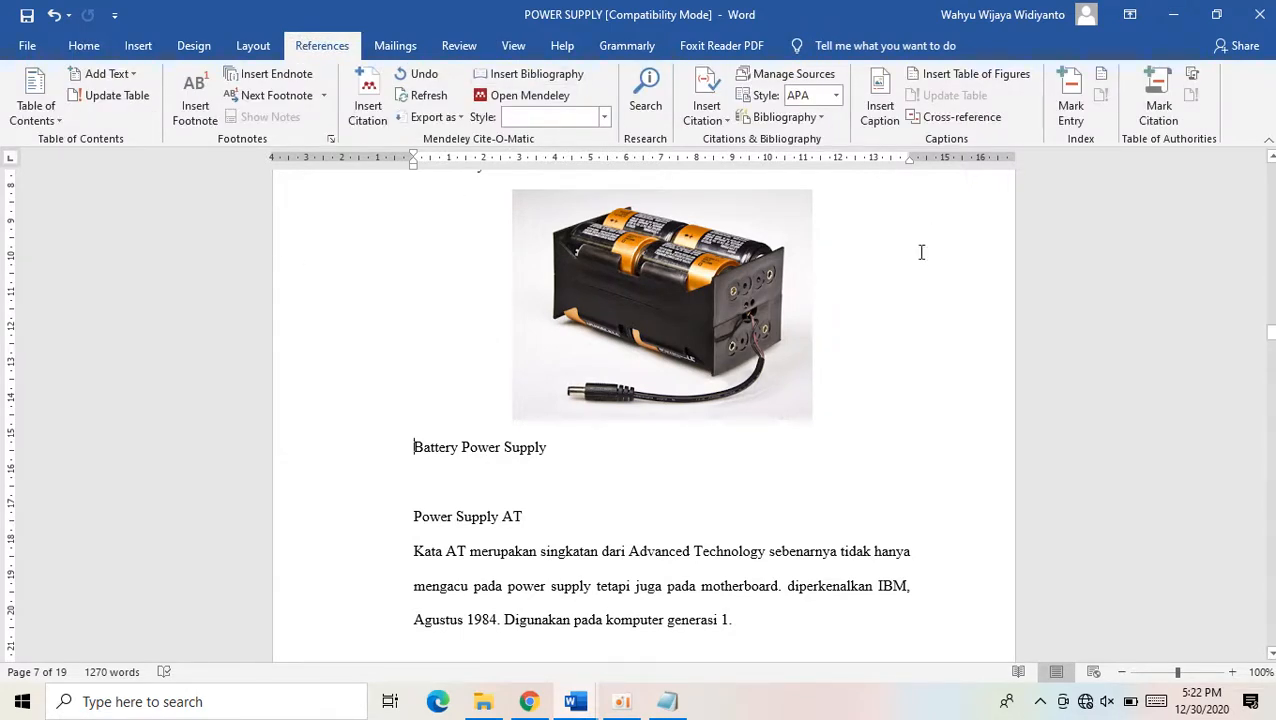
pyautogui.click(878, 100)
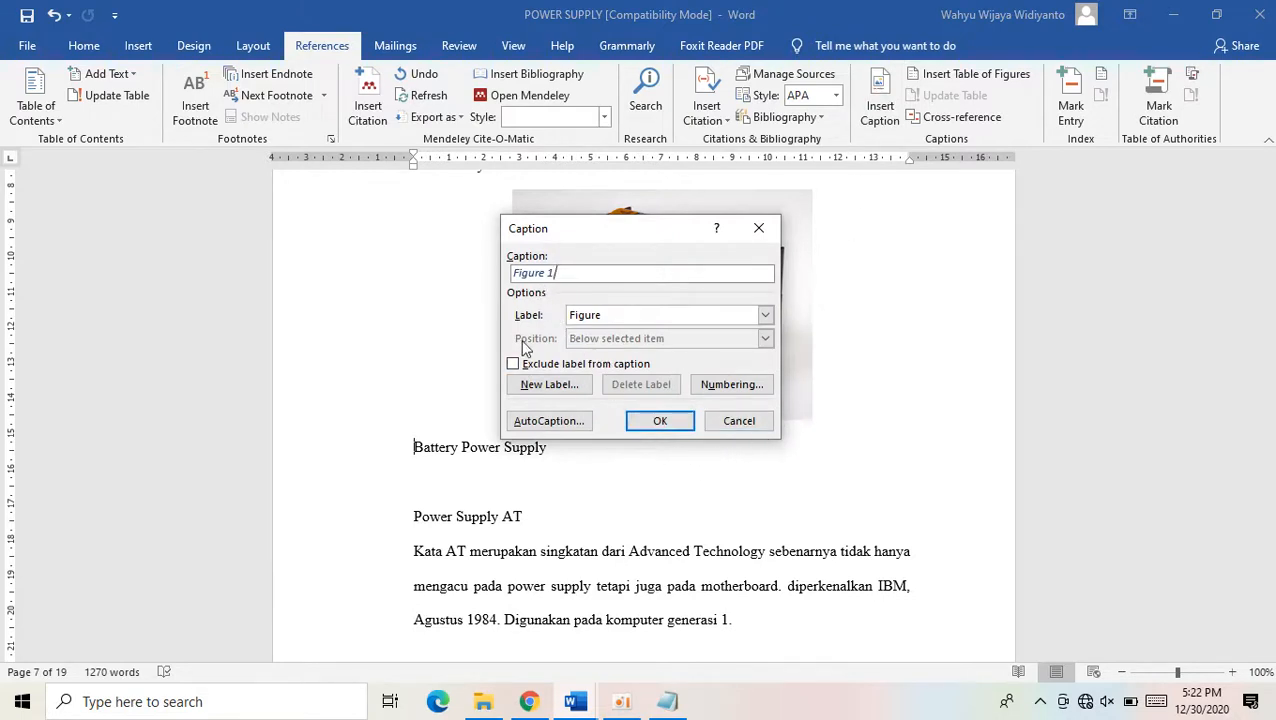
pyautogui.click(540, 392)
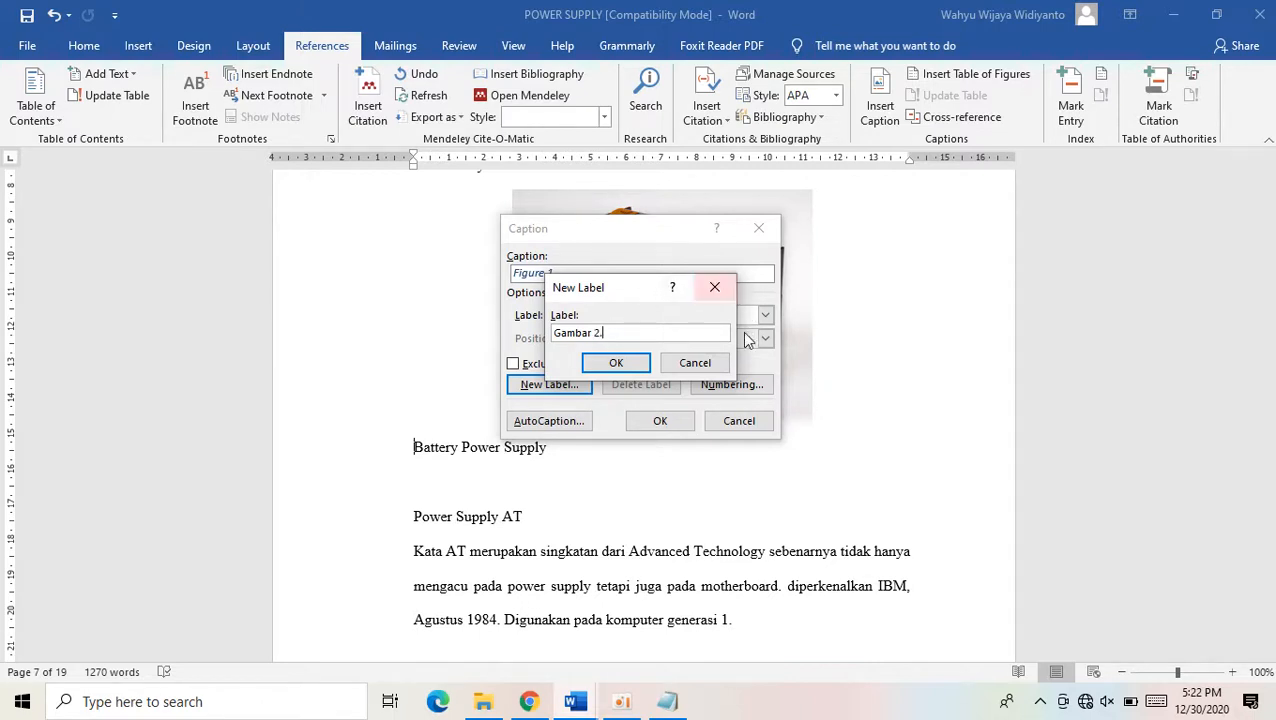
pyautogui.click(689, 366)
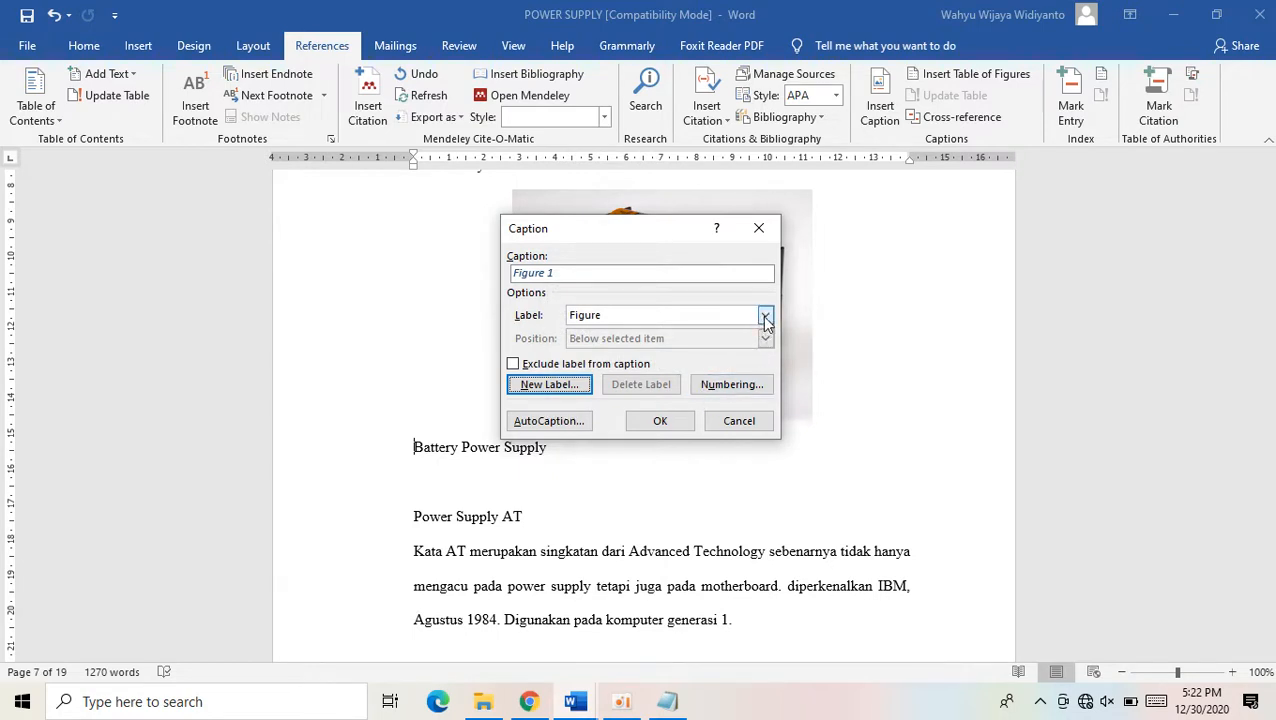
pyautogui.click(766, 319)
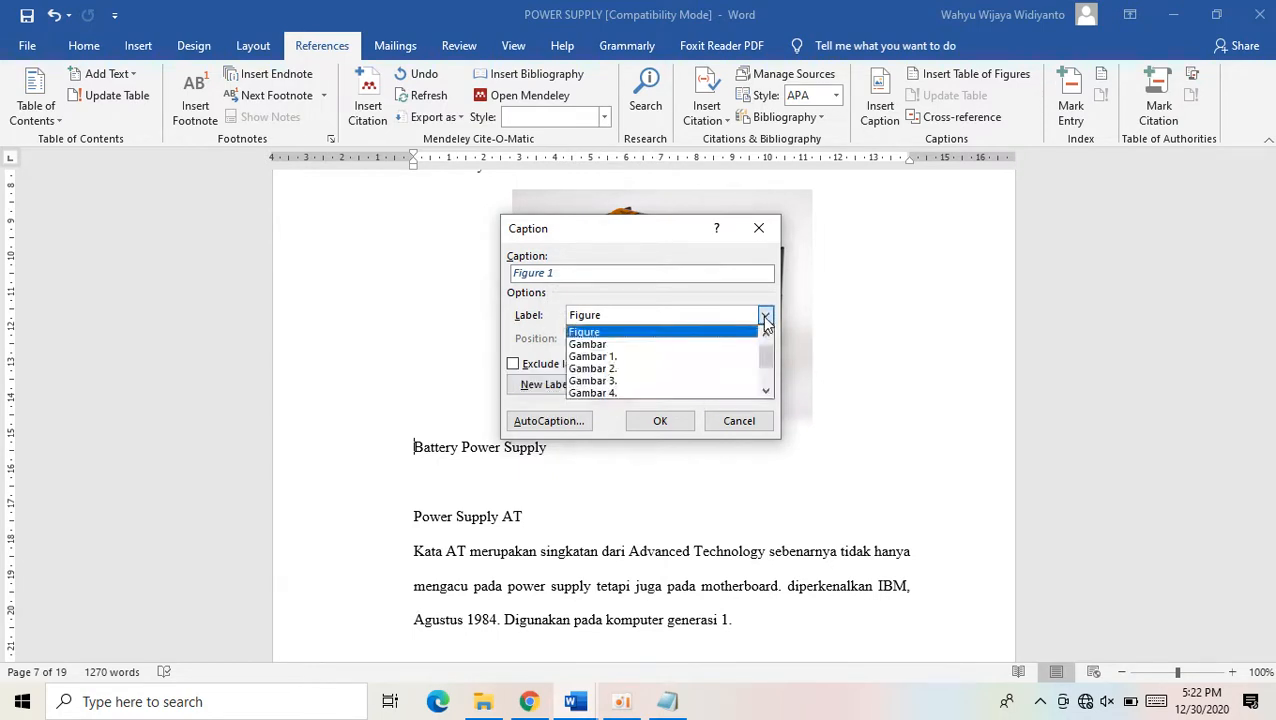
pyautogui.click(607, 368)
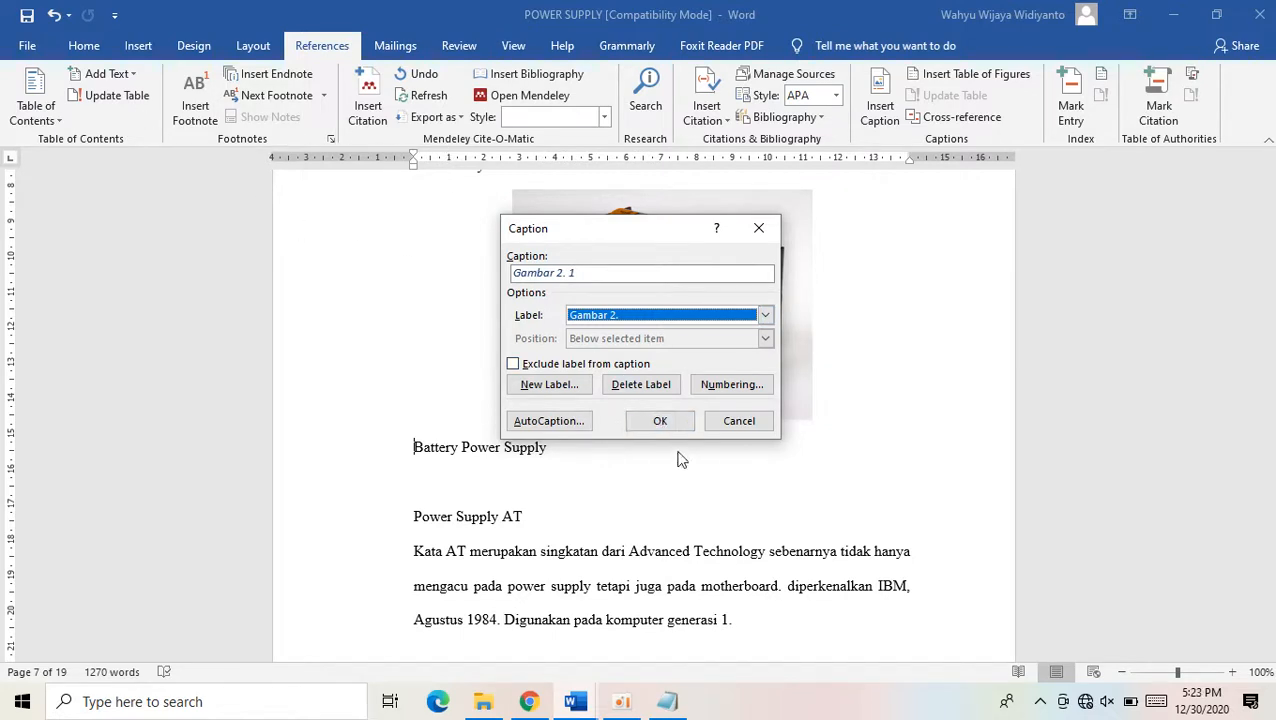
pyautogui.click(664, 421)
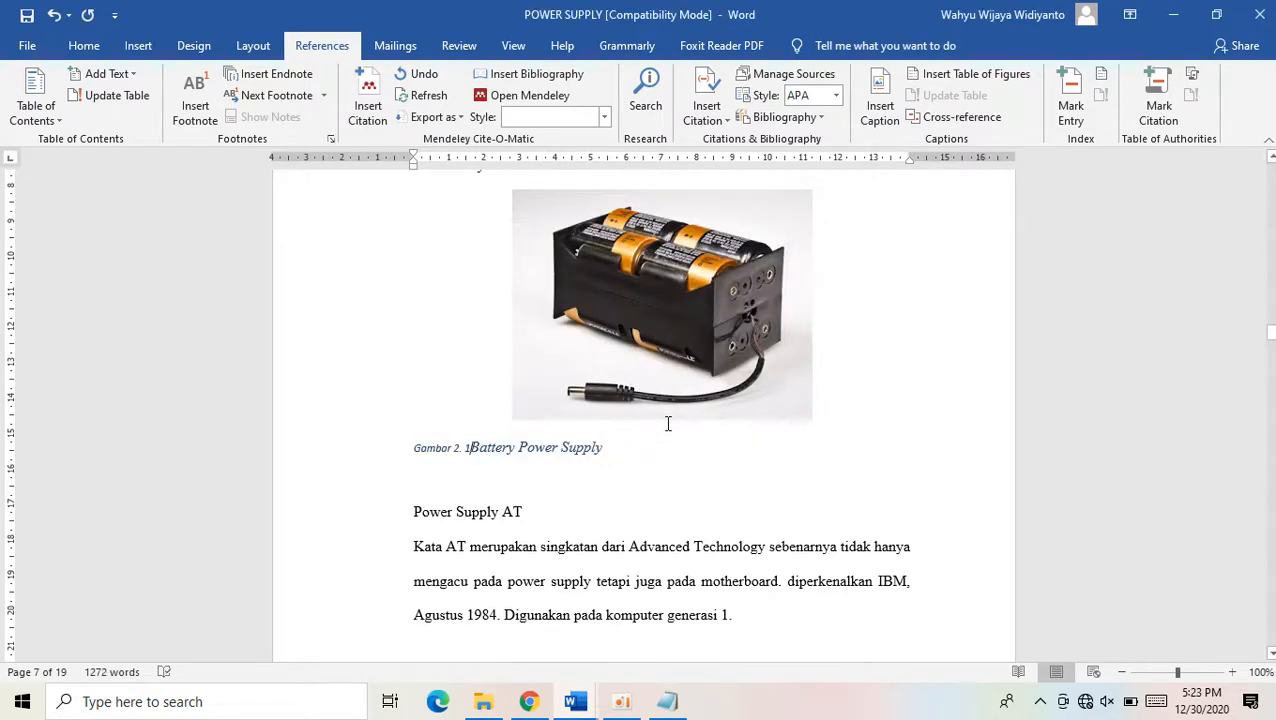
pyautogui.write('.')
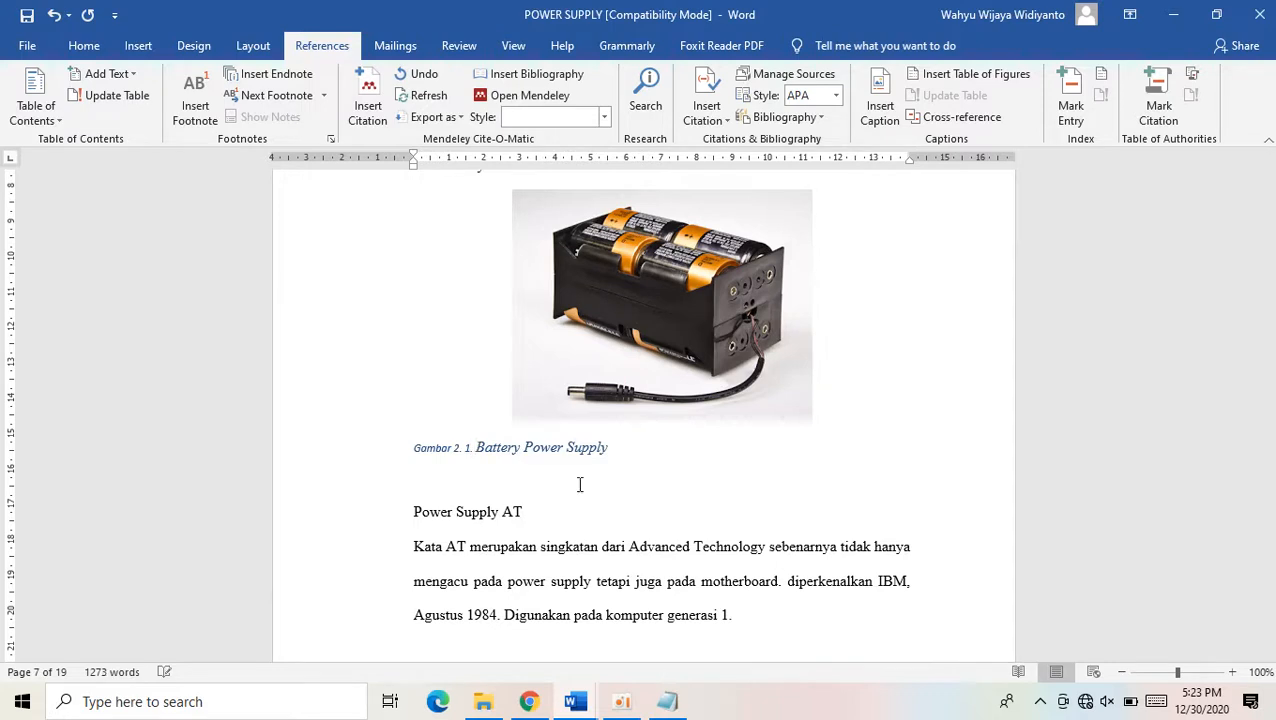
# Format the whole battery picture caption as Times New Roman, 12 pt, black, non-italic and centered
pyautogui.moveTo(411, 450); pyautogui.dragTo(612, 450)
pyautogui.click(86, 46)
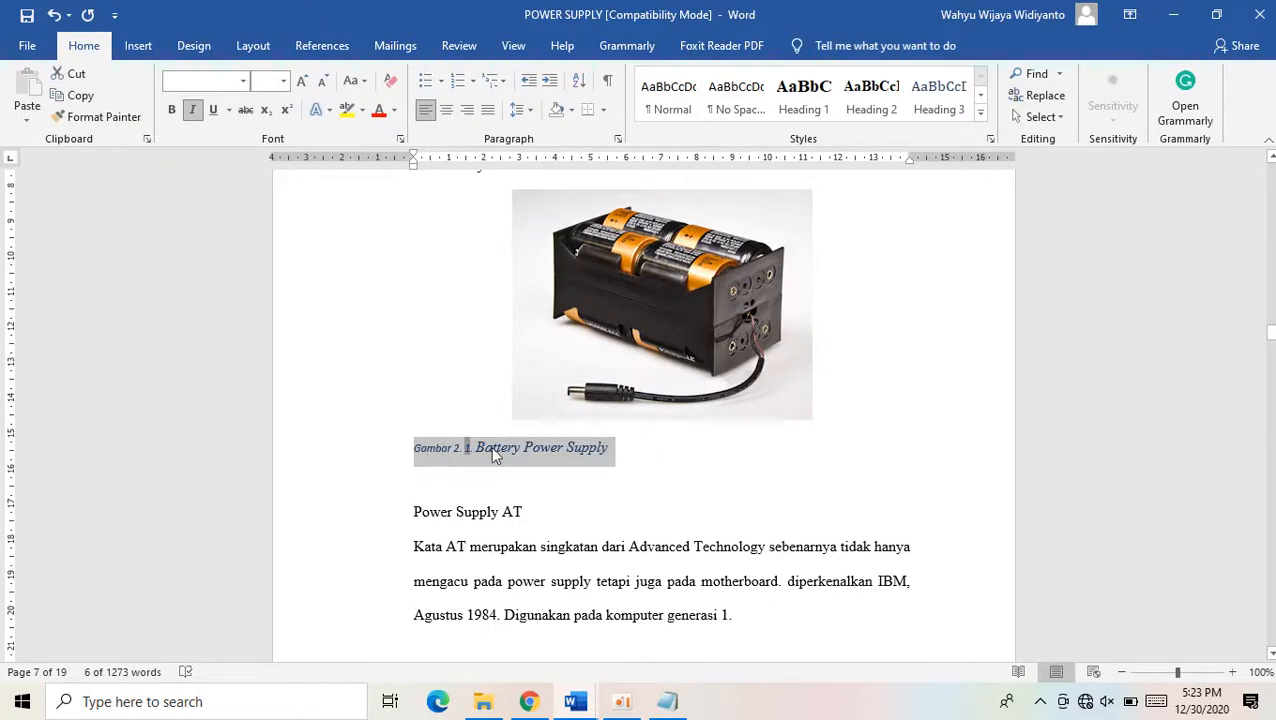
pyautogui.click(243, 82)
pyautogui.click(230, 191)
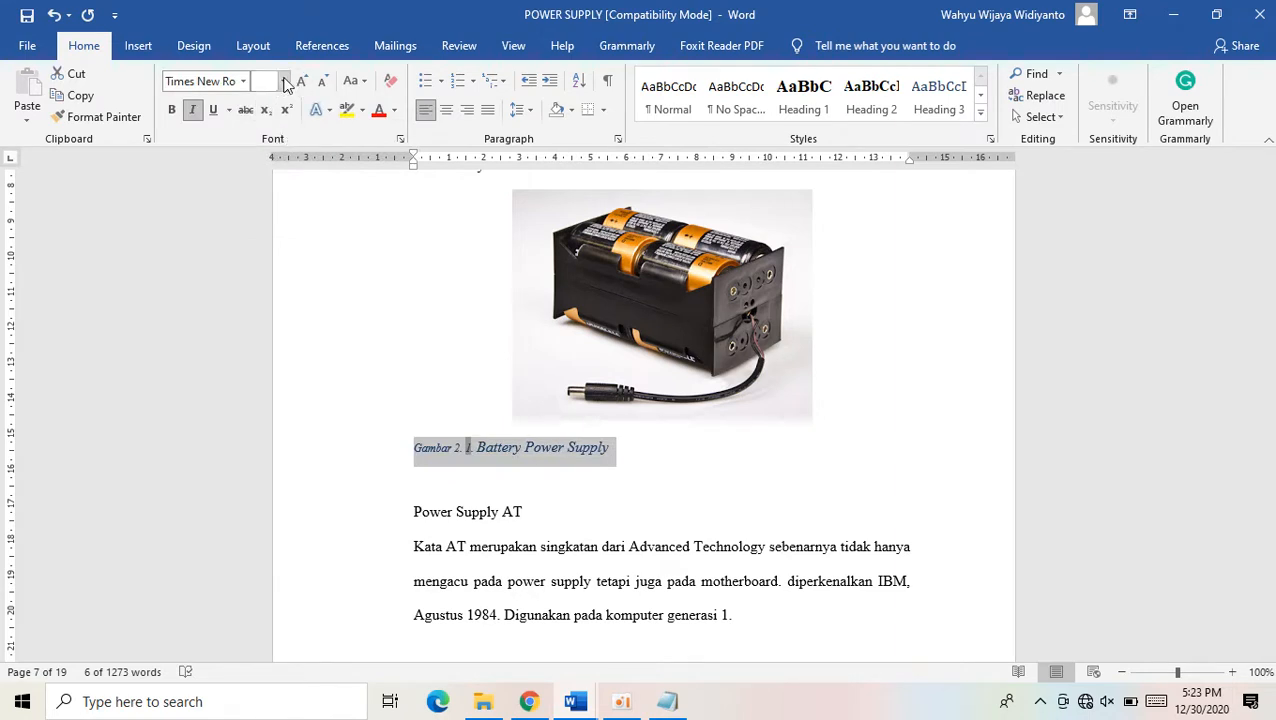
pyautogui.click(284, 82)
pyautogui.click(260, 174)
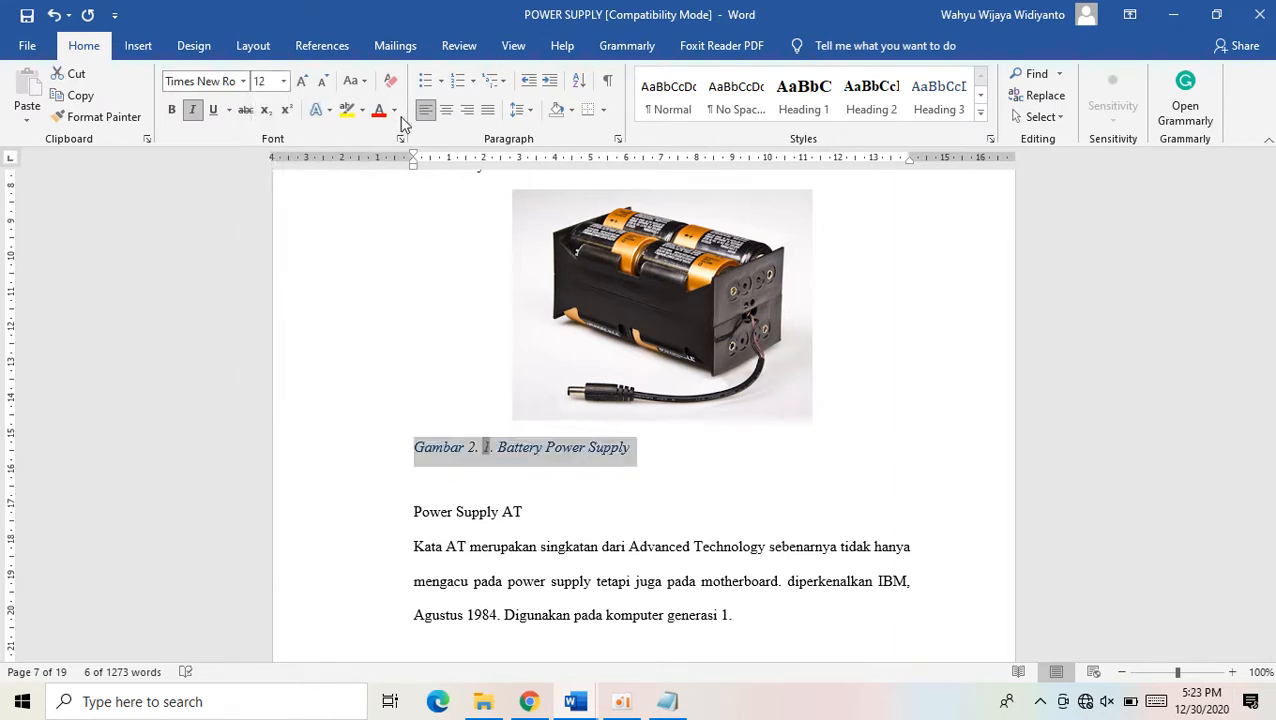
pyautogui.click(396, 112)
pyautogui.click(395, 176)
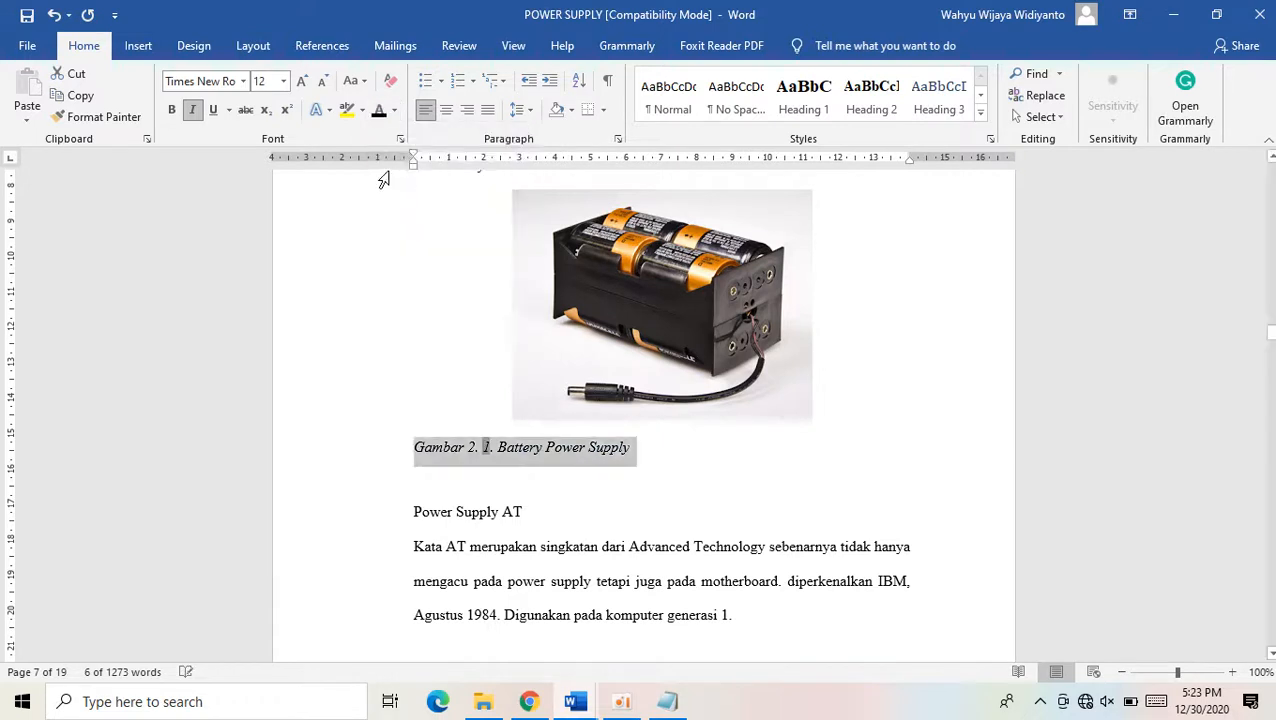
pyautogui.click(193, 111)
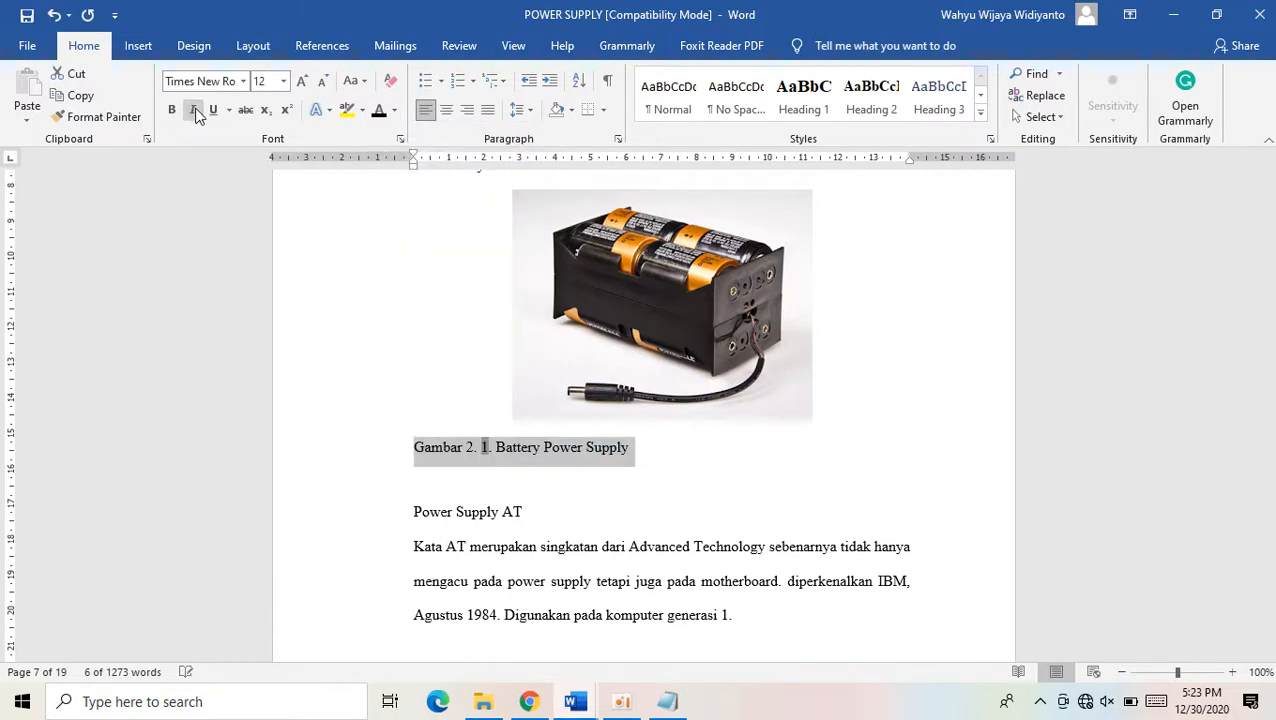
pyautogui.click(447, 111)
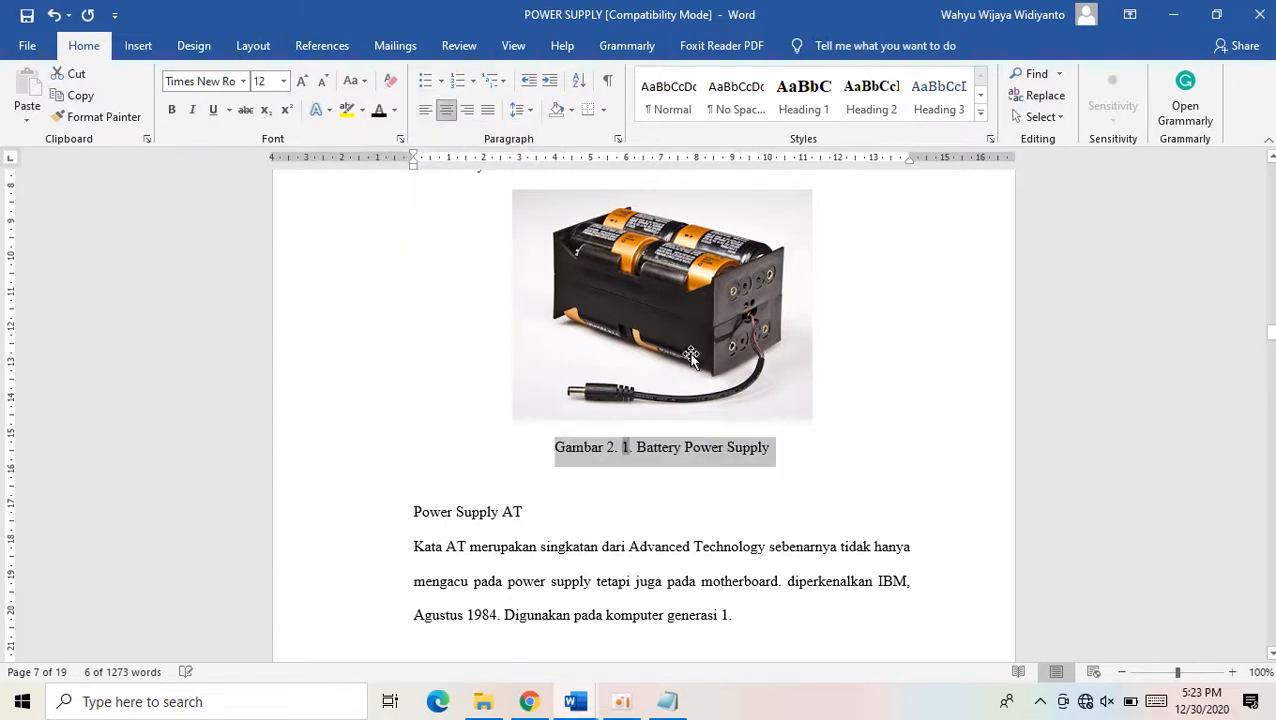
# Italicize only "Battery Power Supply" in the caption below the battery picture
pyautogui.click(642, 447)
pyautogui.moveTo(640, 447); pyautogui.dragTo(767, 452)
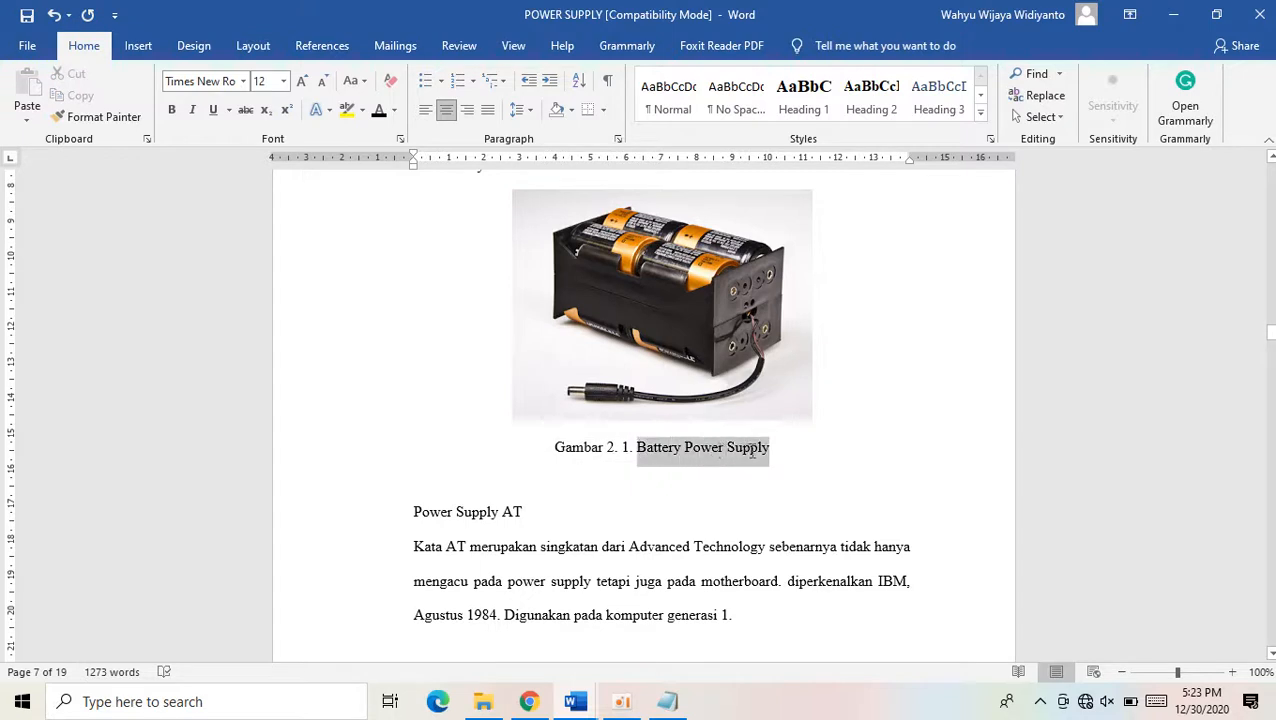
pyautogui.hotkey('ctrl', 'i')
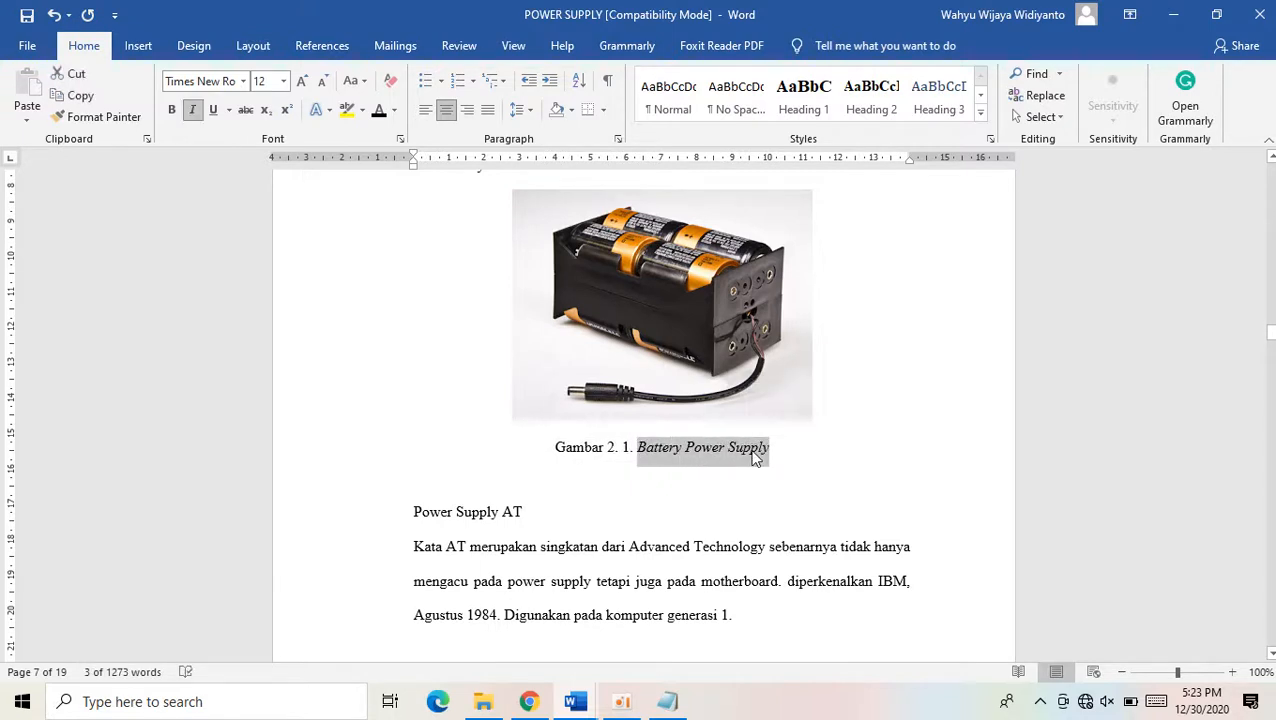
pyautogui.click(612, 490)
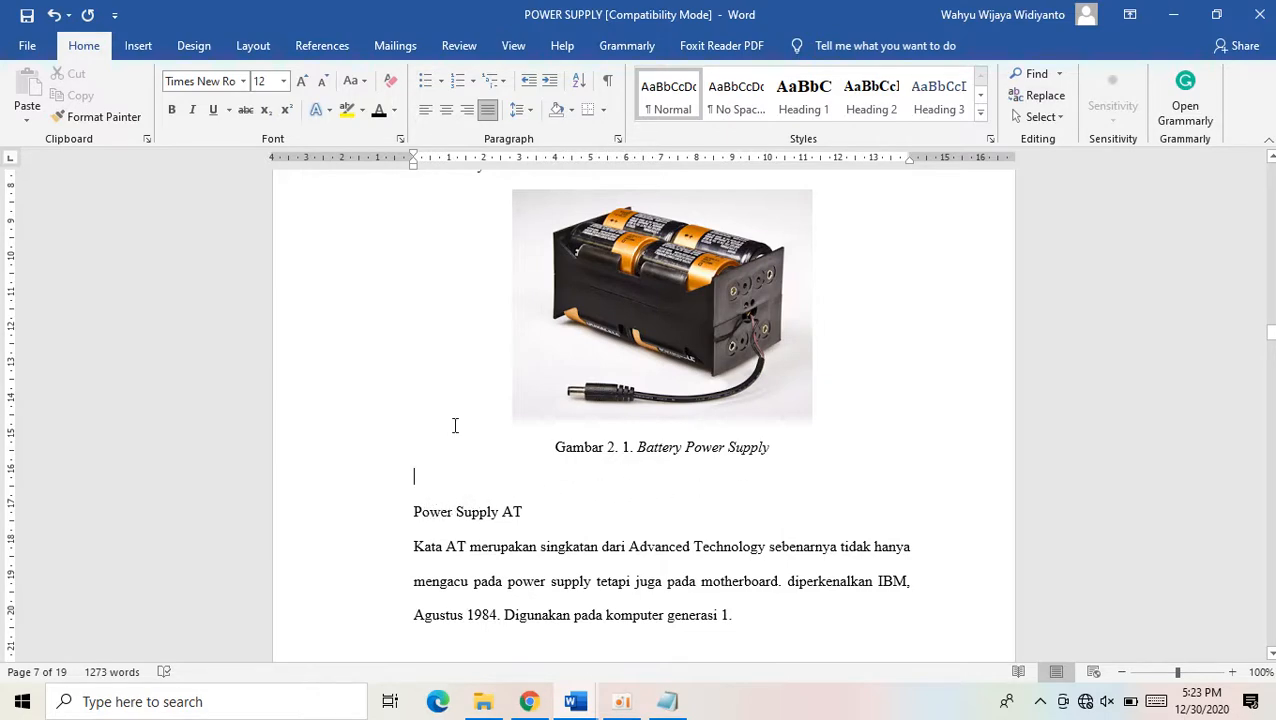
# Copy the section 2.1 heading's number formatting onto the "Power Supply AT" line and italicize "Power Supply" in it
pyautogui.scroll(5, 454, 426)
pyautogui.click(428, 345)
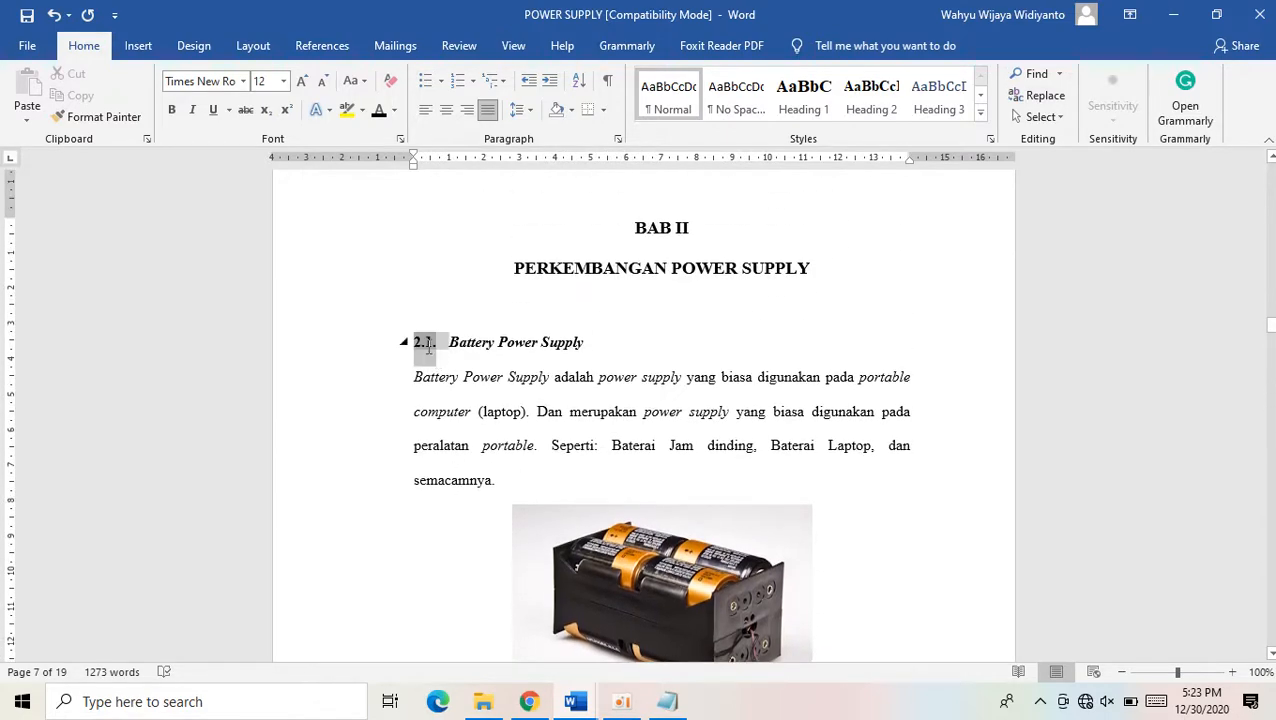
pyautogui.scroll(-7, 441, 518)
pyautogui.scroll(1, 408, 384)
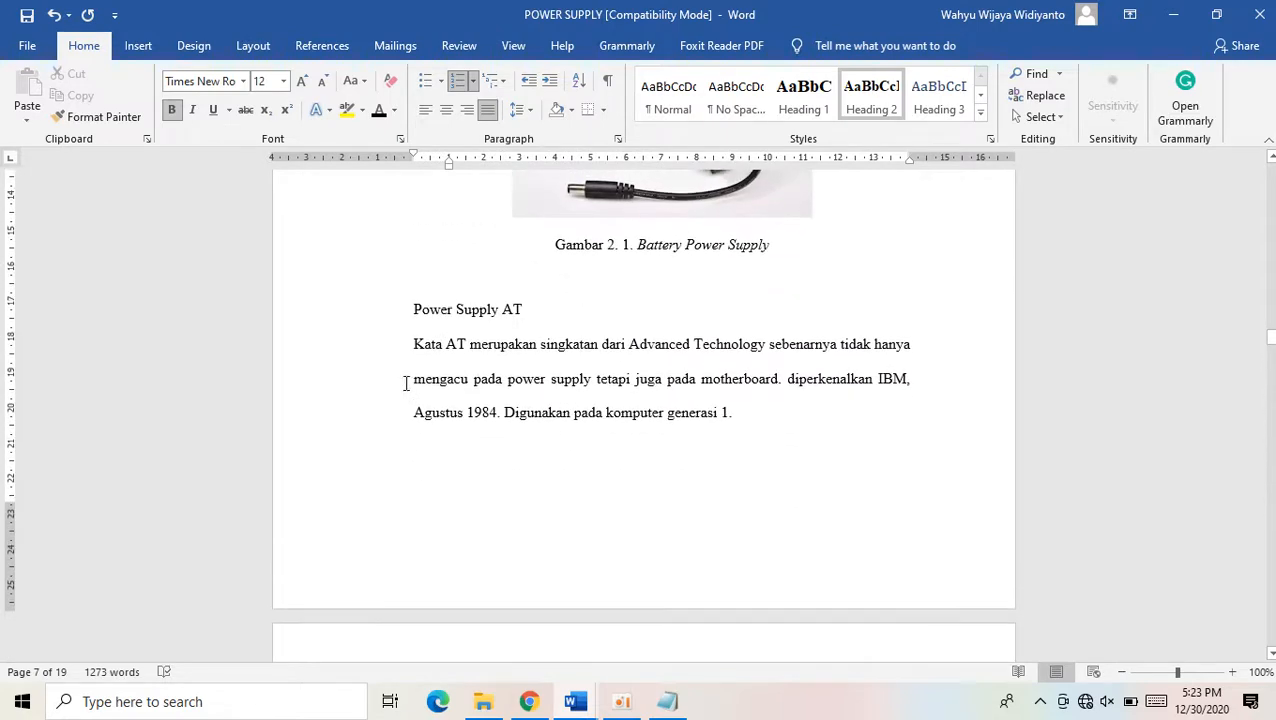
pyautogui.click(97, 114)
pyautogui.click(424, 309)
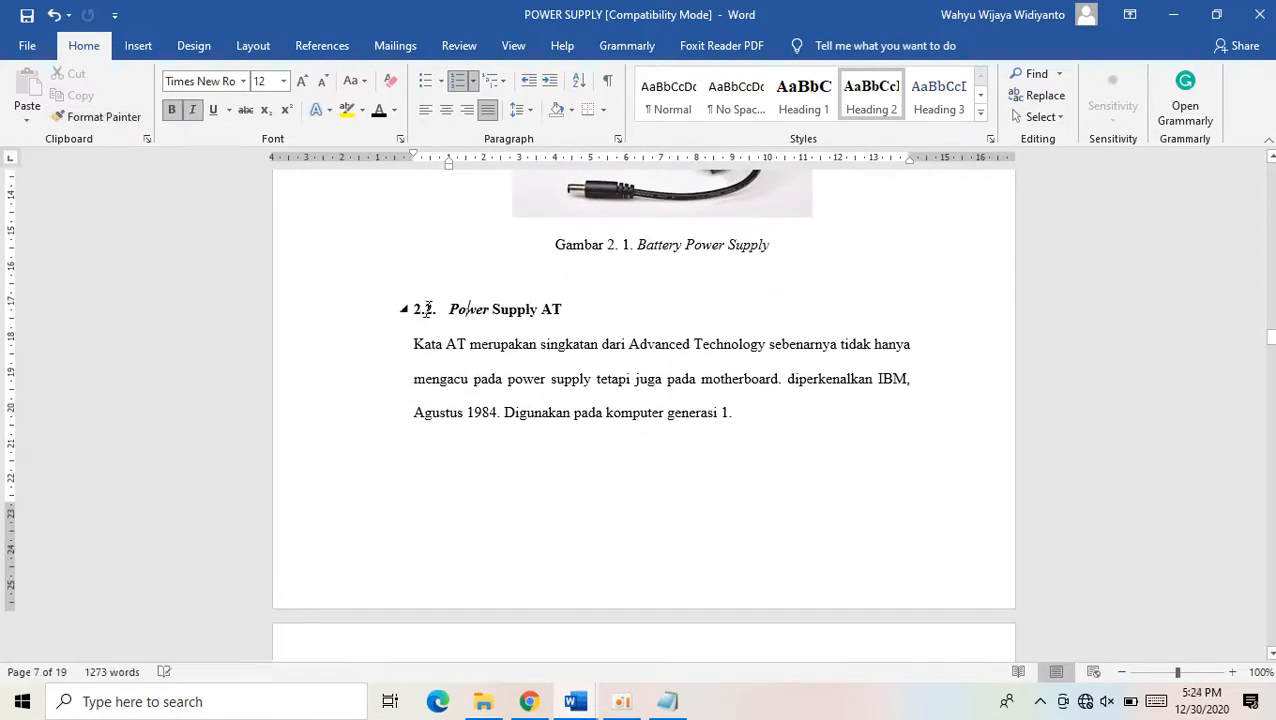
pyautogui.click(519, 310)
pyautogui.hotkey('ctrl', 'i')
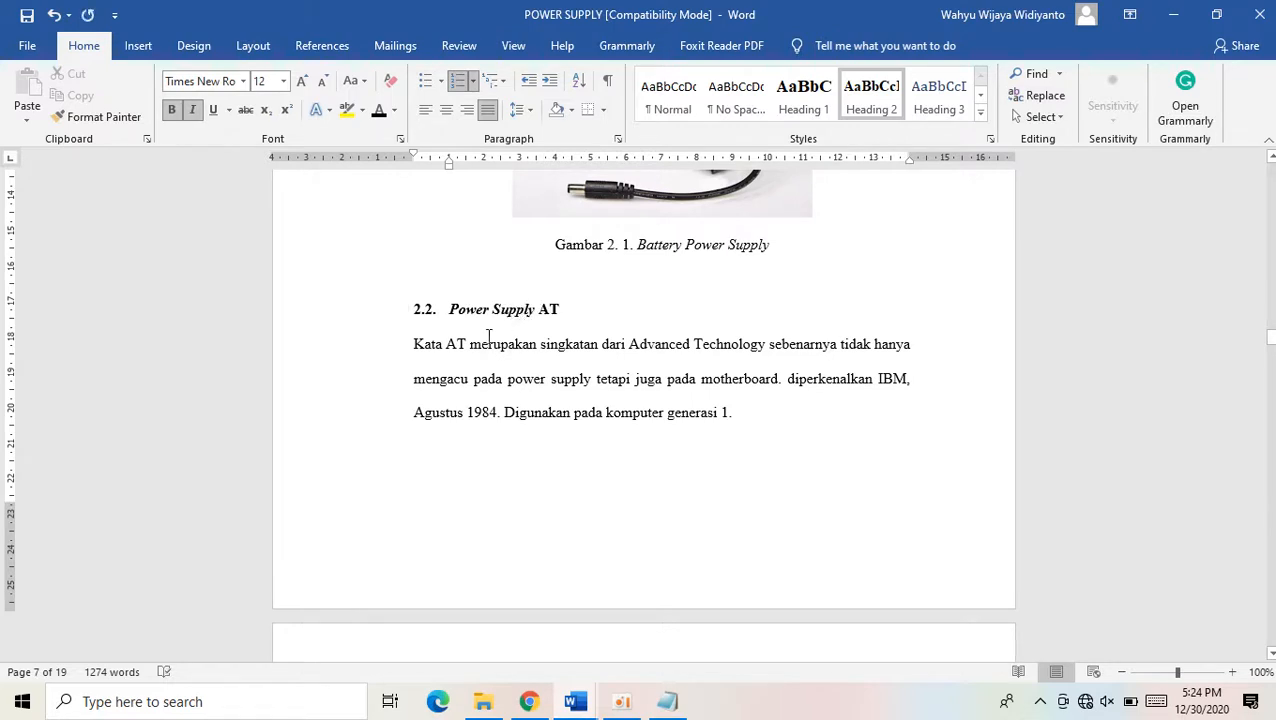
# Italicize "Advanced Technology", "power supply" and "motherboard" in the paragraph below the Power Supply AT heading
pyautogui.moveTo(651, 354); pyautogui.dragTo(727, 349)
pyautogui.hotkey('ctrl', 'i')
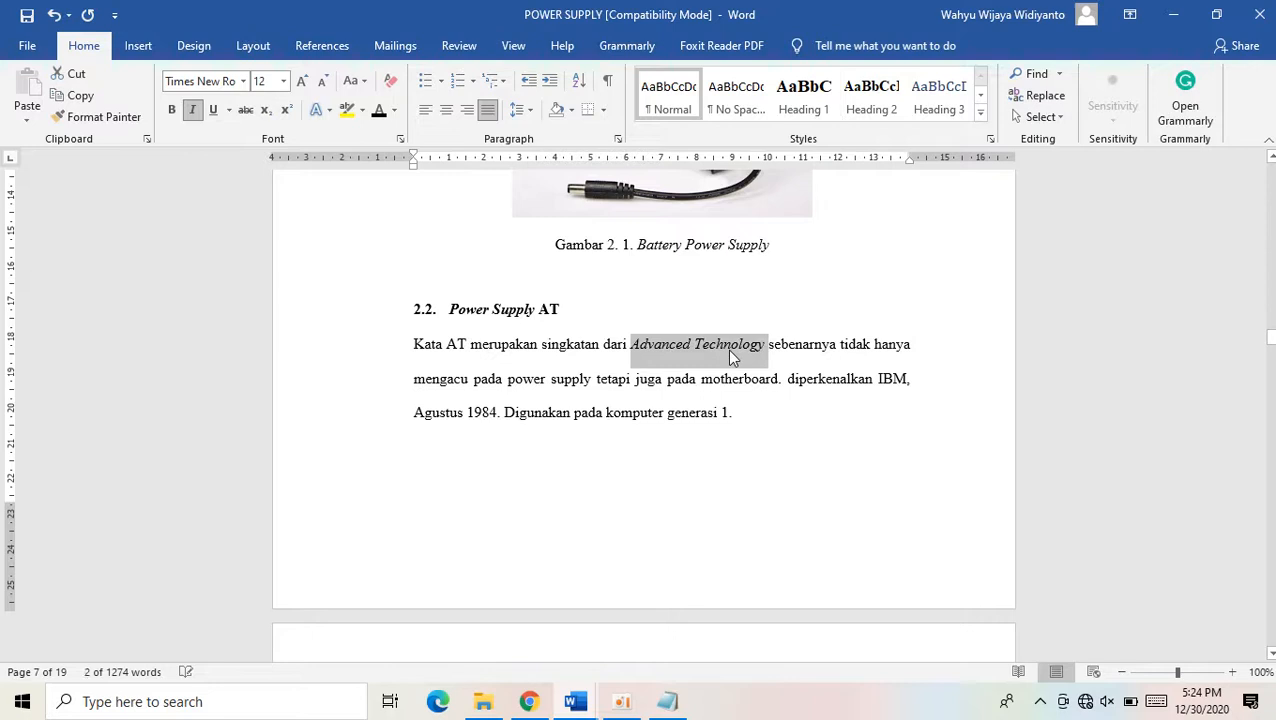
pyautogui.click(558, 272)
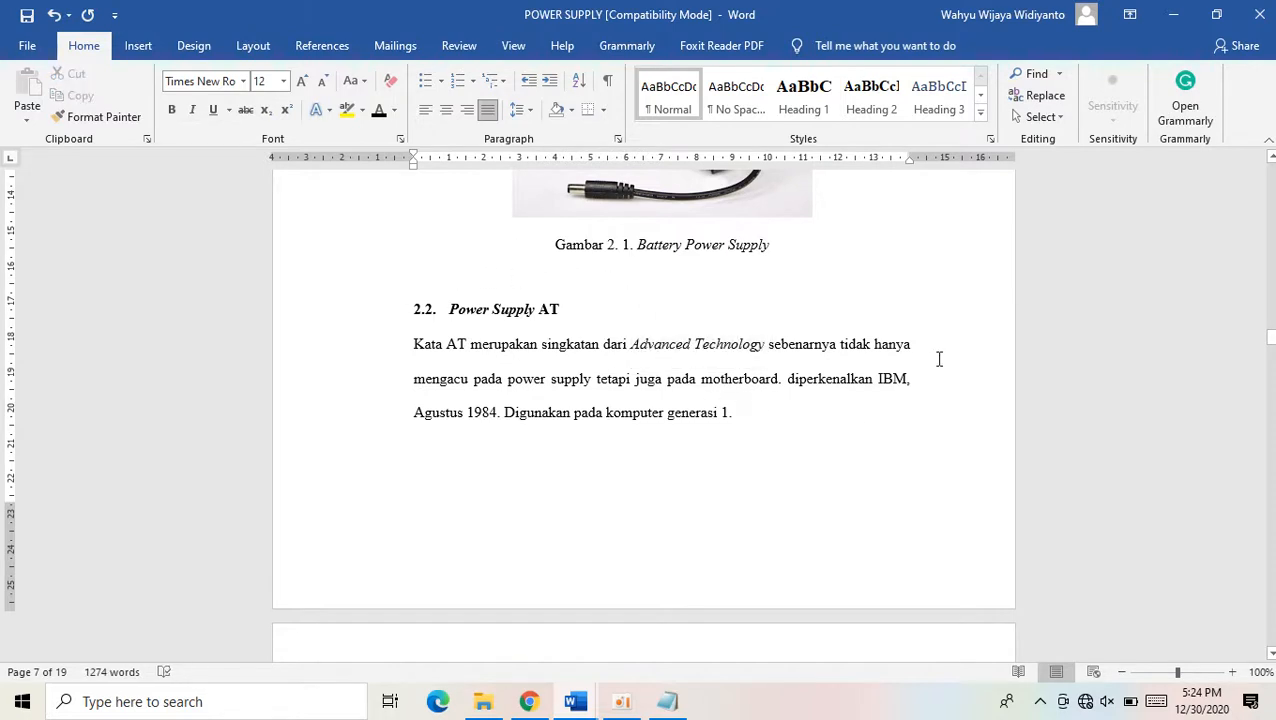
pyautogui.moveTo(523, 390); pyautogui.dragTo(593, 390)
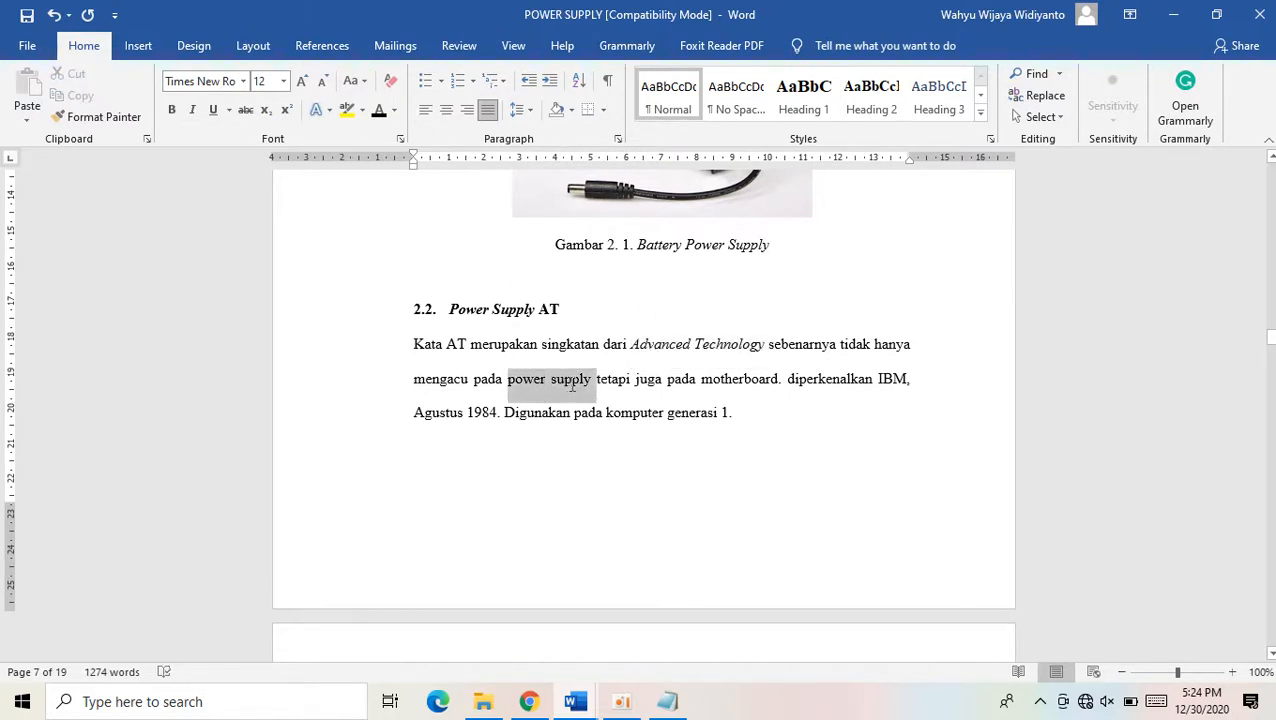
pyautogui.hotkey('ctrl', 'i')
pyautogui.click(728, 374)
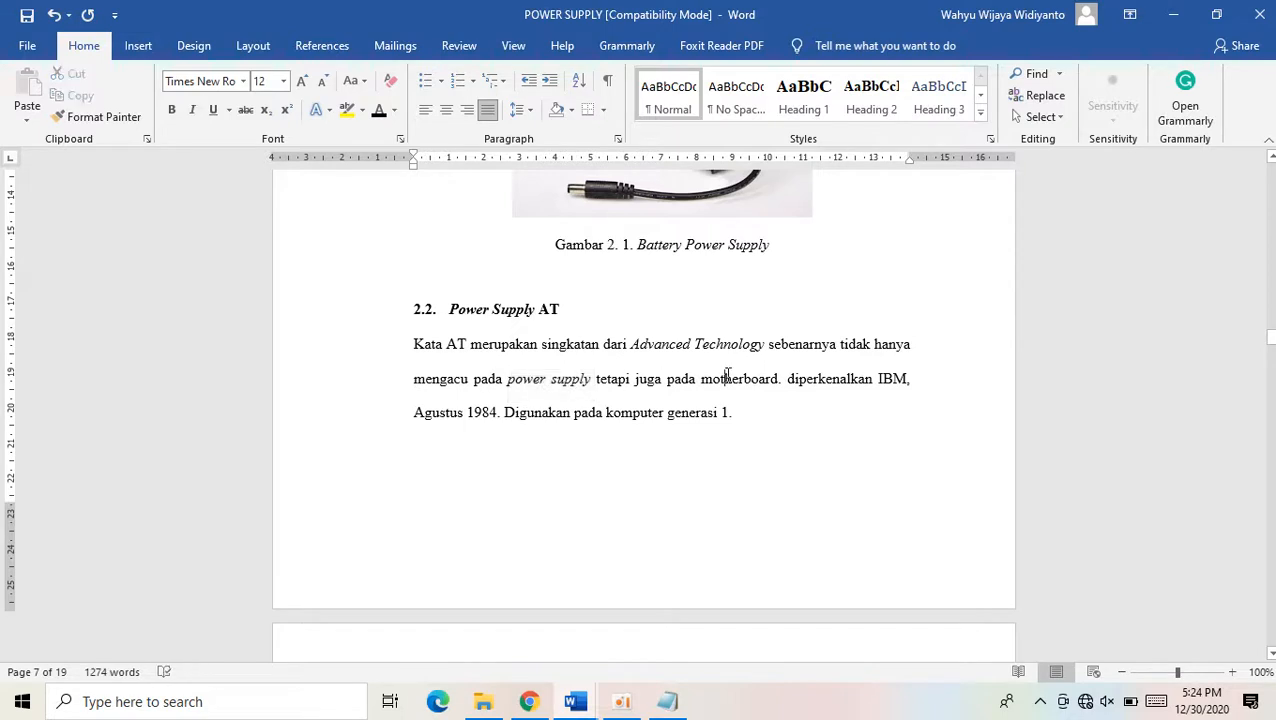
pyautogui.hotkey('ctrl', 'i')
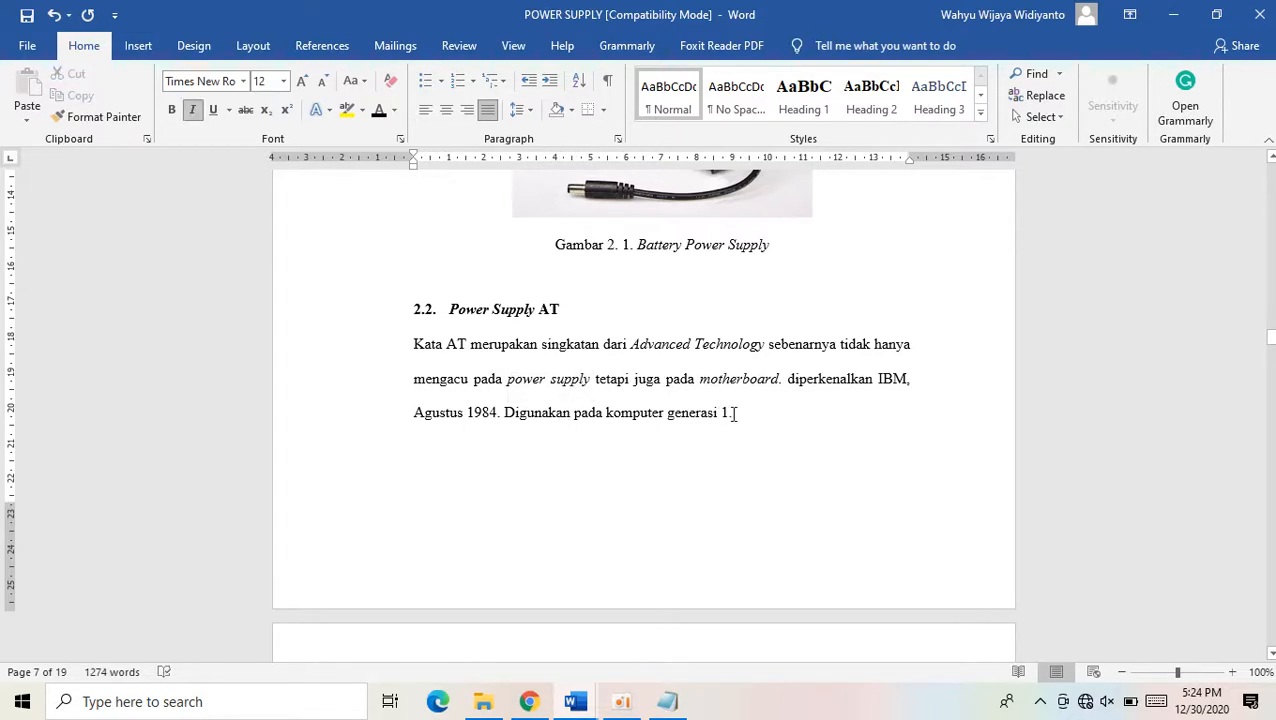
# Center the Power Supply AT picture at the start of the page following the section 2.2 paragraph
pyautogui.scroll(-10, 766, 435)
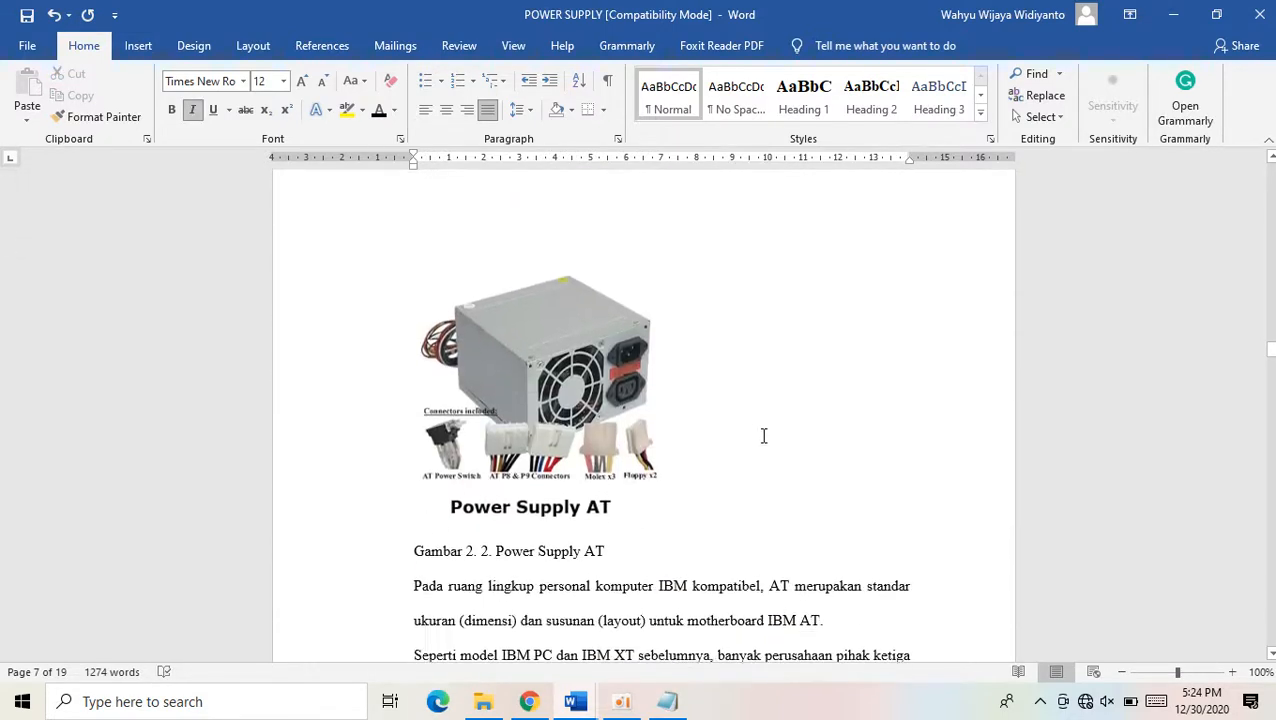
pyautogui.click(602, 429)
pyautogui.hotkey('ctrl', 'e')
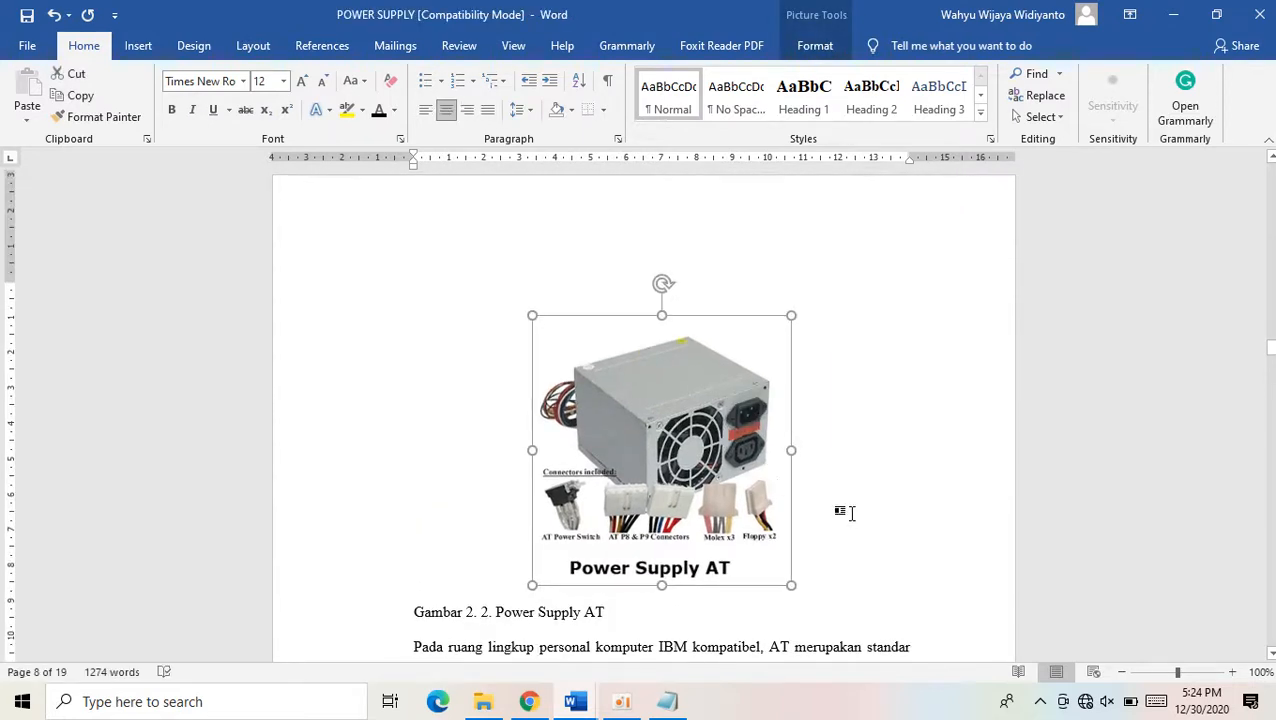
# Delete the "Gambar 2. 2." prefix from the caption line below the Power Supply AT picture, leaving only "Power Supply AT"
pyautogui.scroll(-2, 845, 512)
pyautogui.click(496, 528)
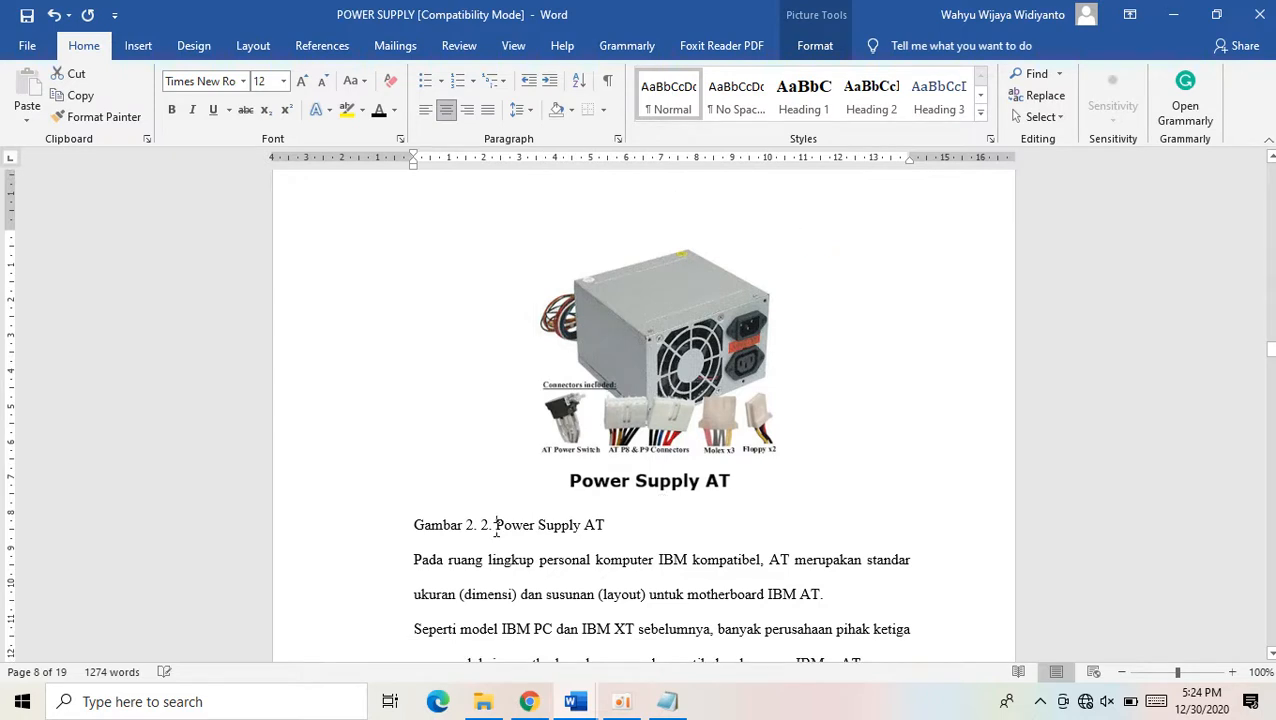
pyautogui.moveTo(496, 528); pyautogui.dragTo(393, 527)
pyautogui.press('Delete')
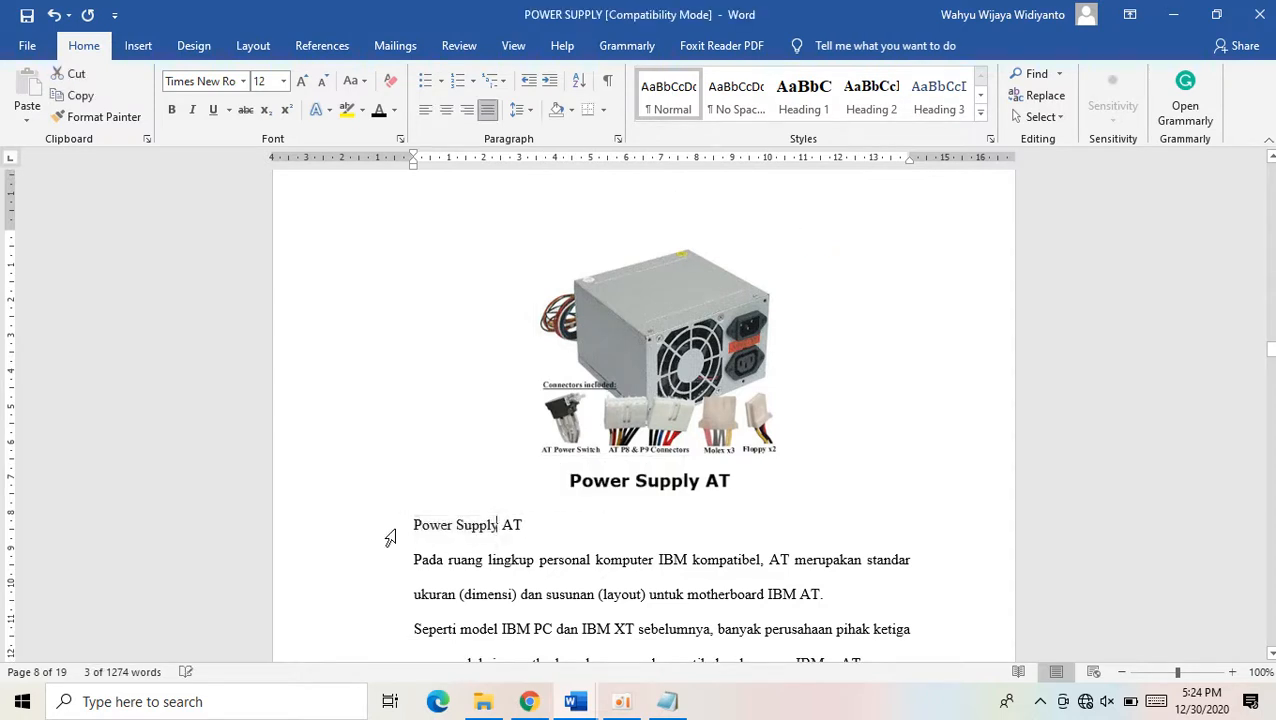
# Insert a numbered caption with the label "Gambar 2." before "Power Supply AT" below the picture, adding a period after its number
pyautogui.click(316, 46)
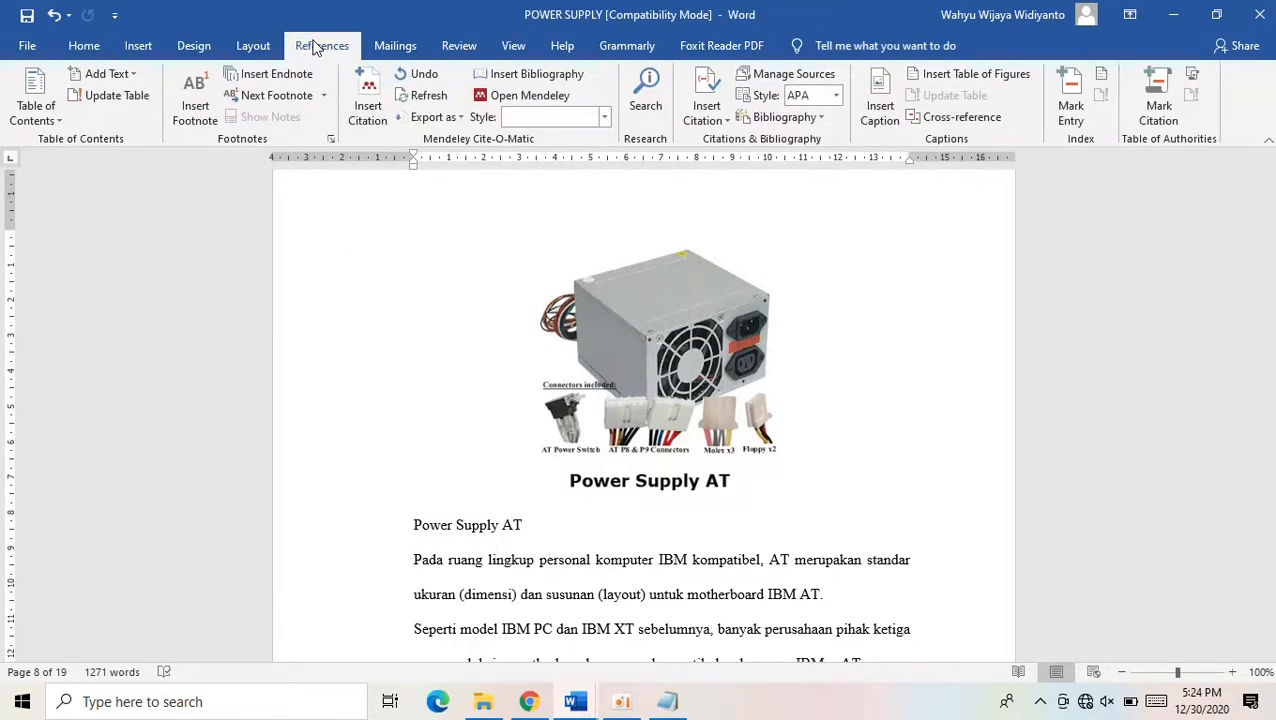
pyautogui.click(880, 105)
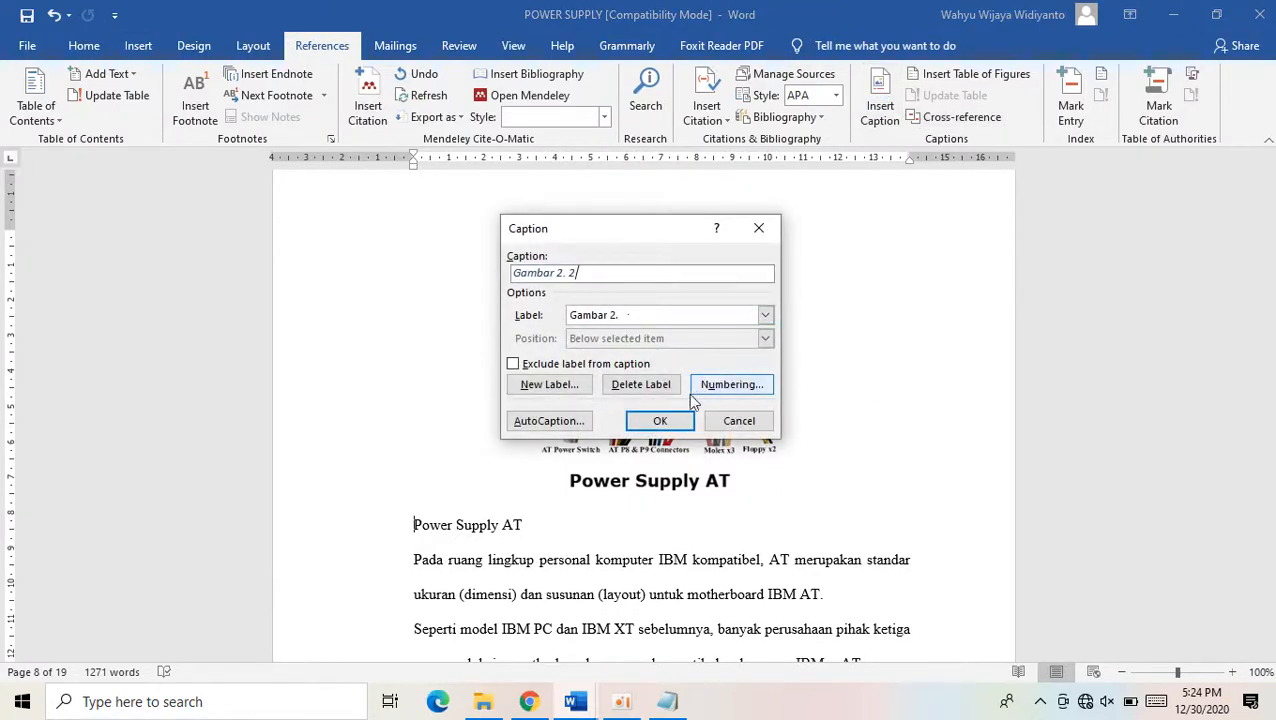
pyautogui.click(660, 421)
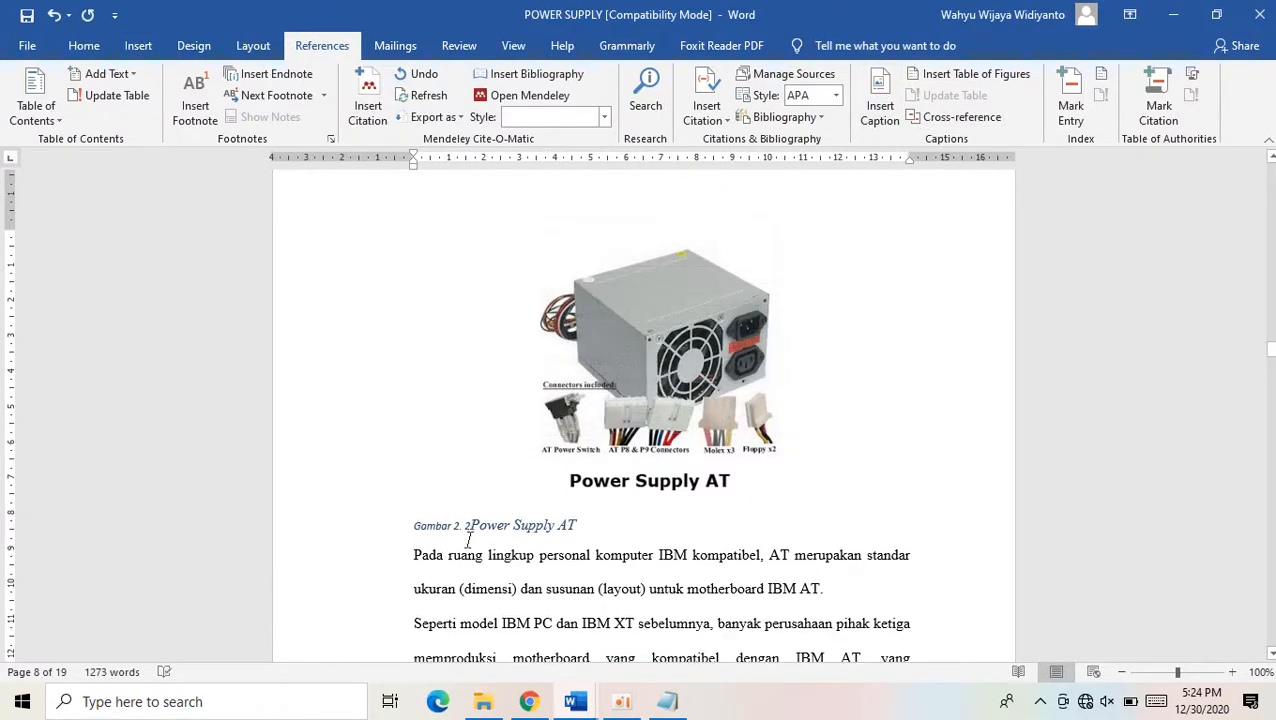
pyautogui.write('.')
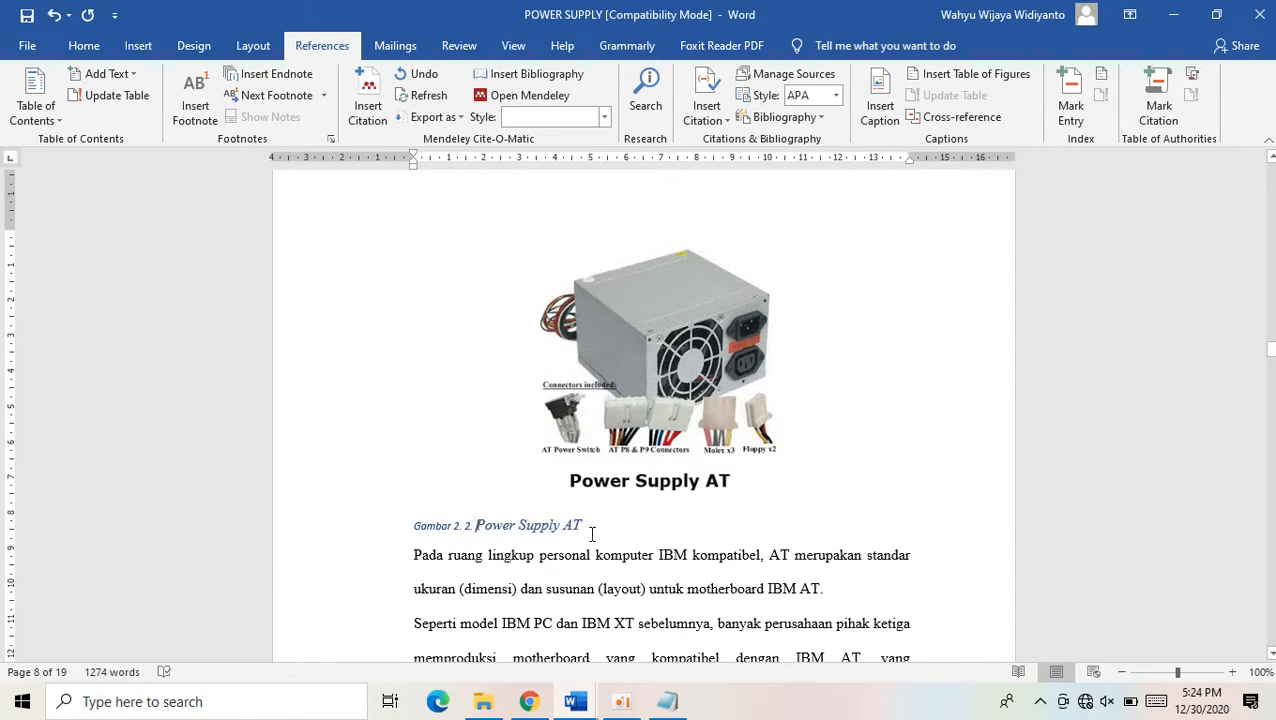
# Format the whole "Gambar 2. 2. Power Supply AT" caption as Times New Roman 12, non-italic, black and centered
pyautogui.moveTo(583, 527); pyautogui.dragTo(413, 527)
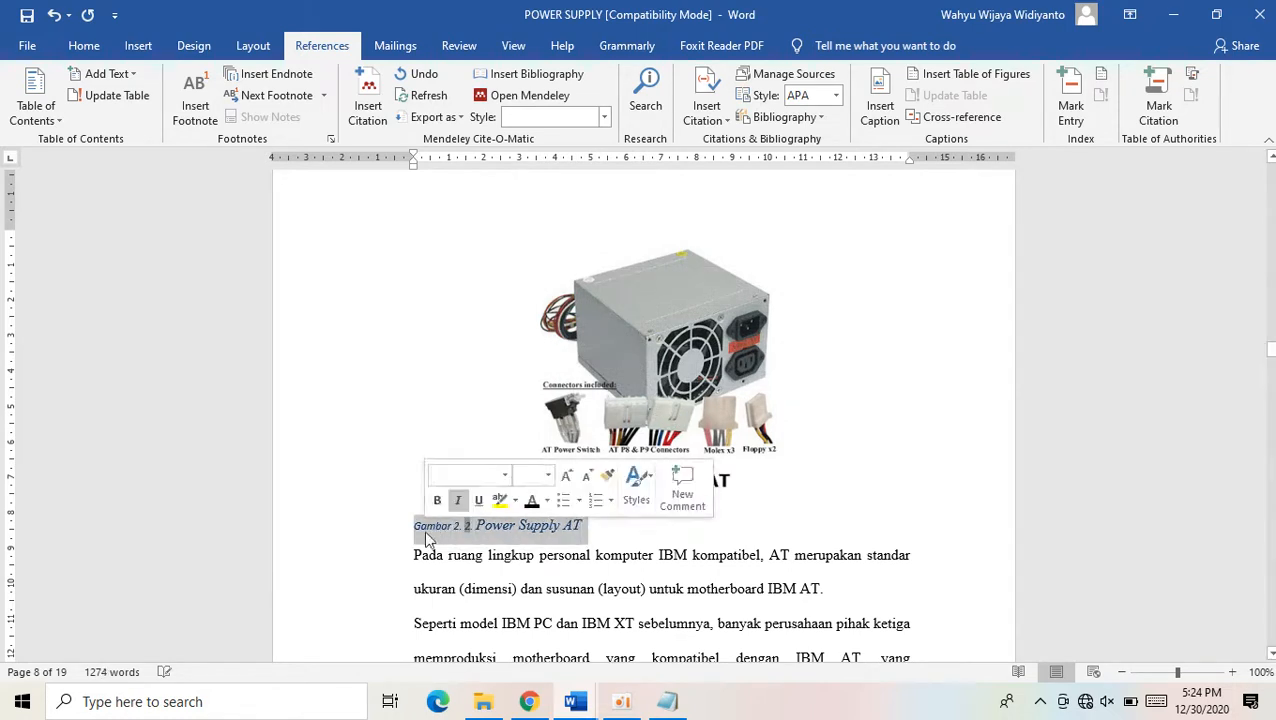
pyautogui.click(84, 45)
pyautogui.click(243, 81)
pyautogui.click(214, 194)
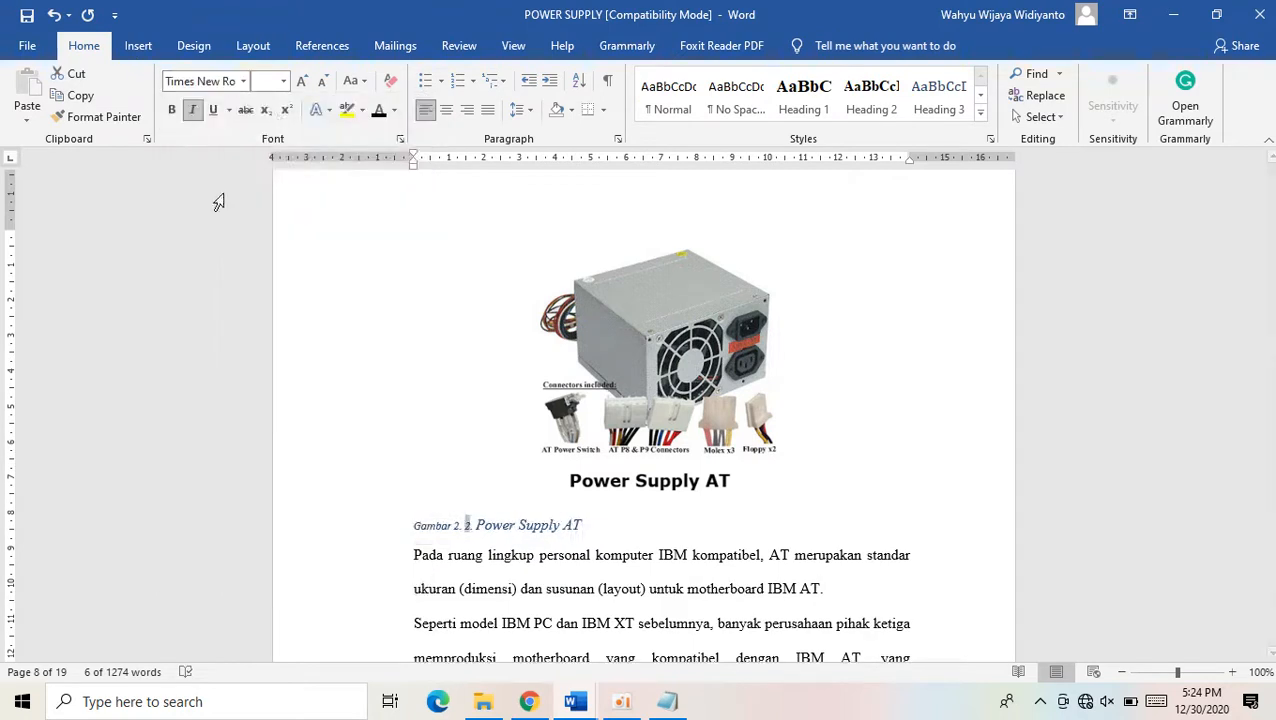
pyautogui.click(284, 81)
pyautogui.click(262, 176)
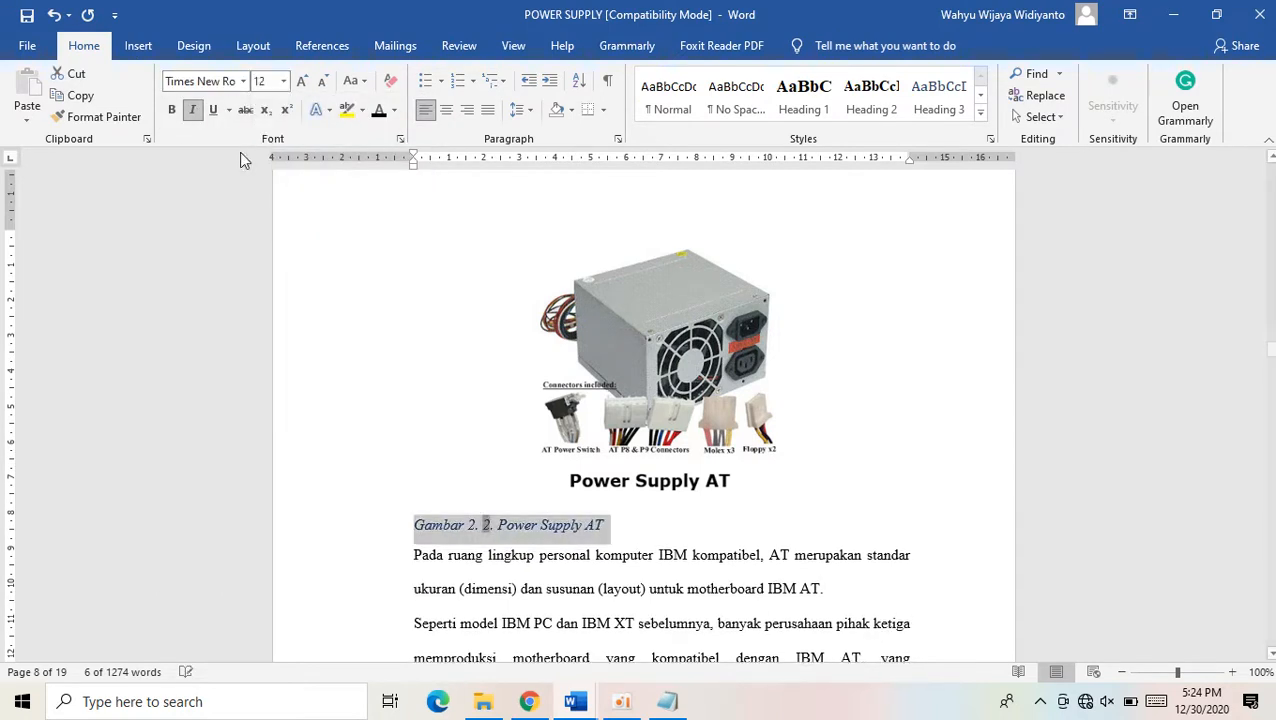
pyautogui.click(192, 109)
pyautogui.click(378, 112)
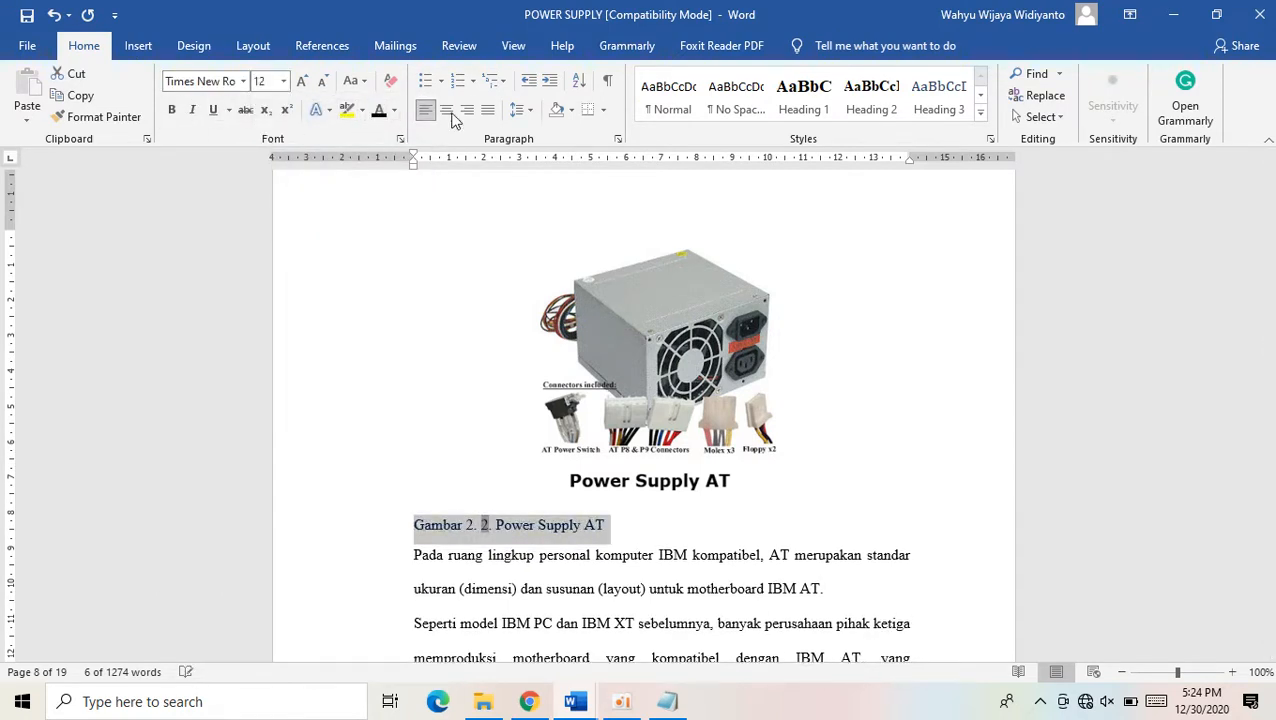
pyautogui.click(447, 109)
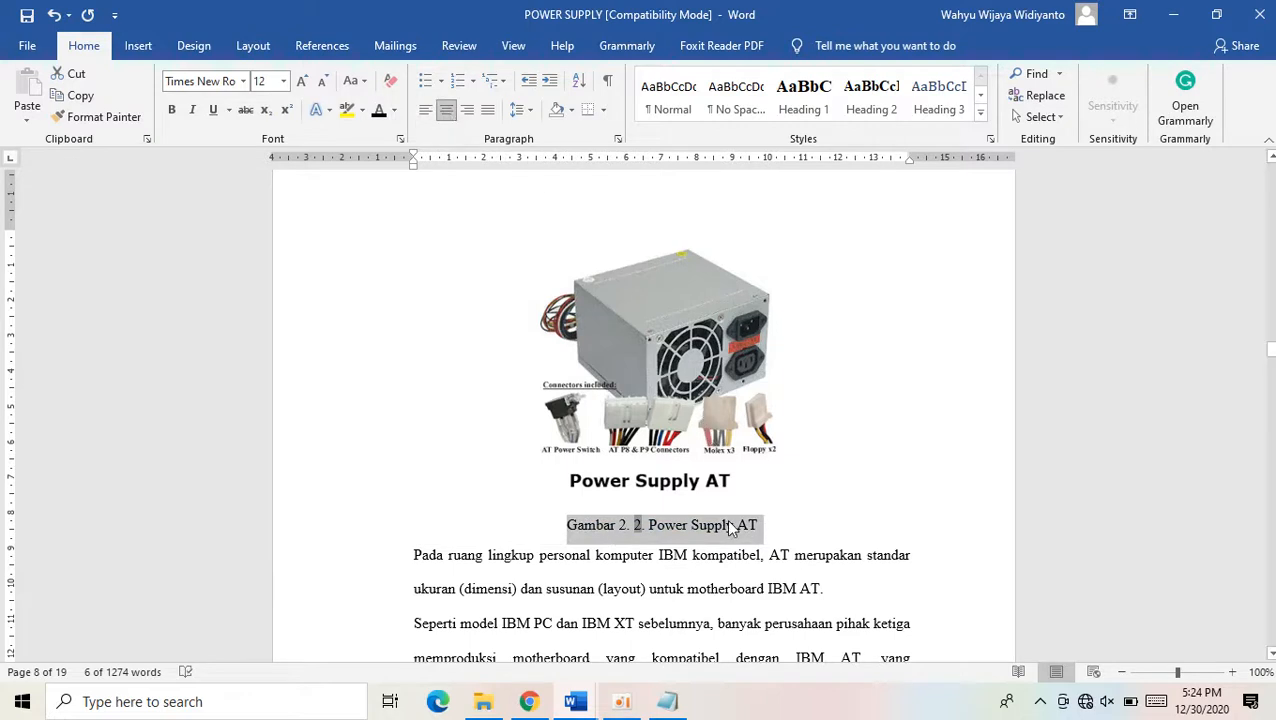
# Italicize only "Power Supply" in the caption below the Power Supply AT picture
pyautogui.click(765, 517)
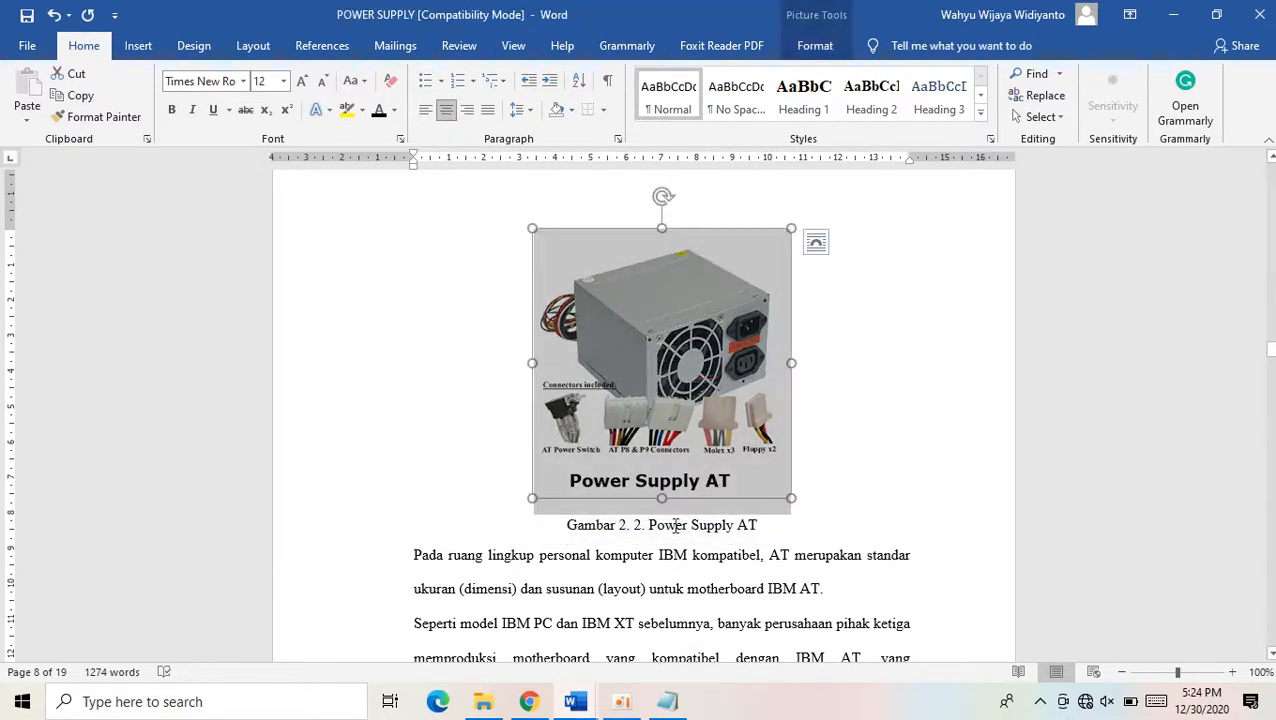
pyautogui.moveTo(649, 527); pyautogui.dragTo(718, 528)
pyautogui.hotkey('ctrl', 'i')
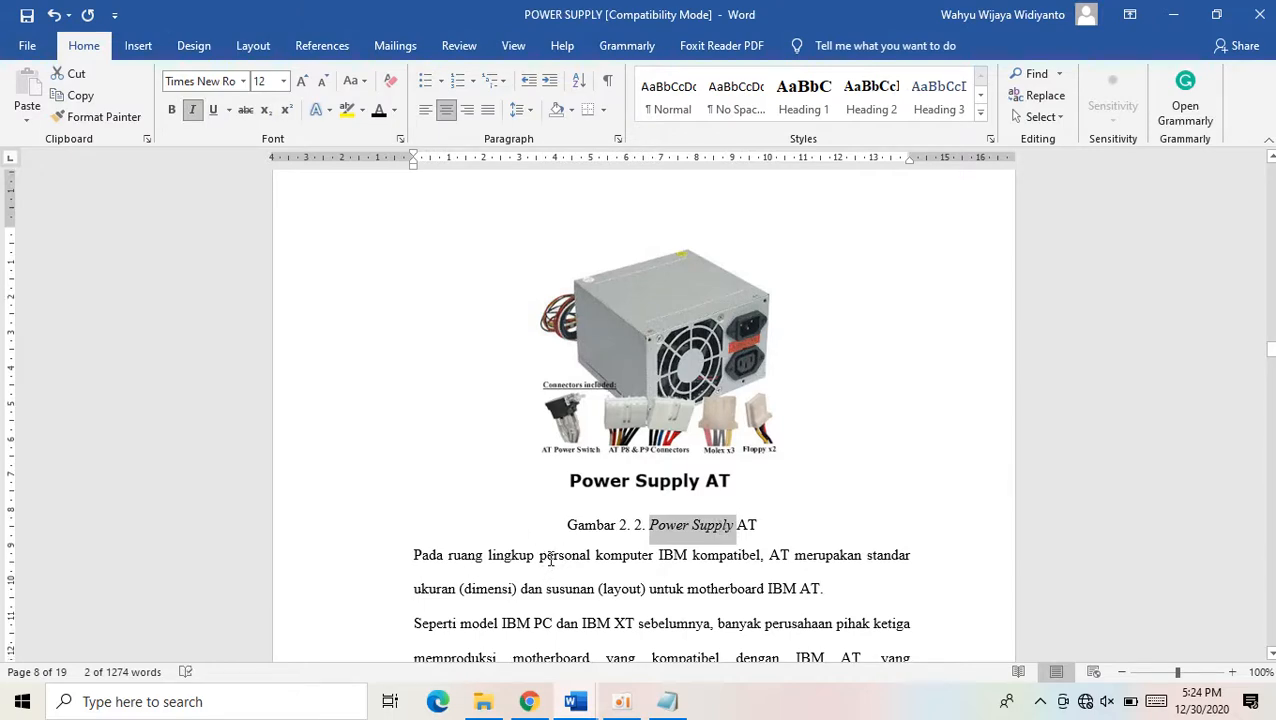
# Italicize "personal", "layout" and "motherboard" in the paragraph directly below the Power Supply AT caption
pyautogui.scroll(-3, 550, 523)
pyautogui.click(558, 380)
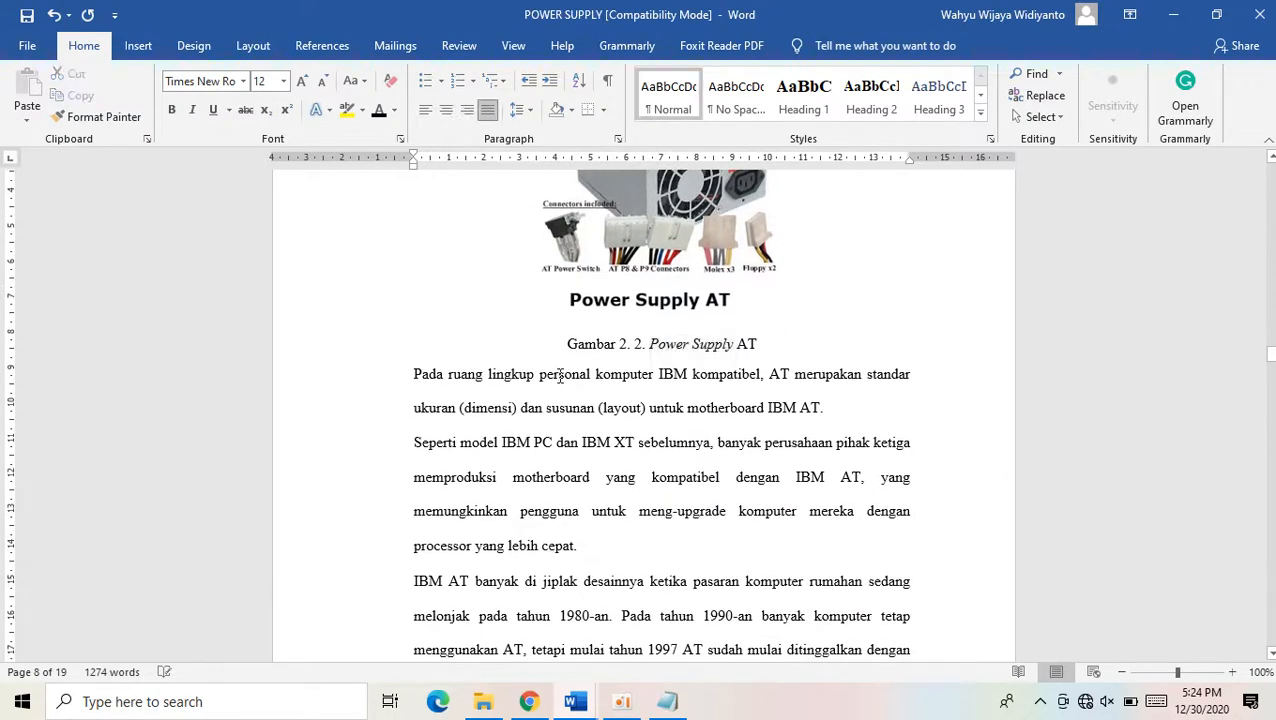
pyautogui.hotkey('ctrl', 'i')
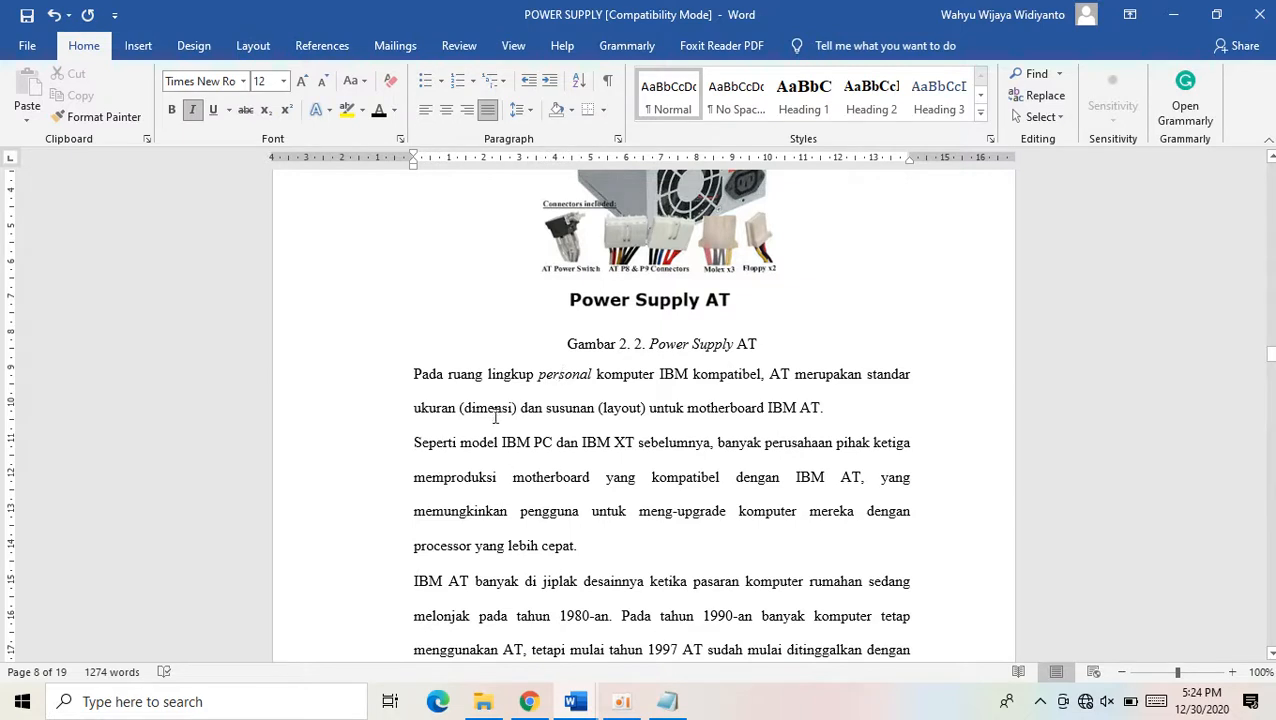
pyautogui.click(631, 408)
pyautogui.hotkey('ctrl', 'i')
pyautogui.click(738, 414)
pyautogui.hotkey('ctrl', 'i')
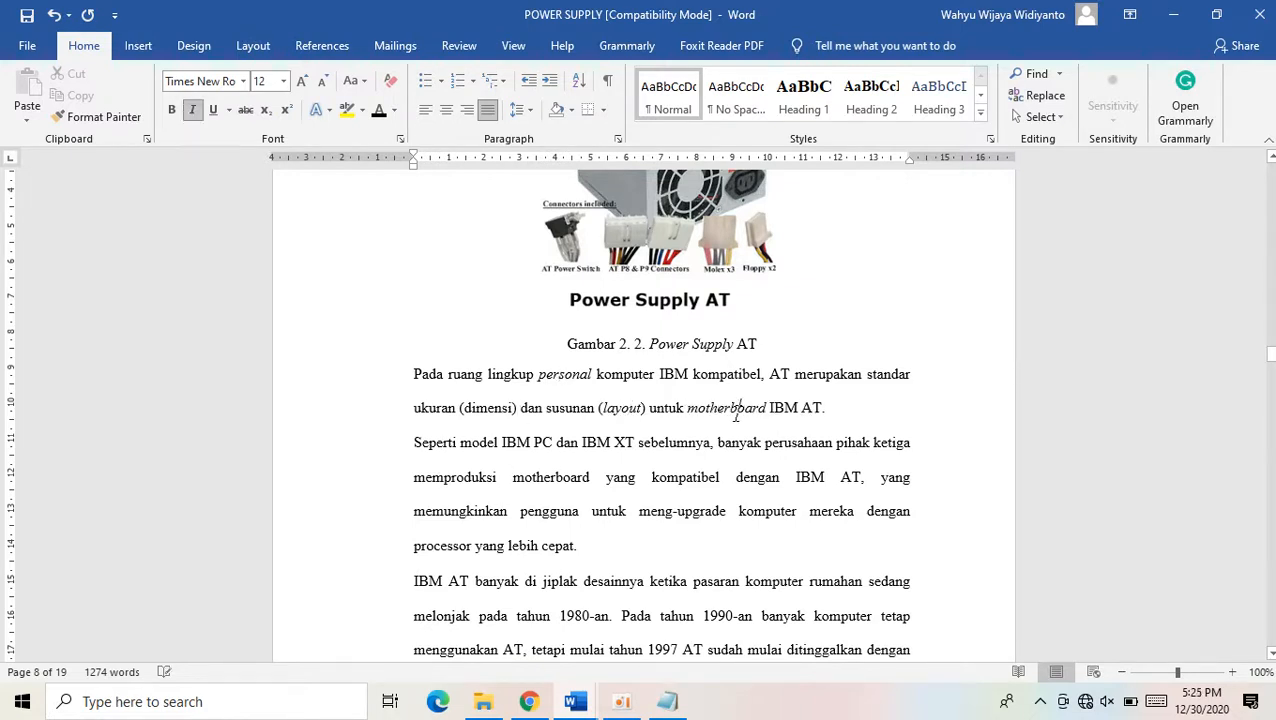
# Indent the first line of the "Seperti model IBM PC" paragraph by 1 cm and italicize "motherboard" and "upgrade" in it
pyautogui.click(429, 446)
pyautogui.moveTo(413, 153); pyautogui.dragTo(449, 153)
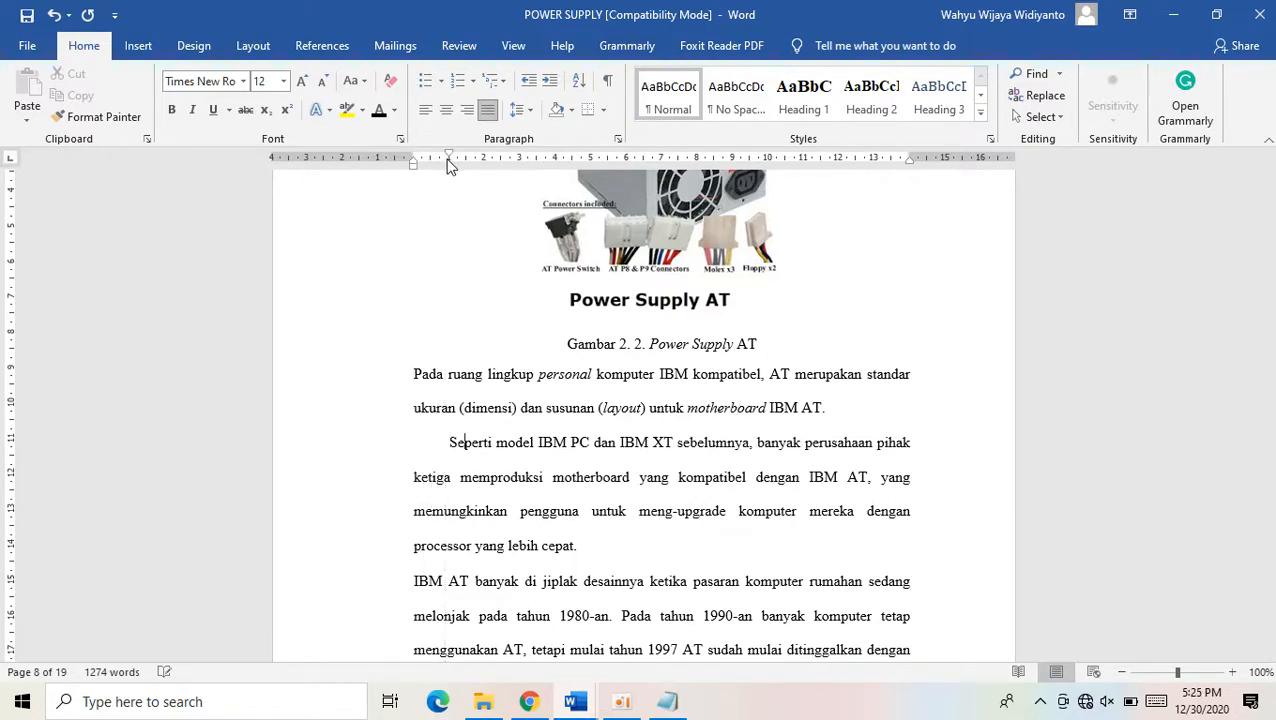
pyautogui.scroll(-2, 637, 483)
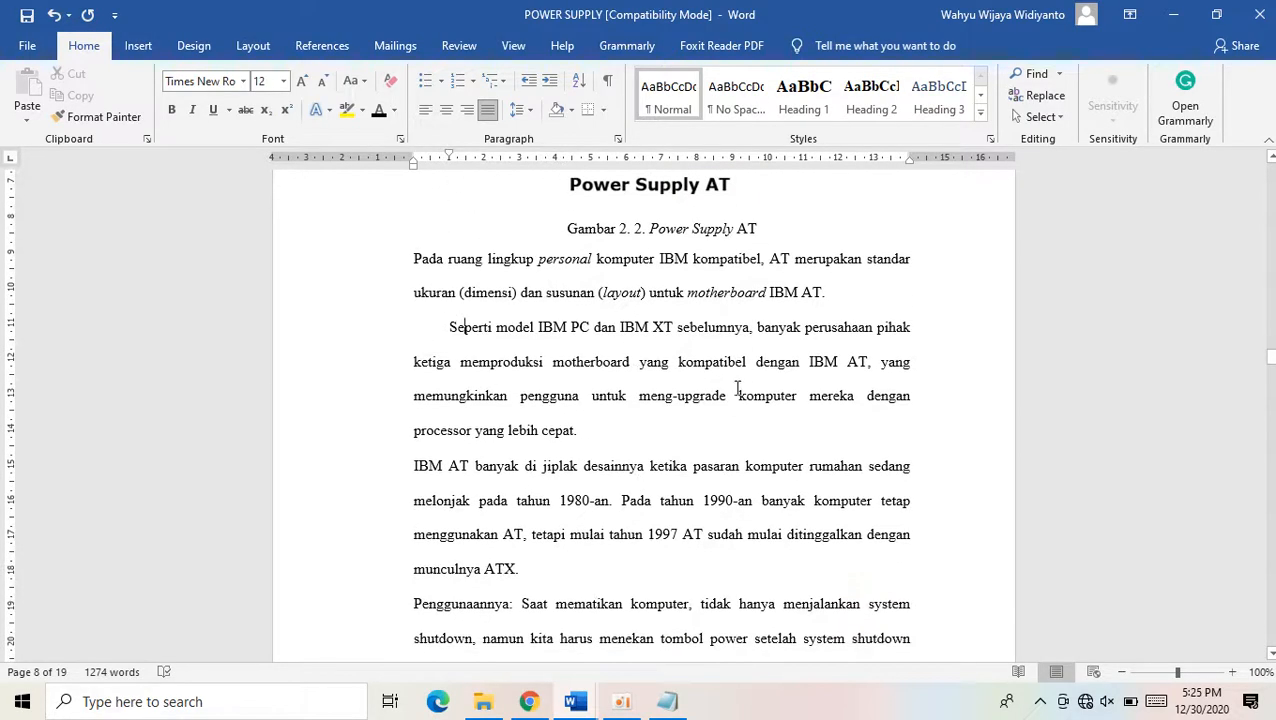
pyautogui.hotkey('ctrl', 'i')
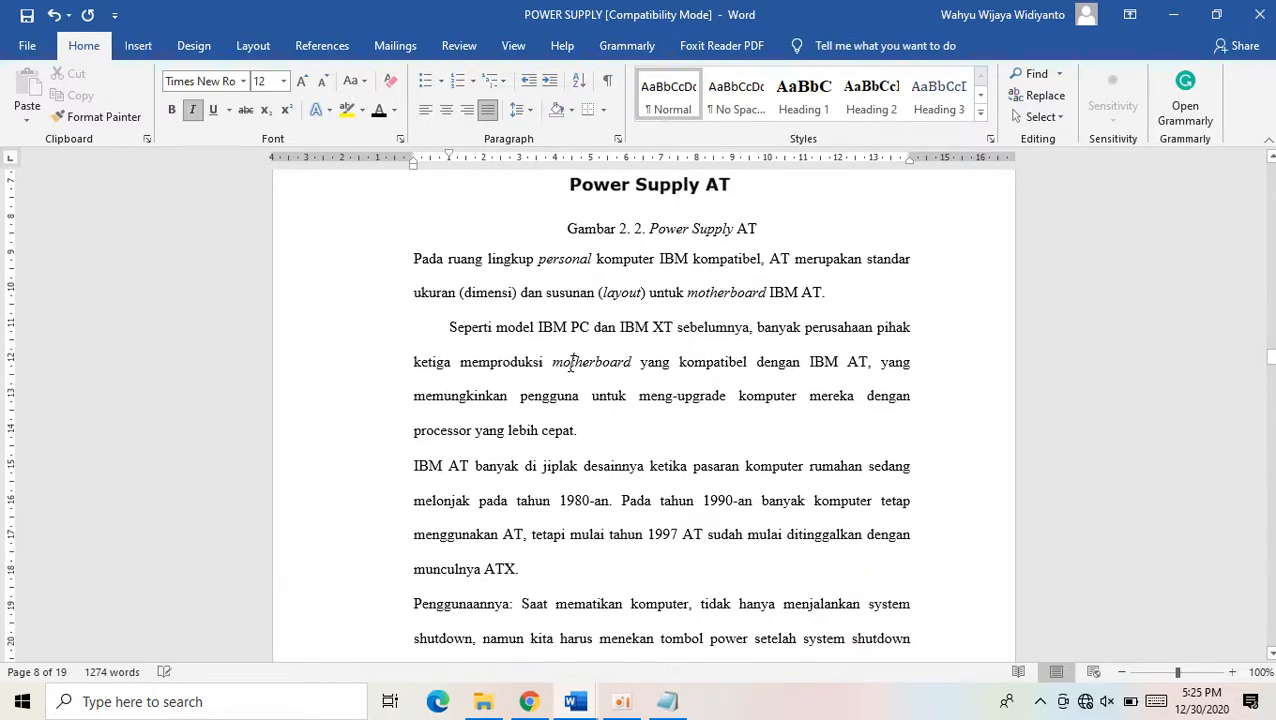
pyautogui.scroll(-1, 598, 450)
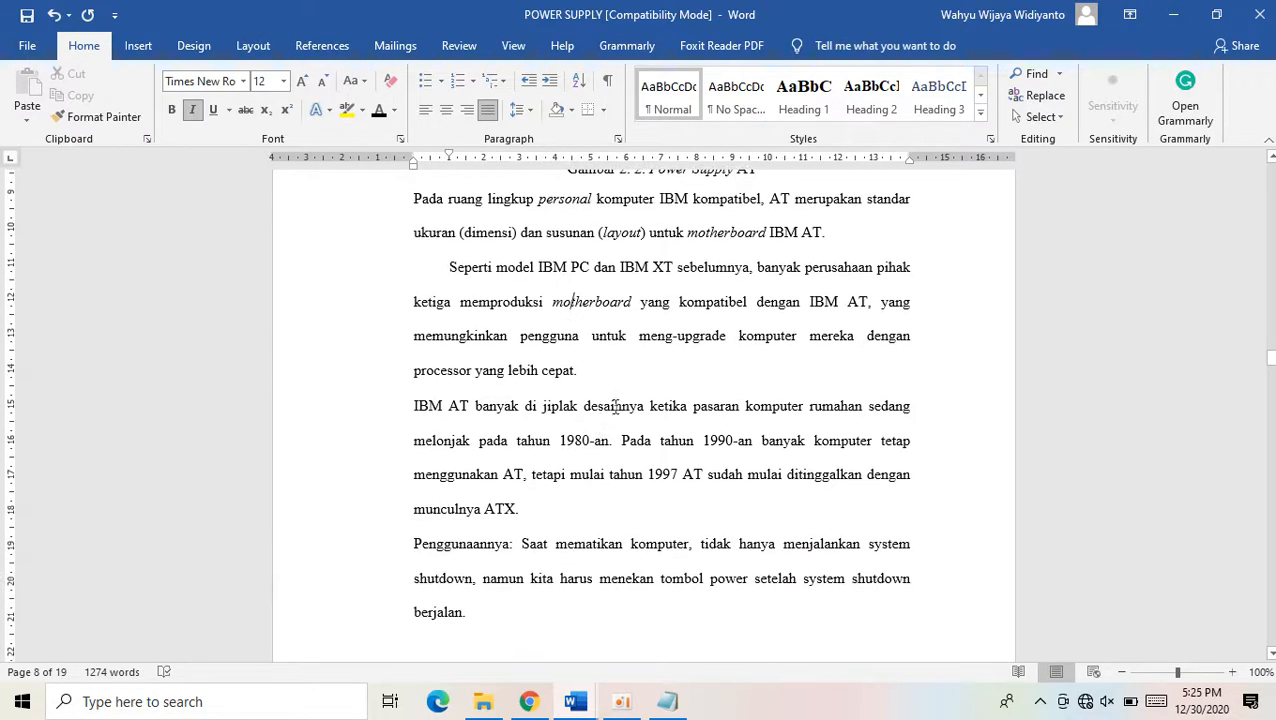
pyautogui.doubleClick(694, 337)
pyautogui.hotkey('ctrl', 'i')
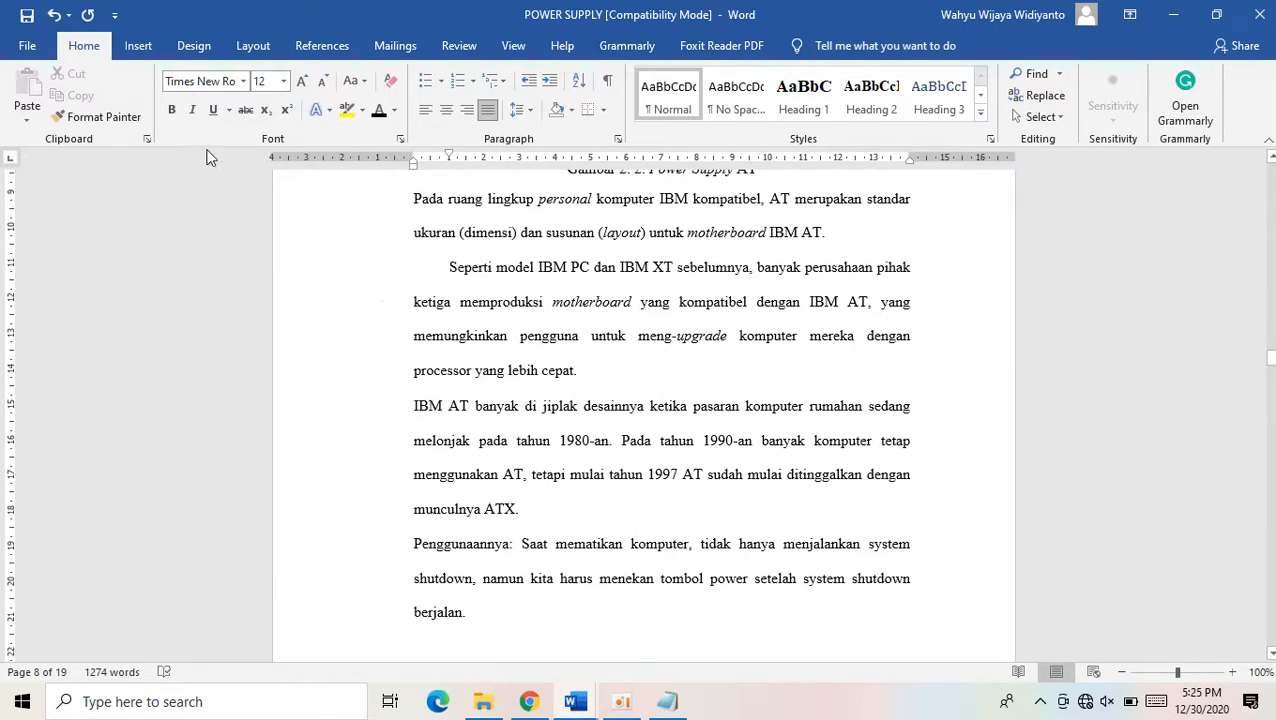
# Copy the first-line indent formatting to the "IBM AT banyak di jiplak" and "Penggunaannya" paragraphs with Format Painter
pyautogui.click(92, 116)
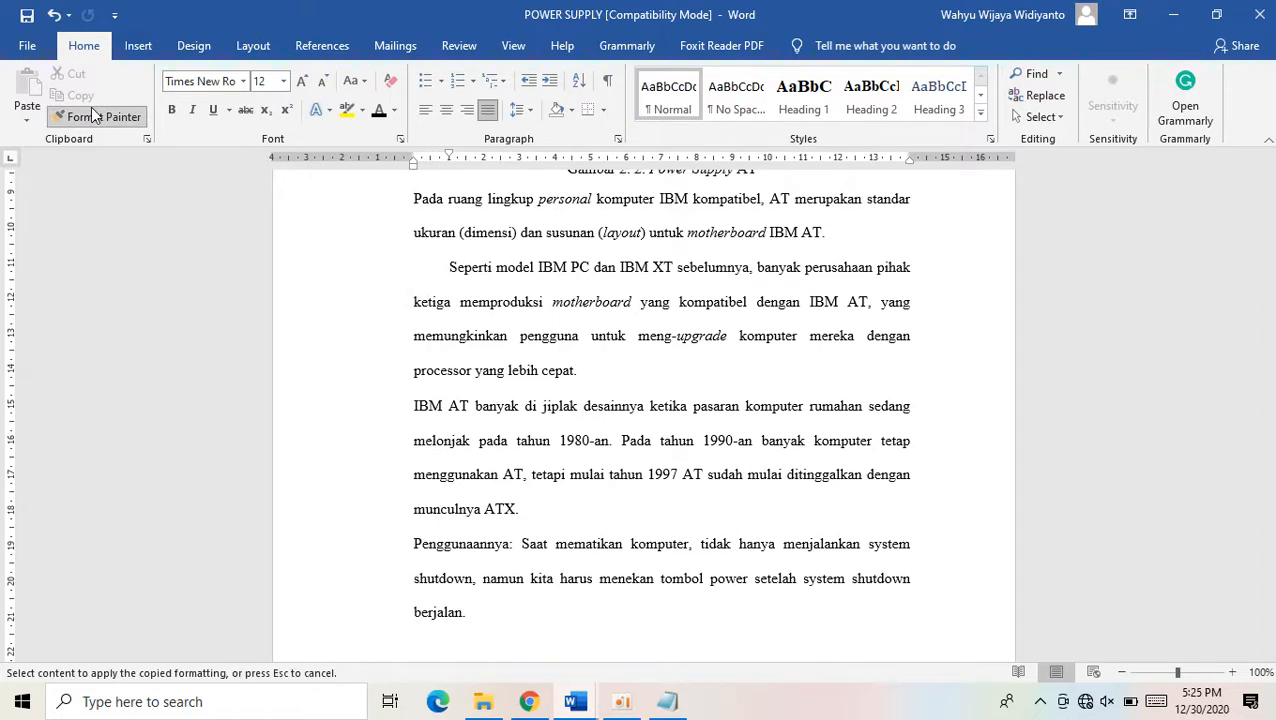
pyautogui.click(438, 410)
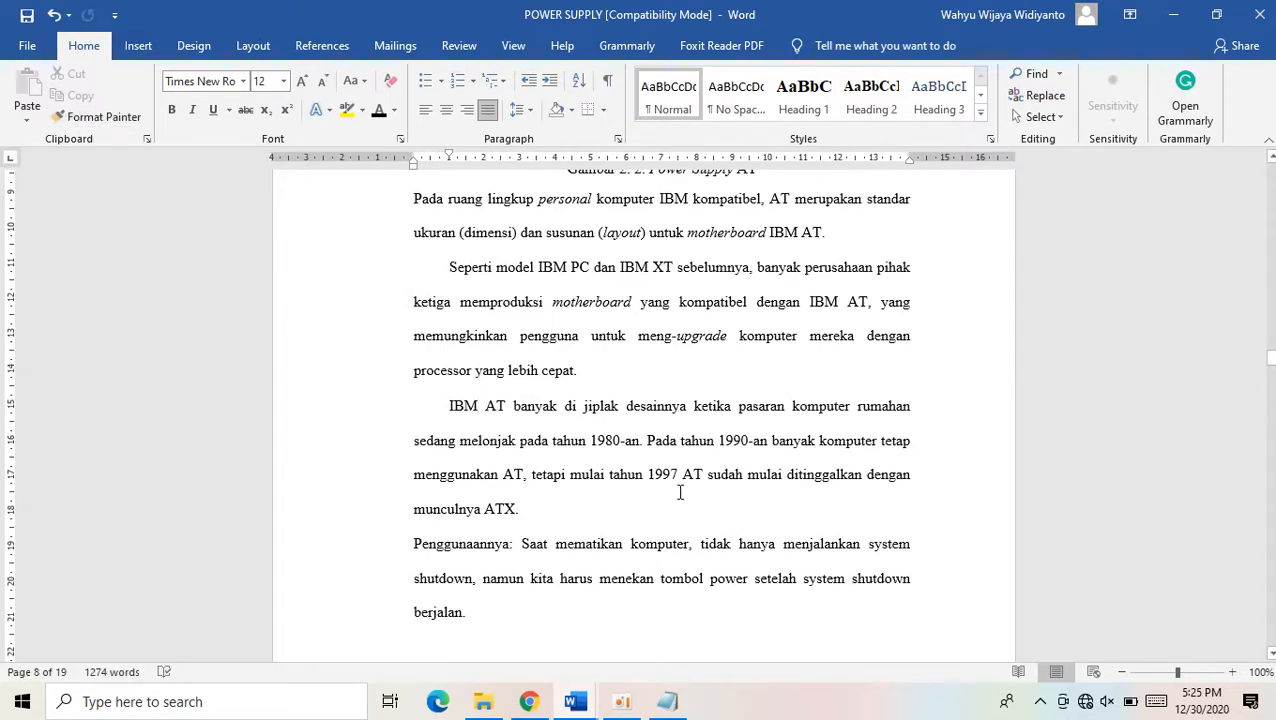
pyautogui.scroll(-3, 680, 492)
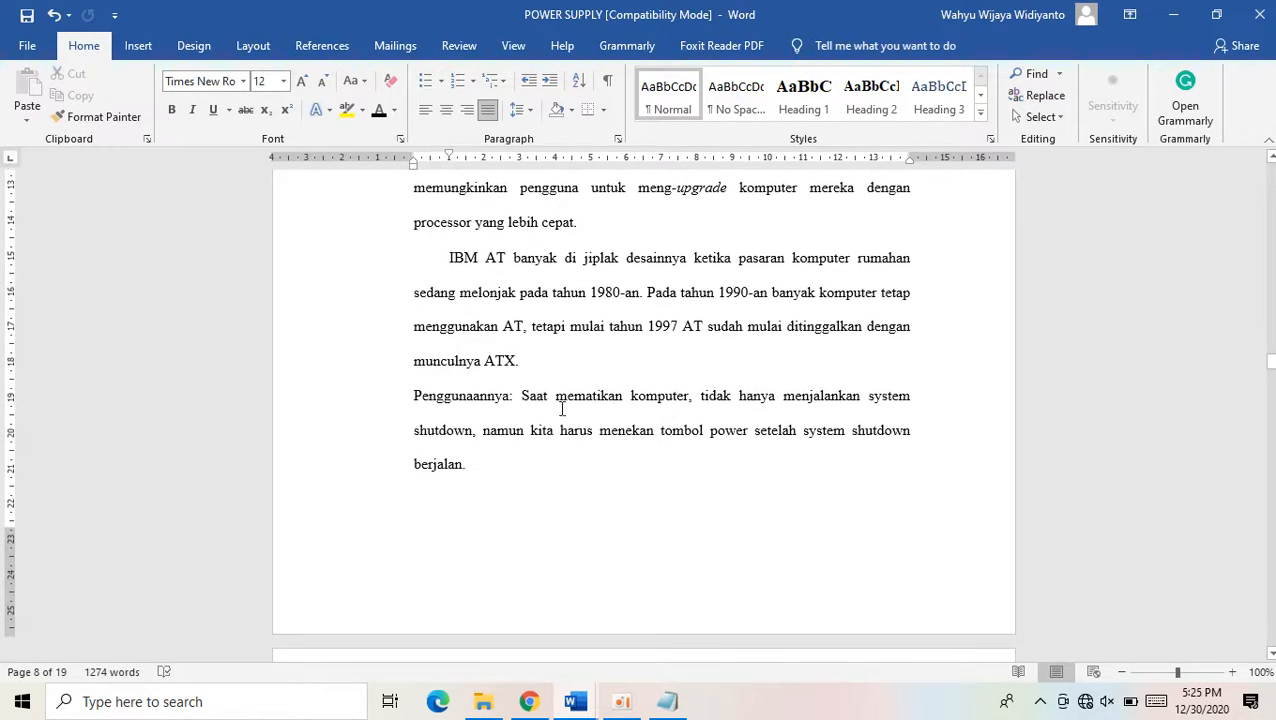
pyautogui.click(104, 117)
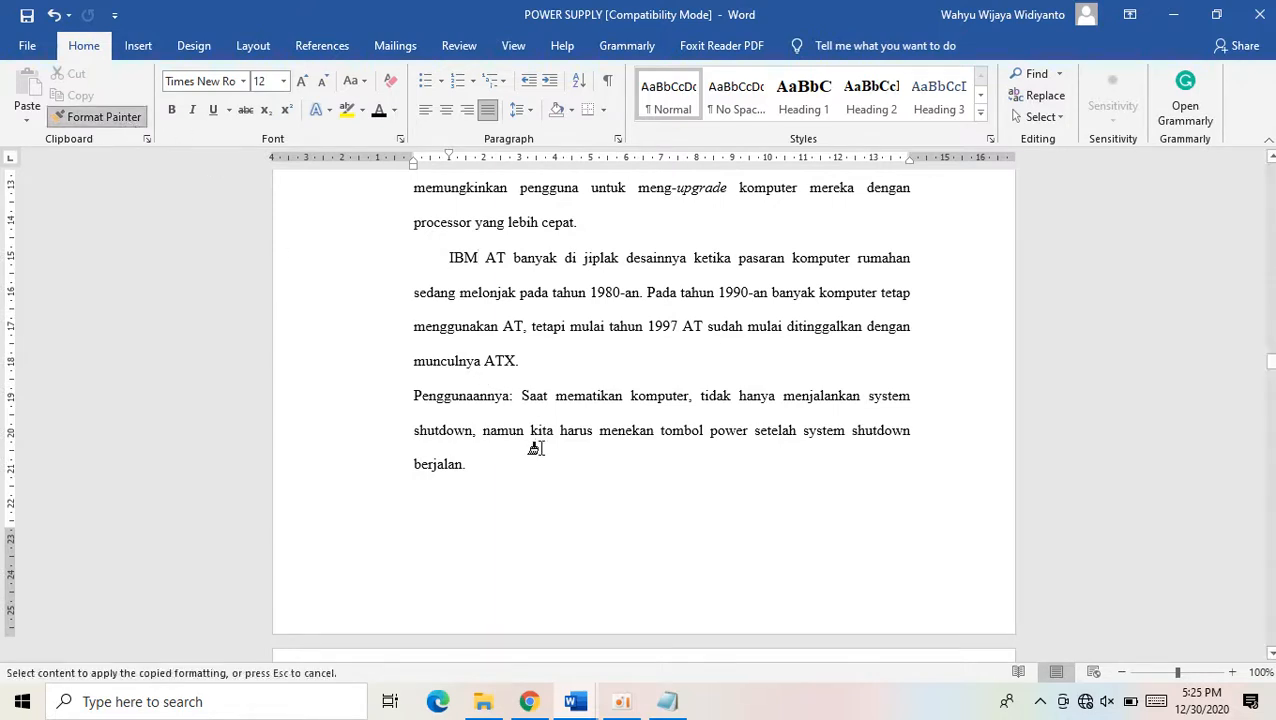
pyautogui.click(476, 400)
# Italicize both occurrences of "system shutdown" and the word "power" in the "Penggunaannya" paragraph
pyautogui.scroll(-3, 683, 465)
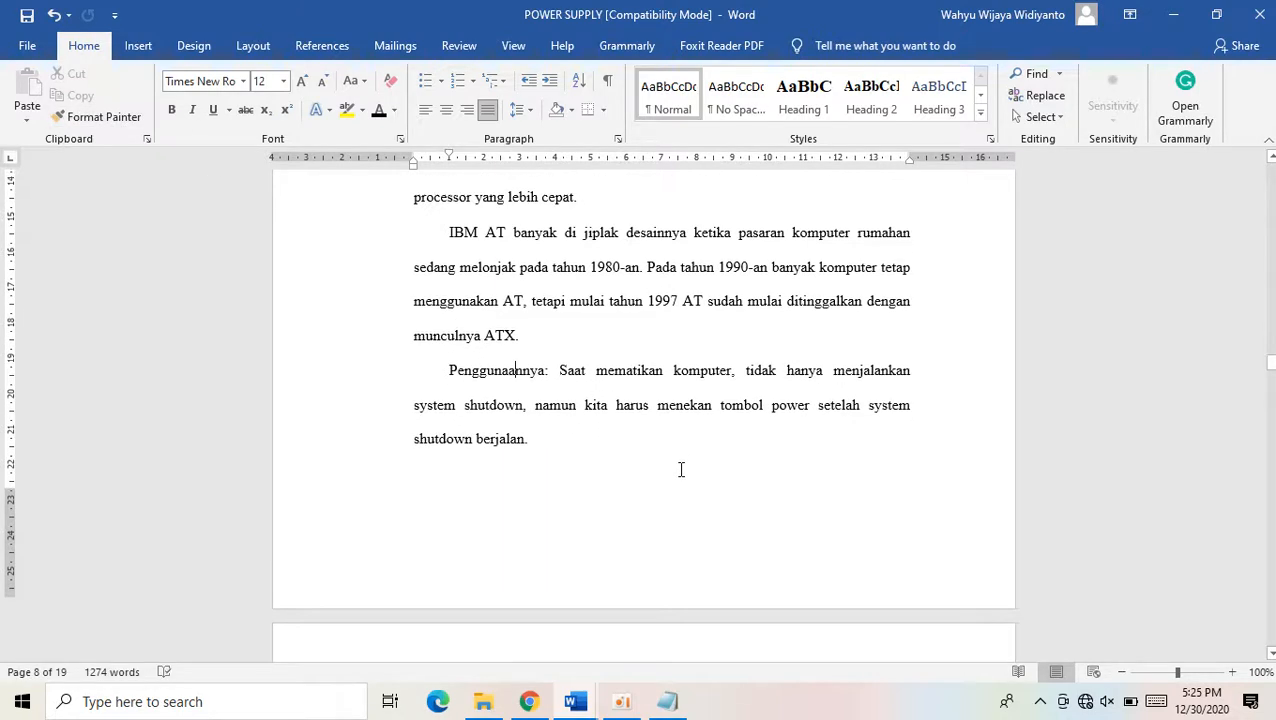
pyautogui.moveTo(438, 307); pyautogui.dragTo(489, 309)
pyautogui.hotkey('ctrl', 'i')
pyautogui.scroll(-2, 488, 304)
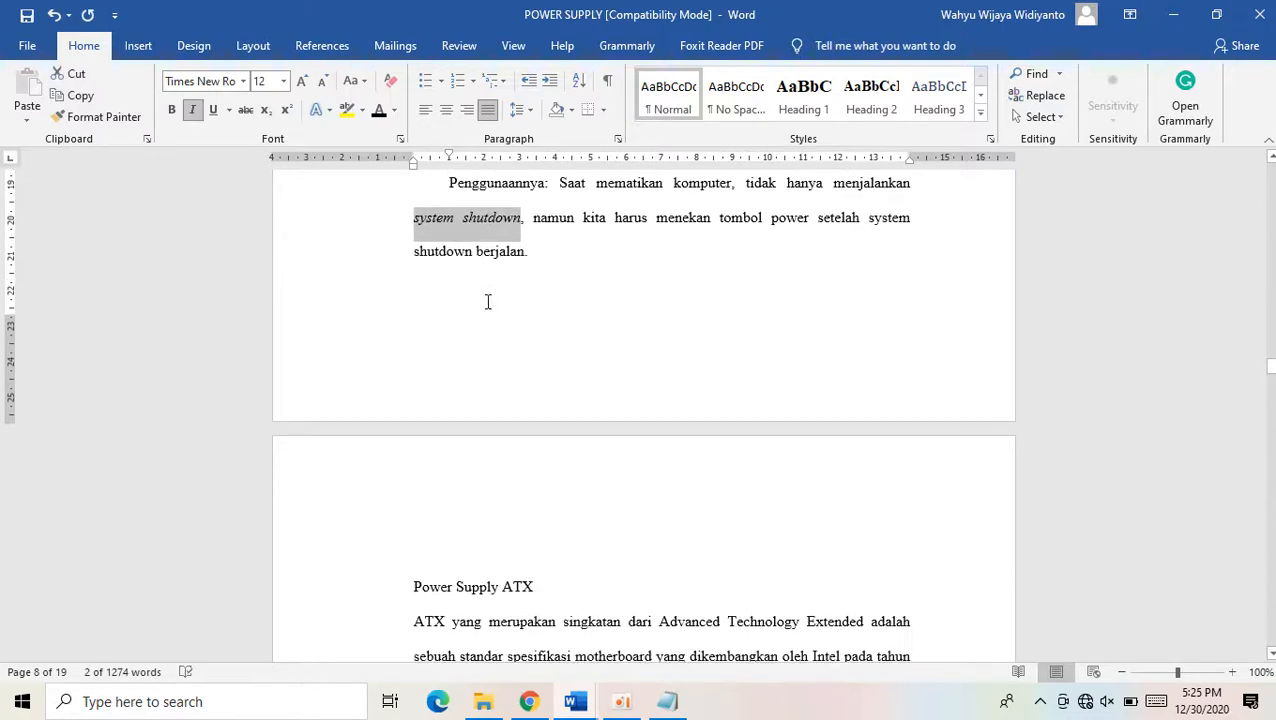
pyautogui.click(780, 224)
pyautogui.hotkey('ctrl', 'i')
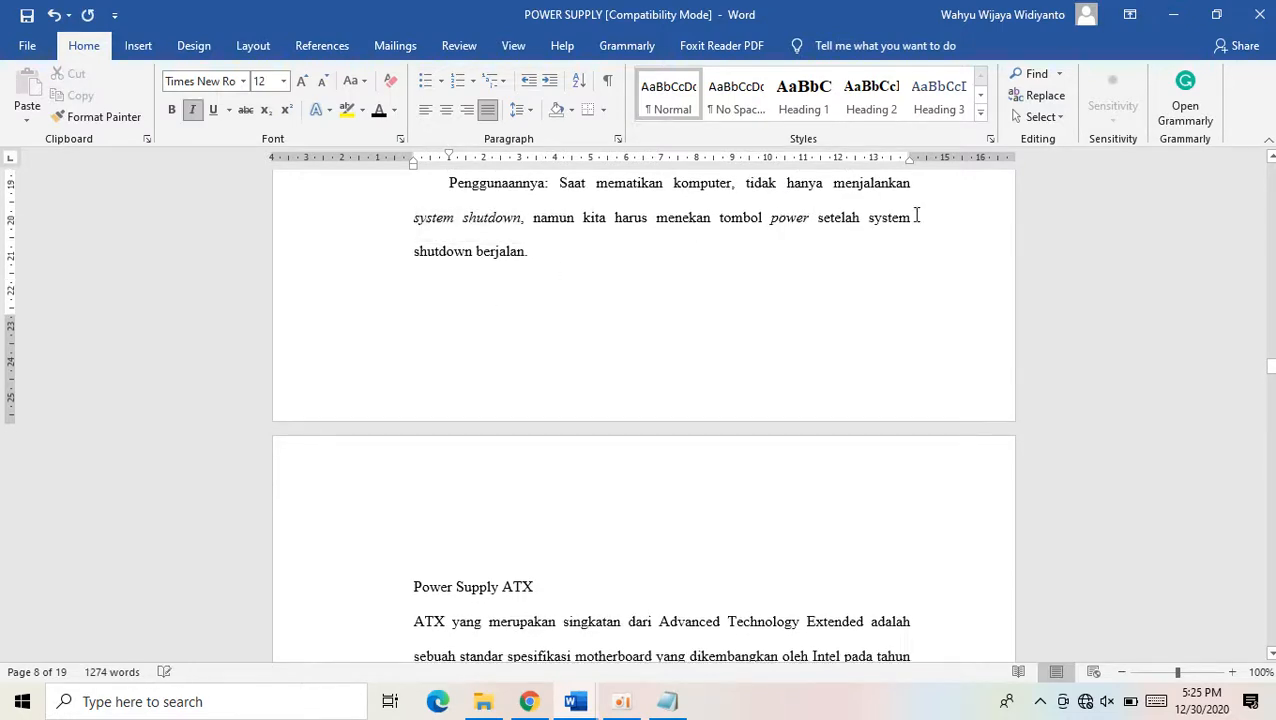
pyautogui.moveTo(911, 228); pyautogui.dragTo(473, 256)
pyautogui.hotkey('ctrl', 'i')
# Copy the section 2.2 heading's formatting to the "Power Supply ATX" line with Format Painter and italicize "Supply" in it
pyautogui.scroll(10, 473, 256)
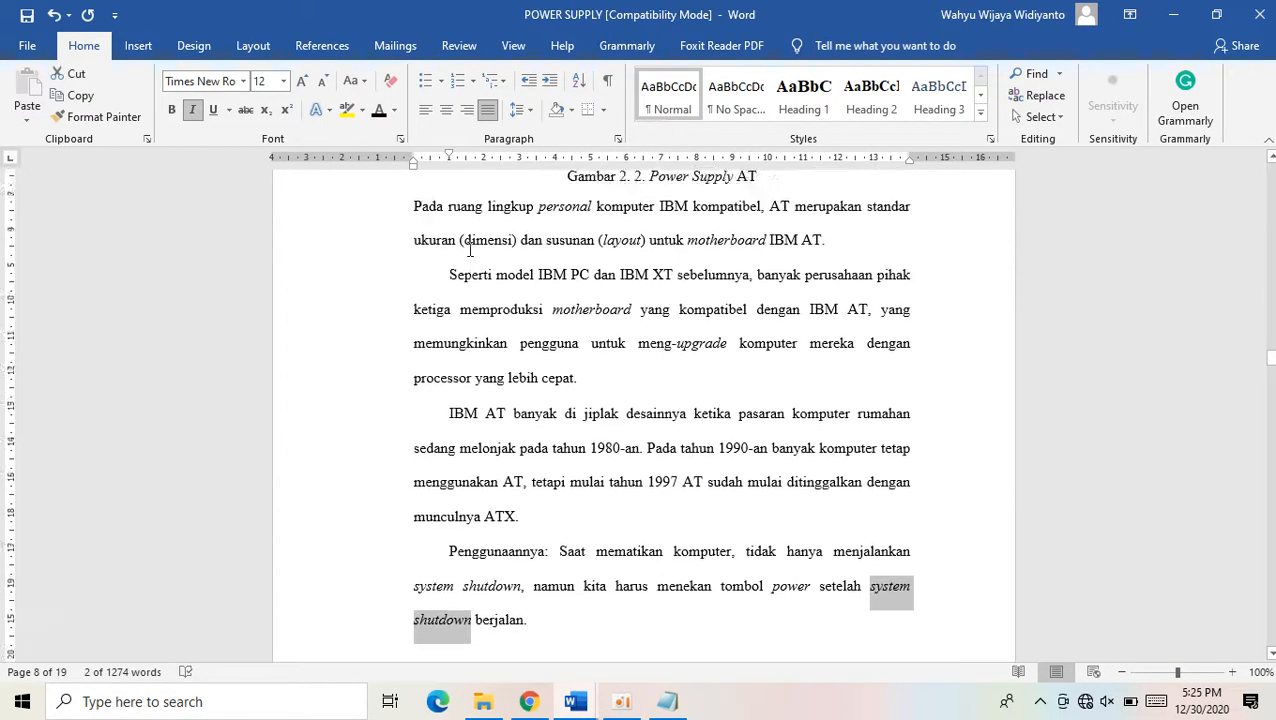
pyautogui.scroll(10, 455, 356)
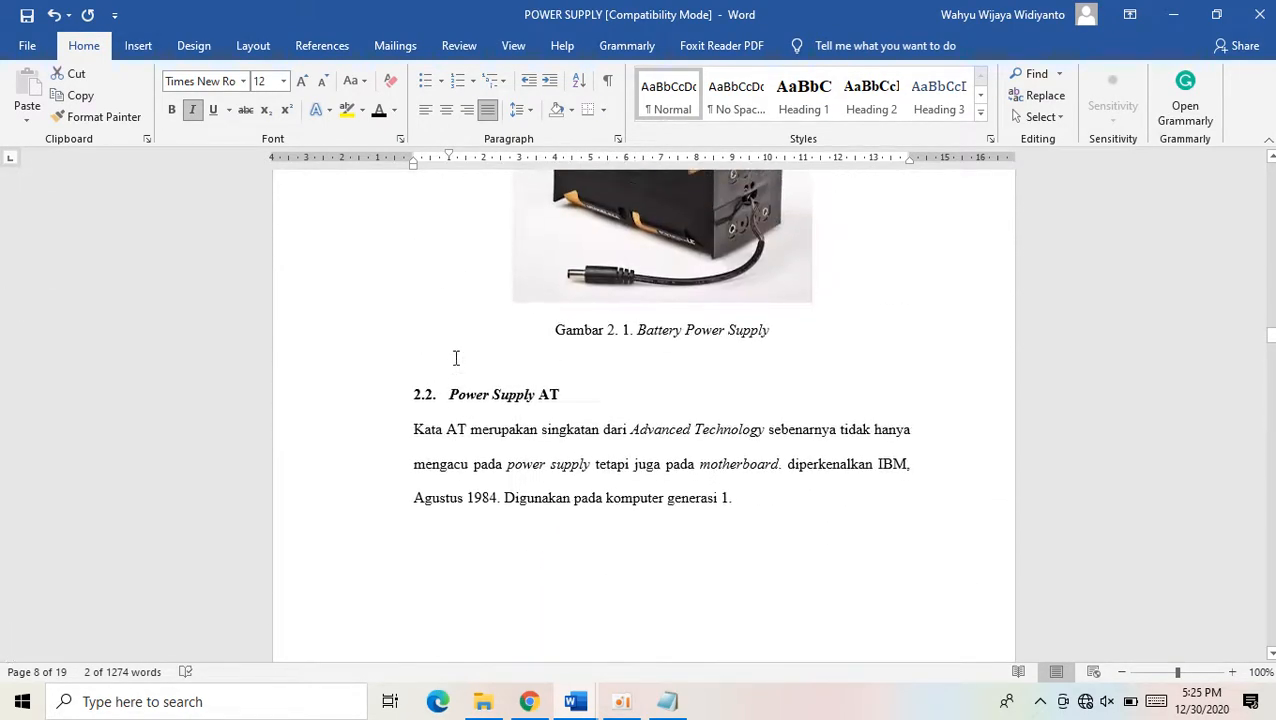
pyautogui.click(425, 408)
pyautogui.scroll(-10, 427, 408)
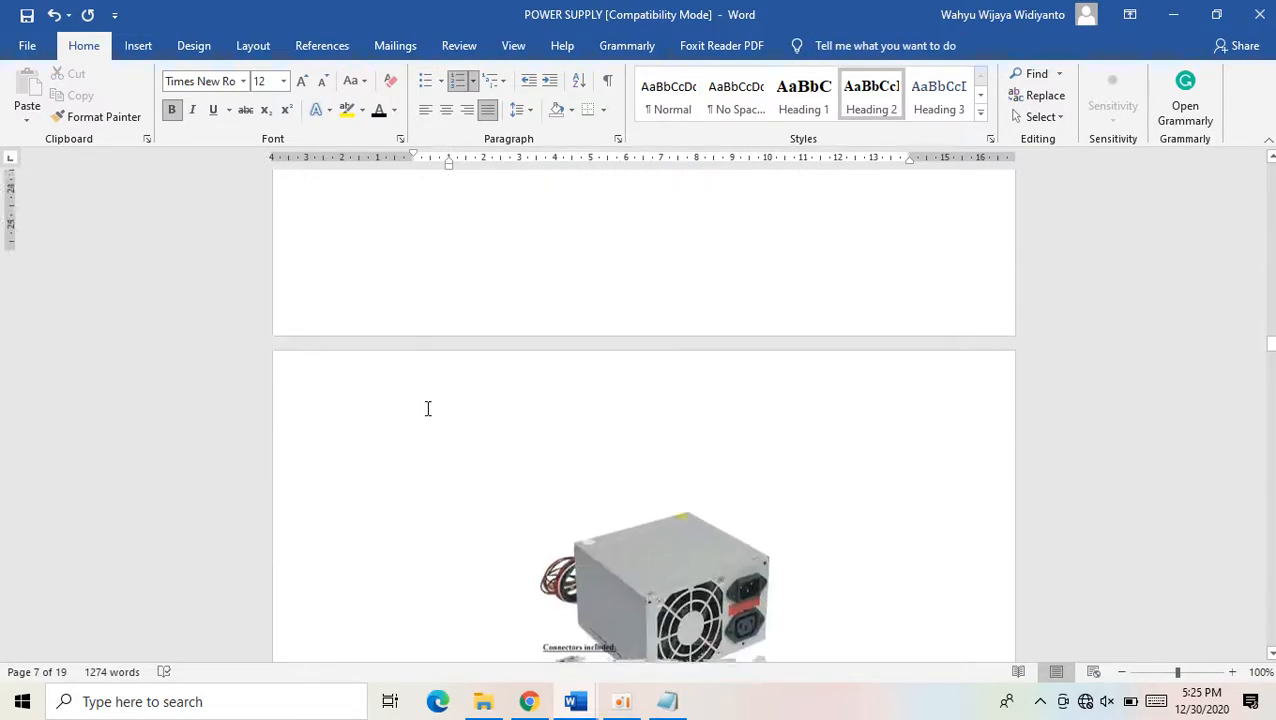
pyautogui.scroll(-10, 427, 408)
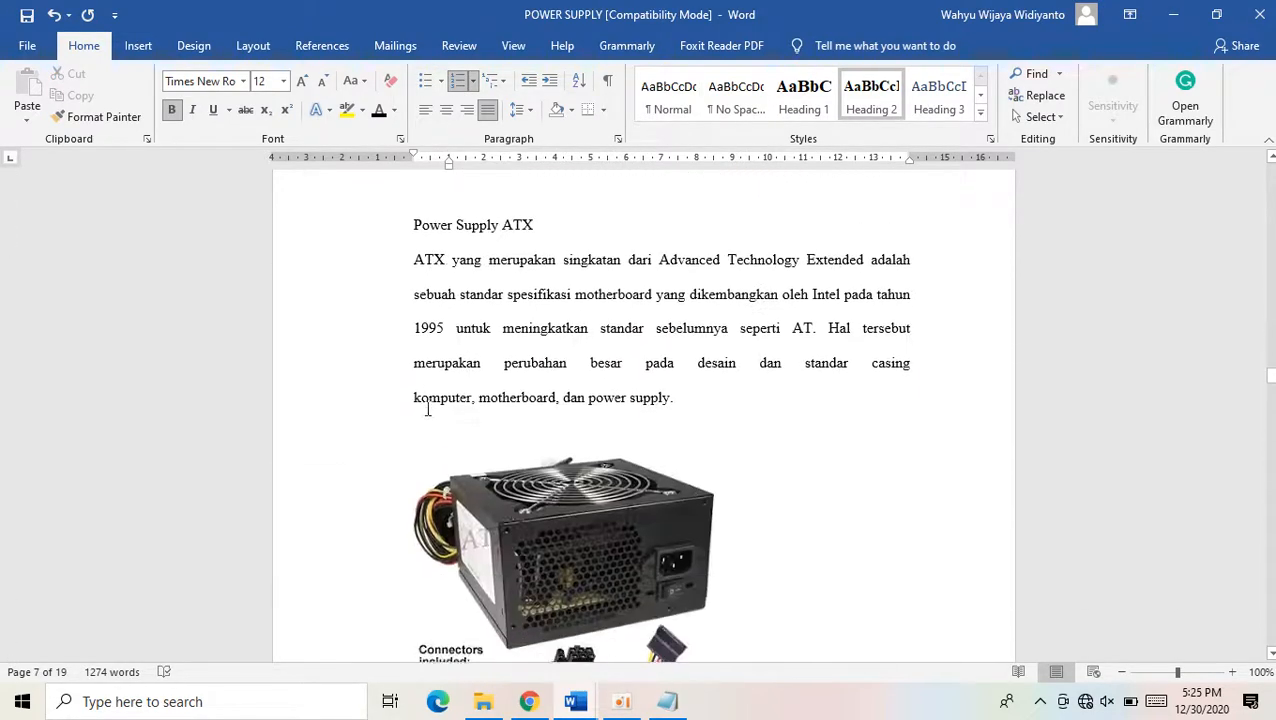
pyautogui.click(118, 118)
pyautogui.moveTo(418, 220); pyautogui.dragTo(545, 224)
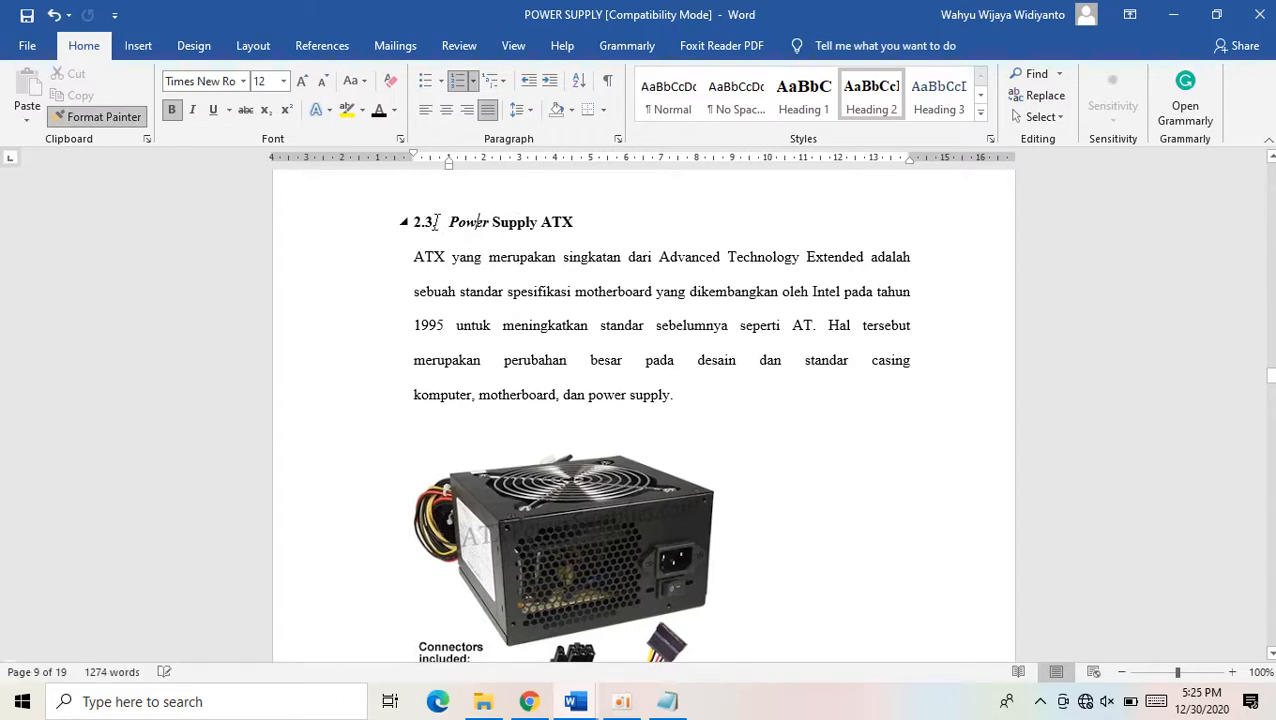
pyautogui.click(527, 227)
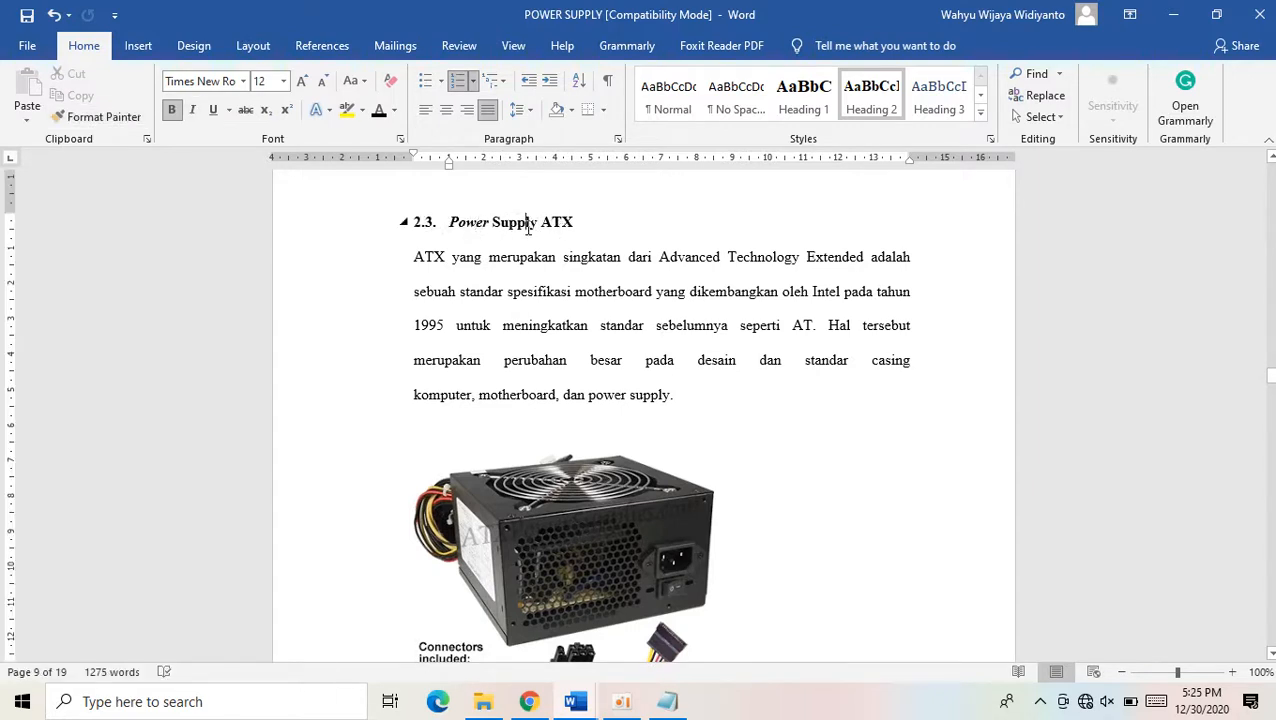
pyautogui.hotkey('ctrl', 'i')
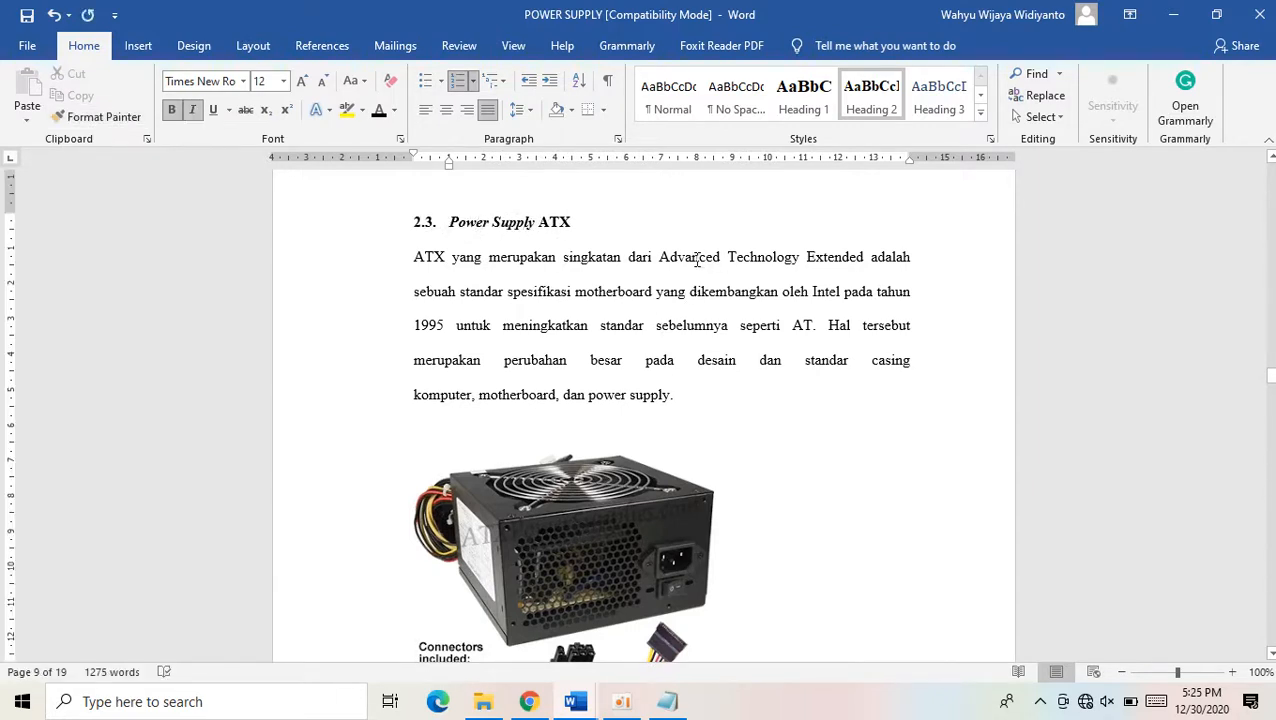
# Italicize "Advanced Technology Extended" and "motherboard" in the paragraph below the Power Supply ATX heading
pyautogui.moveTo(697, 260); pyautogui.dragTo(791, 258)
pyautogui.click(791, 258)
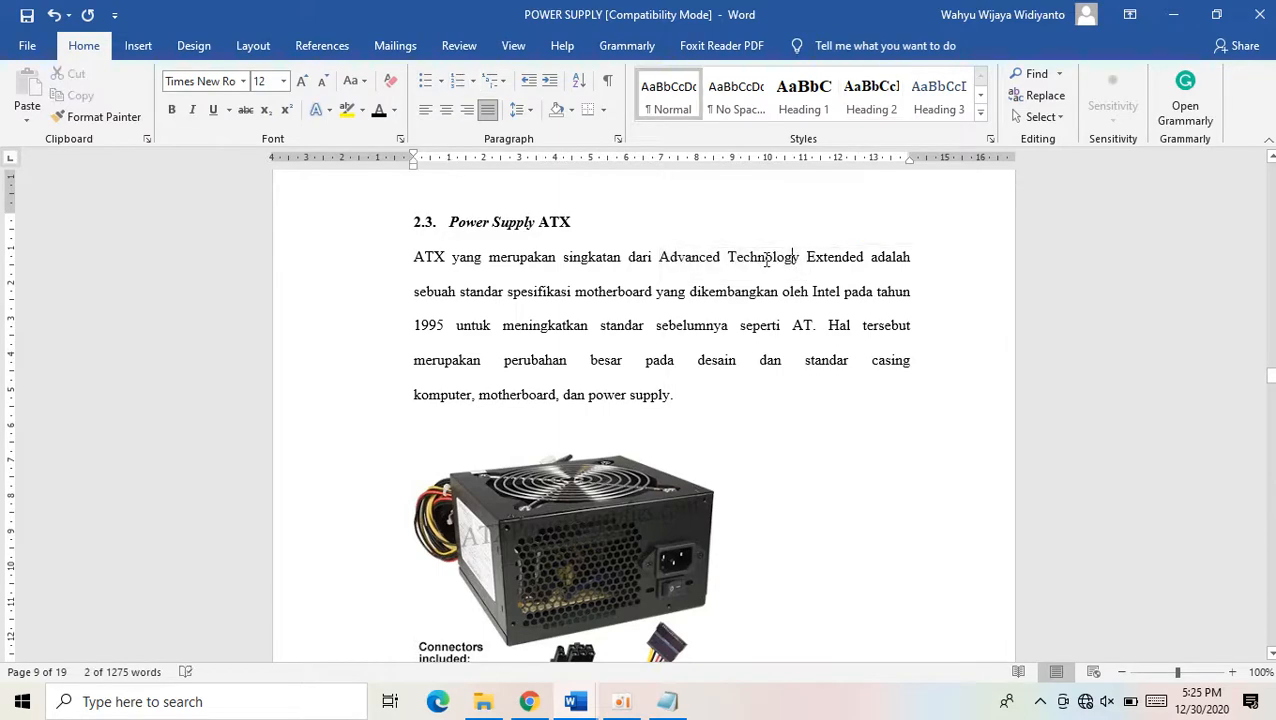
pyautogui.moveTo(707, 258); pyautogui.dragTo(838, 262)
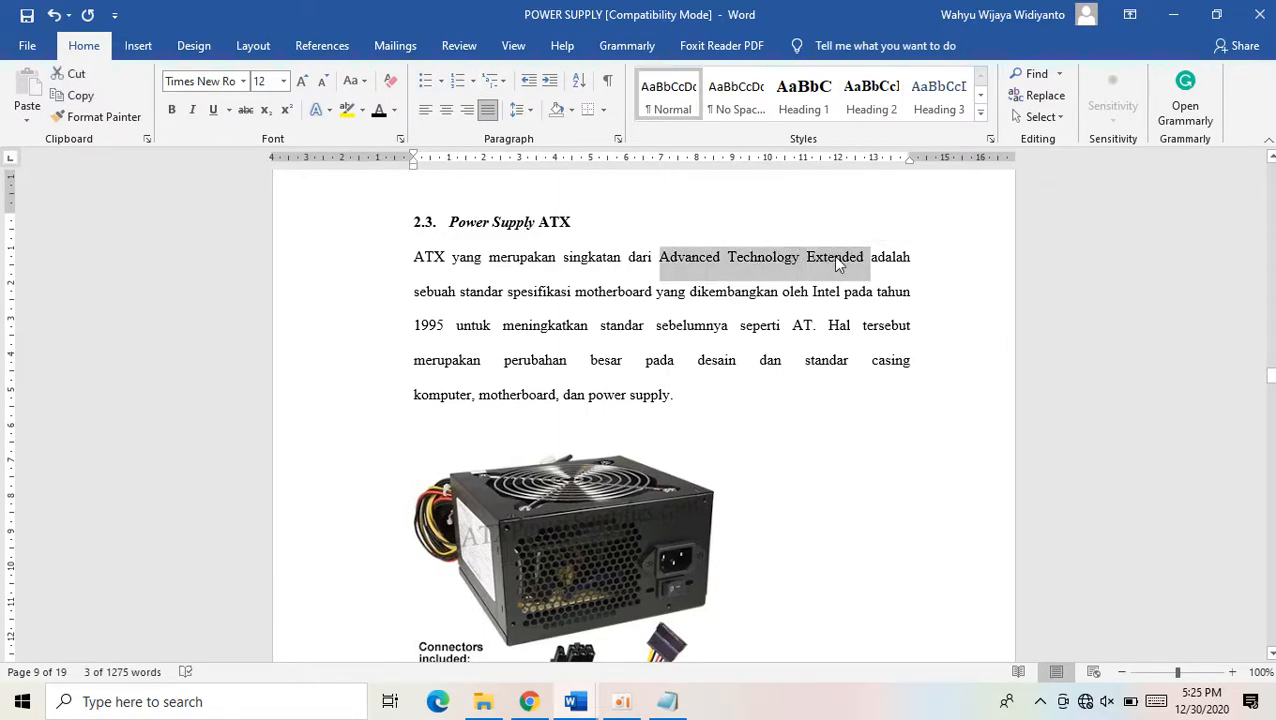
pyautogui.hotkey('ctrl', 'i')
pyautogui.scroll(-3, 837, 257)
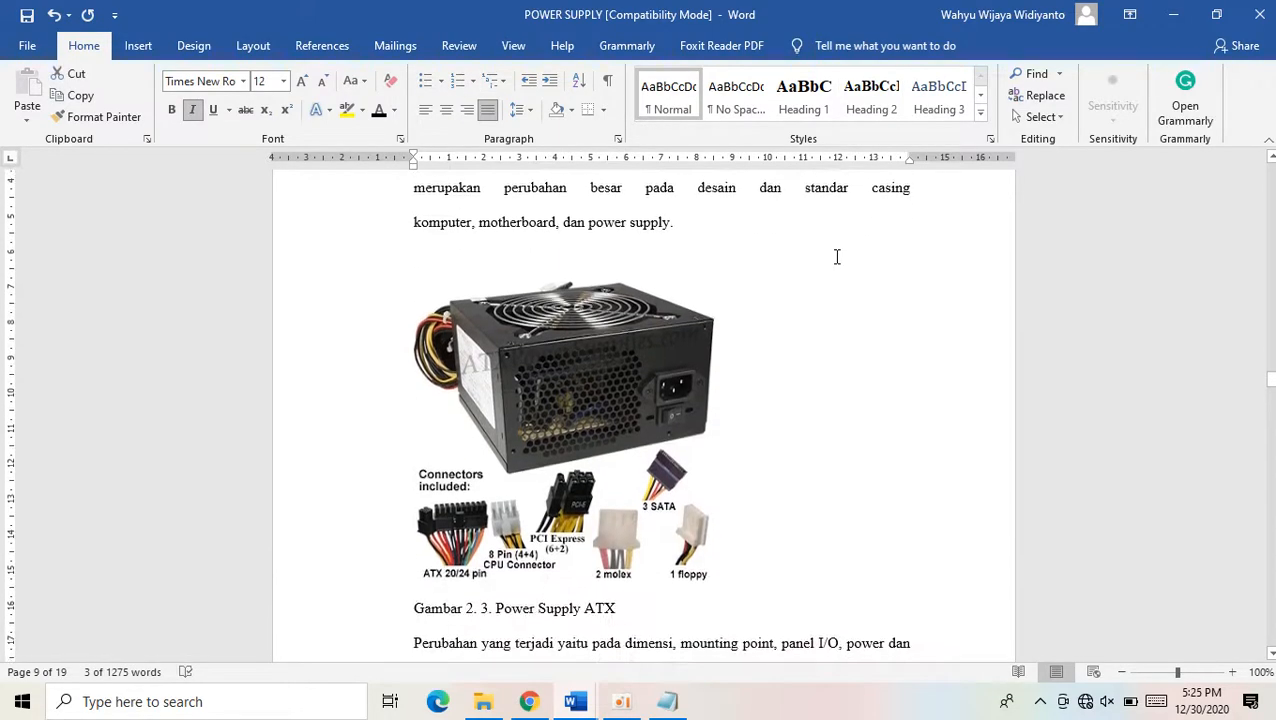
pyautogui.scroll(4, 665, 375)
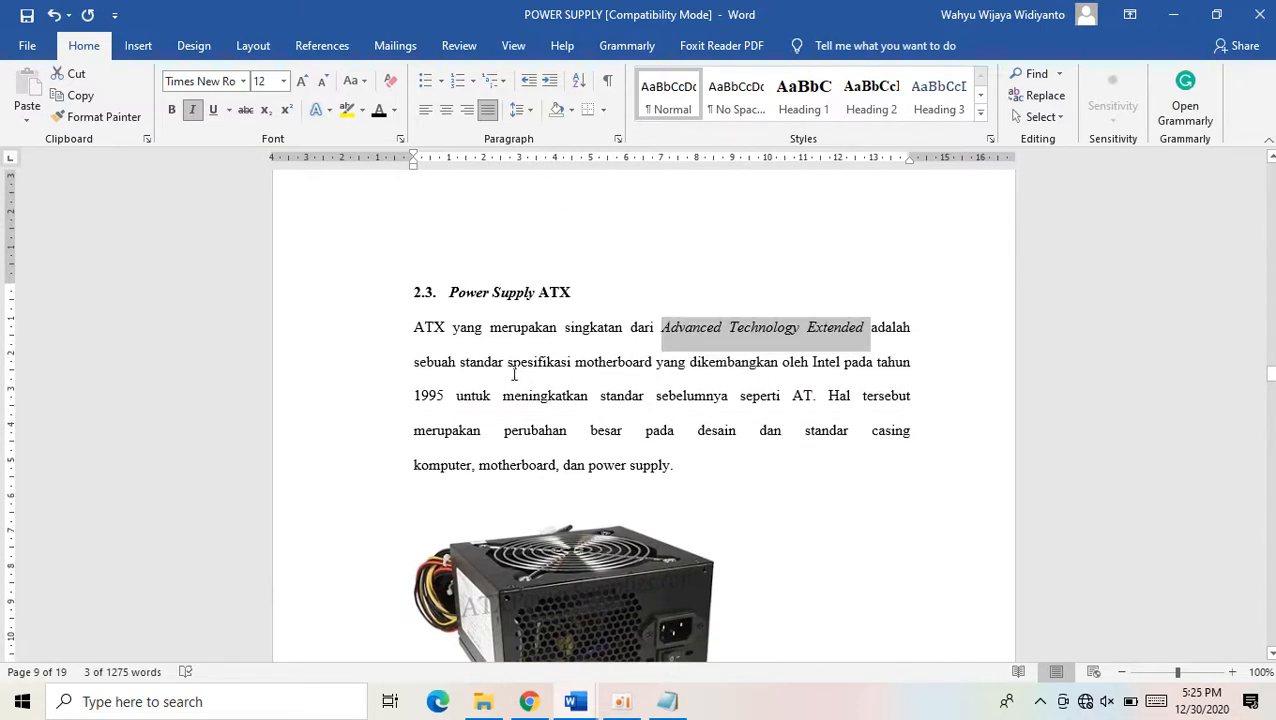
pyautogui.click(608, 369)
pyautogui.hotkey('ctrl', 'i')
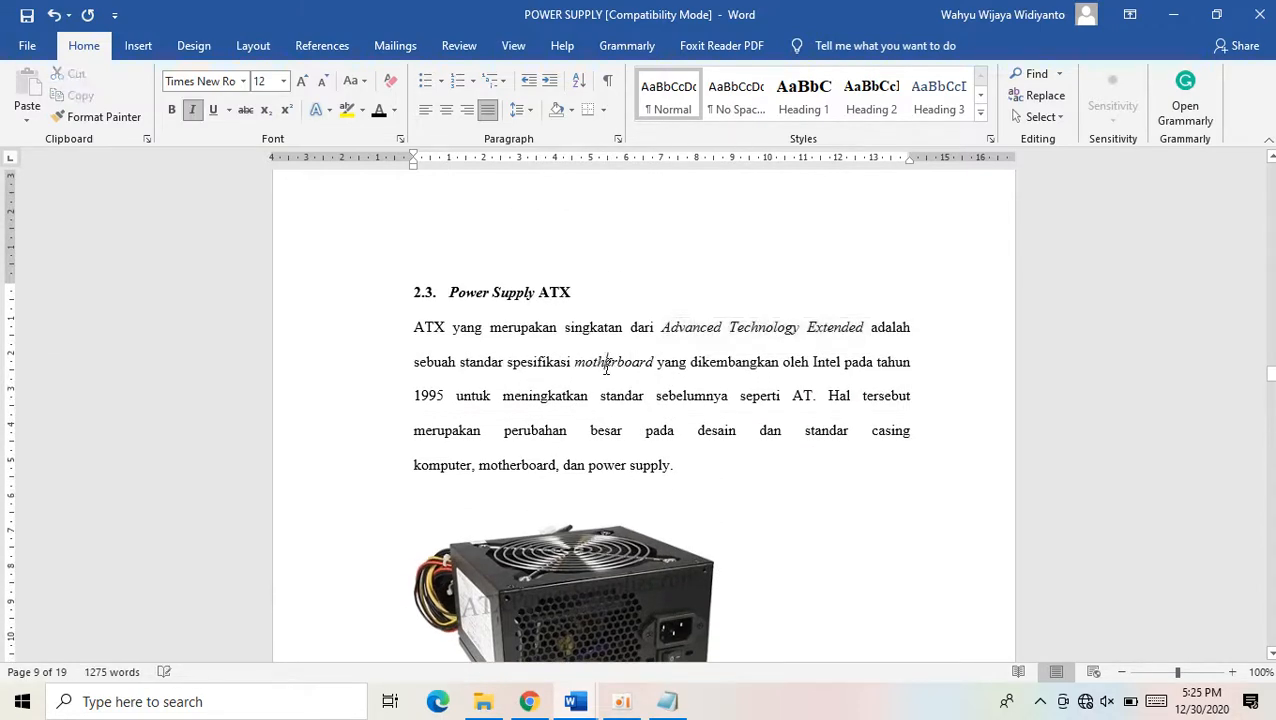
pyautogui.scroll(-1, 593, 411)
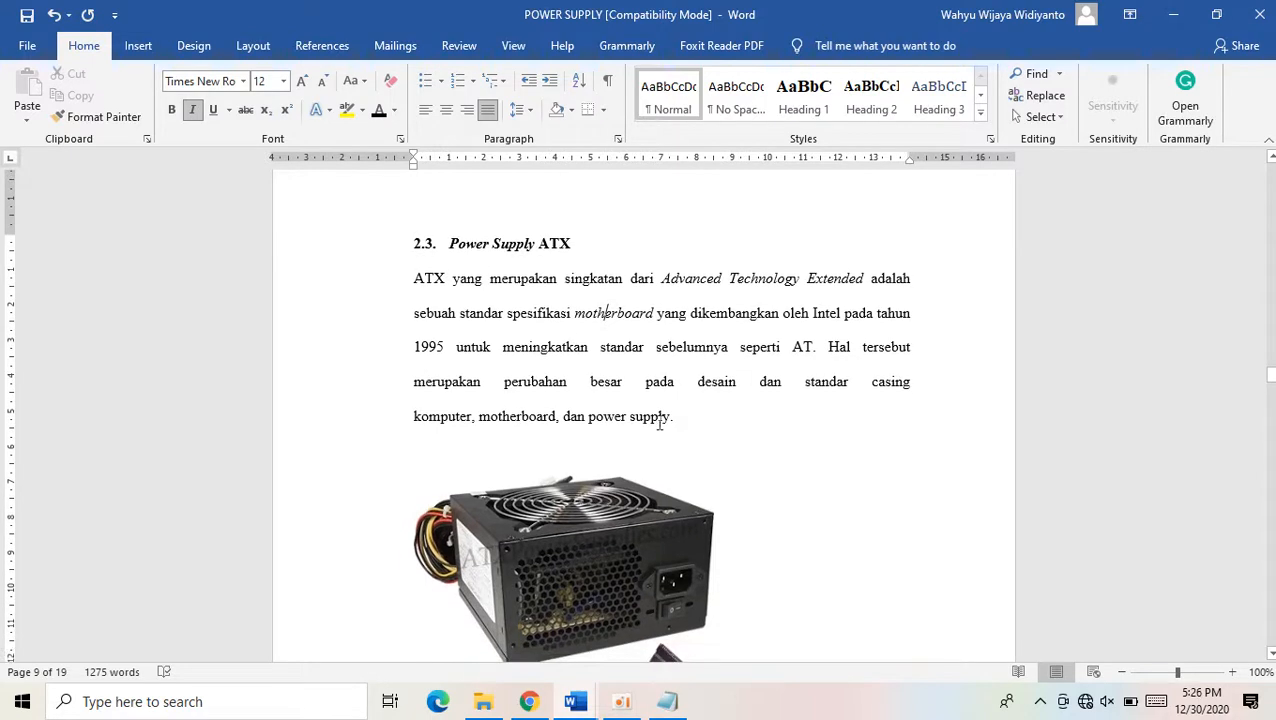
# Italicize "casing", "motherboard" and "power supply" in the last sentence of the paragraph under the Power Supply ATX heading
pyautogui.click(880, 386)
pyautogui.hotkey('ctrl', 'i')
pyautogui.click(516, 417)
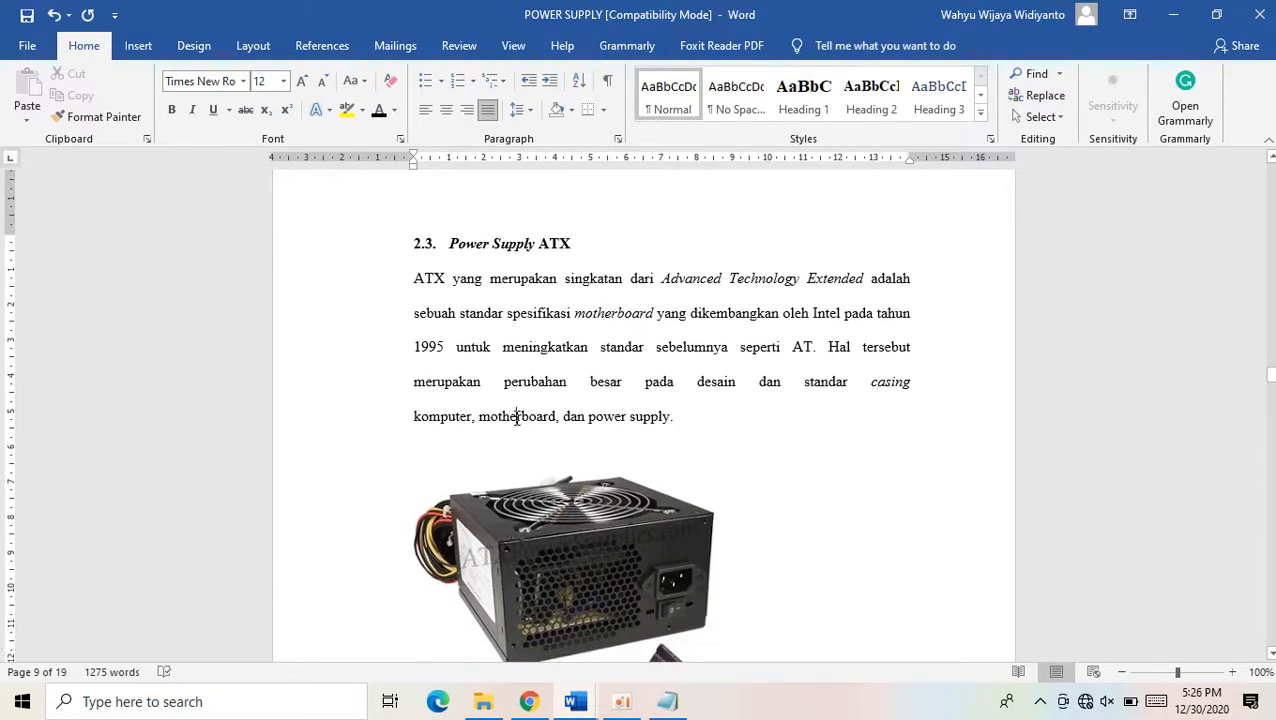
pyautogui.hotkey('ctrl', 'i')
pyautogui.moveTo(591, 420); pyautogui.dragTo(668, 422)
pyautogui.hotkey('ctrl', 'i')
# Center the ATX power supply picture in section 2.3
pyautogui.click(620, 515)
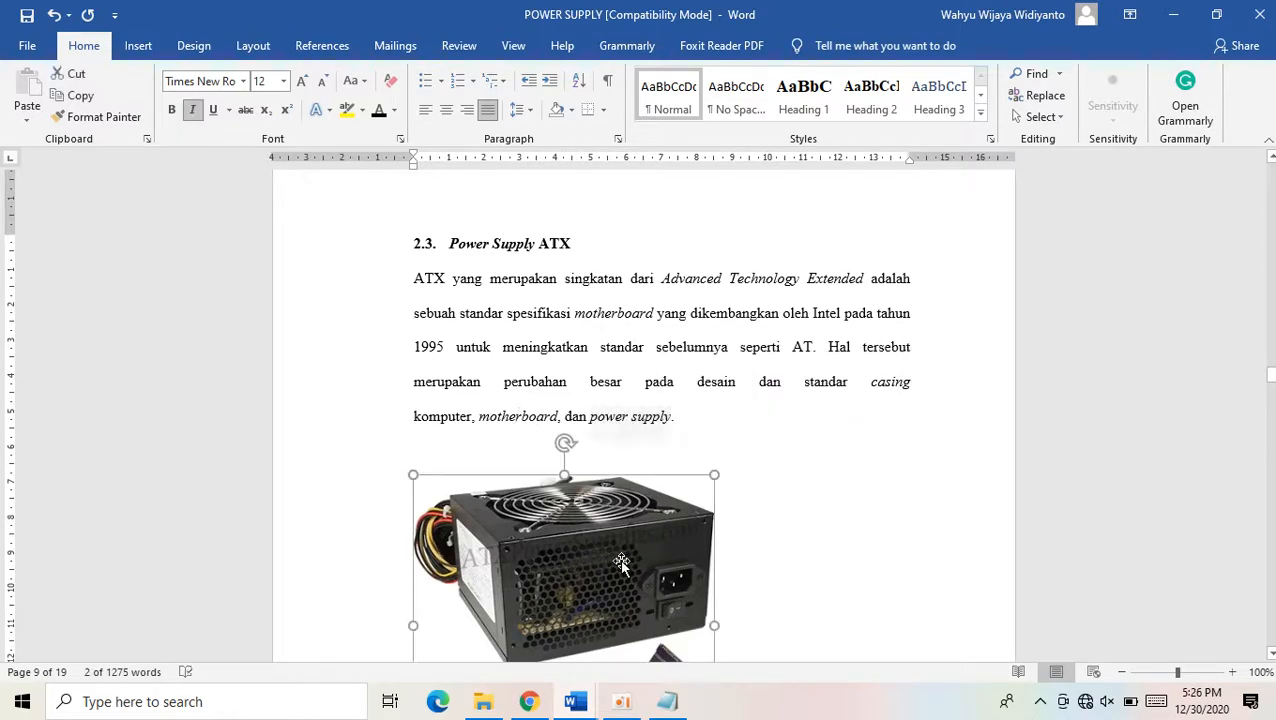
pyautogui.scroll(-3, 620, 540)
pyautogui.scroll(-1, 623, 562)
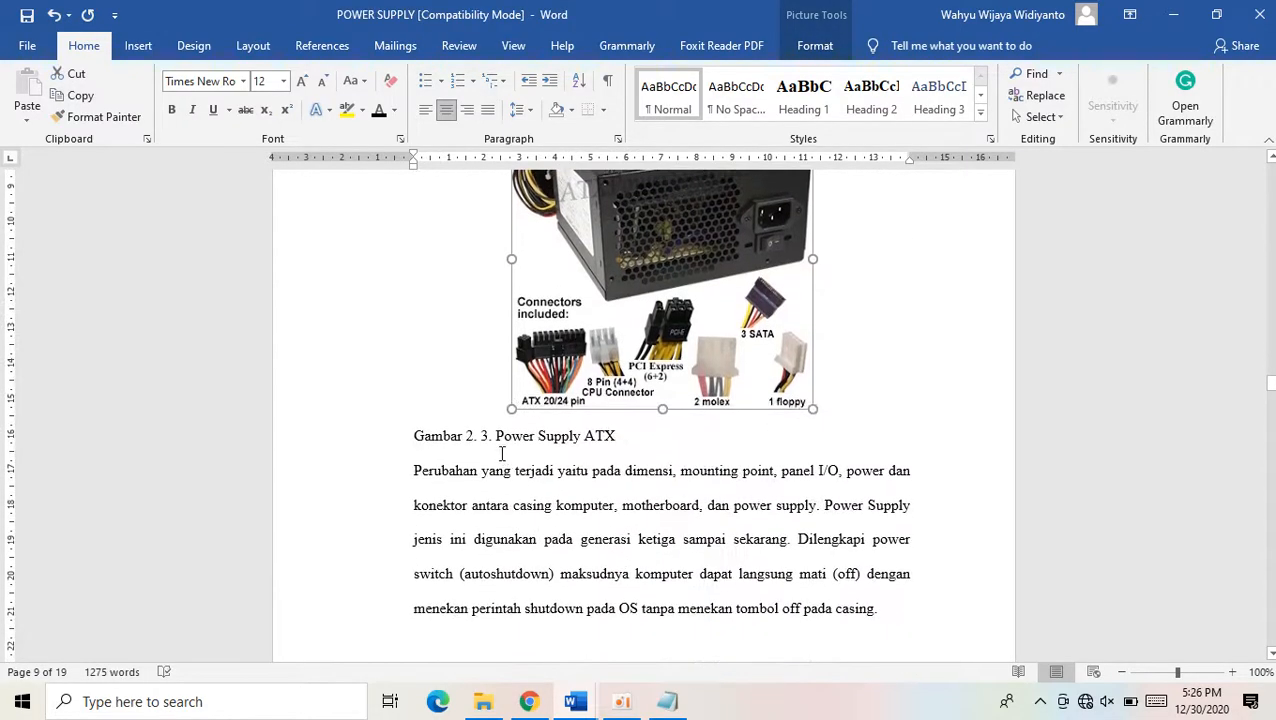
pyautogui.moveTo(484, 437); pyautogui.dragTo(404, 427)
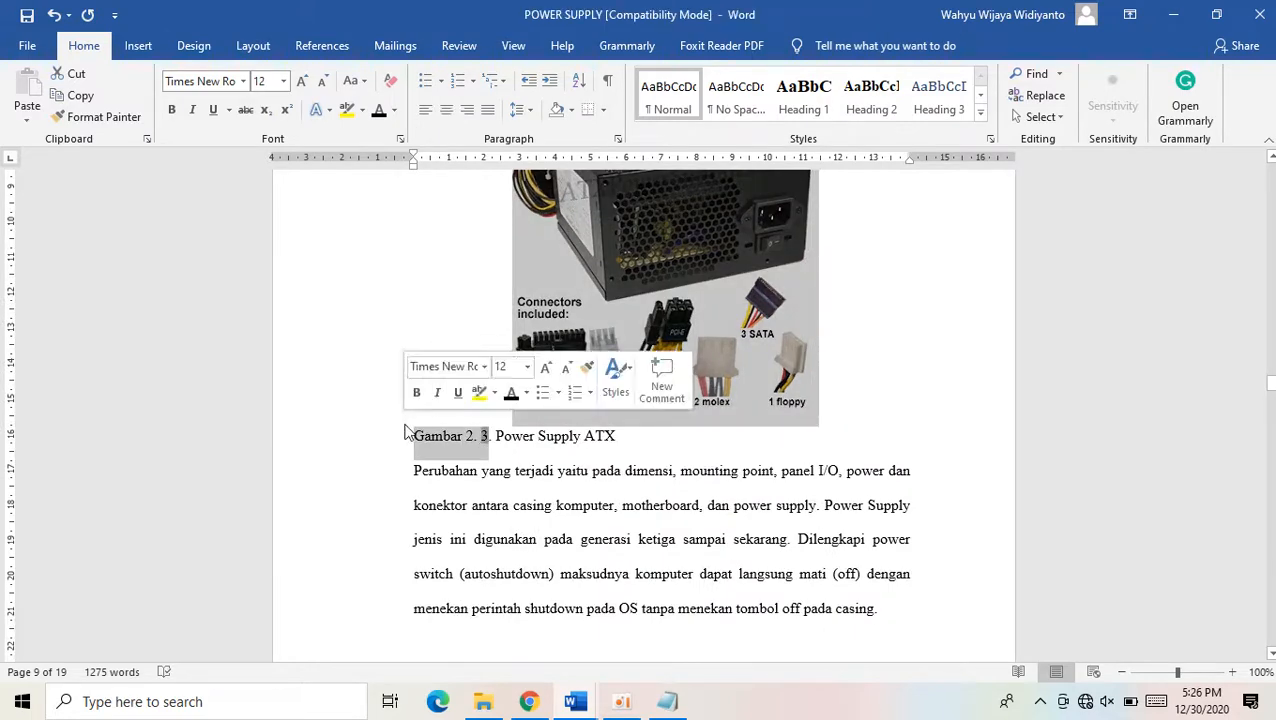
pyautogui.press('Delete')
pyautogui.hotkey('ctrl', 'z')
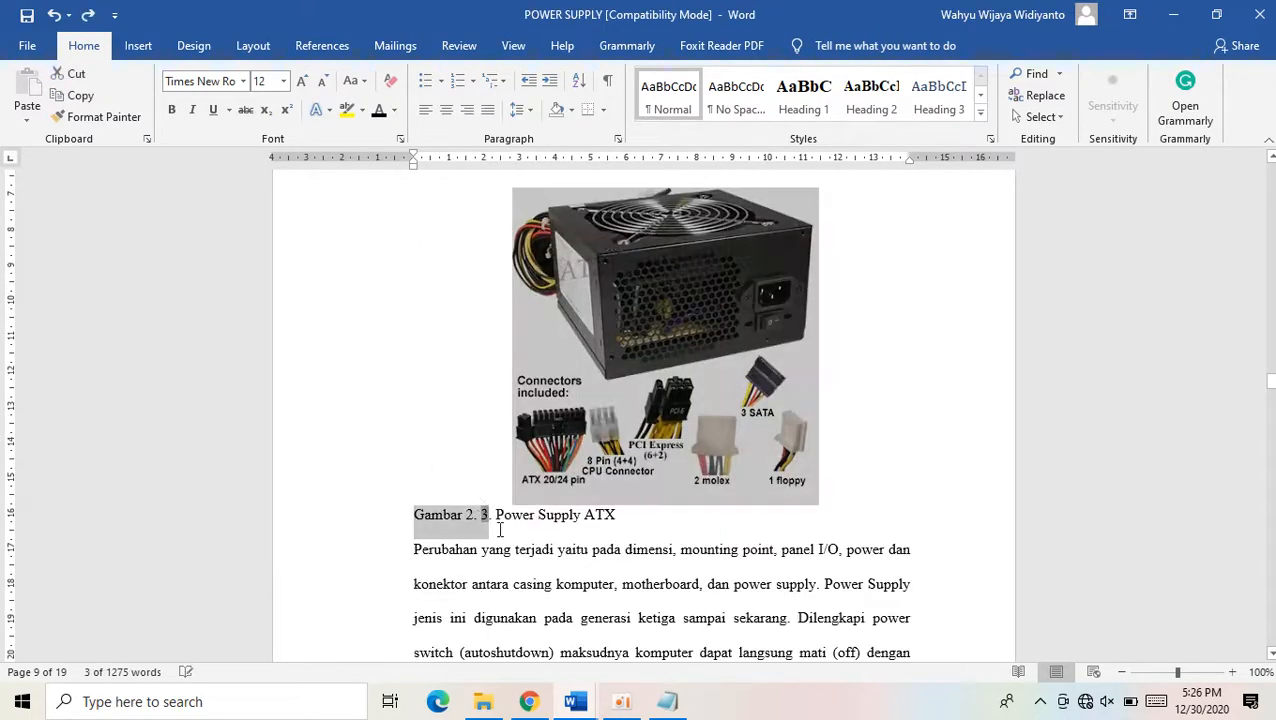
# Replace the hand-typed "Gambar 2. 3" under the ATX picture with an automatic caption using the "Gambar 2." label
pyautogui.click(487, 519)
pyautogui.moveTo(485, 519); pyautogui.dragTo(405, 524)
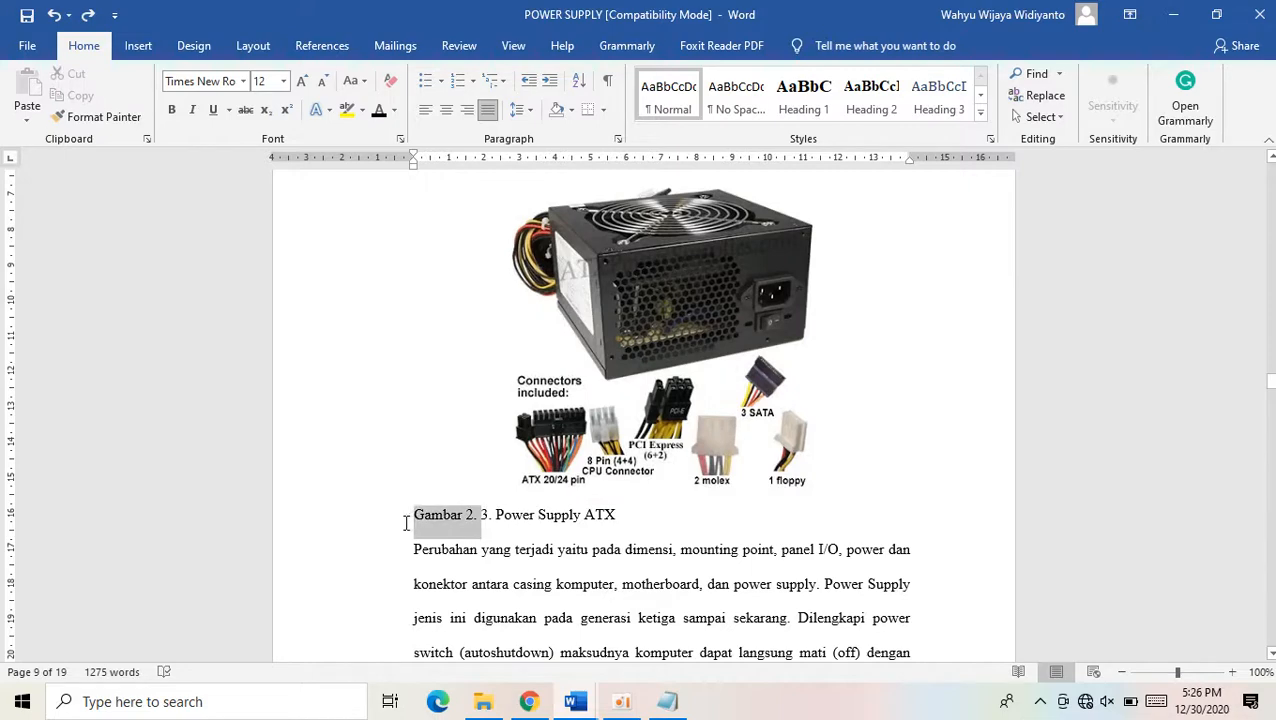
pyautogui.press('Delete')
pyautogui.press('Delete')
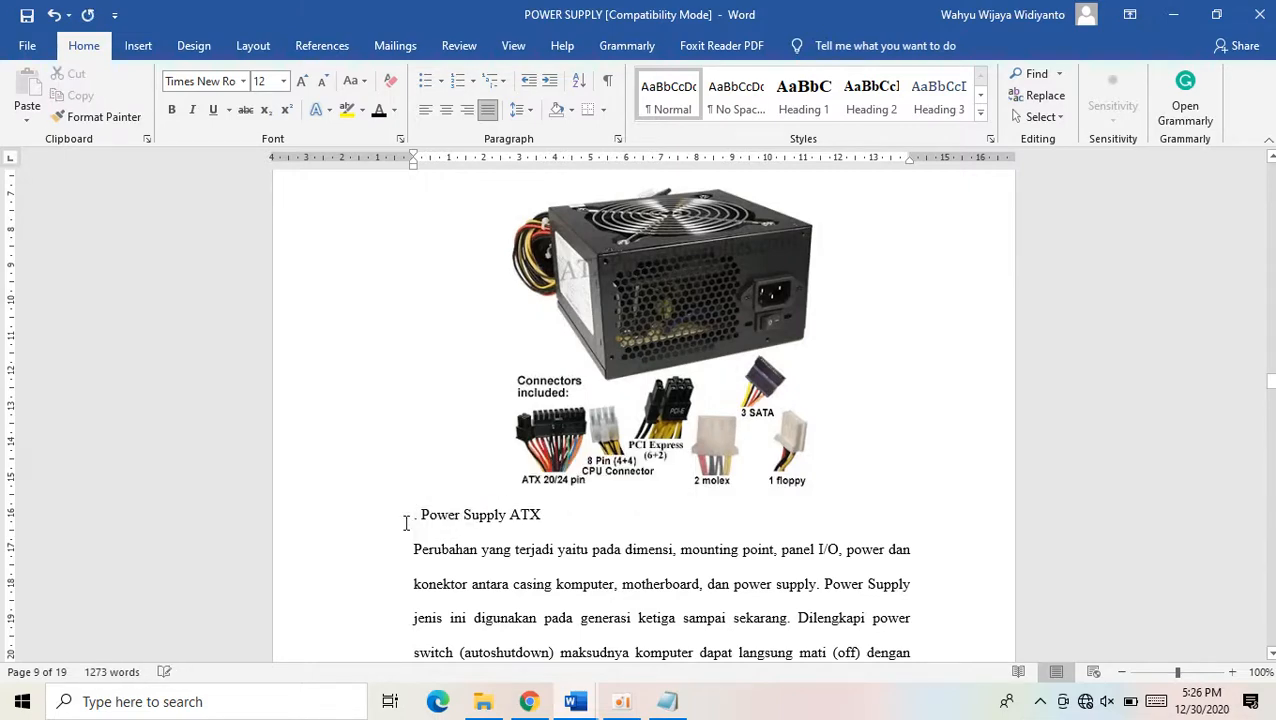
pyautogui.click(313, 48)
pyautogui.click(884, 104)
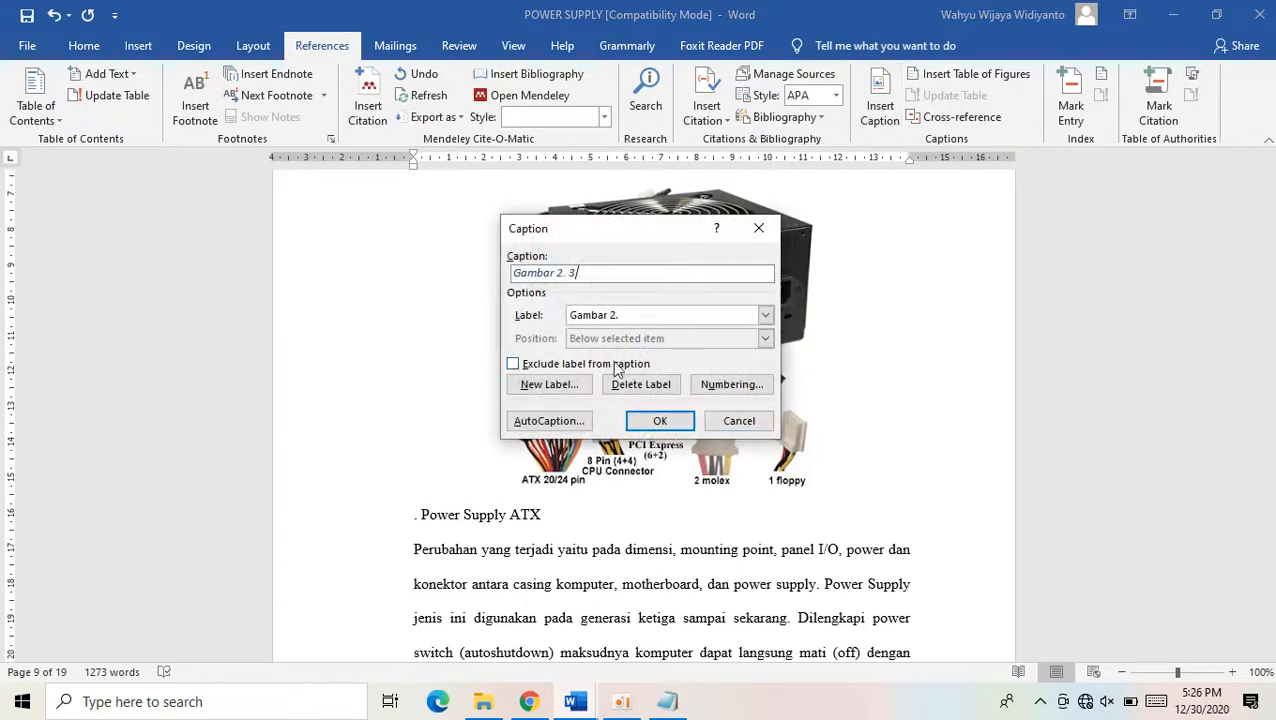
pyautogui.click(658, 421)
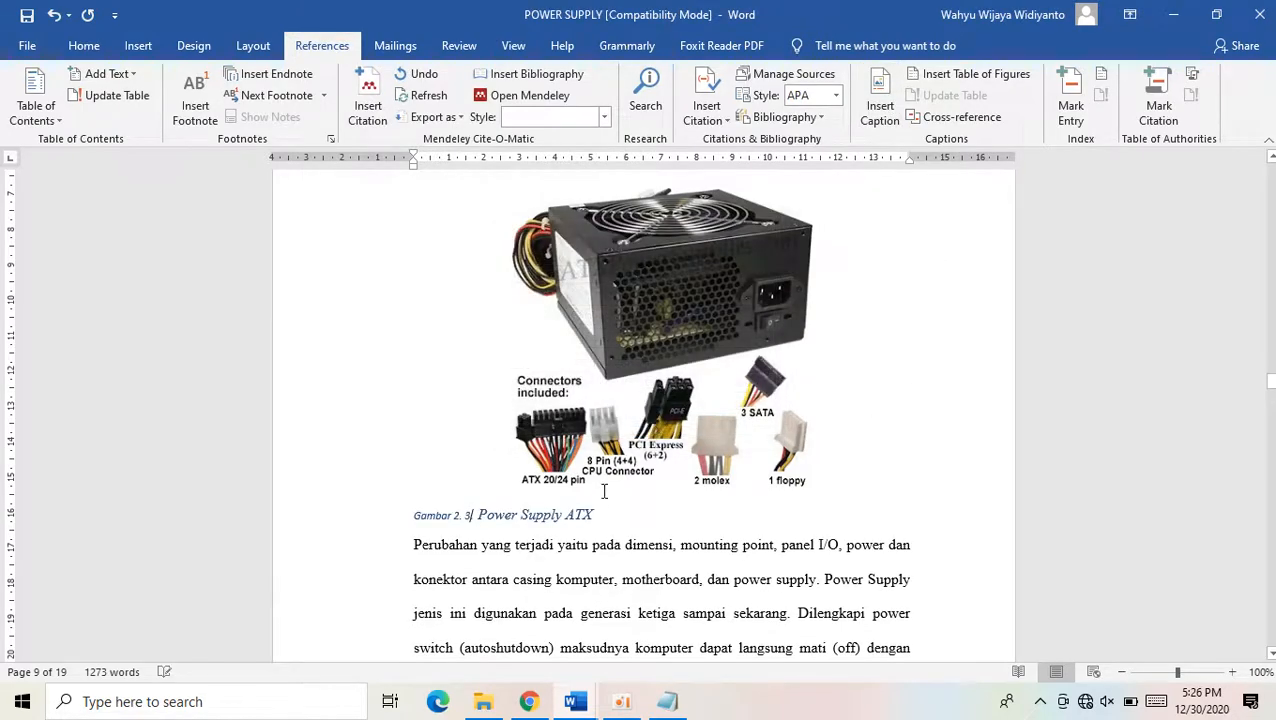
# Format the whole ATX picture caption as non-italic black Times New Roman, size 12, and center it
pyautogui.moveTo(606, 514); pyautogui.dragTo(414, 514)
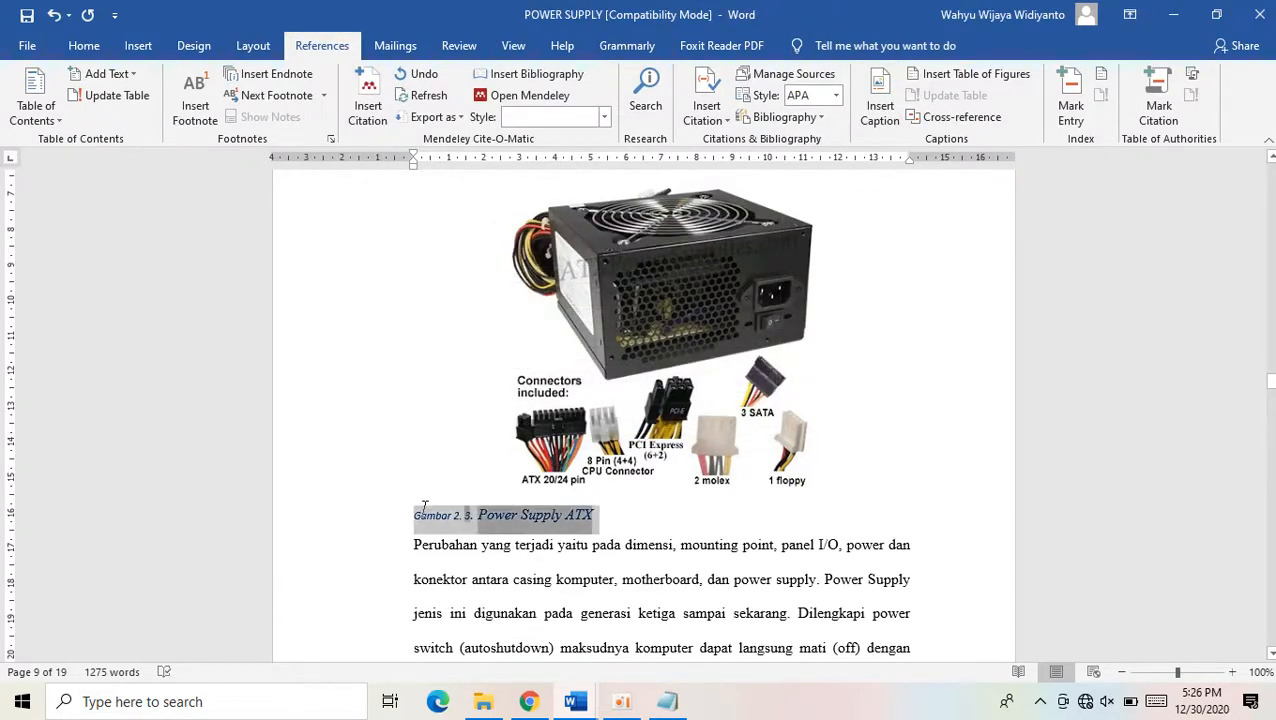
pyautogui.click(84, 45)
pyautogui.click(191, 109)
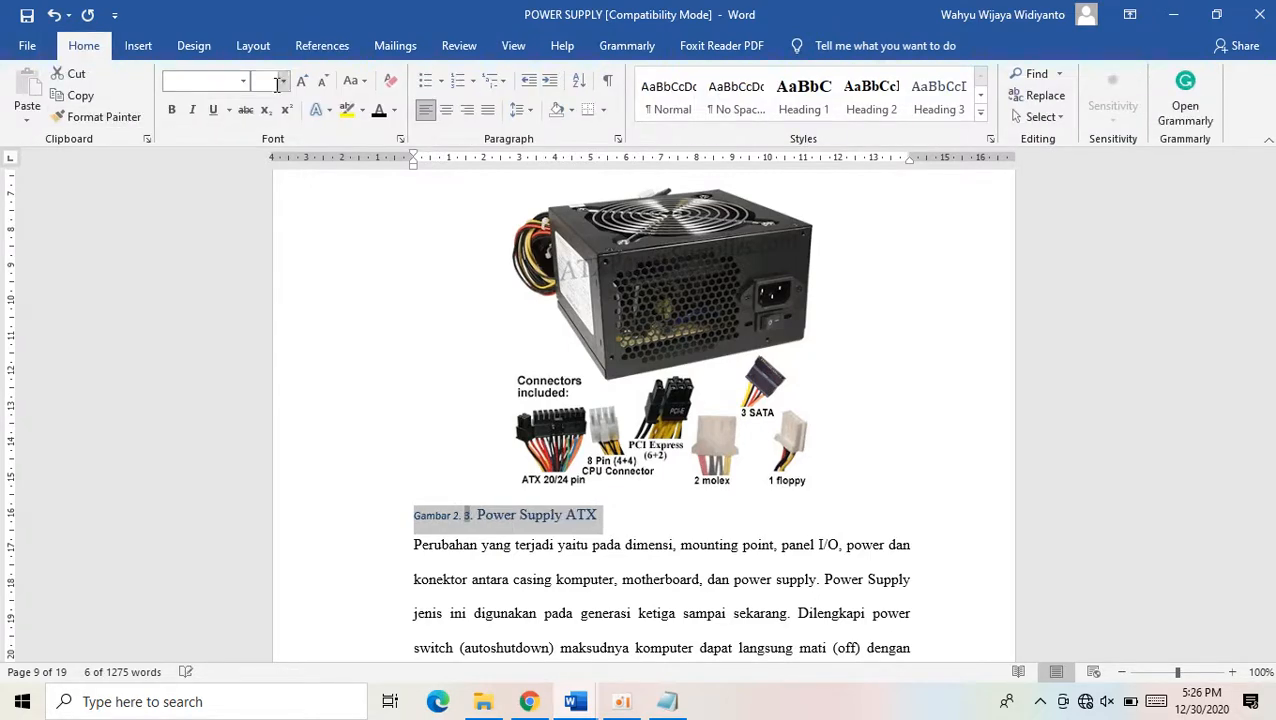
pyautogui.click(246, 83)
pyautogui.click(240, 191)
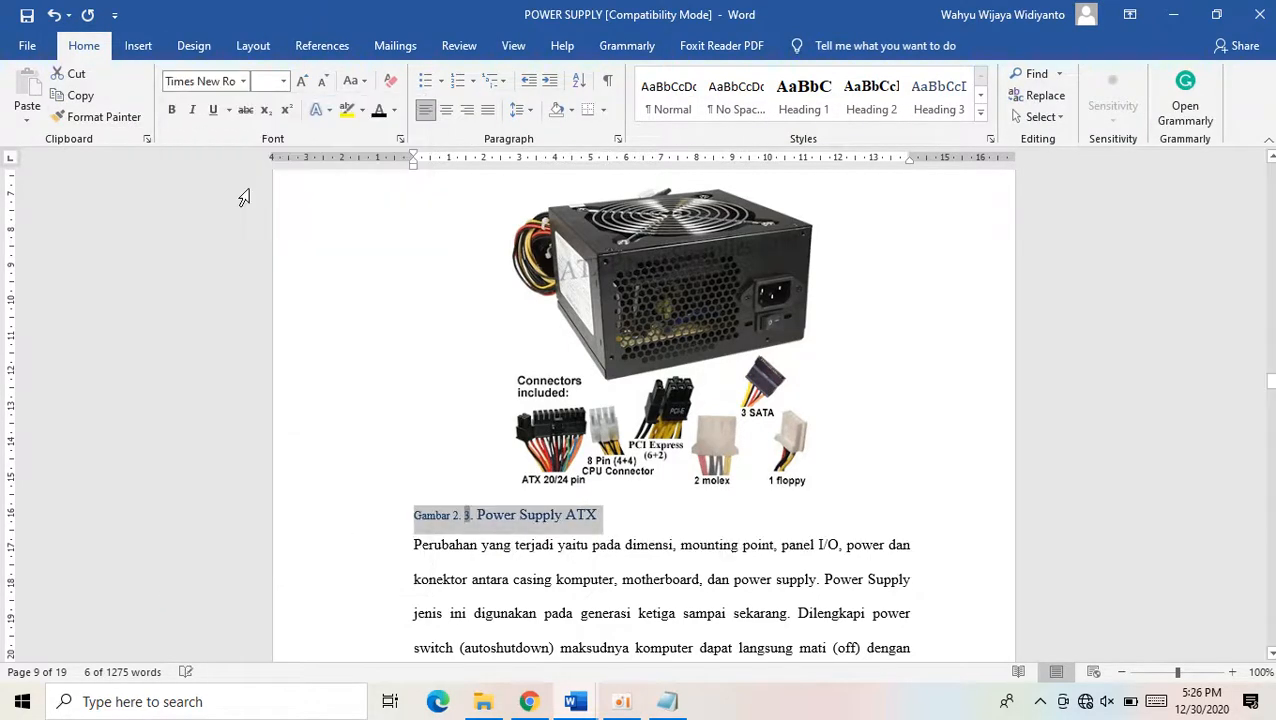
pyautogui.click(283, 81)
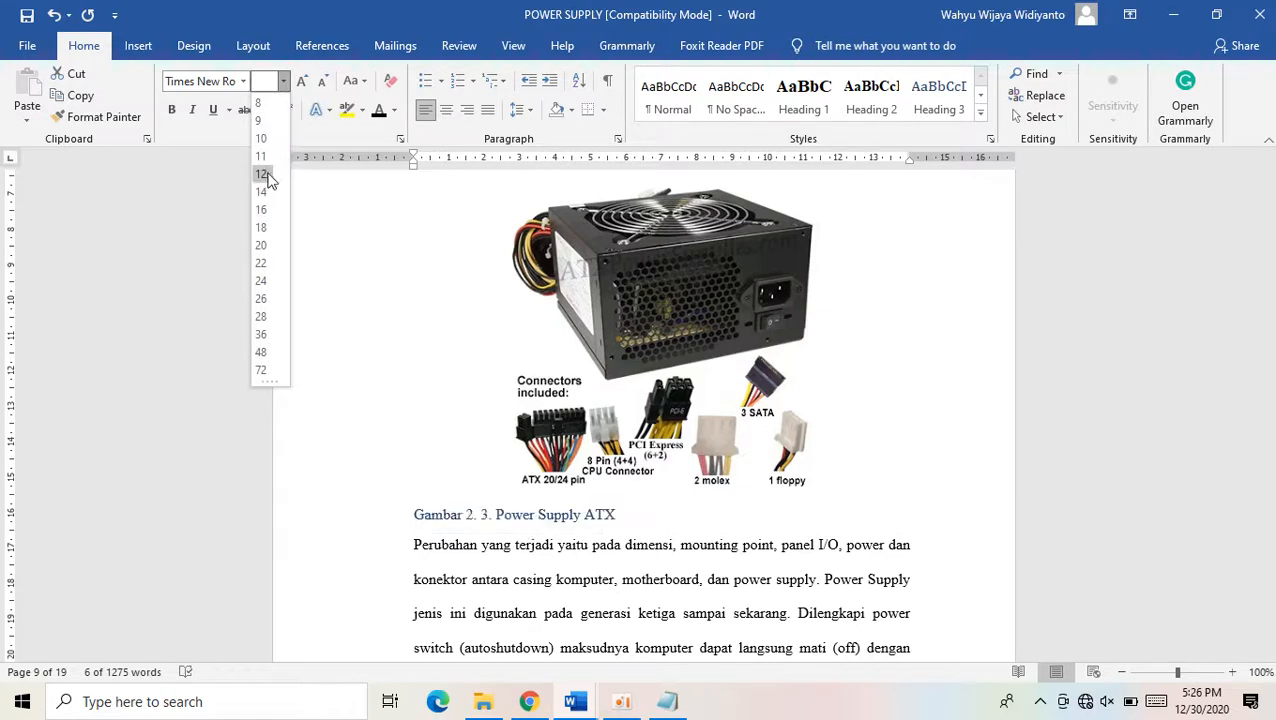
pyautogui.click(262, 172)
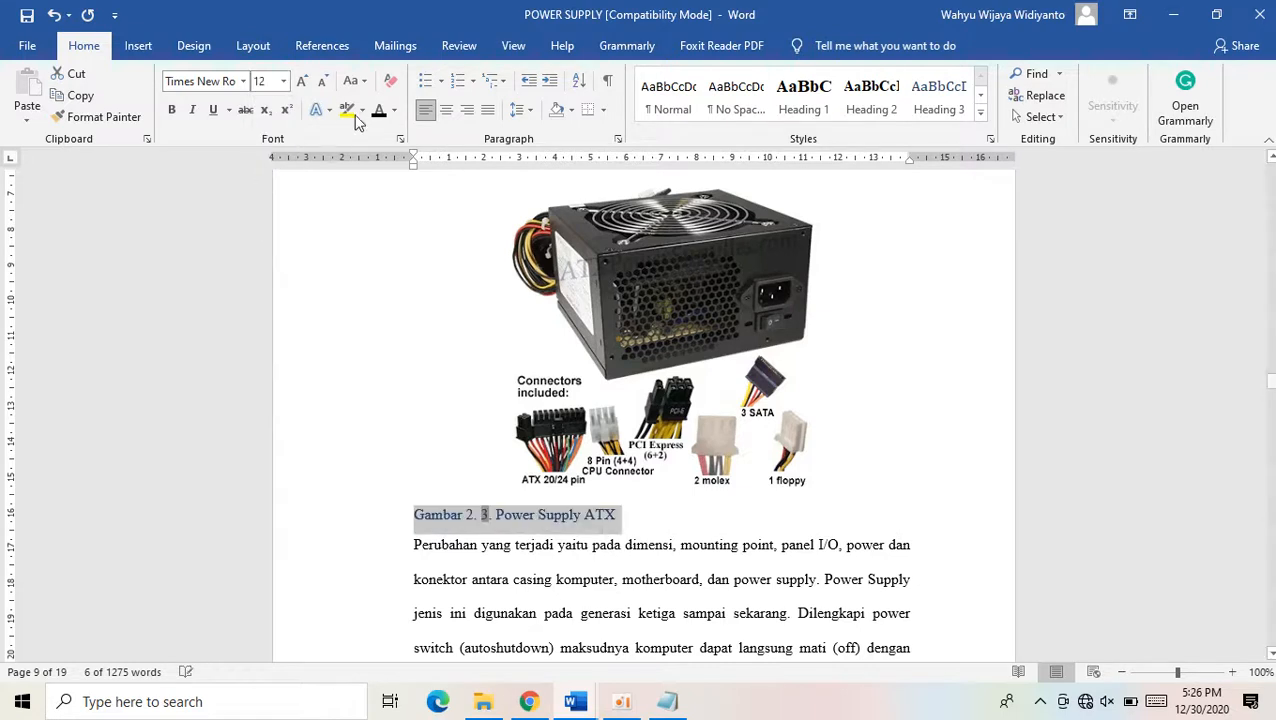
pyautogui.click(446, 116)
# Italicize "Power Supply" in the ATX picture caption
pyautogui.click(716, 490)
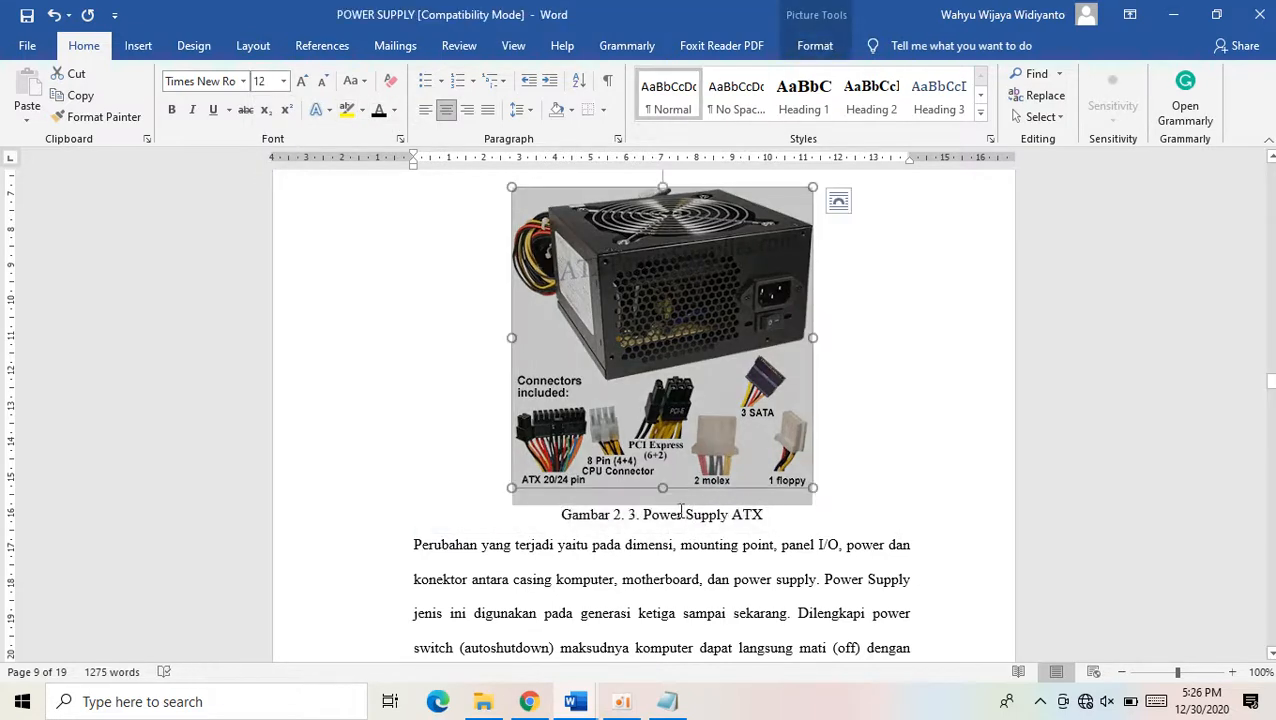
pyautogui.moveTo(644, 515); pyautogui.dragTo(730, 518)
pyautogui.hotkey('ctrl', 'i')
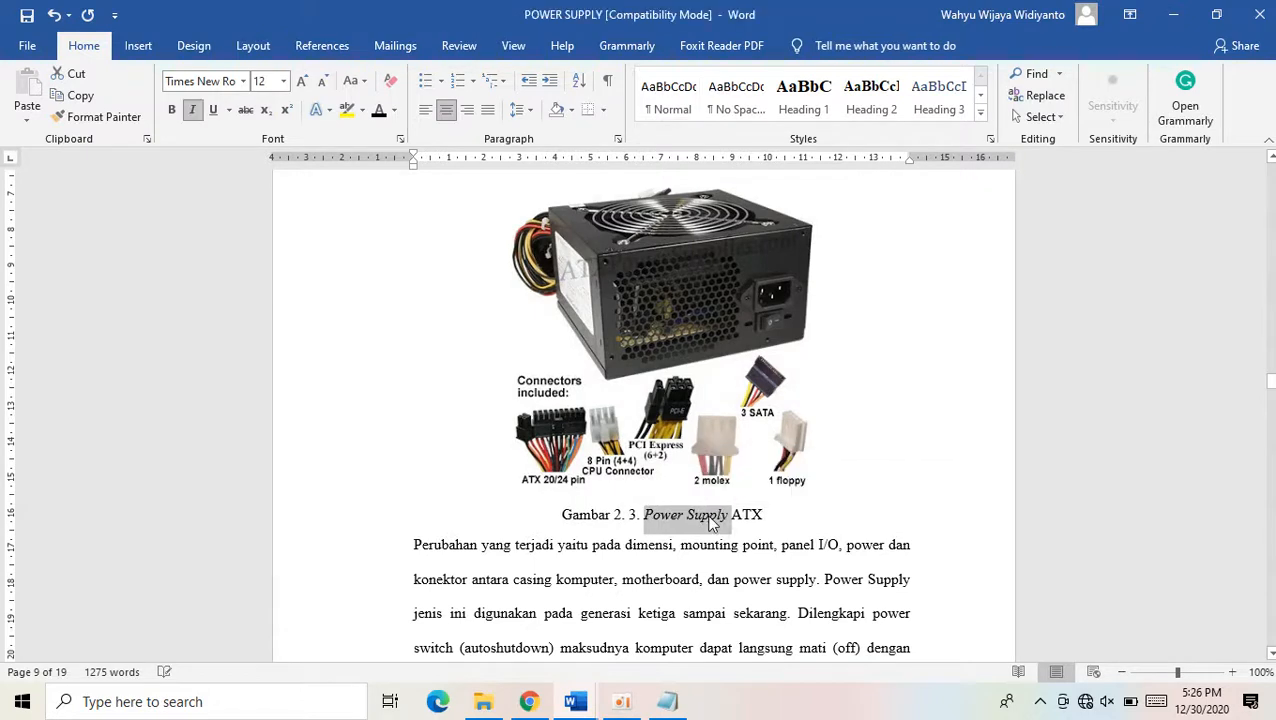
pyautogui.click(789, 515)
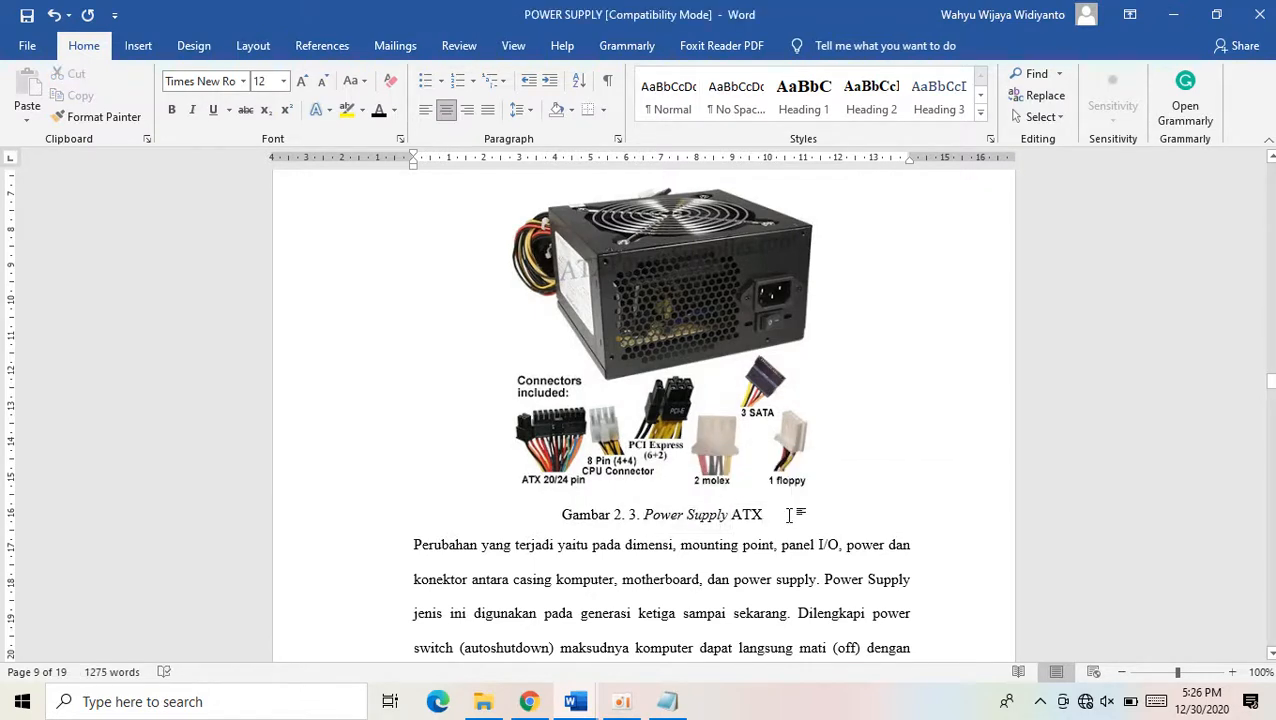
# Indent the first line of the "Perubahan yang terjadi" paragraph by about 1 cm
pyautogui.click(430, 543)
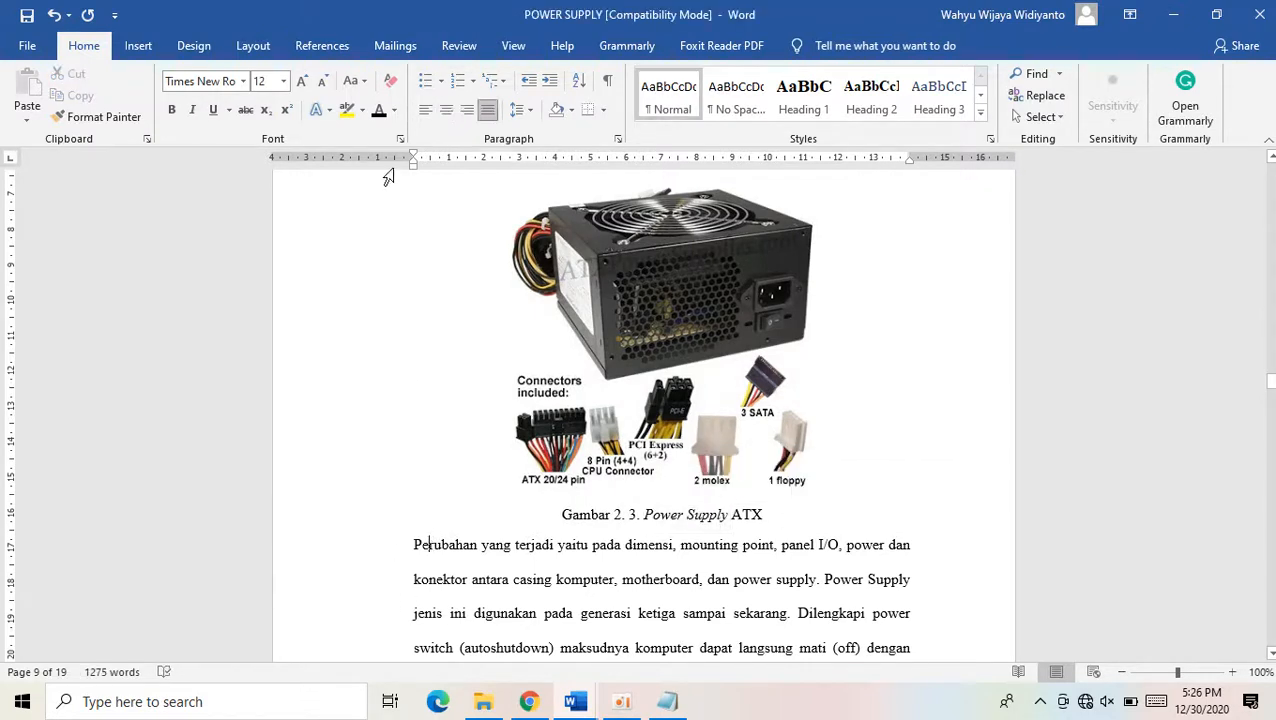
pyautogui.moveTo(413, 158); pyautogui.dragTo(450, 167)
pyautogui.scroll(-3, 747, 503)
pyautogui.scroll(-1, 747, 503)
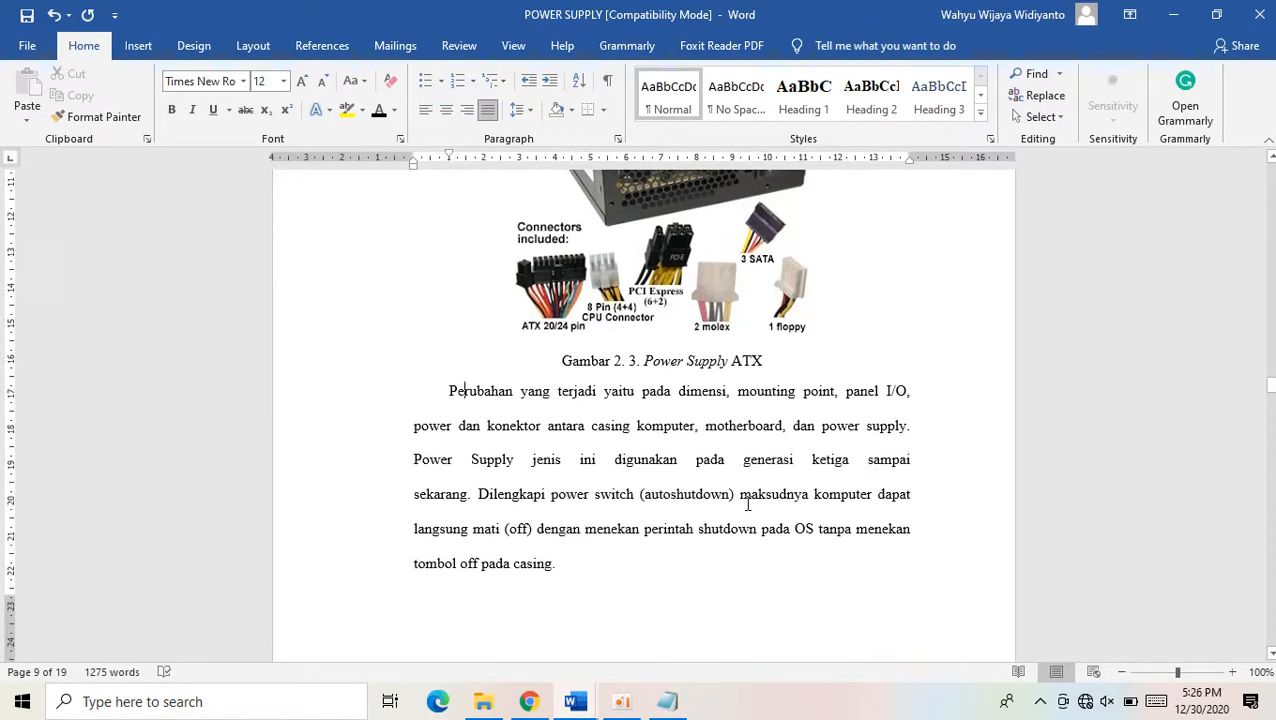
# Italicize "mounting point", "panel", "power" and "casing" in the first two lines of the "Perubahan yang terjadi" paragraph
pyautogui.scroll(-3, 747, 503)
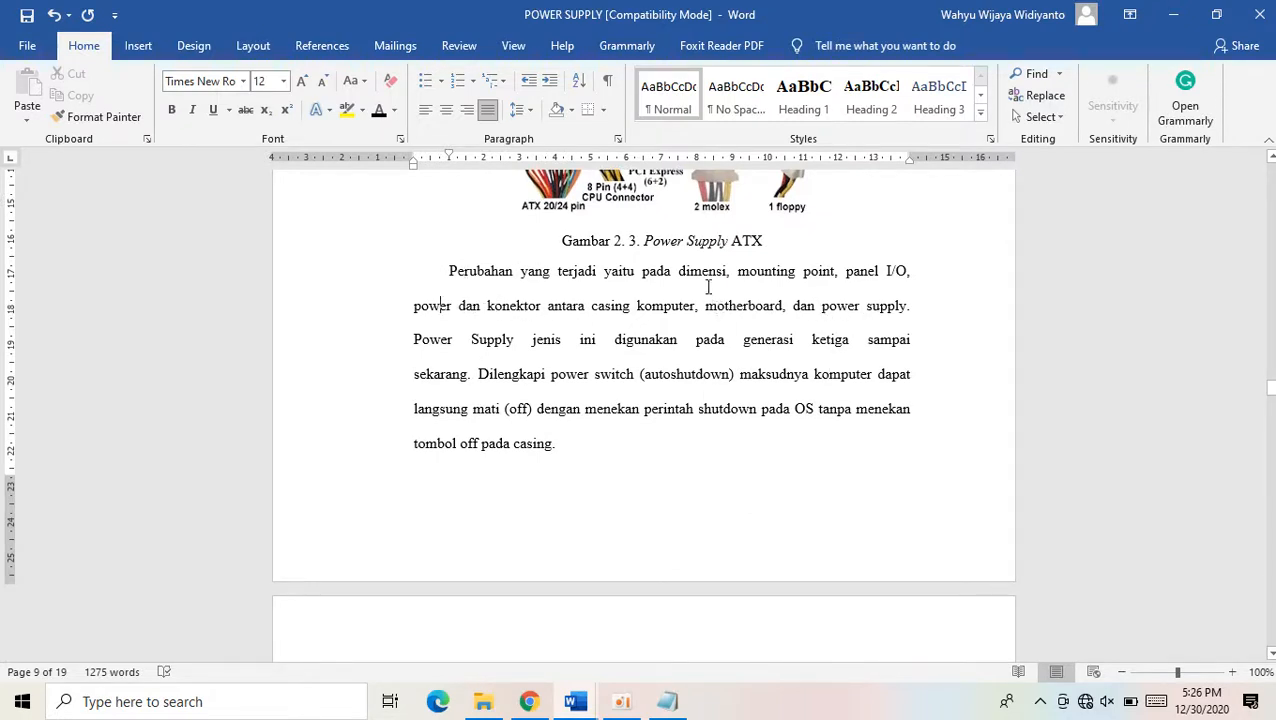
pyautogui.moveTo(768, 268); pyautogui.dragTo(822, 278)
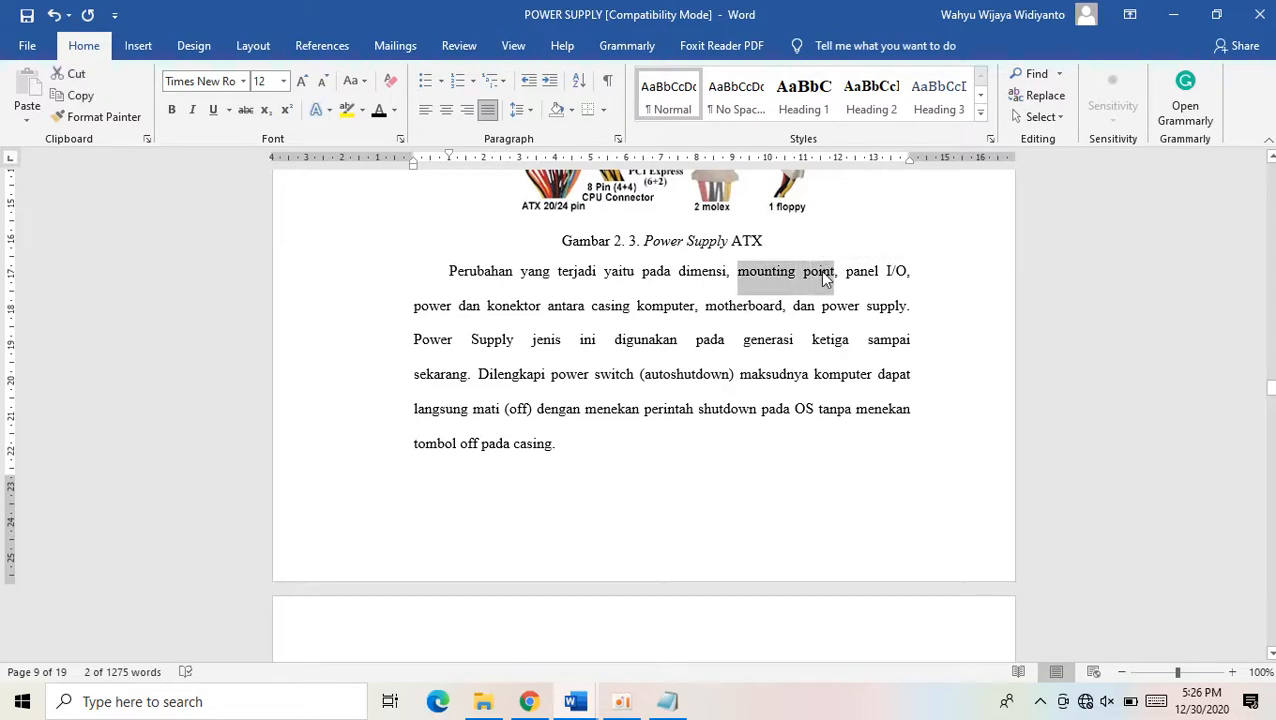
pyautogui.hotkey('ctrl', 'i')
pyautogui.click(858, 270)
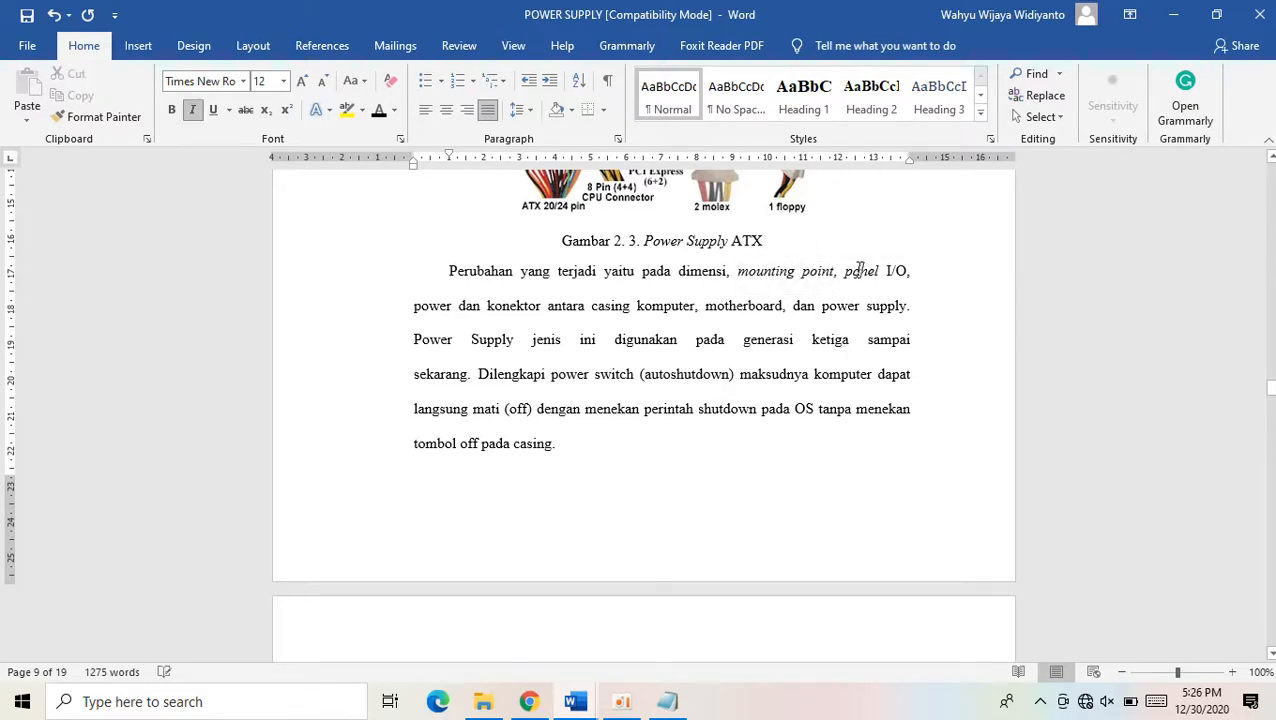
pyautogui.click(423, 312)
pyautogui.hotkey('ctrl', 'i')
pyautogui.moveTo(609, 313); pyautogui.dragTo(690, 308)
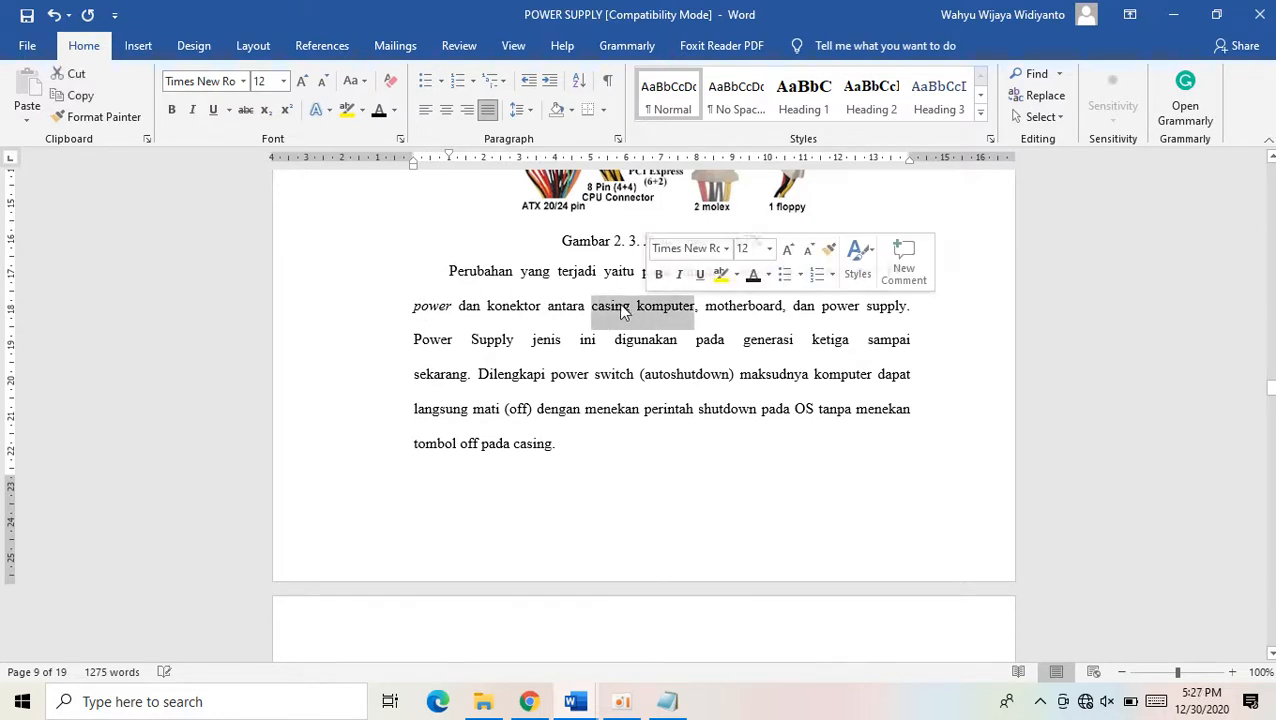
pyautogui.click(618, 297)
pyautogui.hotkey('ctrl', 'i')
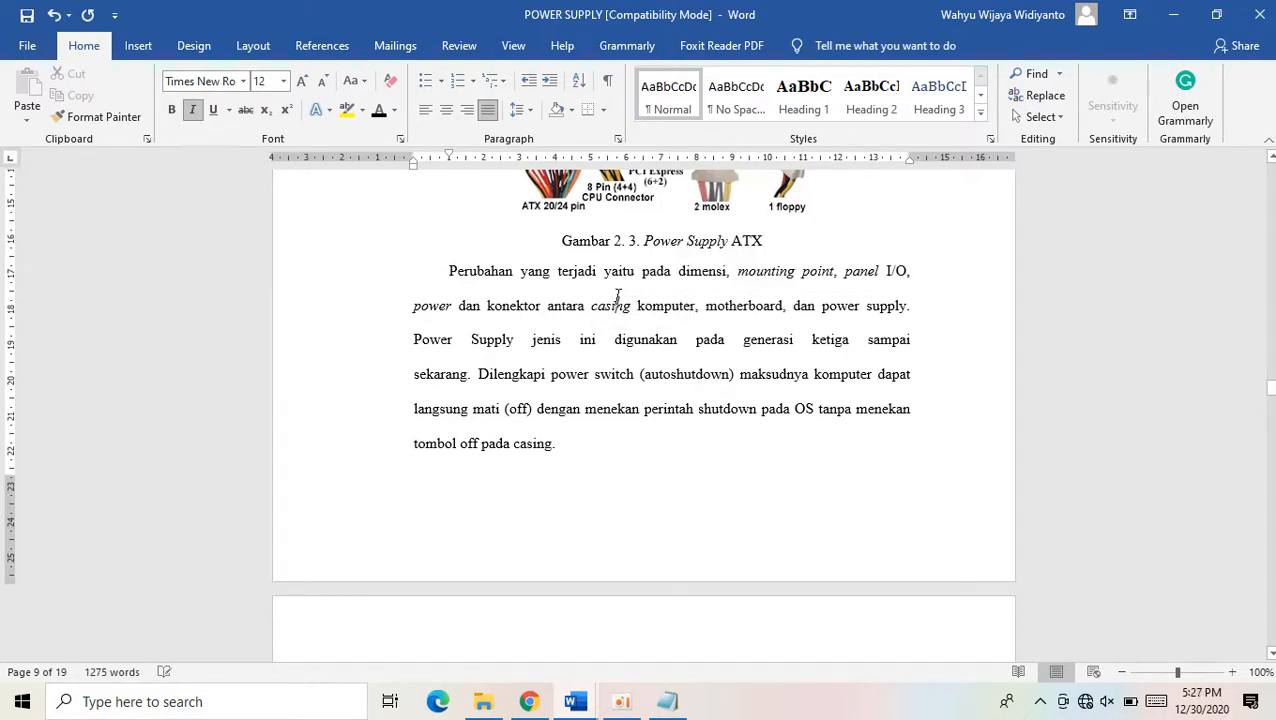
# Italicize "motherboard", both occurrences of "power supply" and "power switch" in the "Perubahan yang terjadi" paragraph
pyautogui.click(737, 309)
pyautogui.hotkey('ctrl', 'i')
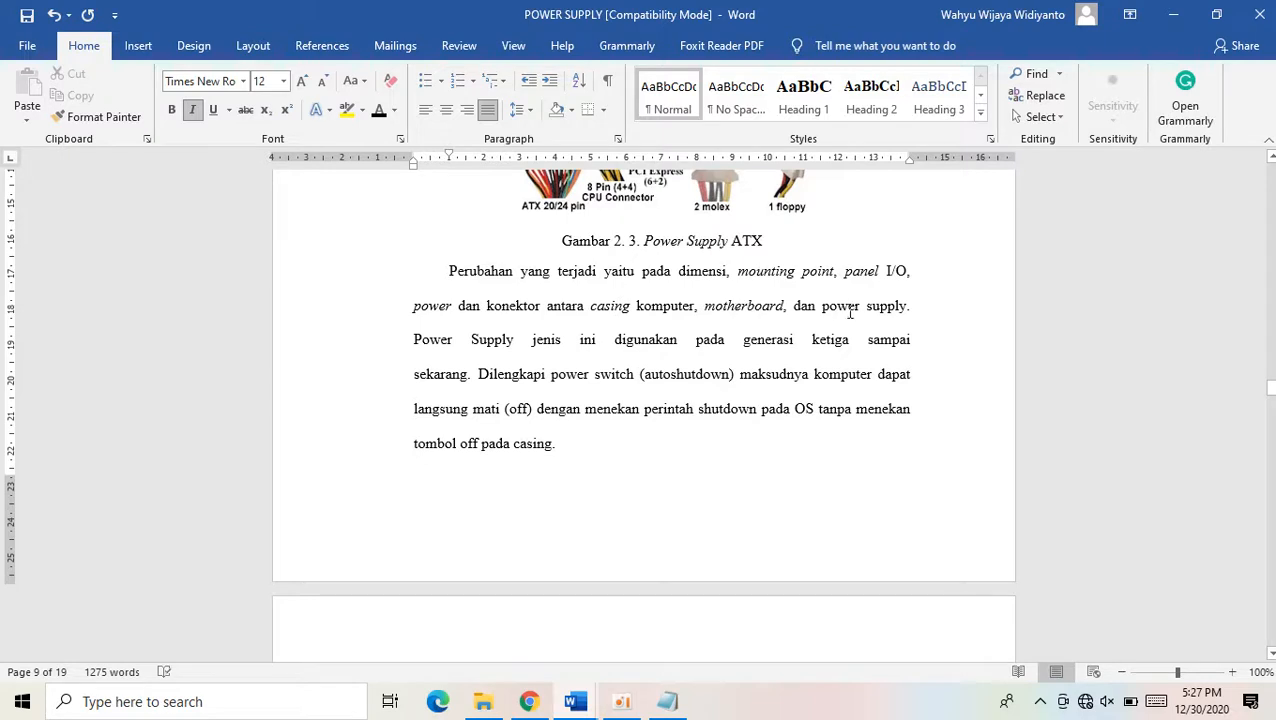
pyautogui.moveTo(858, 309); pyautogui.dragTo(895, 313)
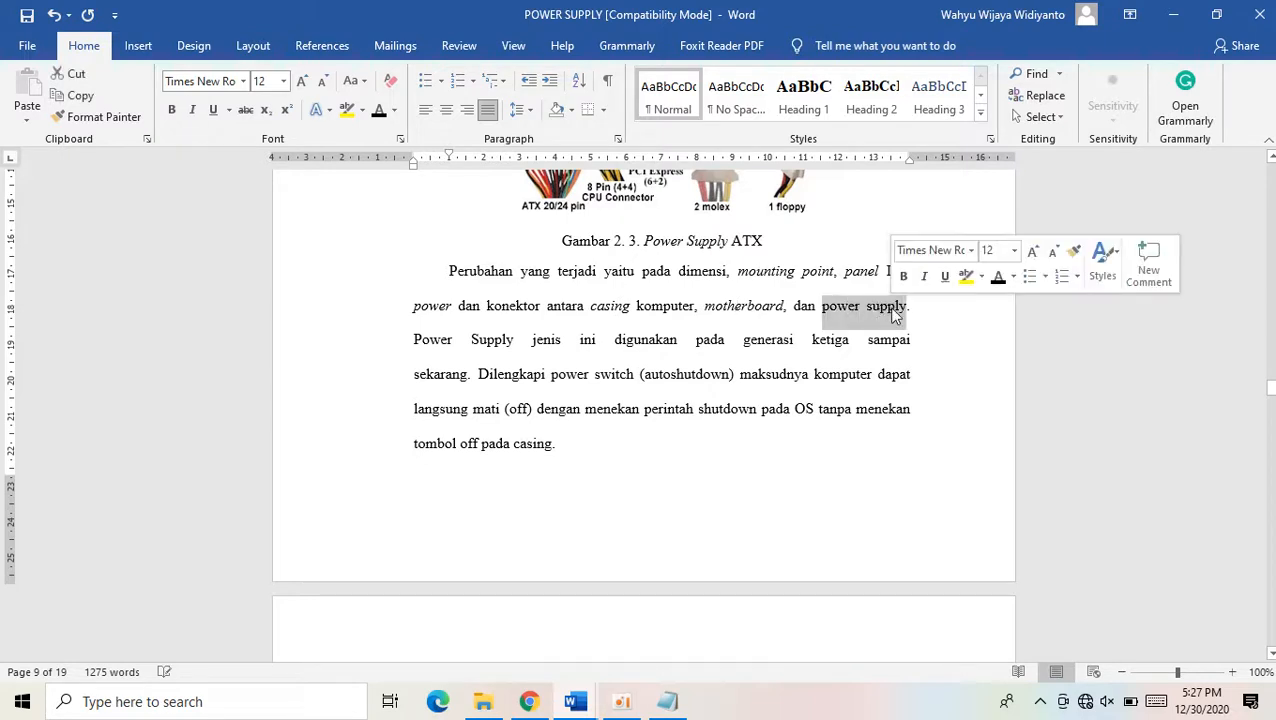
pyautogui.hotkey('ctrl', 'i')
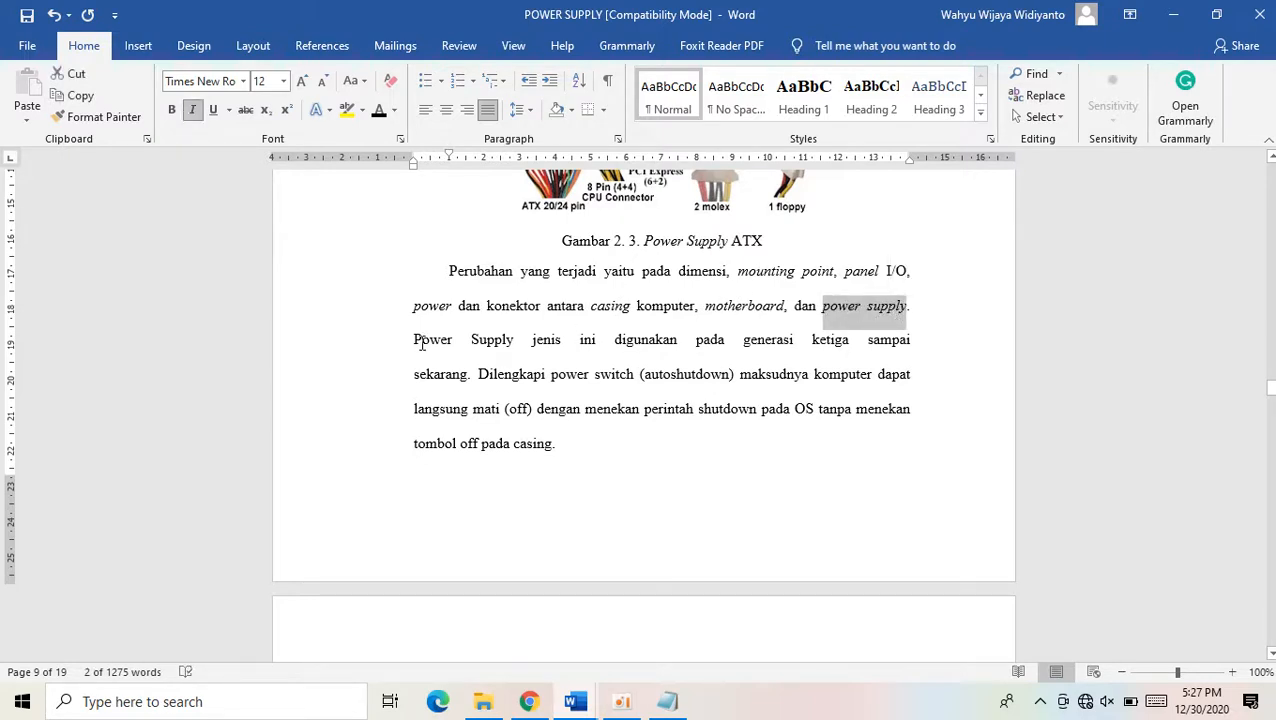
pyautogui.moveTo(420, 343); pyautogui.dragTo(530, 343)
pyautogui.hotkey('ctrl', 'i')
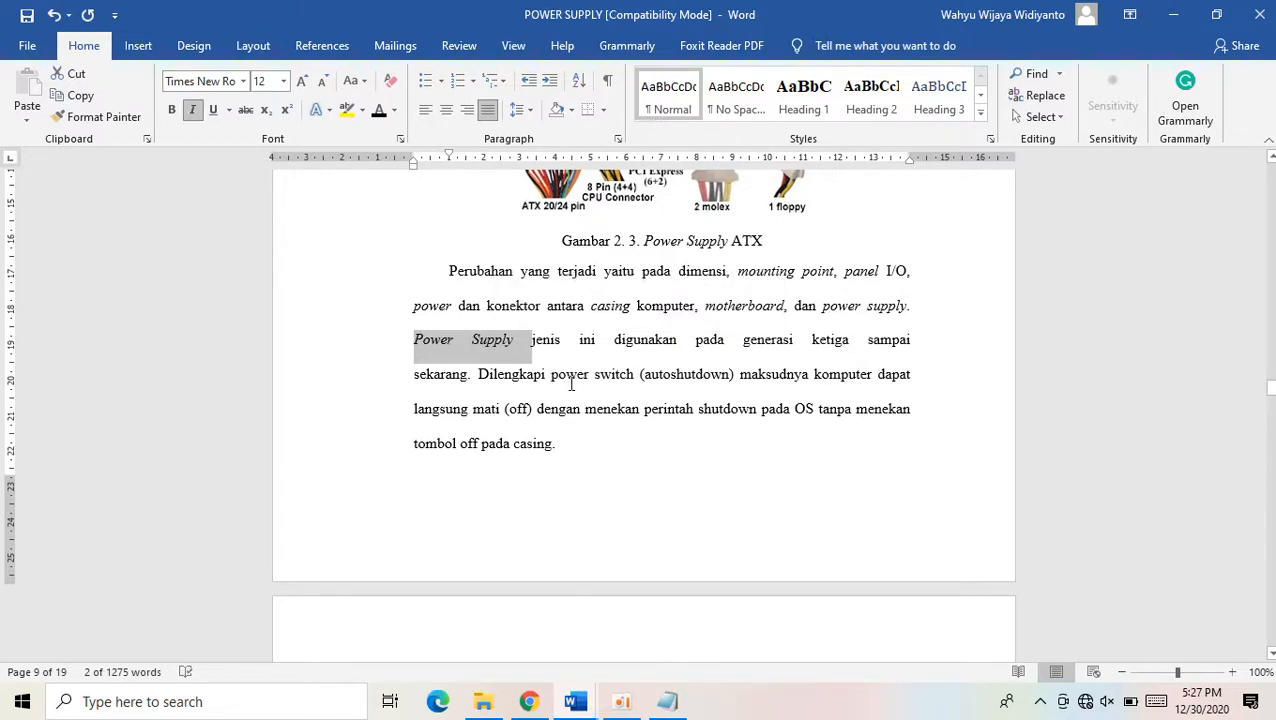
pyautogui.moveTo(560, 378); pyautogui.dragTo(613, 382)
pyautogui.hotkey('ctrl', 'i')
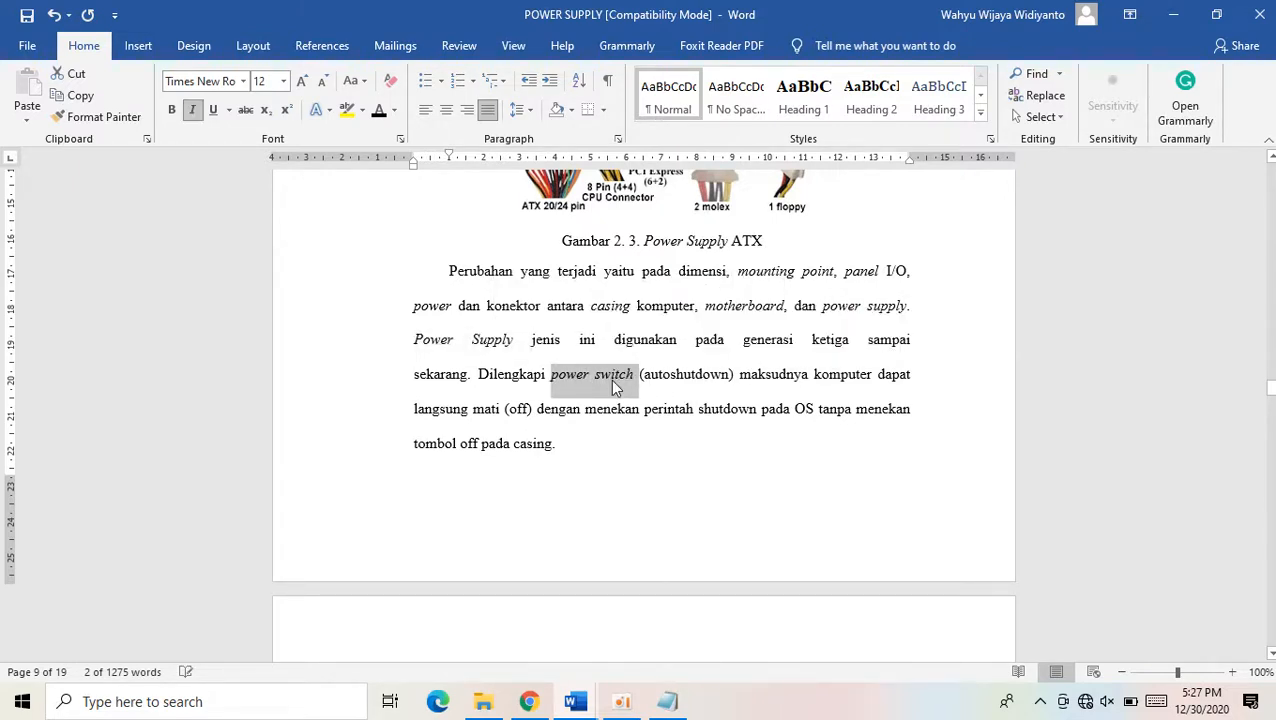
# Italicize "autoshutdown", both occurrences of "off", "shutdown" and the final "casing" in the "Perubahan yang terjadi" paragraph
pyautogui.click(689, 374)
pyautogui.hotkey('ctrl', 'i')
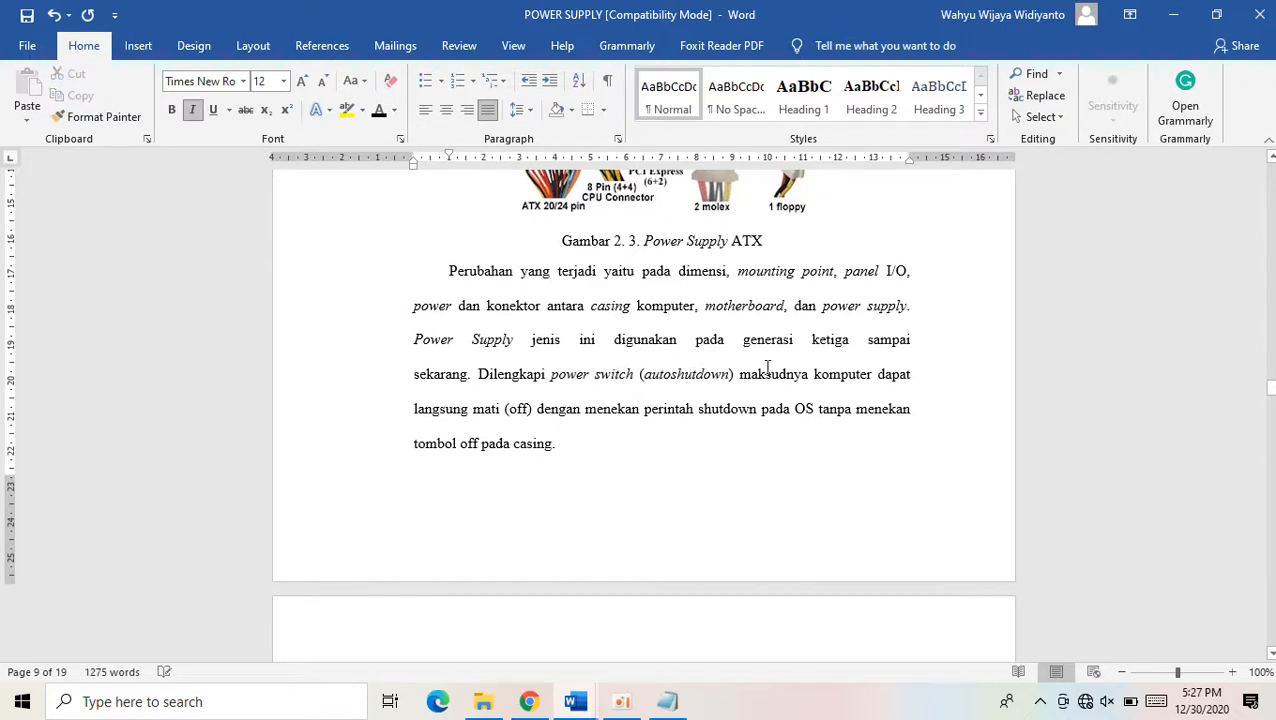
pyautogui.click(516, 410)
pyautogui.hotkey('ctrl', 'i')
pyautogui.click(726, 409)
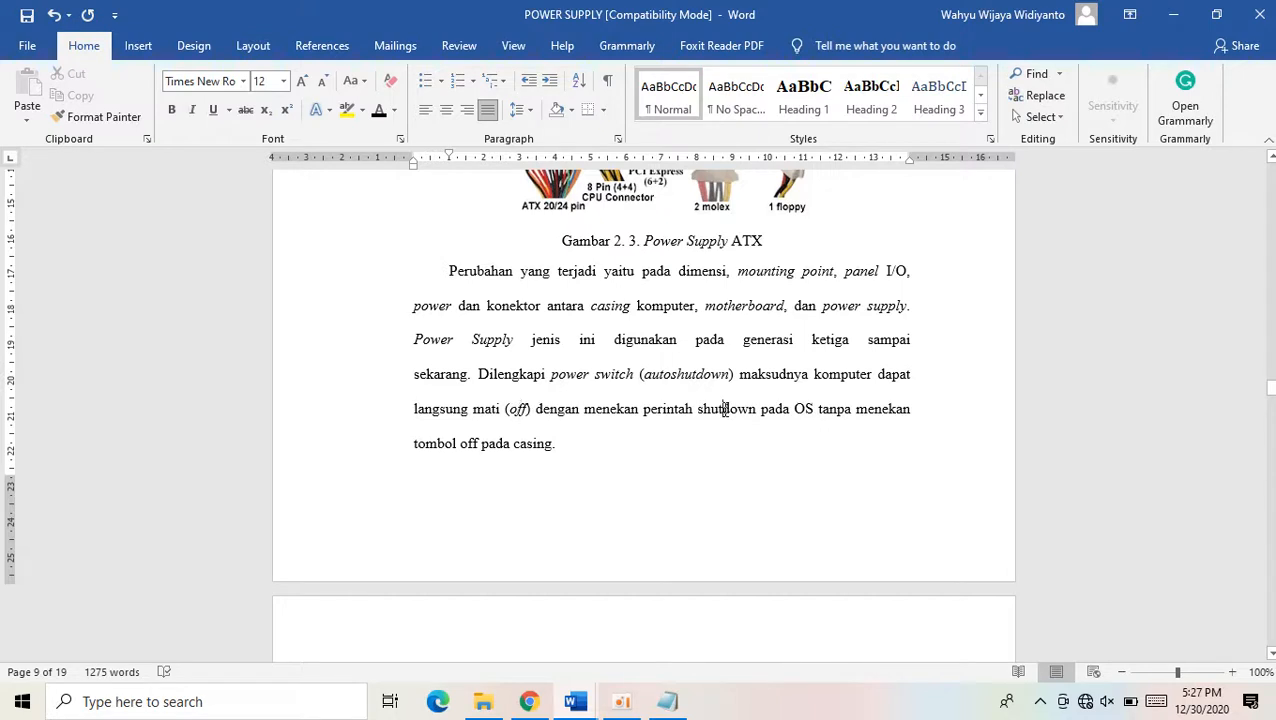
pyautogui.hotkey('ctrl', 'i')
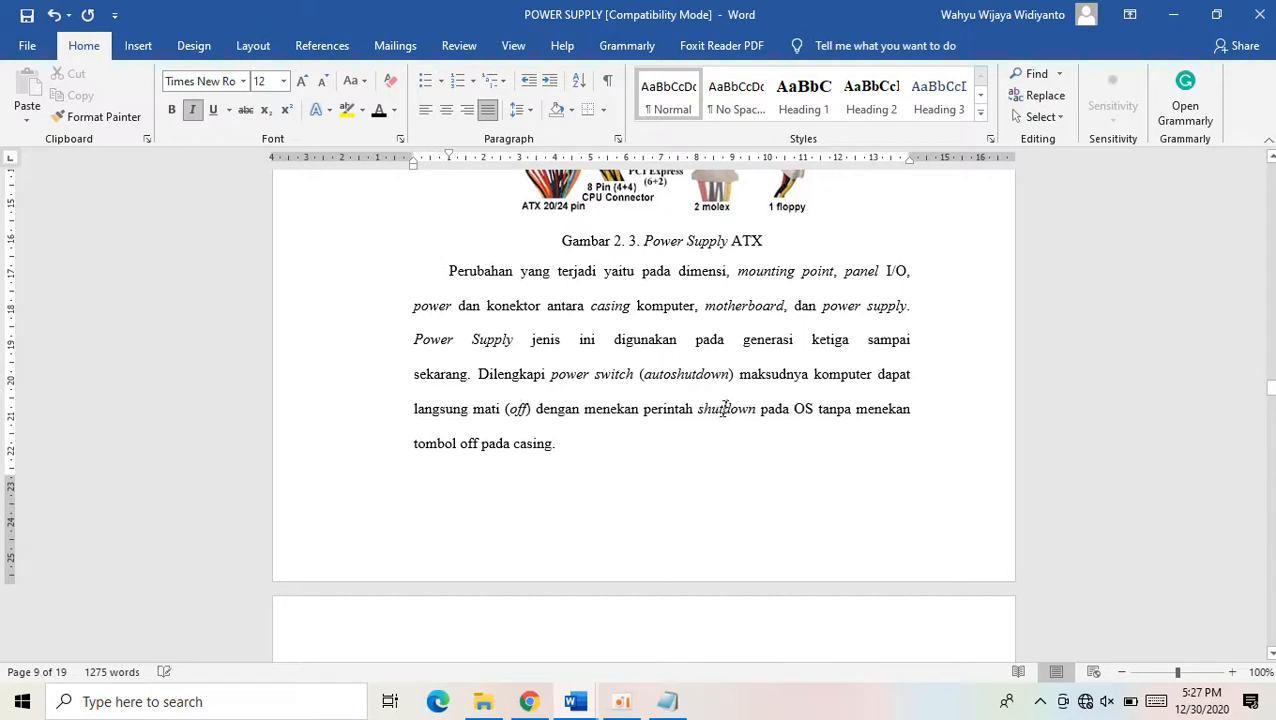
pyautogui.click(468, 445)
pyautogui.hotkey('ctrl', 'i')
pyautogui.click(538, 443)
pyautogui.hotkey('ctrl', 'i')
pyautogui.scroll(-10, 538, 443)
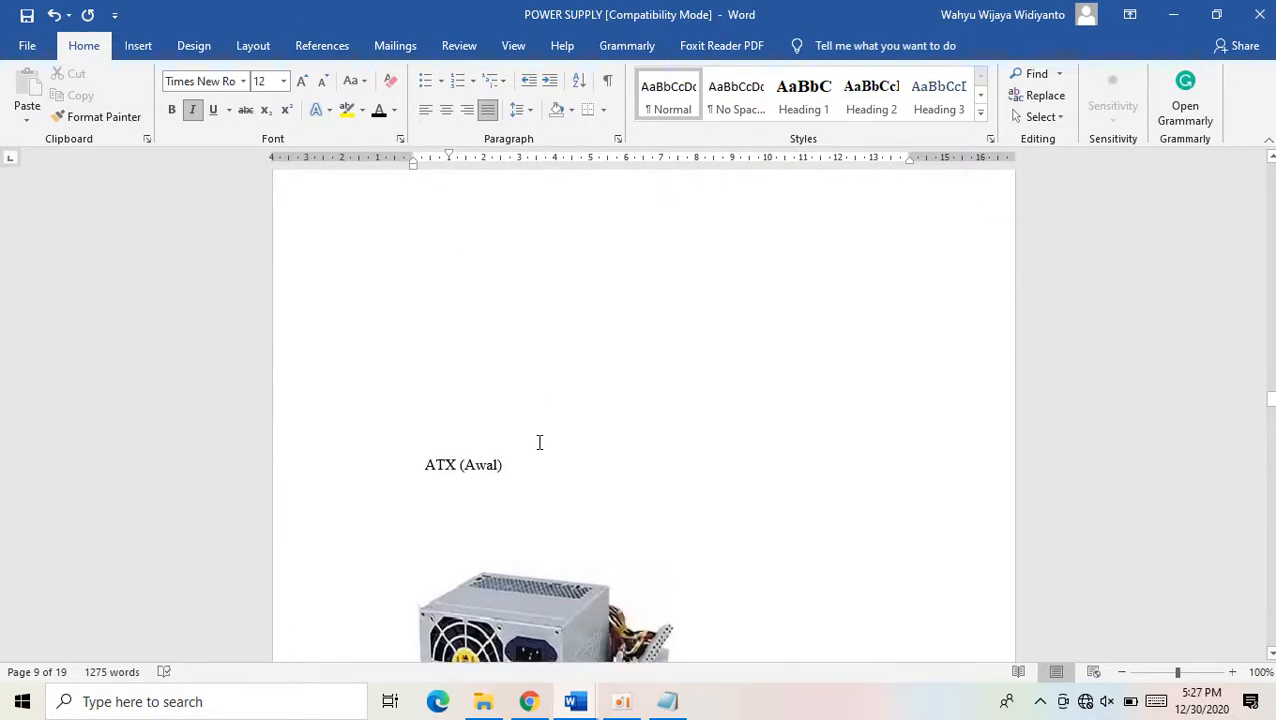
pyautogui.scroll(-15, 538, 443)
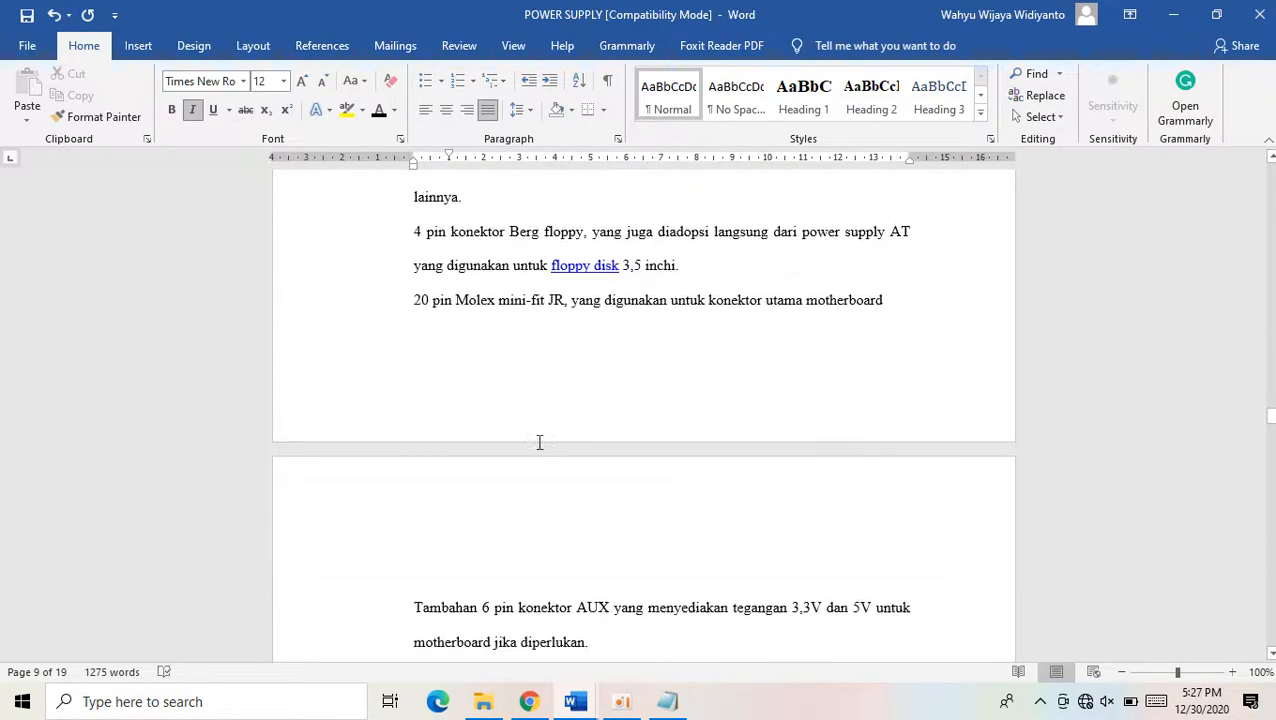
pyautogui.scroll(-10, 538, 443)
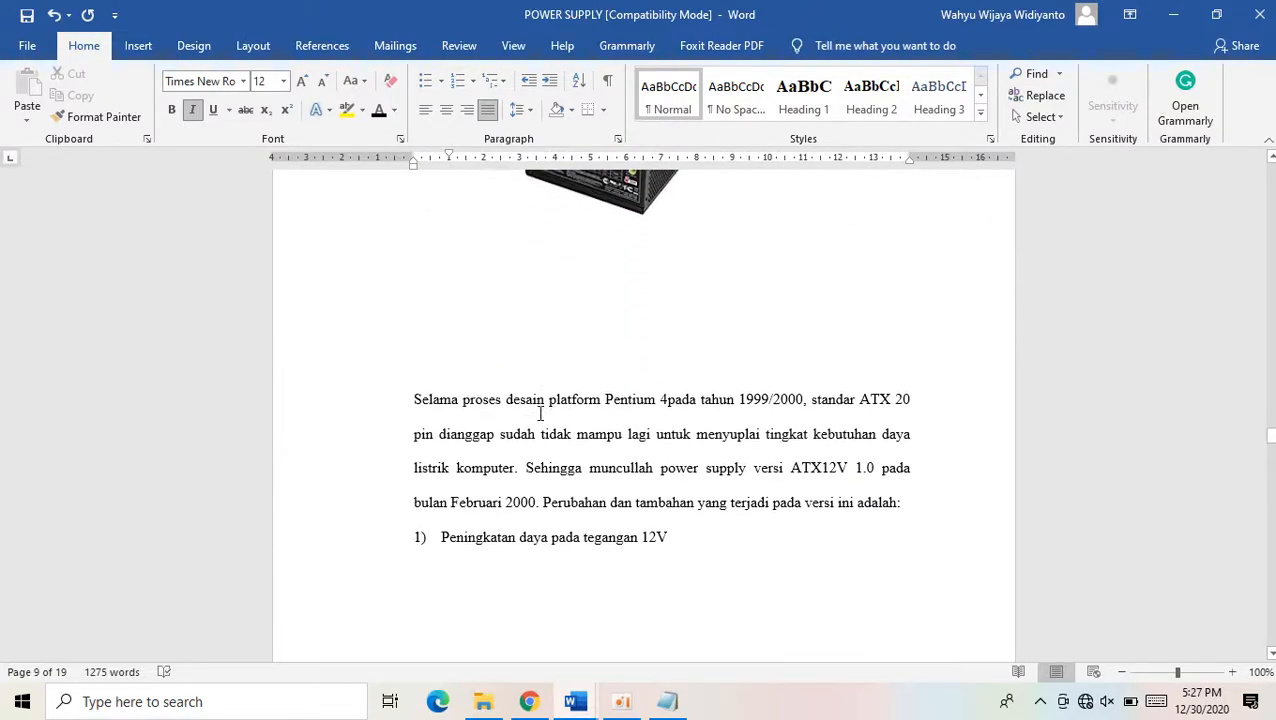
# Number the pages at the bottom with the Accent Bar 1 format, check the footers and leave footer editing
pyautogui.scroll(20, 539, 413)
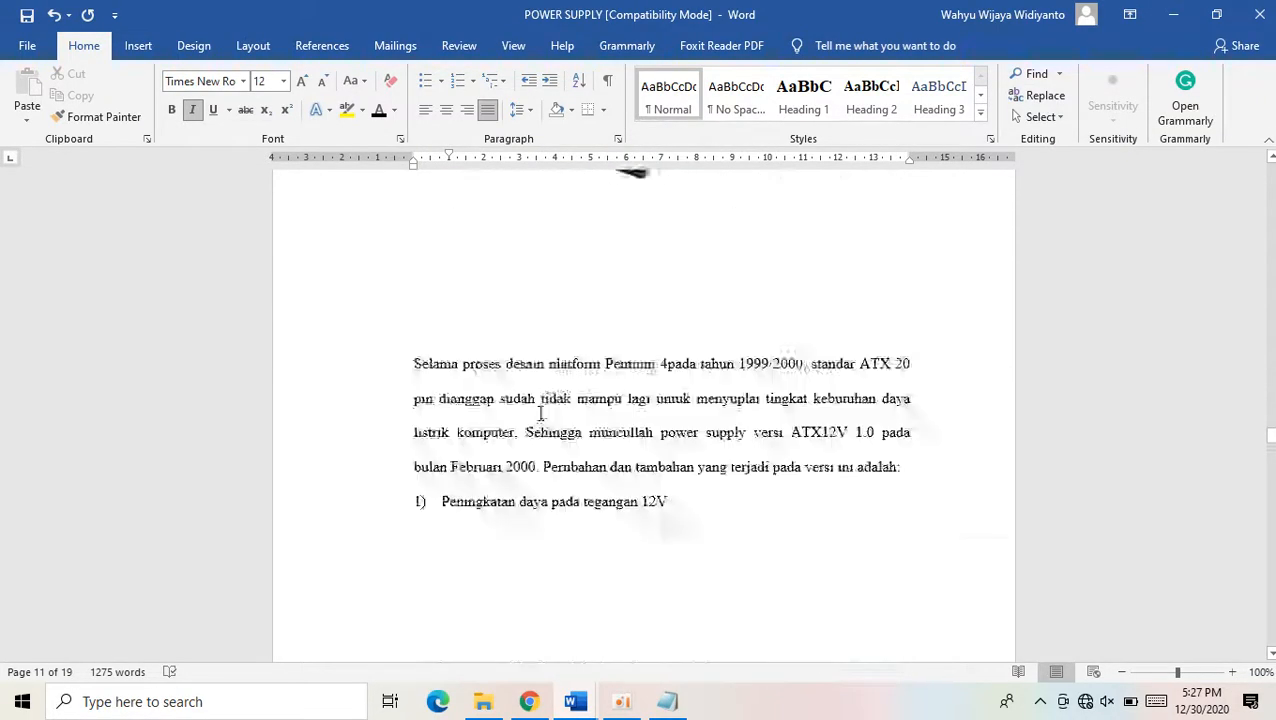
pyautogui.scroll(20, 539, 413)
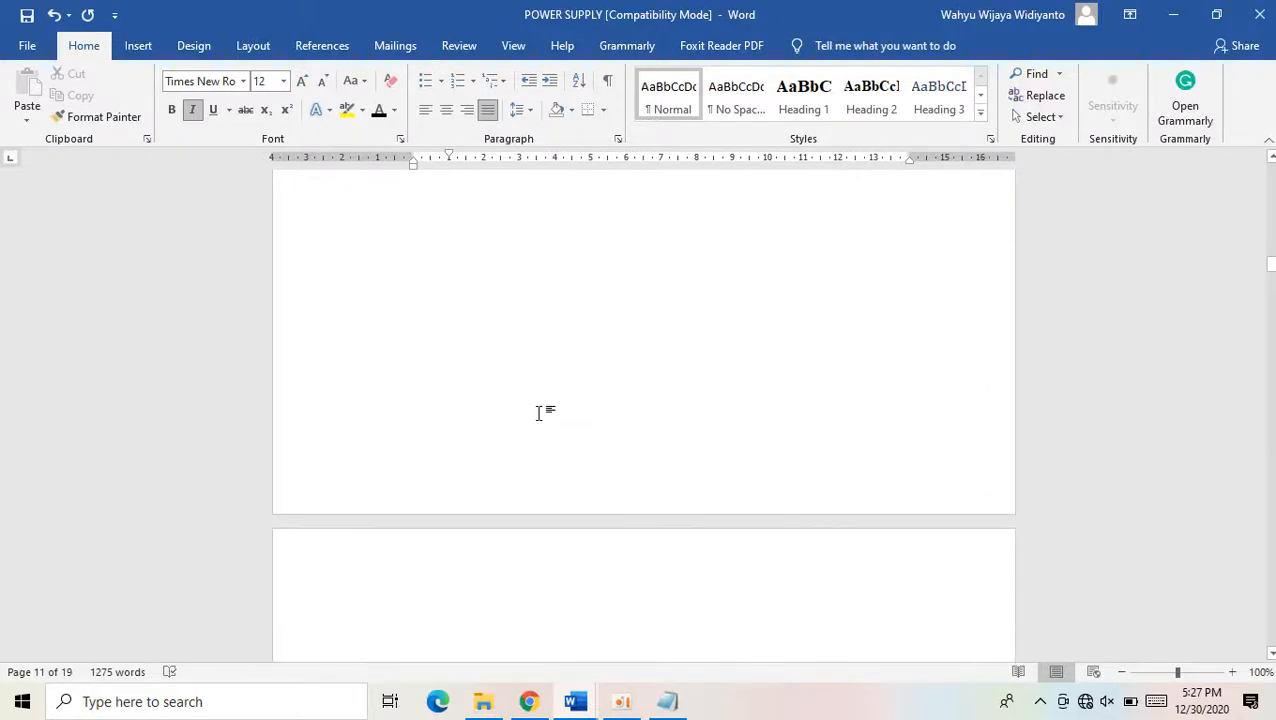
pyautogui.scroll(20, 538, 413)
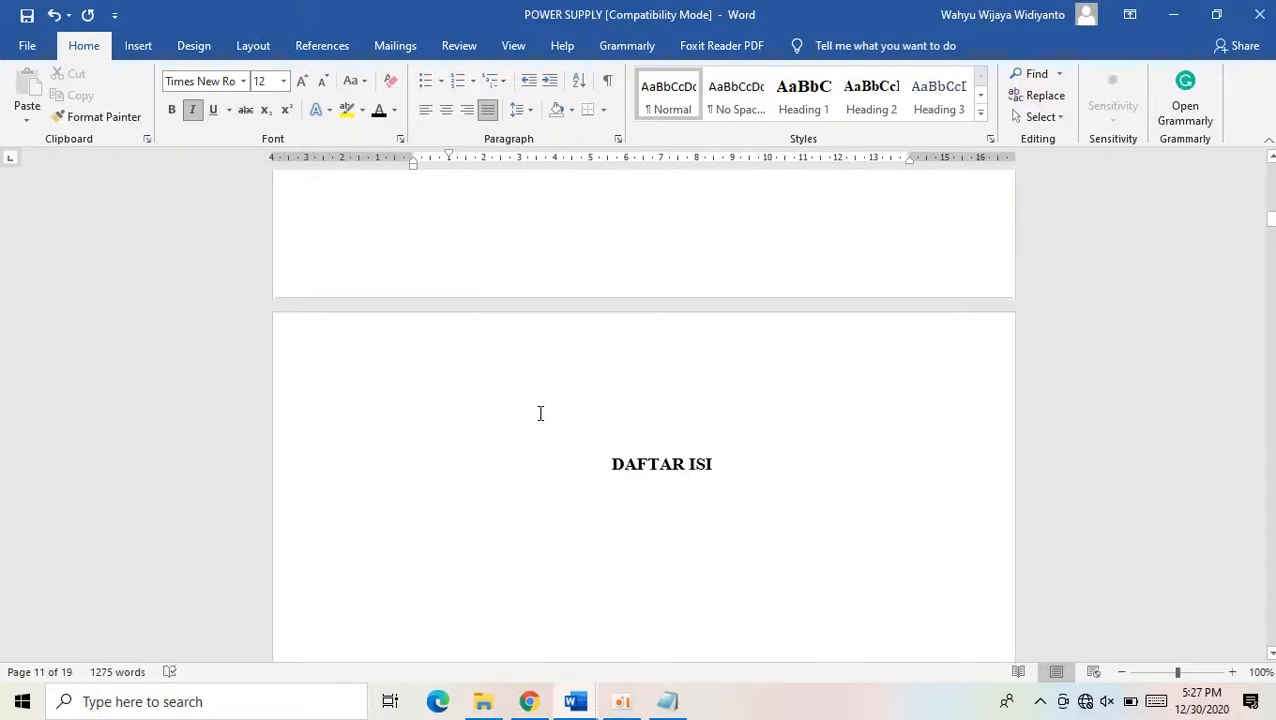
pyautogui.scroll(15, 539, 413)
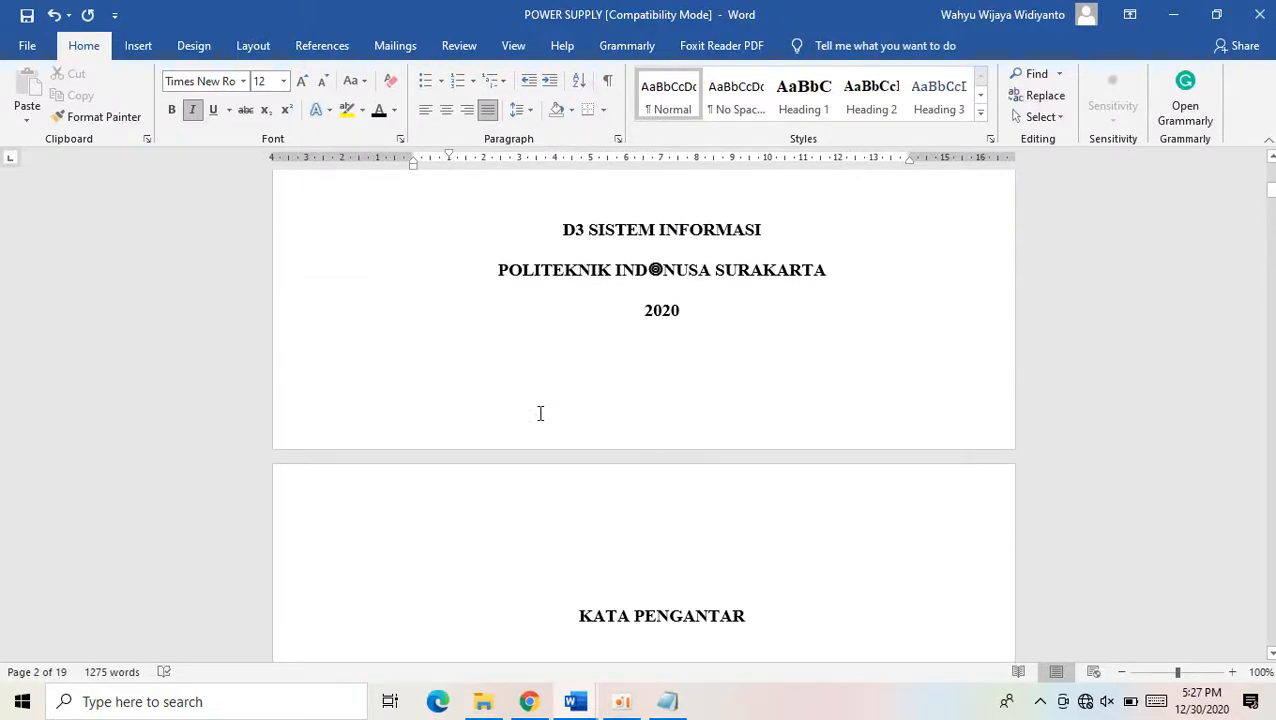
pyautogui.scroll(-5, 539, 413)
pyautogui.scroll(-6, 540, 413)
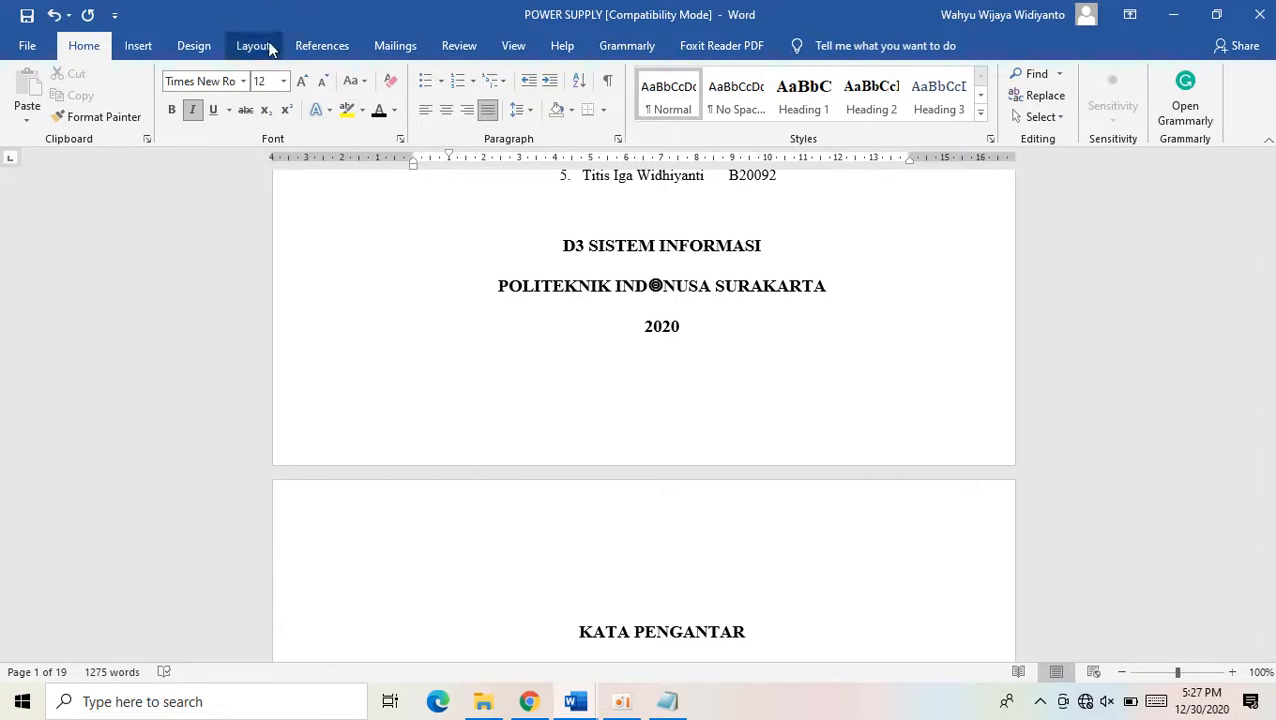
pyautogui.click(145, 50)
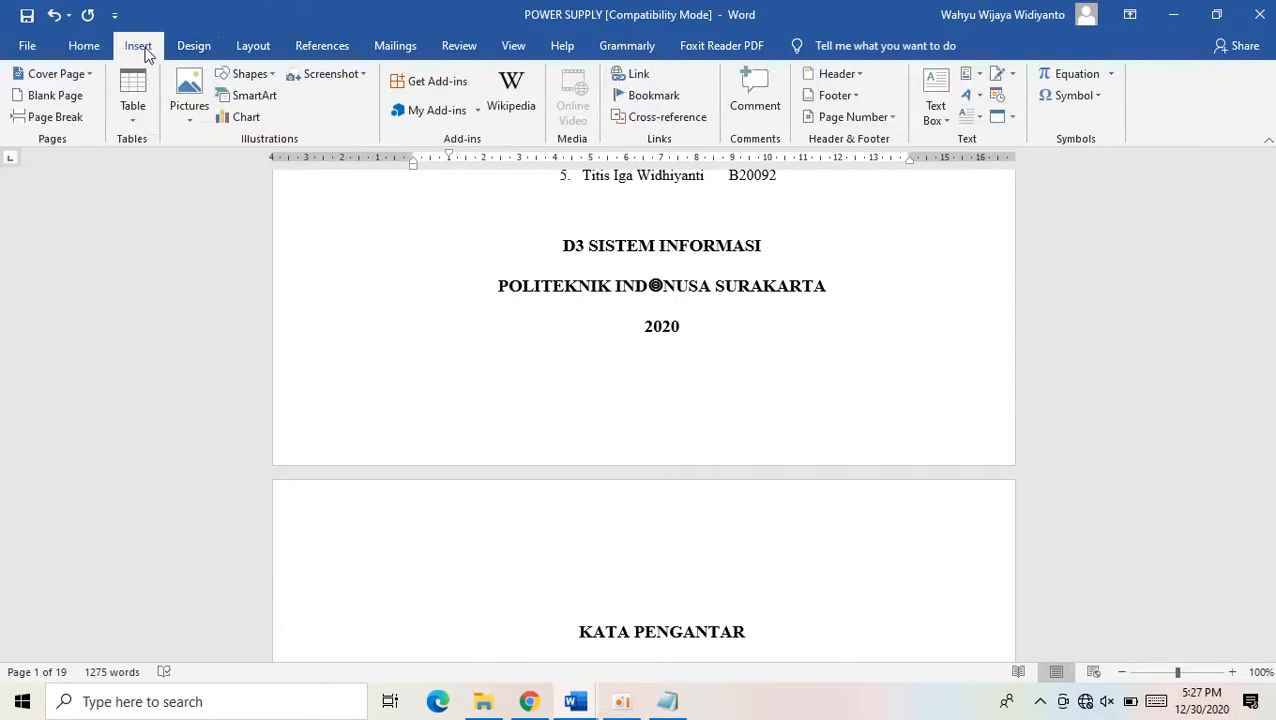
pyautogui.click(826, 119)
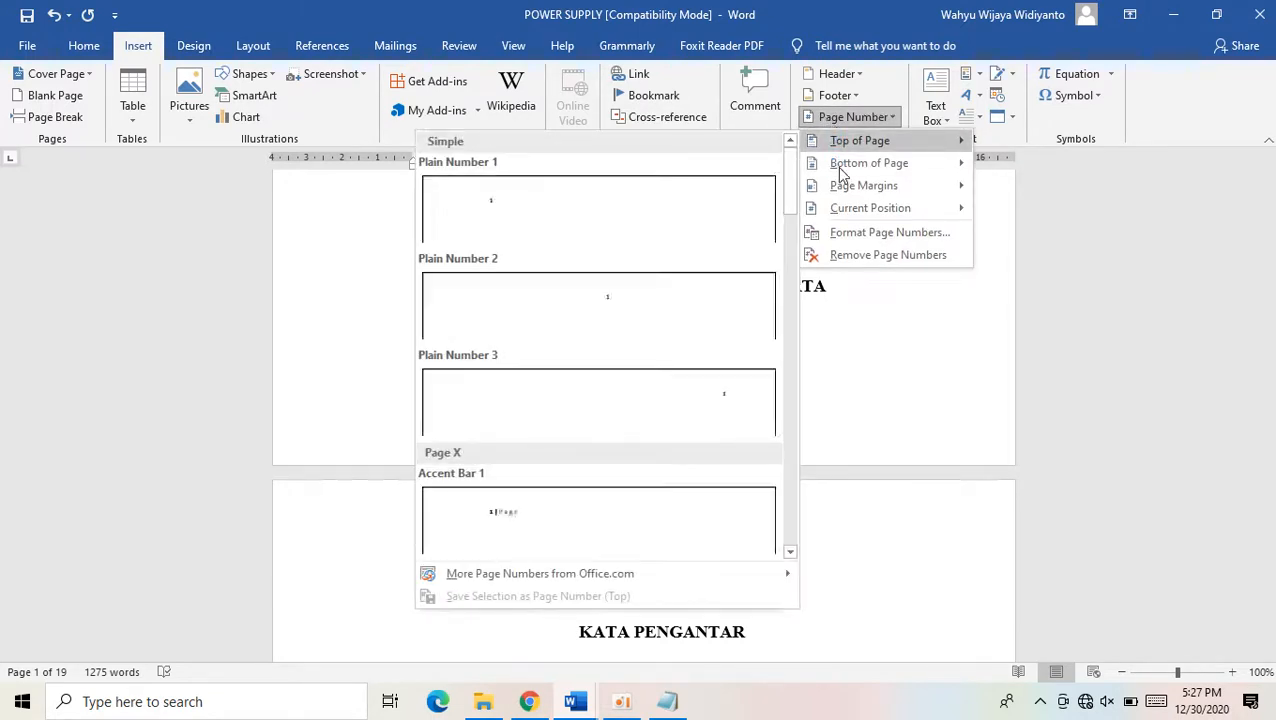
pyautogui.moveTo(841, 172)
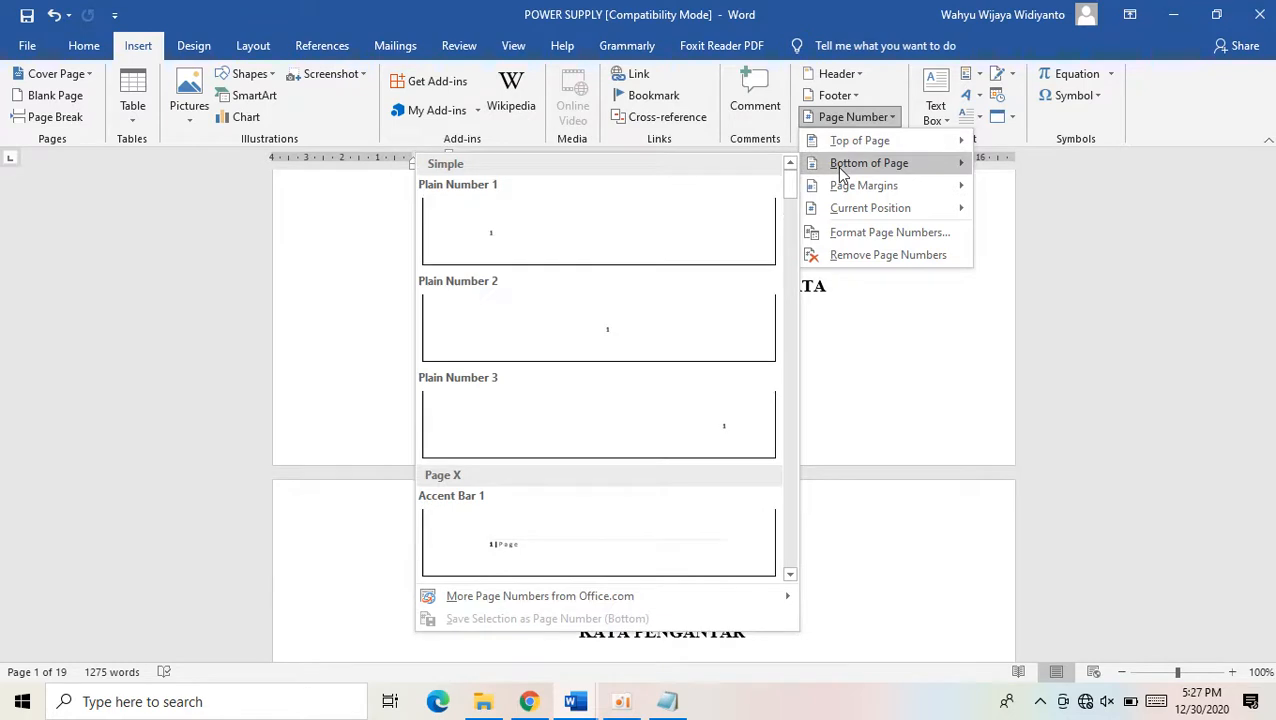
pyautogui.click(557, 543)
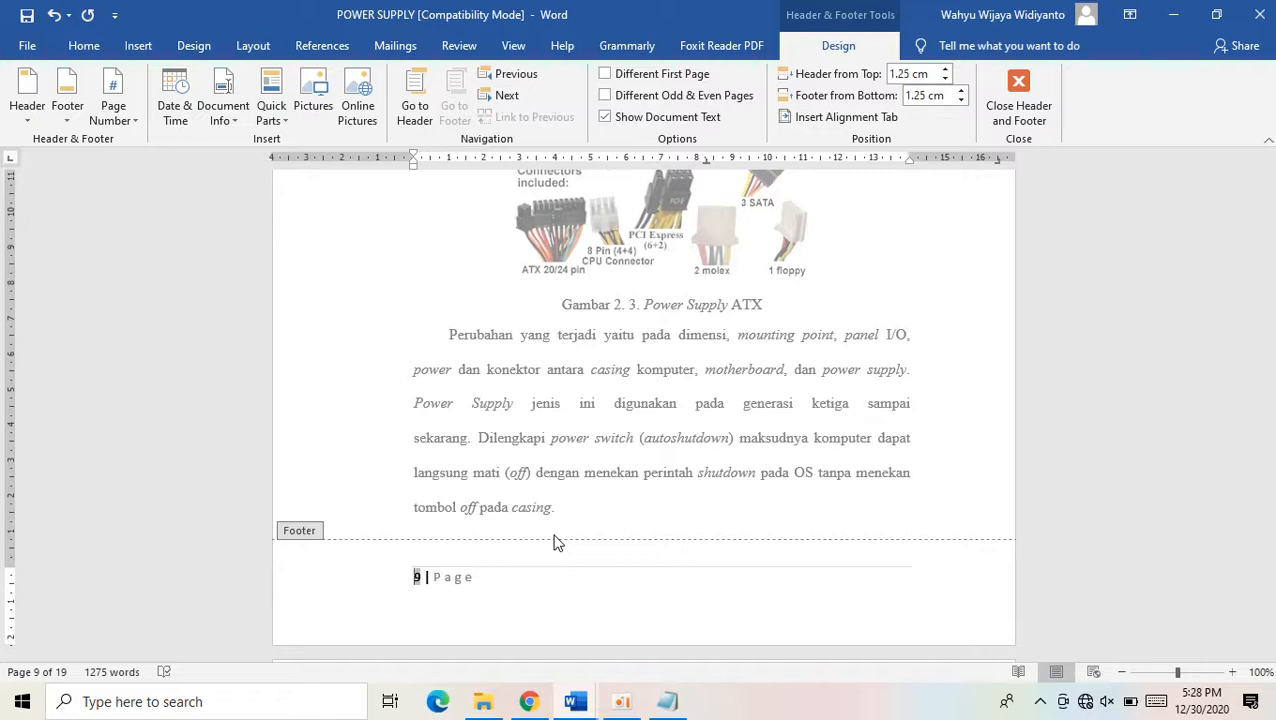
pyautogui.scroll(3, 575, 476)
pyautogui.scroll(-15, 587, 466)
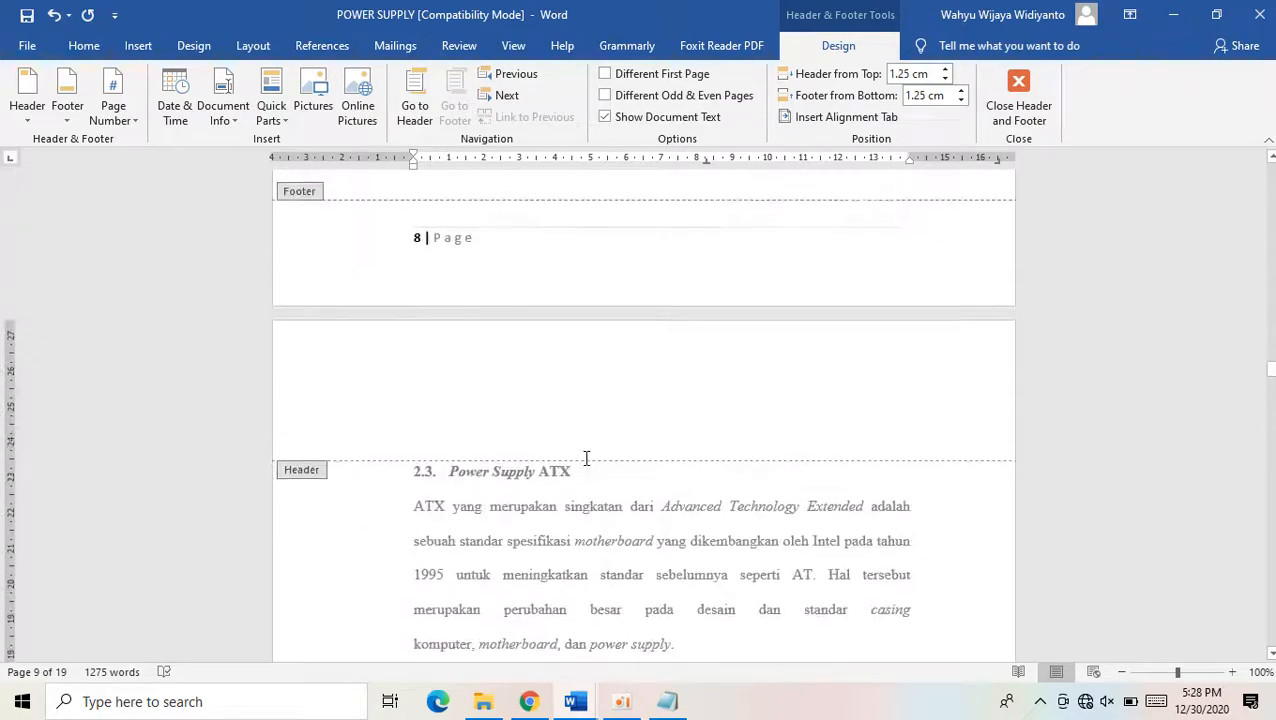
pyautogui.scroll(4, 587, 466)
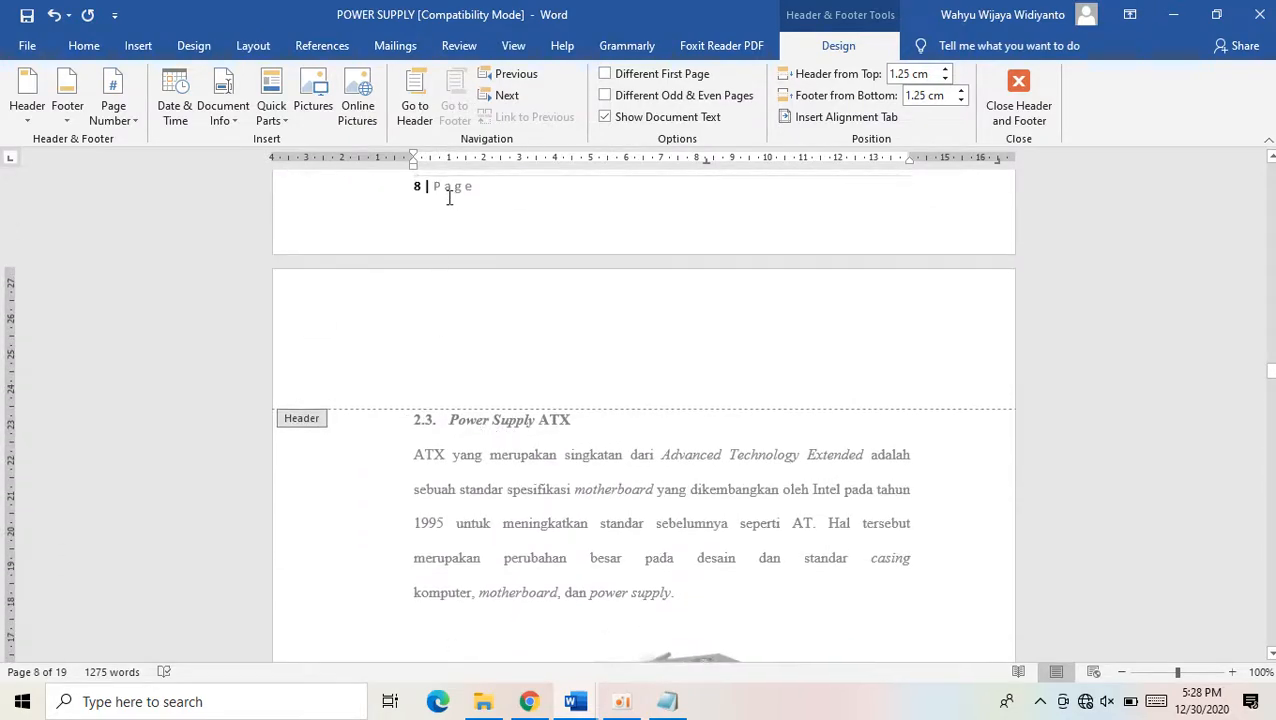
pyautogui.scroll(20, 449, 198)
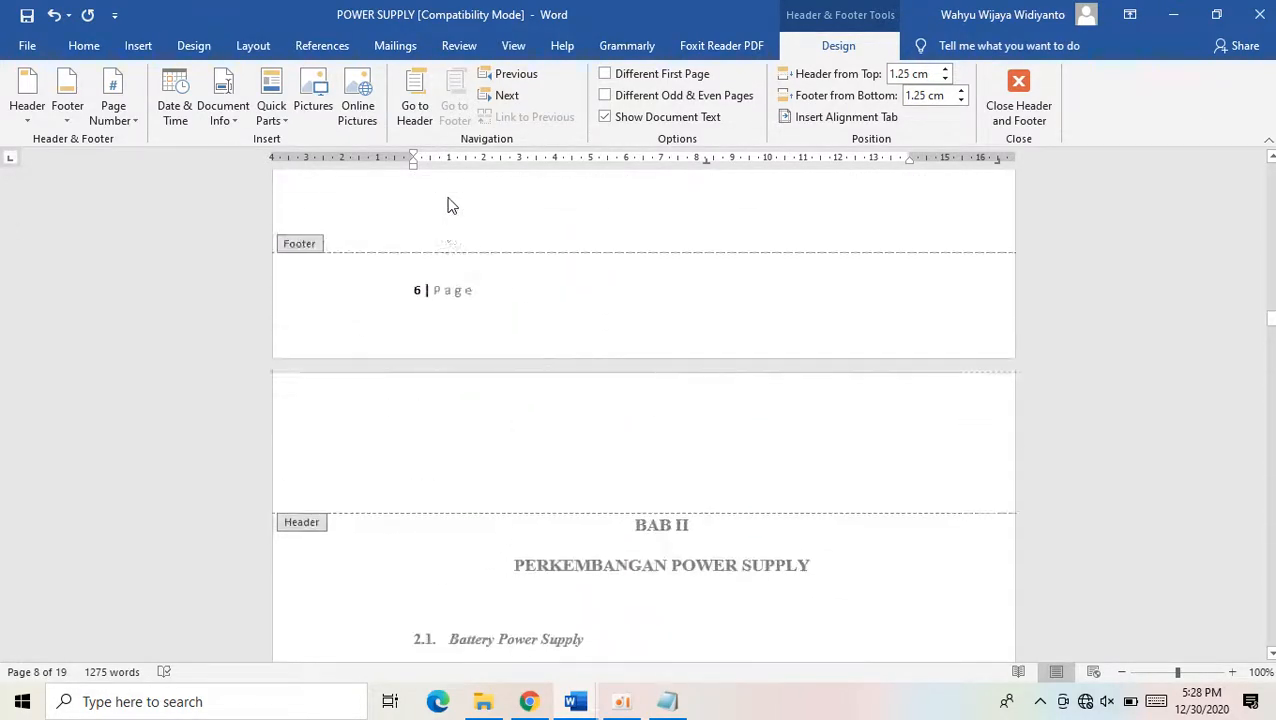
pyautogui.scroll(20, 449, 205)
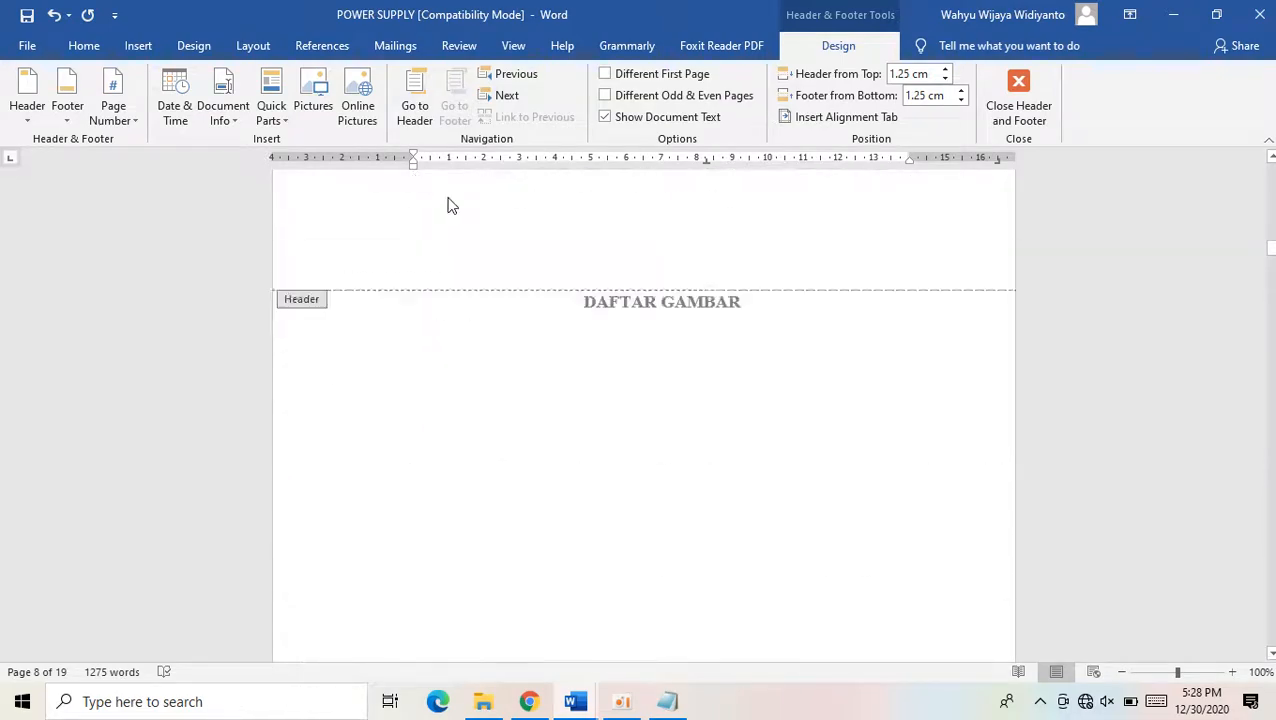
pyautogui.scroll(3, 449, 205)
pyautogui.click(1018, 100)
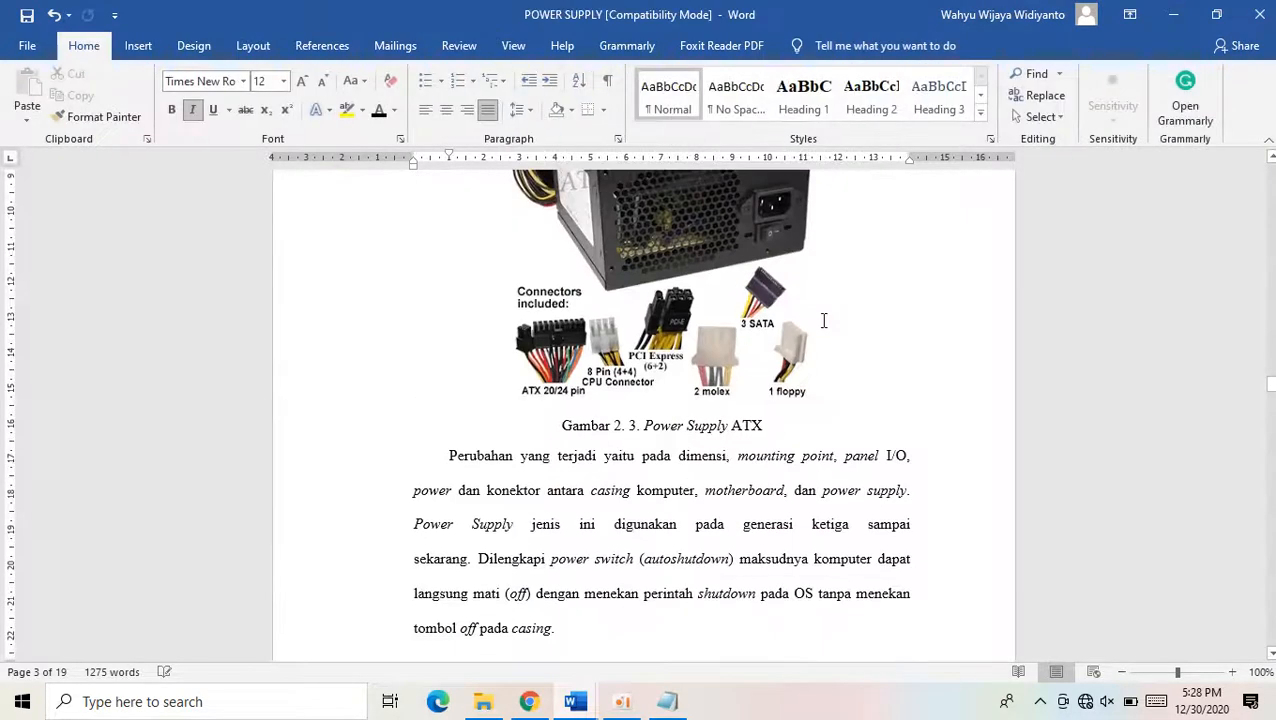
# Insert an automatic table of contents titled "Contents" below the DAFTAR ISI heading
pyautogui.scroll(20, 824, 320)
pyautogui.scroll(-3, 824, 320)
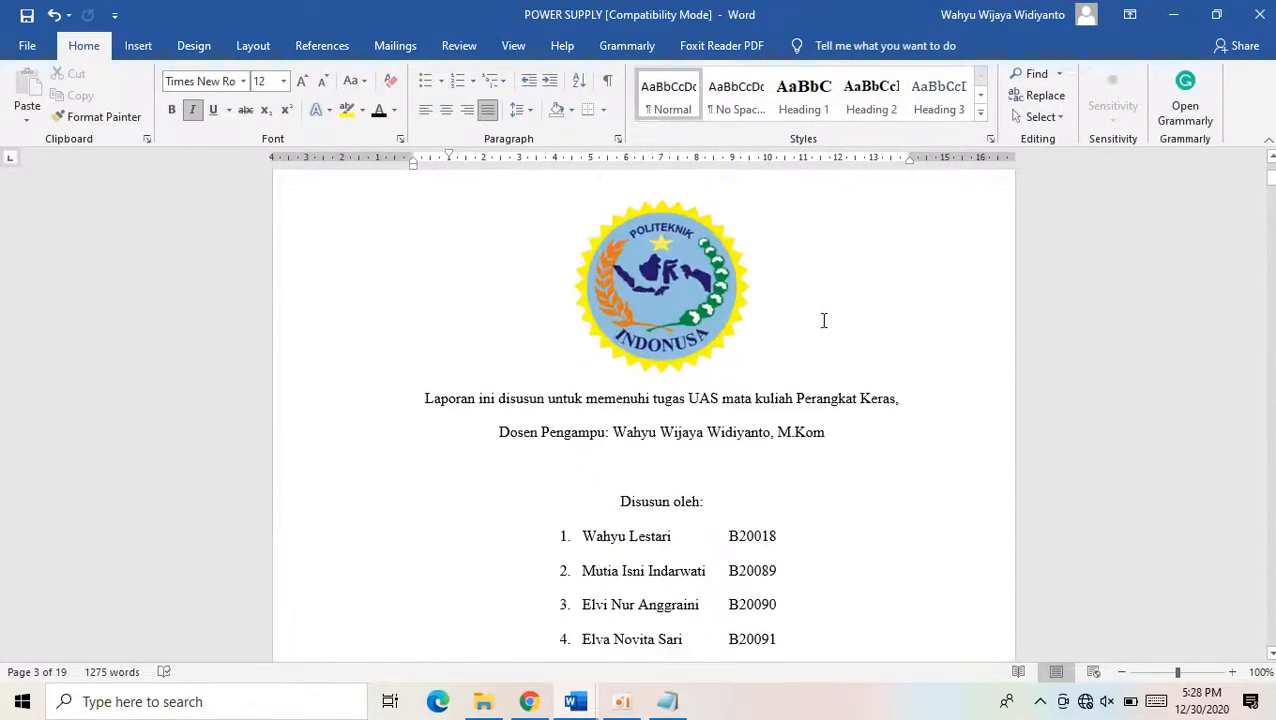
pyautogui.scroll(-20, 824, 320)
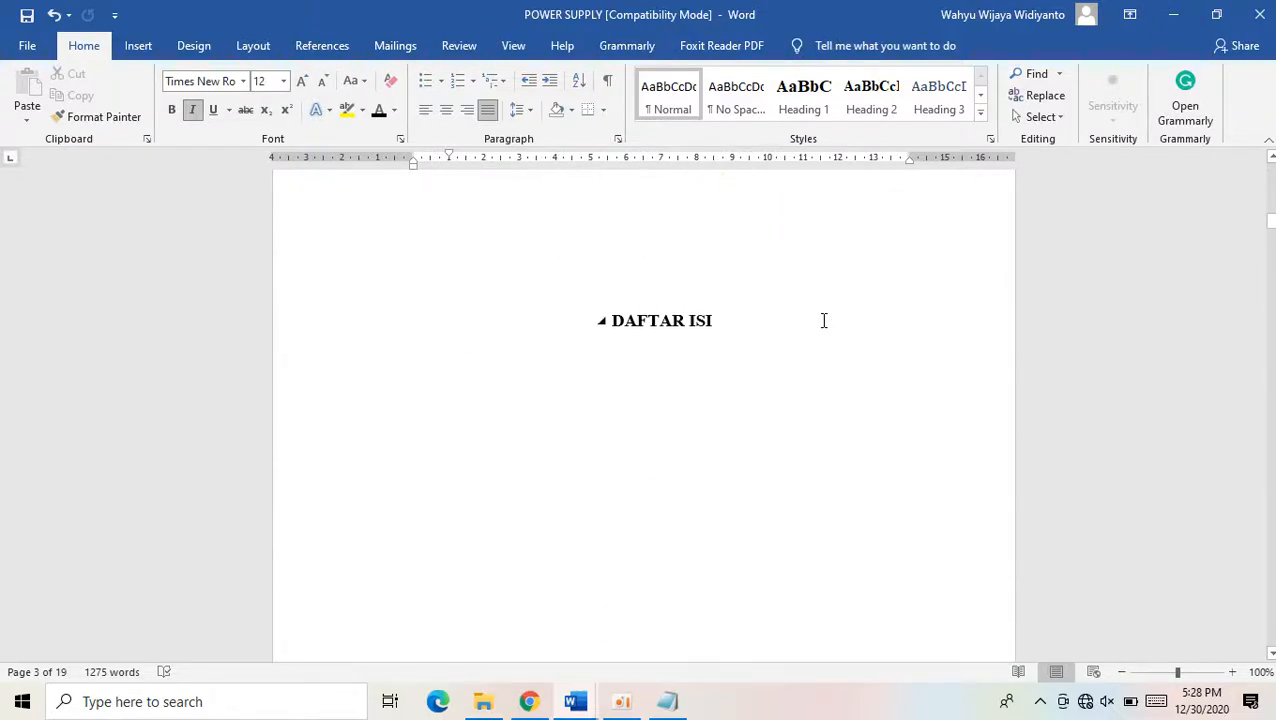
pyautogui.click(636, 364)
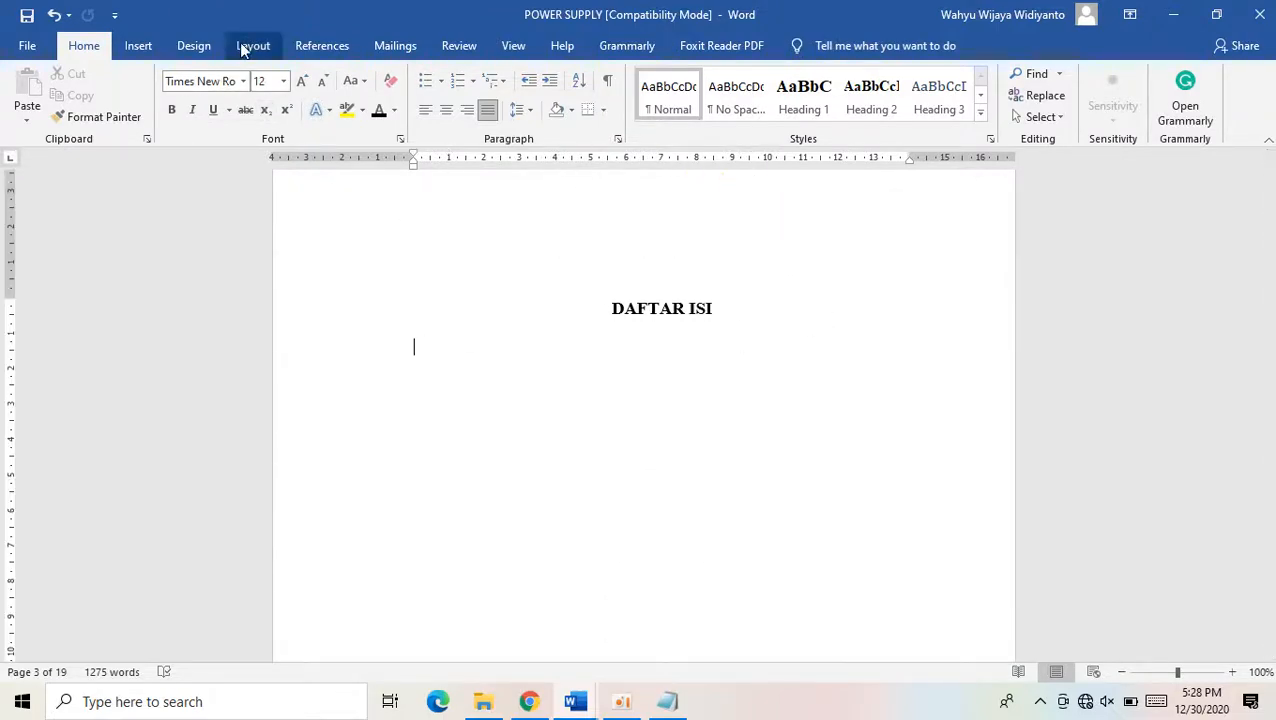
pyautogui.click(318, 46)
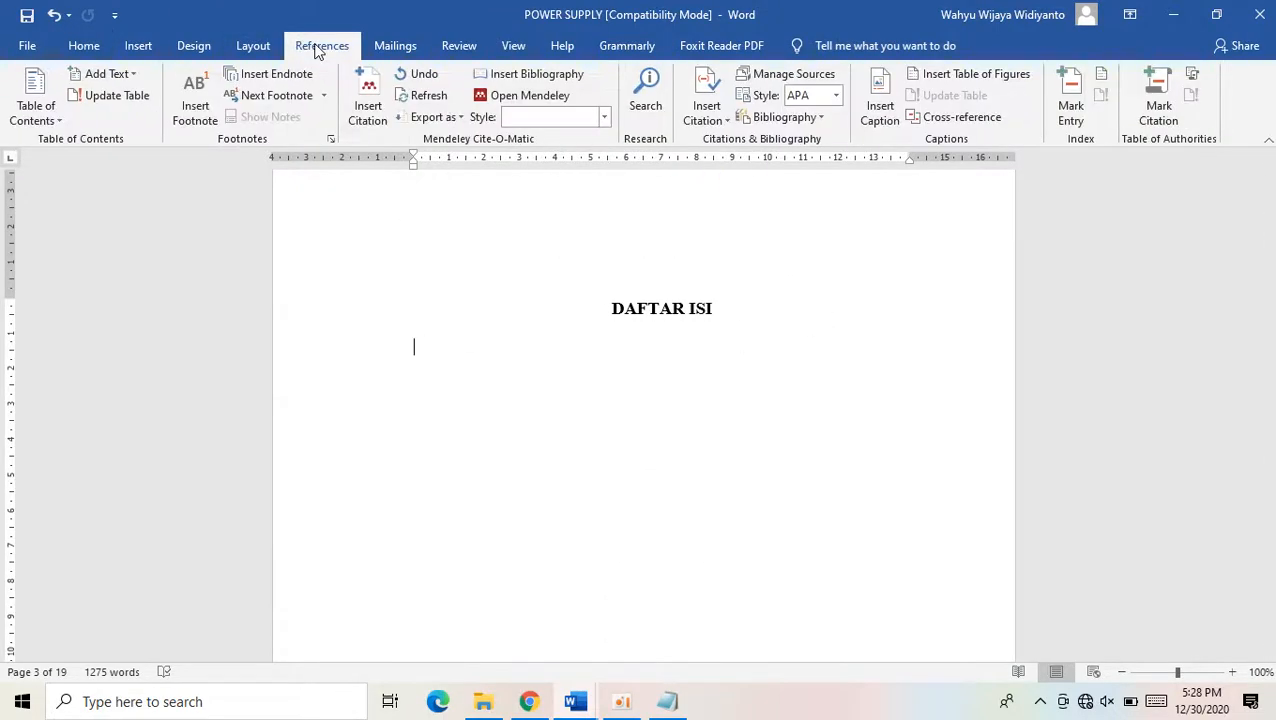
pyautogui.click(45, 107)
pyautogui.click(119, 230)
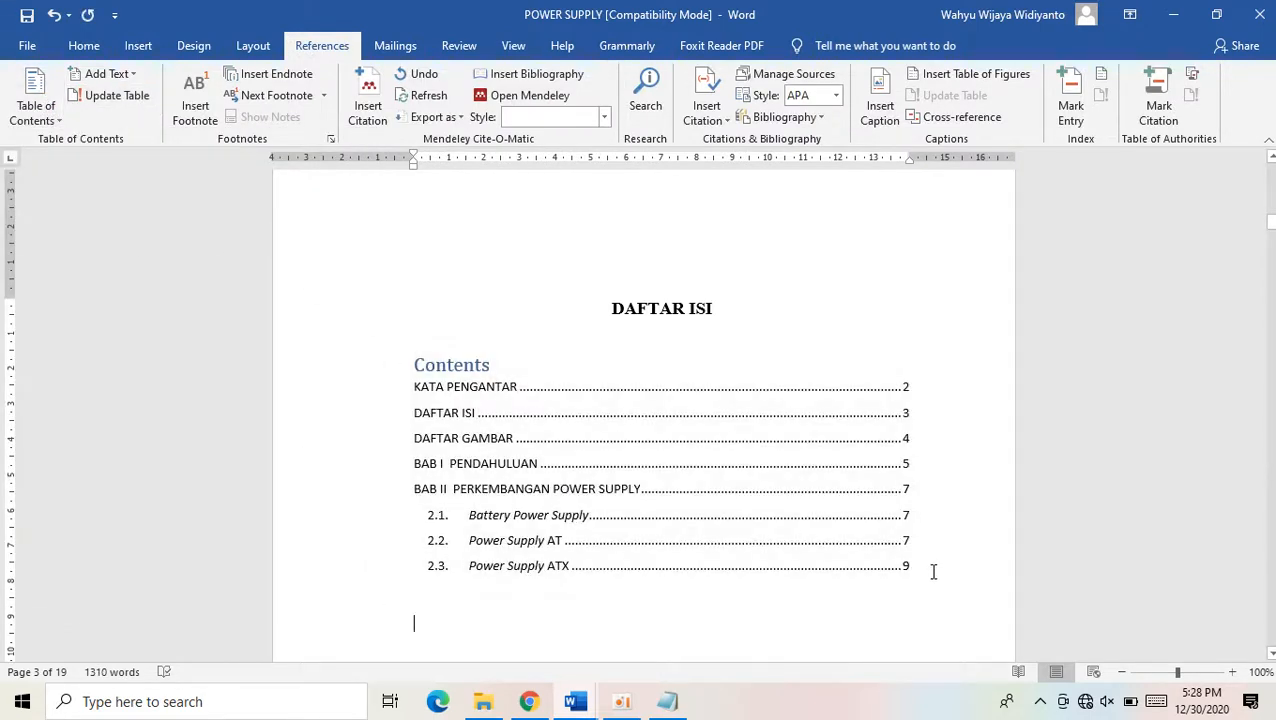
# Set all table of contents entries to Times New Roman, 12 pt
pyautogui.moveTo(542, 440); pyautogui.dragTo(411, 386)
pyautogui.click(84, 46)
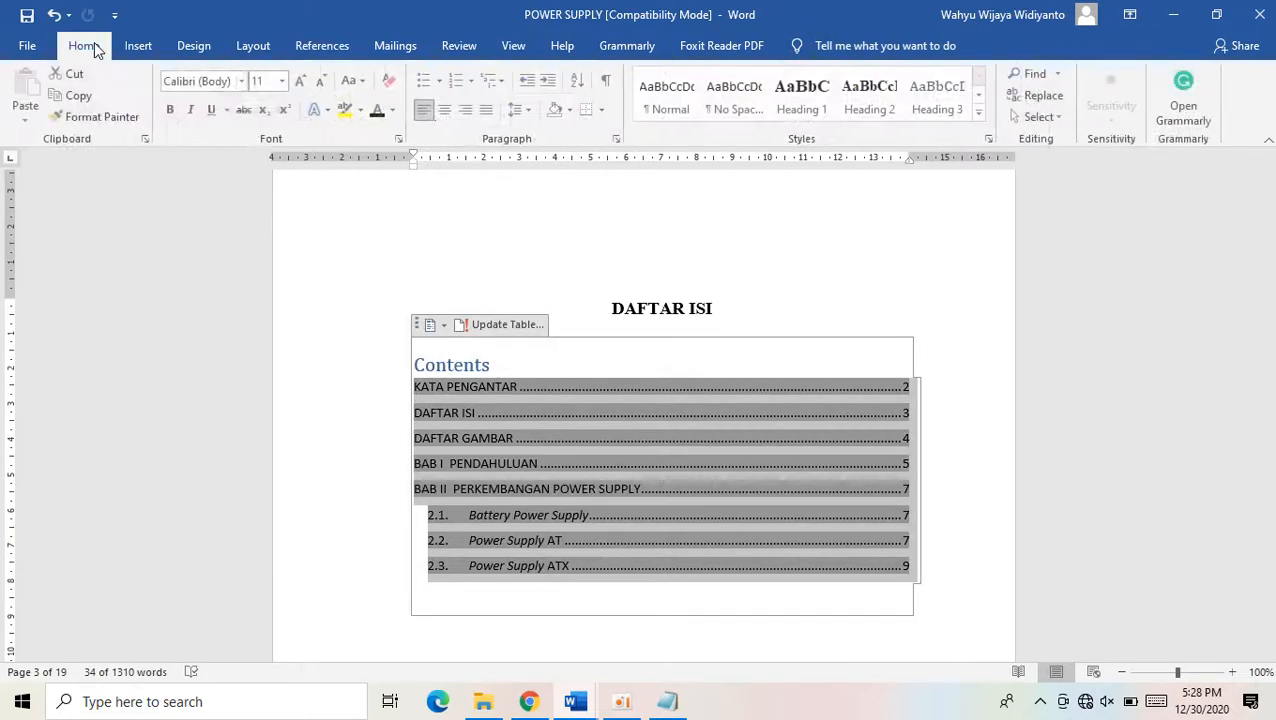
pyautogui.click(242, 81)
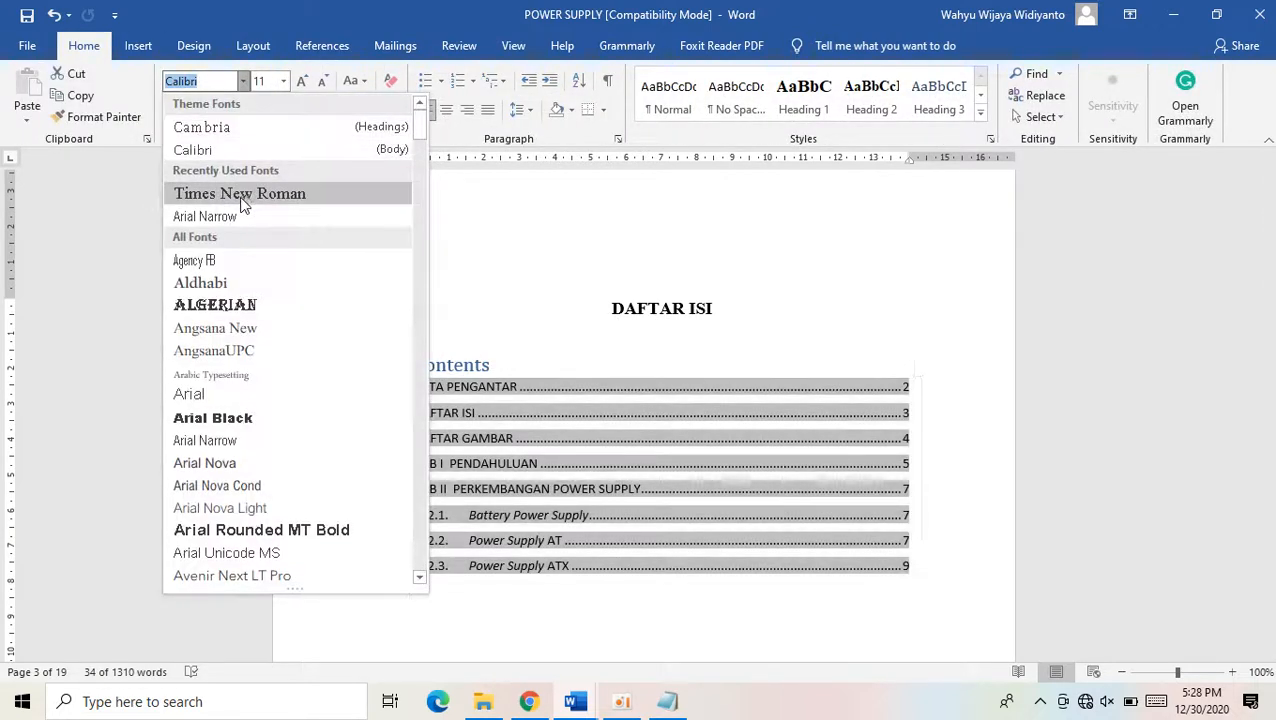
pyautogui.press('Escape')
pyautogui.write('Times New Roman')
pyautogui.press('Return')
pyautogui.click(302, 81)
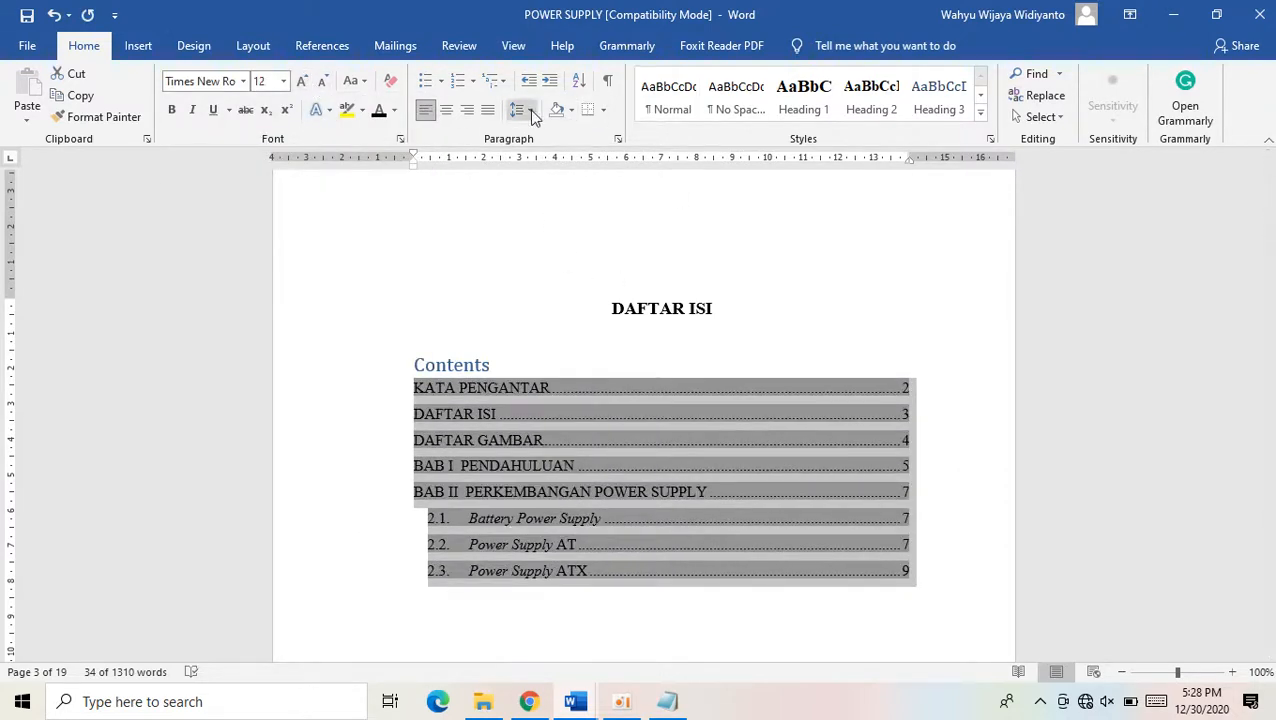
# Justify the table of contents entries and give them 0 pt spacing after and double line spacing
pyautogui.click(489, 112)
pyautogui.click(518, 110)
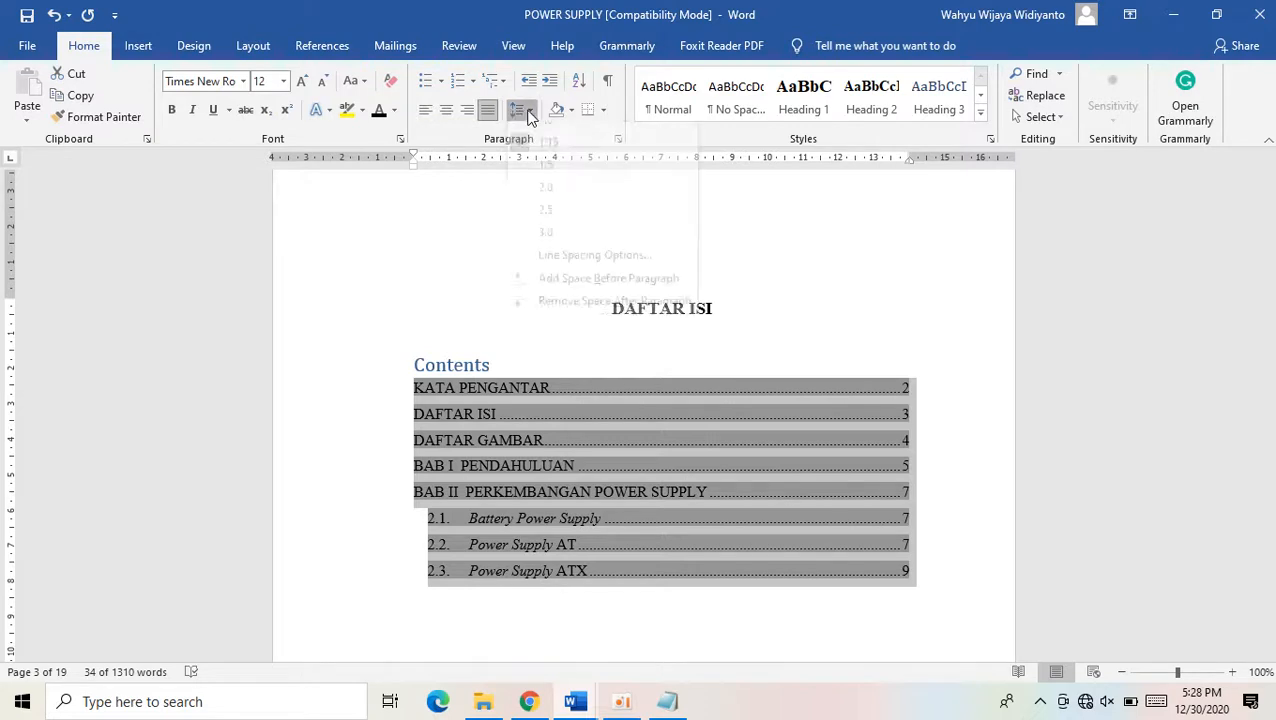
pyautogui.click(577, 270)
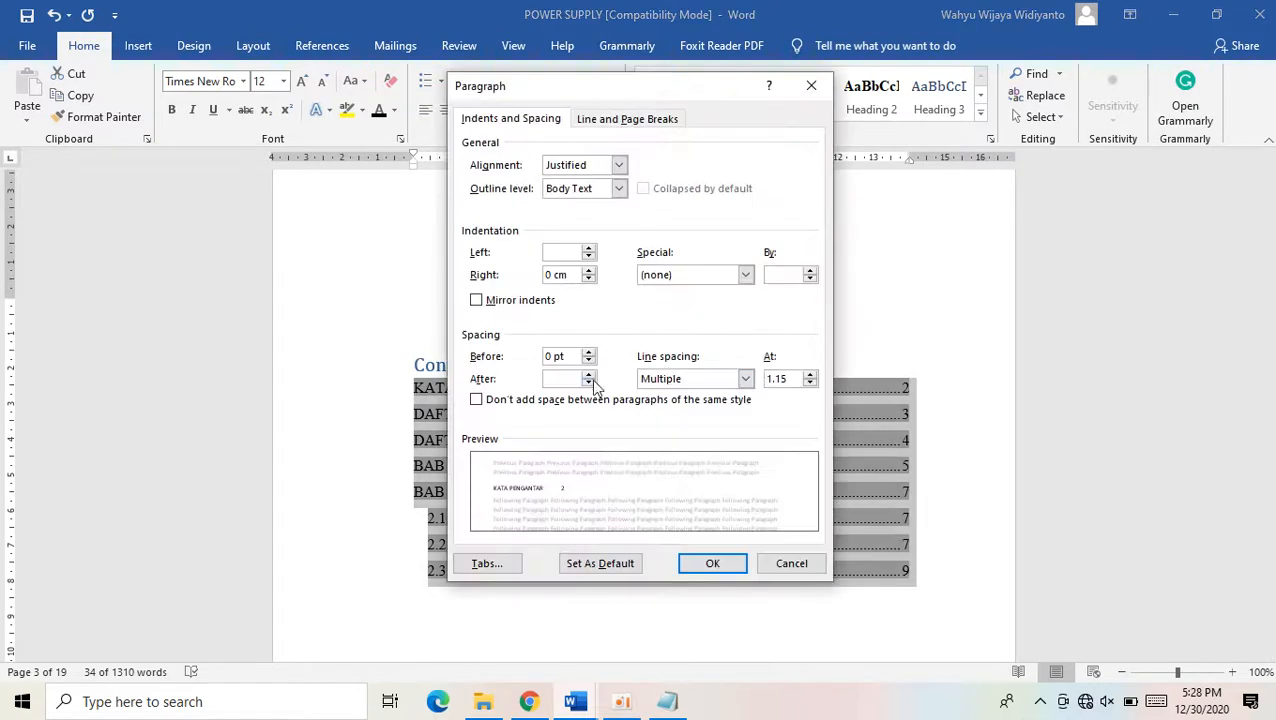
pyautogui.click(662, 378)
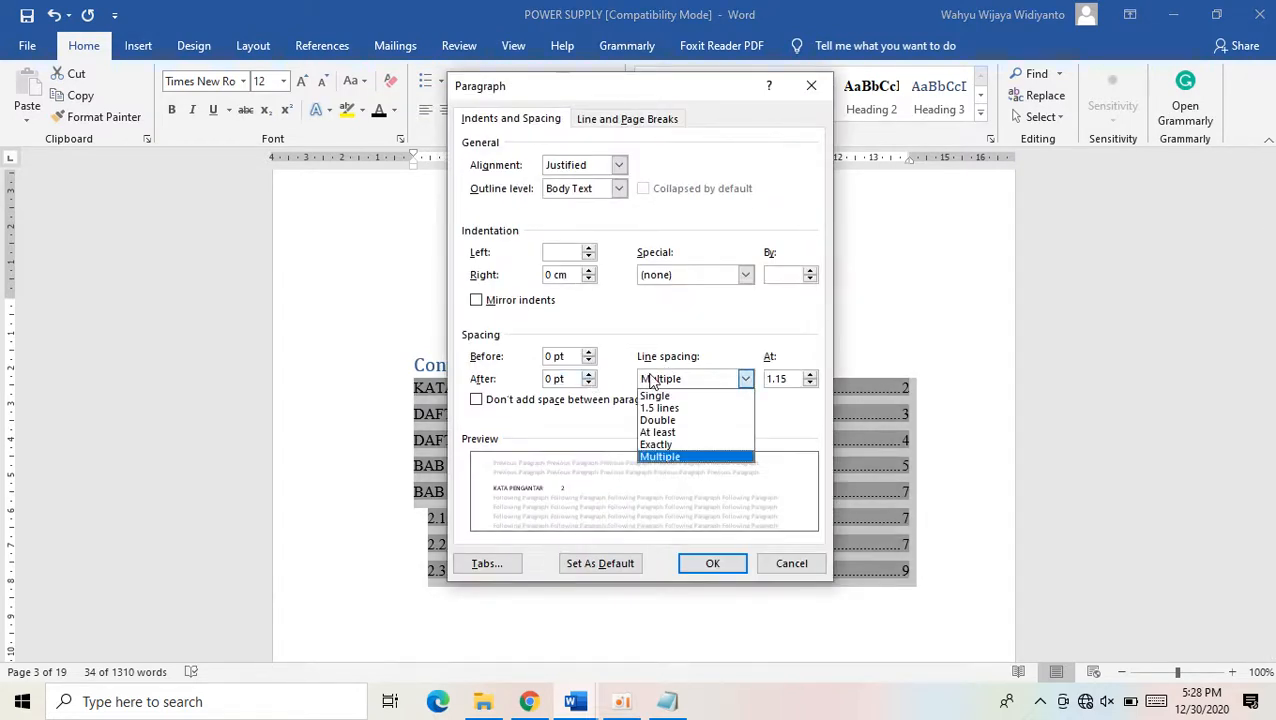
pyautogui.click(666, 421)
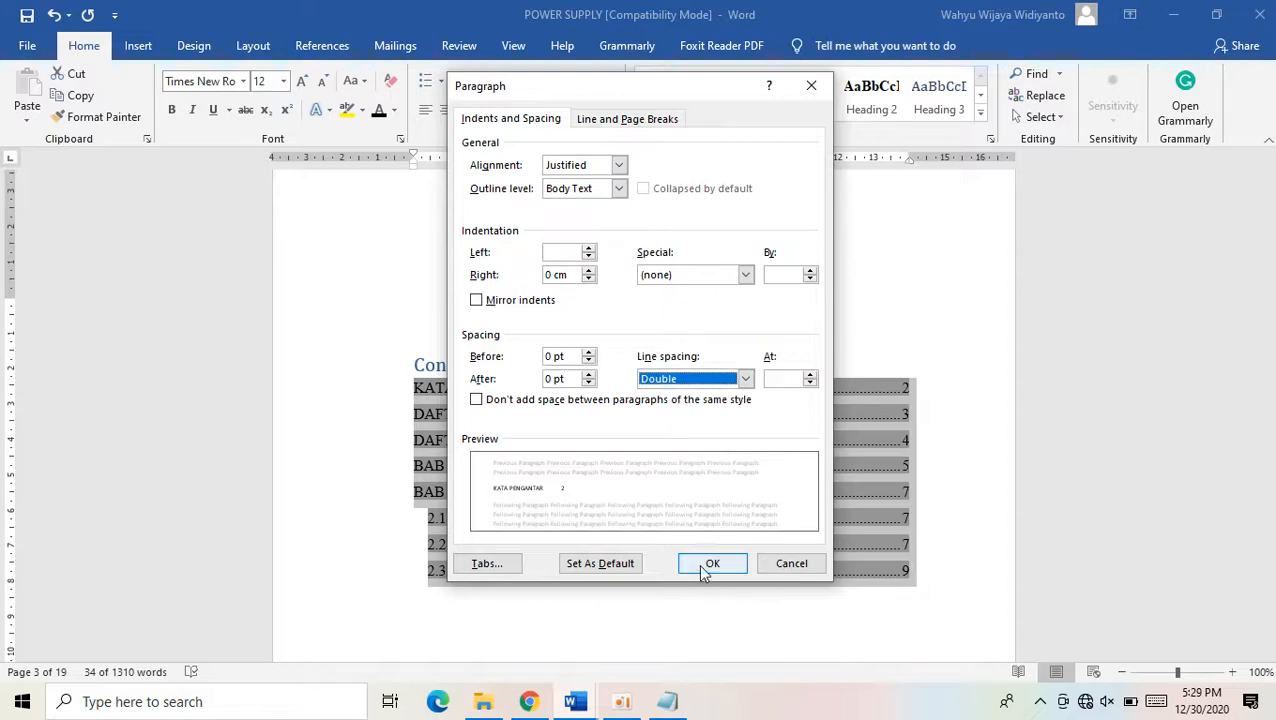
pyautogui.click(710, 564)
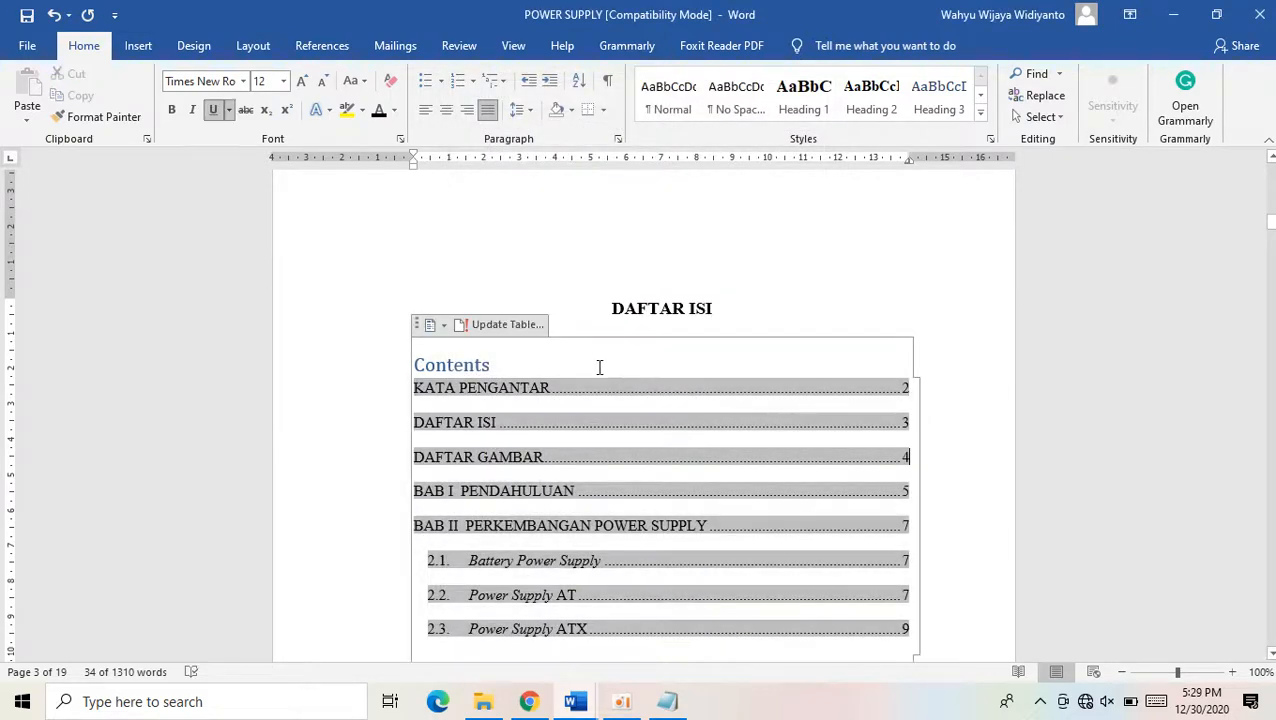
# Delete the "Contents" title above the table of contents entries
pyautogui.click(533, 359)
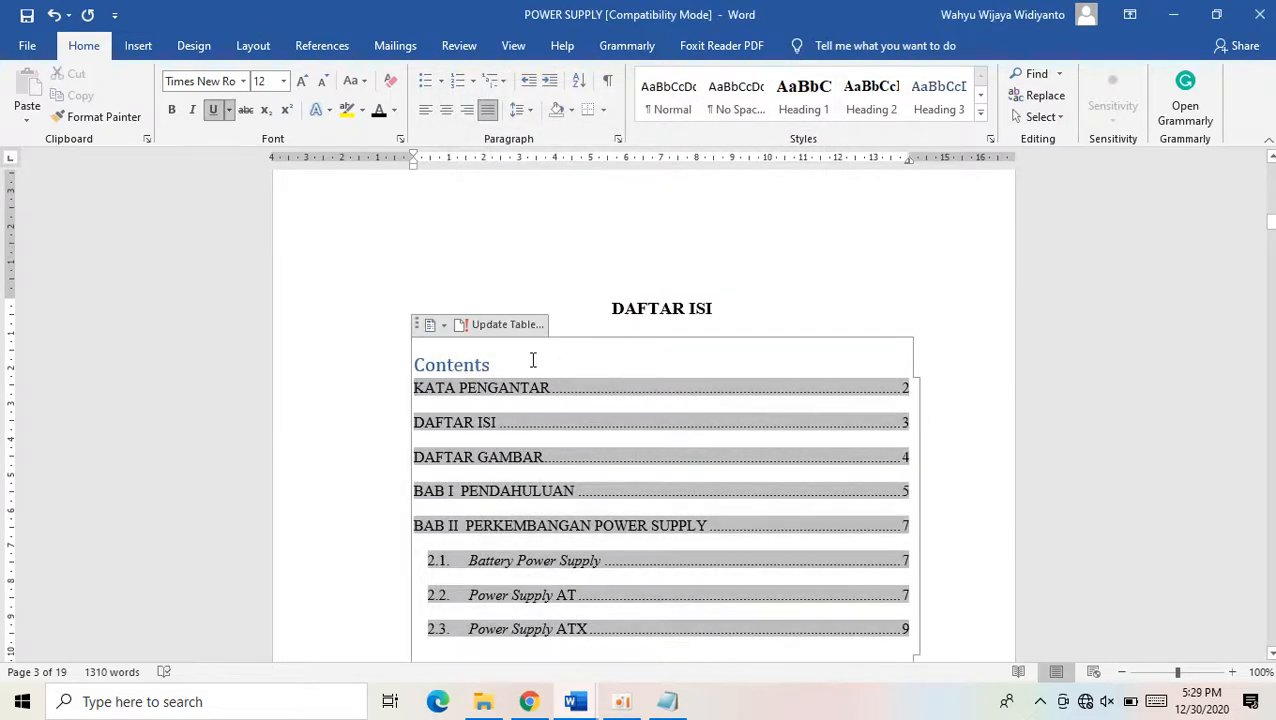
pyautogui.doubleClick(421, 365)
pyautogui.press('Delete')
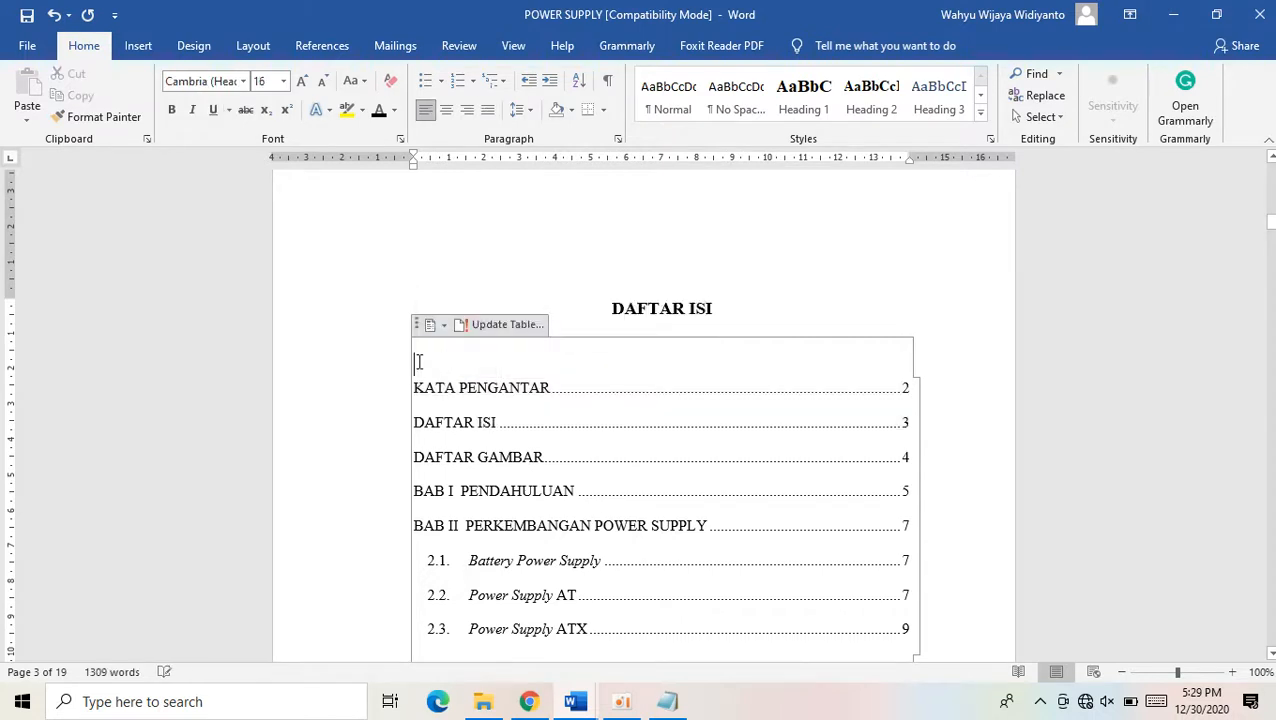
# Insert a table of figures for the "Gambar 2." caption label below the DAFTAR GAMBAR heading
pyautogui.scroll(-10, 419, 361)
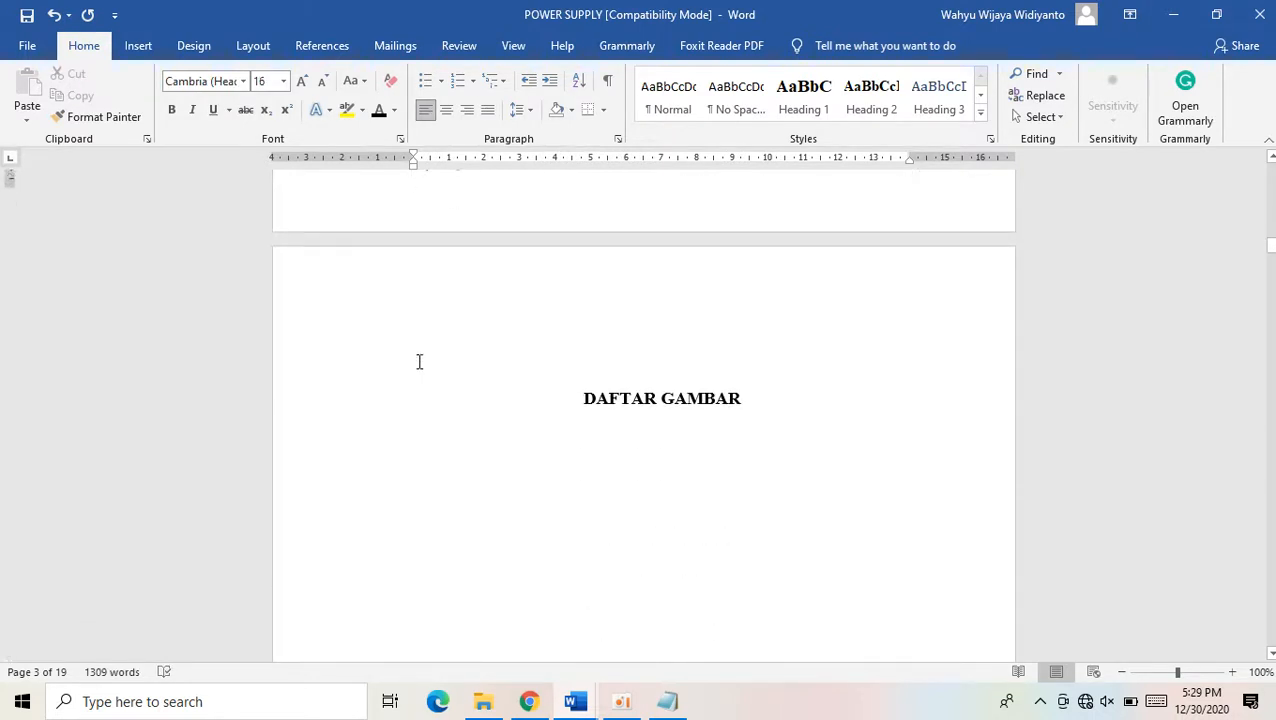
pyautogui.click(594, 293)
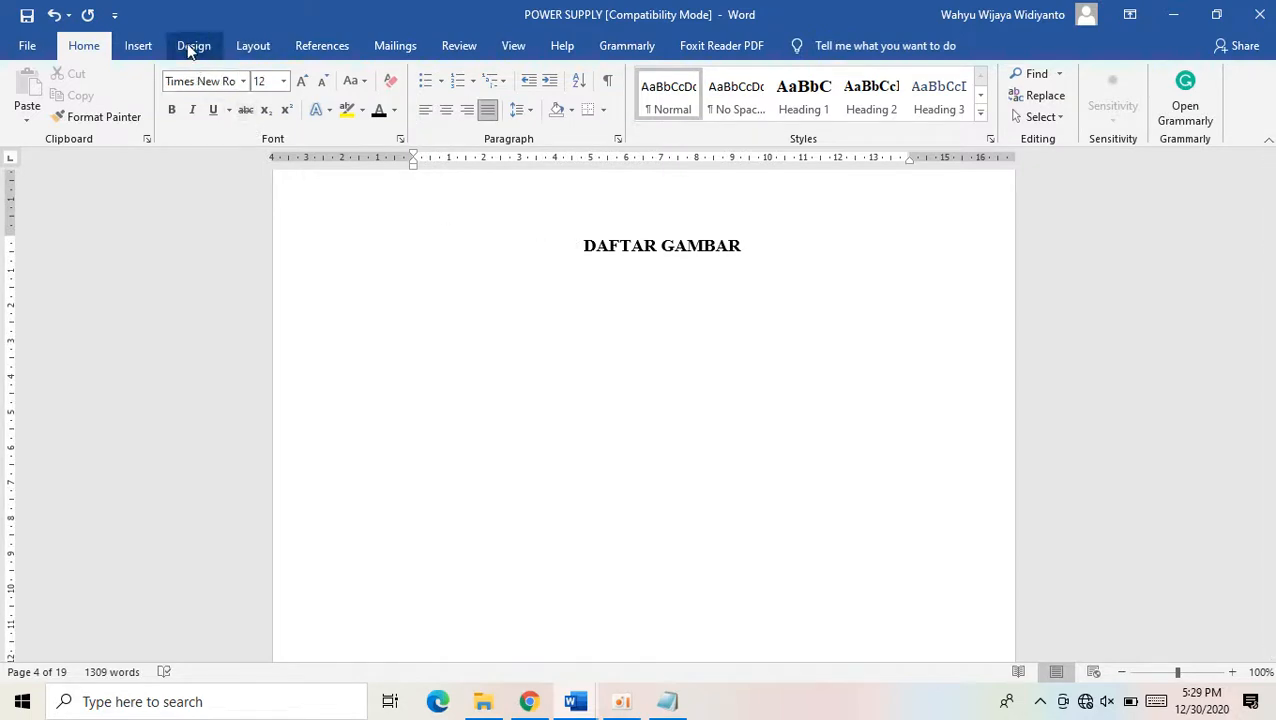
pyautogui.click(298, 50)
pyautogui.click(985, 77)
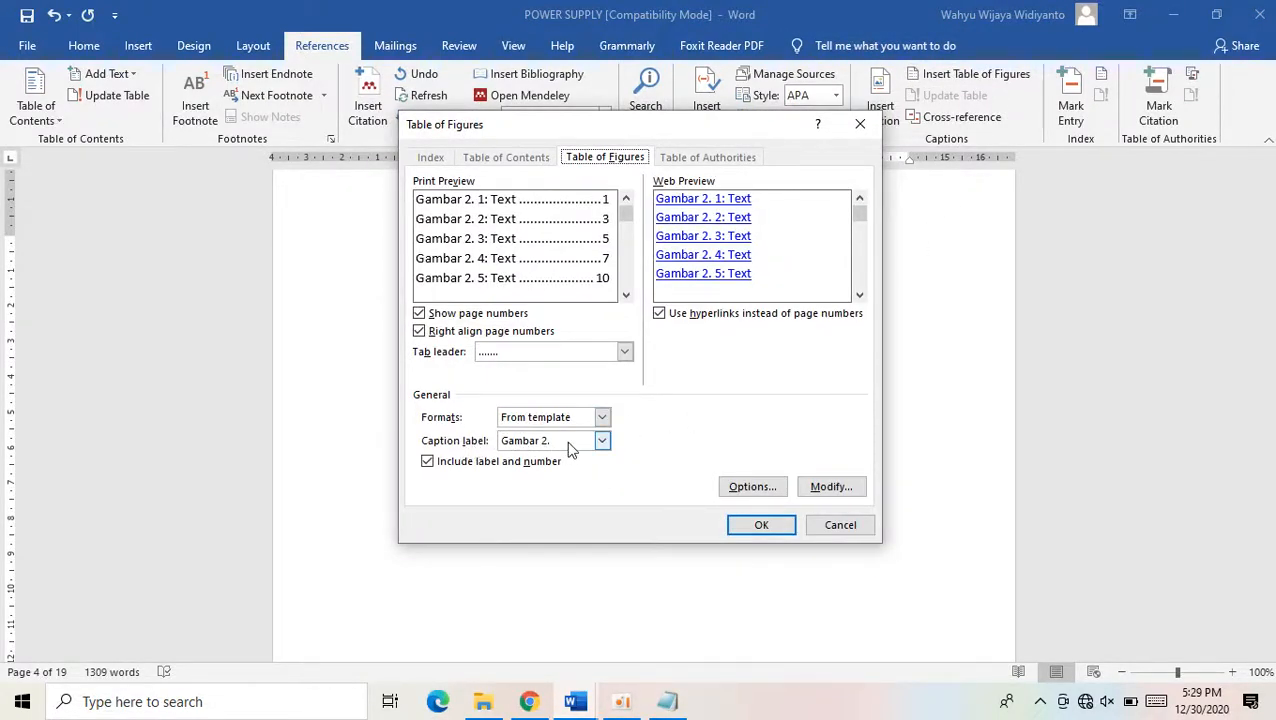
pyautogui.click(740, 524)
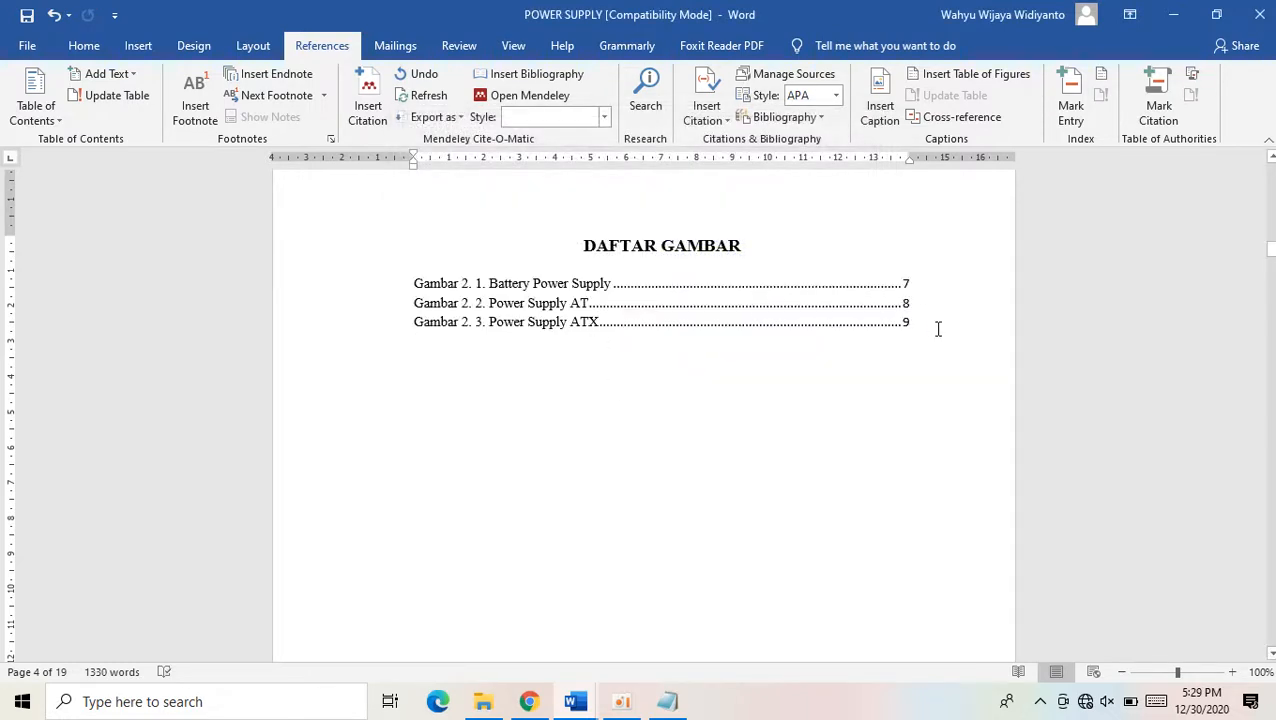
# Set the list of figures entries under the DAFTAR GAMBAR heading to Times New Roman, 12 pt
pyautogui.moveTo(938, 329); pyautogui.dragTo(445, 284)
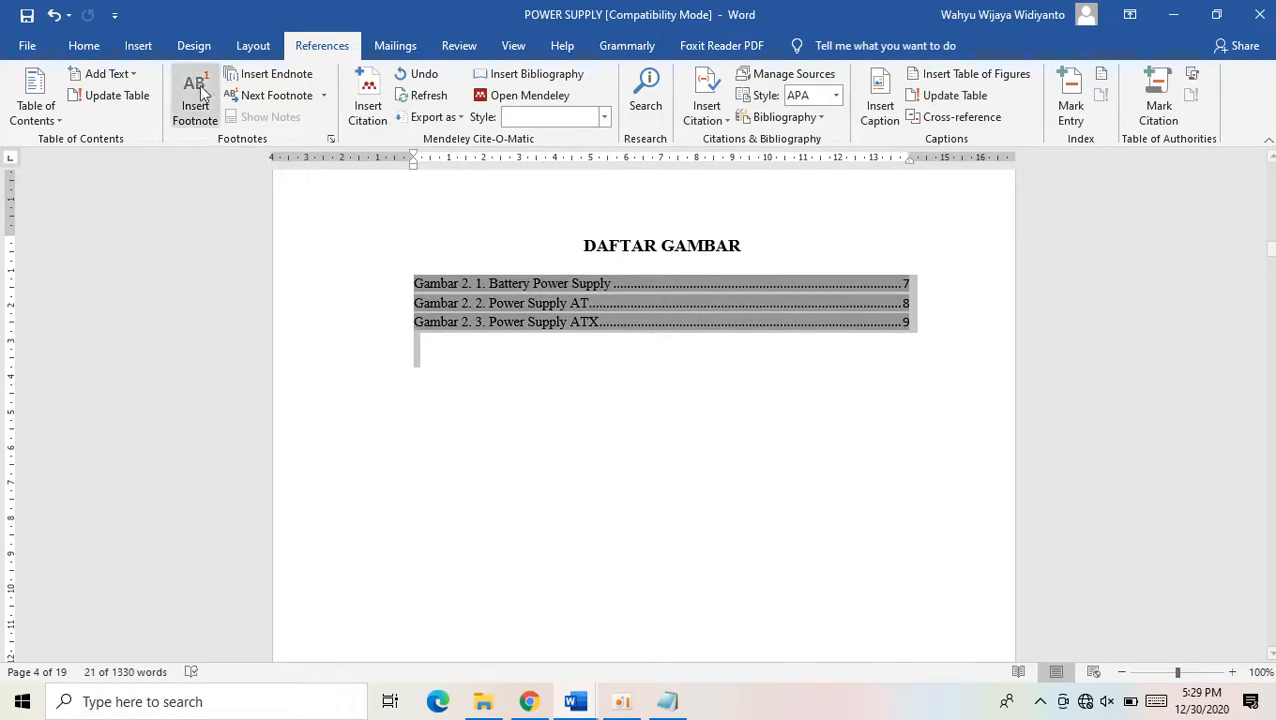
pyautogui.click(84, 45)
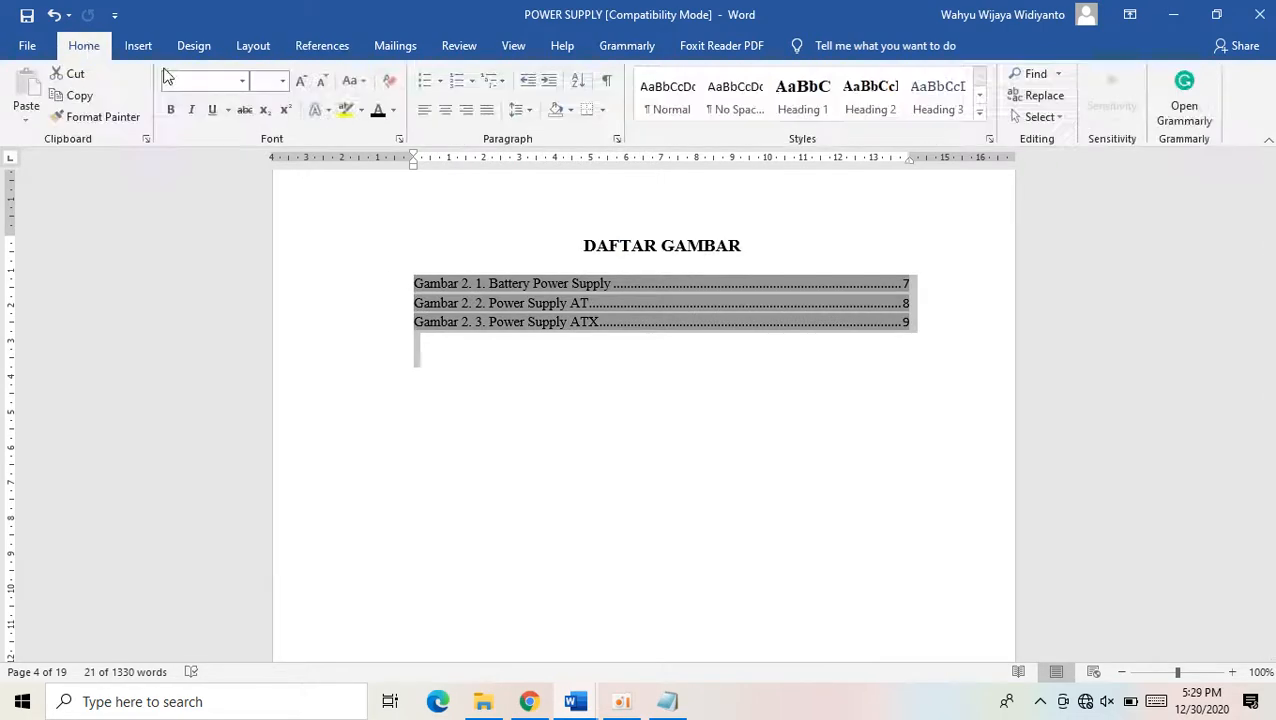
pyautogui.click(242, 86)
pyautogui.click(227, 188)
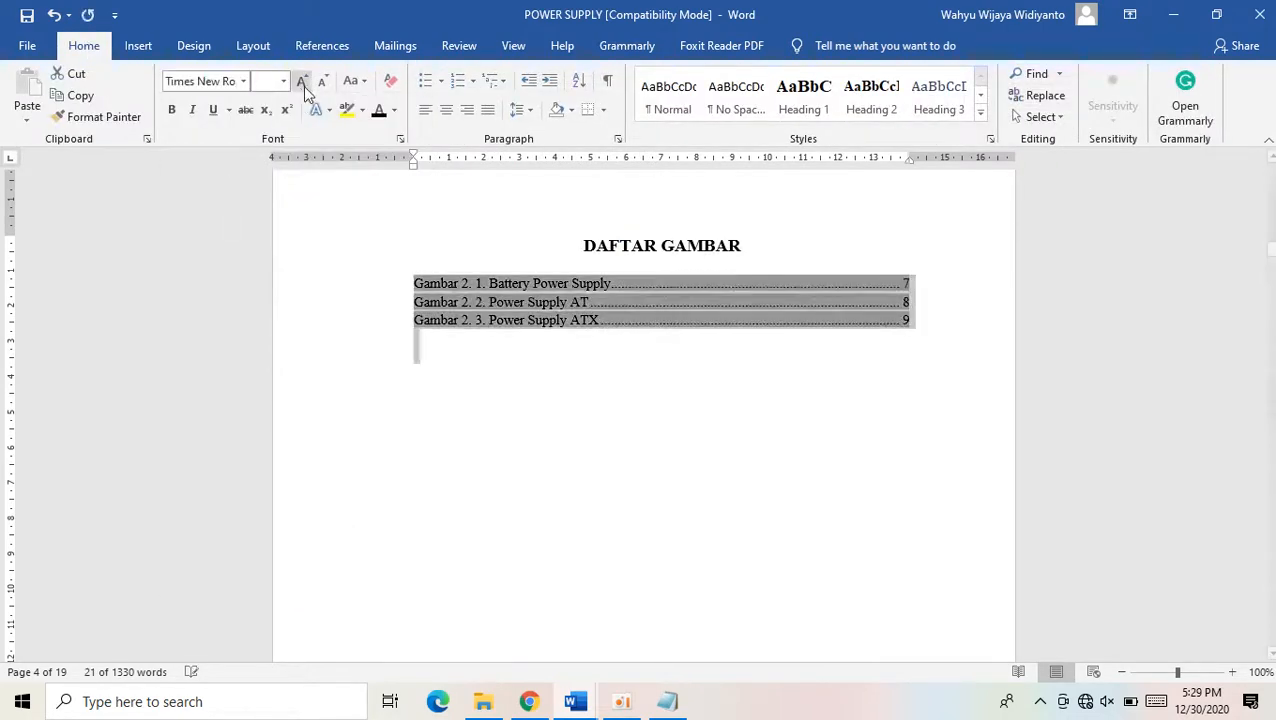
pyautogui.click(284, 82)
pyautogui.click(266, 179)
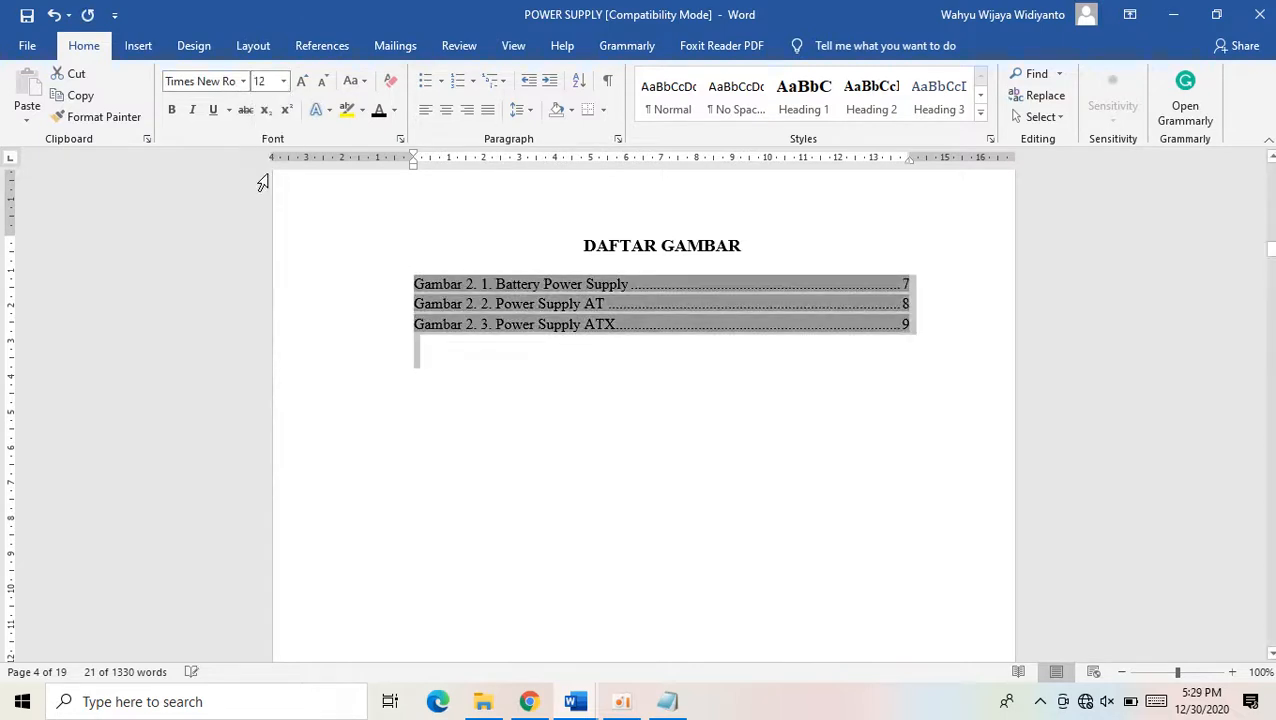
# Justify the list of figures entries and give them double line spacing
pyautogui.click(487, 110)
pyautogui.click(521, 110)
pyautogui.click(545, 266)
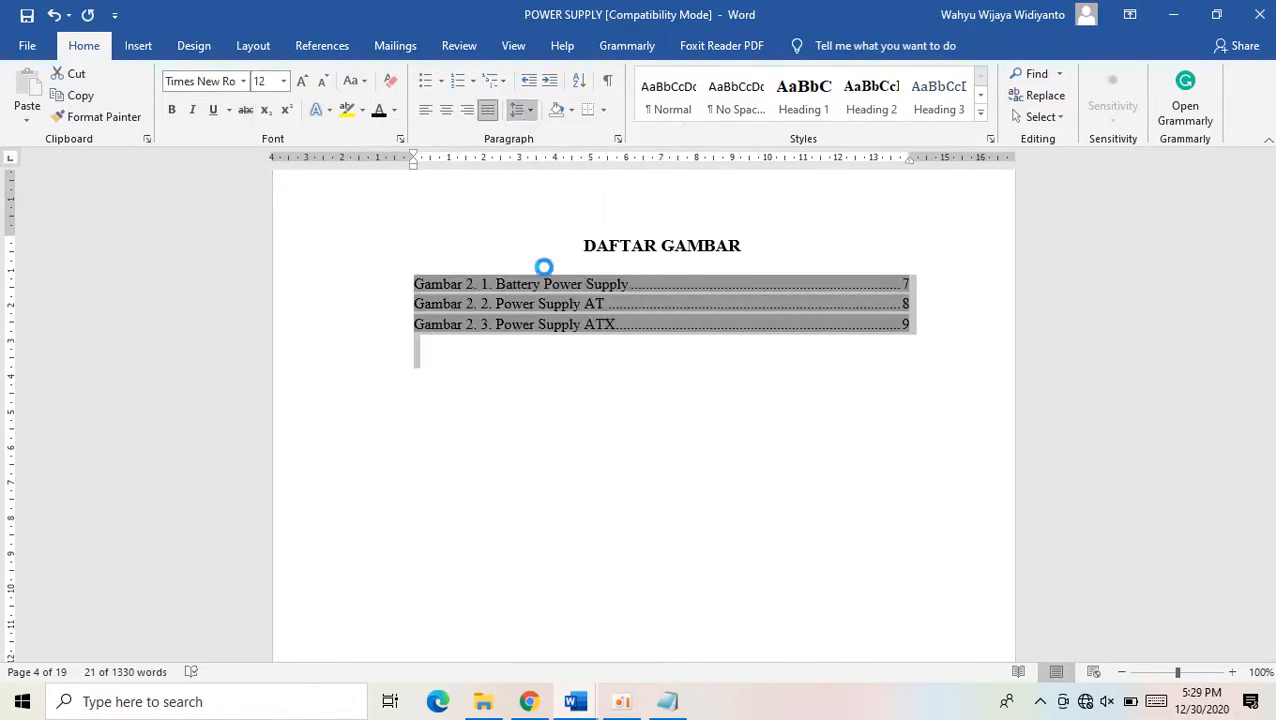
pyautogui.click(698, 378)
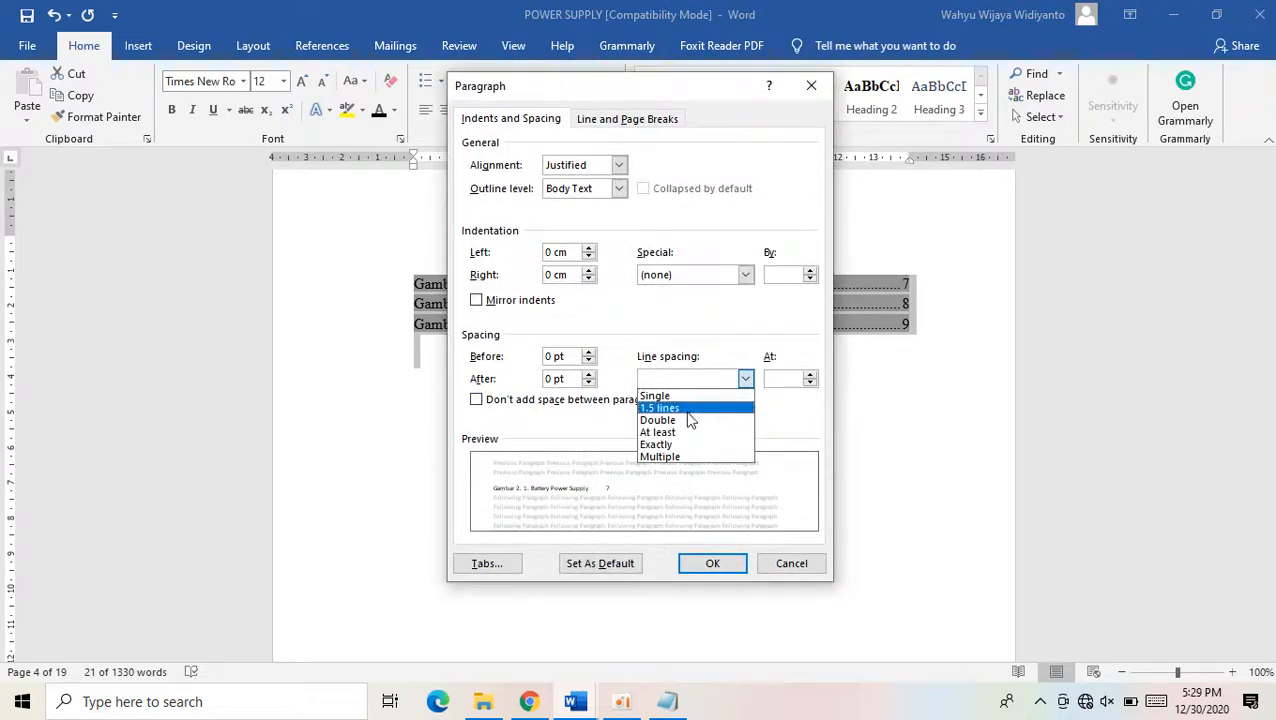
pyautogui.click(682, 418)
pyautogui.click(712, 562)
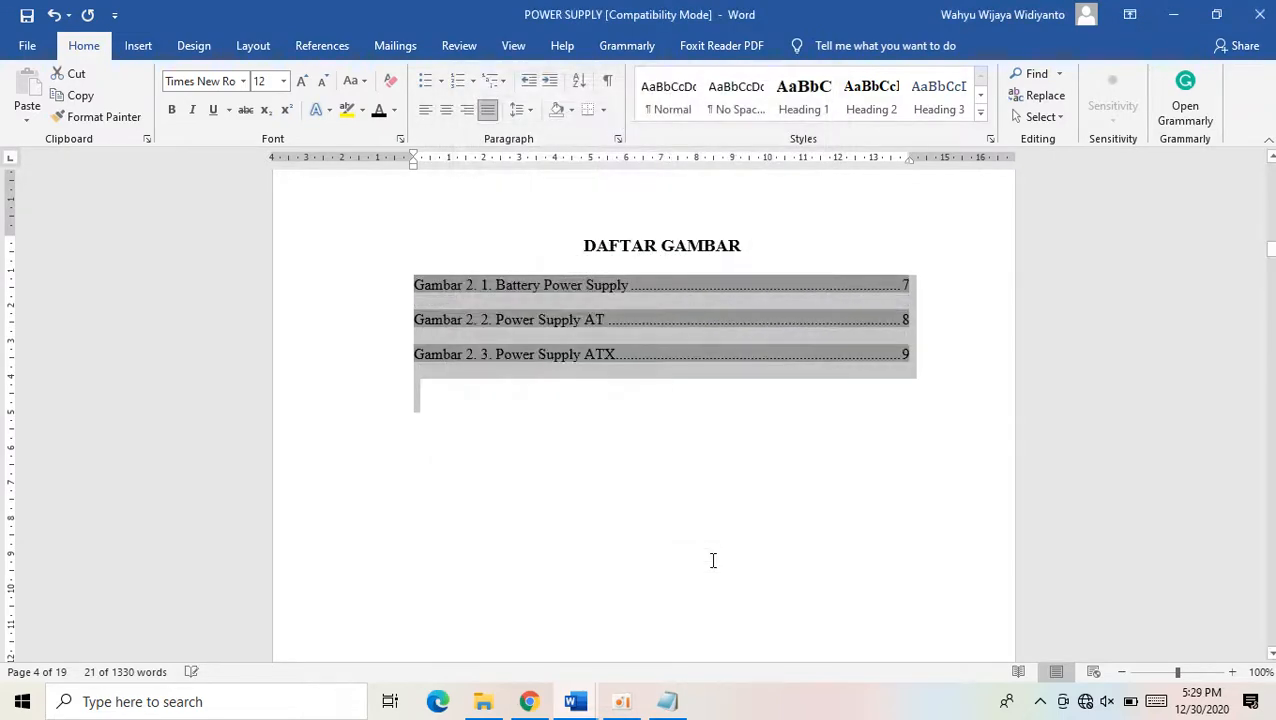
pyautogui.click(768, 520)
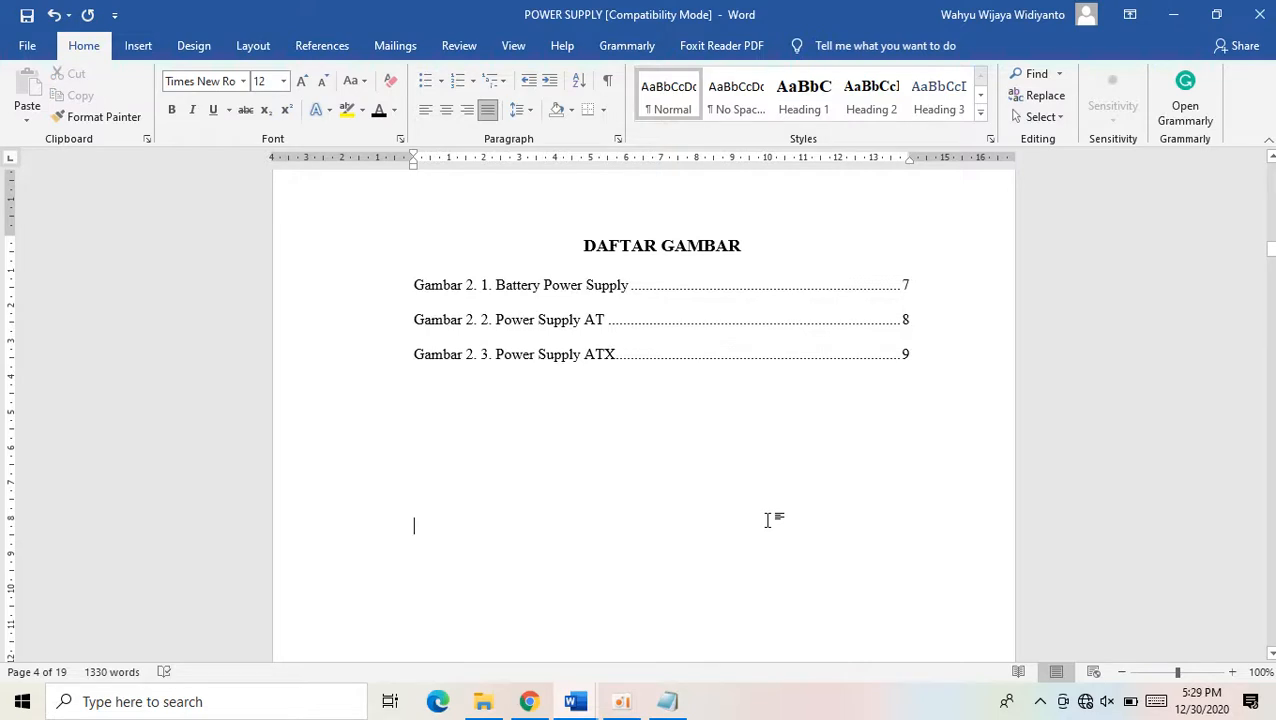